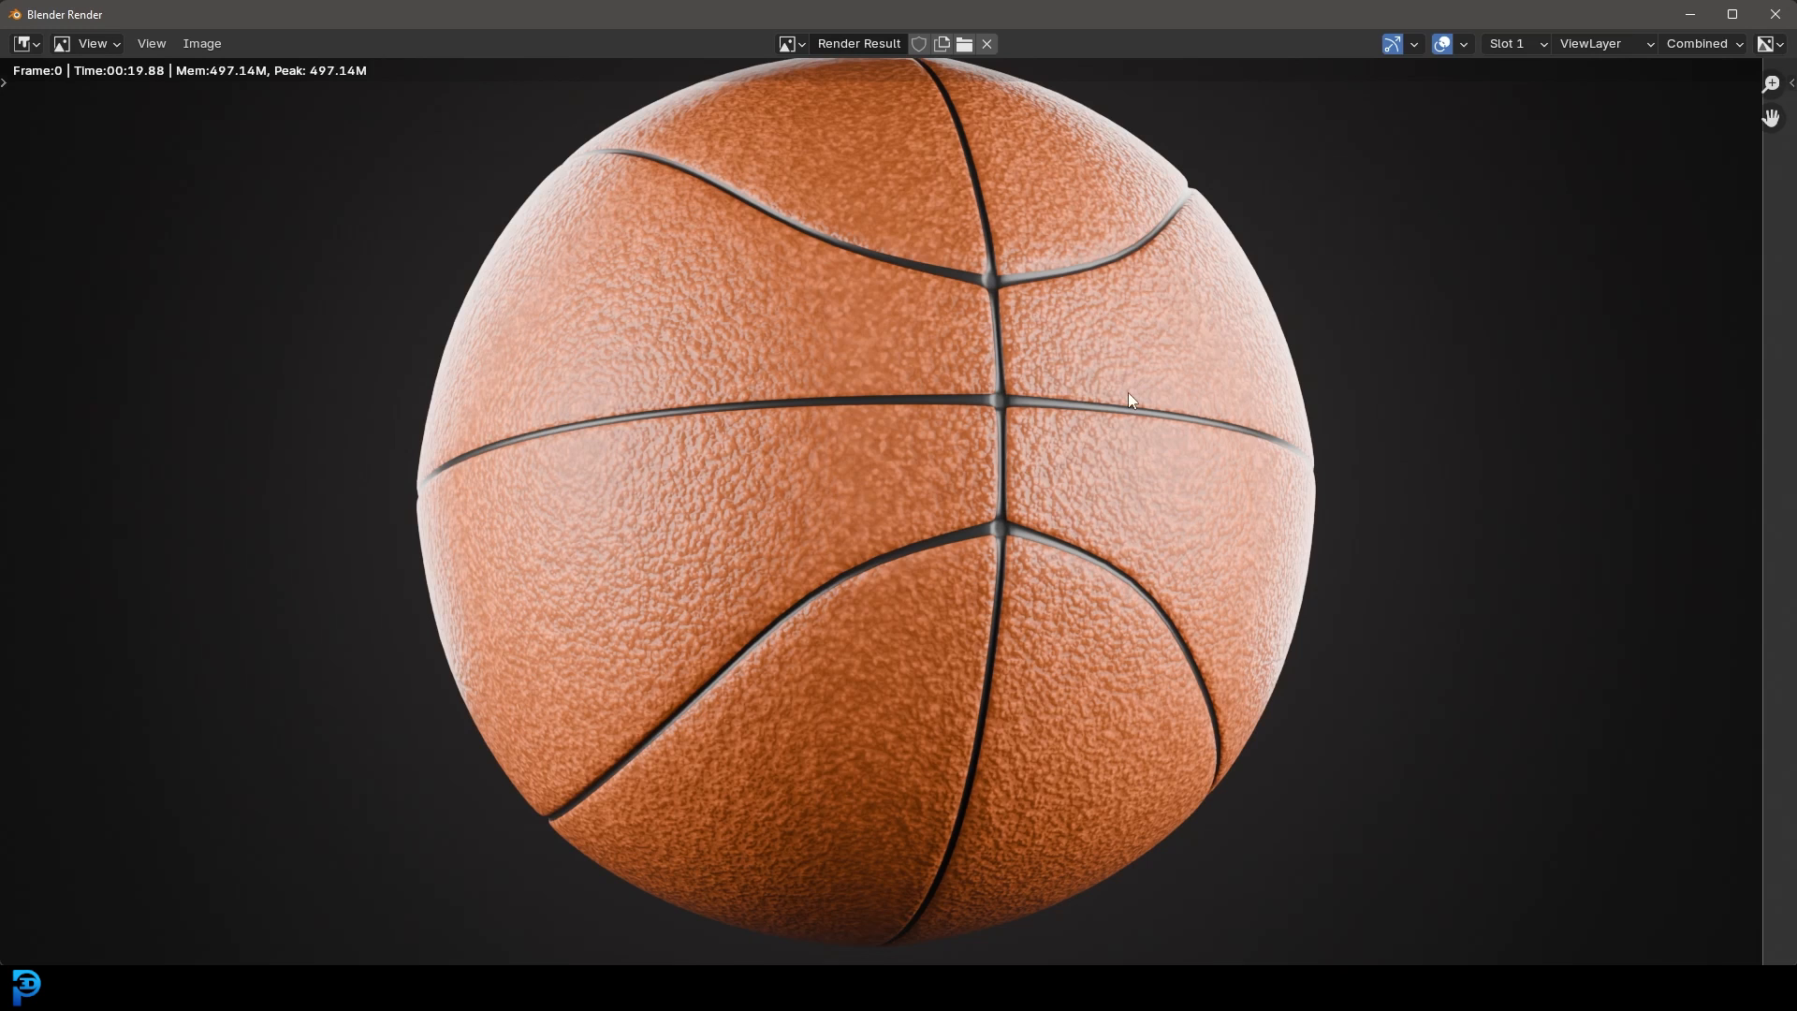
Step: Zoom around the finished basketball render, then close the render window
scroll(1128, 380, "up", 2)
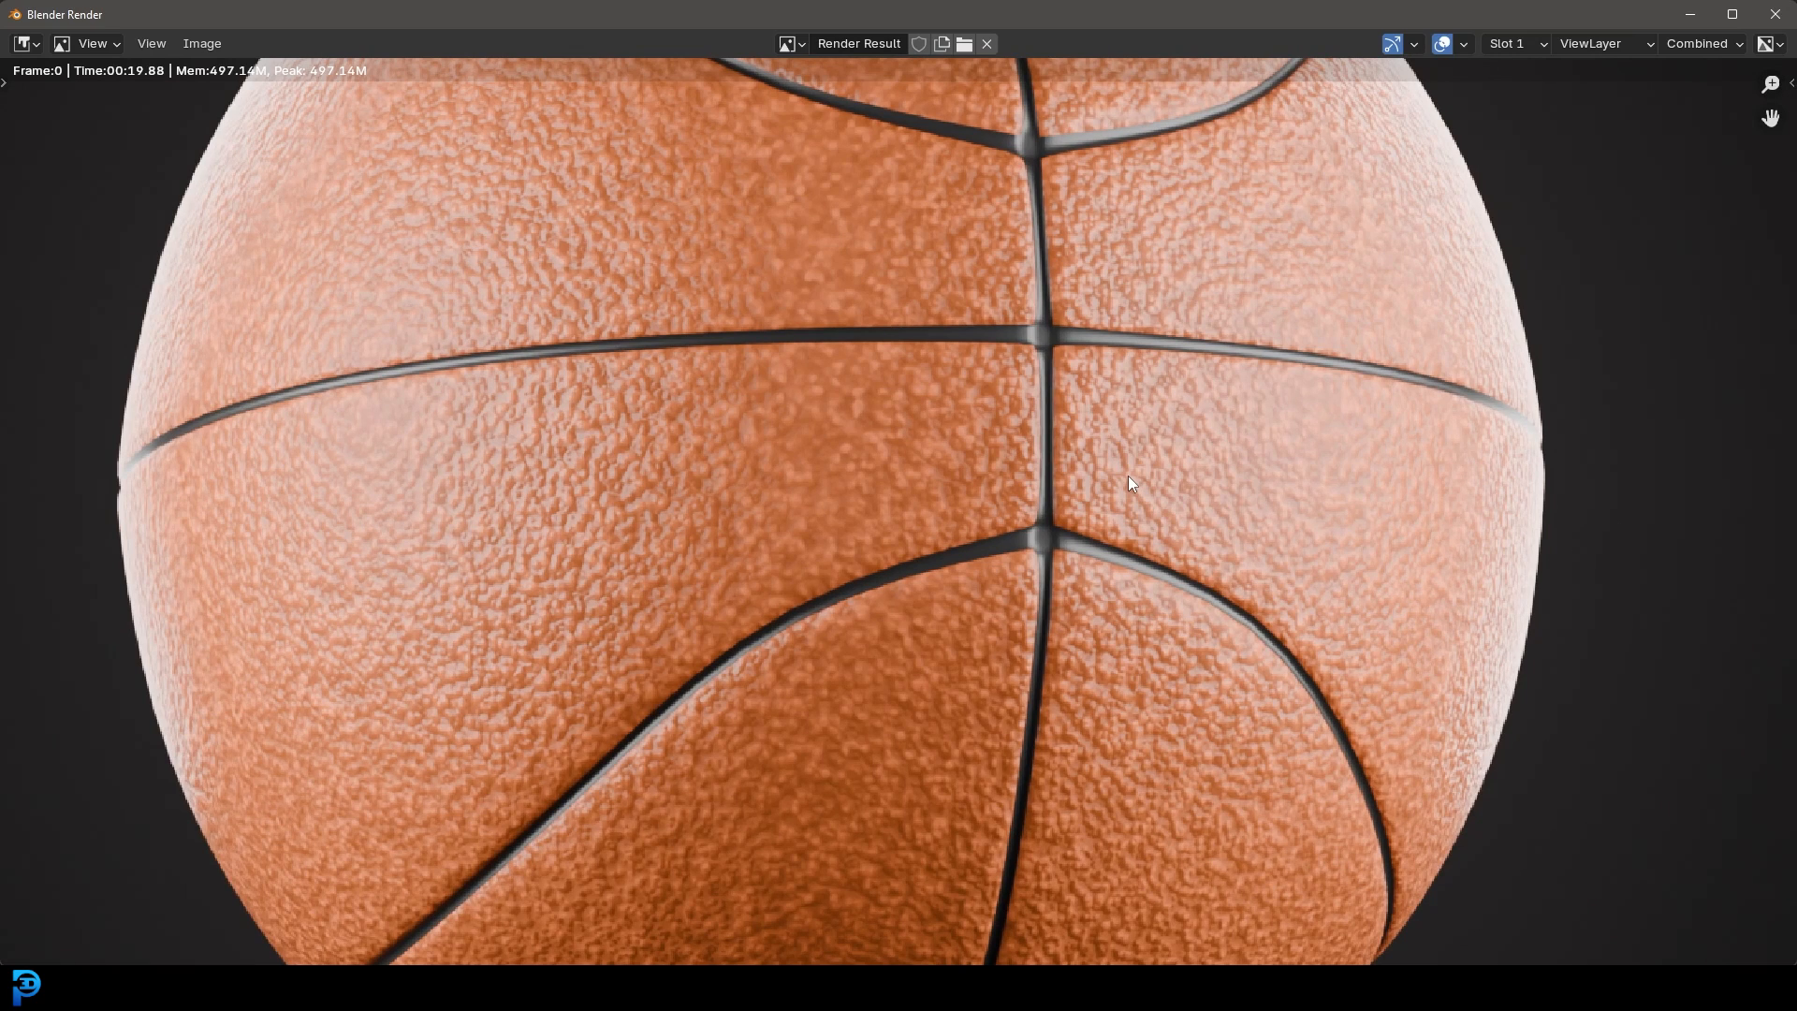
scroll(1029, 524, "down", 1)
scroll(1037, 403, "down", 2)
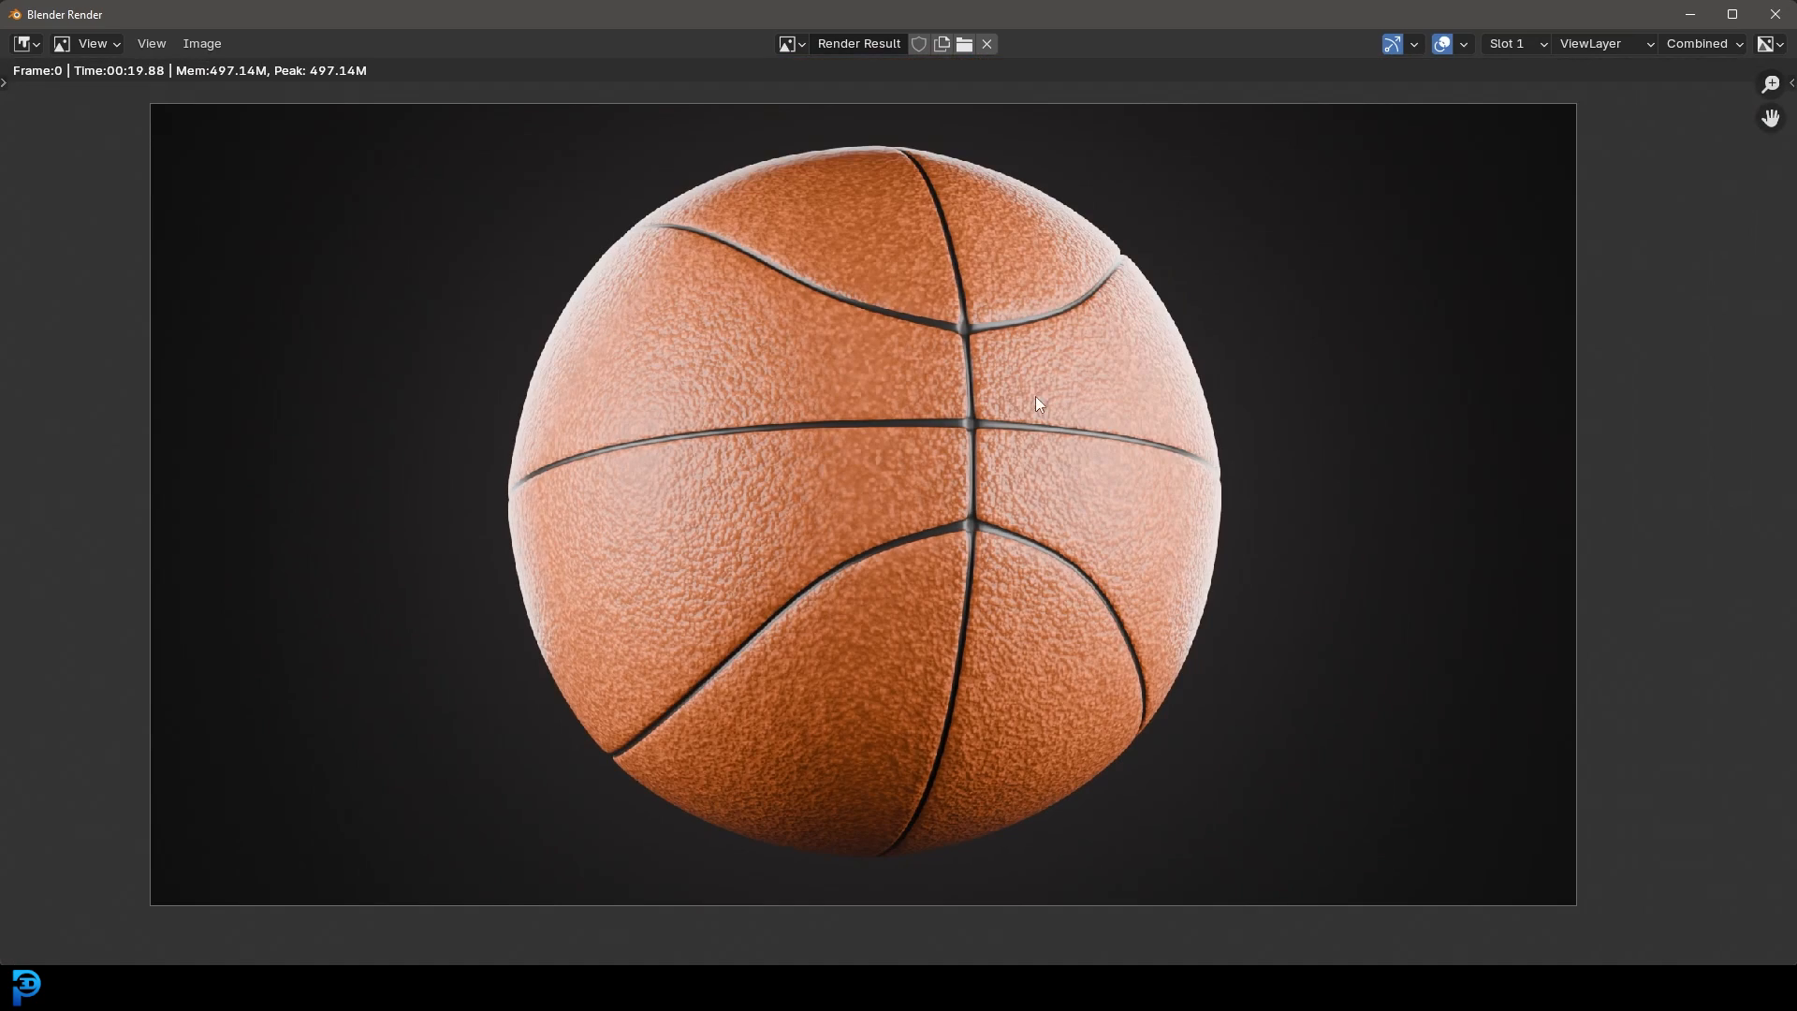
left_click(1789, 15)
Step: Orbit around the basketball and switch the viewport to Rendered shading
middle_click_drag(932, 297, 907, 332)
scroll(907, 329, "up", 5)
key("z")
left_click(1067, 310)
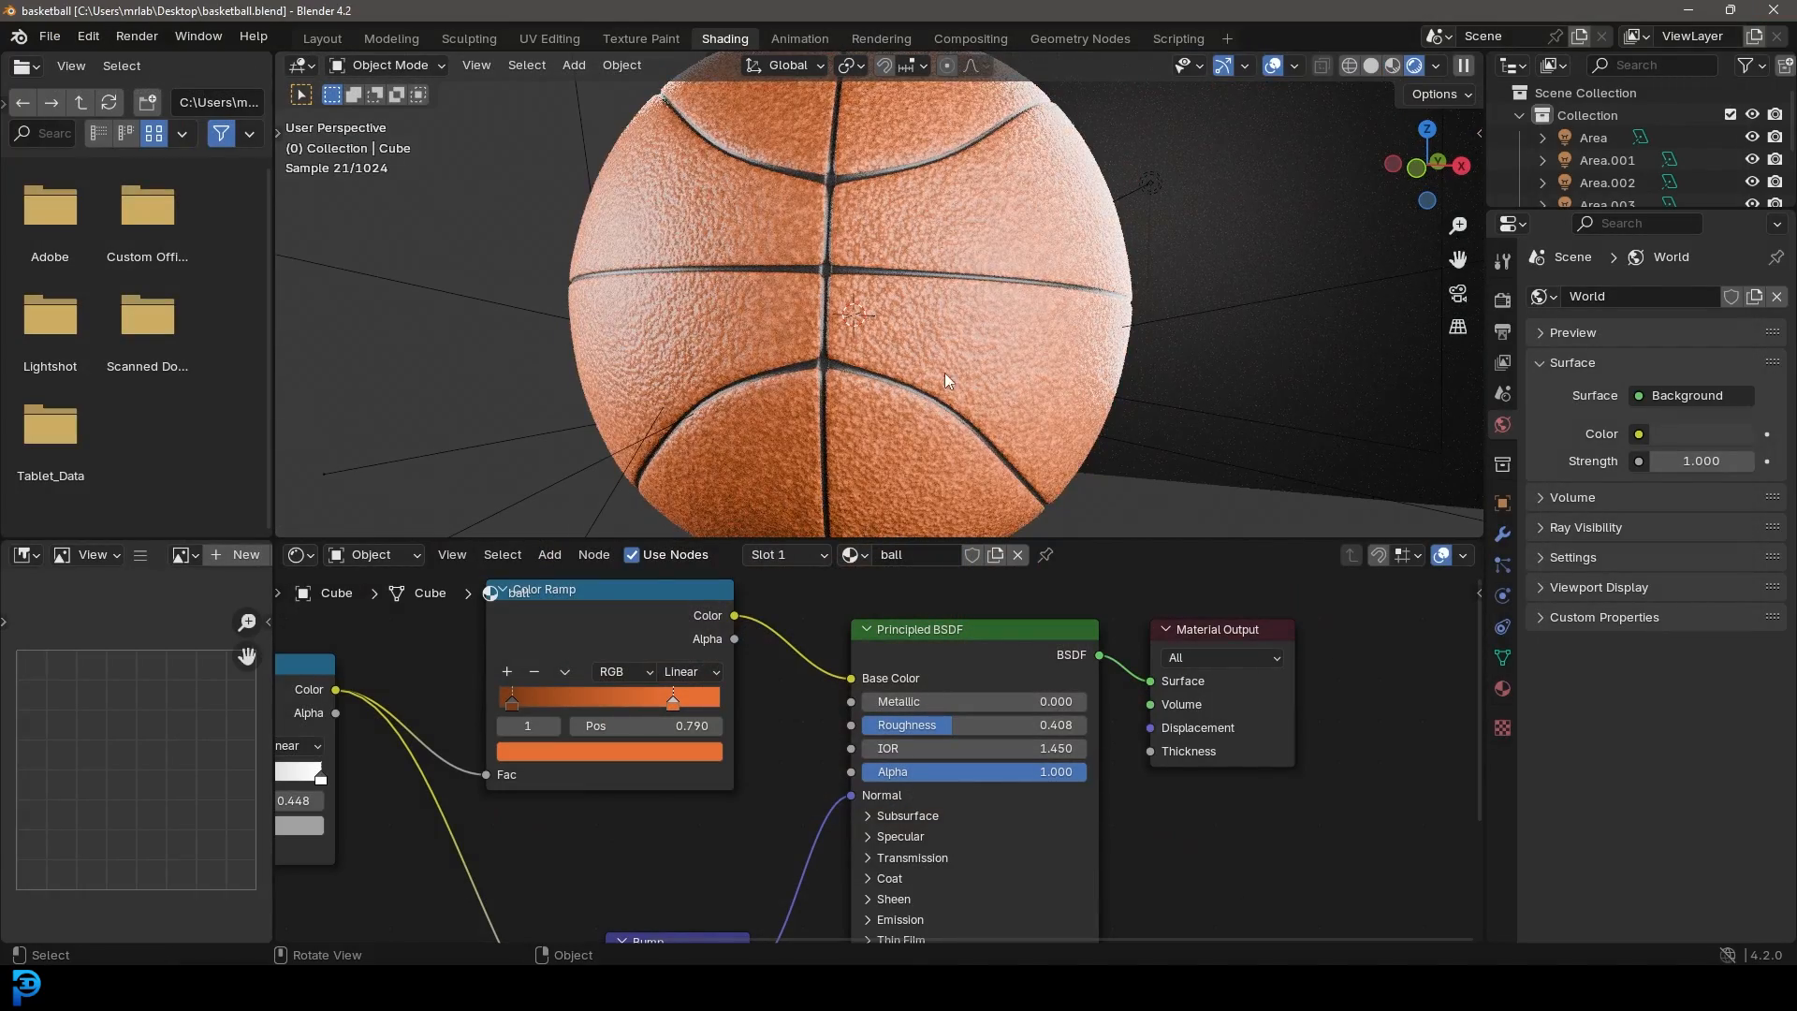
Step: View the ball from above, return to Solid shading, and inspect its seams in Edit Mode
scroll(945, 372, "down", 4)
mouse_move(963, 309)
middle_mouse_down()
mouse_move(1100, 410)
mouse_move(1069, 338)
mouse_move(1097, 417)
mouse_move(1066, 337)
middle_mouse_up()
scroll(1065, 334, "up", 3)
key("z")
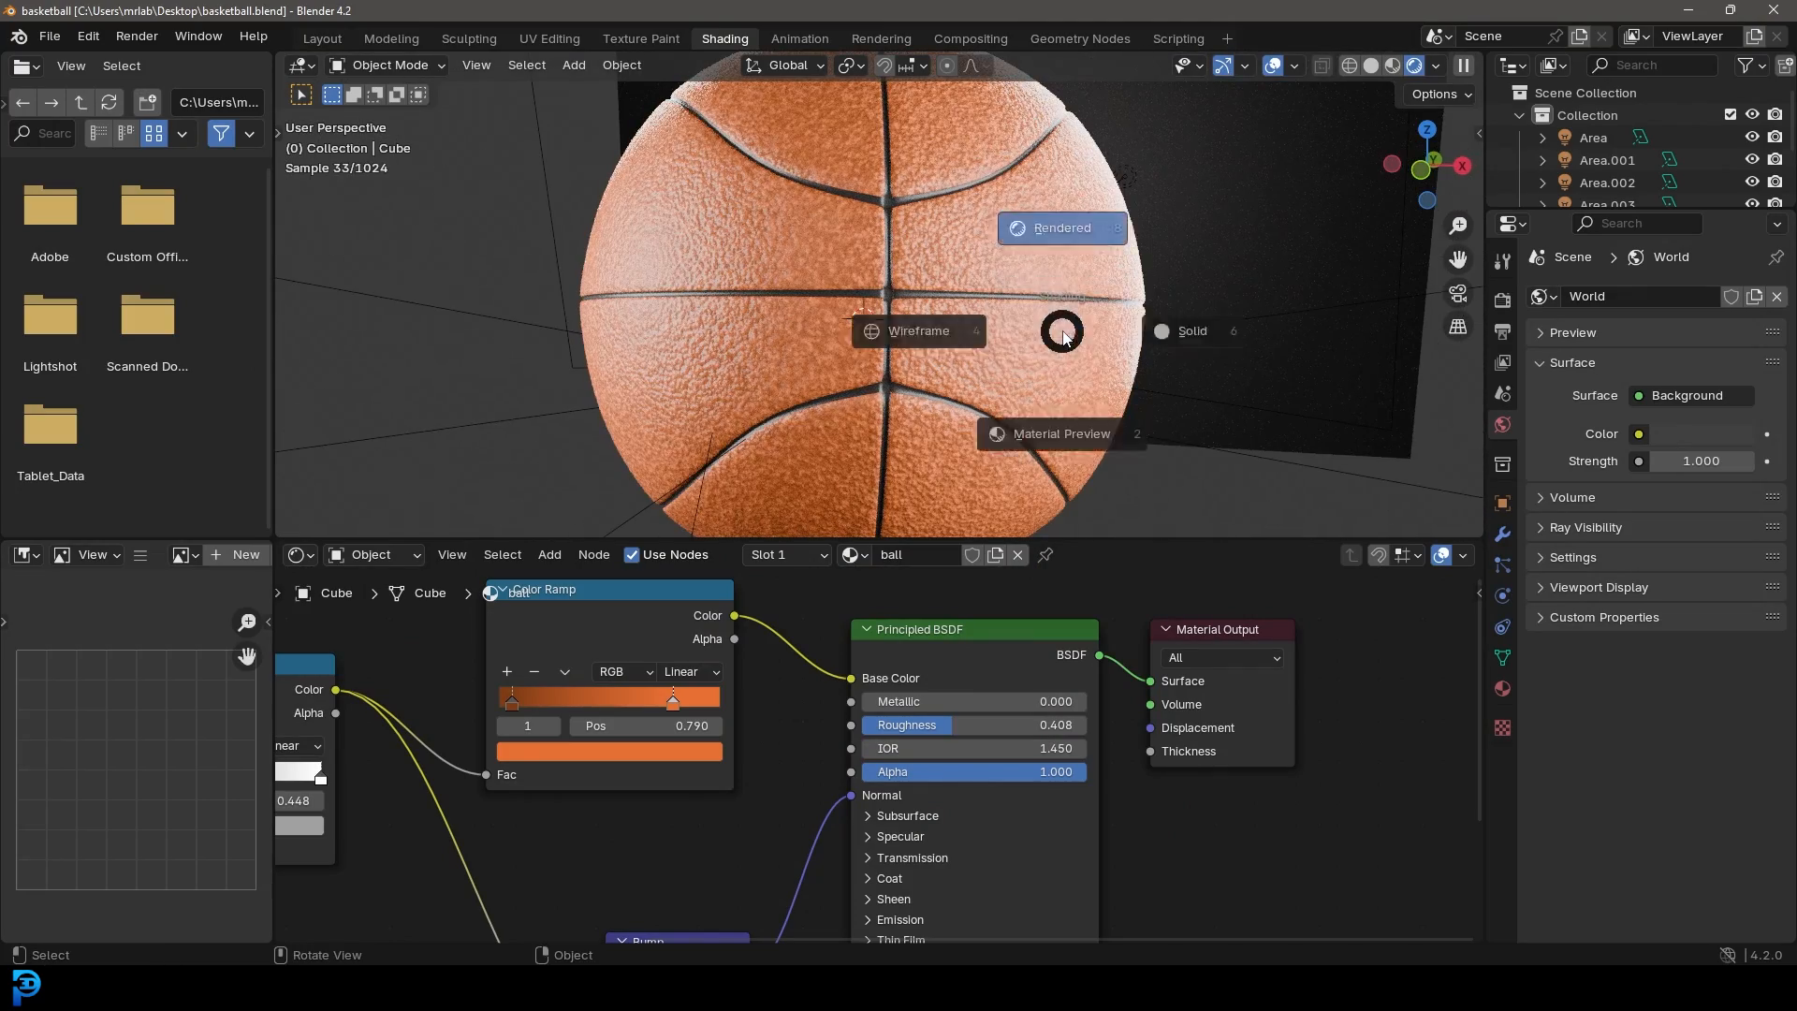
key("6")
key("Tab")
mouse_move(987, 252)
middle_mouse_down()
mouse_move(1030, 284)
mouse_move(958, 249)
mouse_move(1003, 277)
middle_mouse_up()
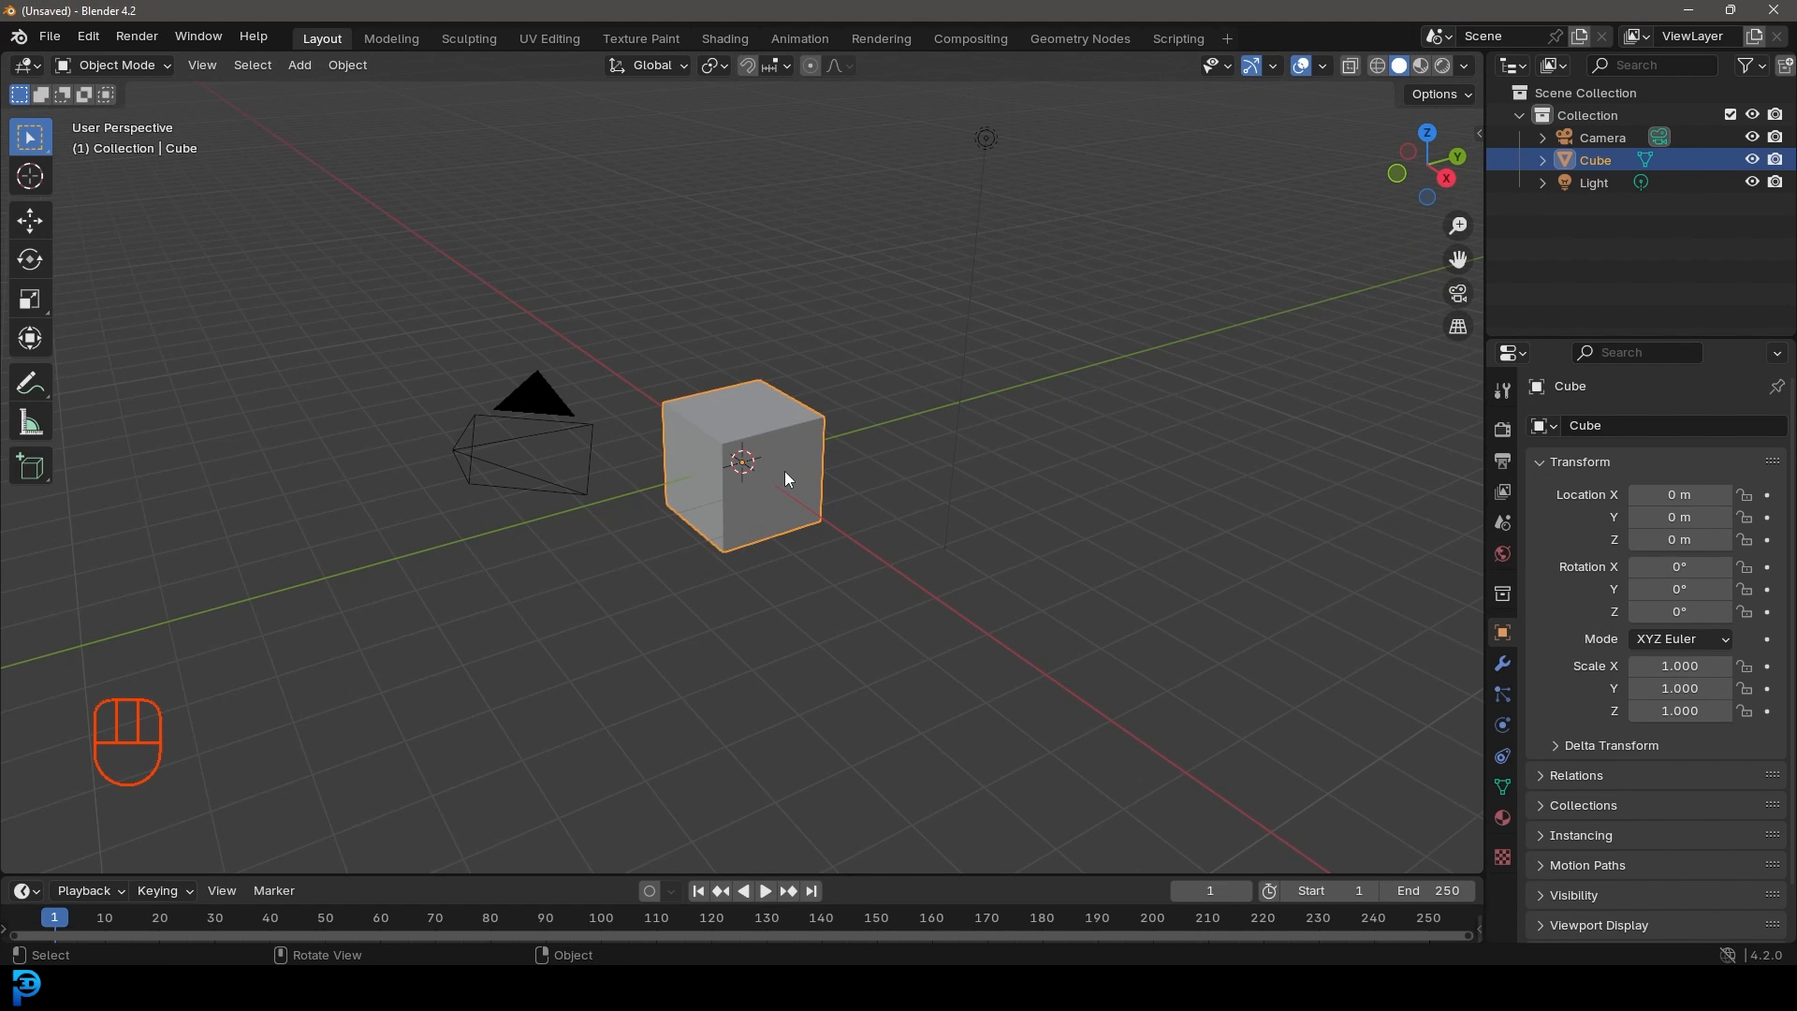
Step: Subdivide the default cube in Edit Mode with 5 cuts
middle_click_drag(738, 461, 776, 449)
key("Tab")
scroll(776, 449, "up", 2)
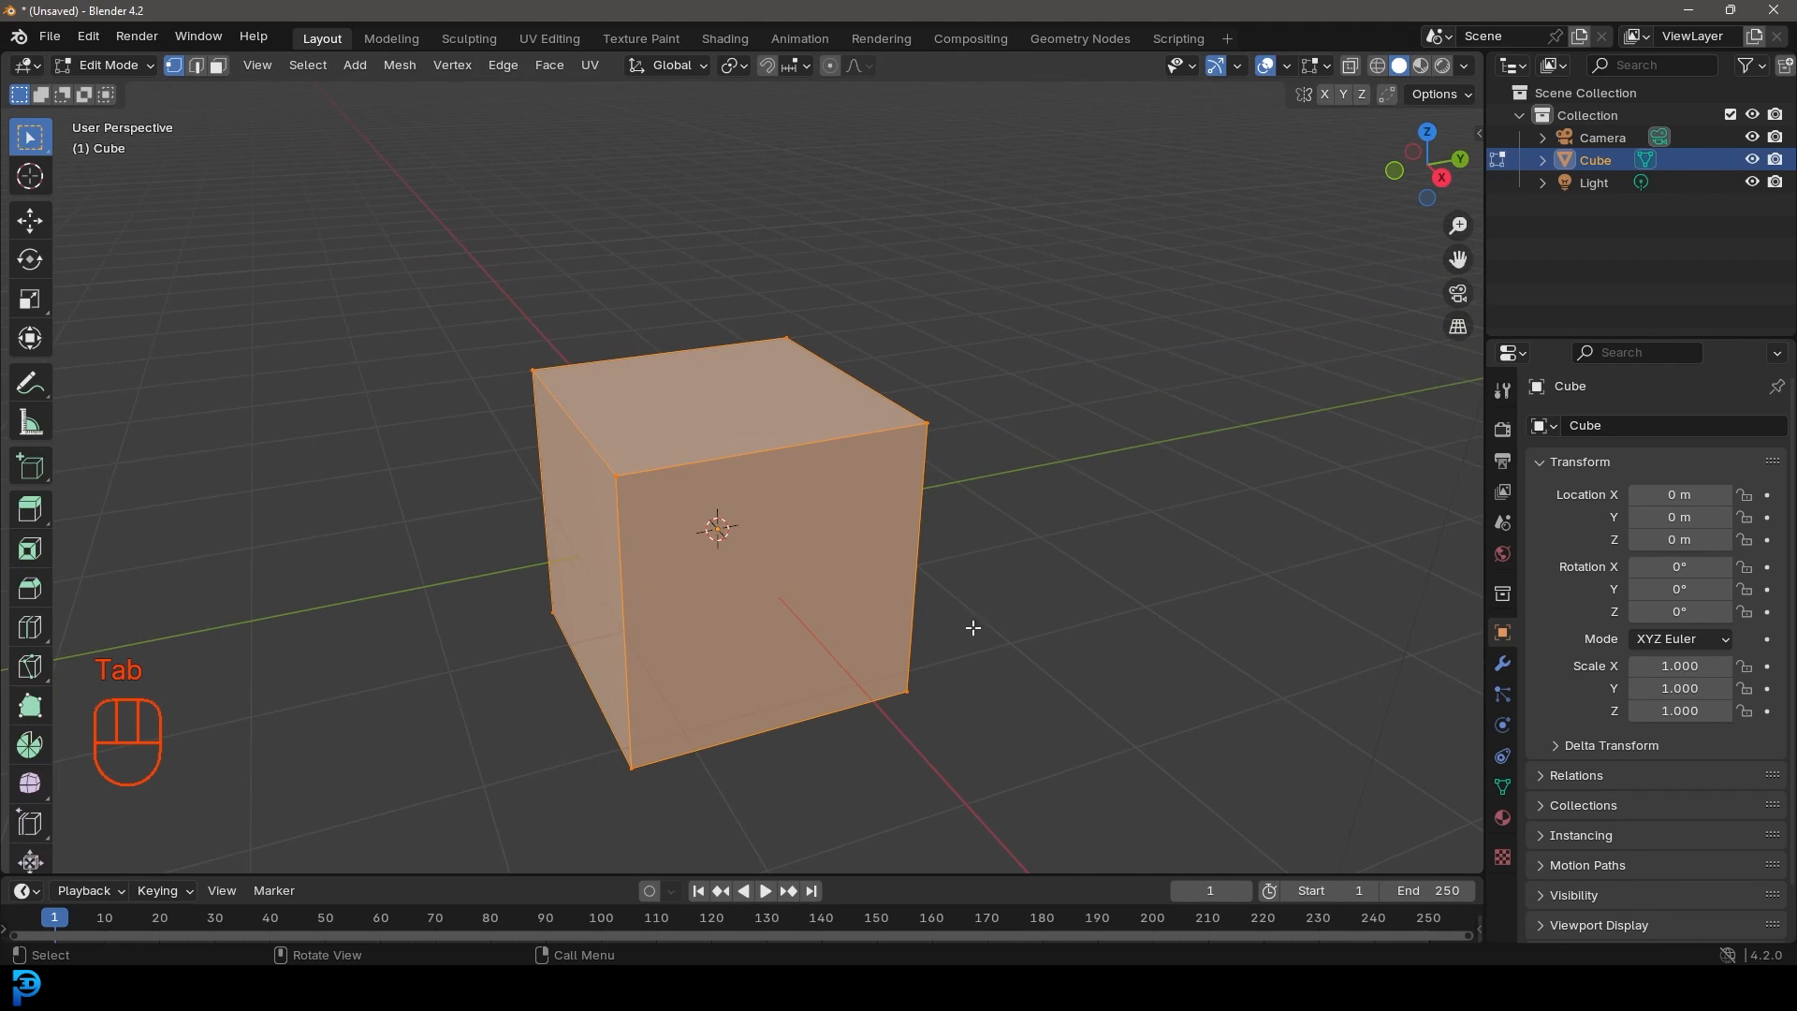
right_click(603, 395)
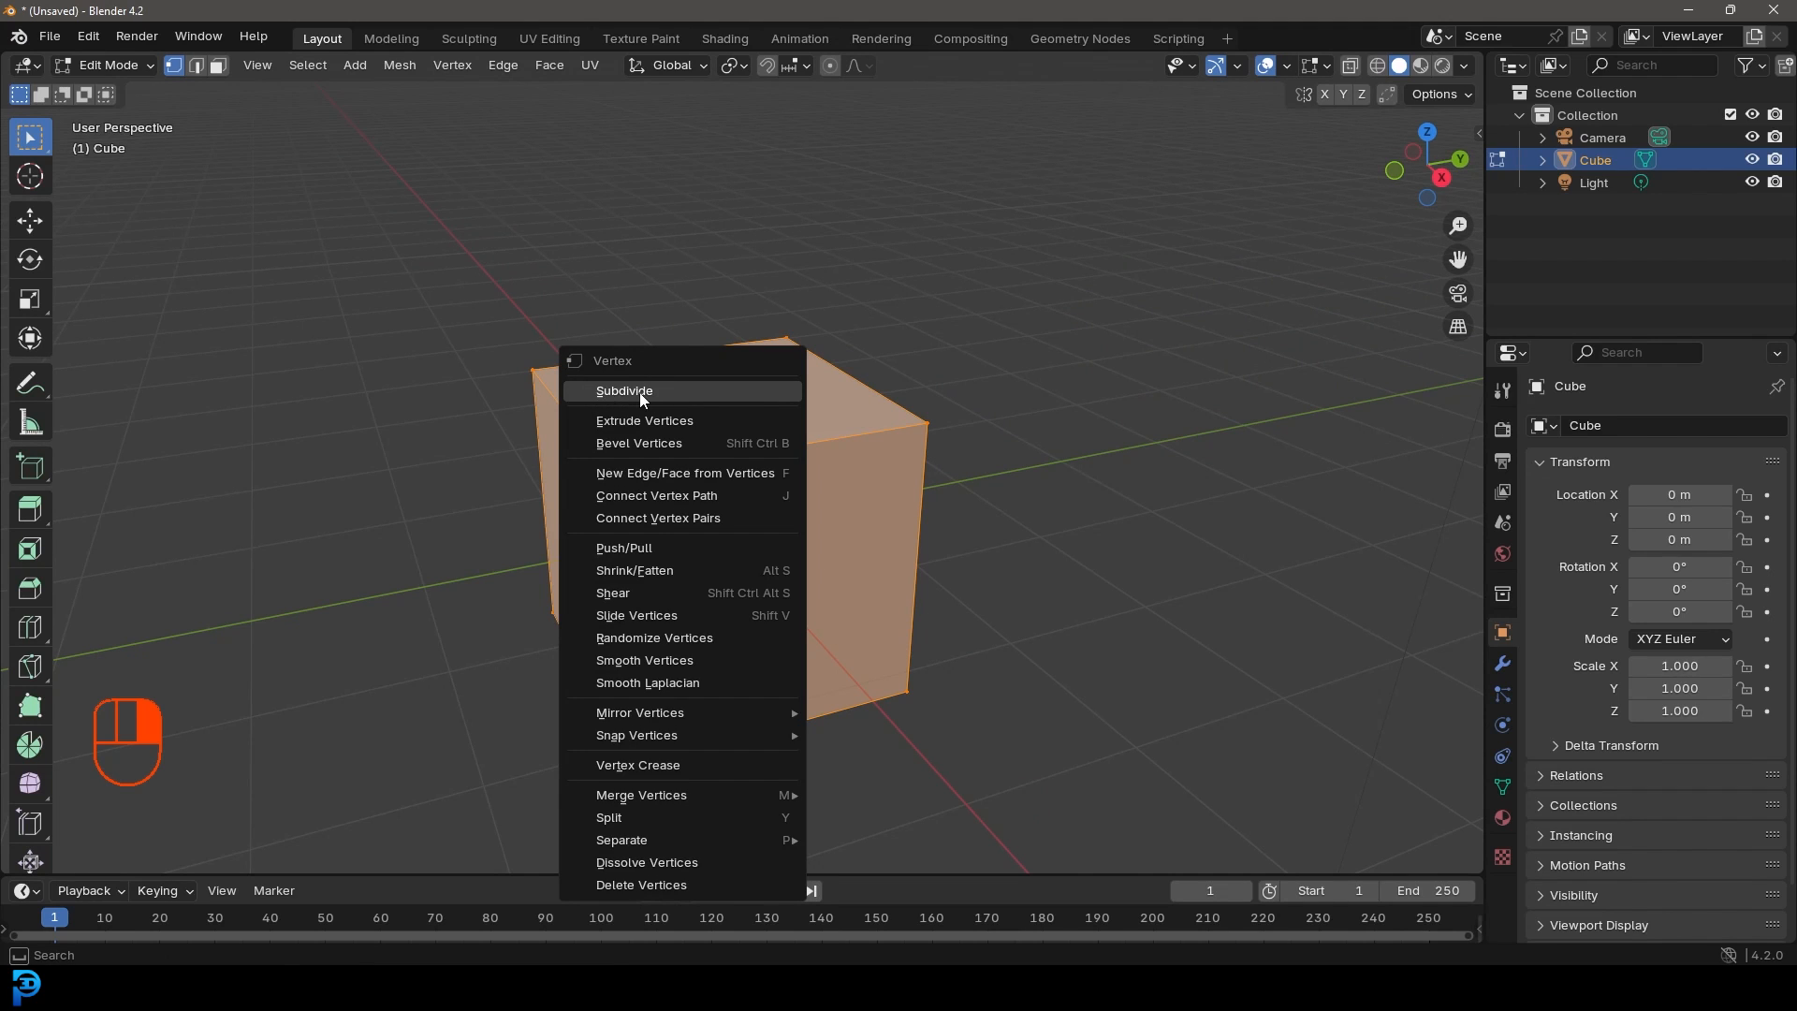
left_click(642, 396)
left_click(81, 854)
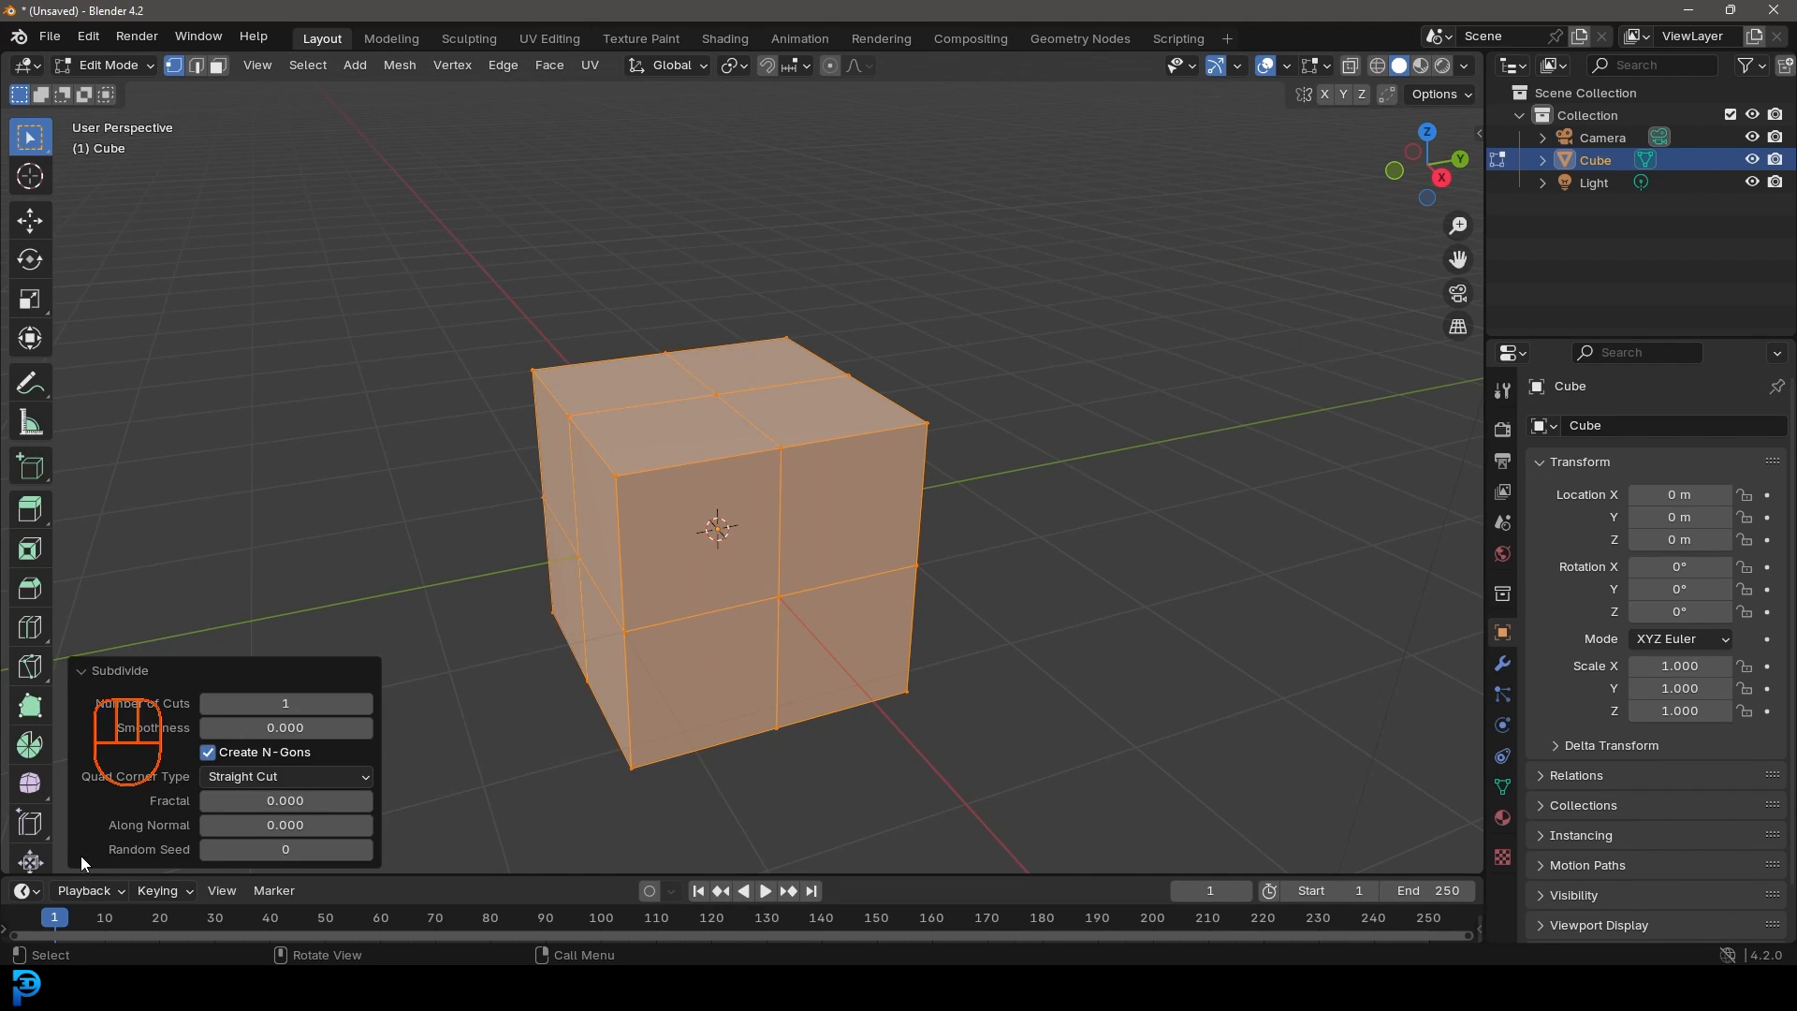
left_click(288, 701)
type("5")
key("Return")
left_click(87, 672)
Step: Orbit around the subdivided cube to view its left side
middle_click_drag(859, 606, 823, 596)
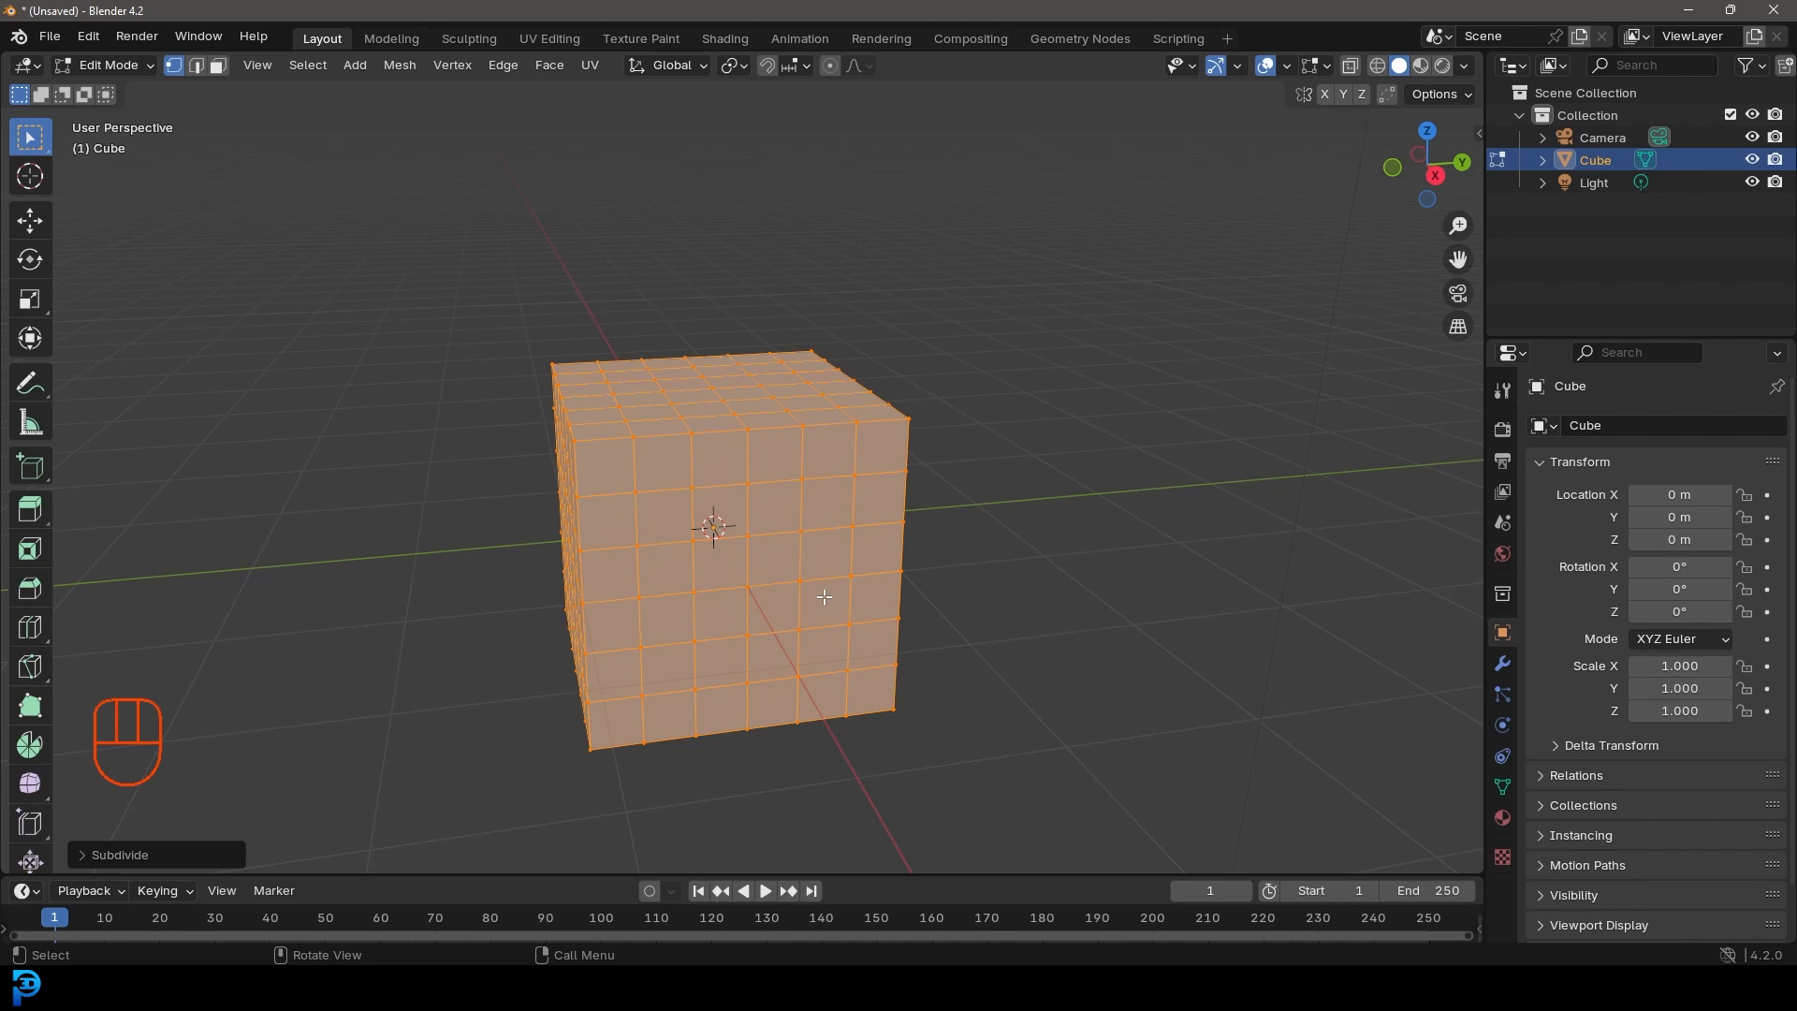
scroll(896, 285, "up", 1)
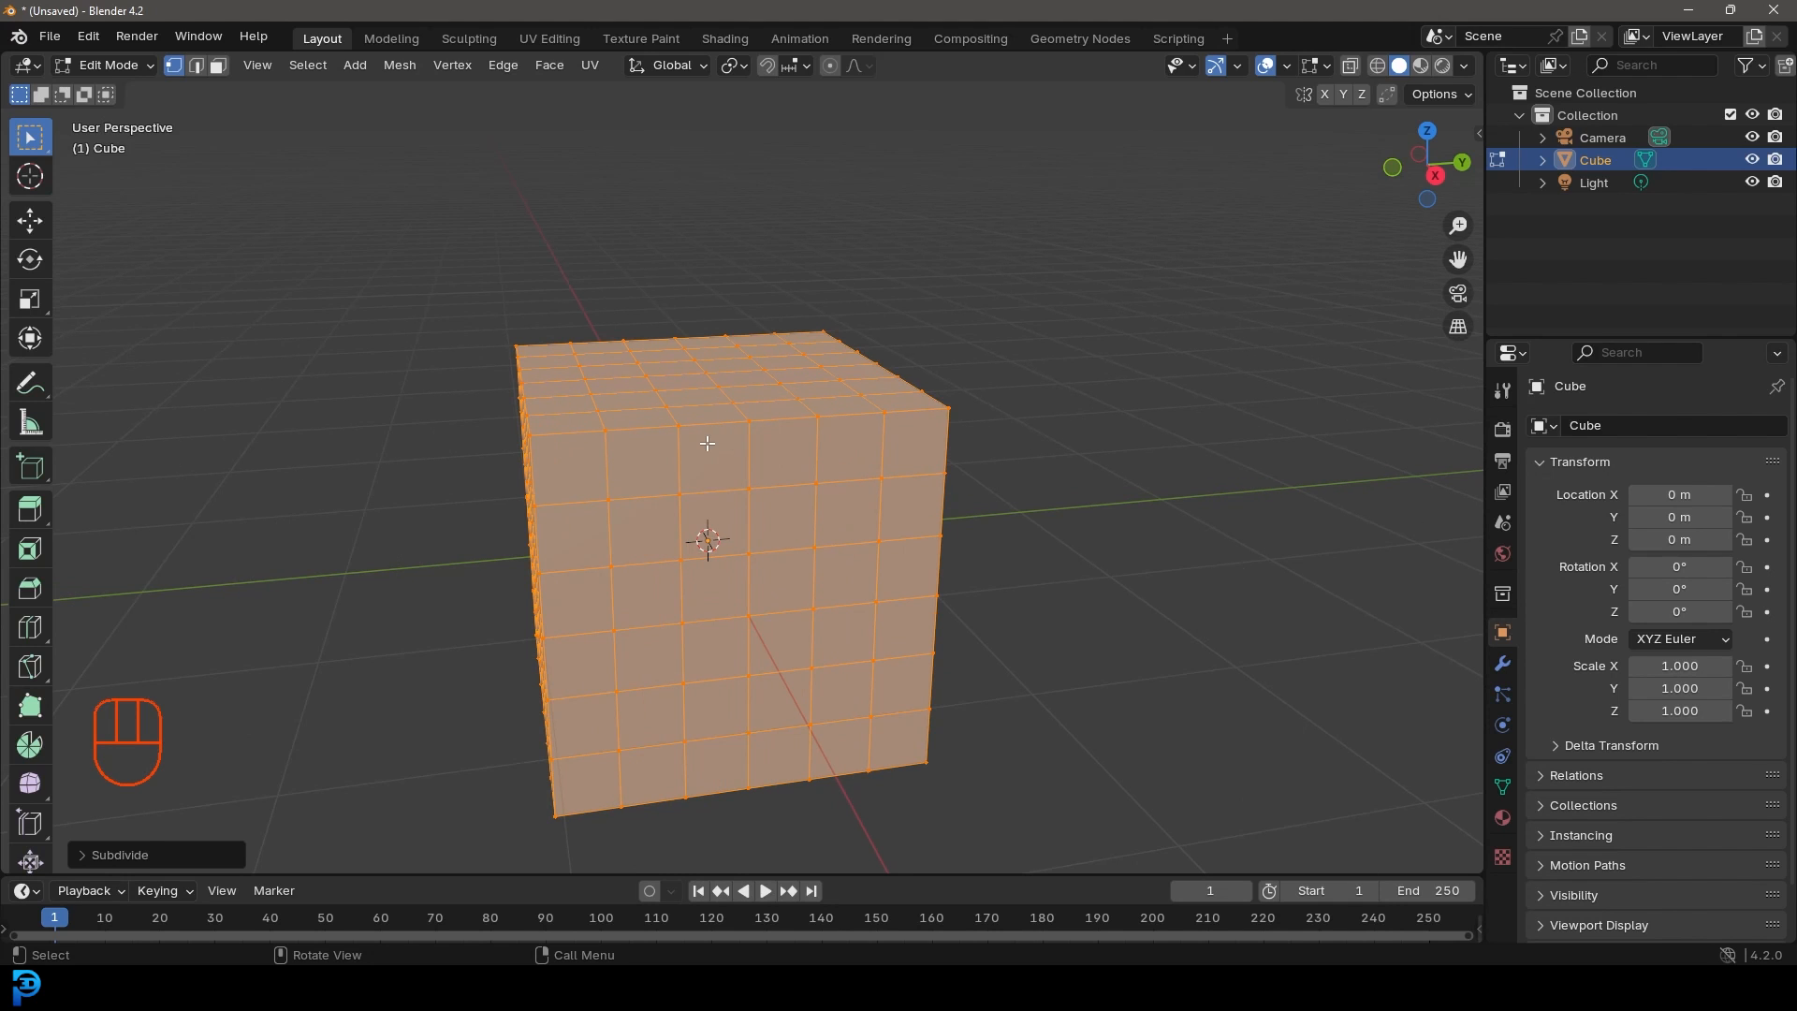
middle_click_drag(717, 408, 573, 311)
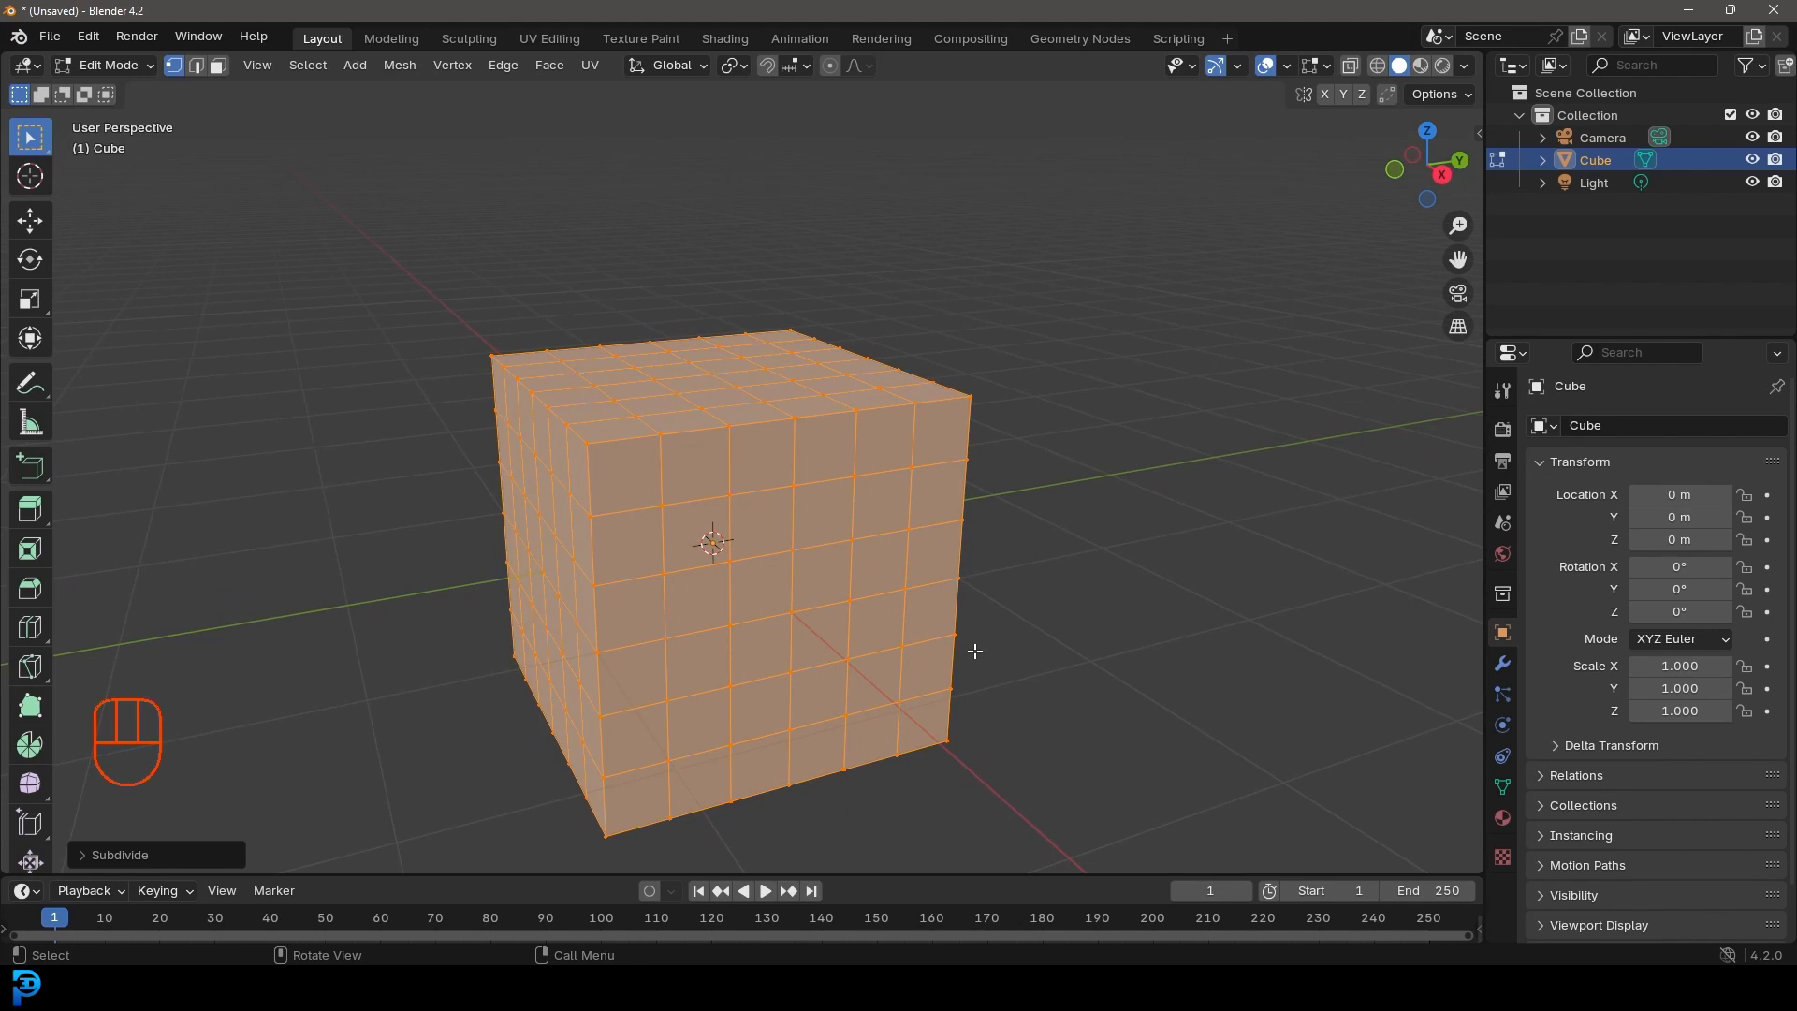
key("shift+alt+s")
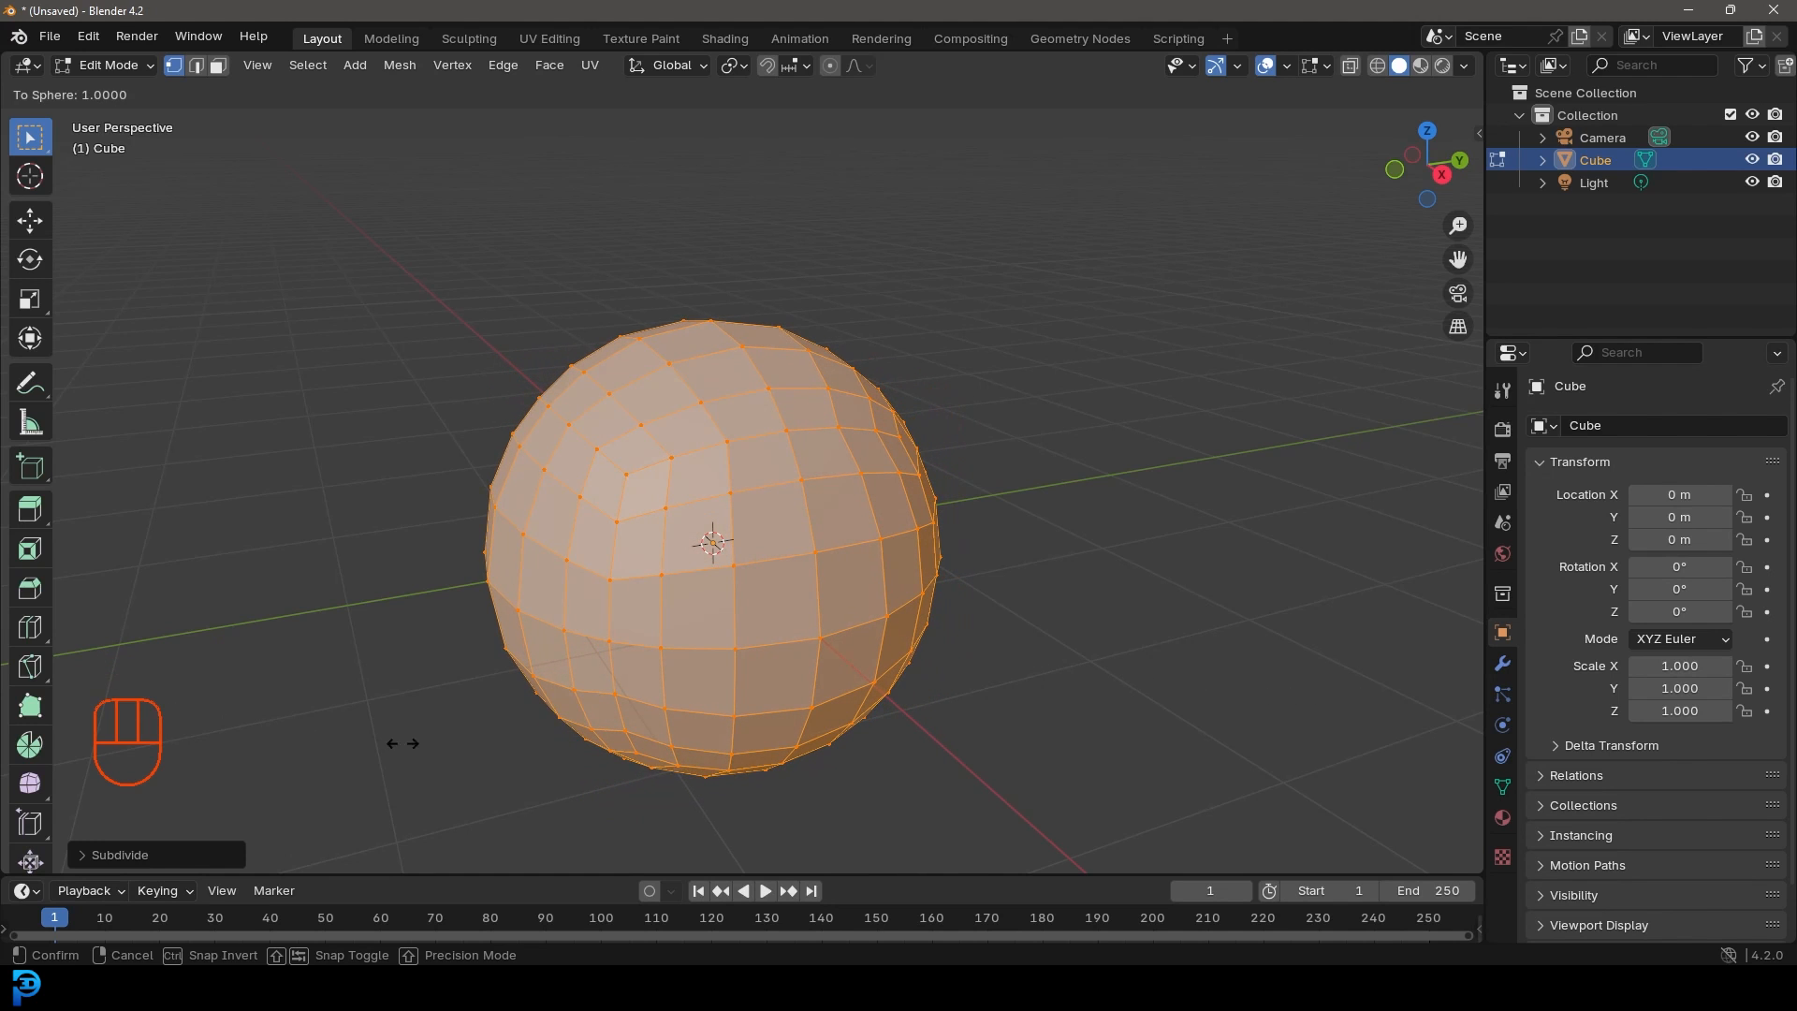
Step: Round the cube fully into a sphere (To Sphere 1.0), then use Face select in front view
left_click(746, 754)
middle_click_drag(1042, 710, 944, 688)
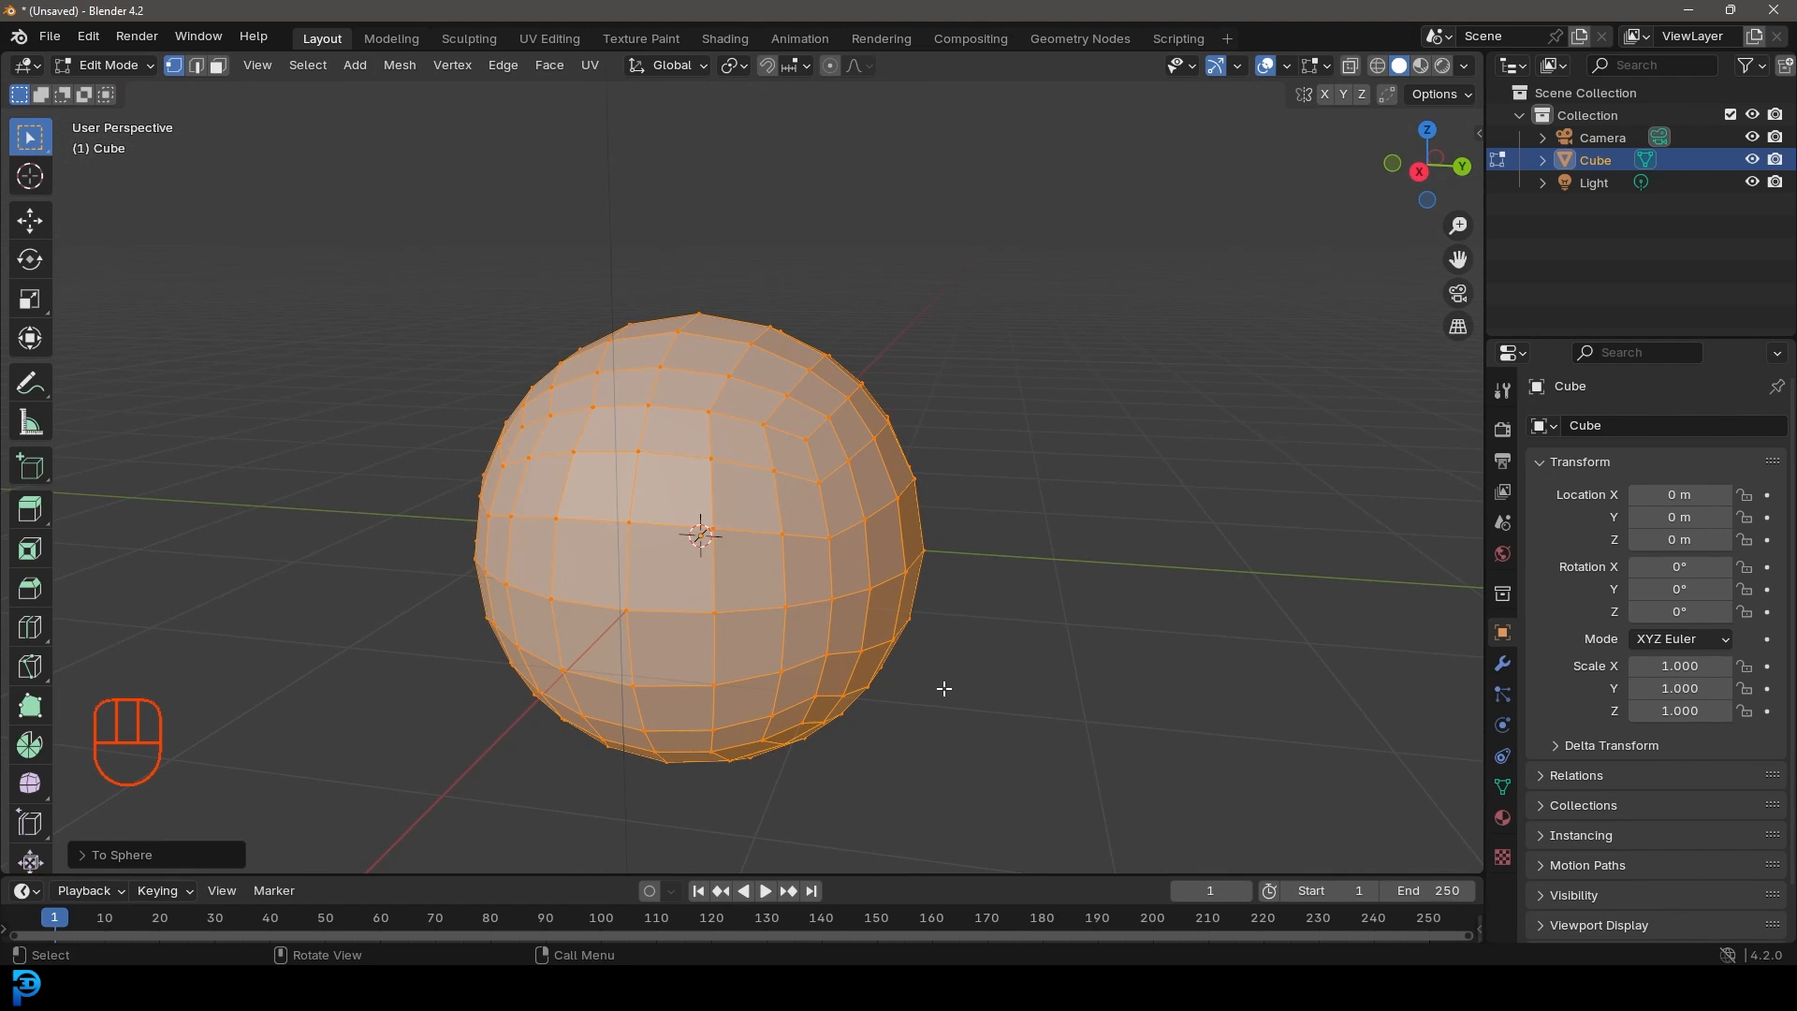
left_click(216, 68)
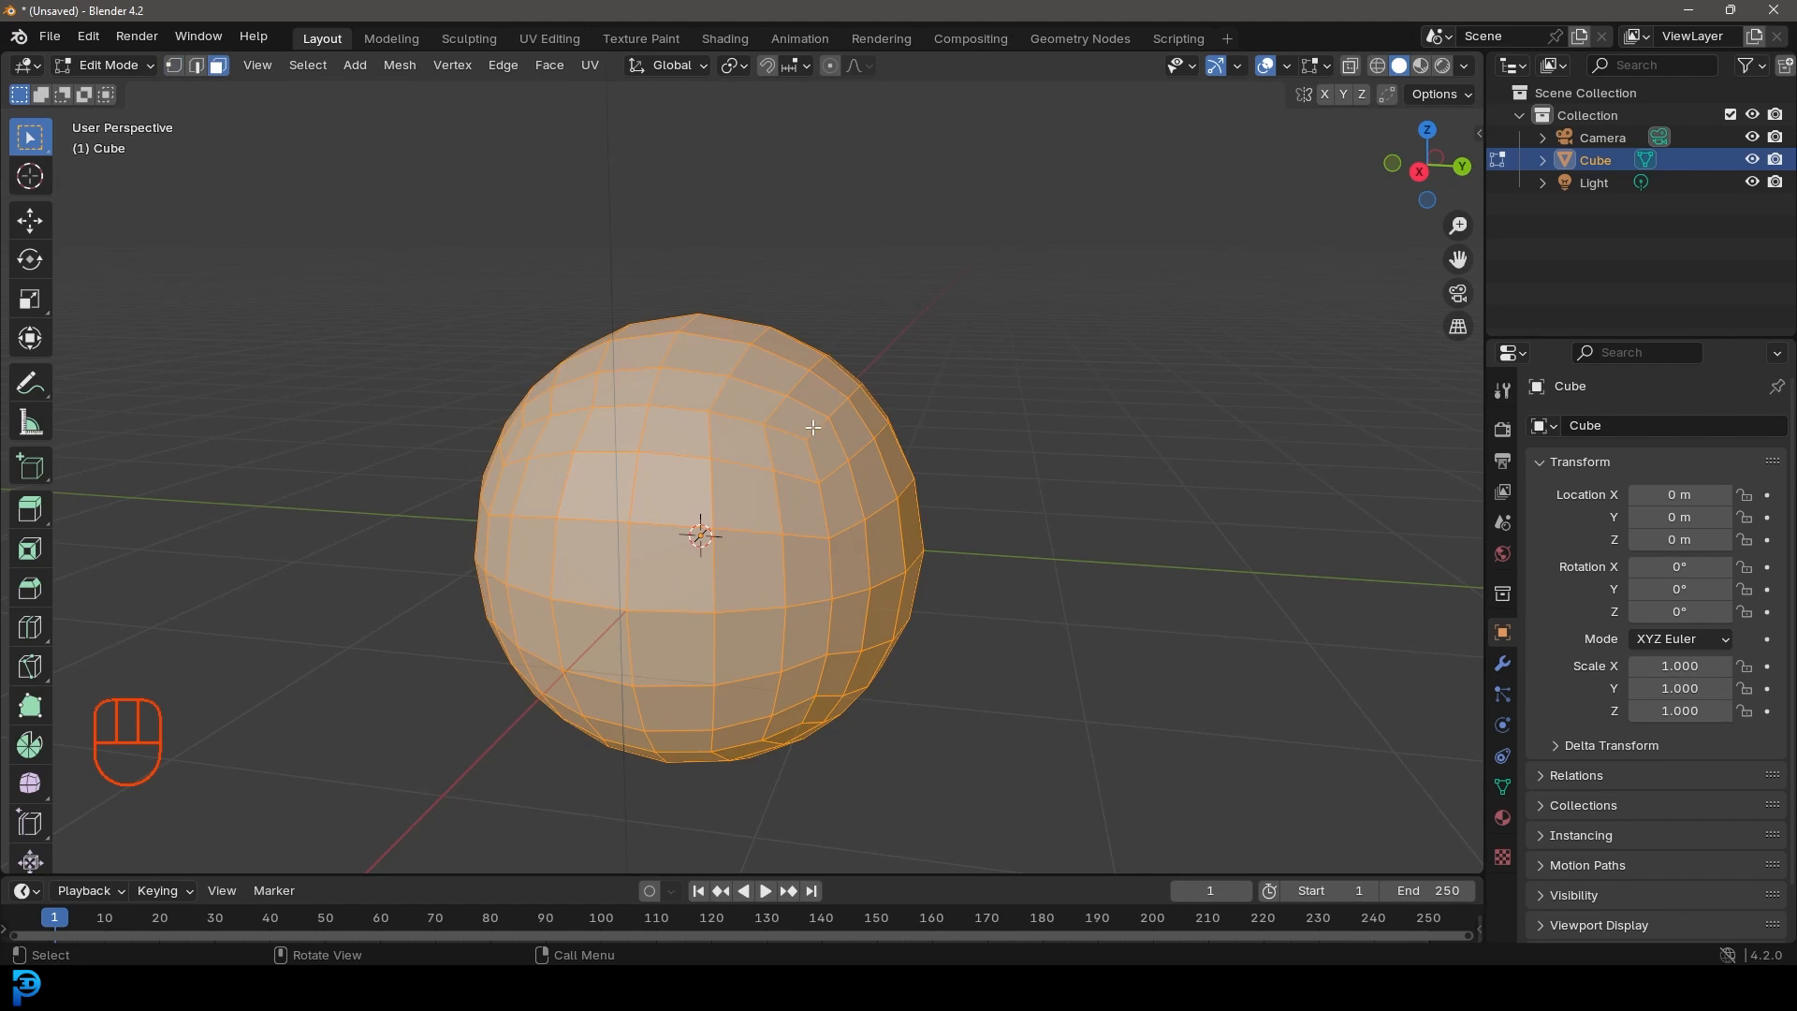
key("KP_1")
Step: With X-ray on, box-select the sphere's lower half and upper-left quarter
middle_click_drag(834, 574, 826, 553, "shift")
left_click(1041, 625)
middle_click_drag(1041, 625, 1014, 552, "shift")
left_click(1349, 66)
left_click_drag(1190, 776, 278, 437)
middle_click_drag(523, 514, 533, 562, "shift")
left_click_drag(319, 761, 735, 126, "shift")
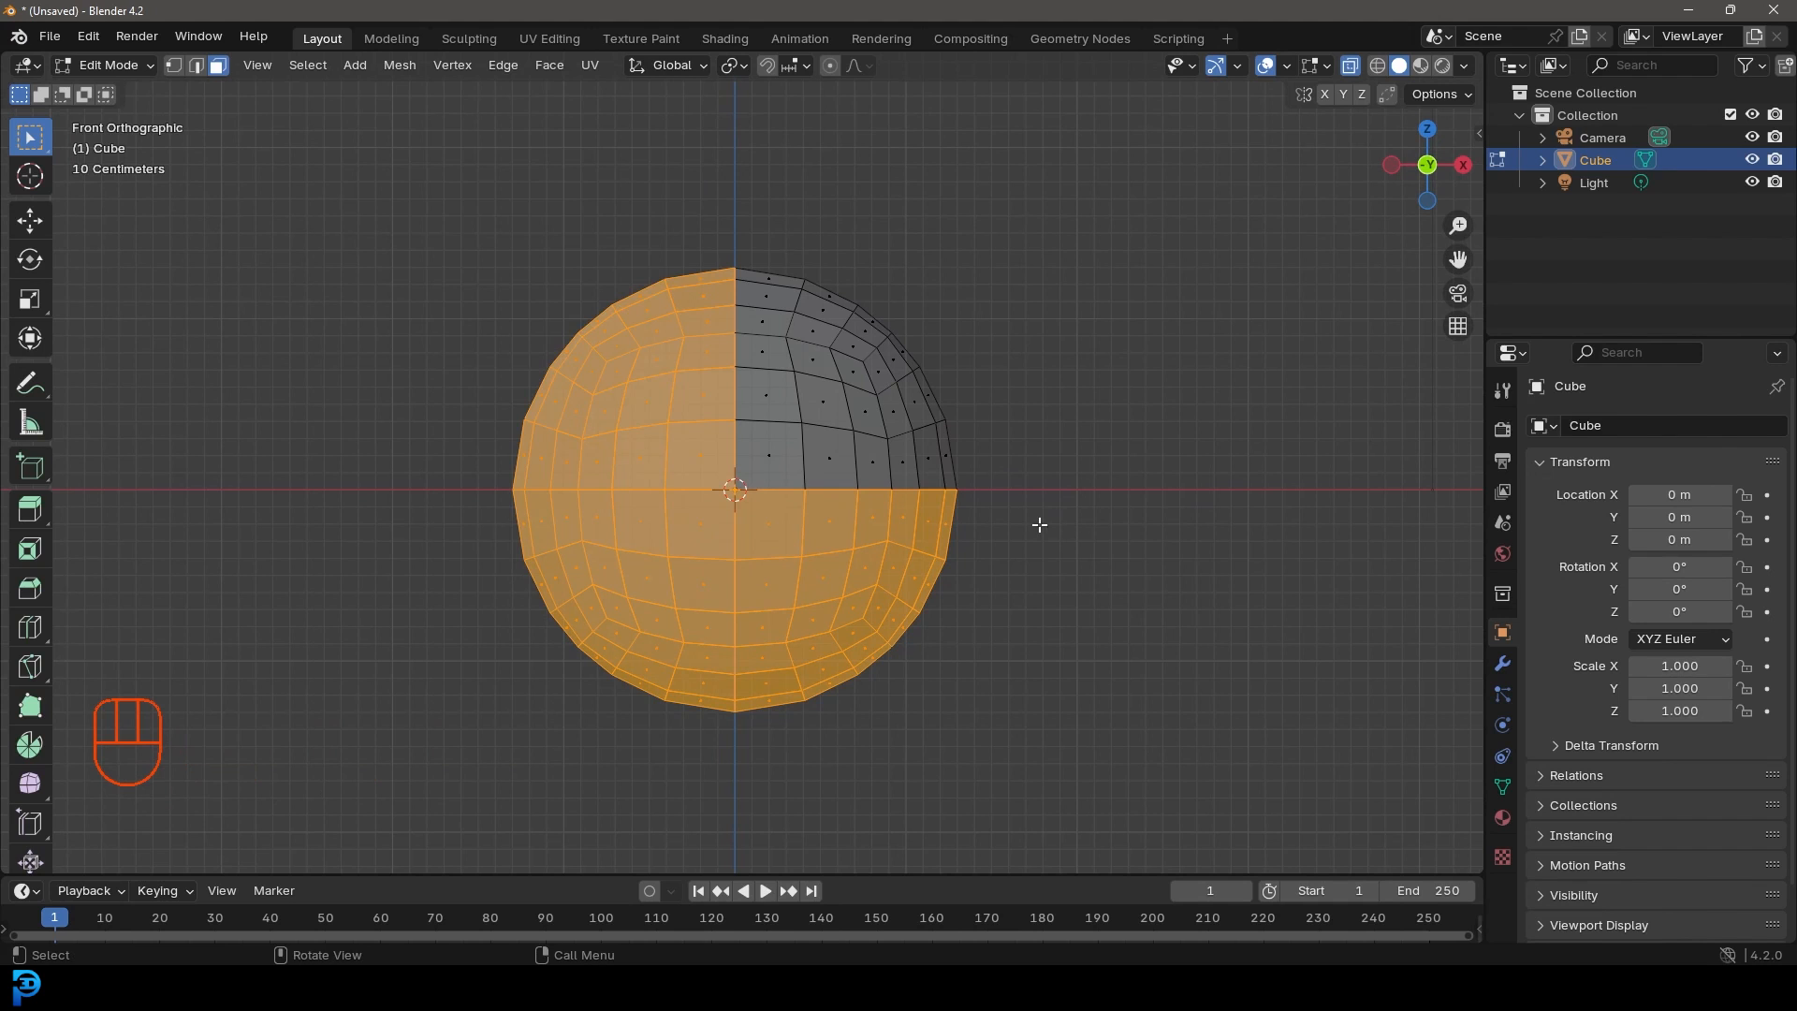
Step: From the top view, add the sphere's back half to the face selection
scroll(843, 388, "up", 2)
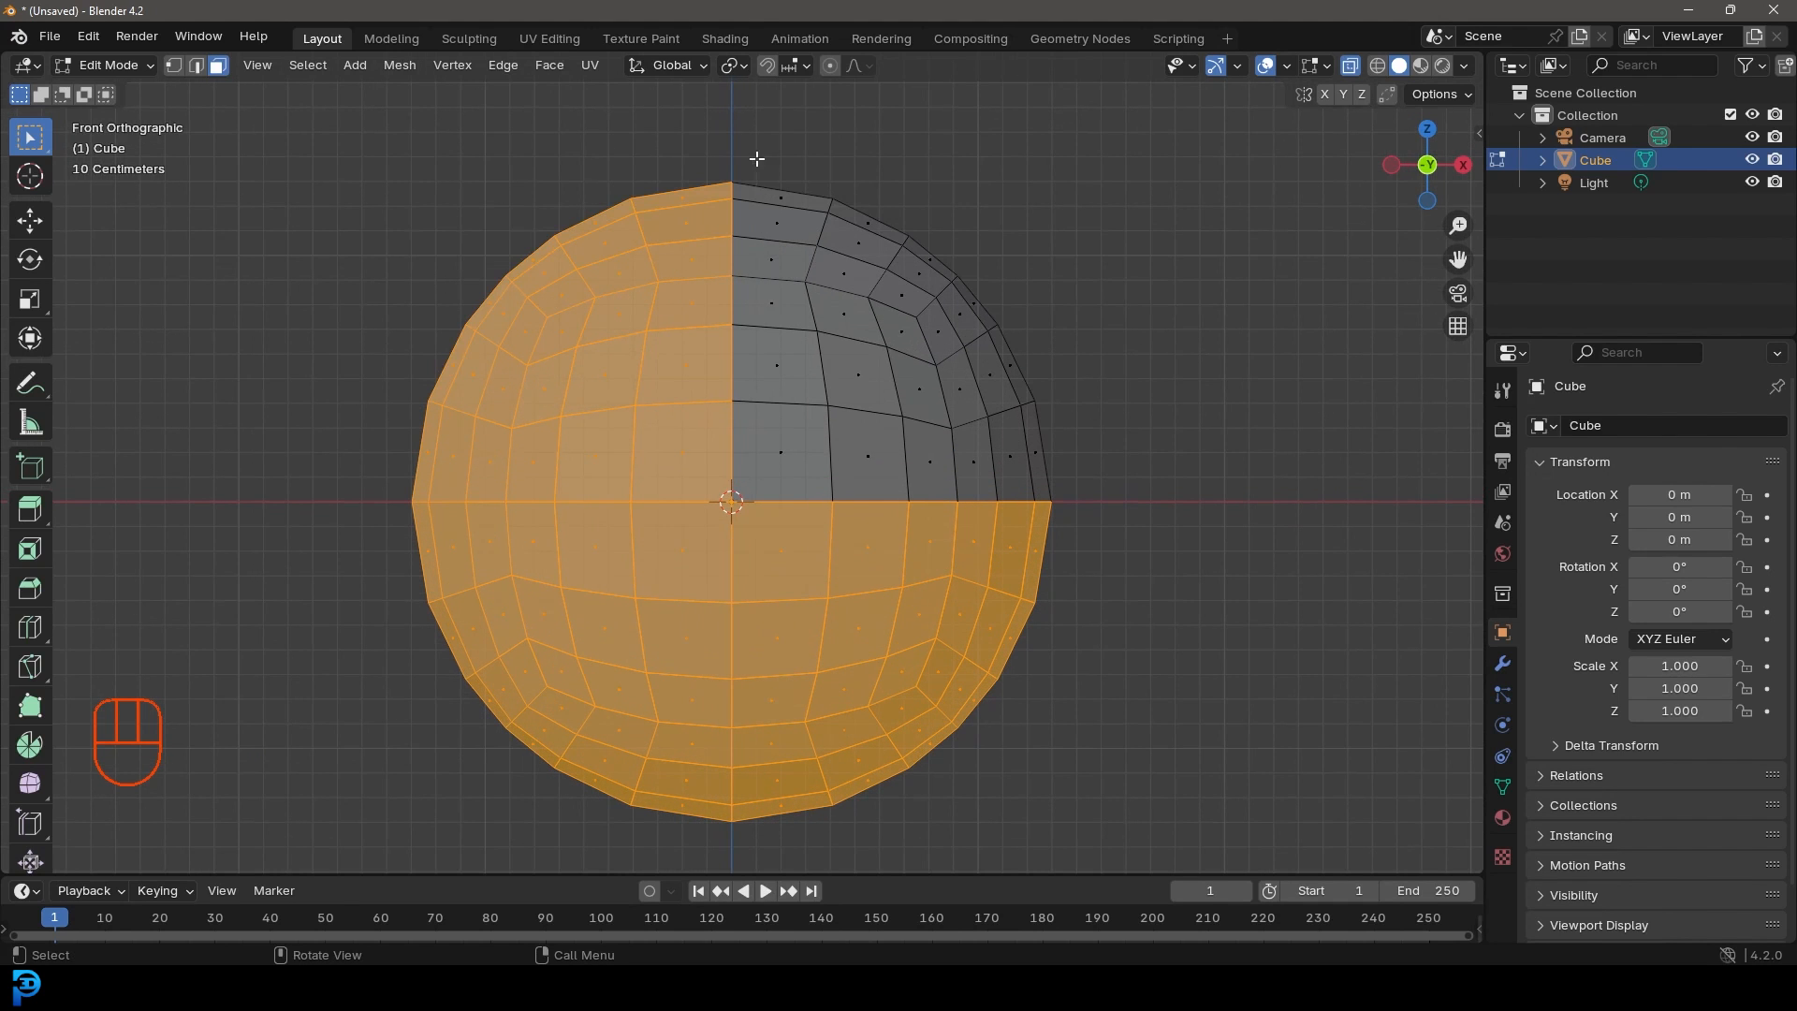
scroll(769, 489, "up", 3)
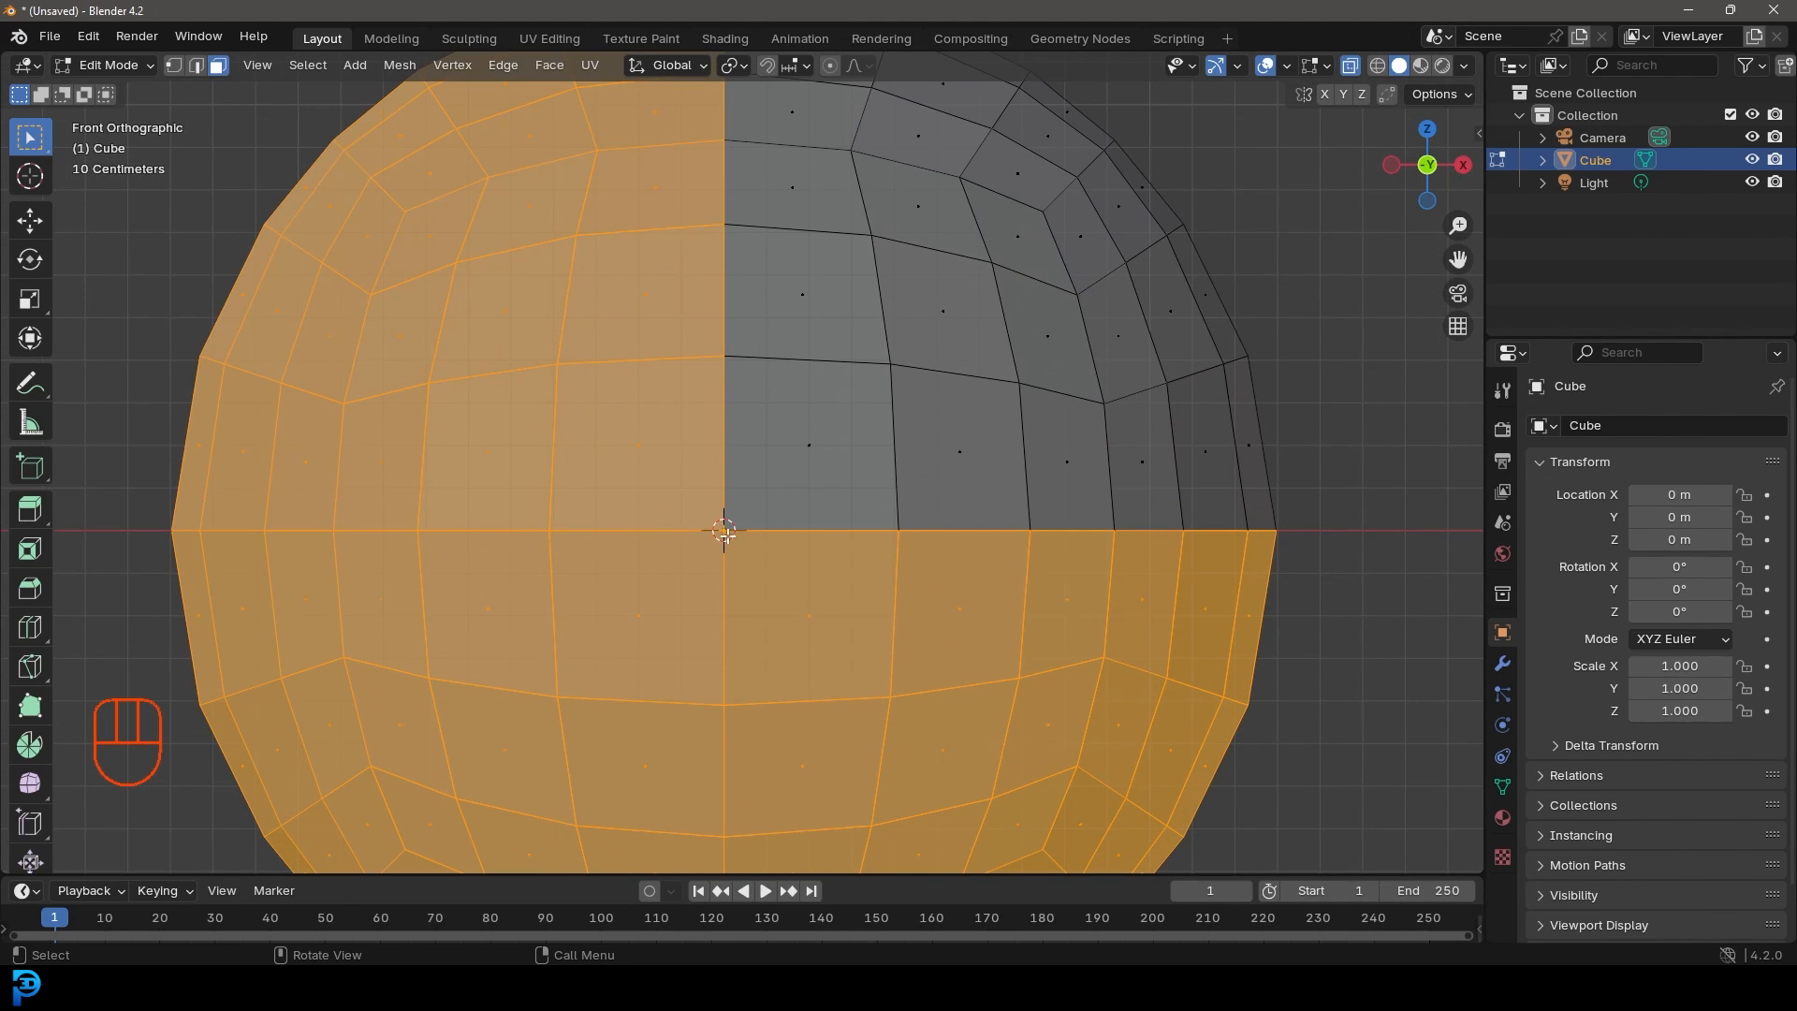
scroll(759, 274, "down", 3)
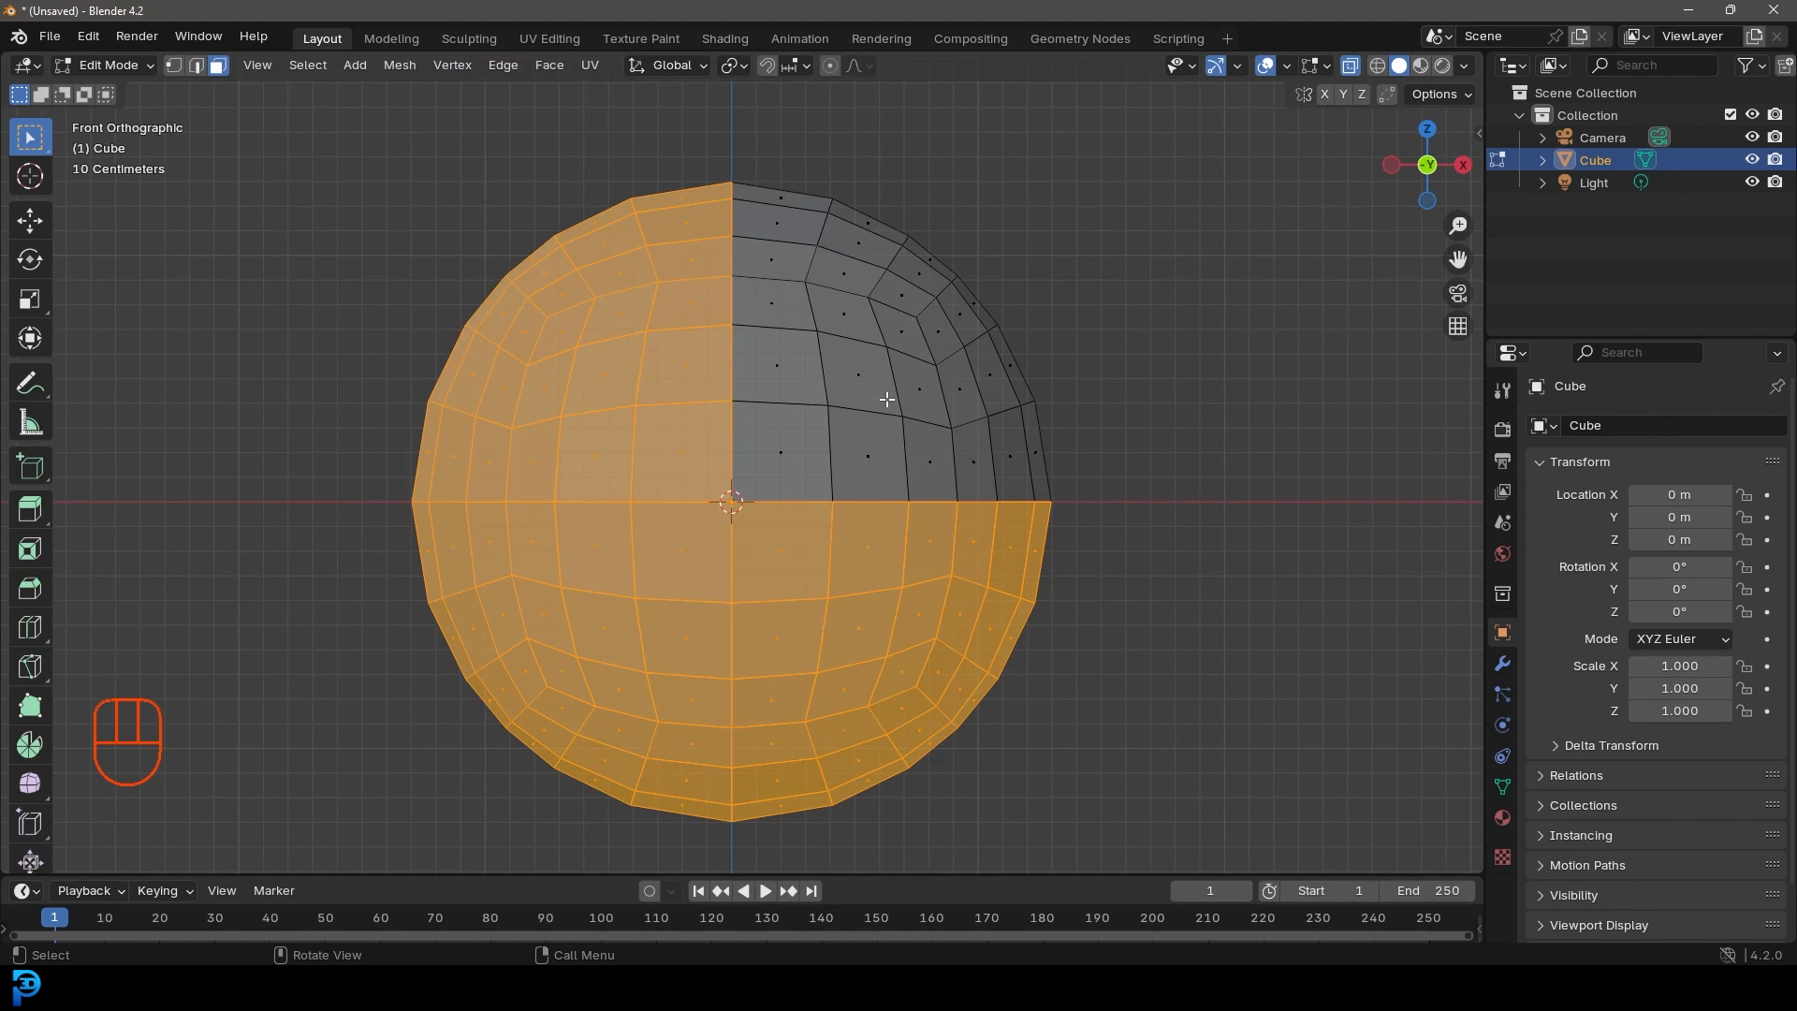
key("KP_7")
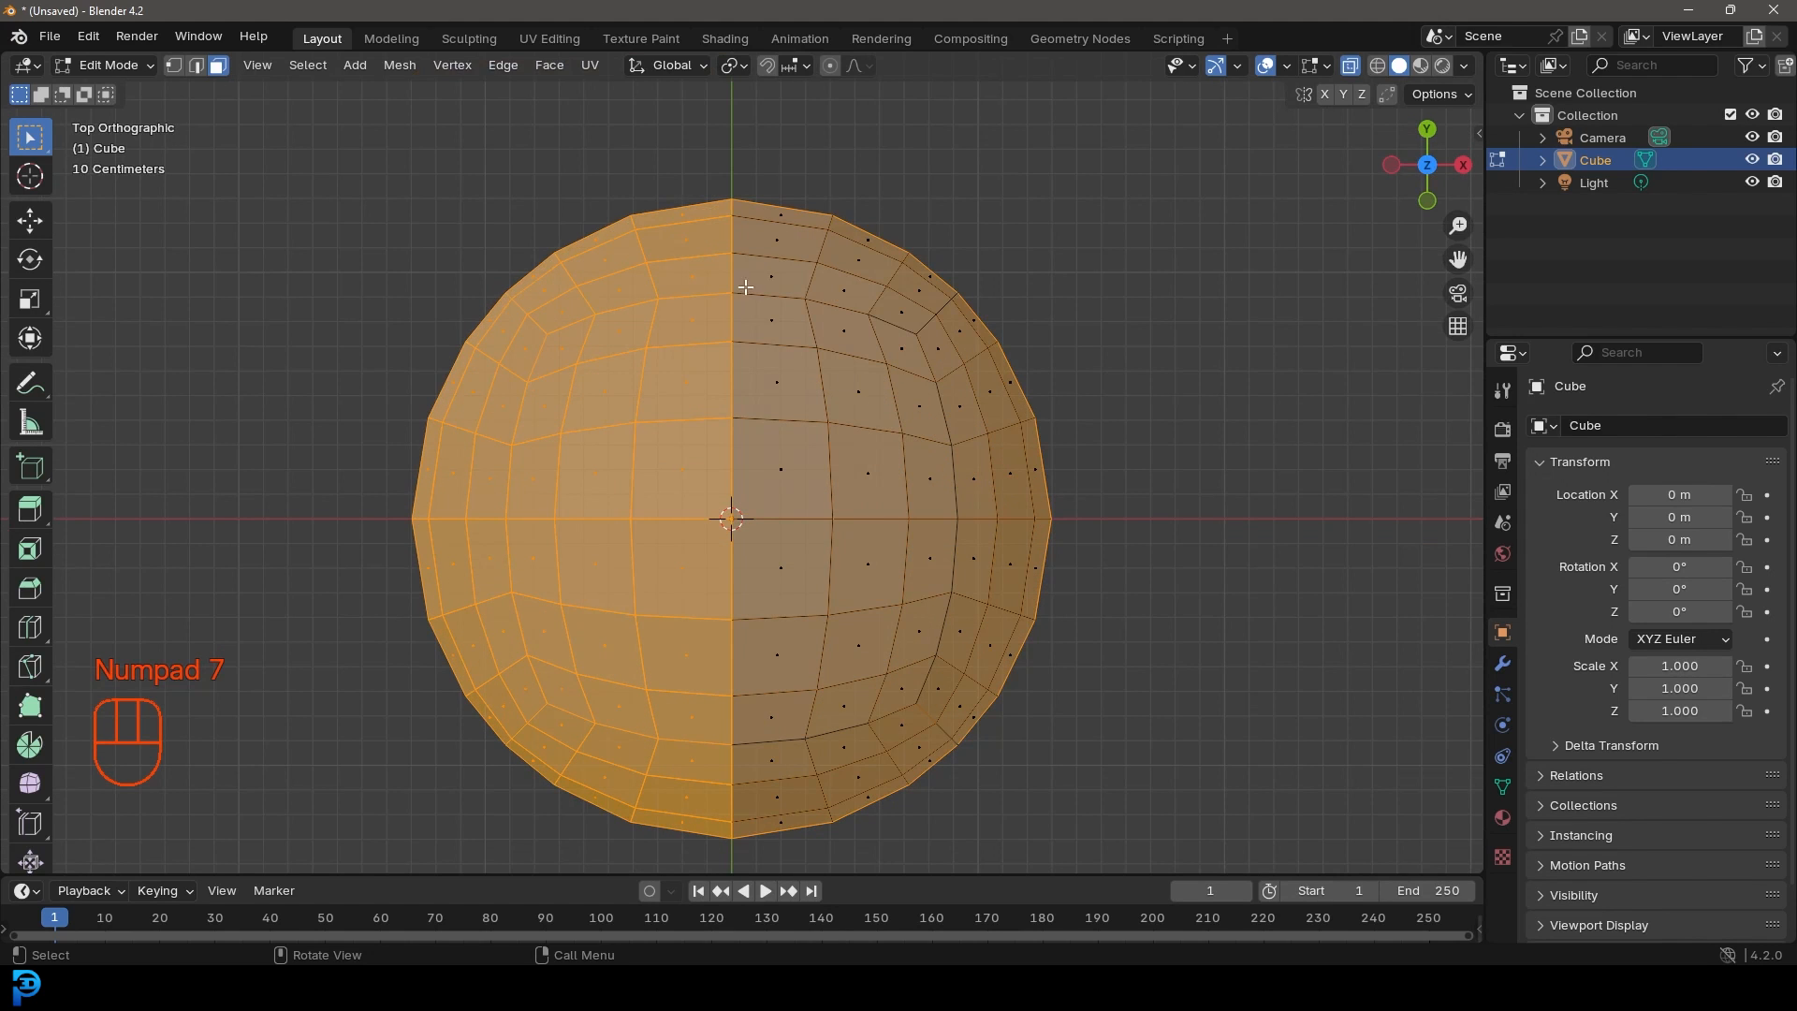
key("shift")
mouse_move(290, 142)
left_mouse_down("shift")
mouse_move(951, 217)
mouse_move(1195, 381)
mouse_move(1198, 517)
mouse_move(1182, 513)
left_mouse_up("shift")
mouse_move(1183, 513)
middle_mouse_down()
mouse_move(958, 421)
mouse_move(825, 467)
mouse_move(677, 380)
middle_mouse_up()
Step: Turn X-ray off and check the selection from front, right and top views
key("z")
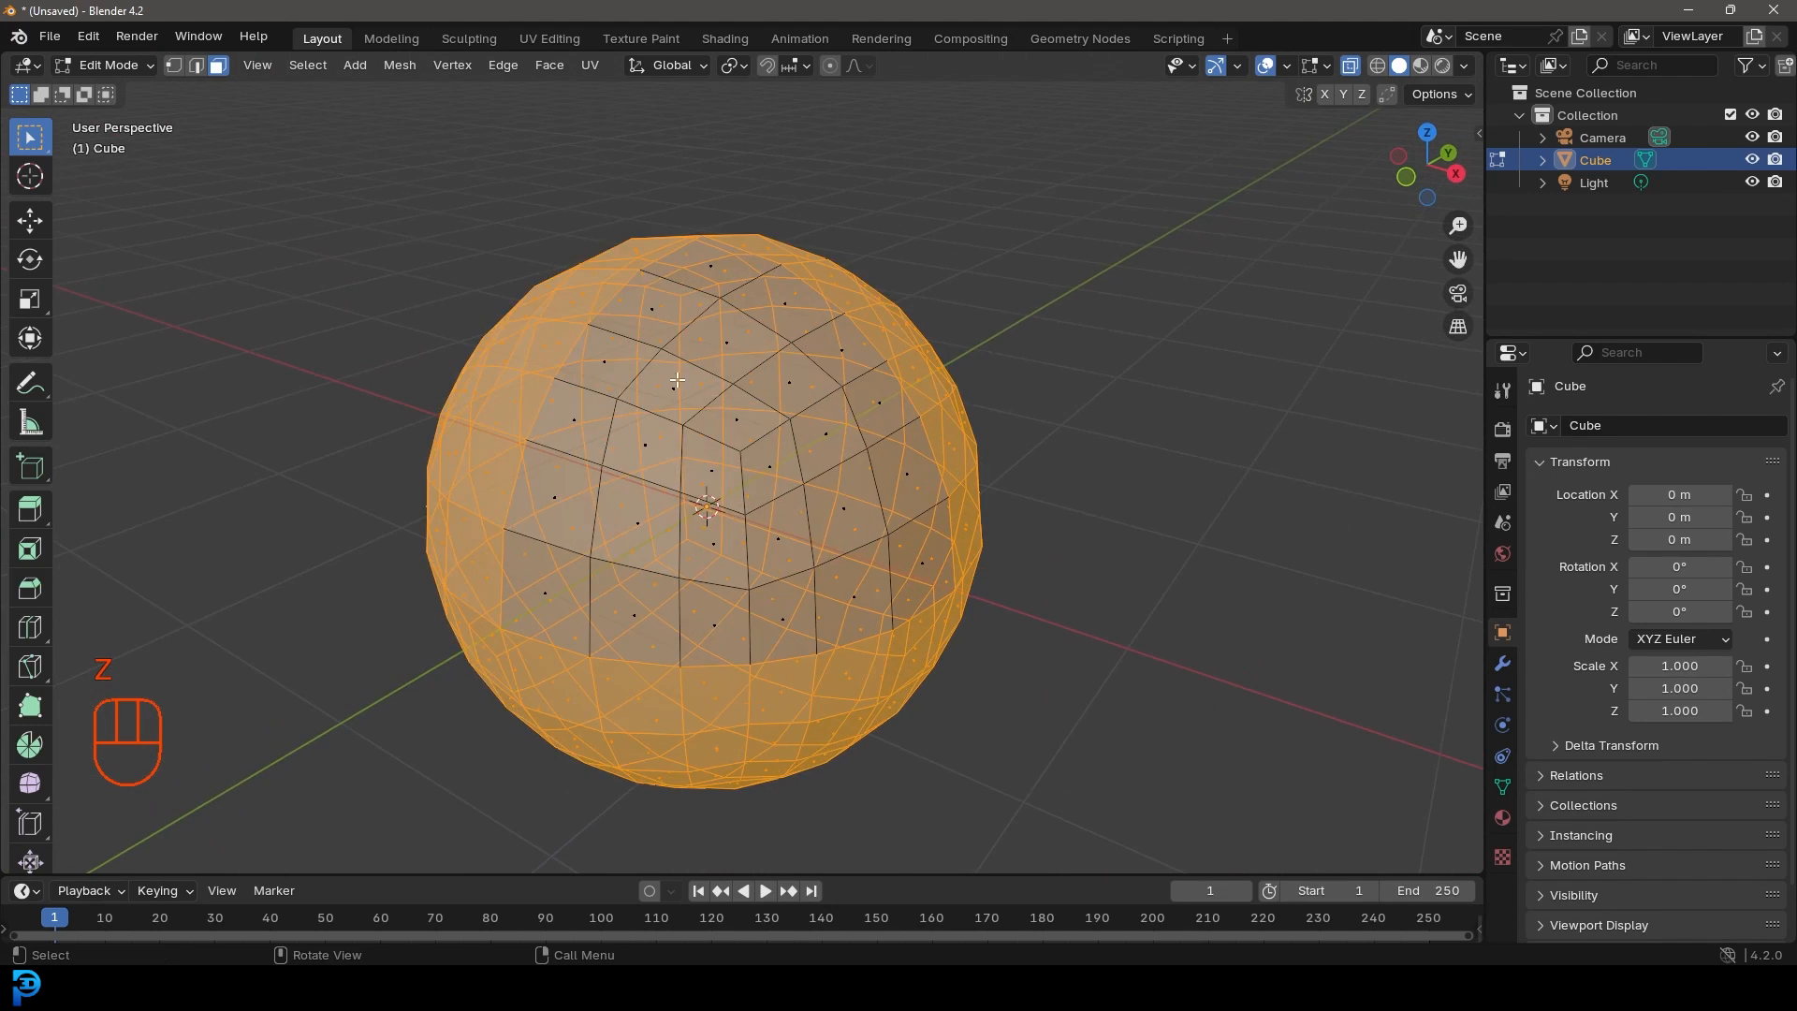
left_click(1350, 65)
middle_click_drag(915, 449, 1051, 406)
key("KP_1")
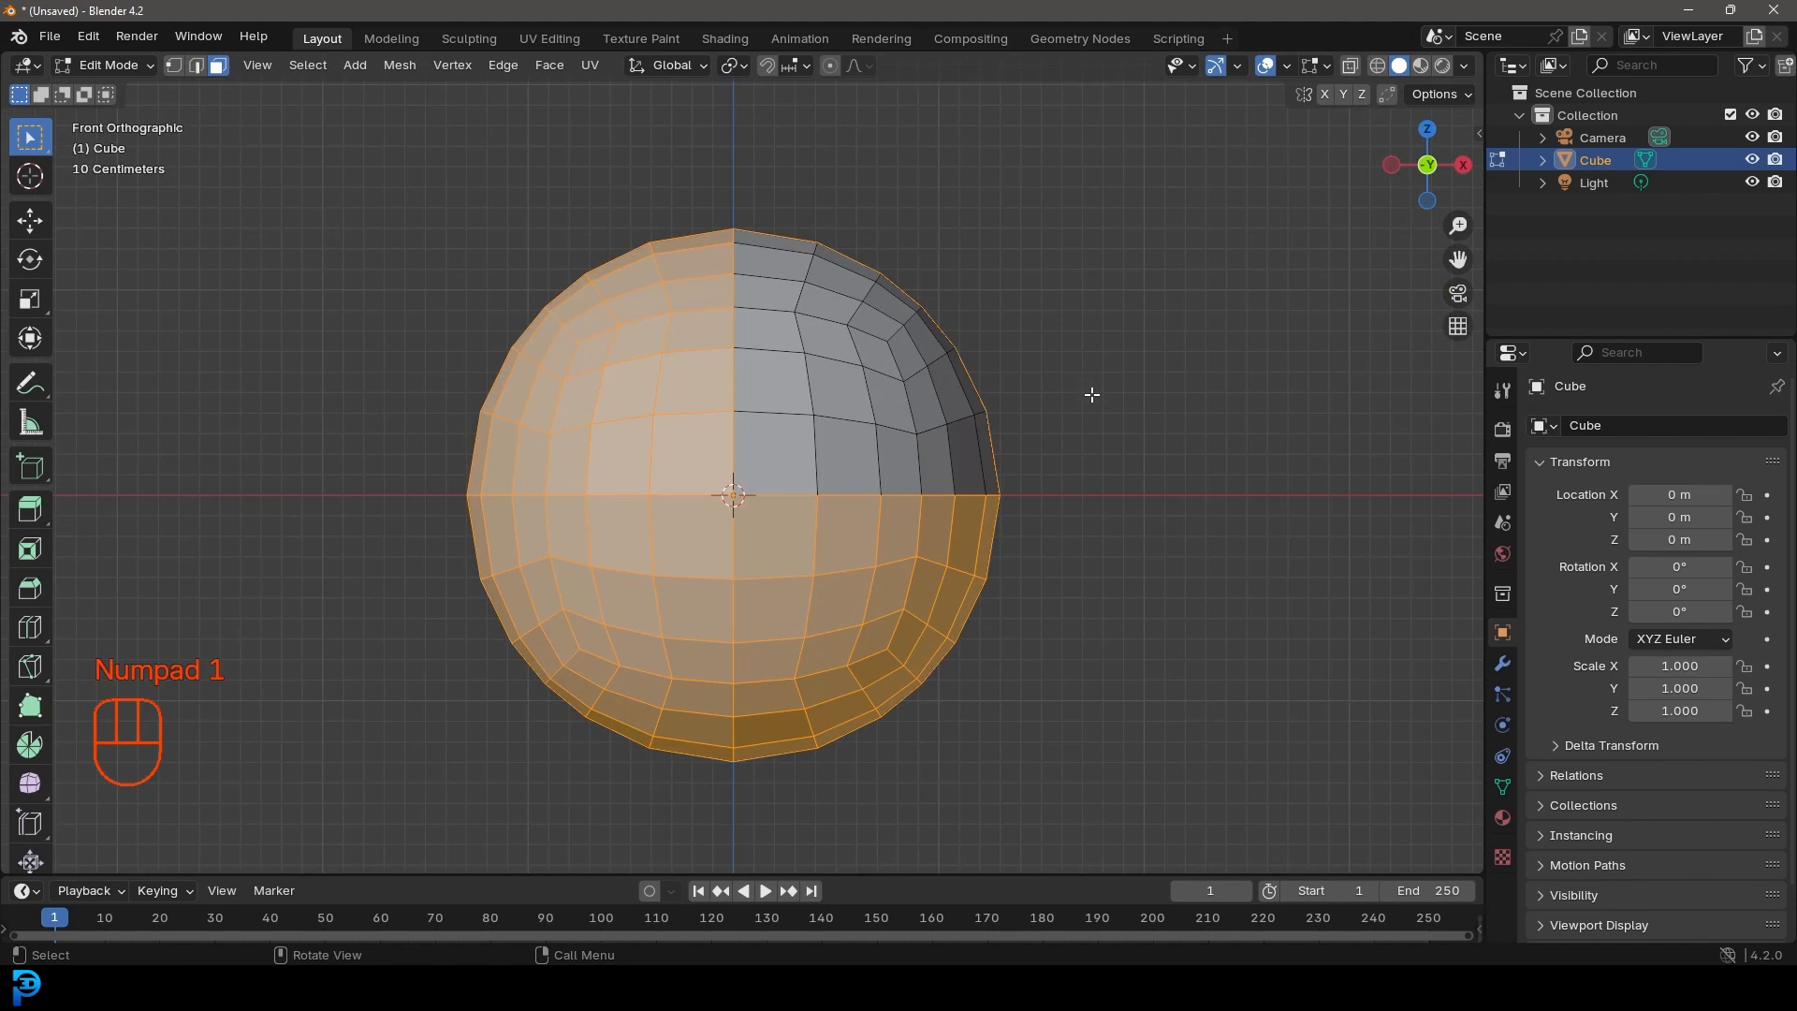
key("KP_3")
scroll(708, 240, "up", 2)
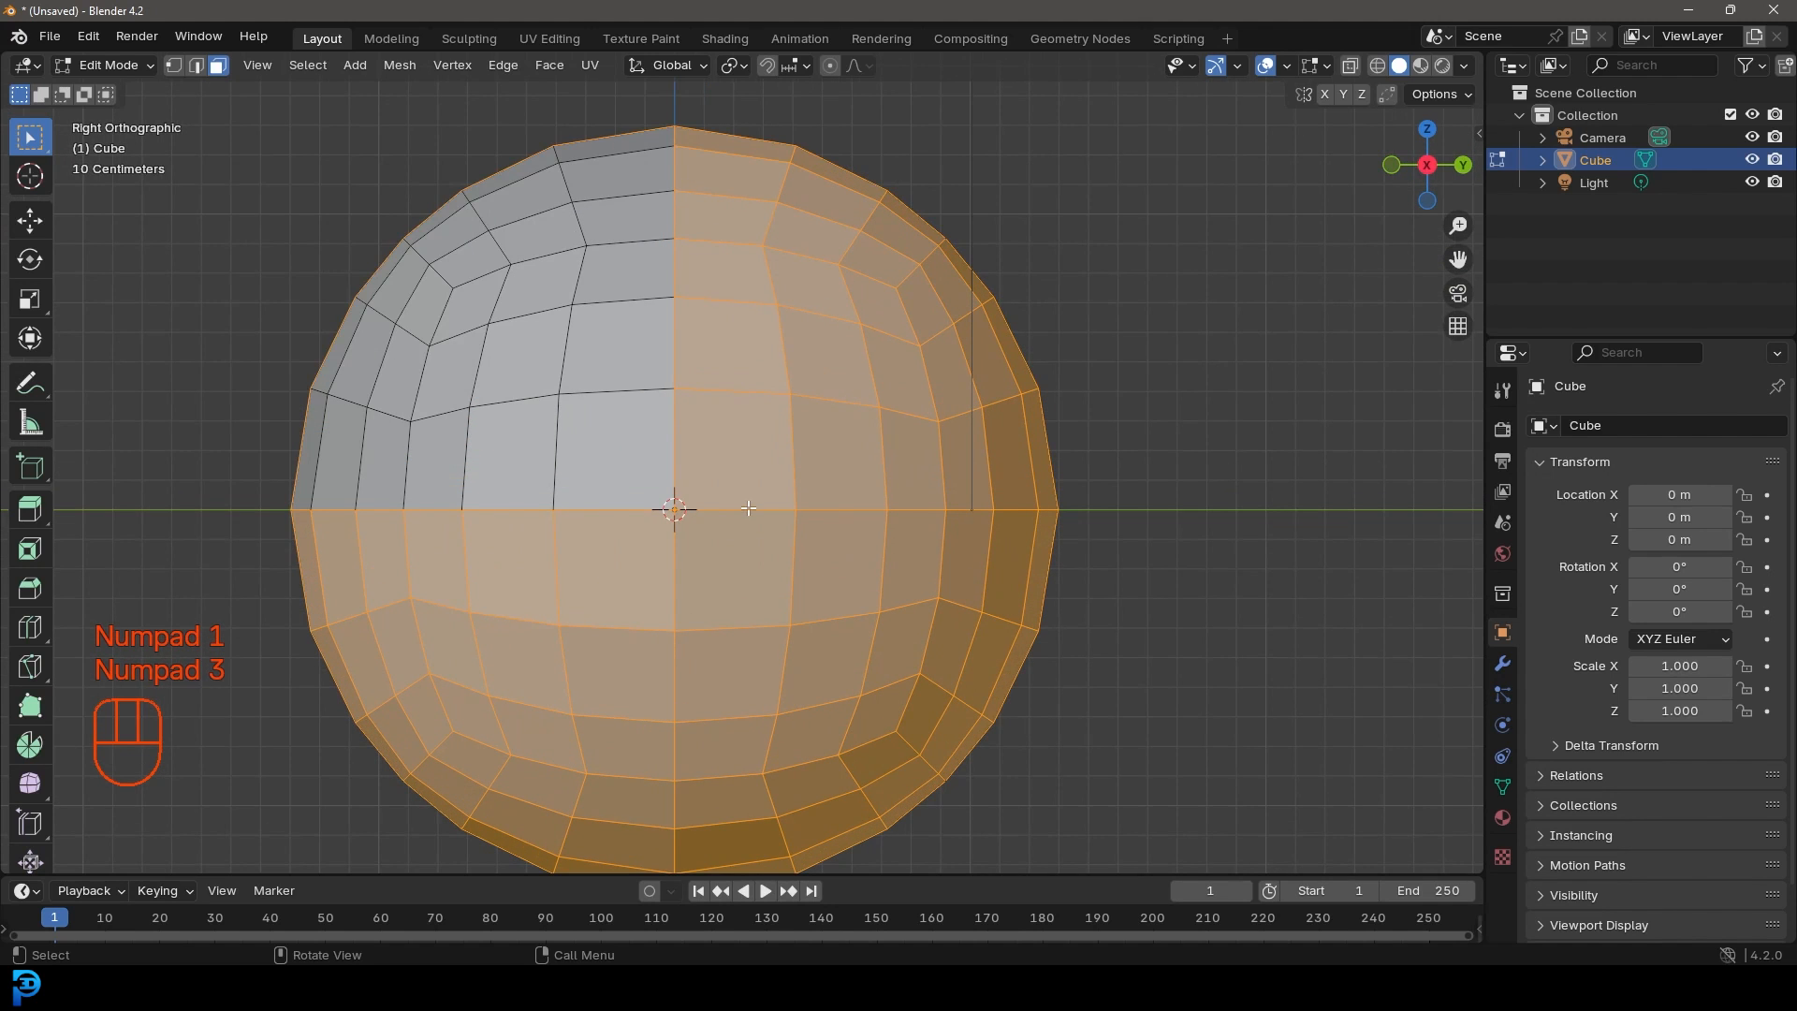
key("KP_7")
scroll(814, 602, "down", 1)
middle_click_drag(814, 602, 769, 417, "shift")
scroll(810, 505, "down", 2)
scroll(769, 418, "up", 2)
Step: Delete the selected faces, leaving a single wedge, and view it from the front
key("x")
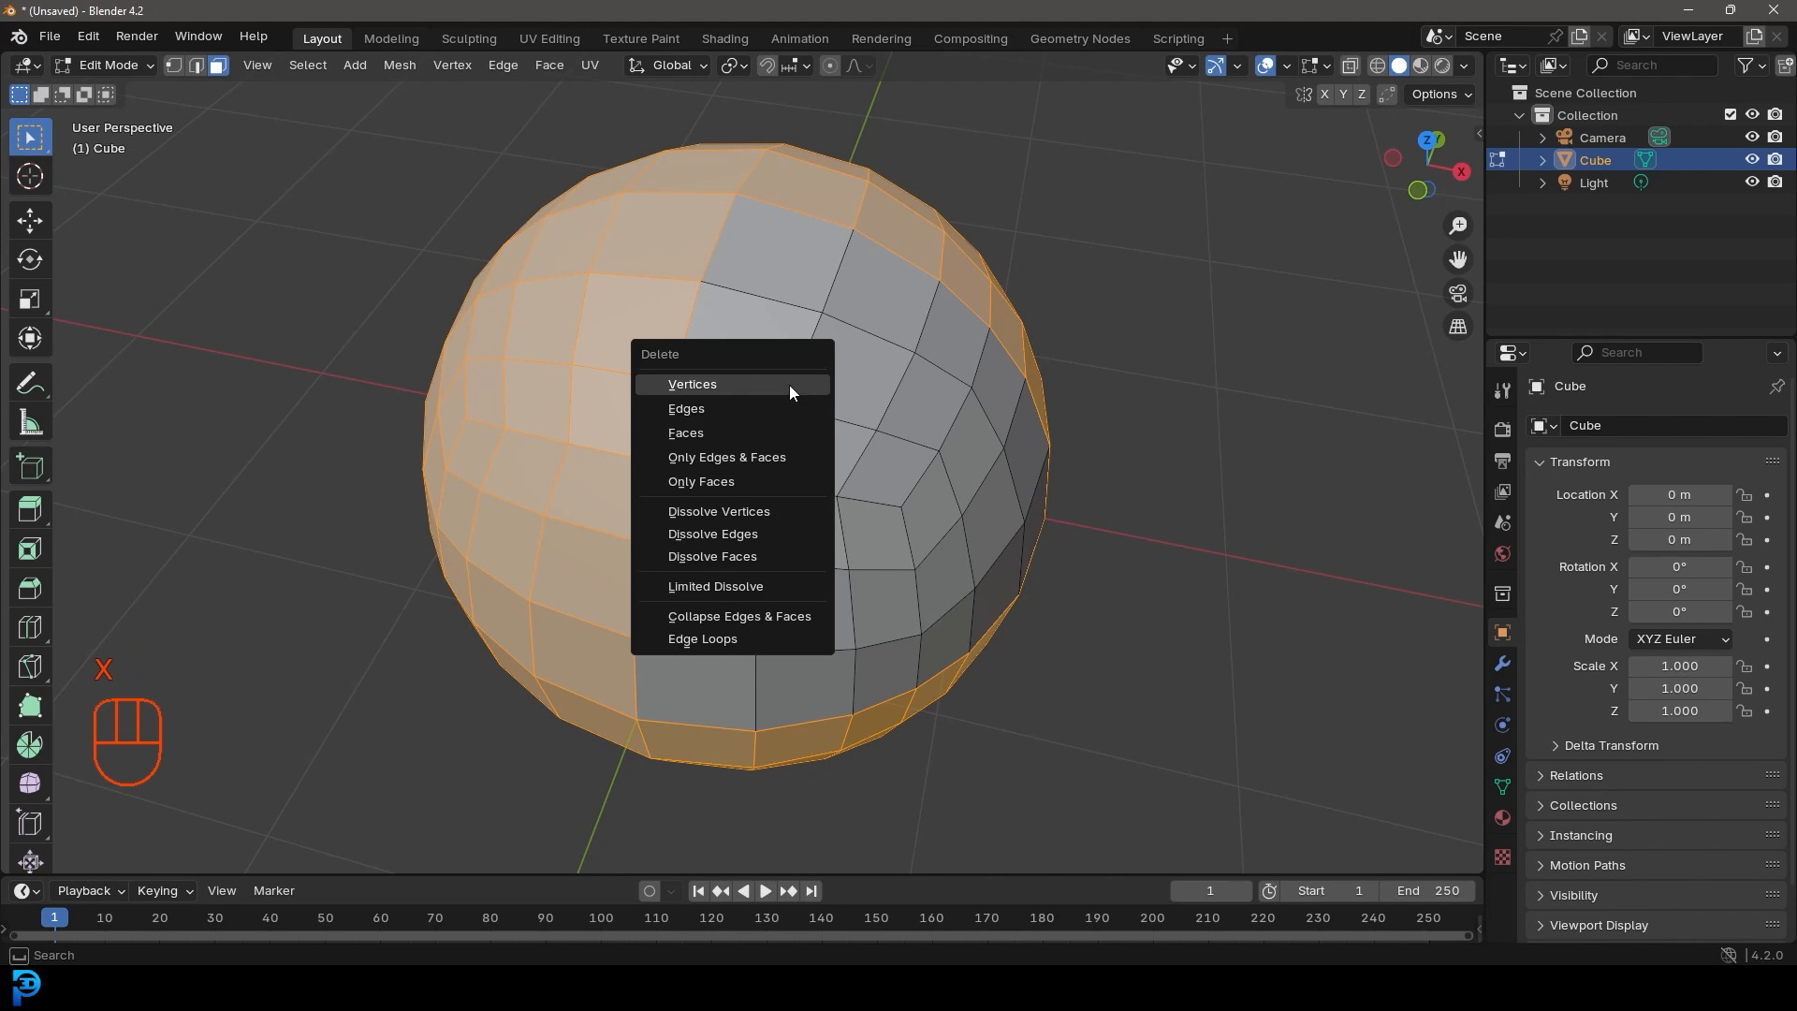
left_click(684, 434)
middle_click_drag(790, 582, 826, 500)
key("KP_1")
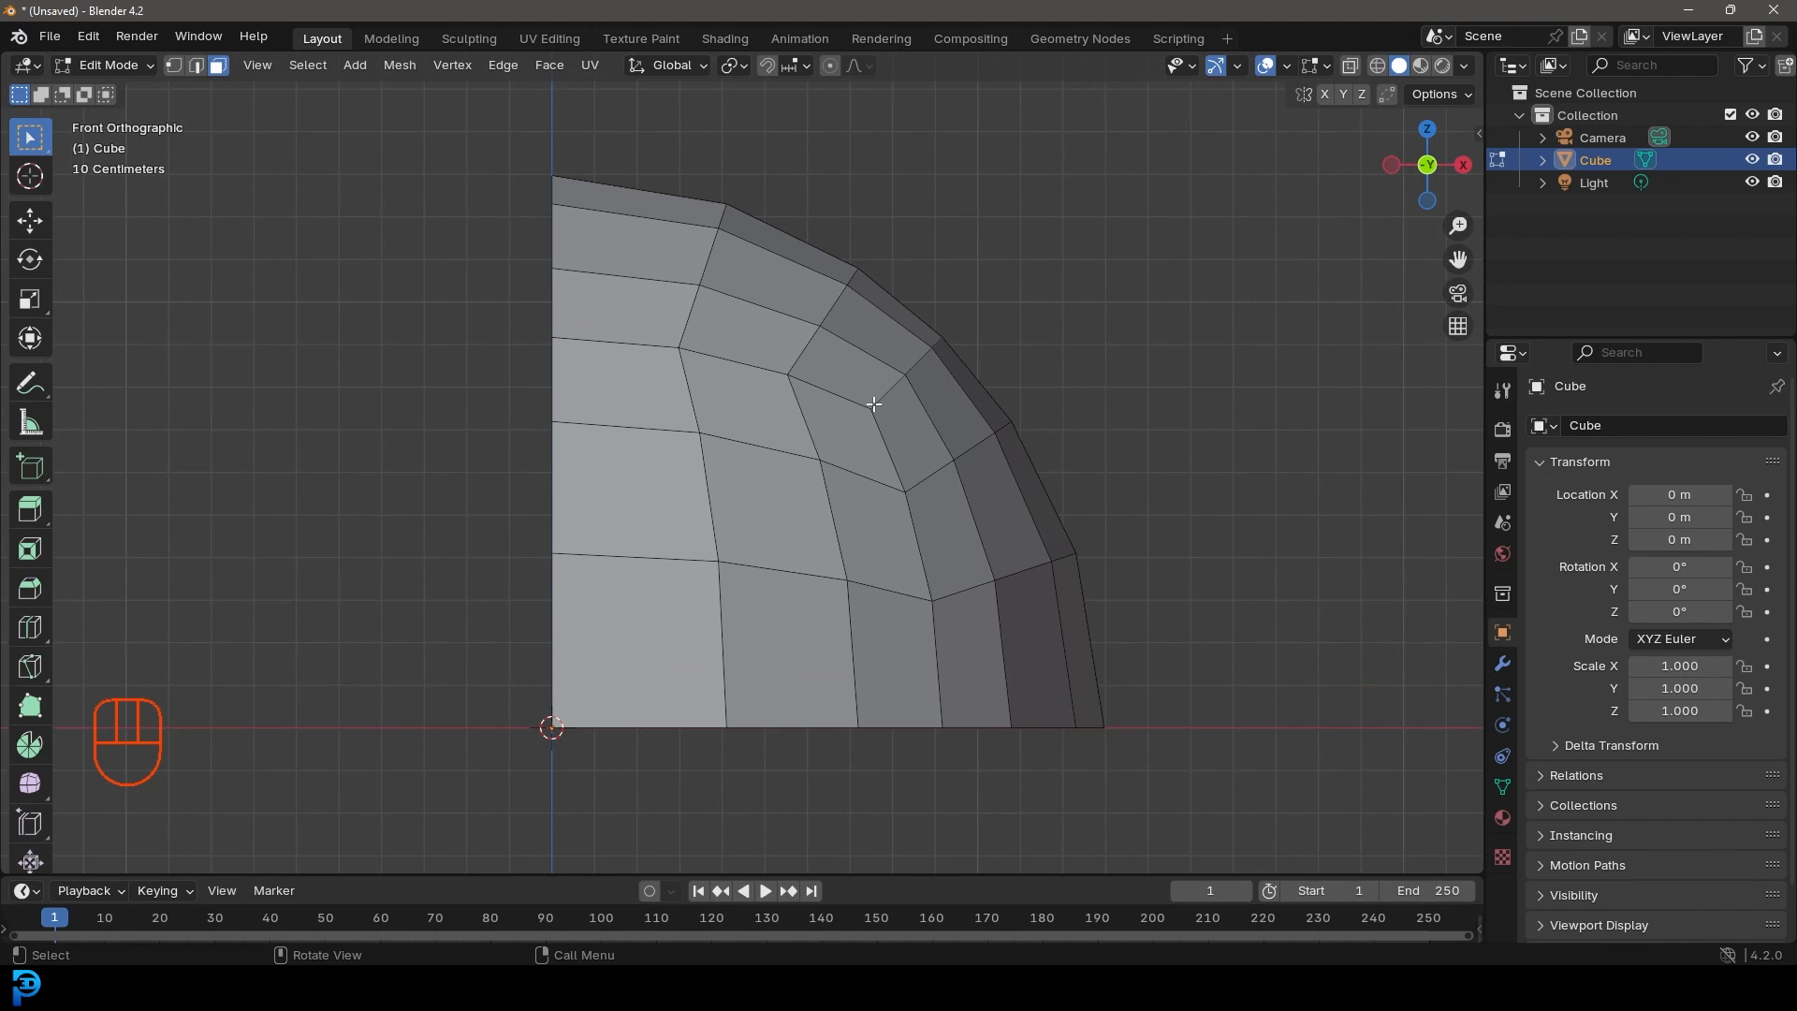
Step: Knife-cut a diagonal edge path across the wedge, from a rim vertex to its flat left edge
key("k")
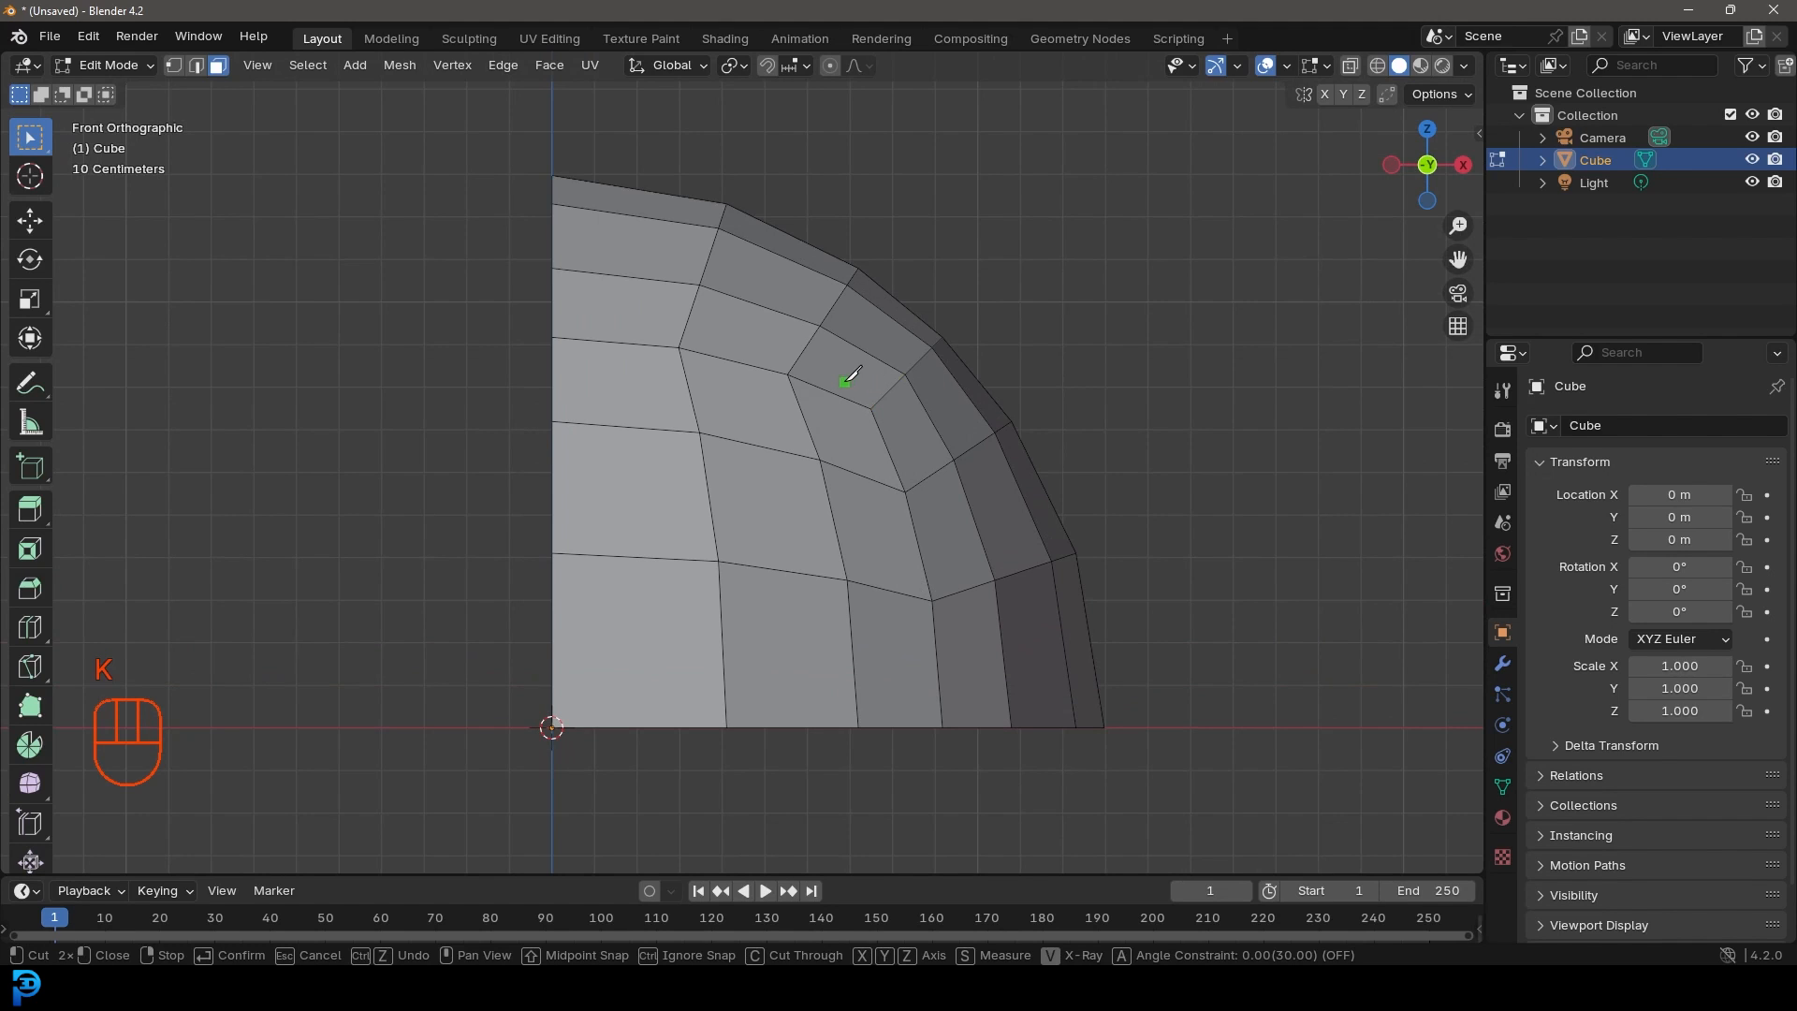
scroll(884, 412, "up", 3)
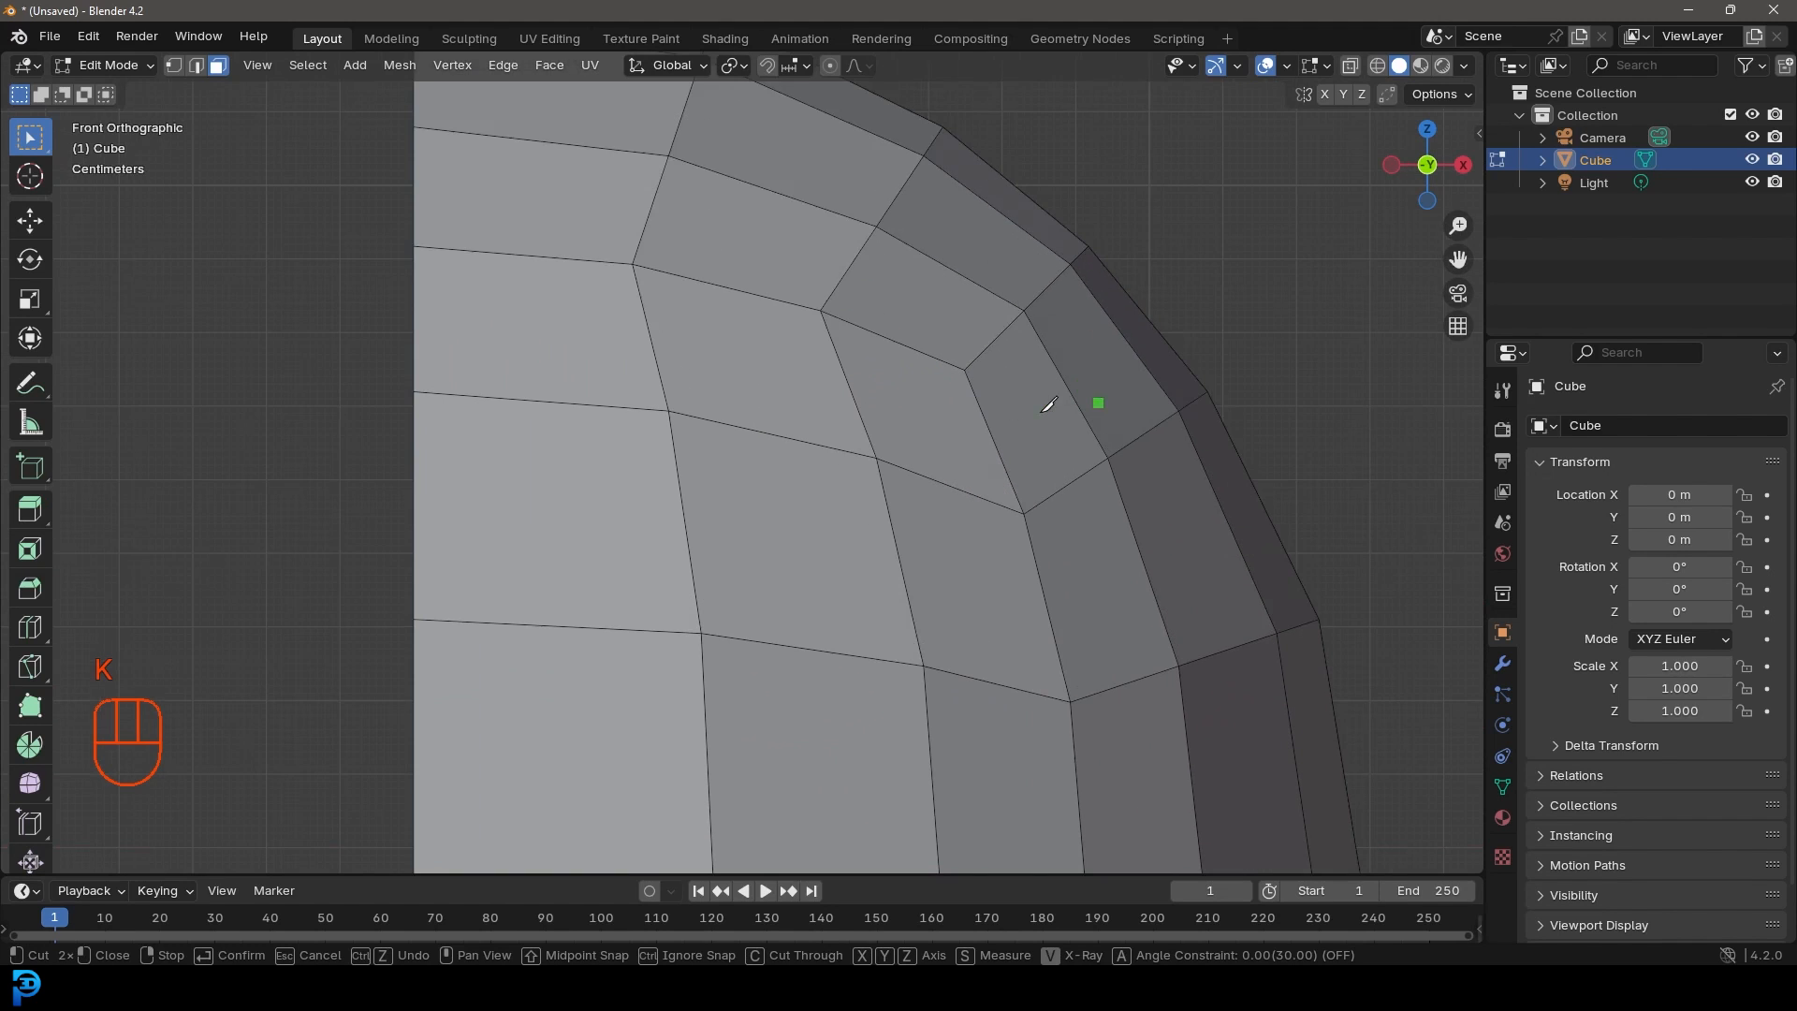
left_click(822, 311)
left_click(965, 369)
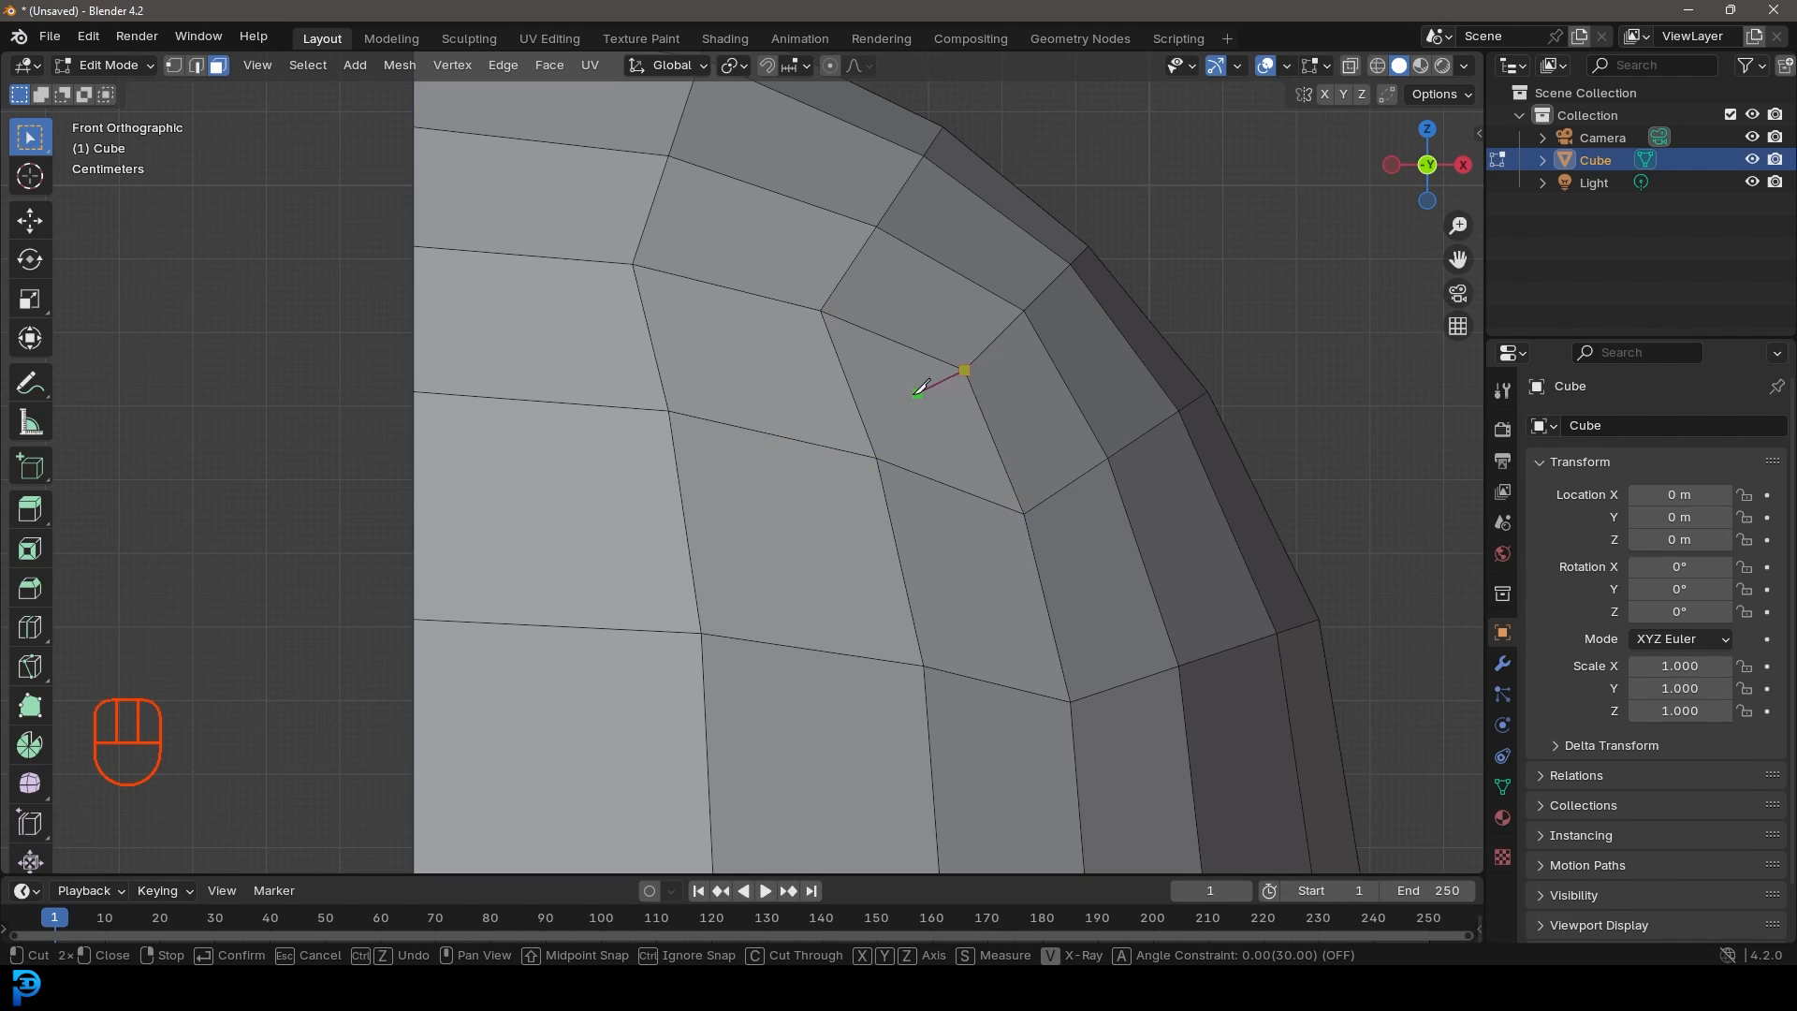
left_click(876, 458)
left_click(702, 633)
middle_click_drag(708, 657, 829, 411, "shift")
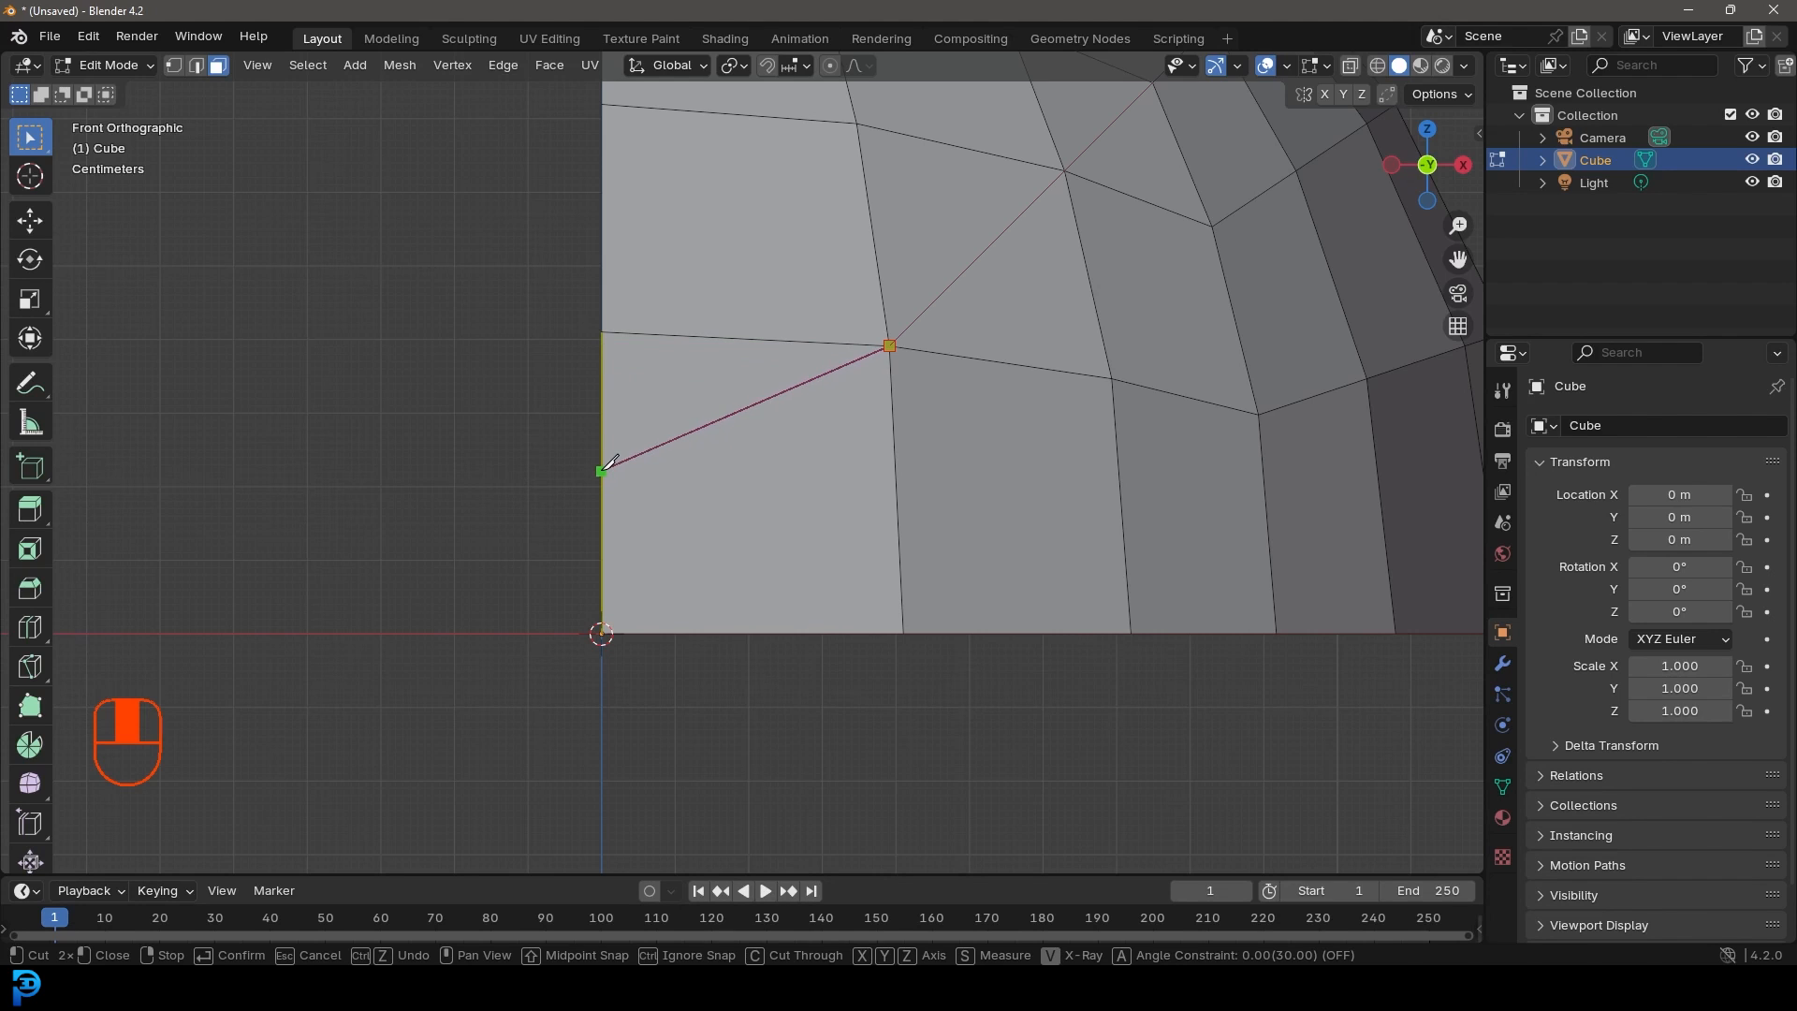
left_click(602, 479)
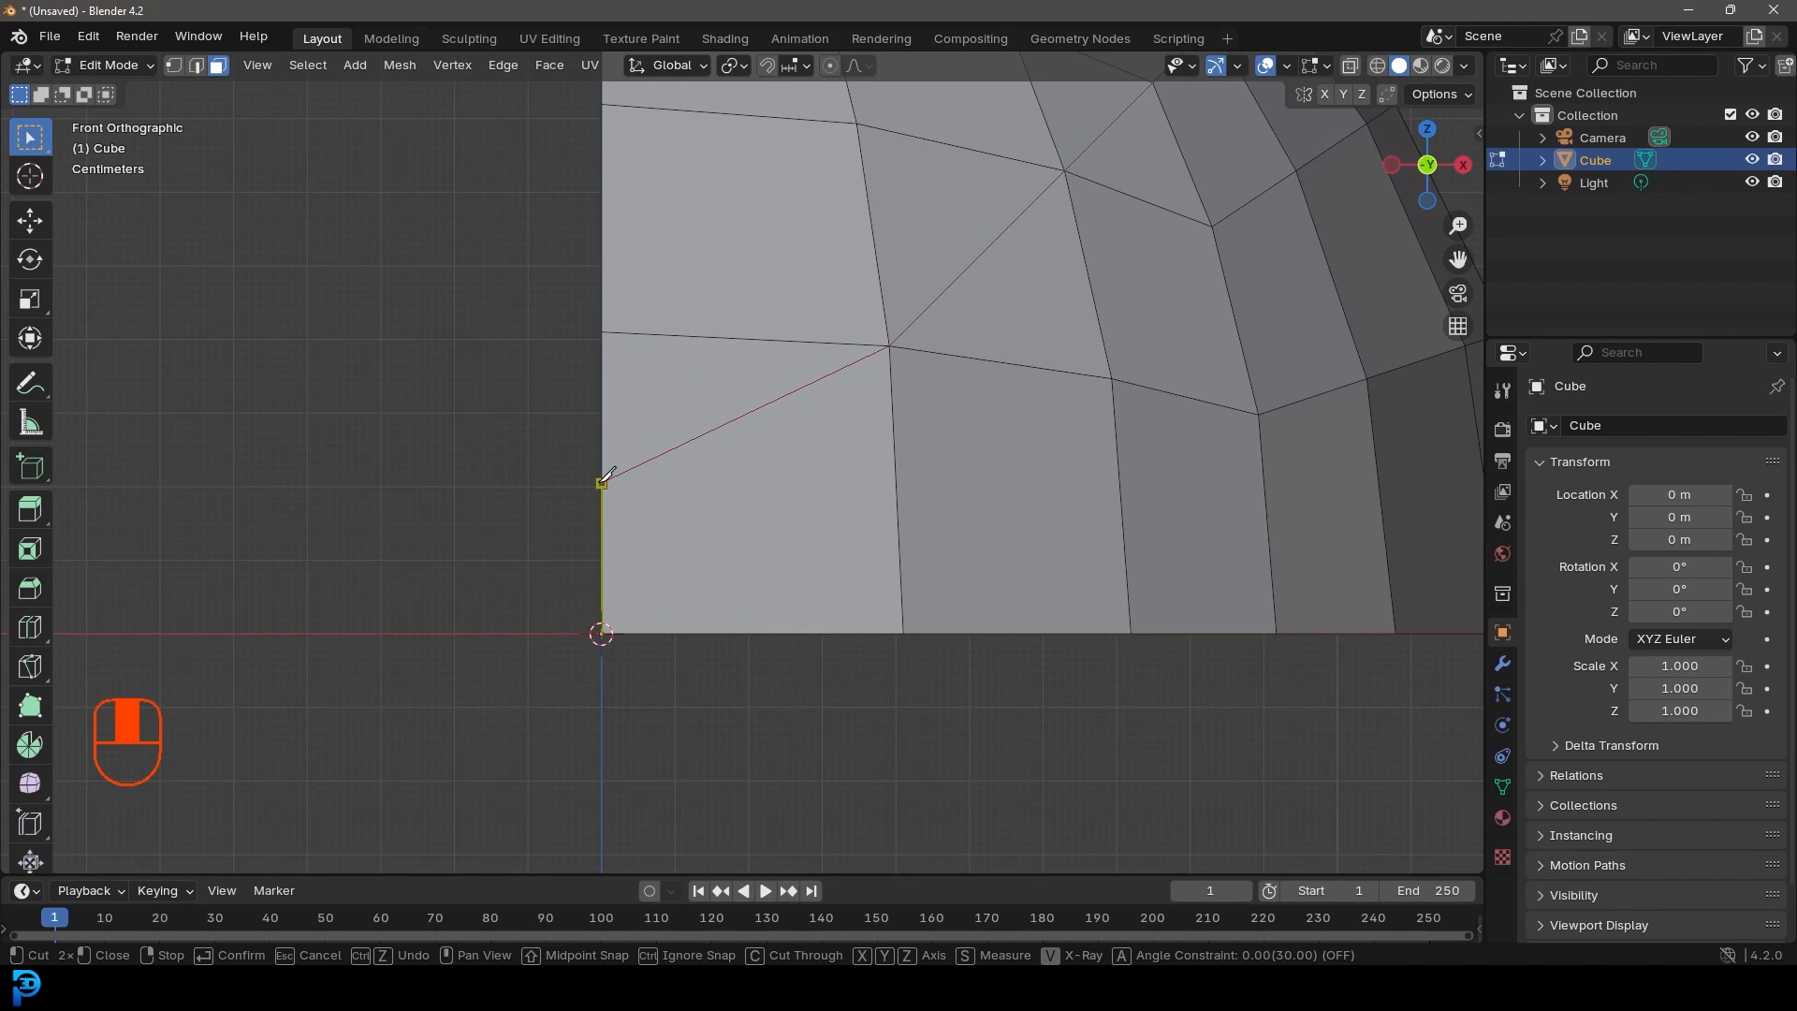
key("Return")
scroll(855, 304, "down", 3)
middle_click_drag(854, 426, 847, 439, "shift")
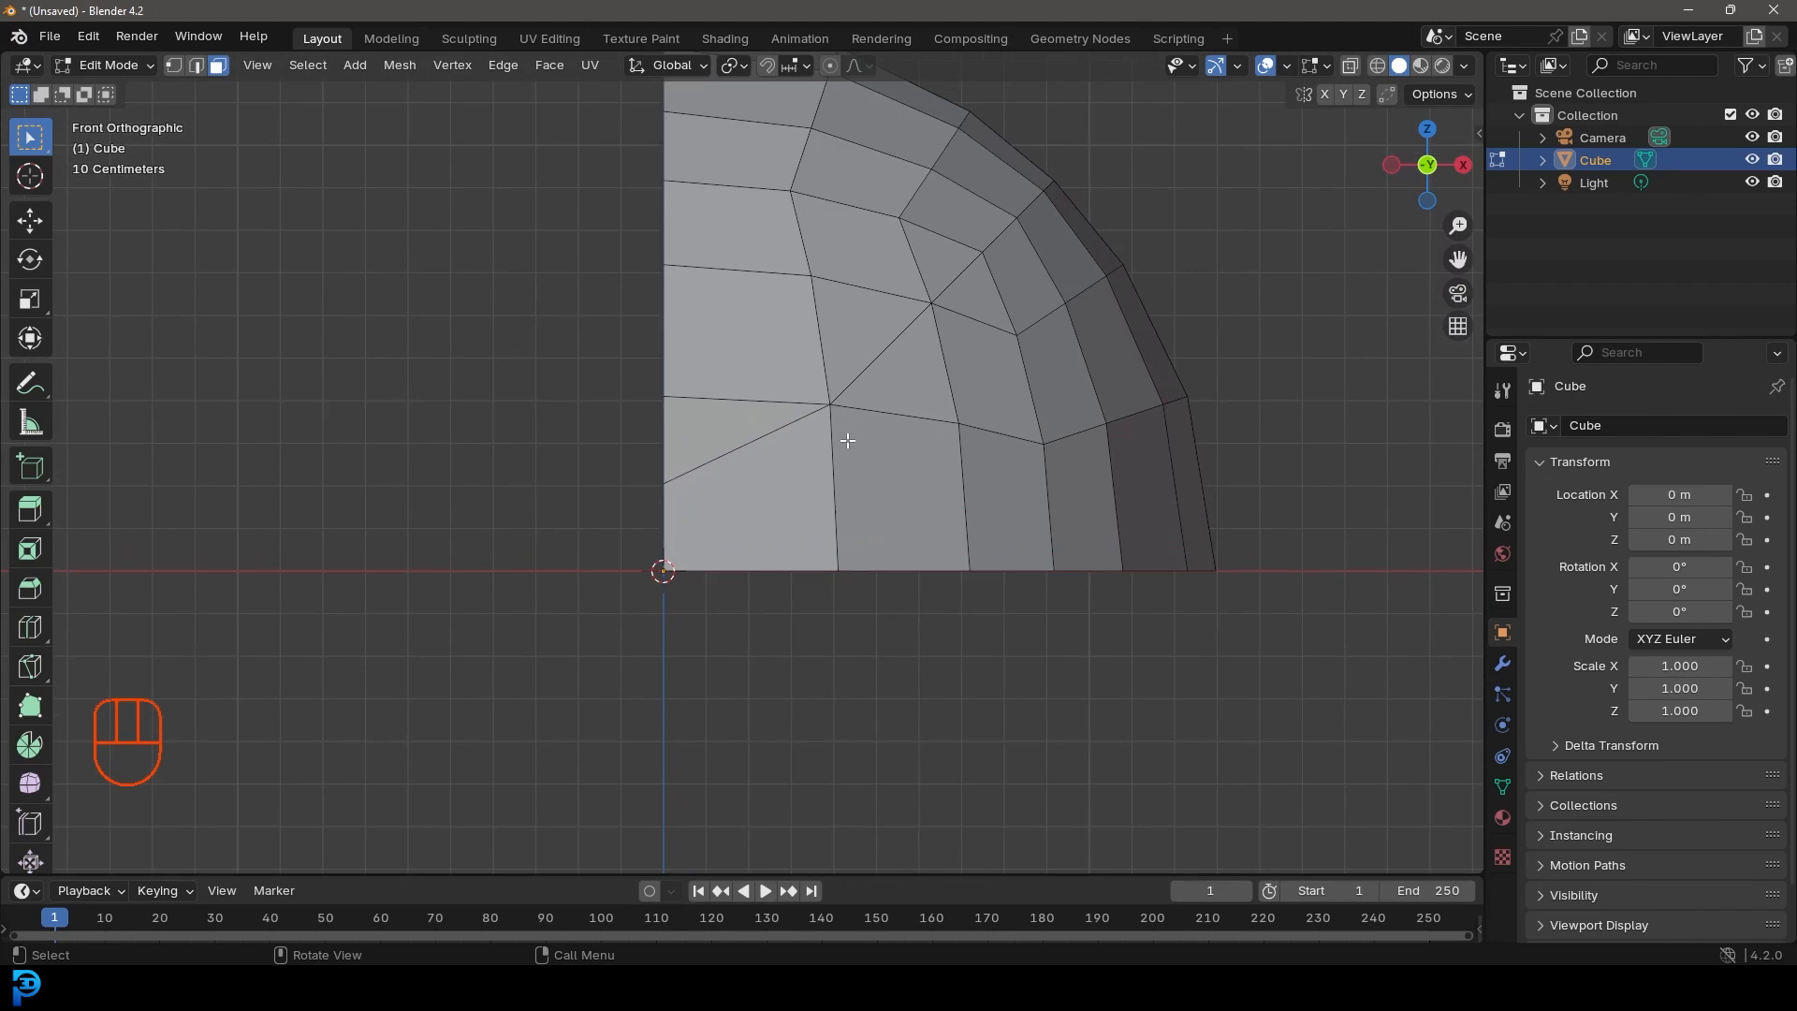
scroll(828, 383, "down", 4)
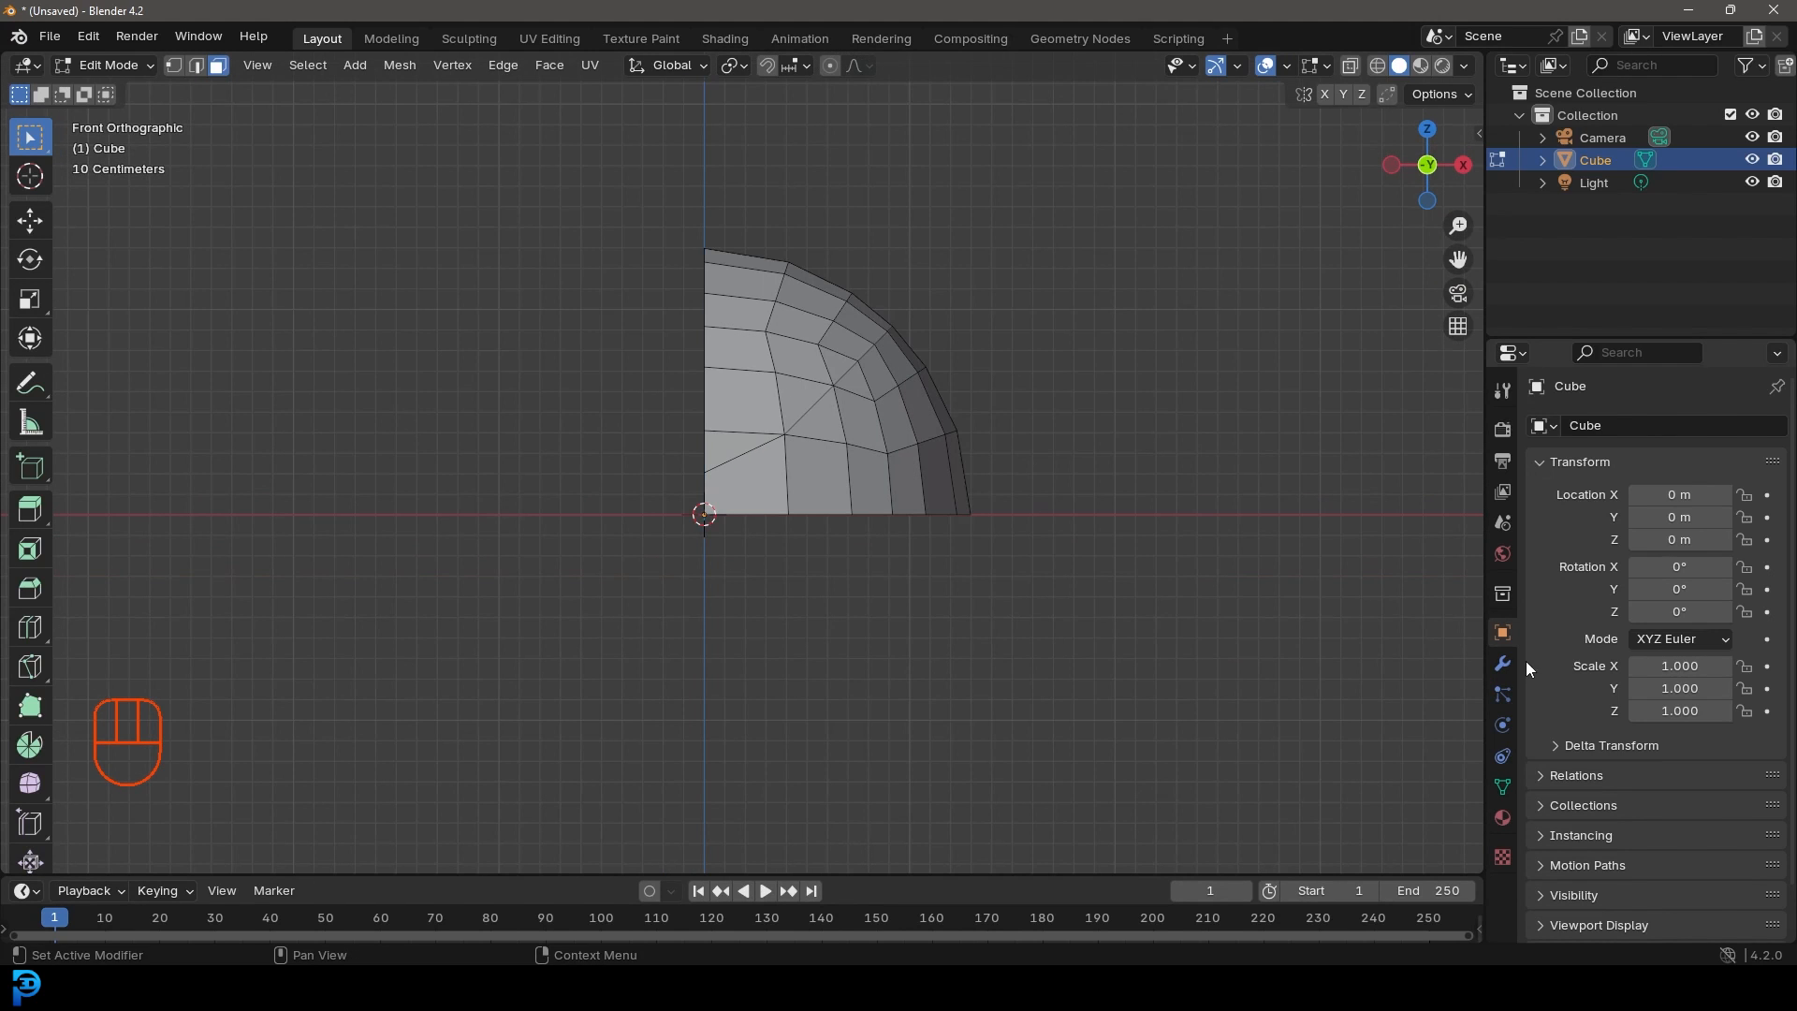
Step: Add a Mirror modifier to the wedge mesh
left_click(1502, 663)
left_click(1649, 434)
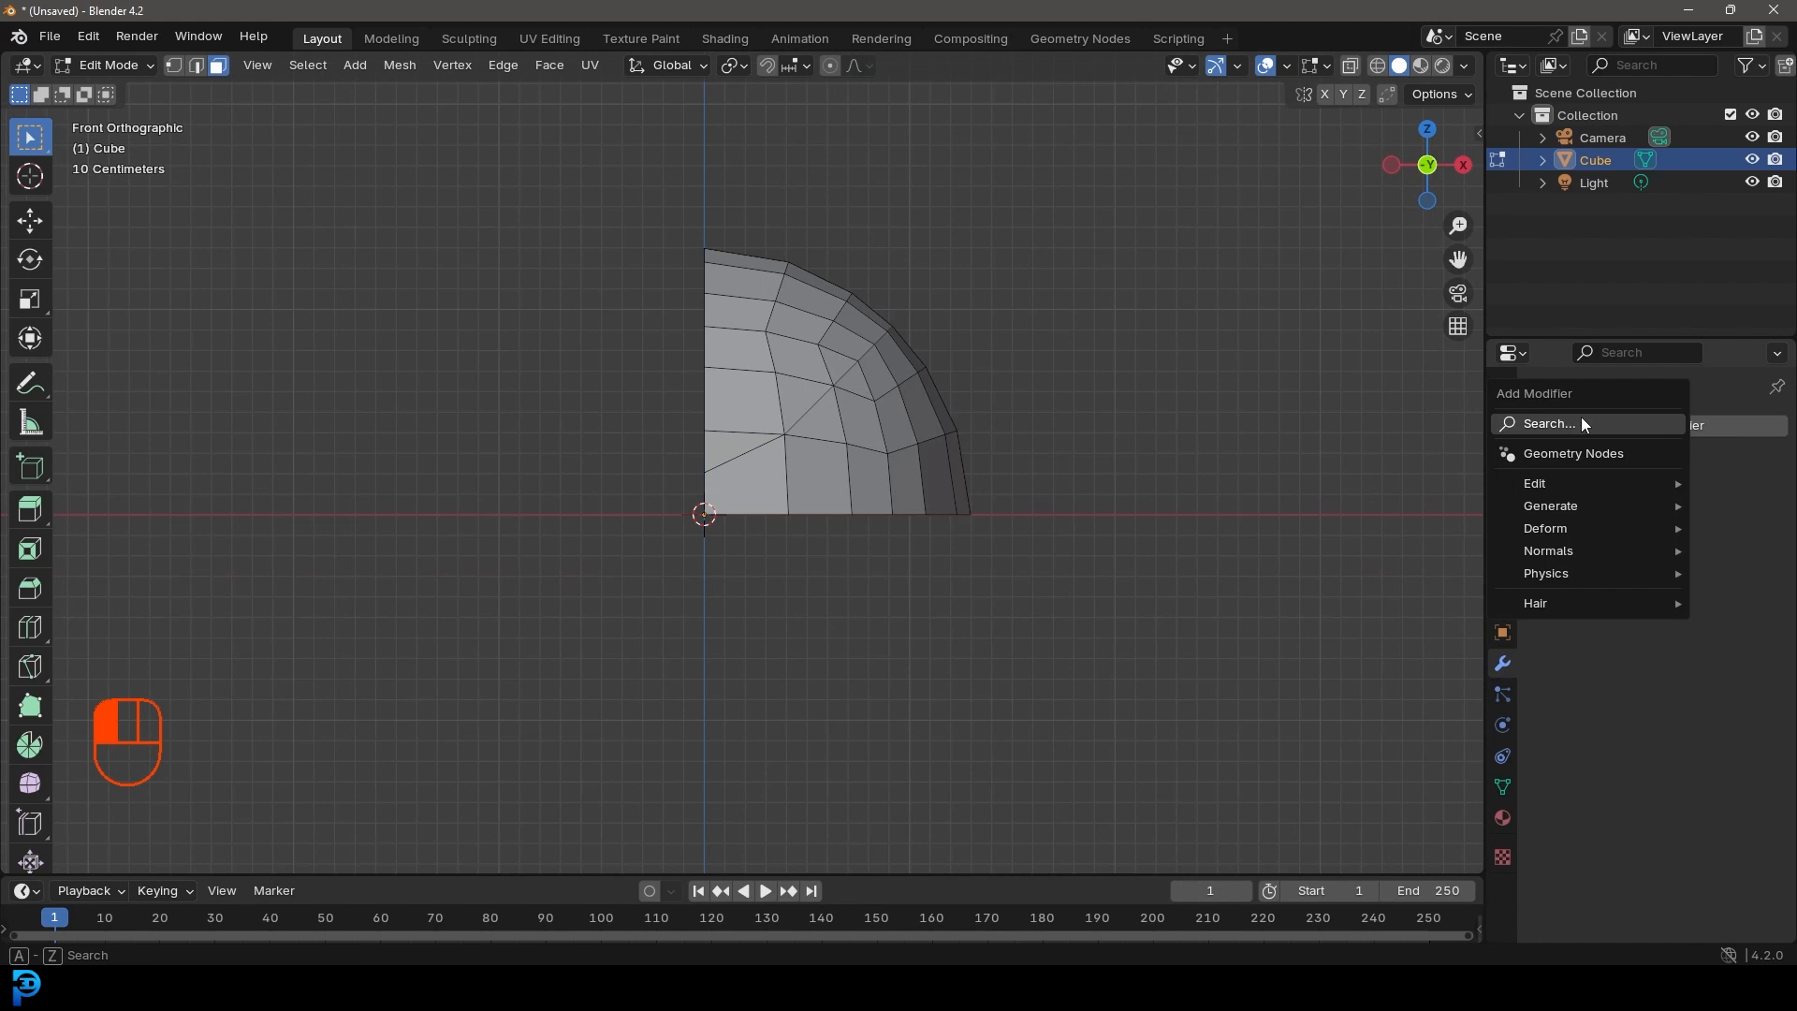
left_click(1580, 418)
type("mirr")
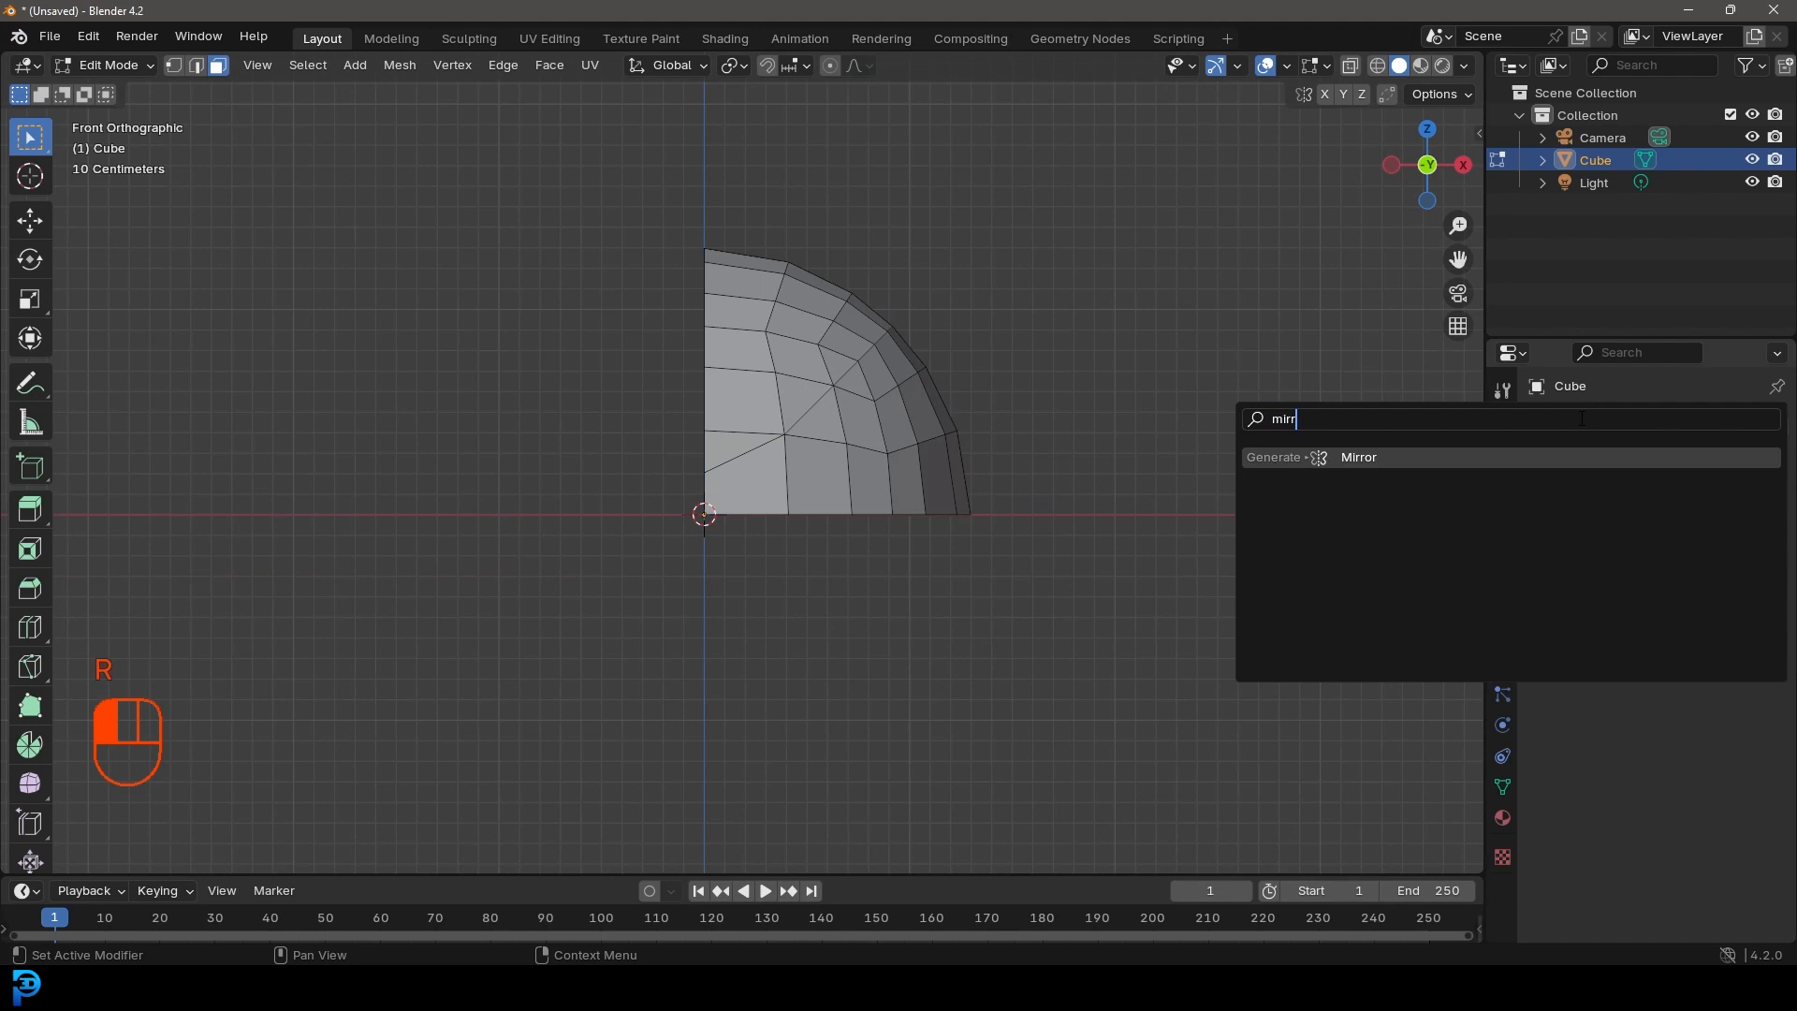
left_click(1392, 459)
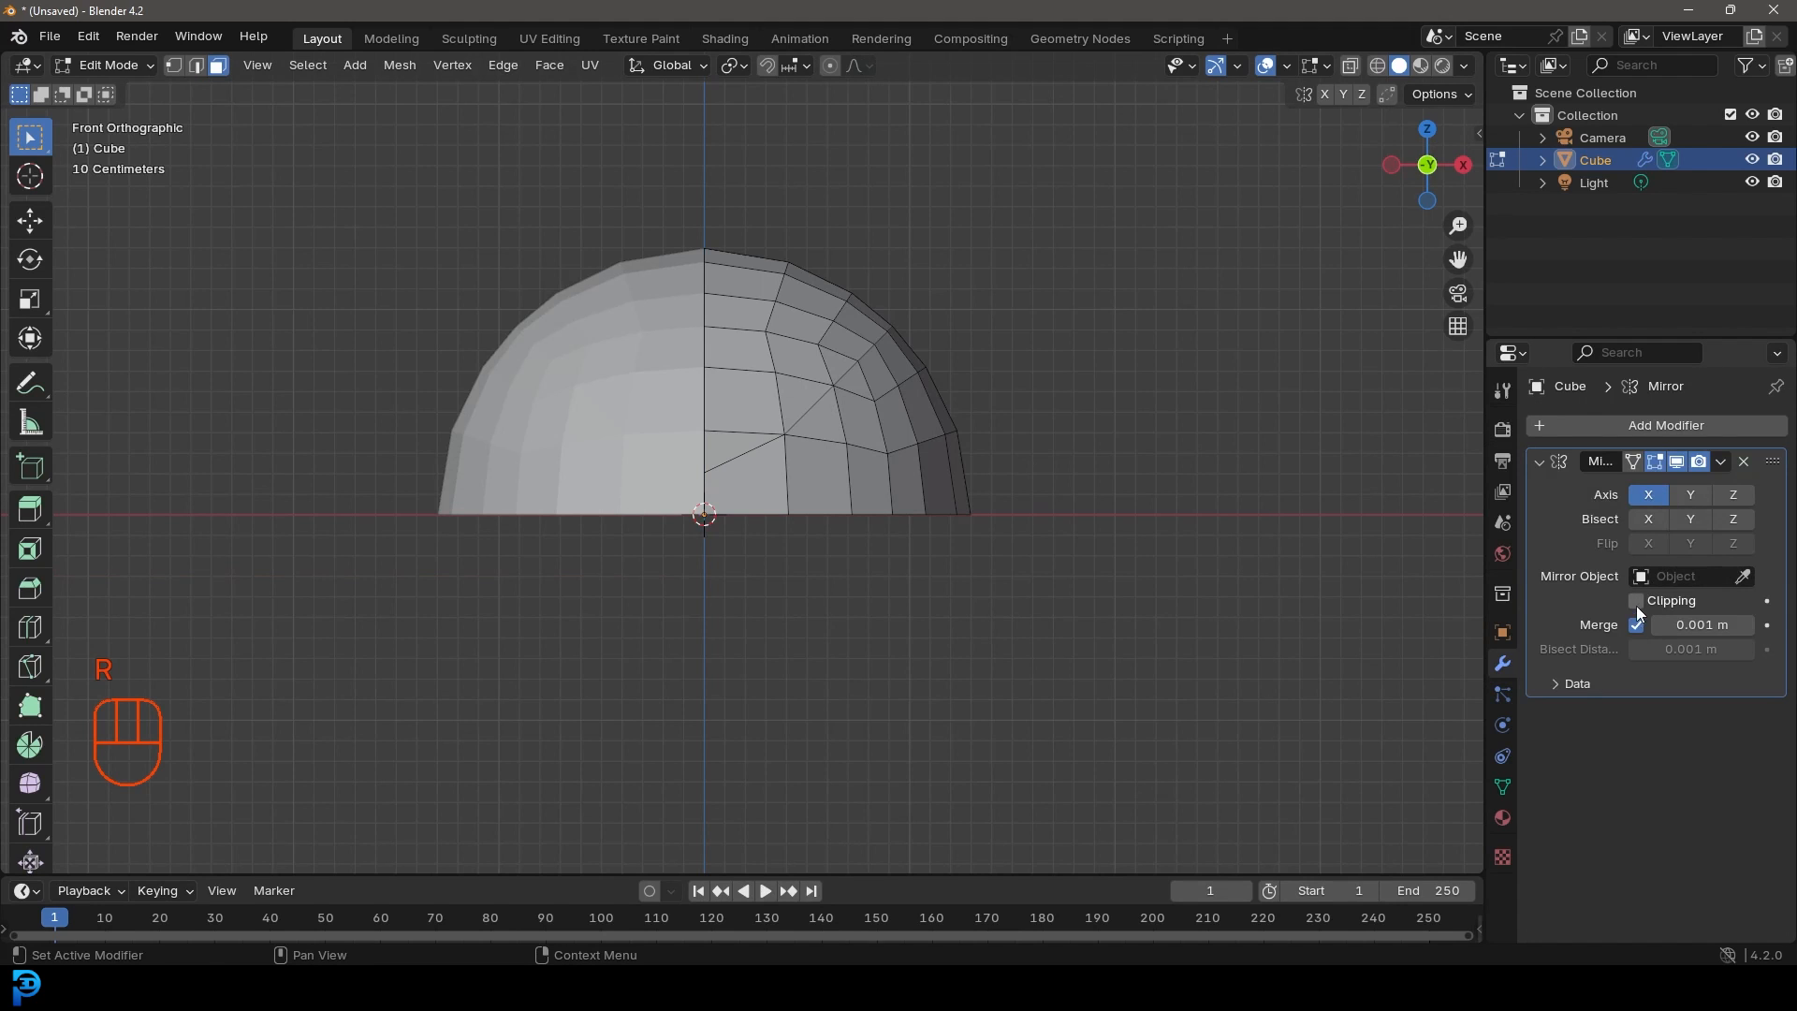
Step: Enable mirroring on the Y and Z axes to form a full sphere, then return to Object Mode
scroll(653, 369, "up", 2)
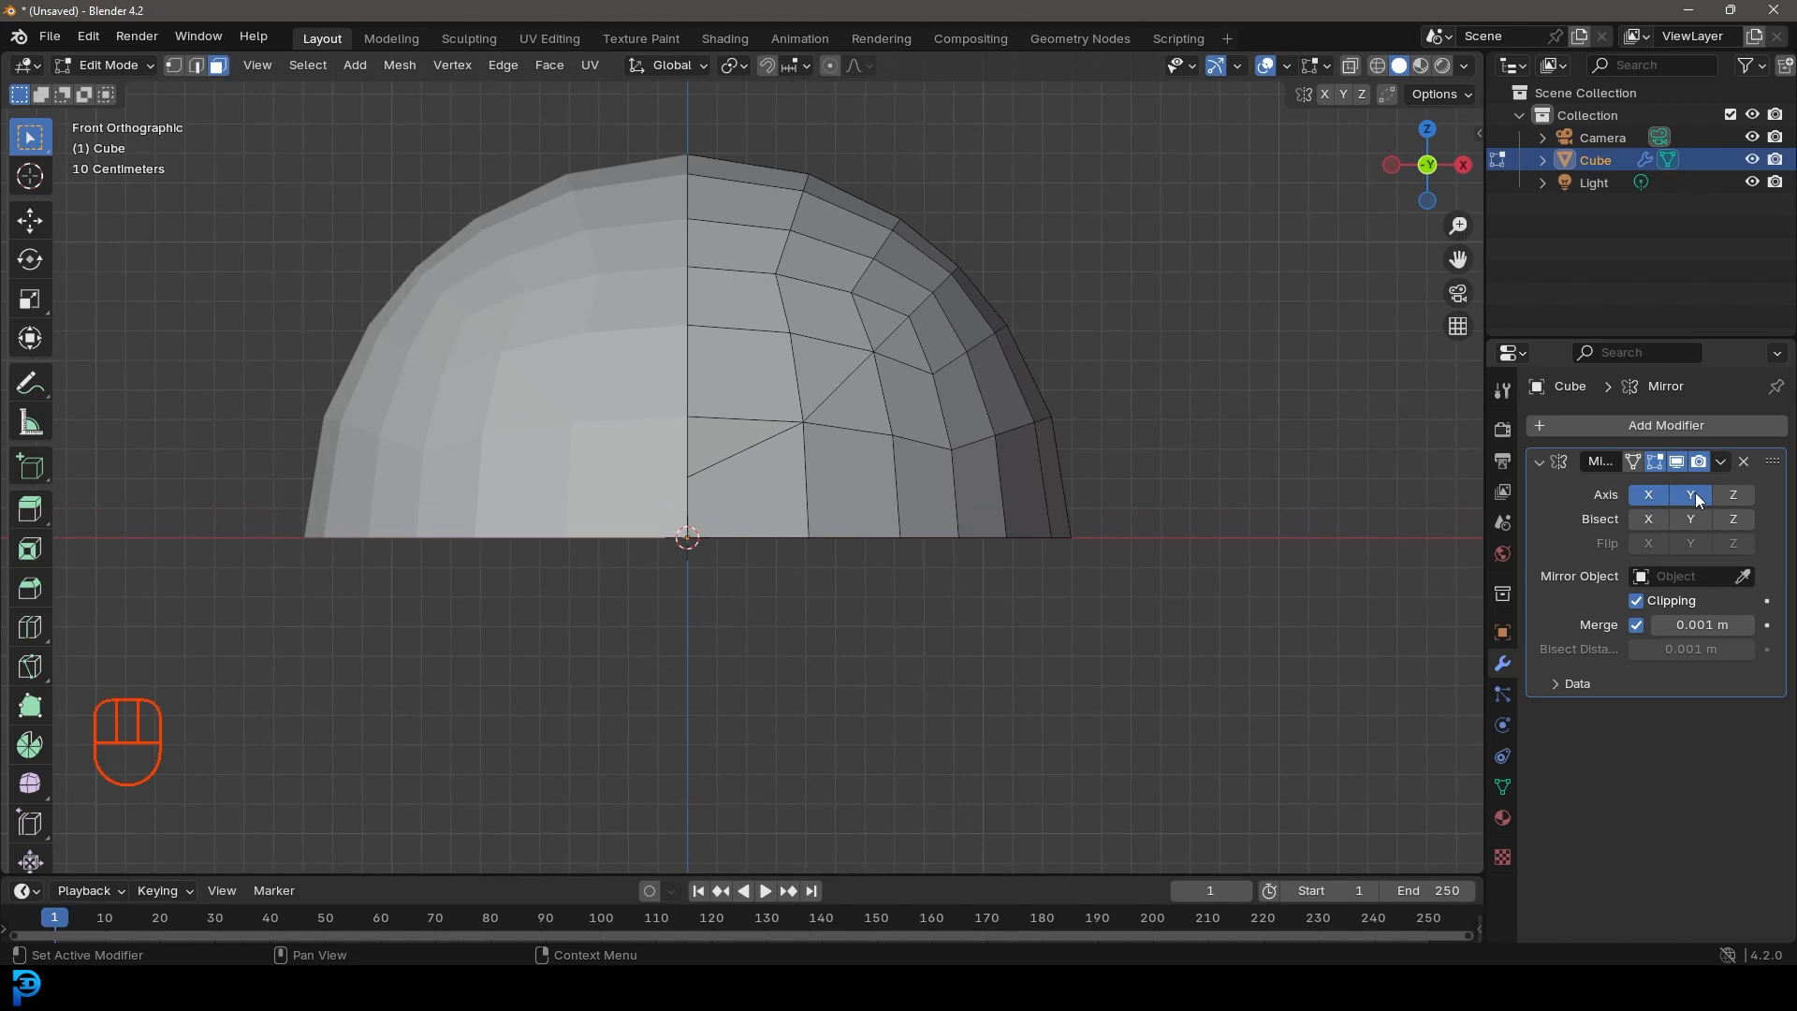
middle_click_drag(1138, 429, 887, 342)
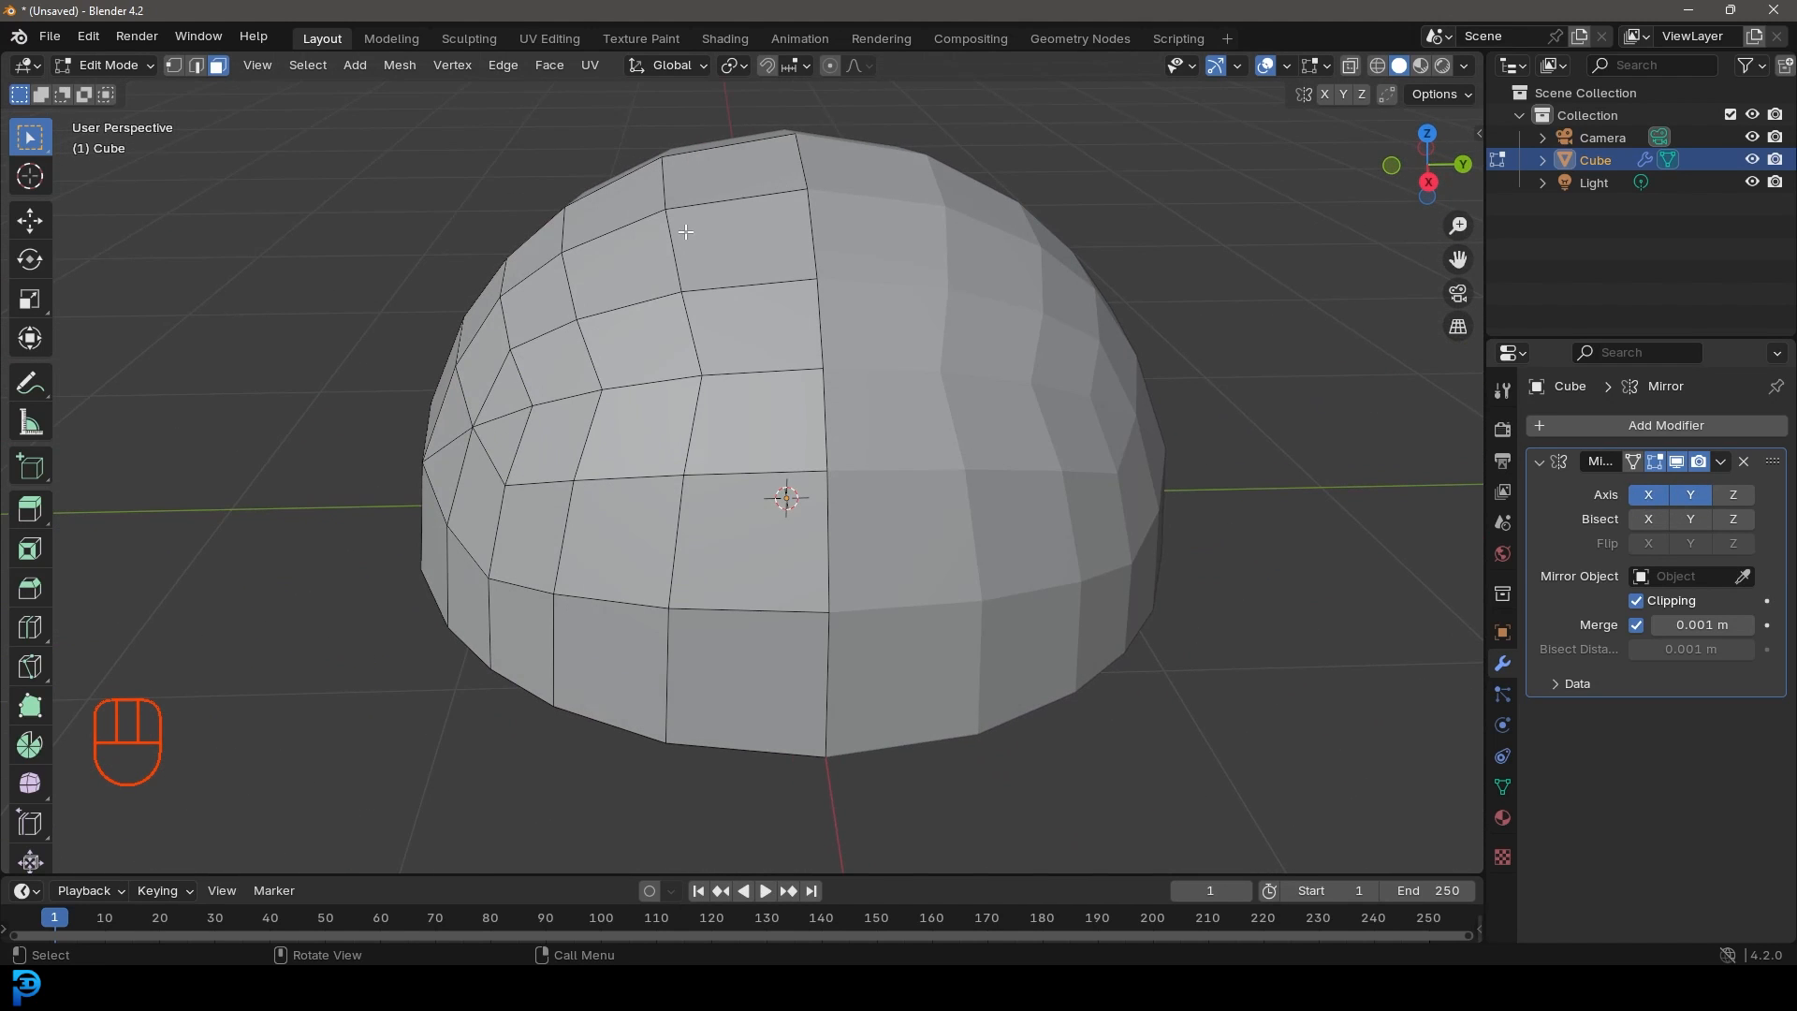
left_click(1688, 494)
left_click(1688, 495)
left_click(1733, 495)
middle_click_drag(1403, 561, 1195, 486)
key("KP_1")
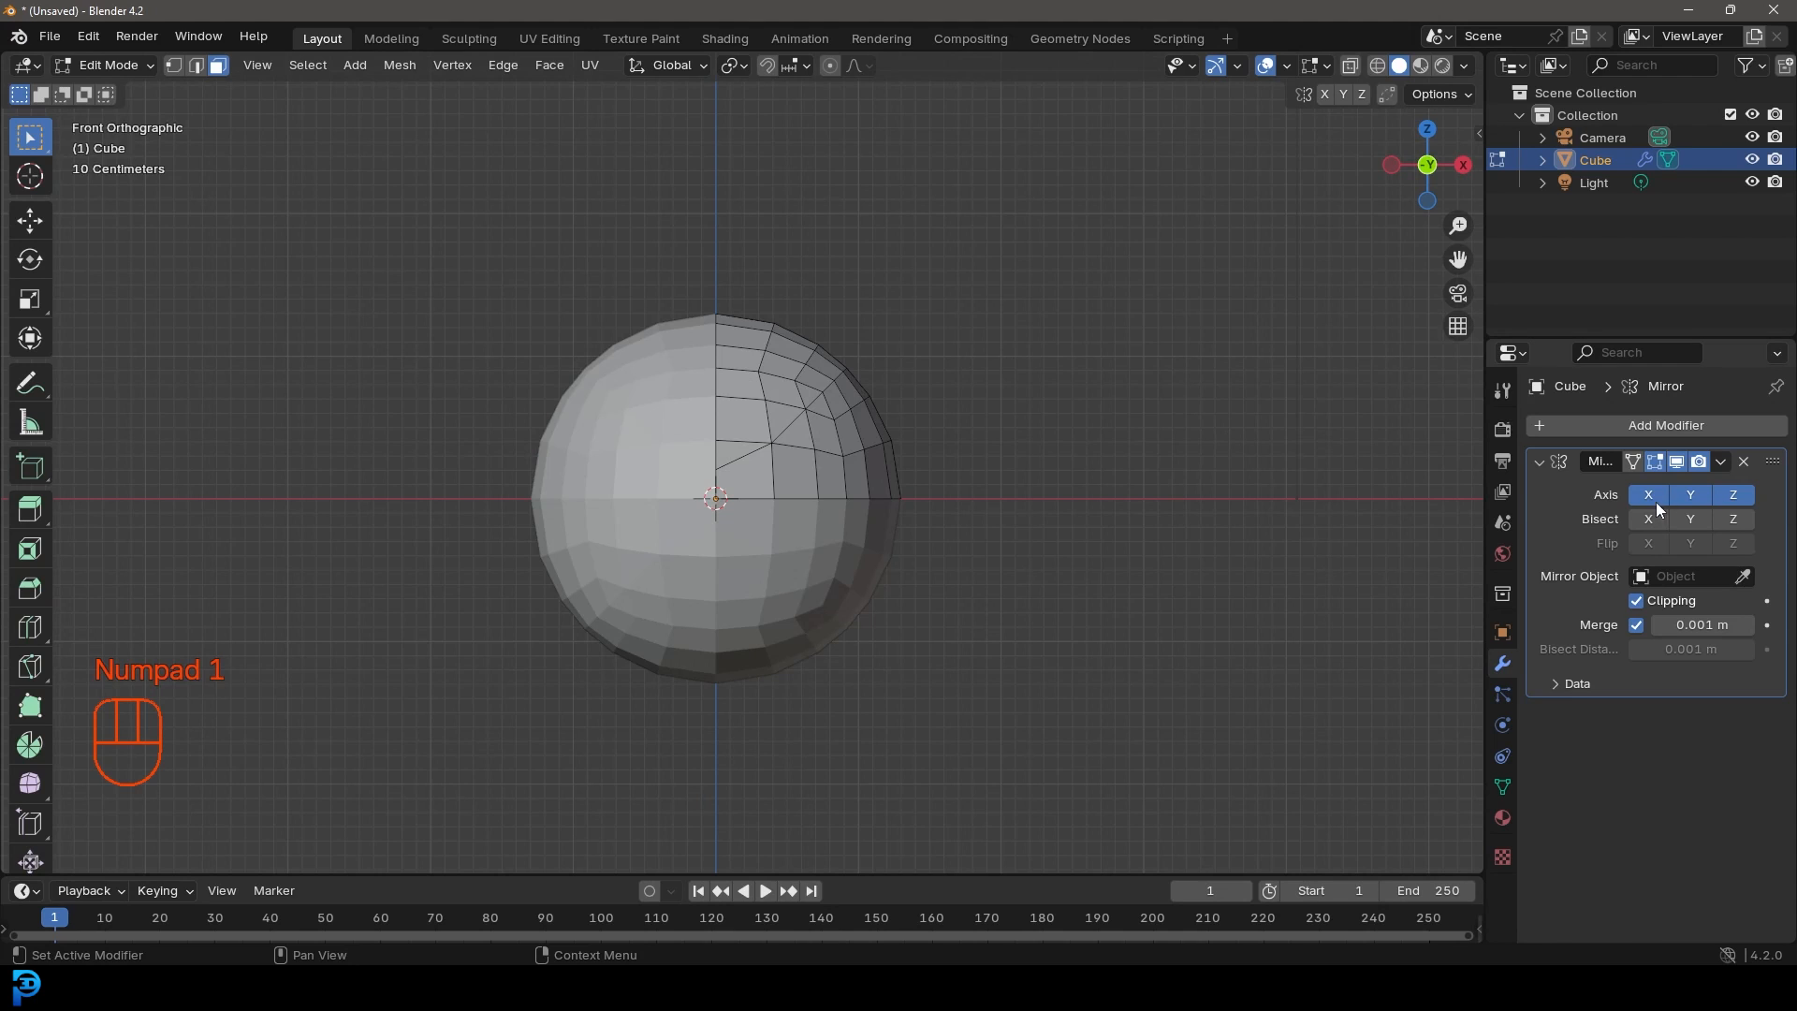
scroll(797, 482, "up", 4)
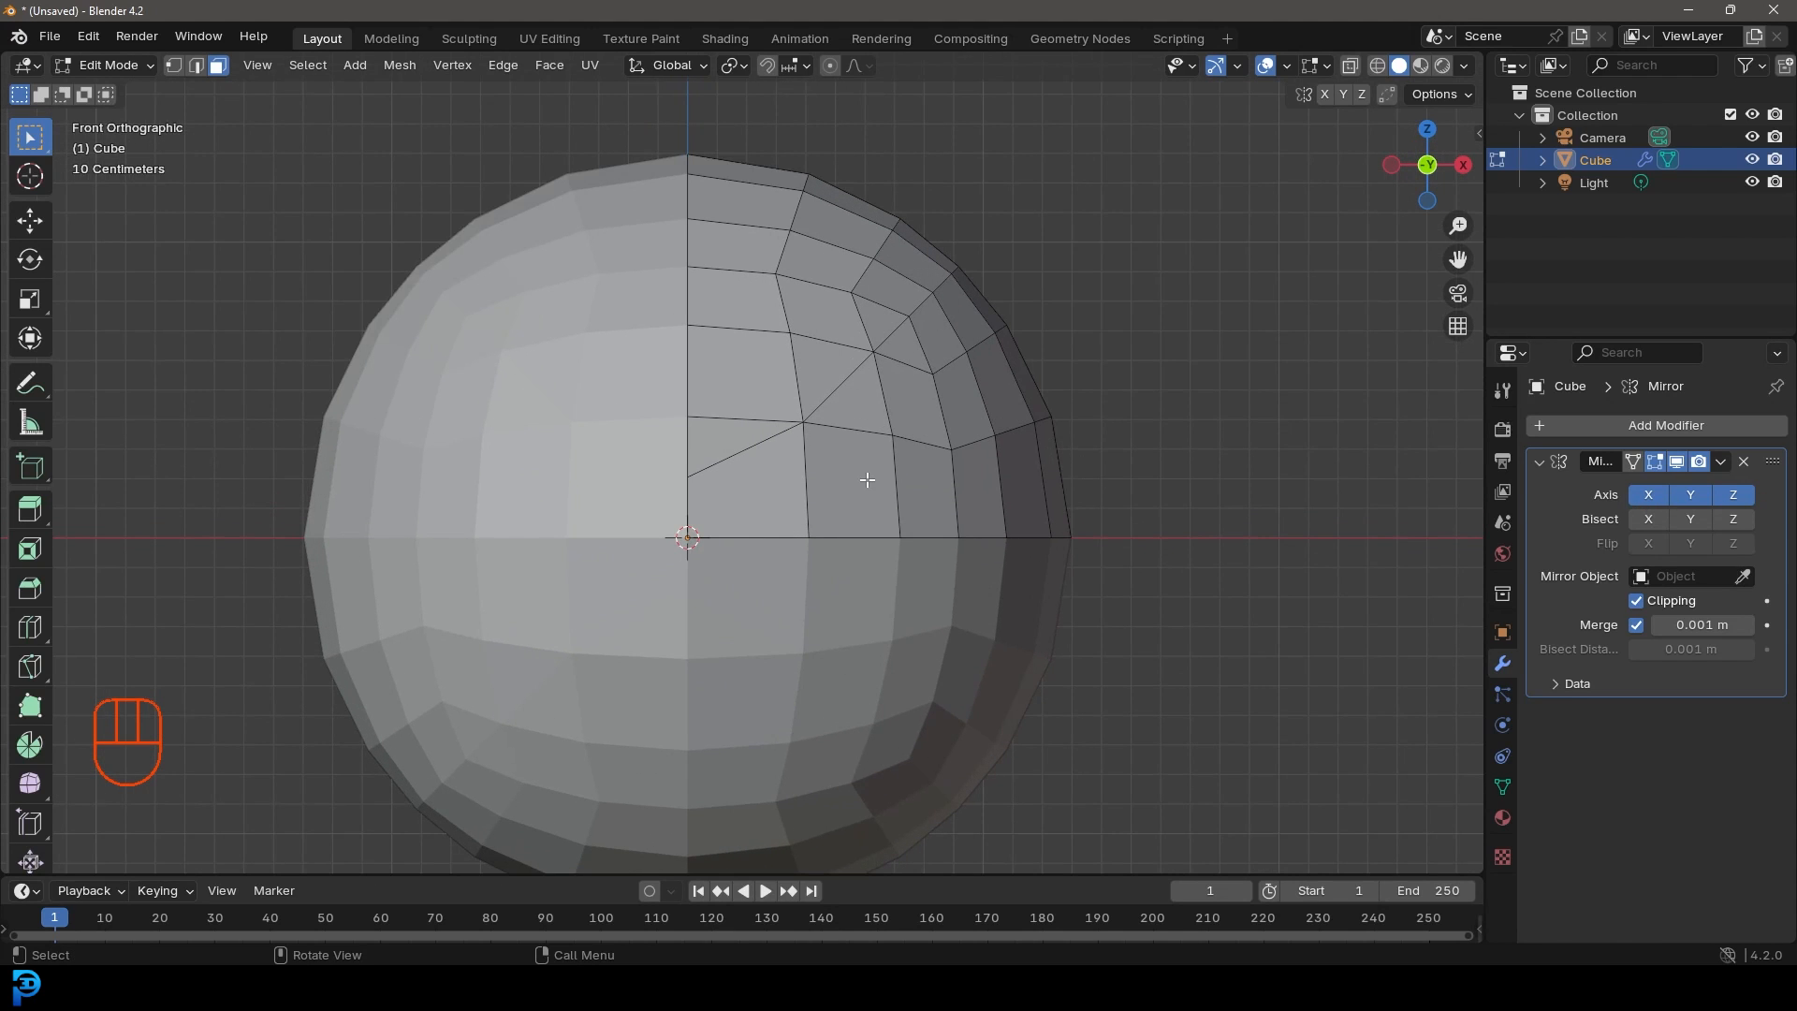
key("Tab")
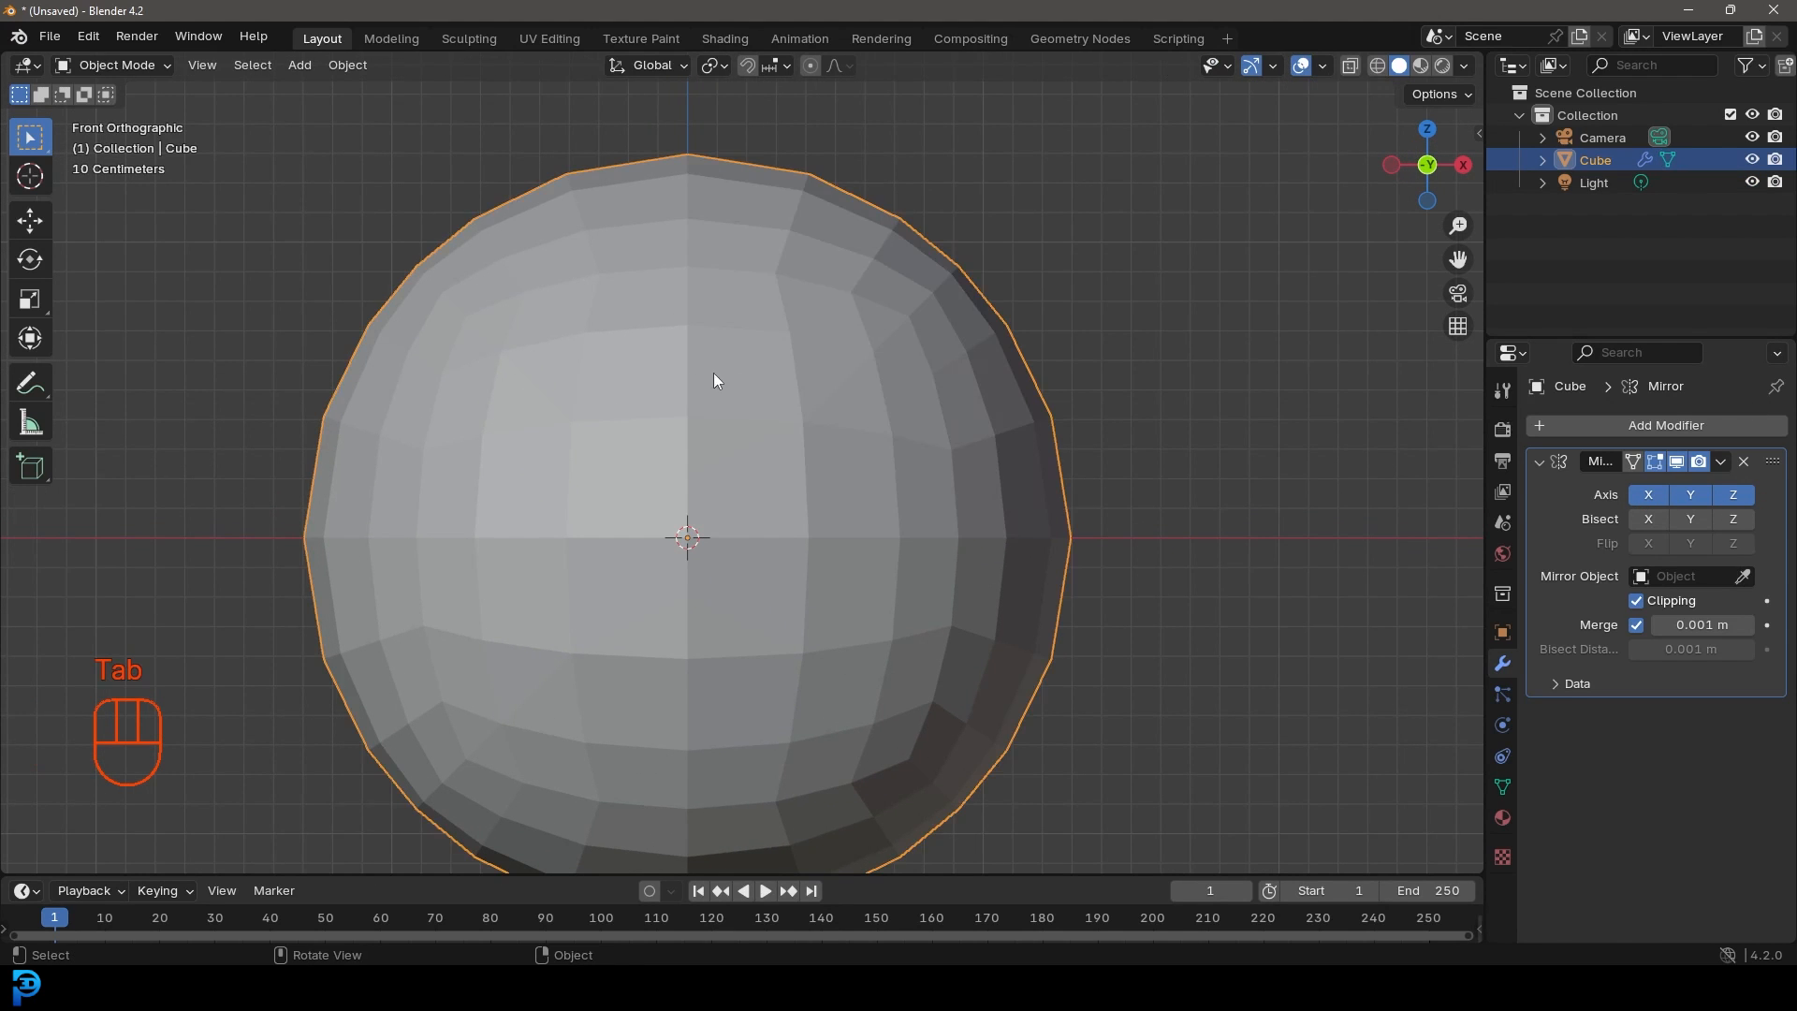
left_click(1722, 461)
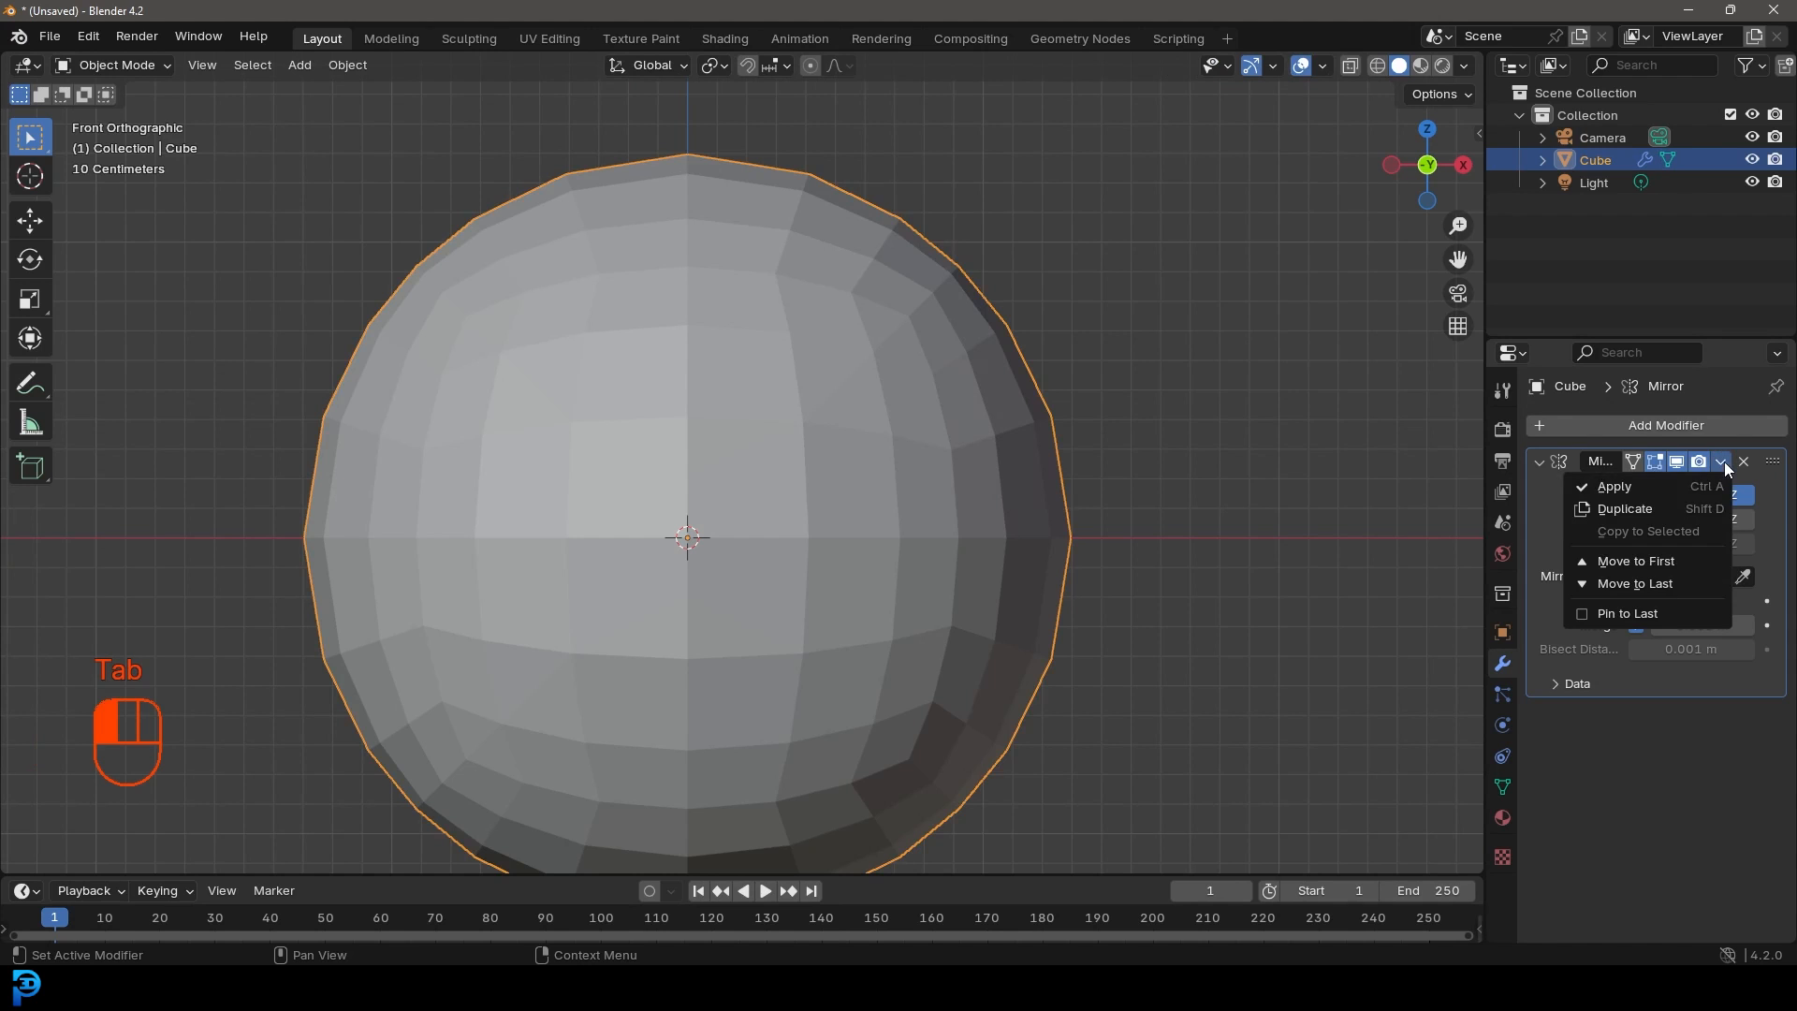
Step: Apply the Mirror modifier, return to Edit Mode in edge select, and deselect everything
left_click(1645, 485)
scroll(931, 438, "down", 4)
key("Tab")
scroll(923, 429, "up", 4)
scroll(731, 418, "down", 3)
left_click(194, 65)
scroll(744, 466, "up", 5)
key("alt+a")
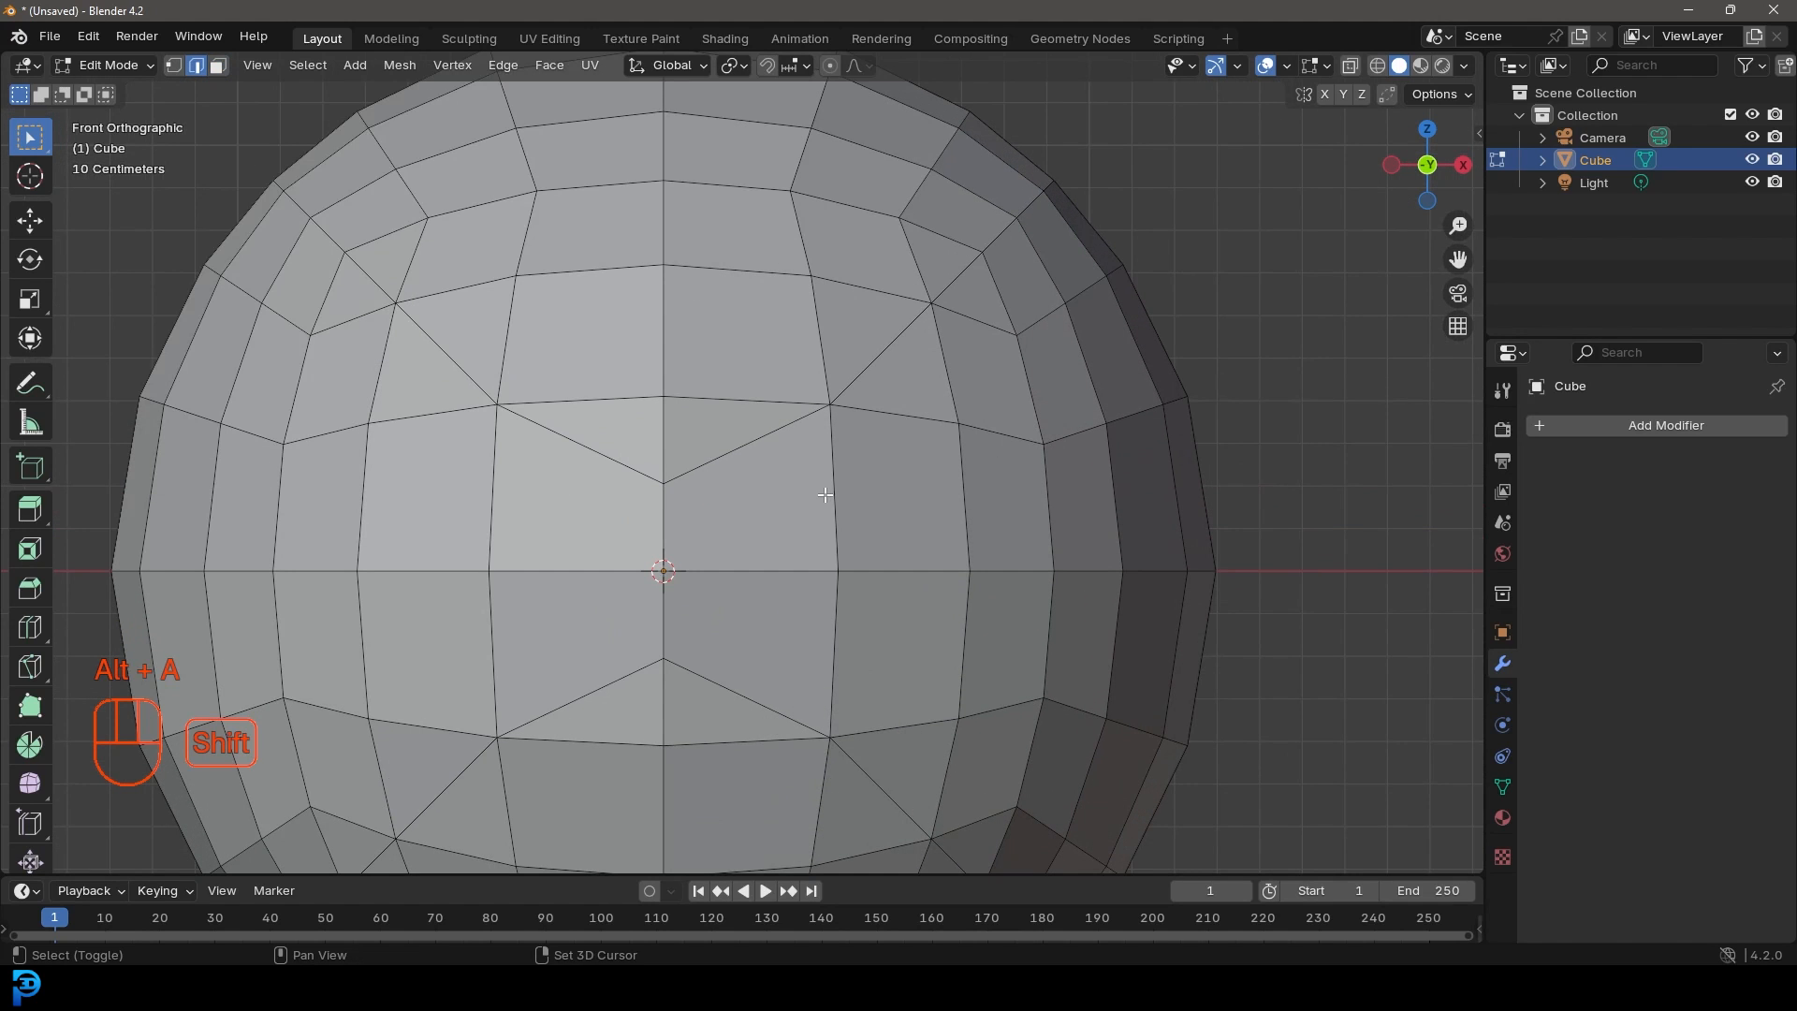
Step: Select the upper V-shaped seam loop and extend it up both diagonals
left_click(755, 447, "alt+shift")
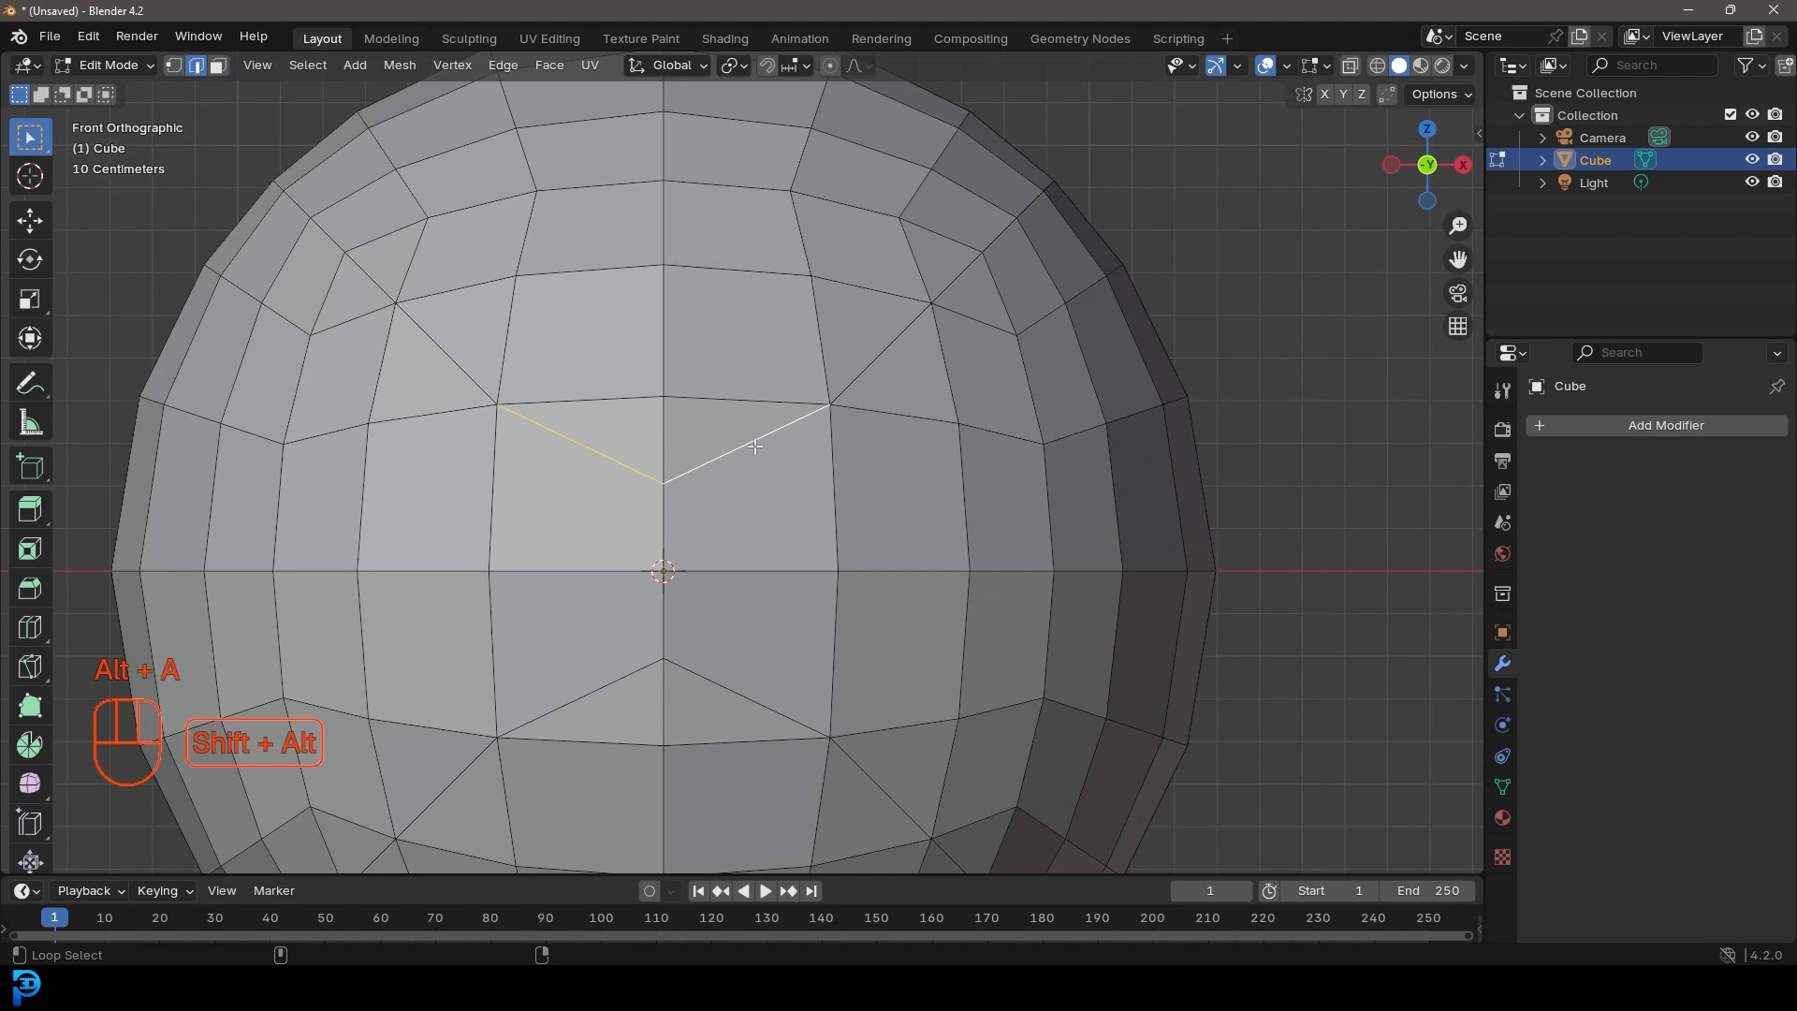
left_click(898, 347, "alt+shift")
left_click(957, 275, "alt+shift")
scroll(963, 307, "down", 5)
scroll(946, 340, "up", 2)
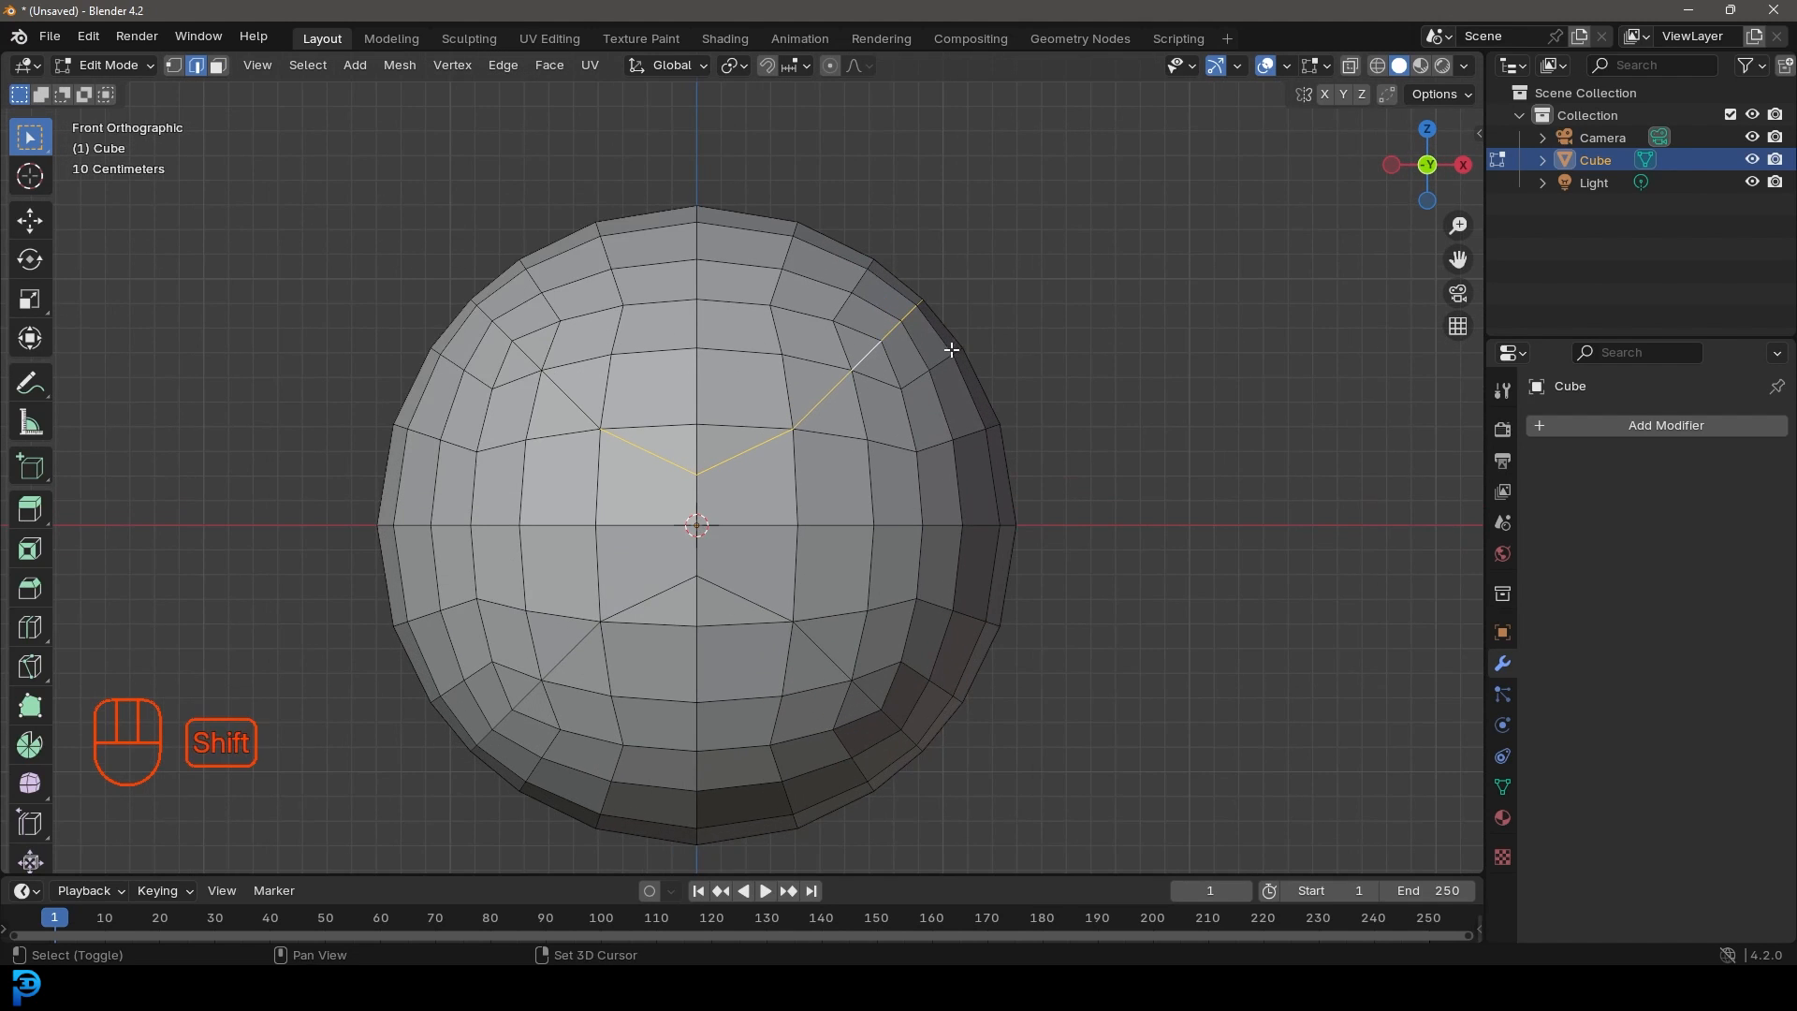
middle_click_drag(946, 341, 946, 432, "shift")
middle_click_drag(612, 535, 810, 529, "shift")
scroll(730, 466, "up", 5)
left_click(760, 506, "alt+shift")
left_click(592, 343, "alt+shift")
scroll(591, 343, "down", 4)
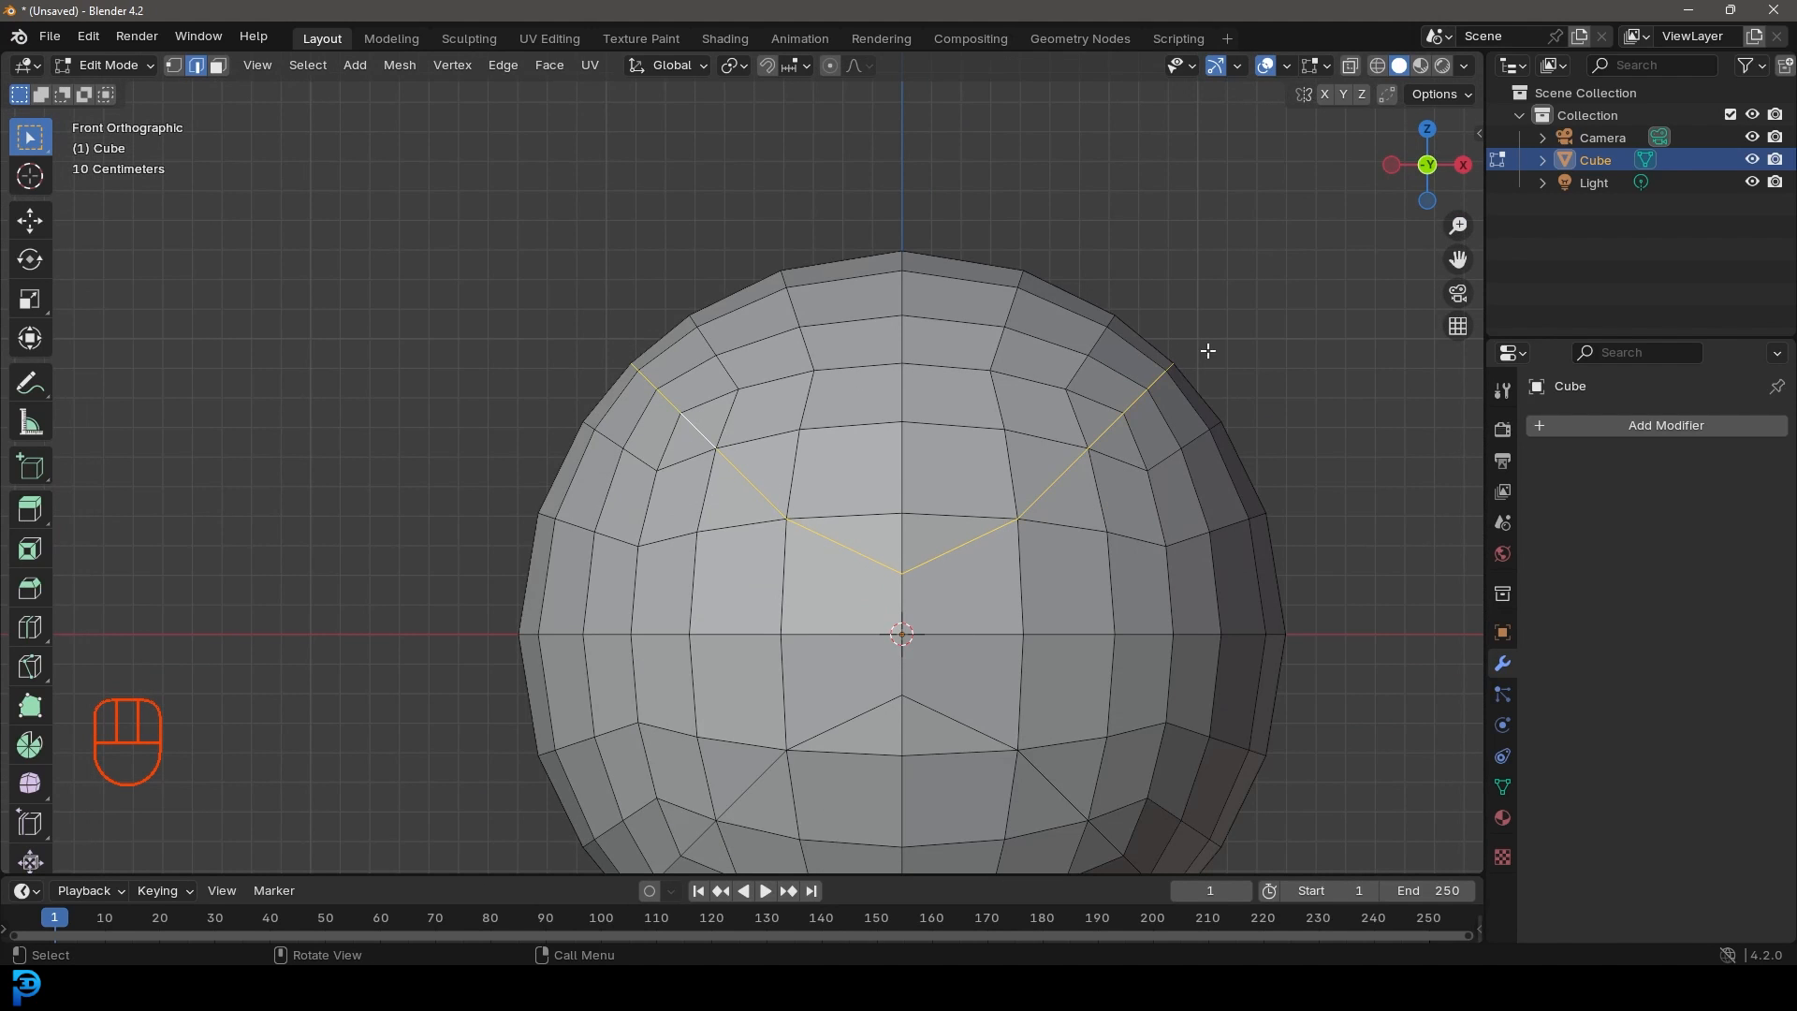
middle_click_drag(963, 655, 882, 378, "shift")
scroll(862, 416, "up", 2)
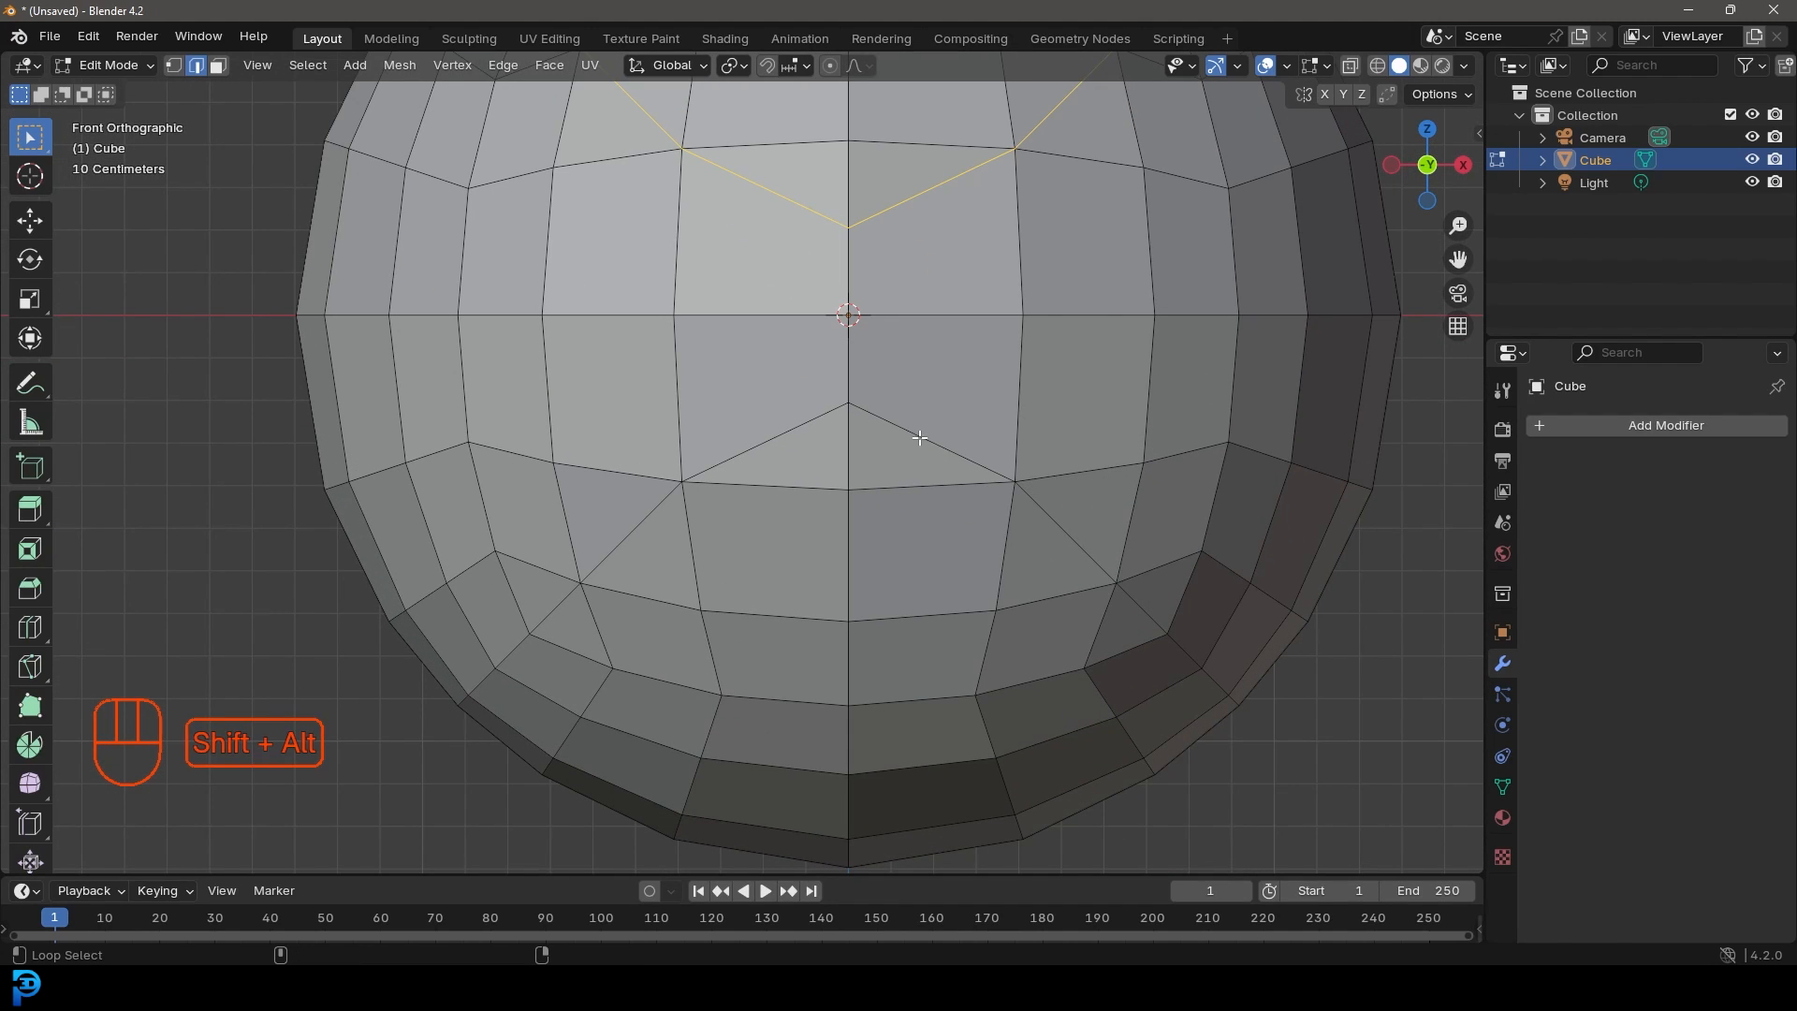
Step: Add the lower V-shaped seam loop and its left and right diagonals to the selection
left_click(1053, 529, "alt+shift")
left_click(1160, 622, "alt+shift")
left_click(623, 534, "alt+shift")
left_click(548, 609, "alt+shift")
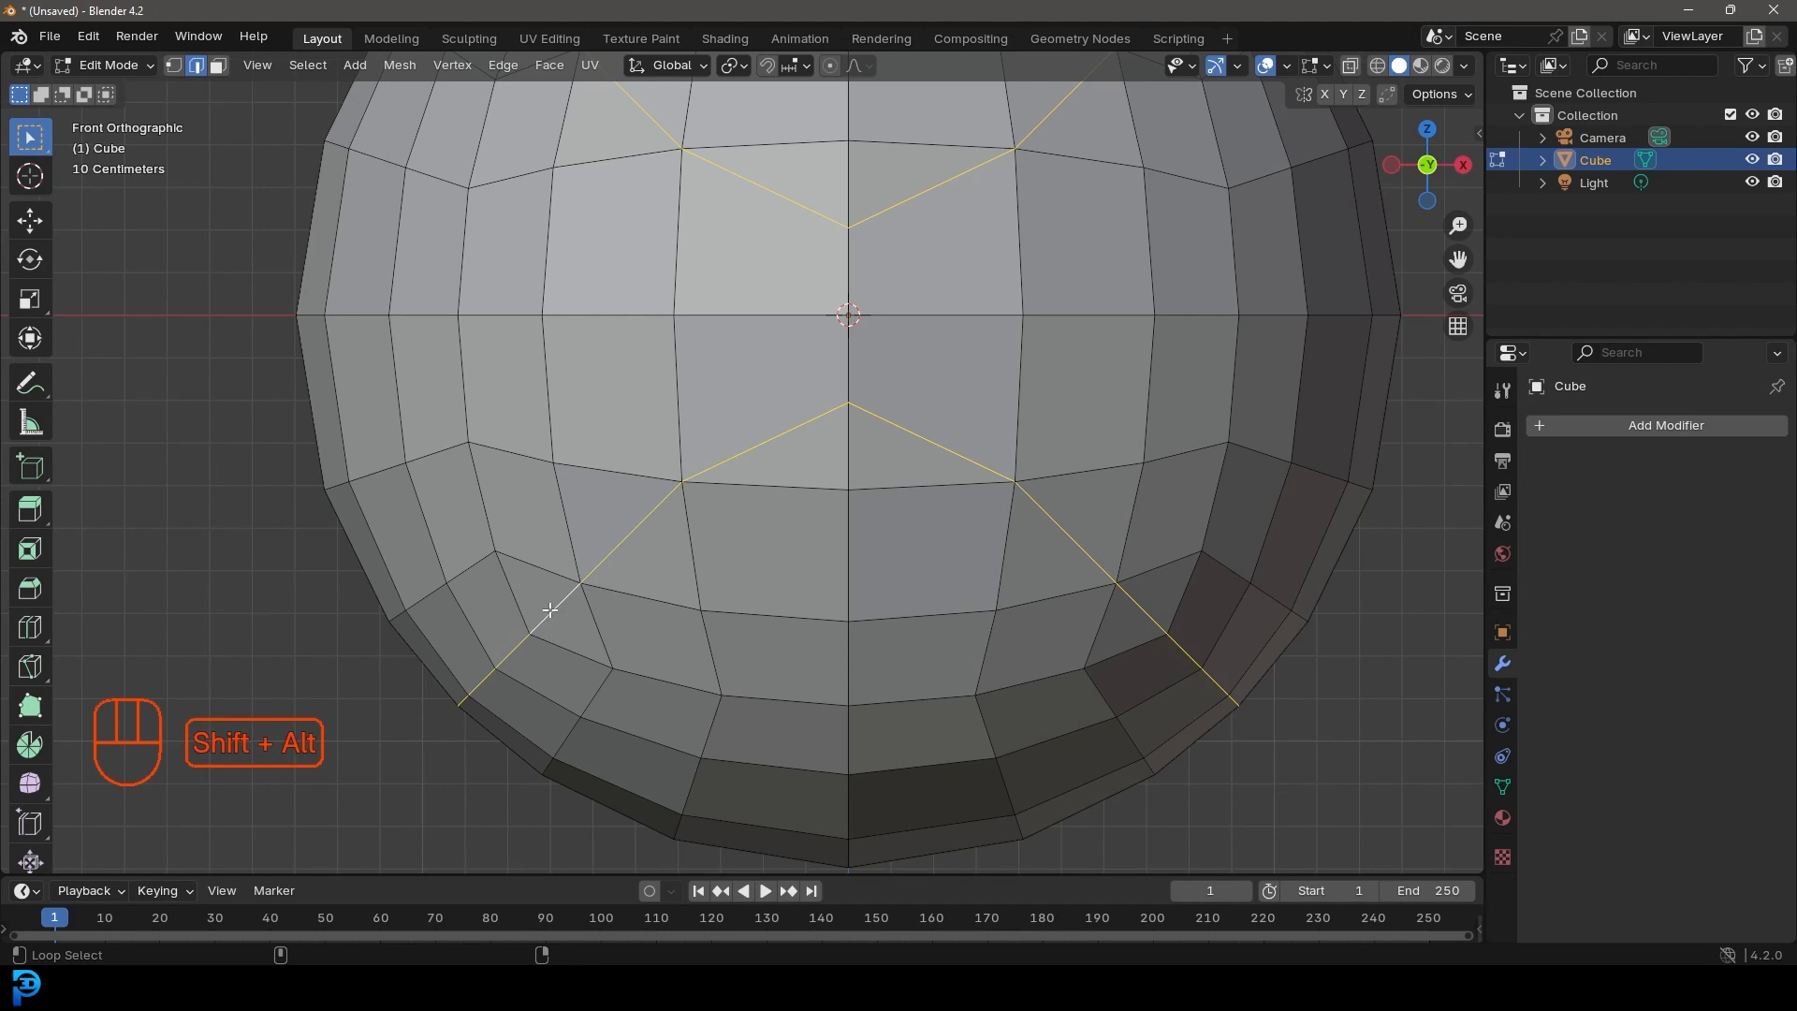
scroll(835, 589, "down", 5)
scroll(897, 391, "up", 6)
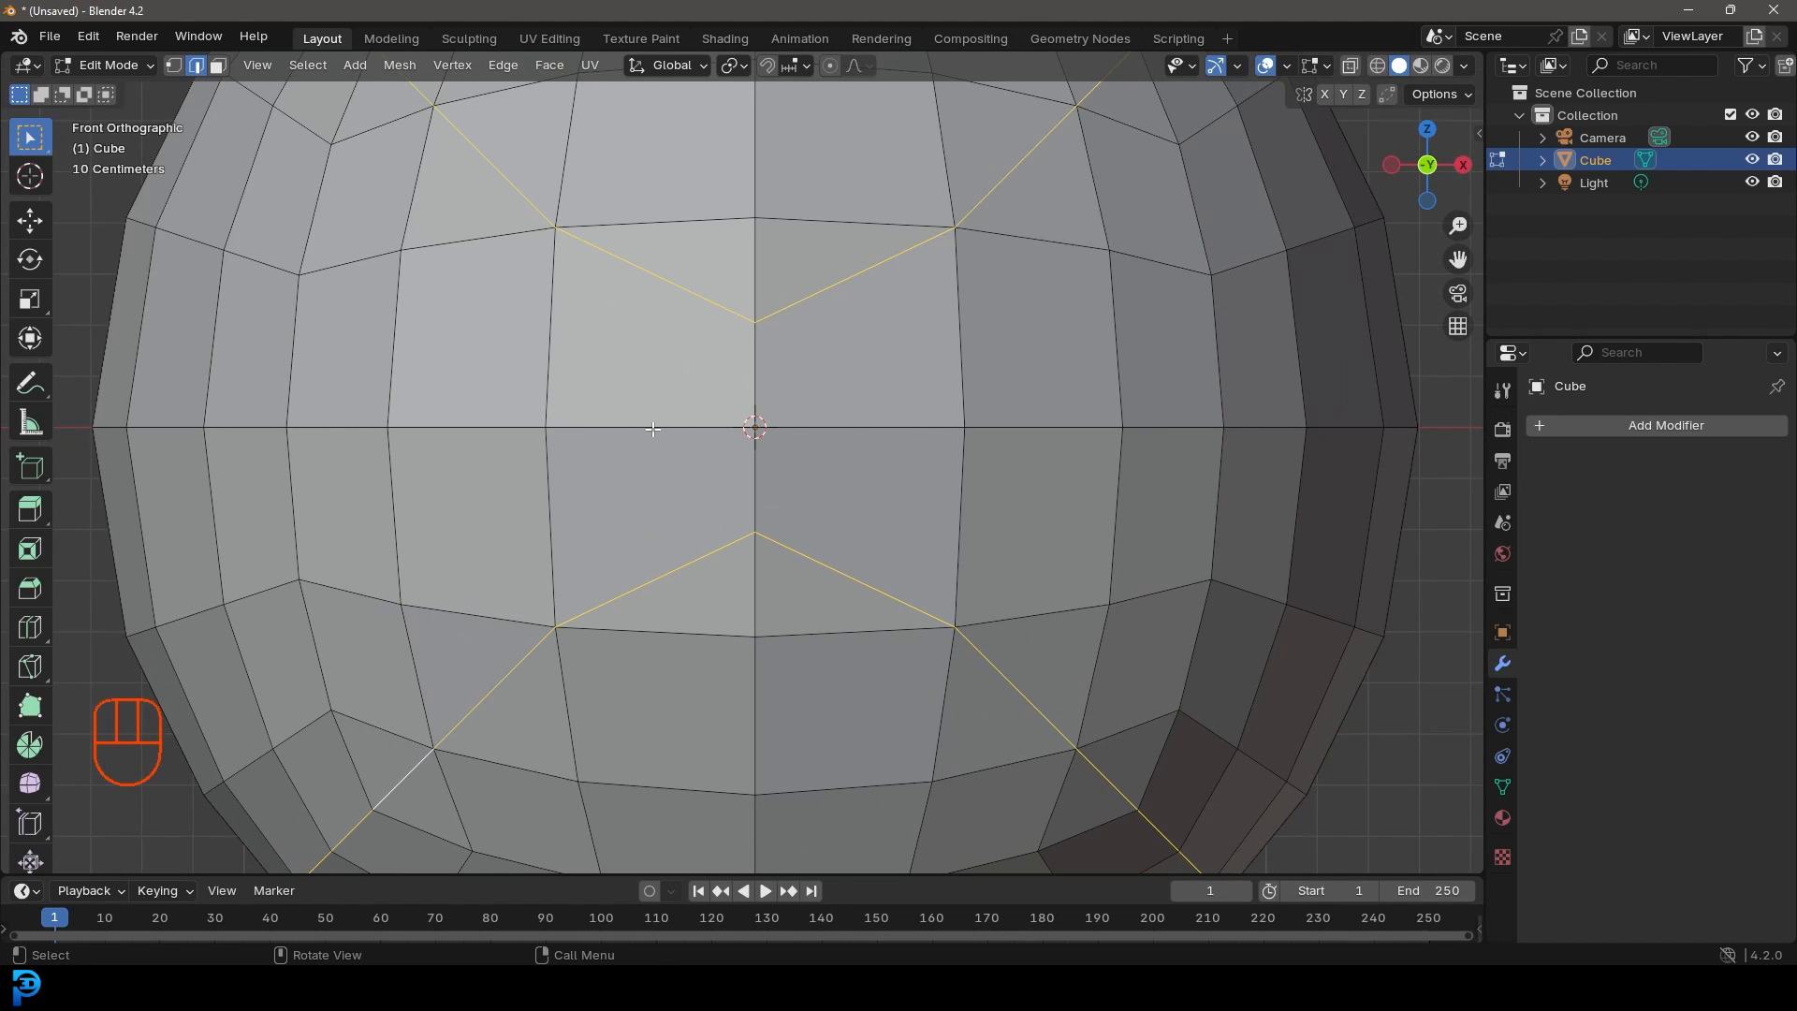
Step: Add the equator loop and the remaining diagonal seam loops to the selection
left_click(852, 428, "alt+shift")
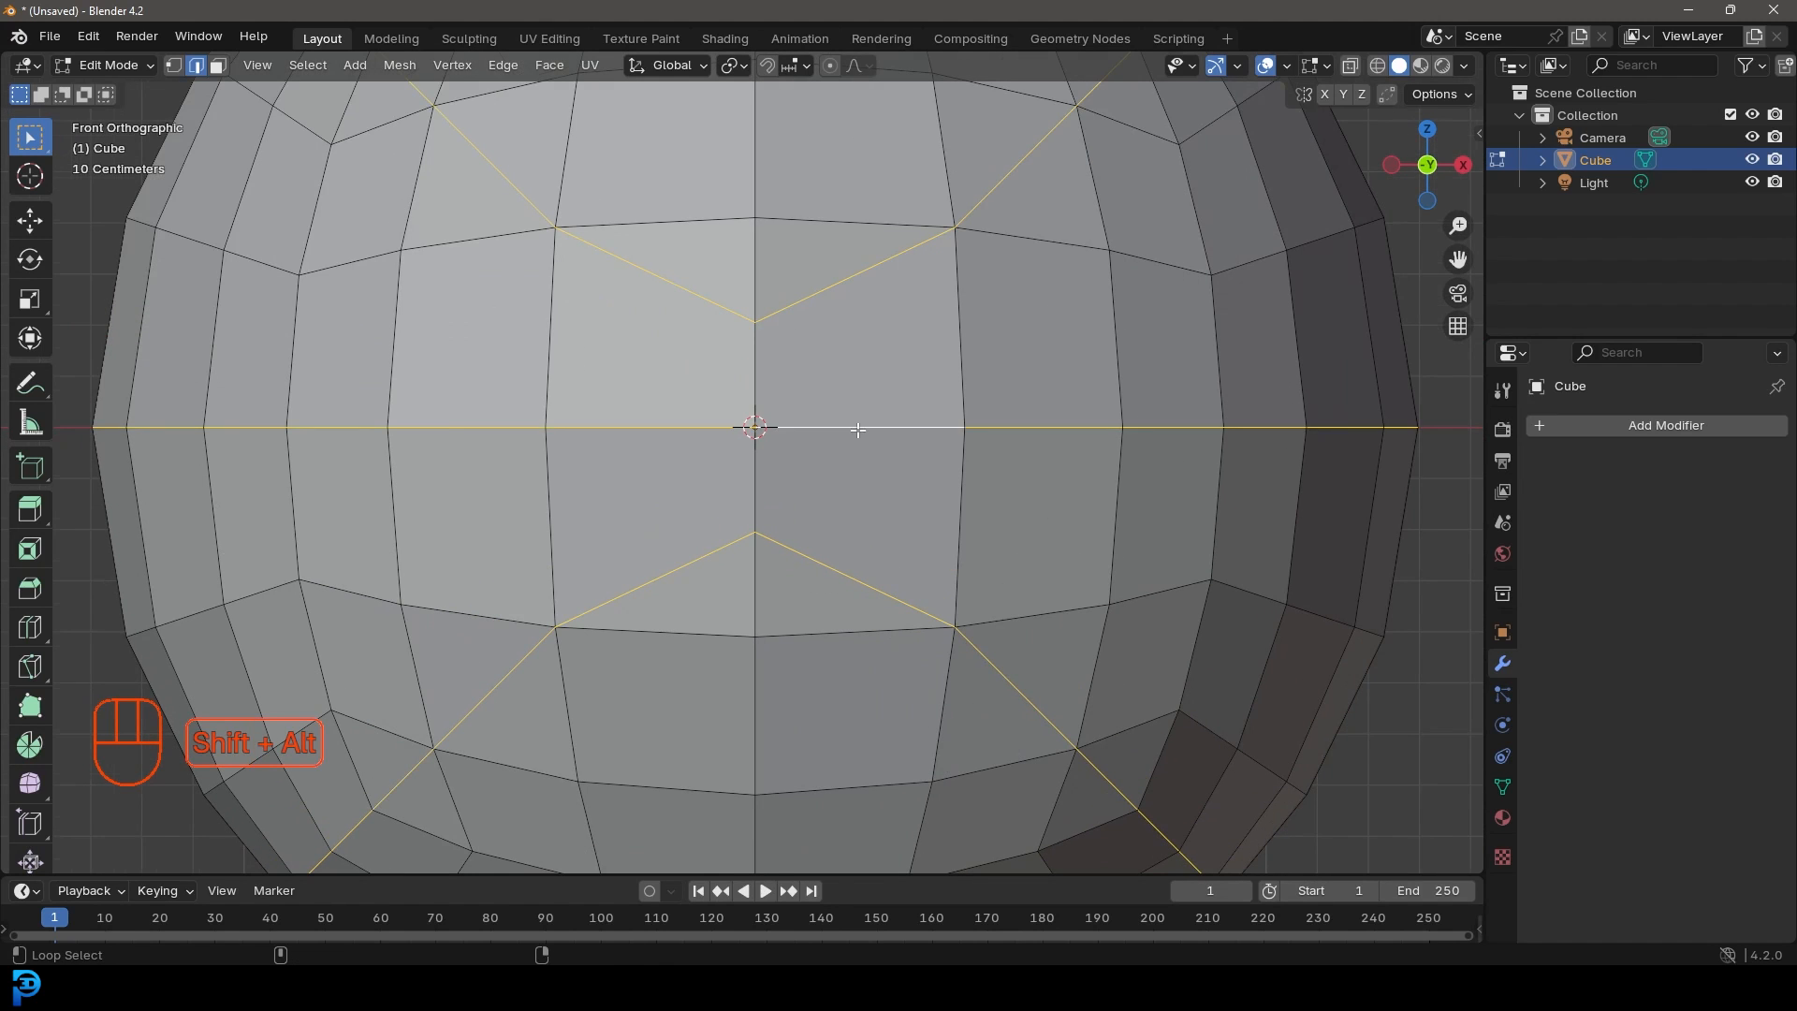
scroll(889, 474, "down", 6)
middle_click_drag(889, 474, 623, 360)
scroll(676, 425, "up", 3)
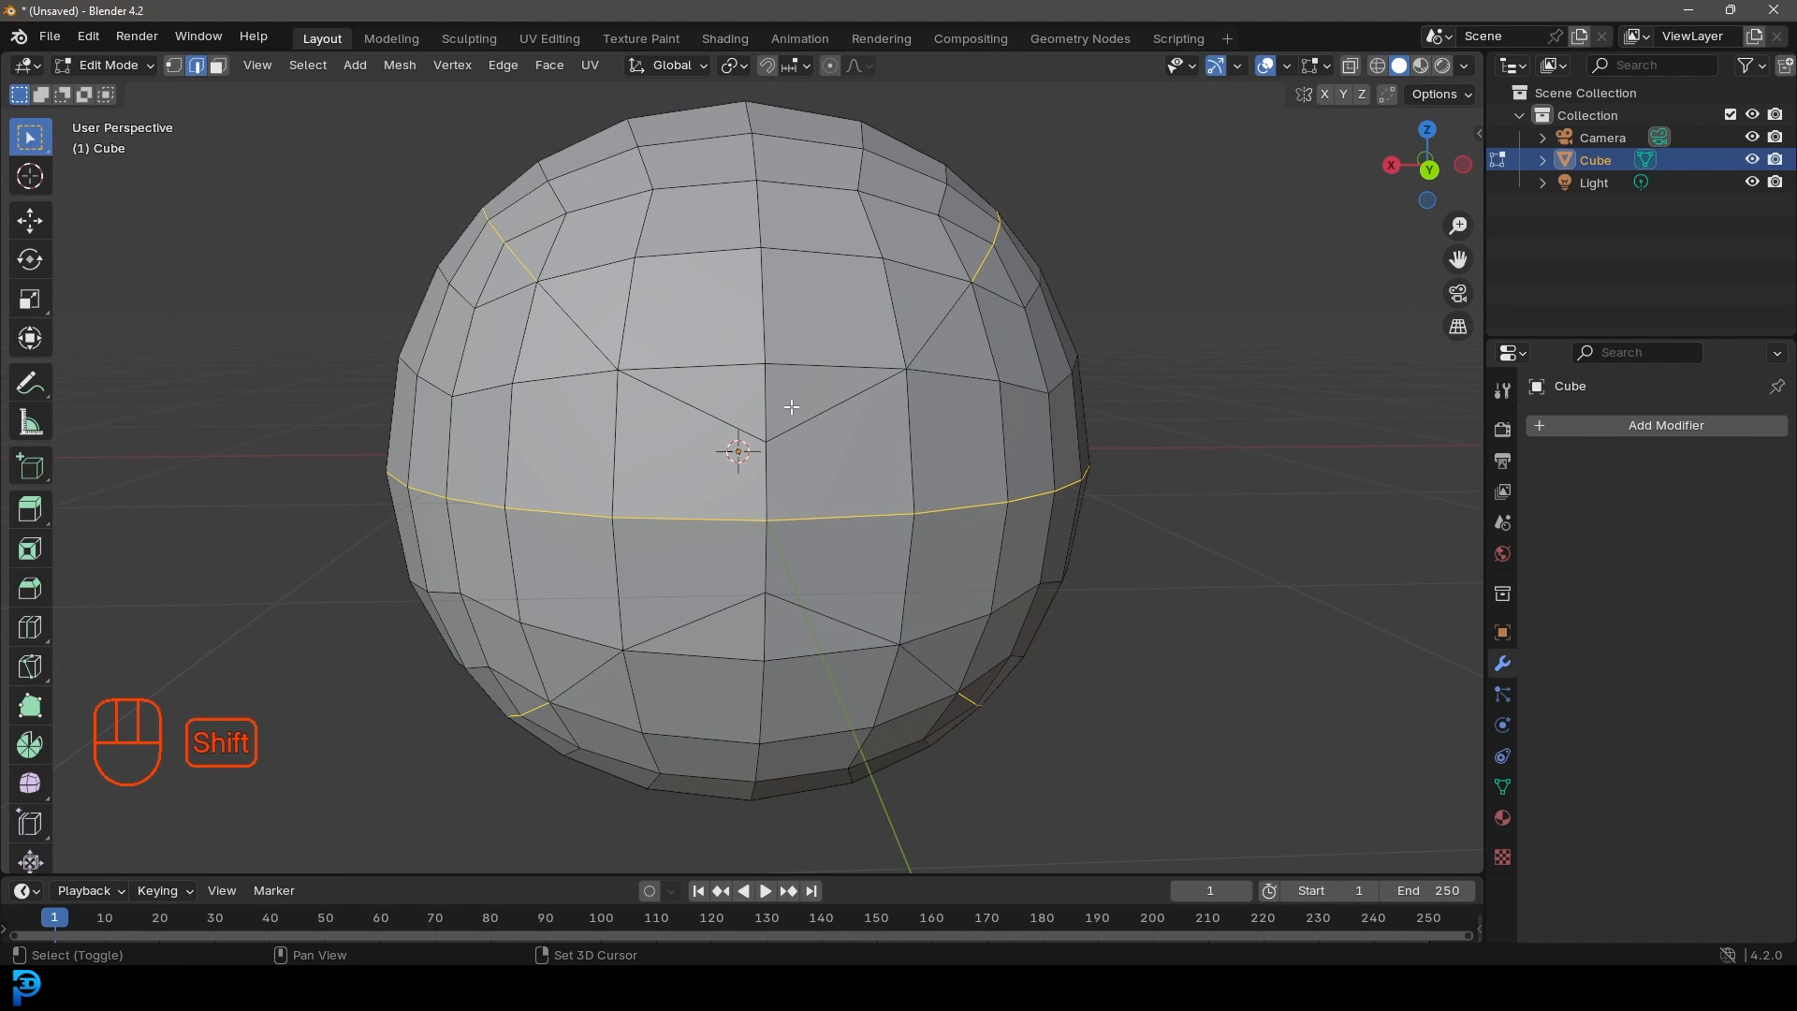
left_click(697, 408, "alt+shift")
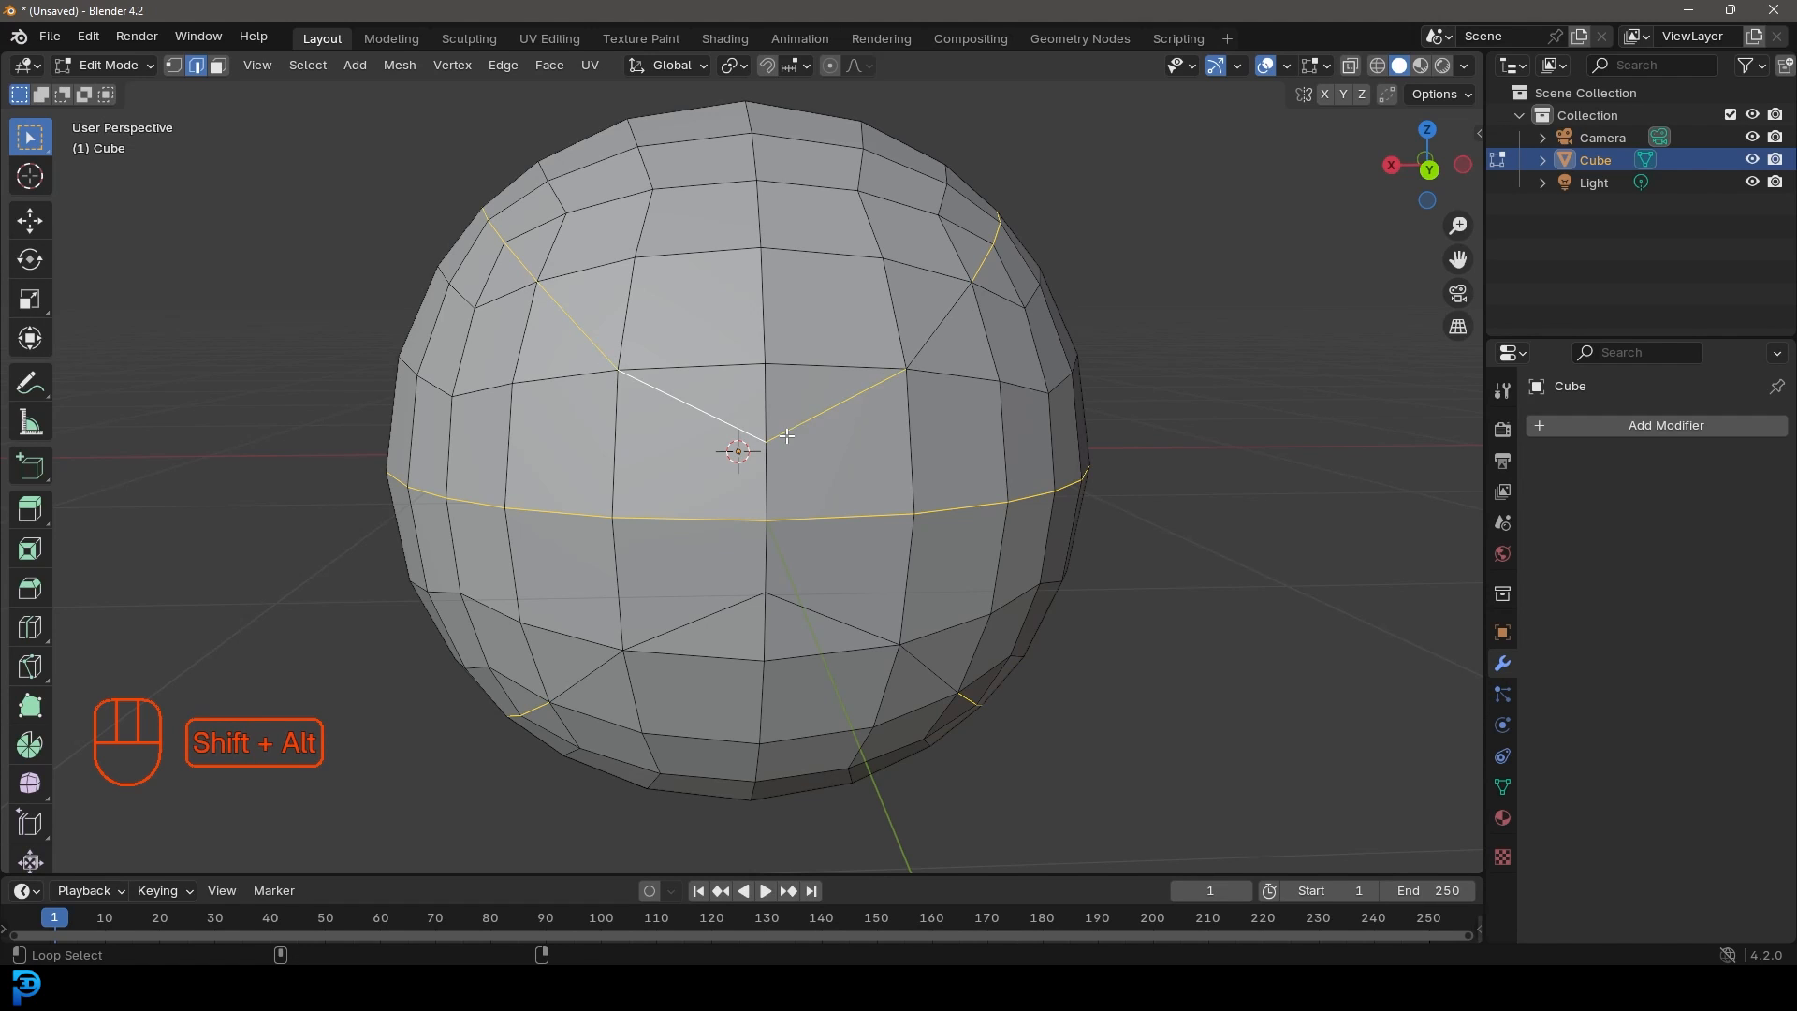
left_click(909, 350, "alt+shift")
middle_click_drag(910, 350, 613, 462)
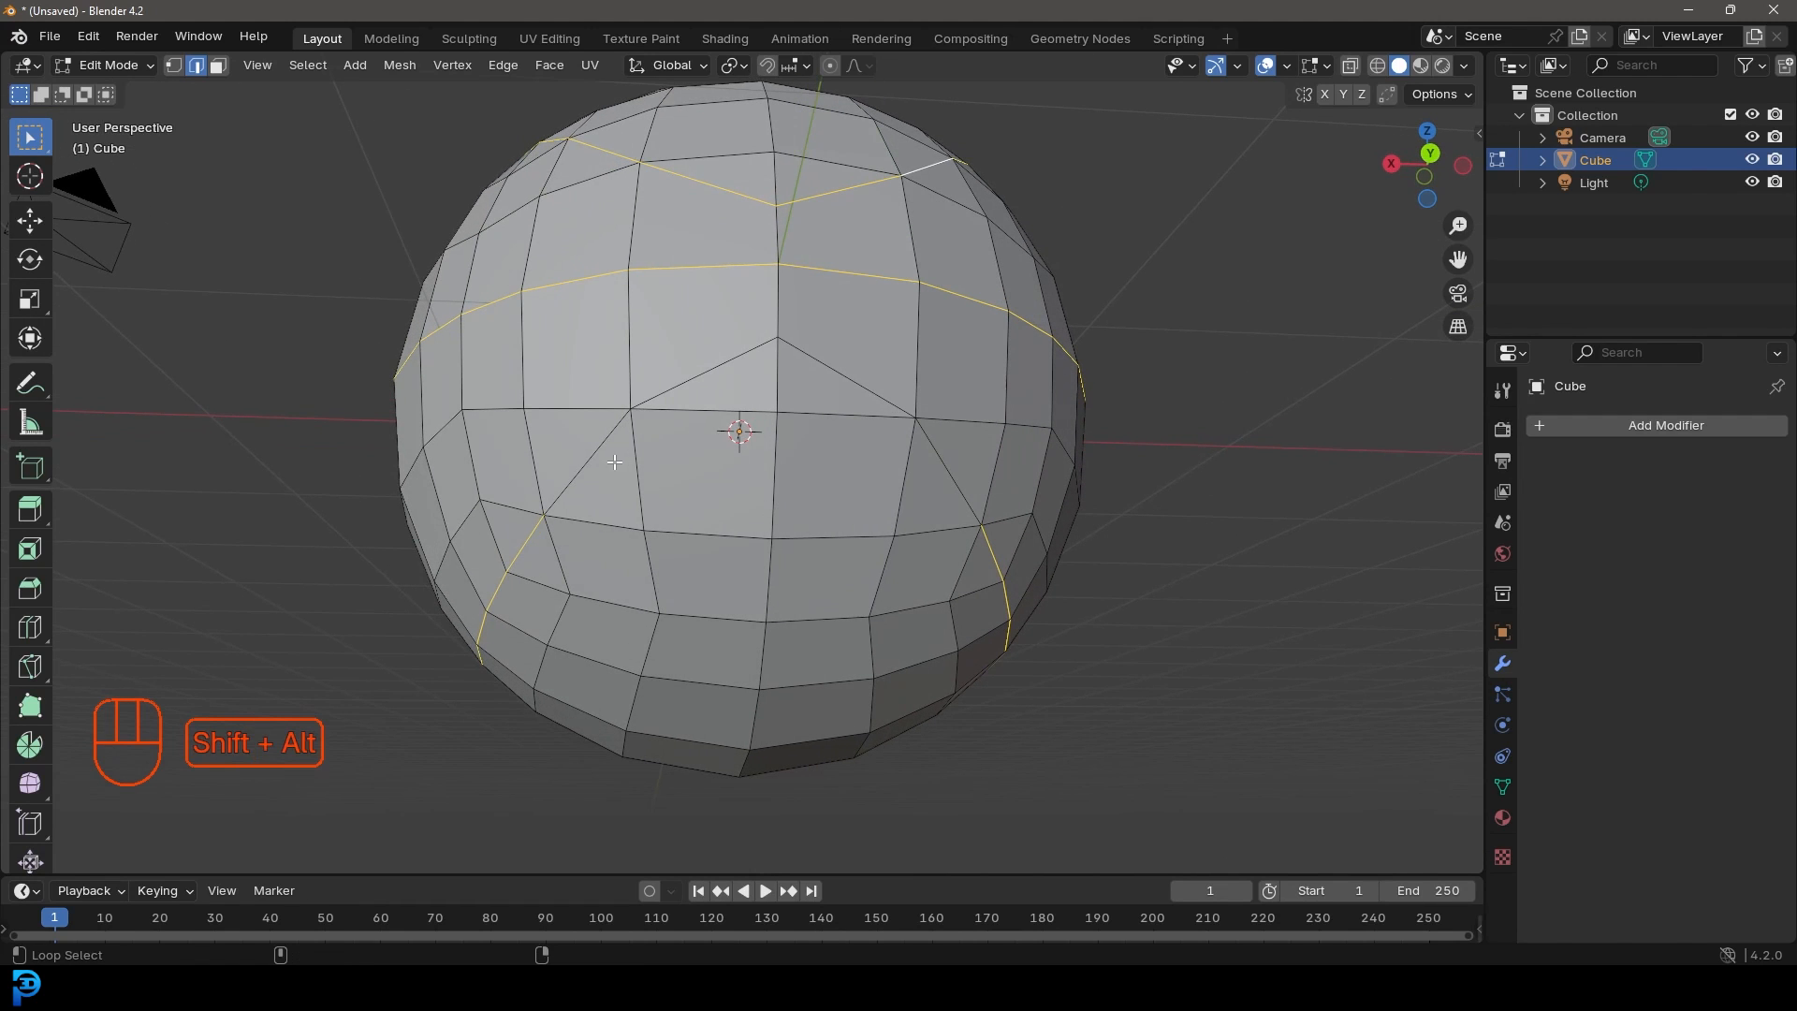
left_click(704, 368, "alt+shift")
scroll(928, 456, "down", 4)
middle_click_drag(915, 474, 898, 509)
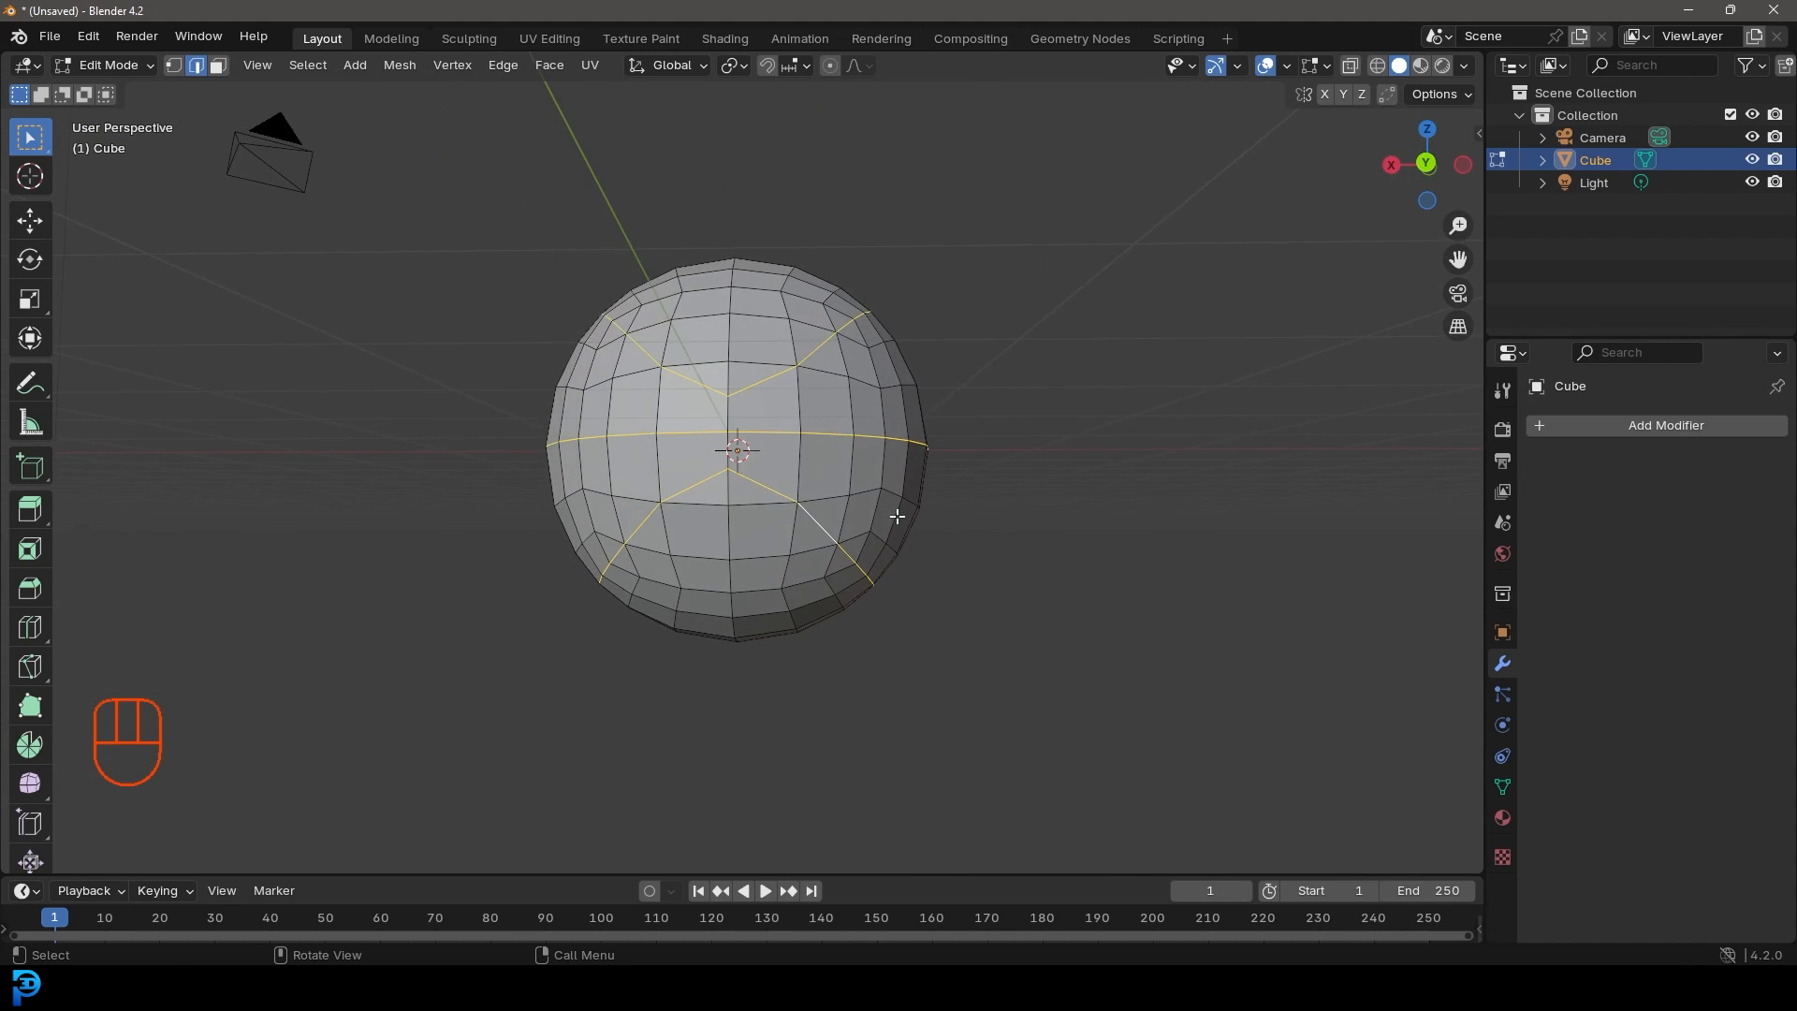
Step: Inspect the seam selection in wireframe from front, right and back views, then return to solid shading
key("KP_1")
key("z")
left_click(815, 522)
scroll(951, 531, "up", 4)
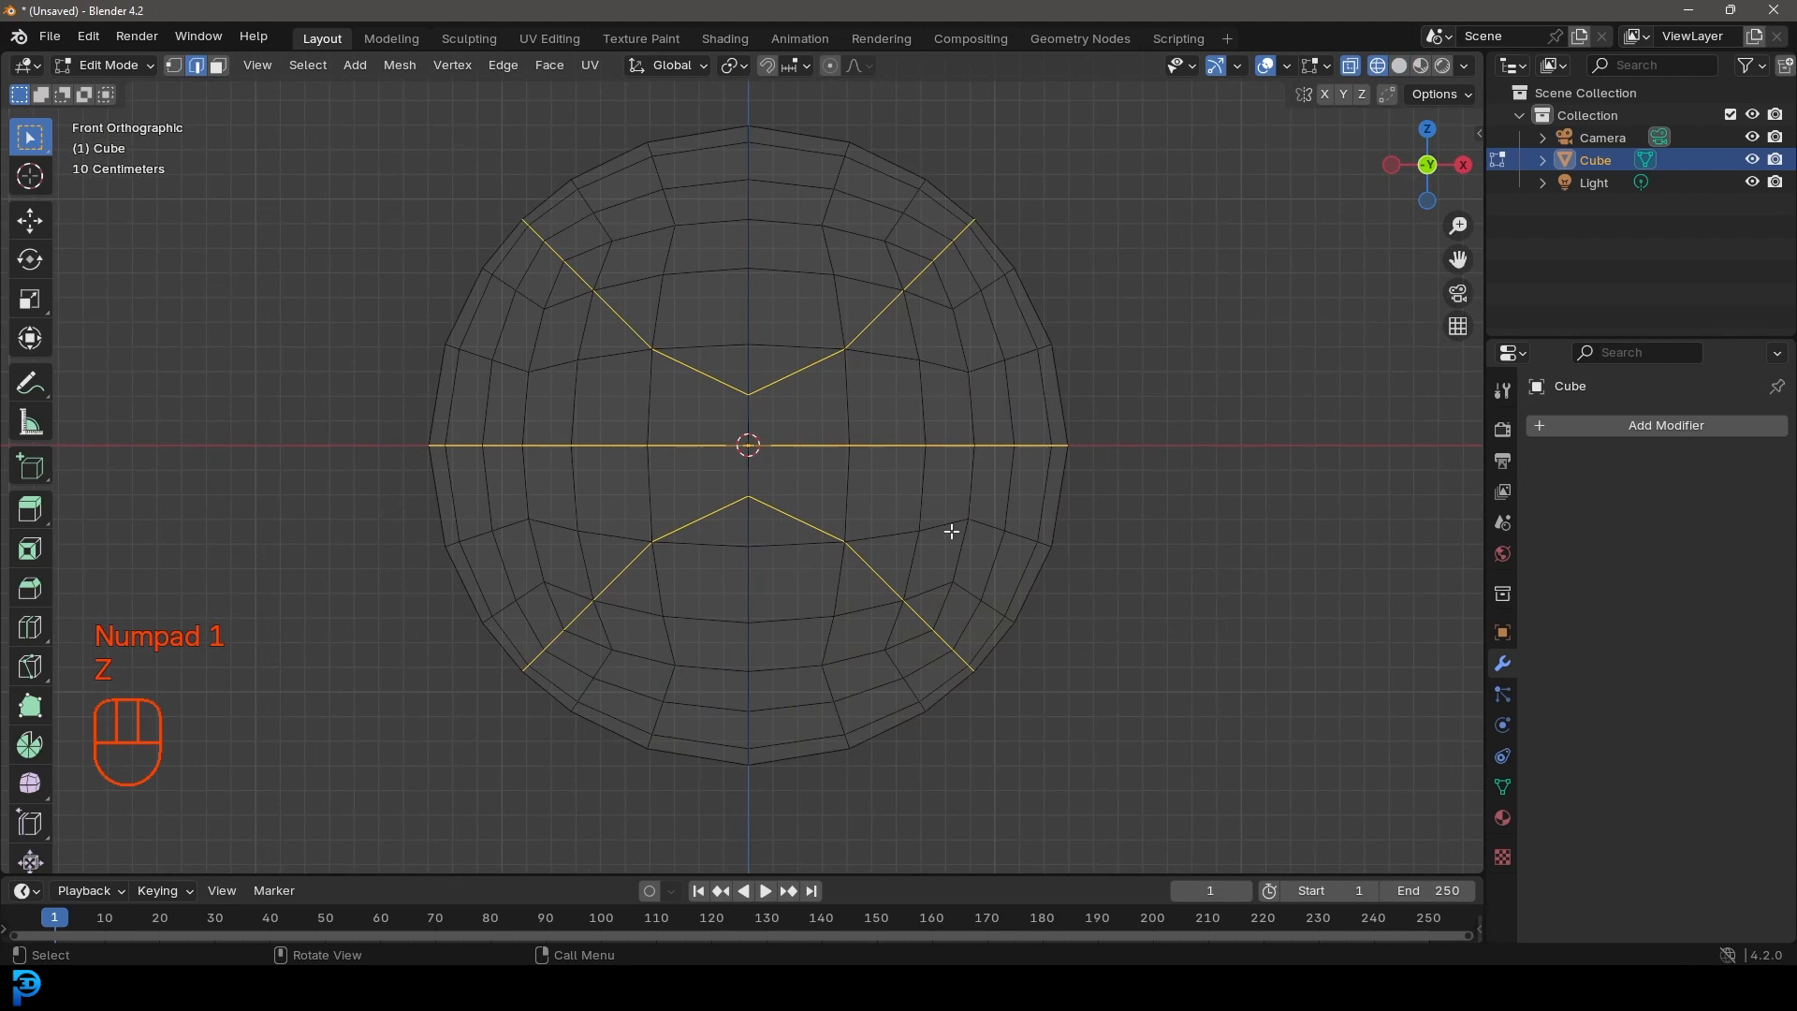
scroll(1082, 572, "down", 4)
middle_click_drag(1083, 573, 983, 562)
key("KP_3")
scroll(925, 573, "up", 3)
key("ctrl+KP_1")
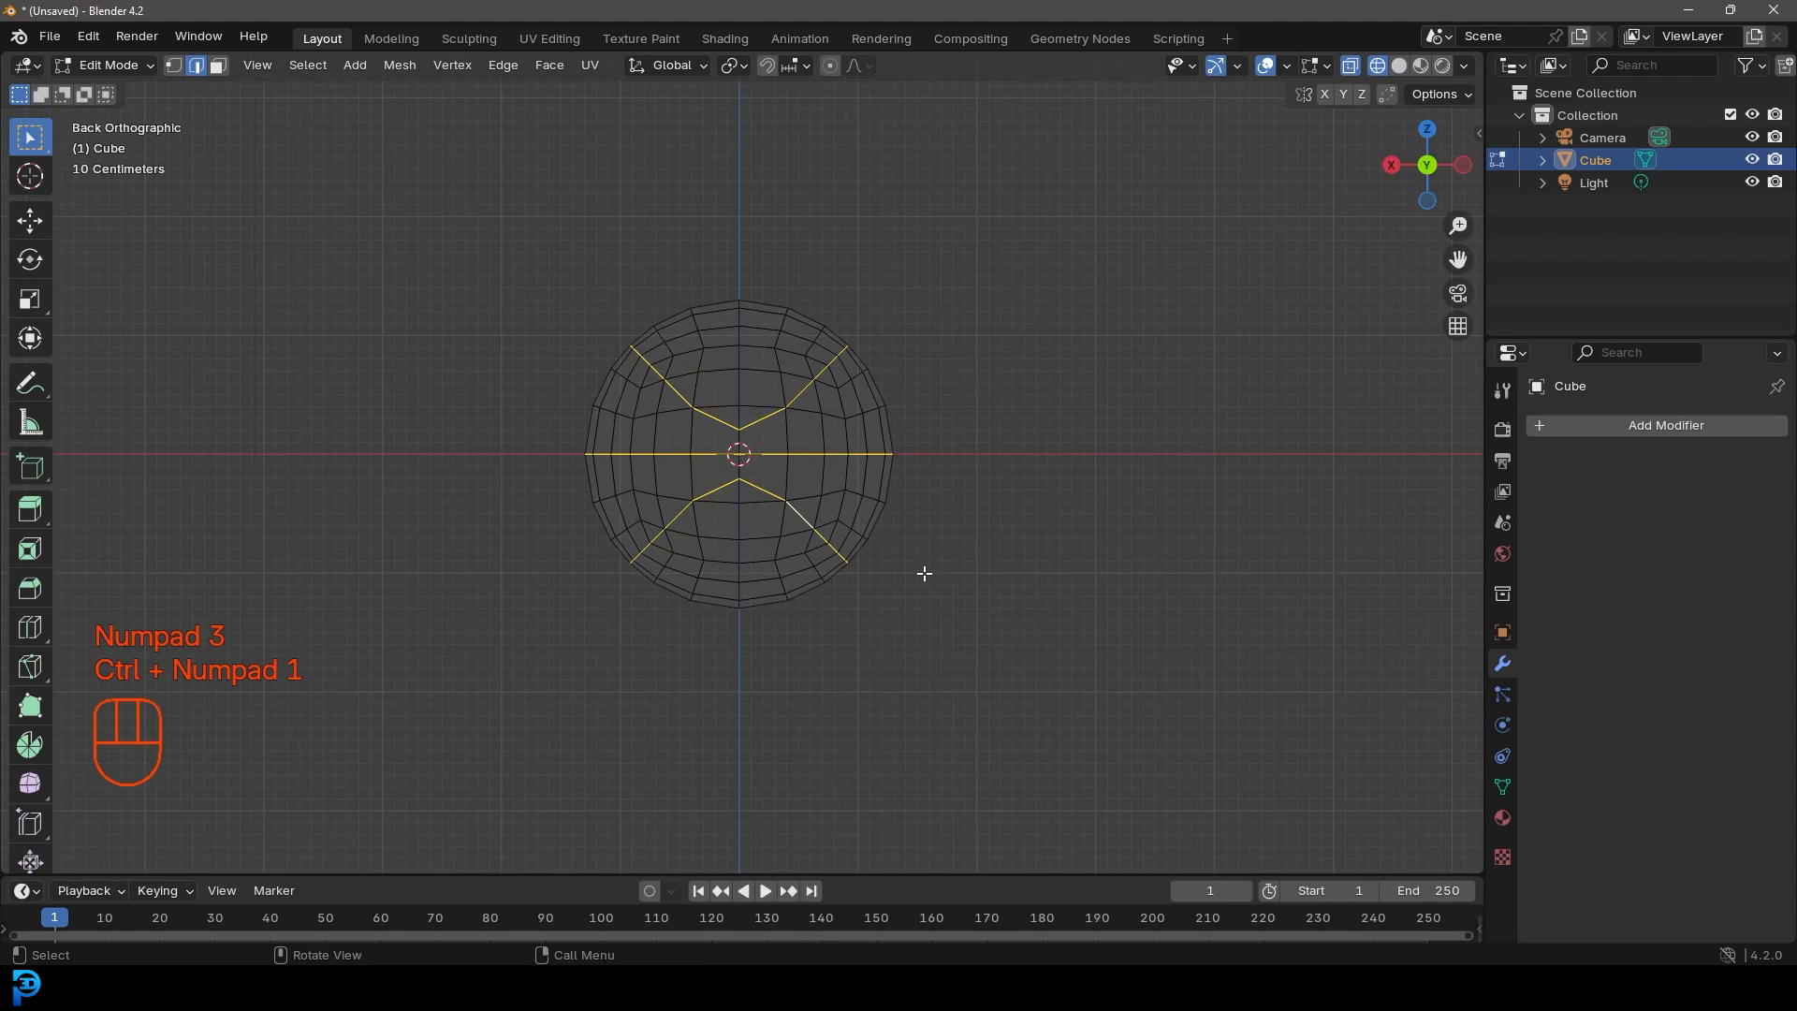
mouse_move(925, 572)
middle_mouse_down()
mouse_move(1075, 574)
mouse_move(1146, 525)
middle_mouse_up()
key("z")
left_click(1152, 458)
scroll(874, 421, "up", 5)
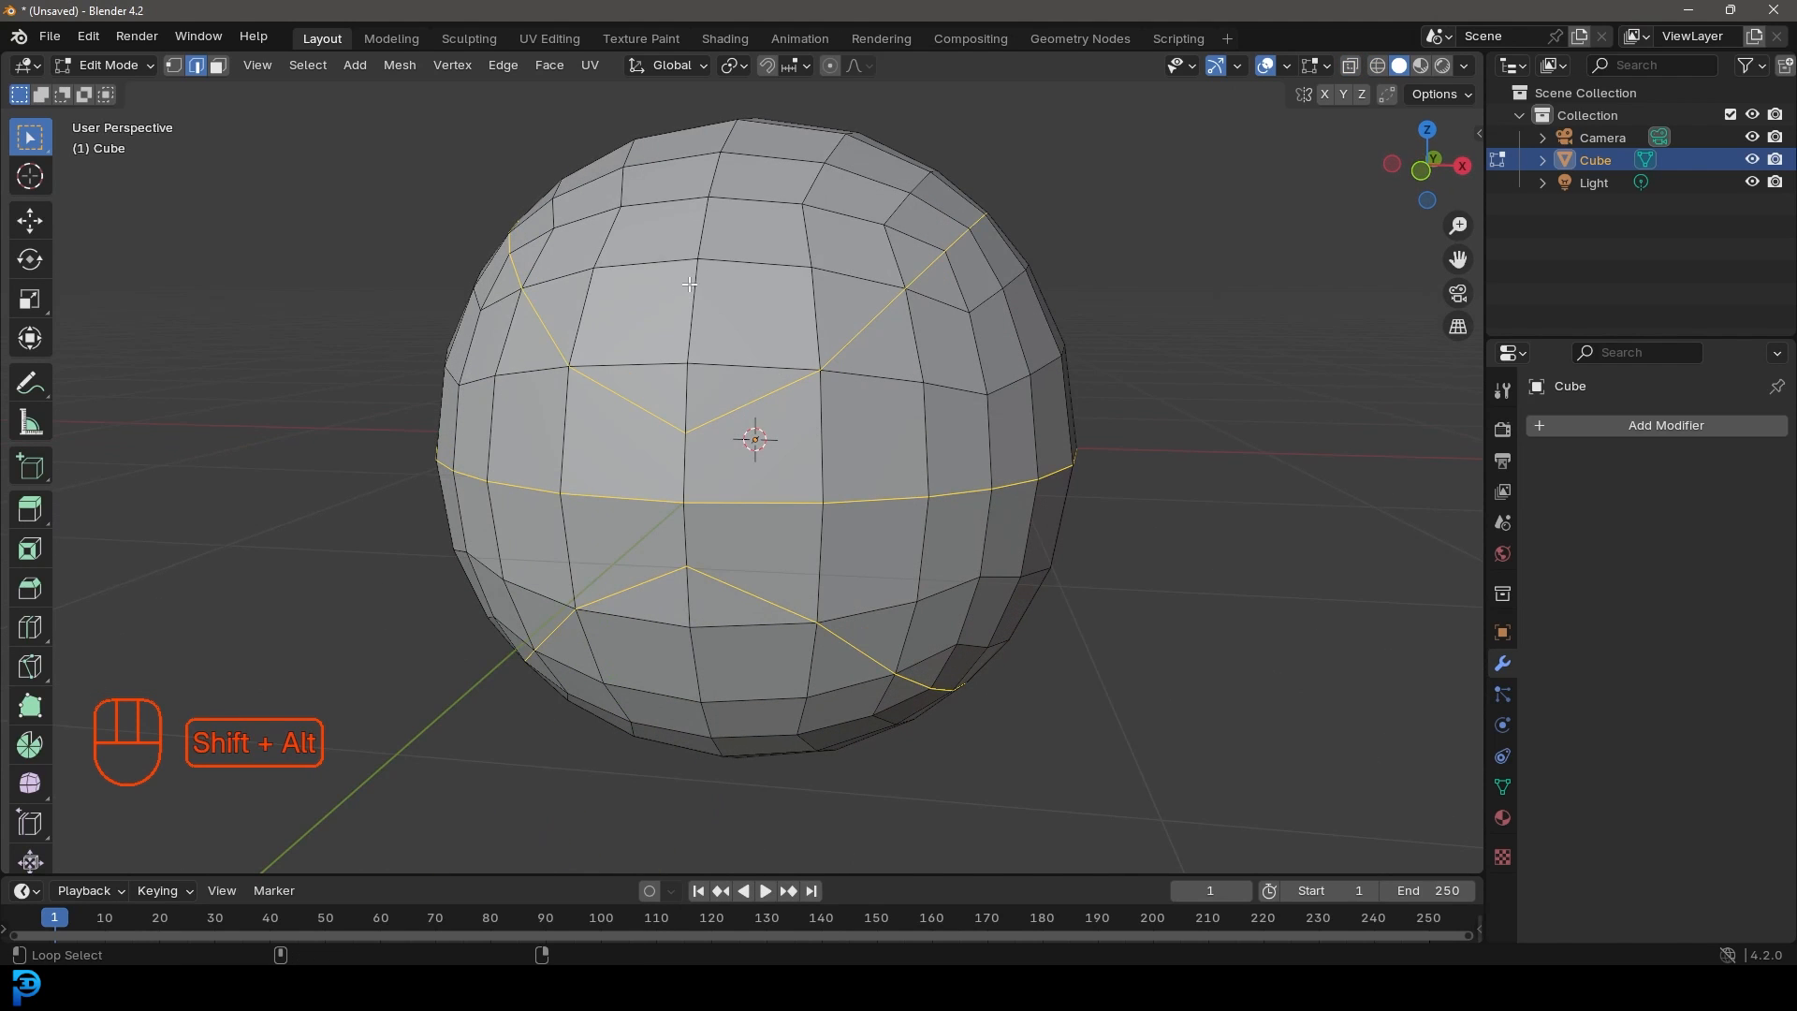
Step: Add the vertical seam loop and start bevelling the selected seam edges with Ctrl+B
left_click(689, 313, "alt+shift")
mouse_move(745, 412)
middle_mouse_down()
mouse_move(780, 386)
mouse_move(763, 416)
mouse_move(828, 457)
middle_mouse_up()
scroll(781, 386, "down", 2)
key("z")
key("z")
scroll(828, 457, "up", 1)
middle_click_drag(994, 471, 1142, 502)
key("ctrl+b")
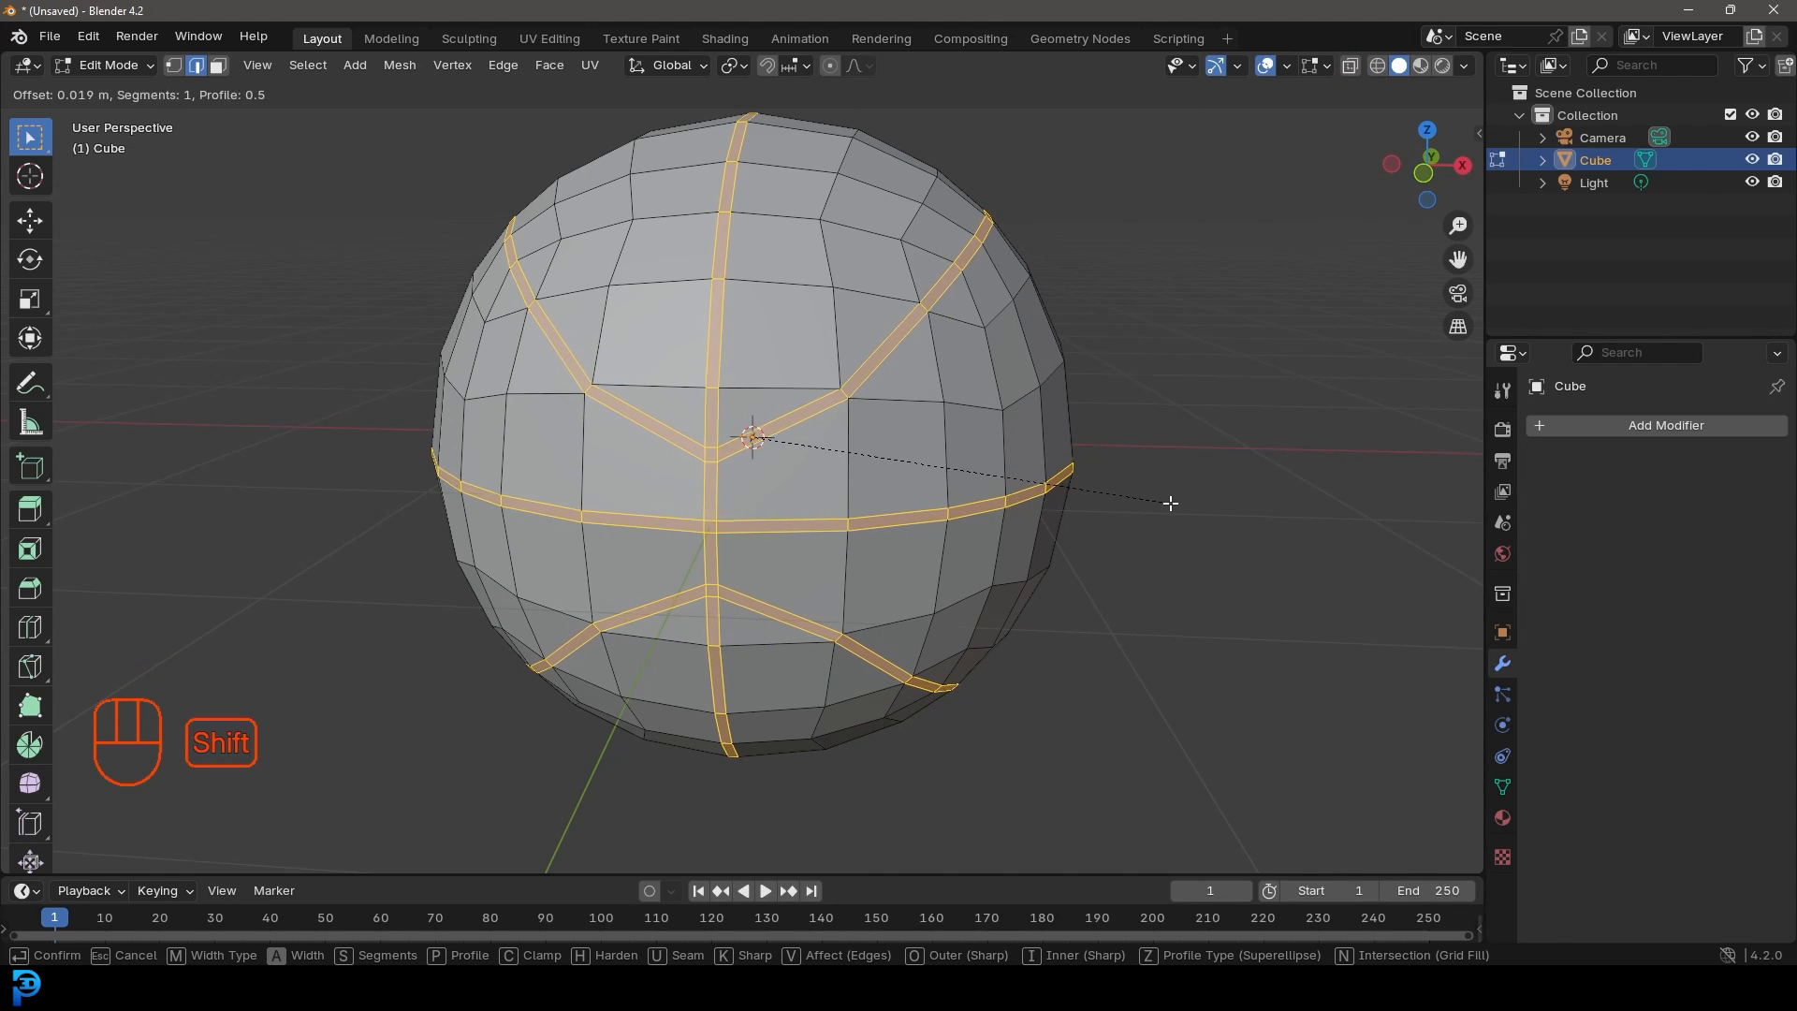
Step: Confirm the two-segment bevel on the seams at 0.019 m offset
scroll(1170, 503, "up", 1, "shift")
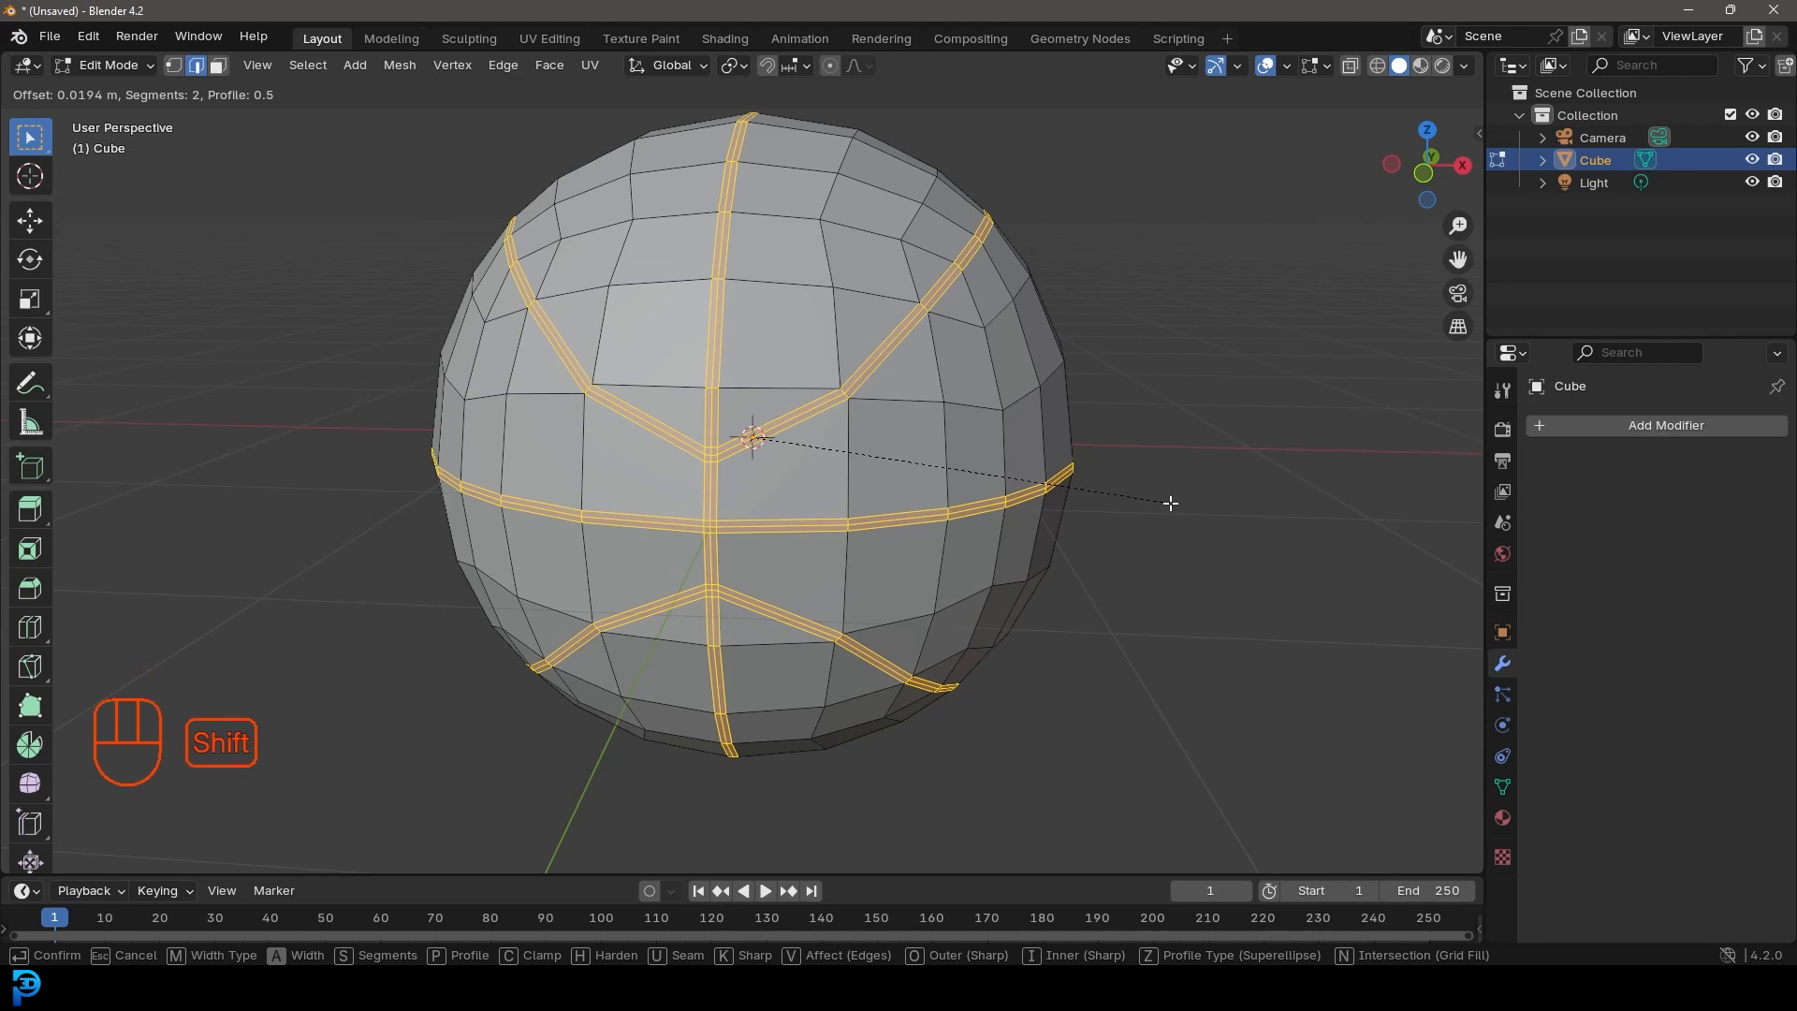
left_click(1170, 502)
middle_click_drag(1167, 502, 1048, 528)
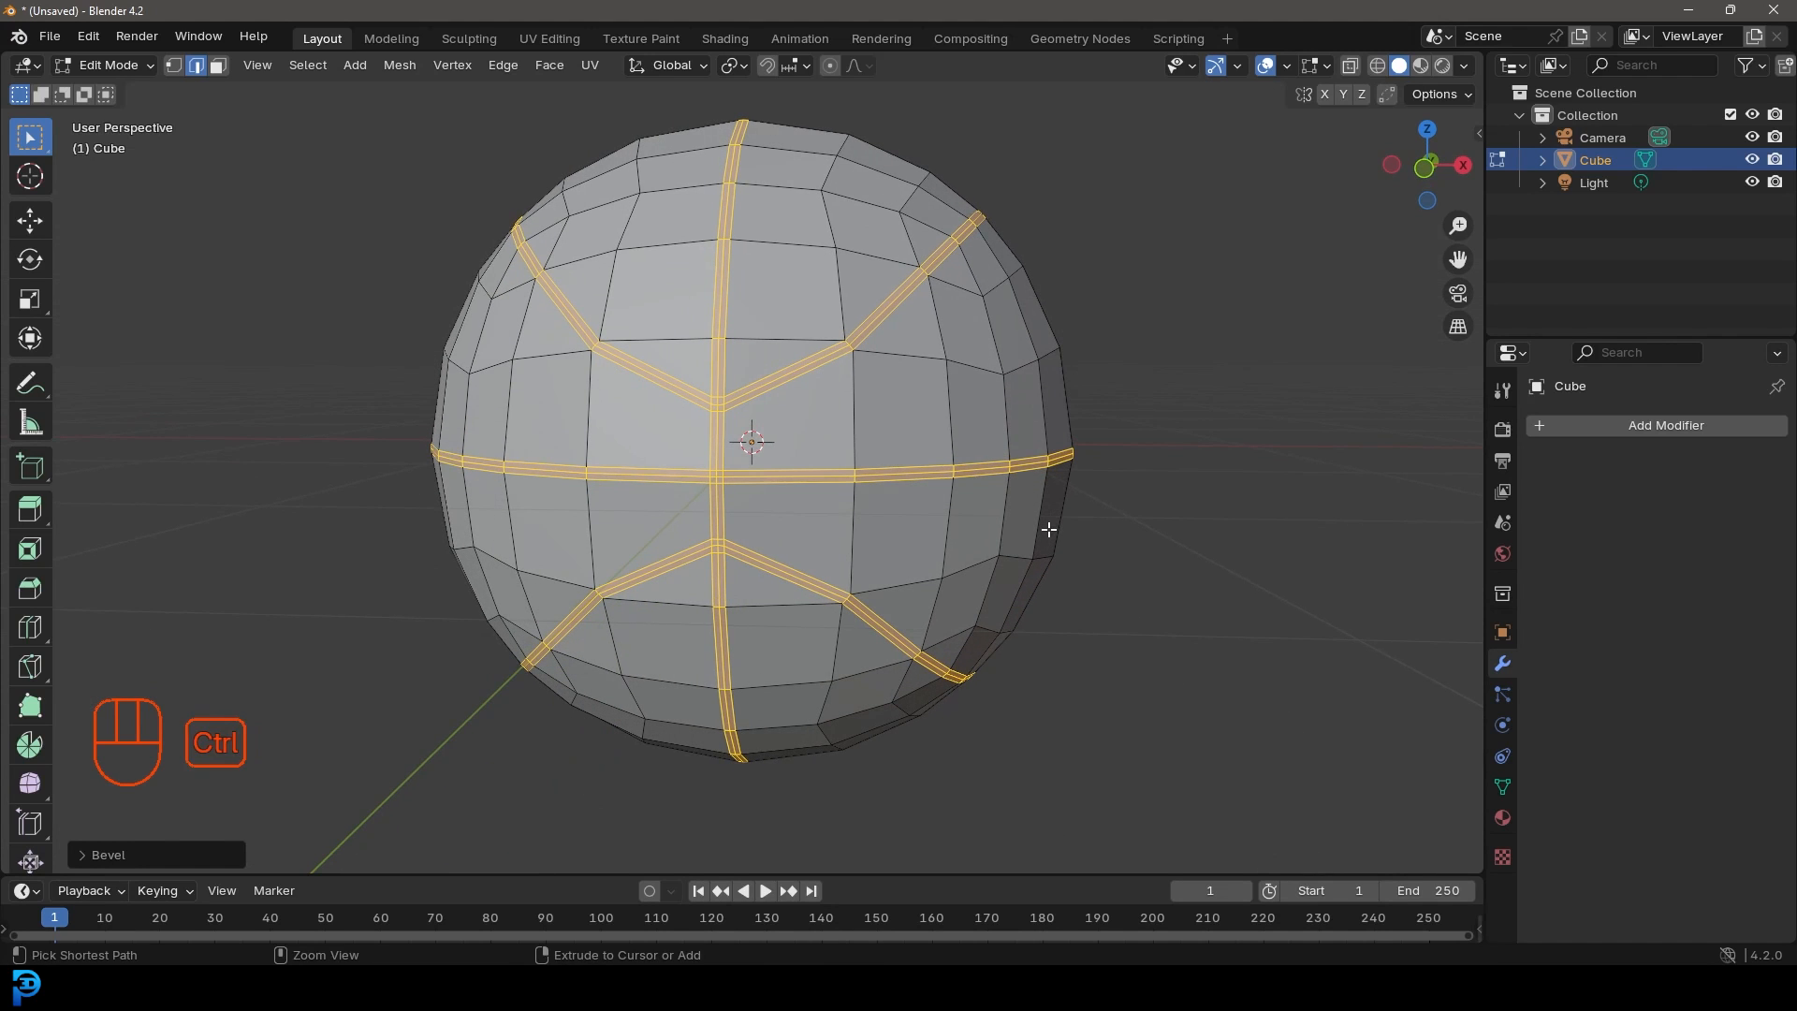
Step: Shrink the selection to the seam centre lines, sink them with Shrink/Fatten, and switch to vertex select
key("ctrl+KP_Subtract")
middle_click_drag(942, 525, 965, 531)
scroll(965, 532, "up", 1)
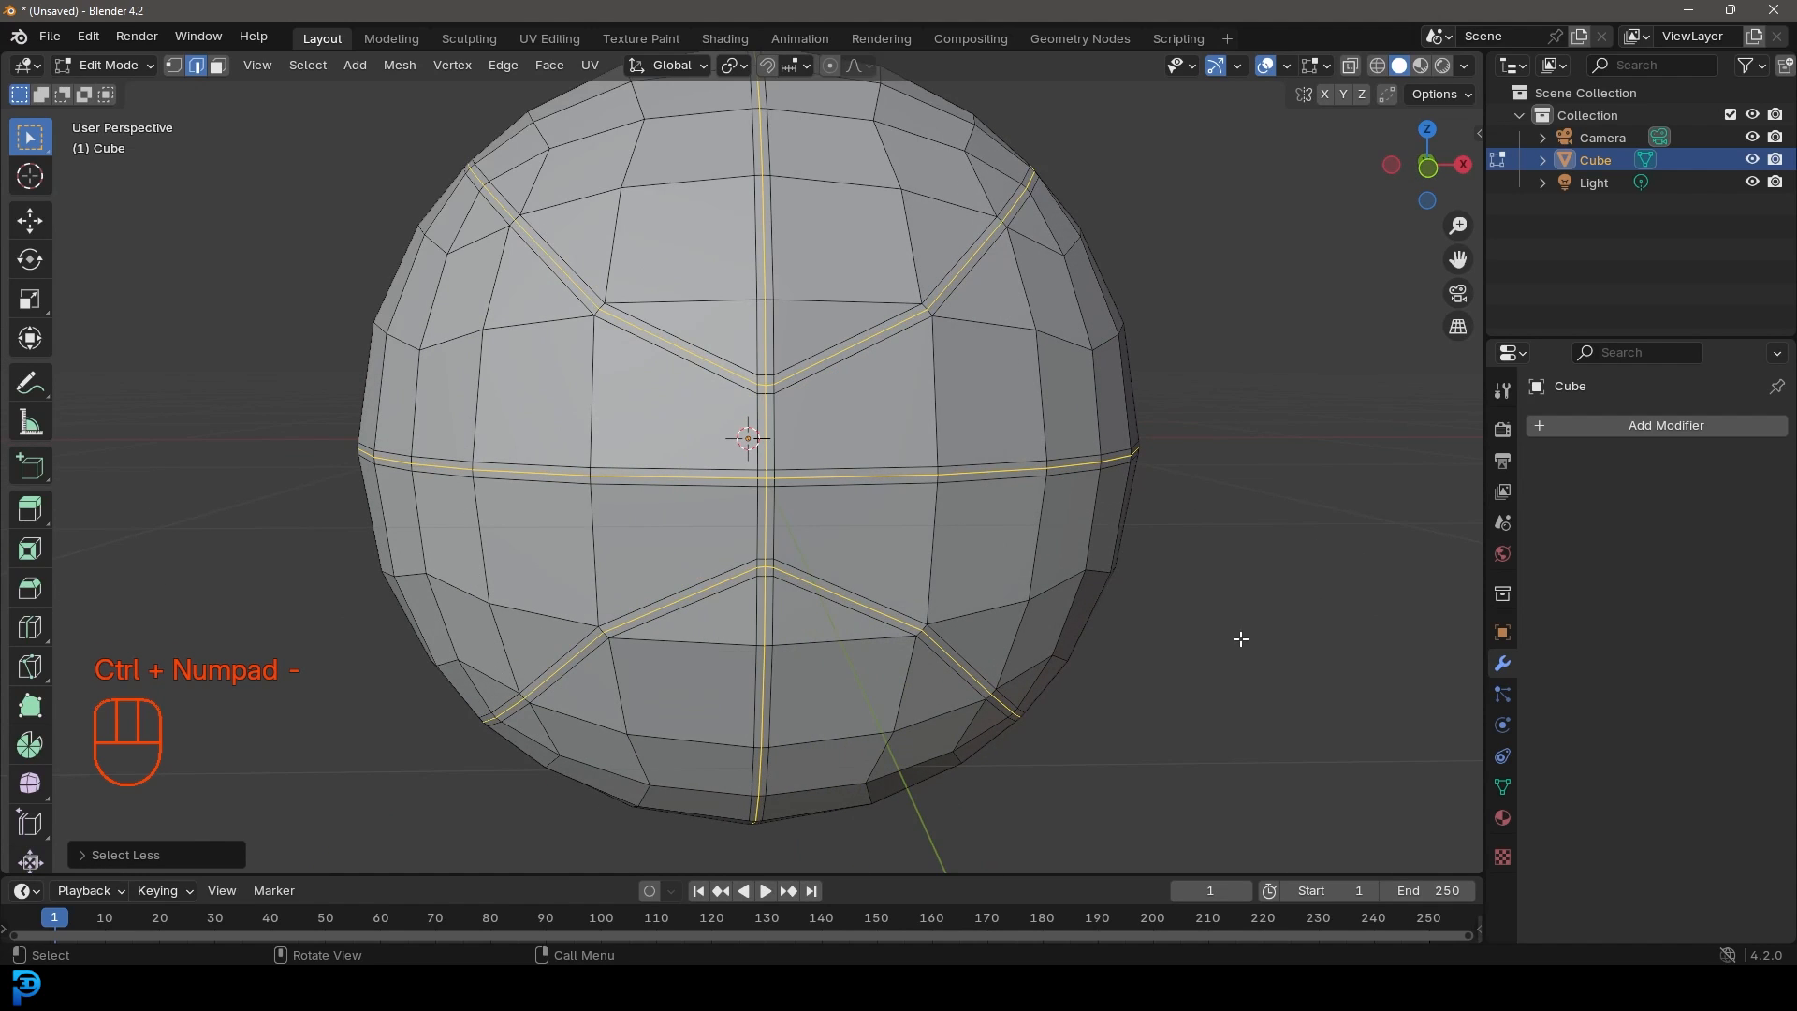
key("alt+s")
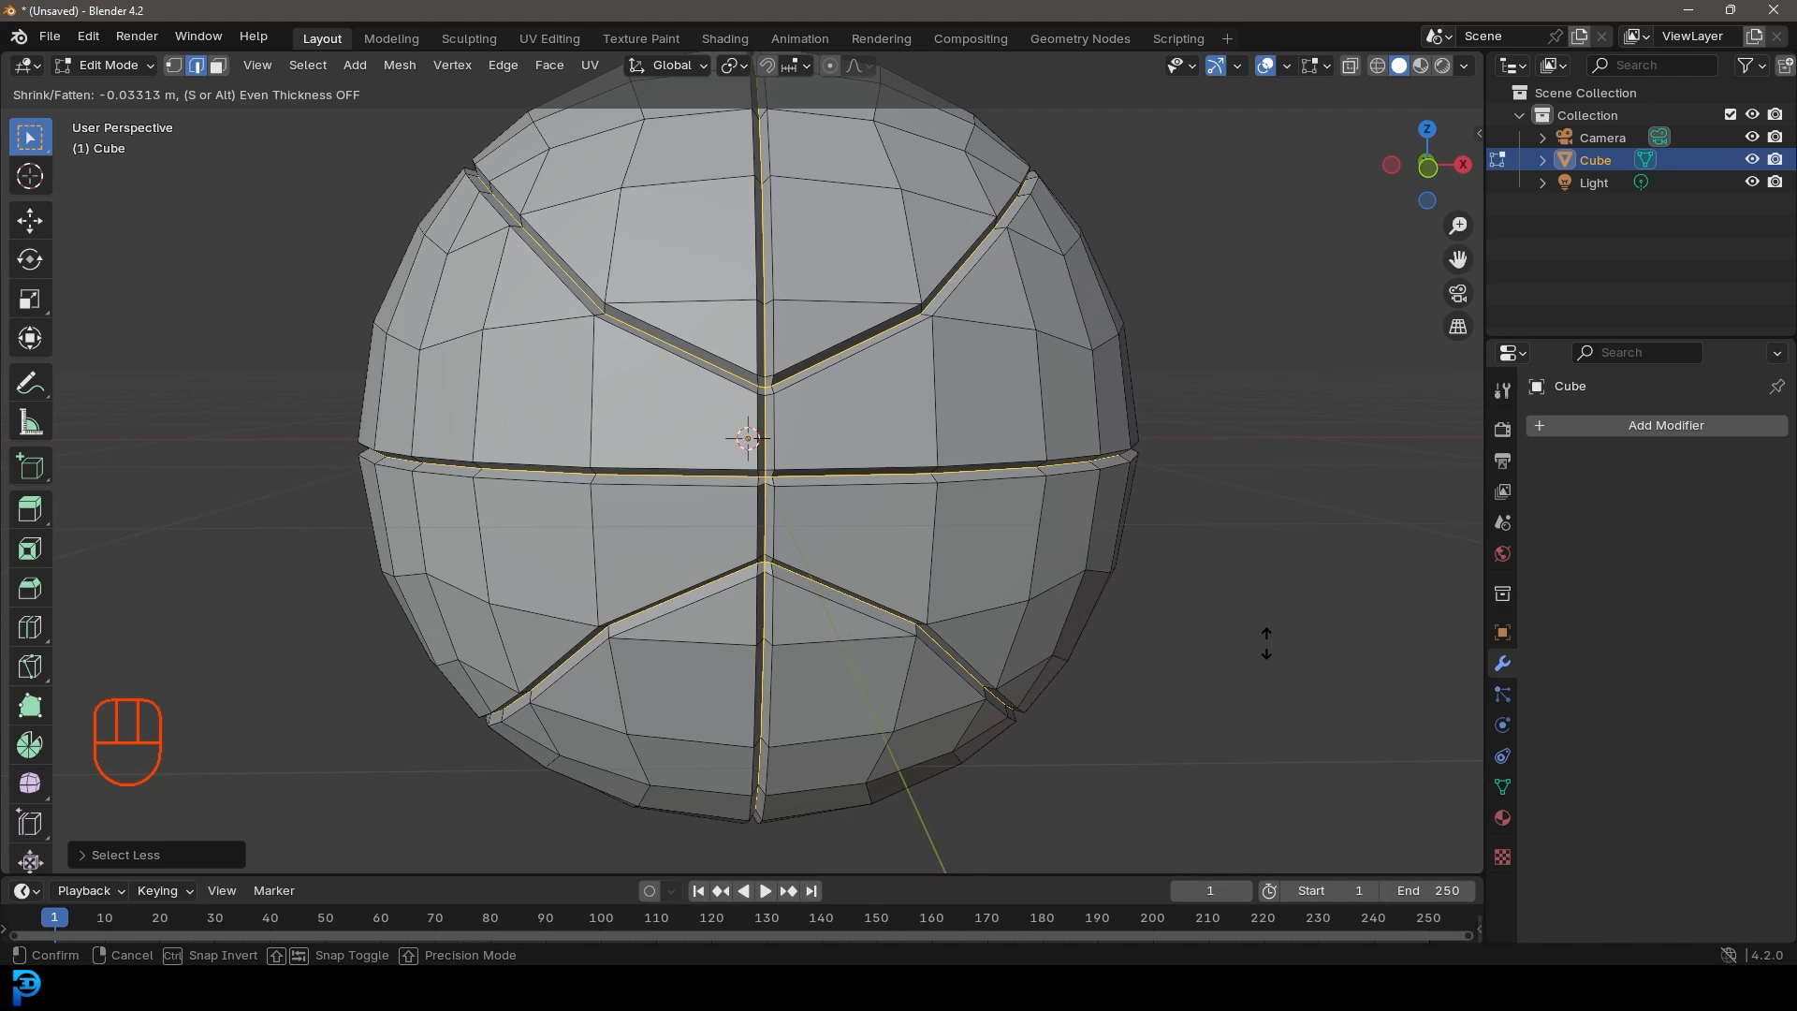
left_click(1266, 643)
middle_click_drag(1254, 636, 1113, 564)
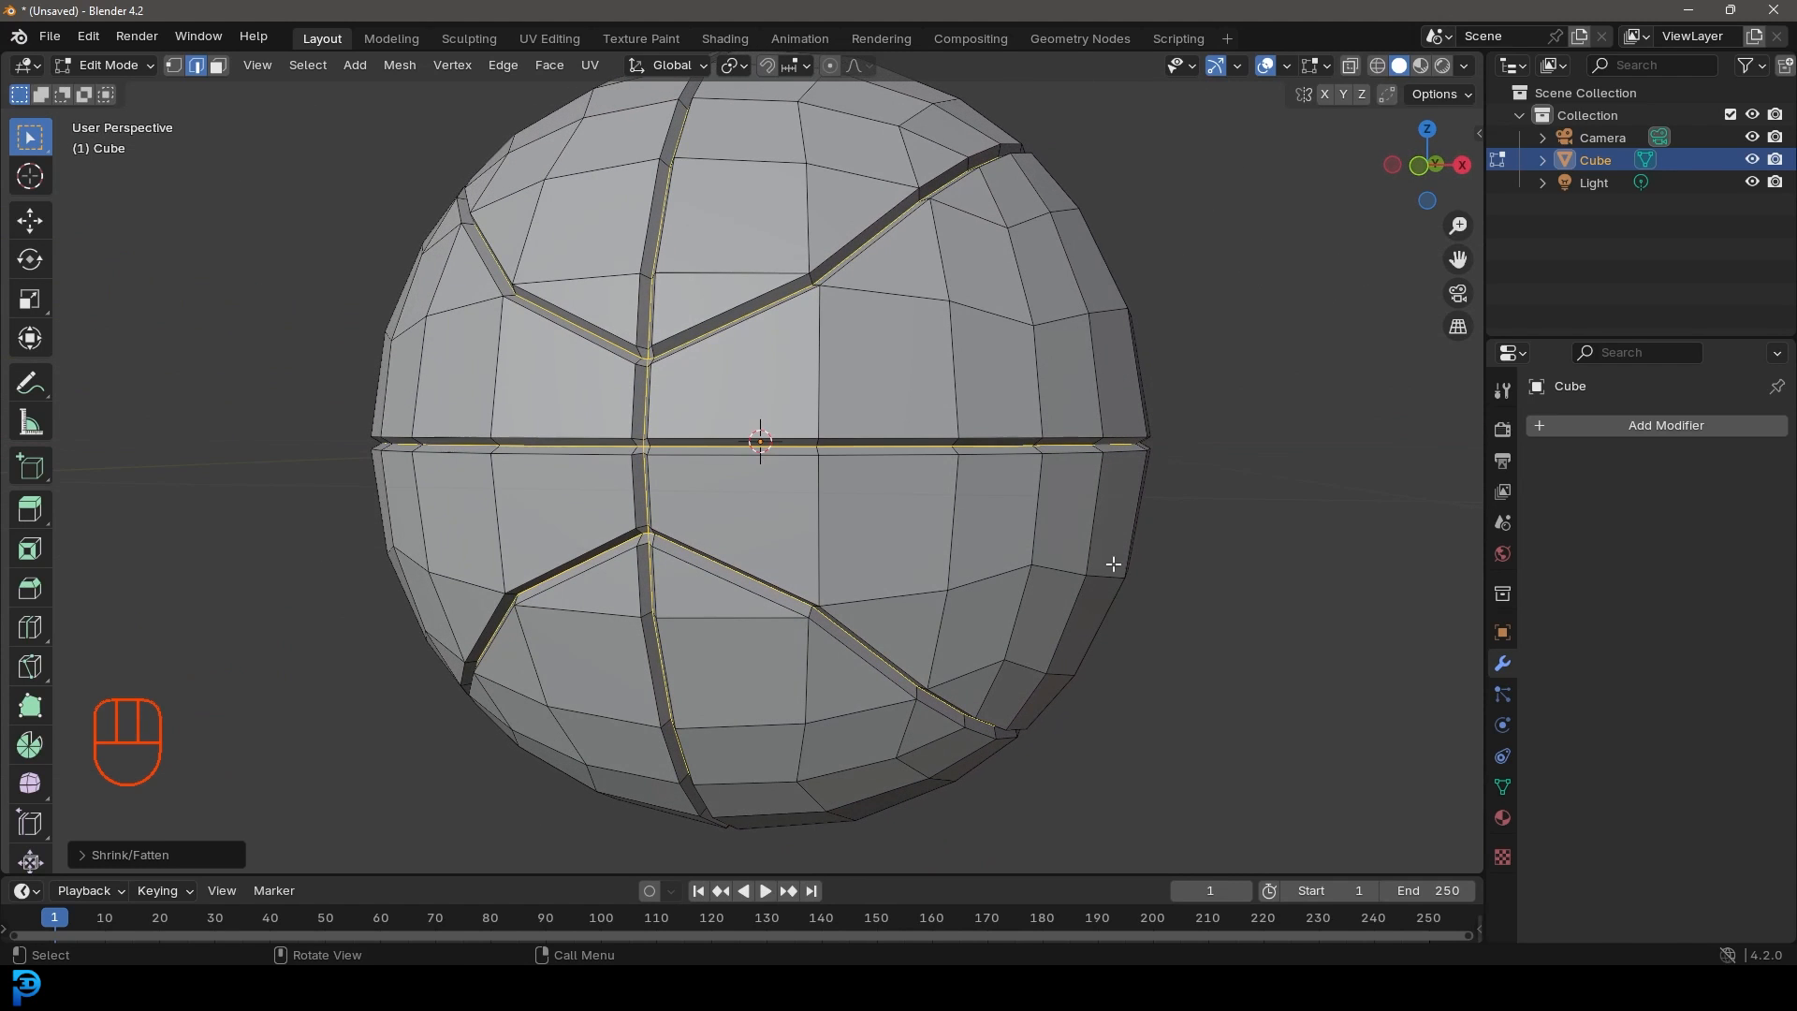
left_click(173, 66)
Step: Create a new vertex group, assign the selected seam vertices, and name it 'groove'
key("z")
left_click(661, 489)
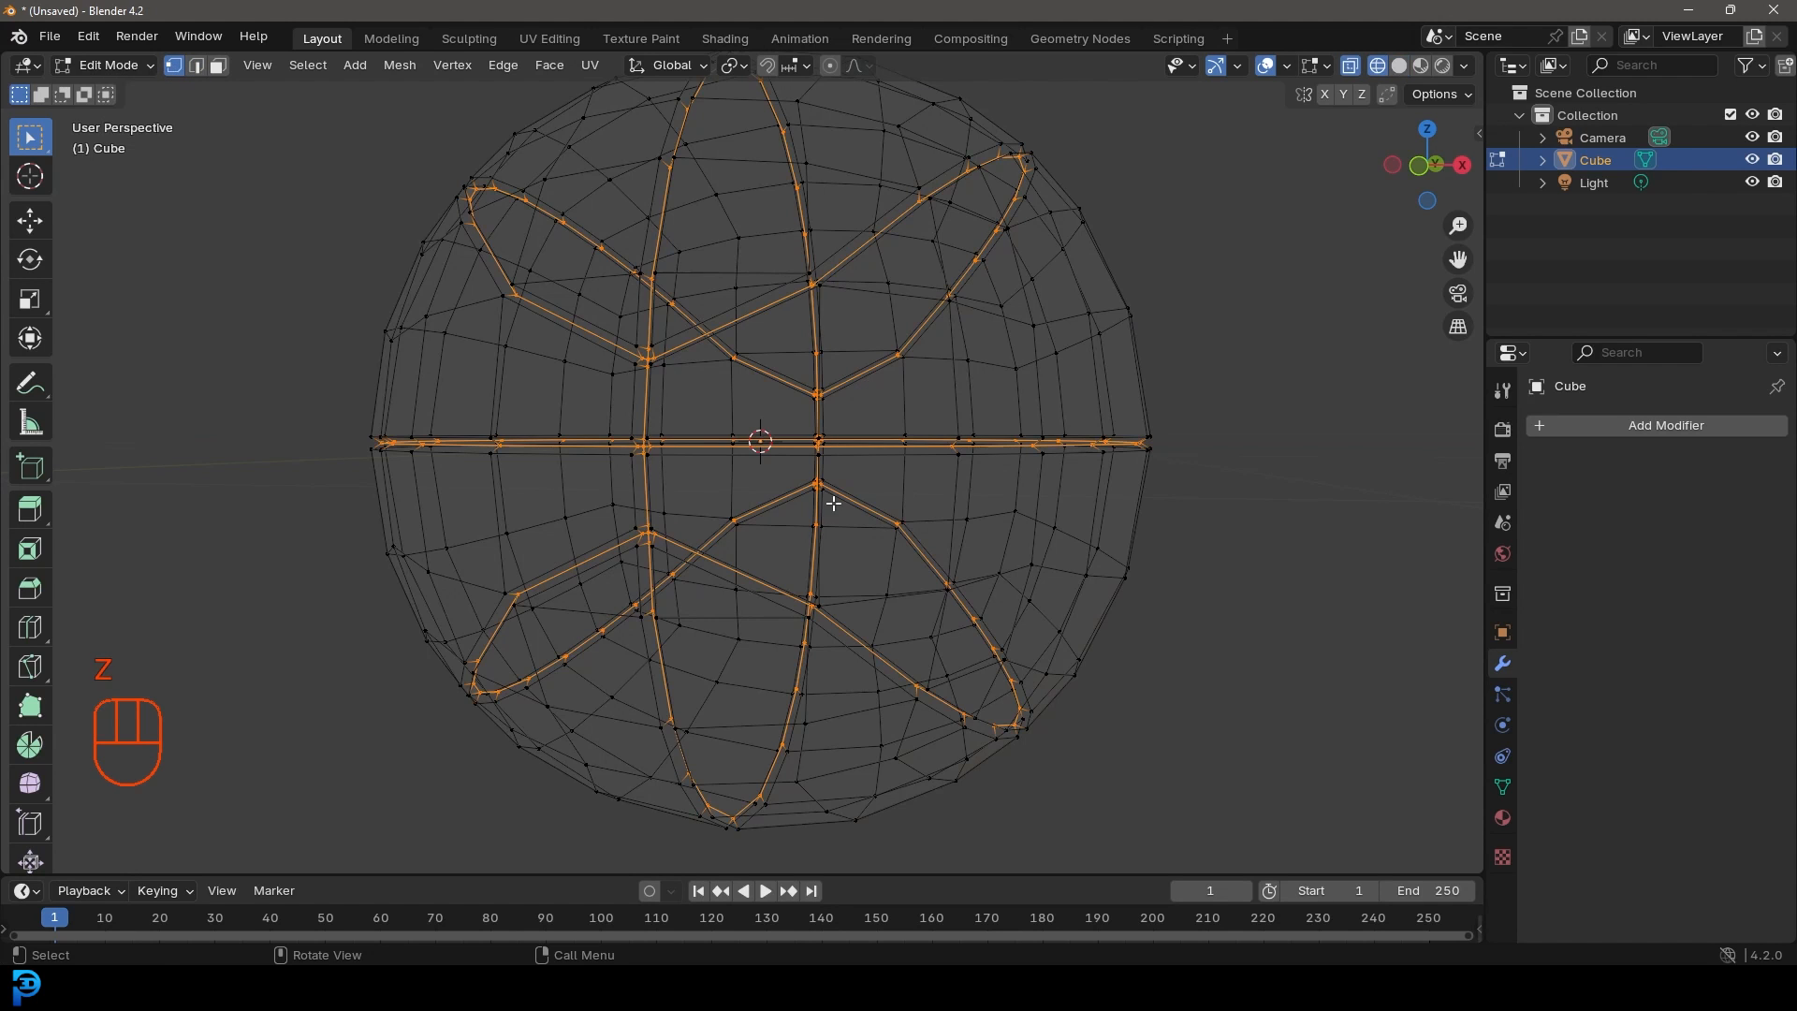
middle_click_drag(834, 503, 886, 524)
key("z")
left_click(1056, 533)
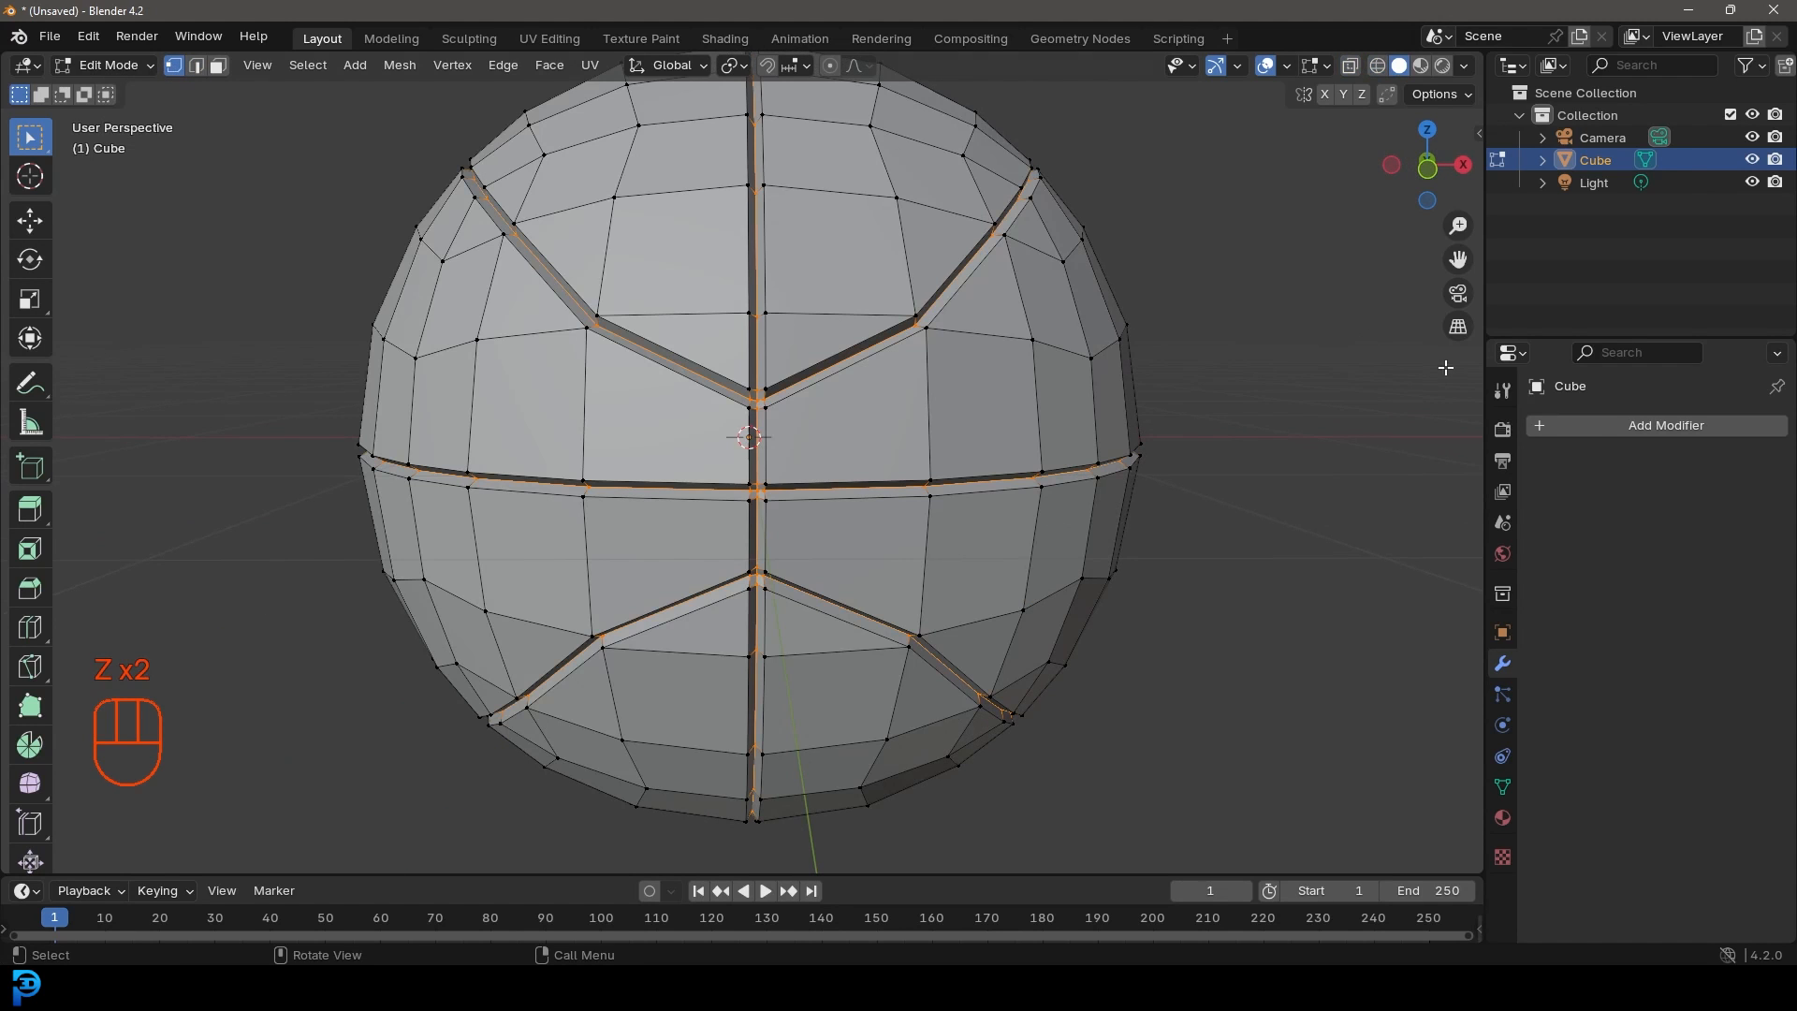
left_click(1502, 786)
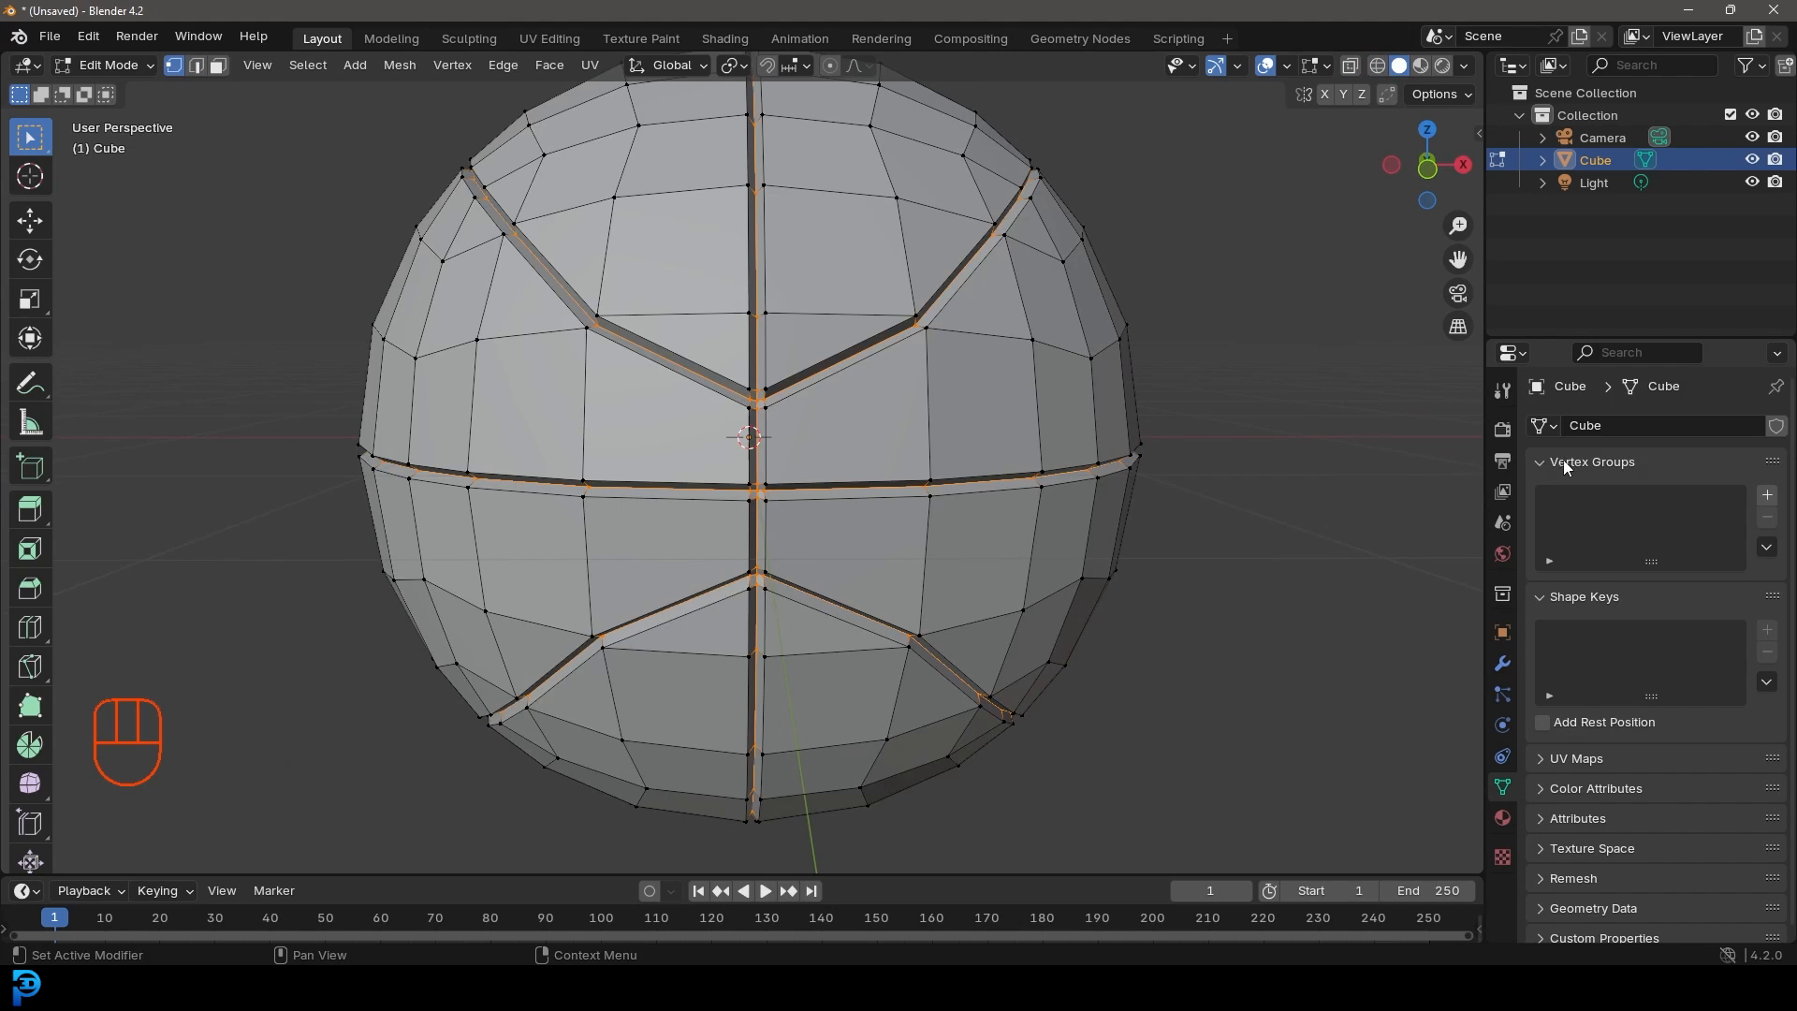
left_click(1767, 494)
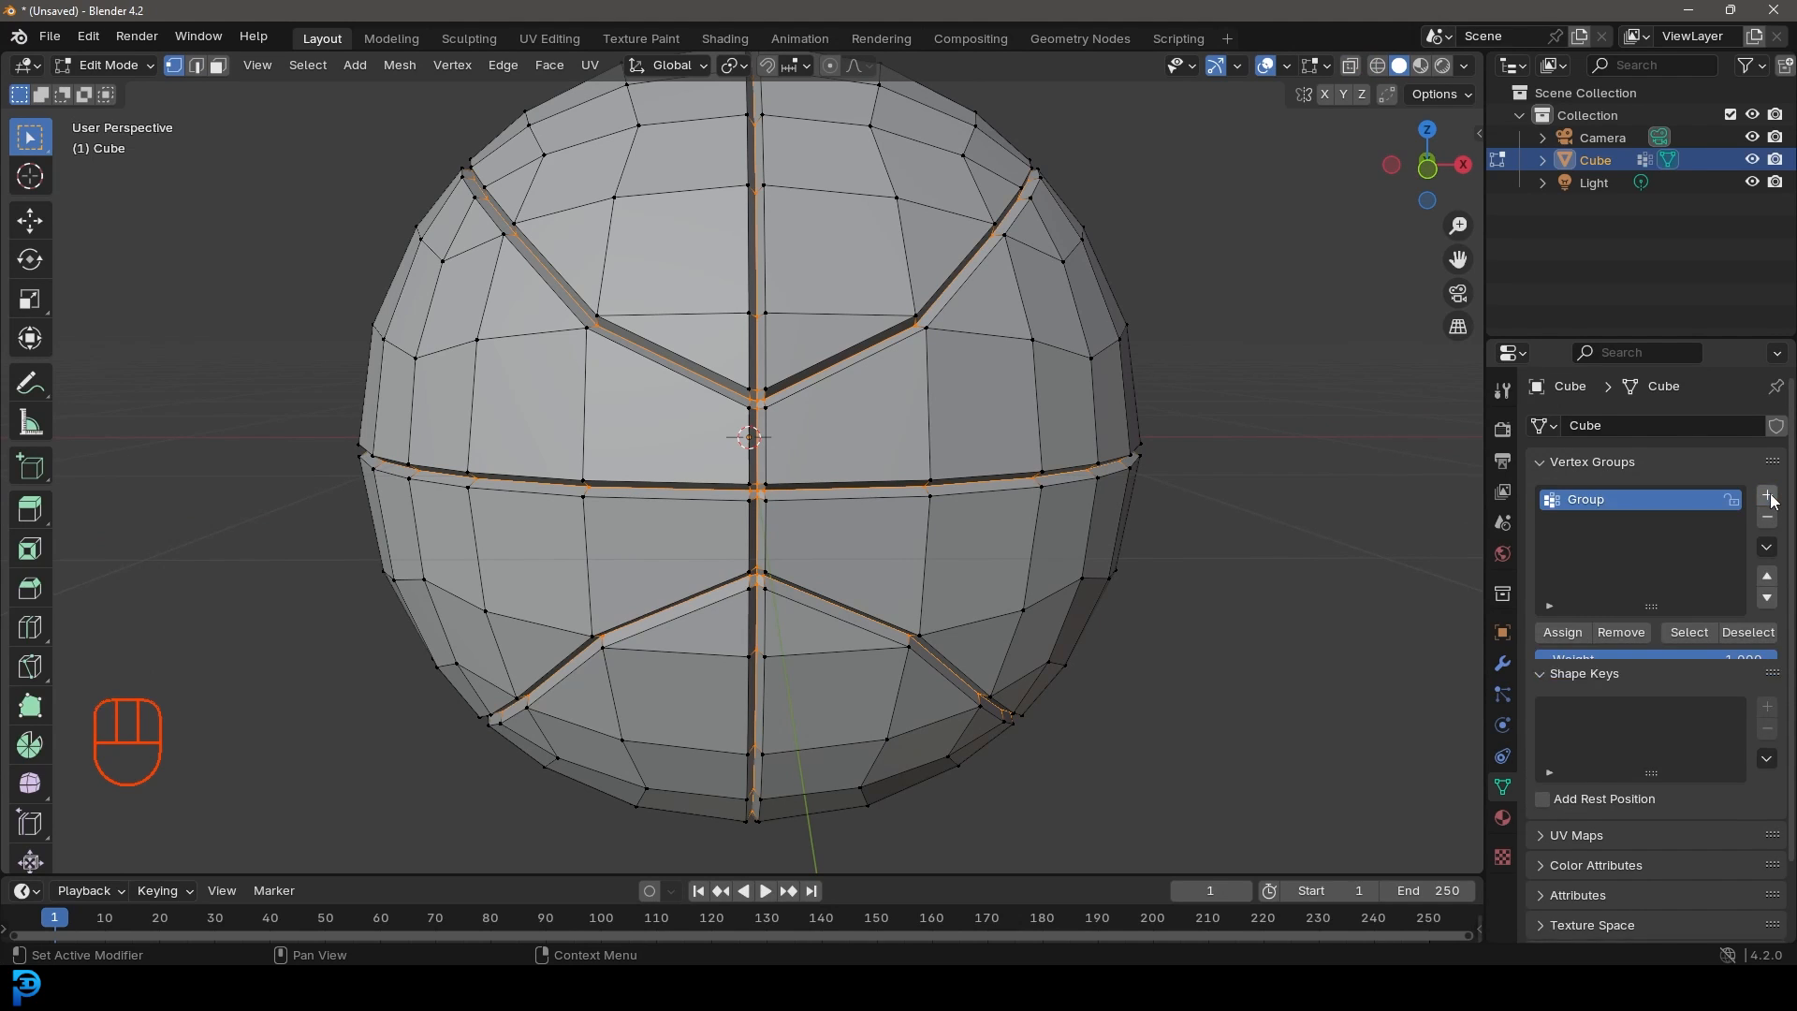
left_click(1573, 634)
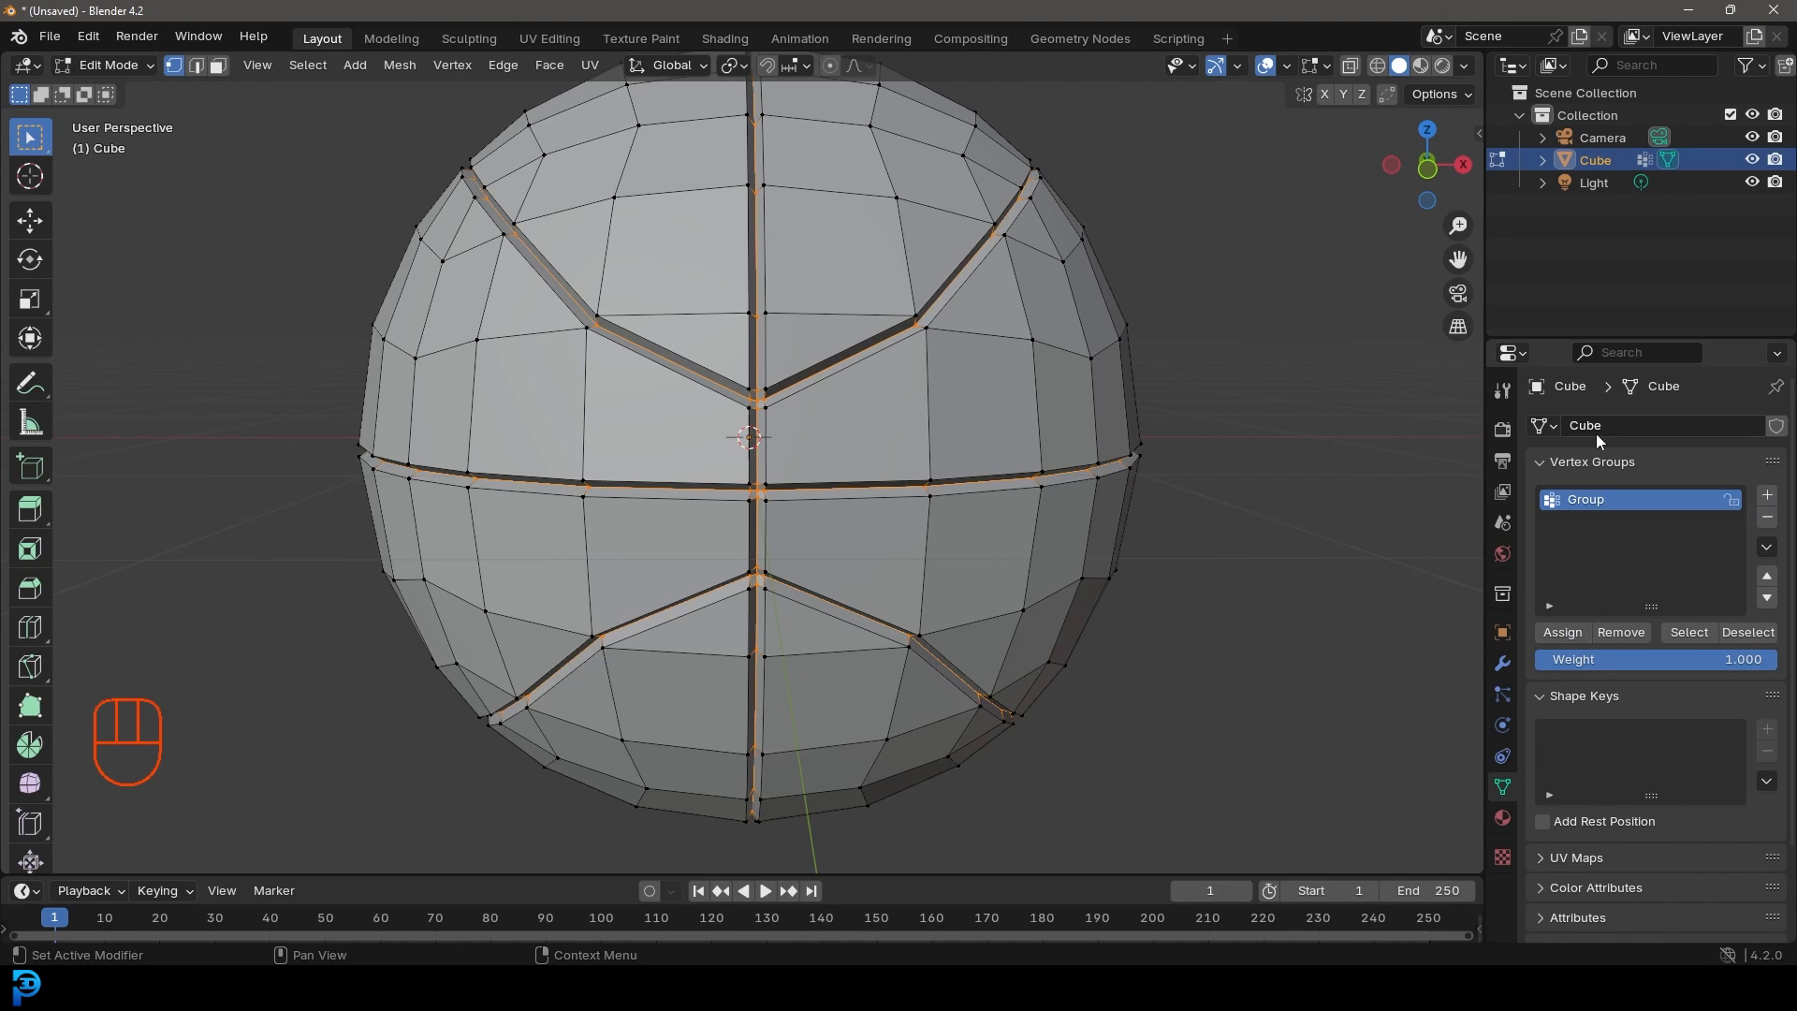
double_click(1594, 503)
type("groove")
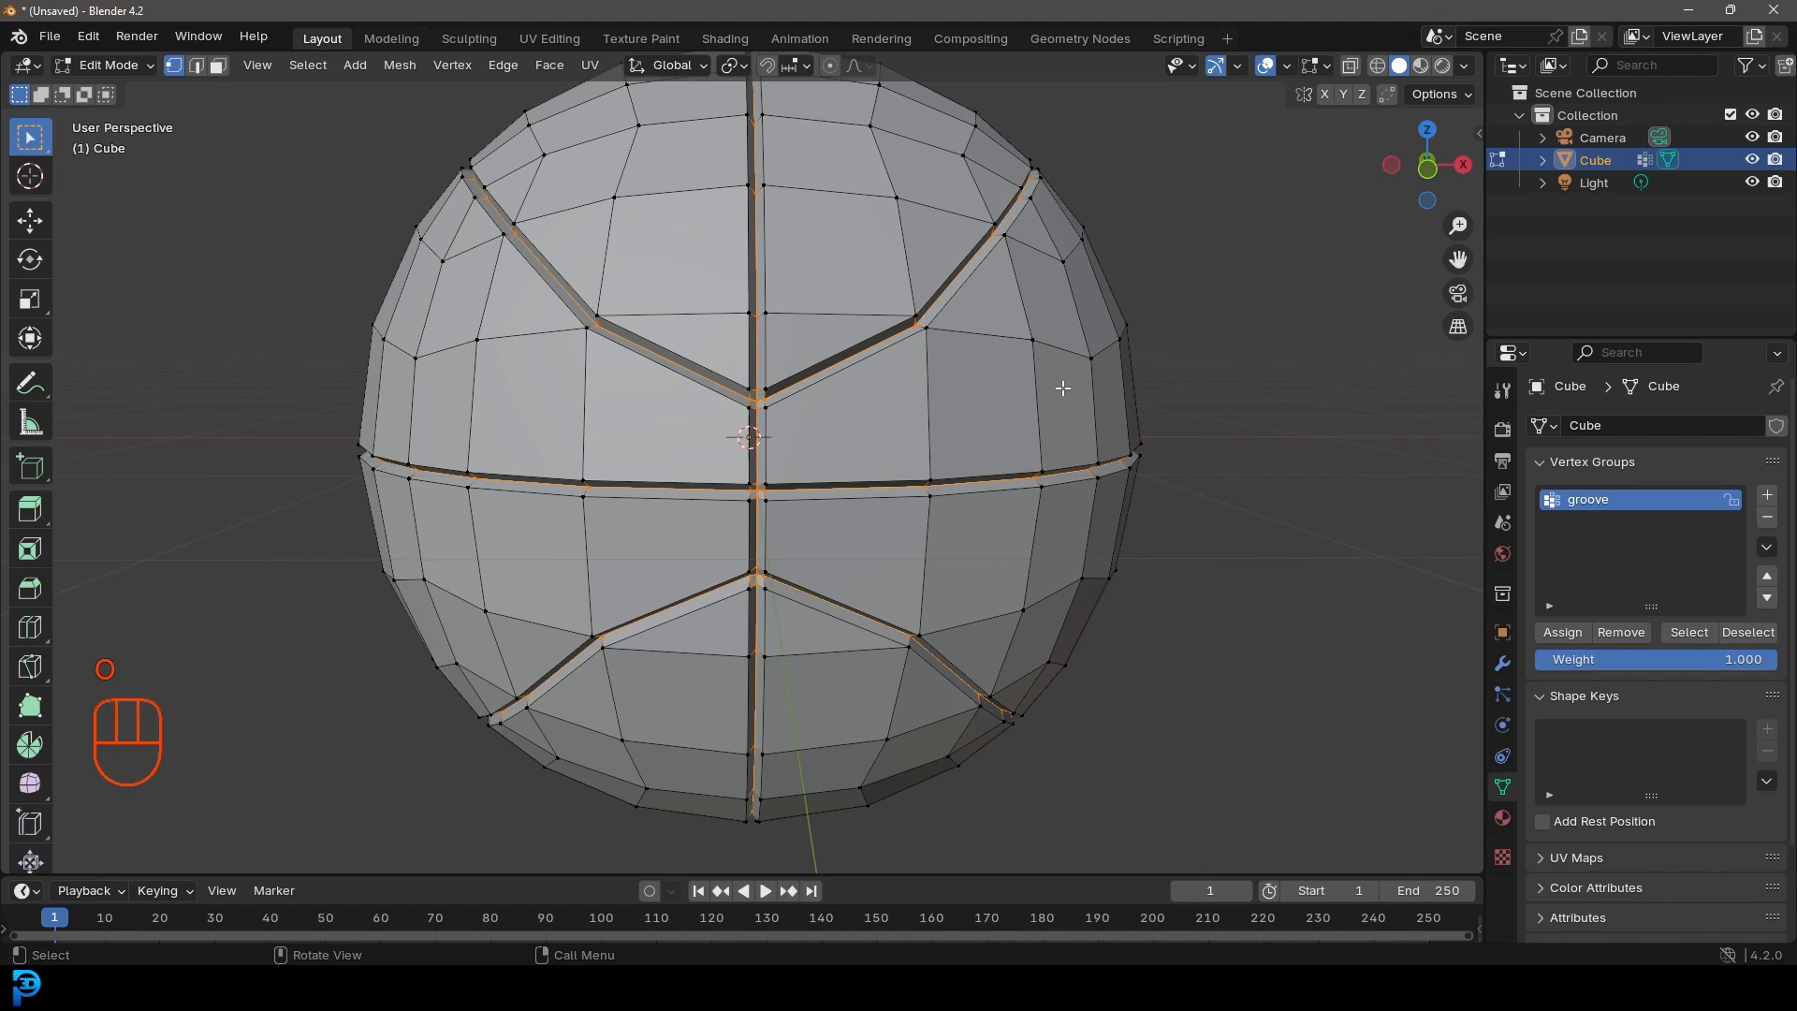
Step: Verify the groove group by deselecting and reselecting its vertices, then return to Object Mode
middle_click_drag(1067, 384, 958, 393)
key("alt+a")
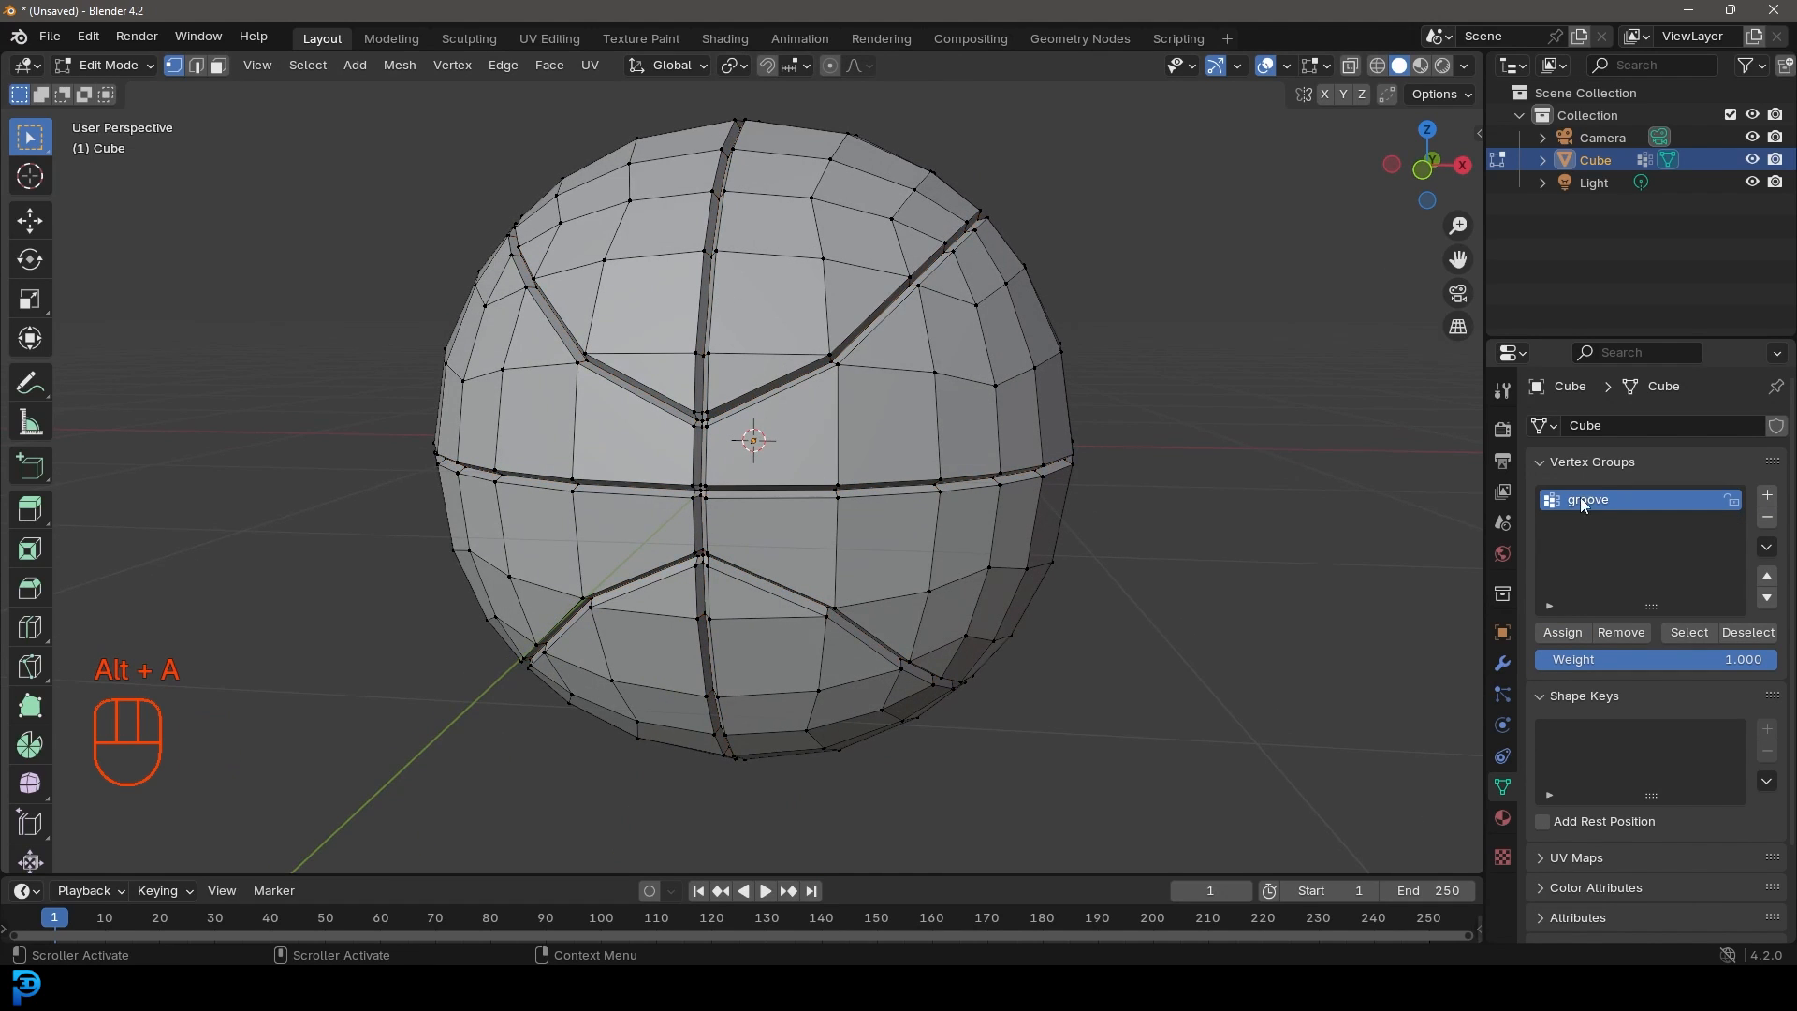
left_click(1689, 633)
scroll(1291, 538, "down", 1)
middle_click_drag(1099, 471, 1123, 469)
key("z")
left_click(889, 472)
key("z")
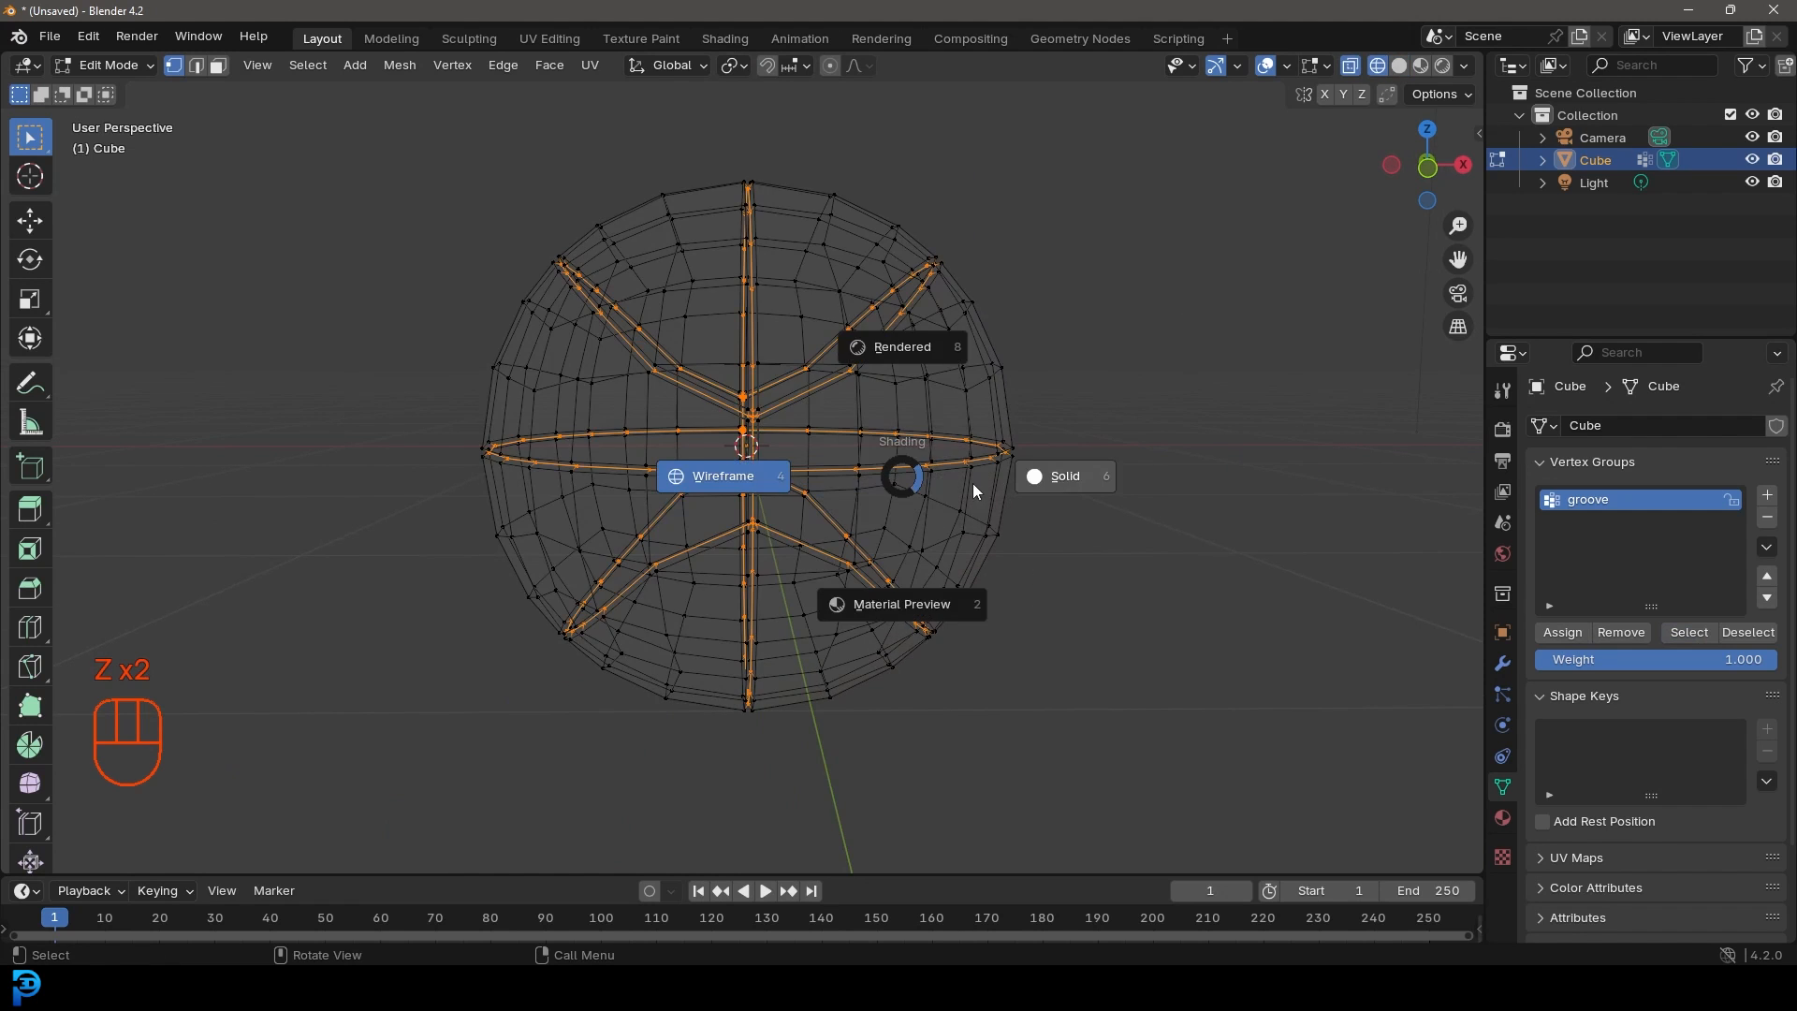
left_click(1047, 480)
middle_click_drag(856, 304, 689, 346)
key("Tab")
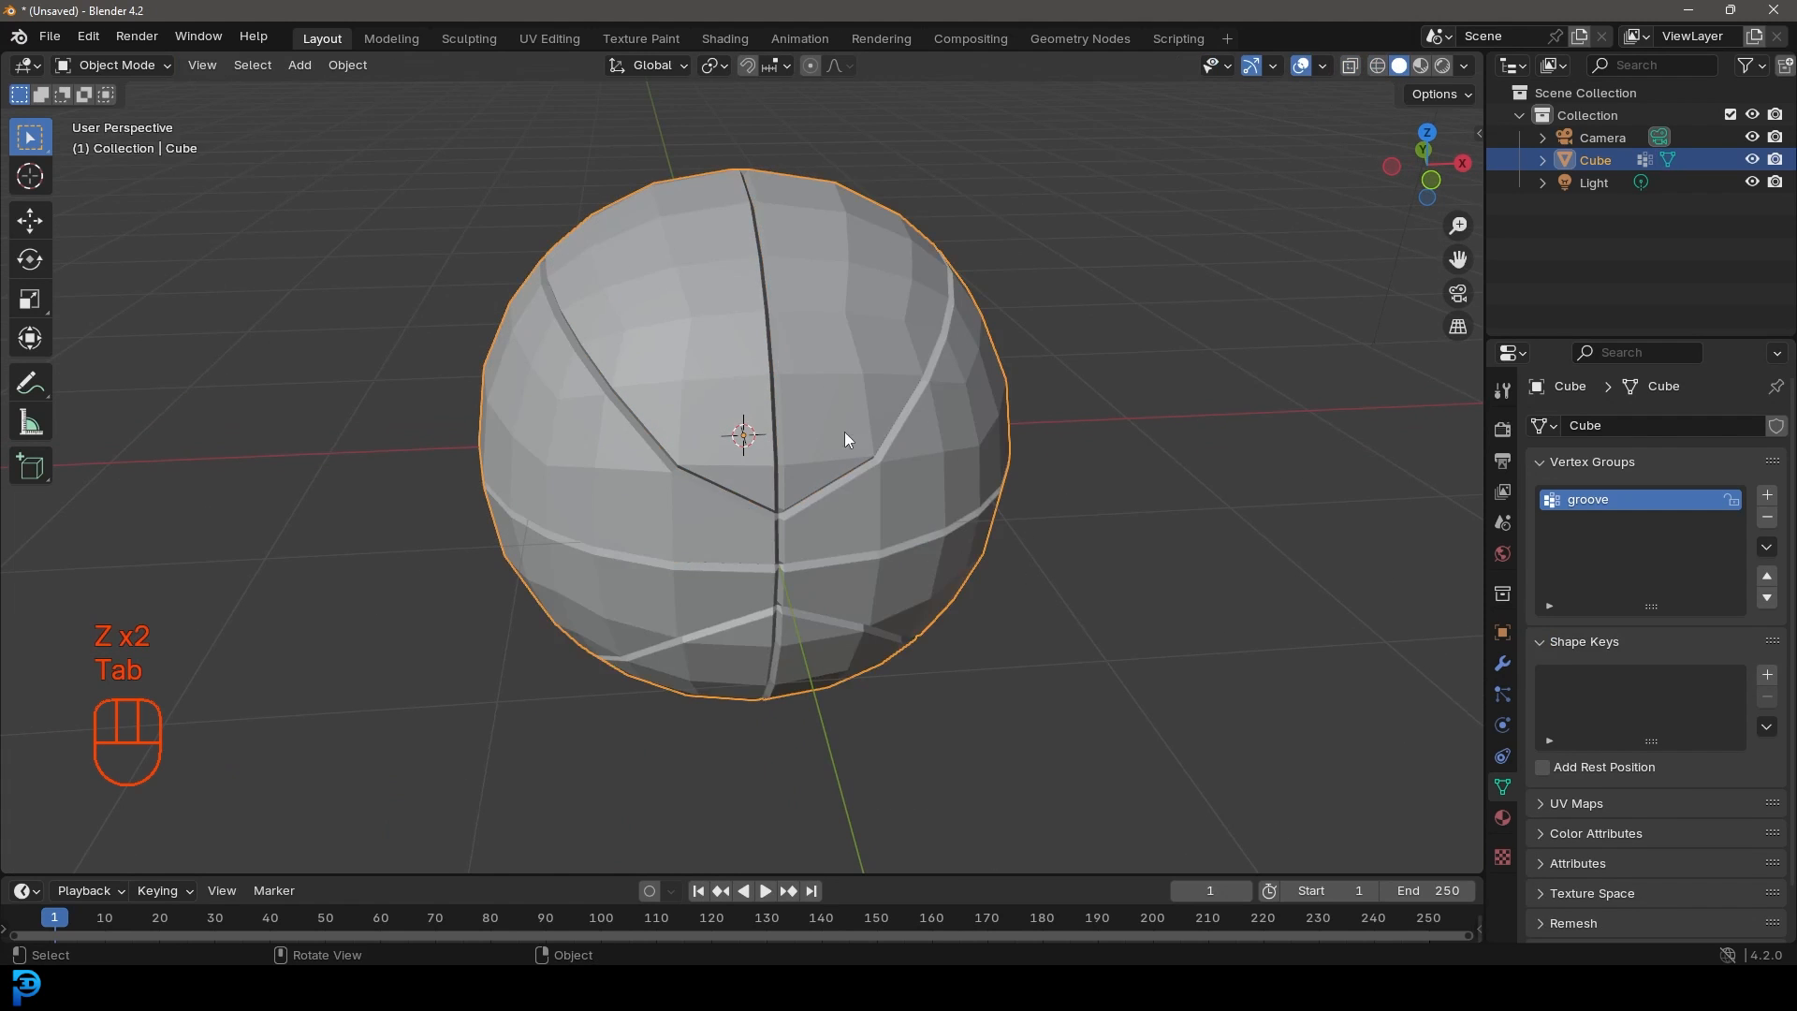
Step: Add a Subdivision Surface modifier to the ball with viewport level 2
middle_click_drag(850, 433, 898, 372)
left_click(1501, 665)
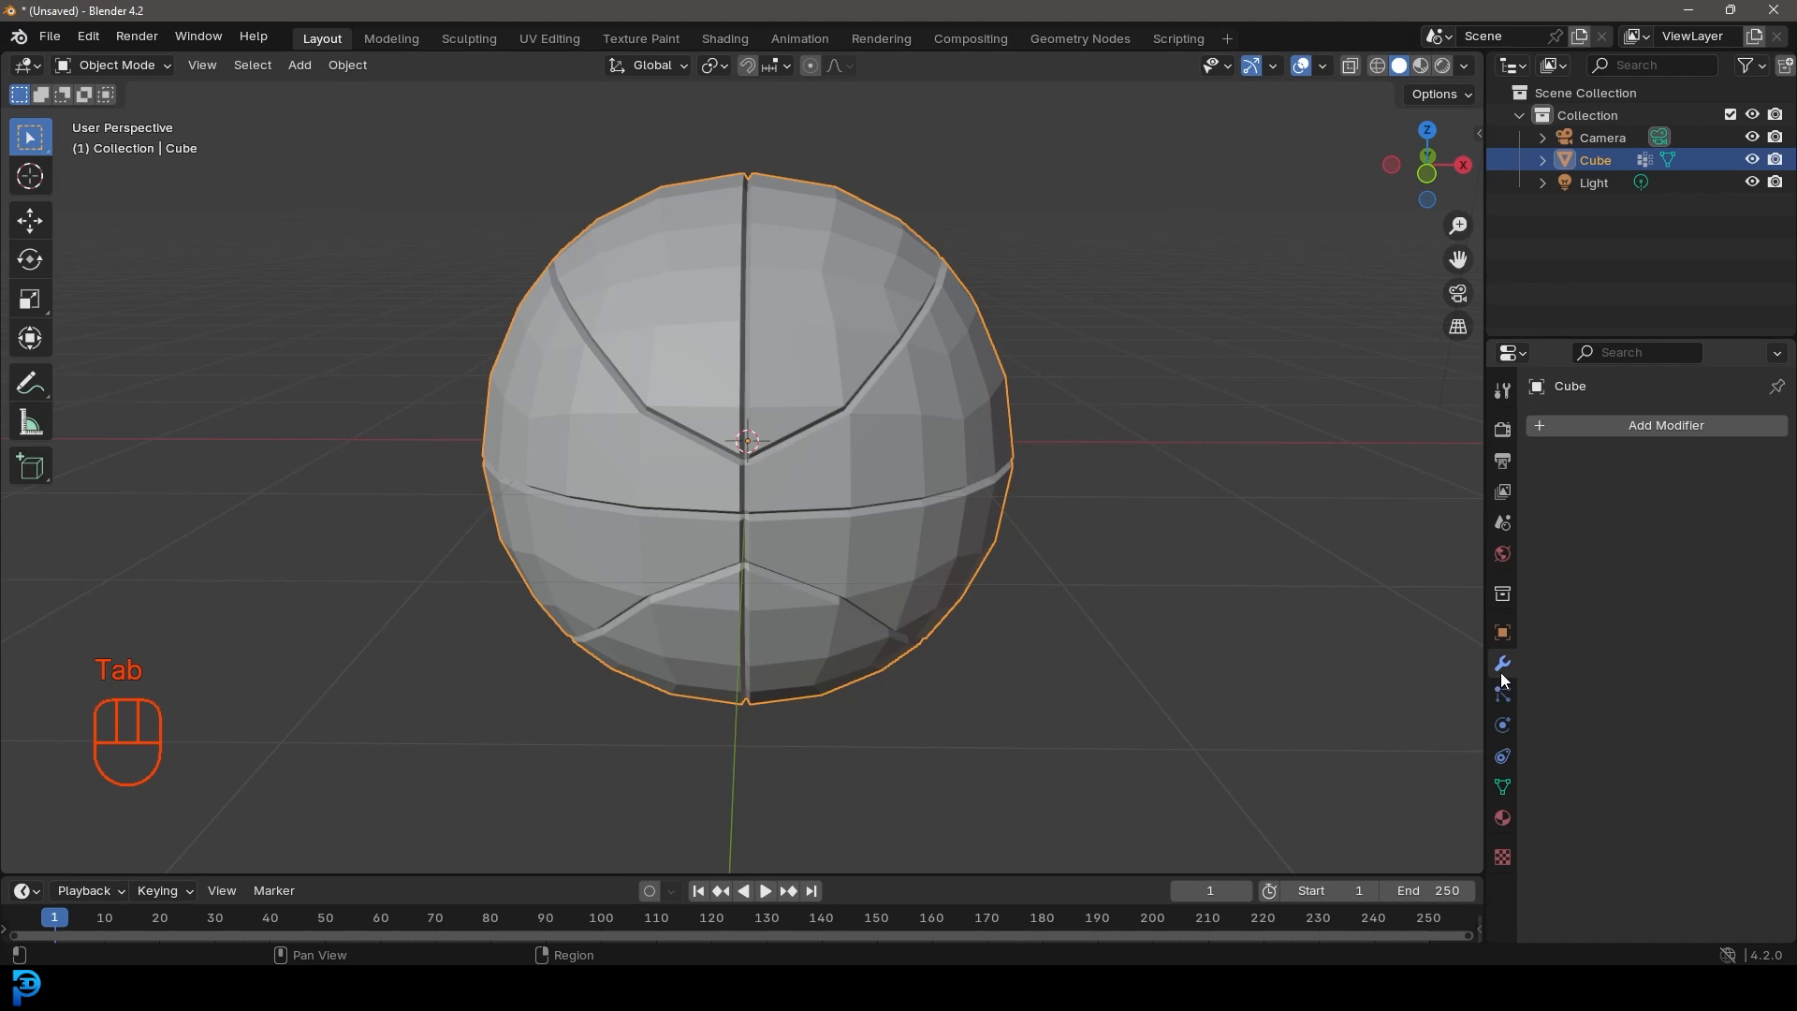
left_click(1662, 431)
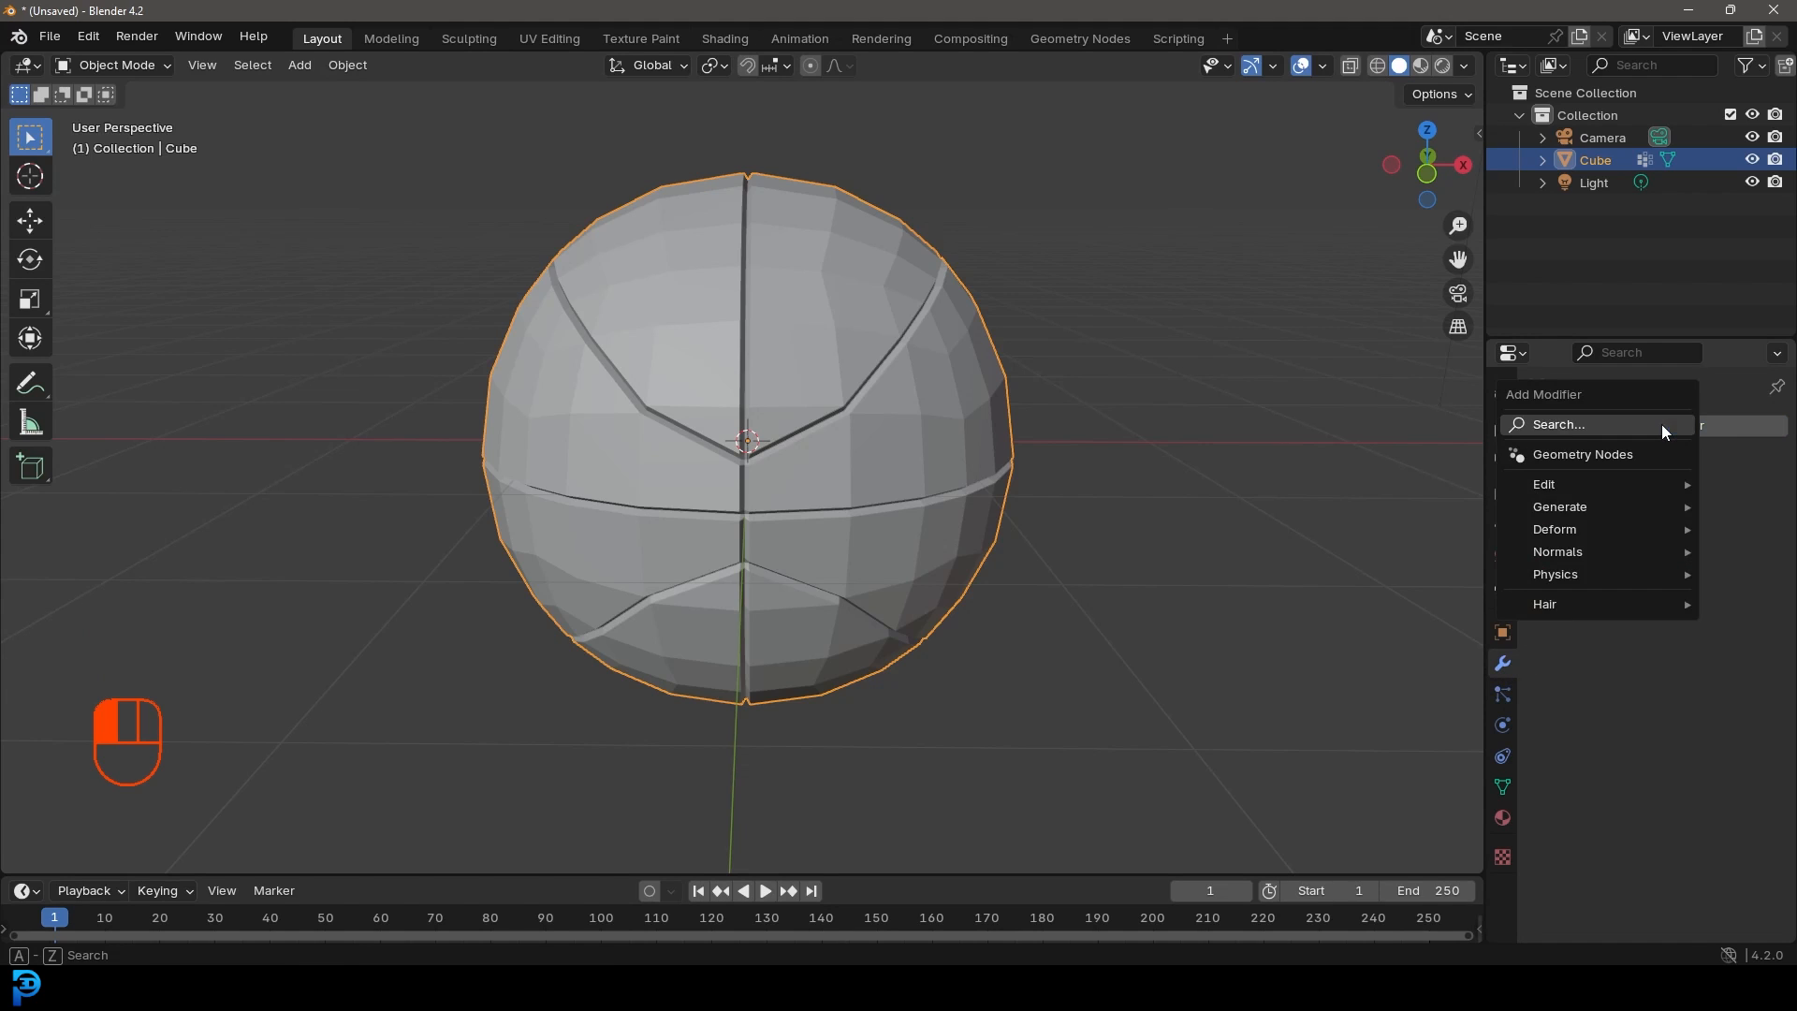
left_click(1593, 425)
type("sub")
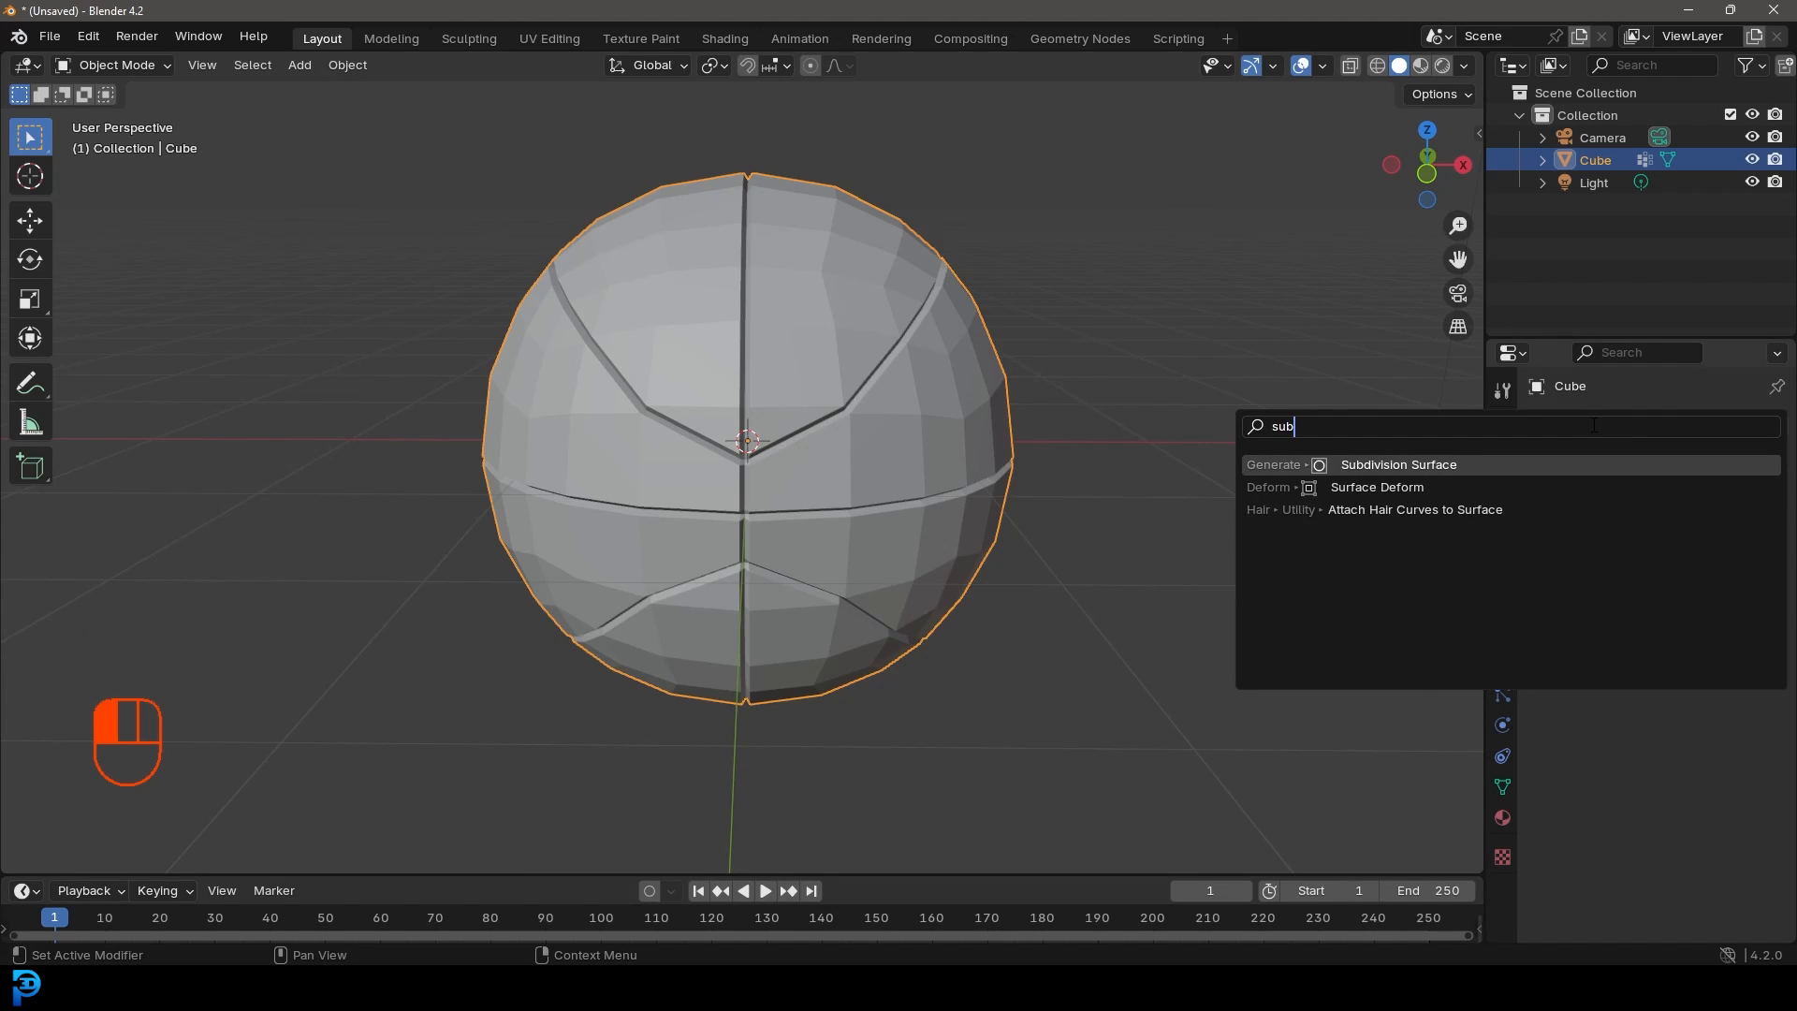
left_click(1429, 462)
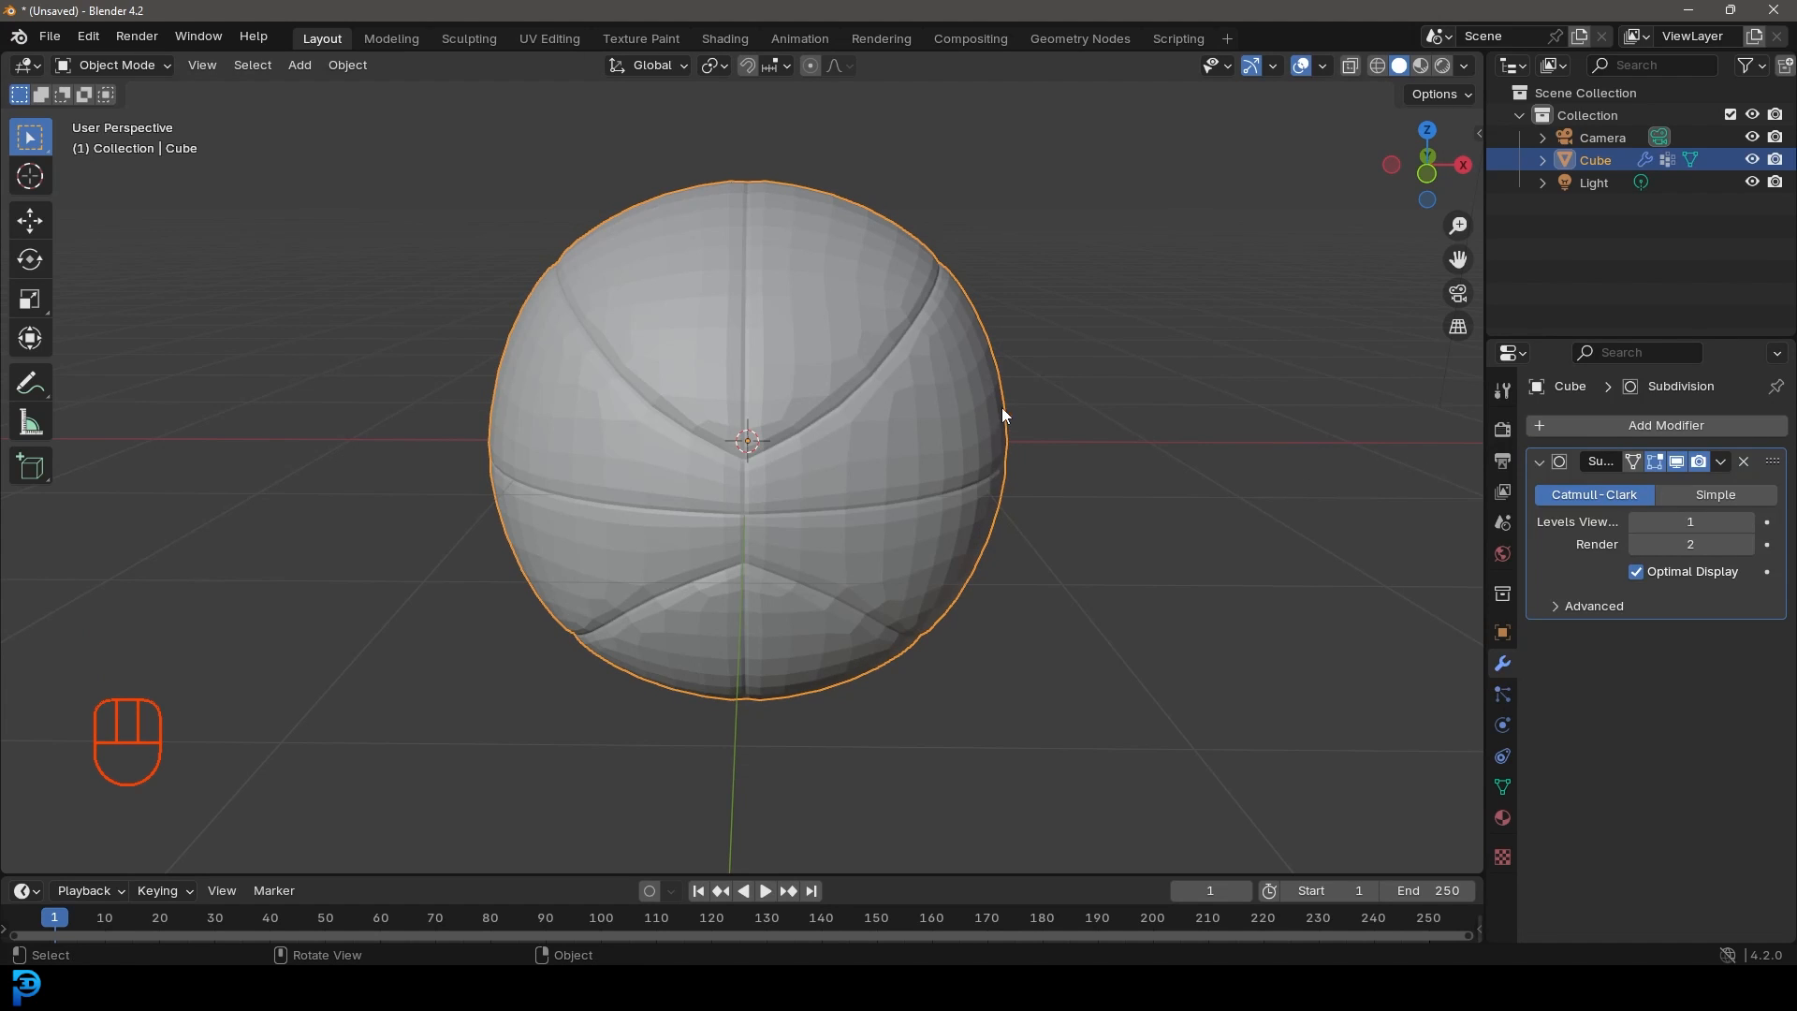
left_click(1742, 521)
scroll(945, 323, "up", 2)
Step: Shade the ball smooth and go back into Edit Mode to see the cage
right_click(823, 281)
left_click(805, 269)
scroll(855, 454, "down", 3)
mouse_move(855, 454)
middle_mouse_down()
mouse_move(927, 410)
mouse_move(834, 453)
middle_mouse_up()
scroll(834, 453, "up", 3)
key("Tab")
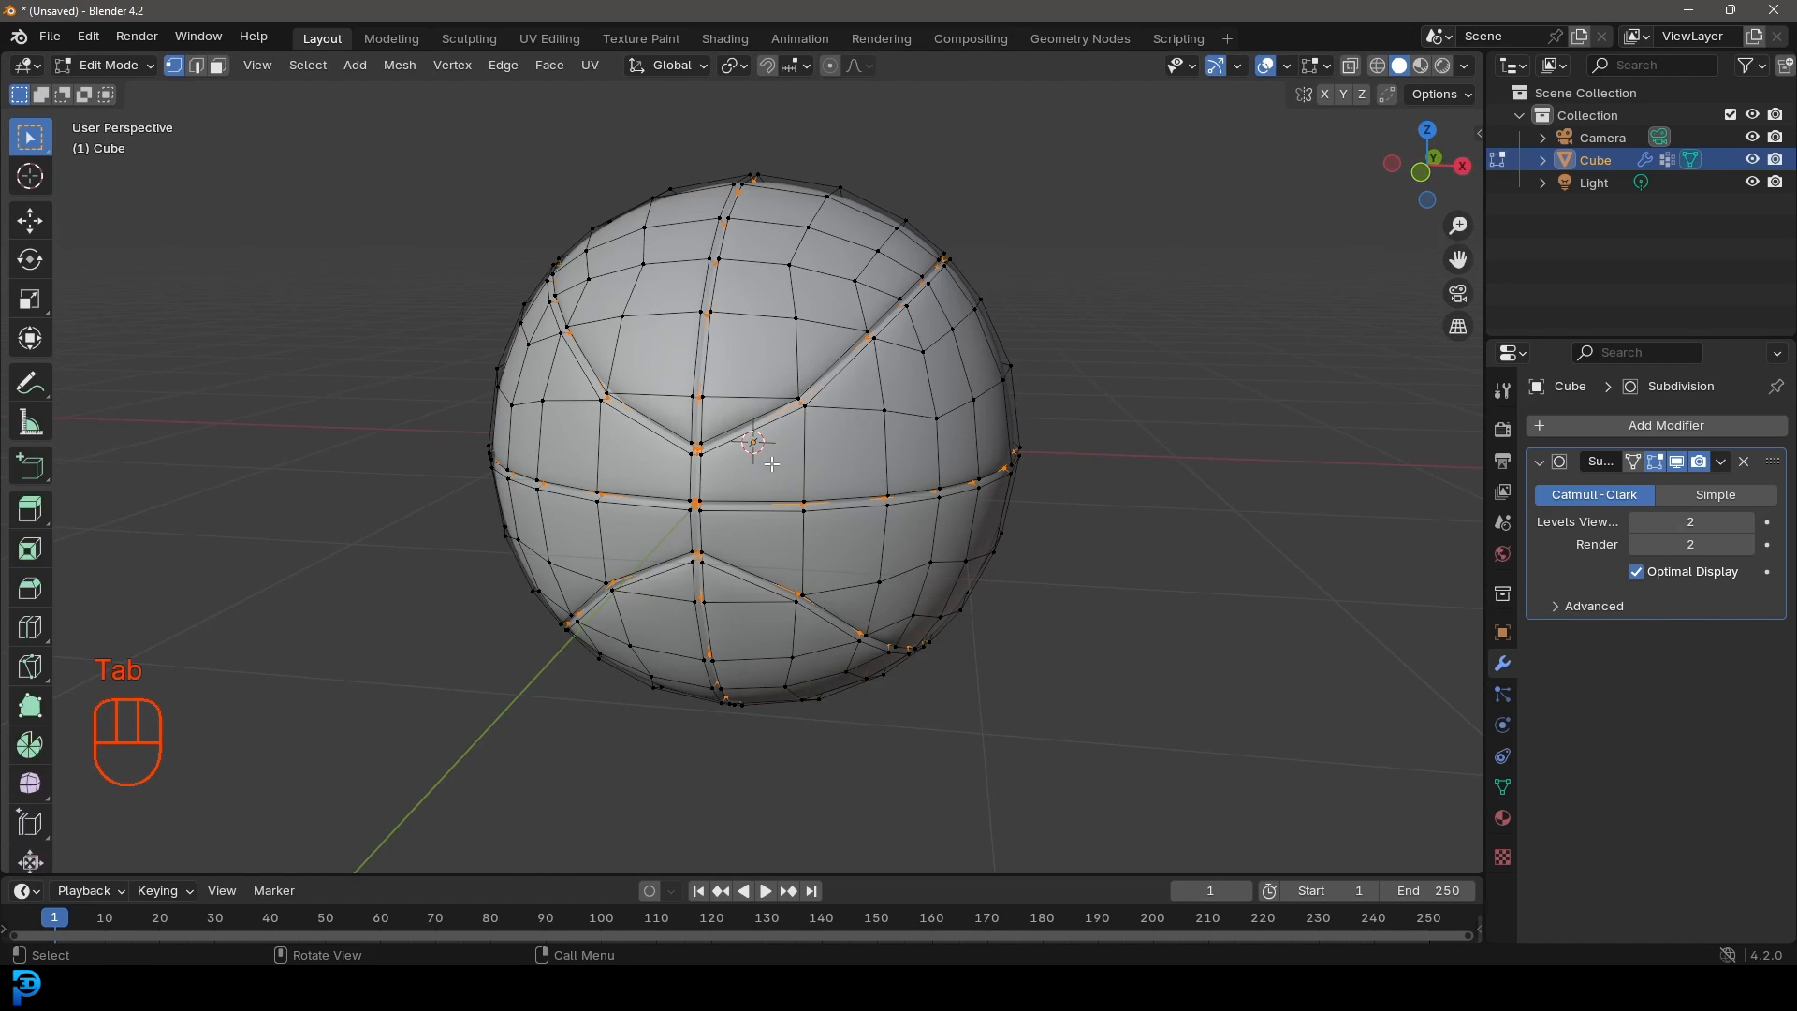
Step: Box-select the vertices at the centre seam crossing from the front wireframe view
key("KP_1")
key("z")
left_click(718, 494)
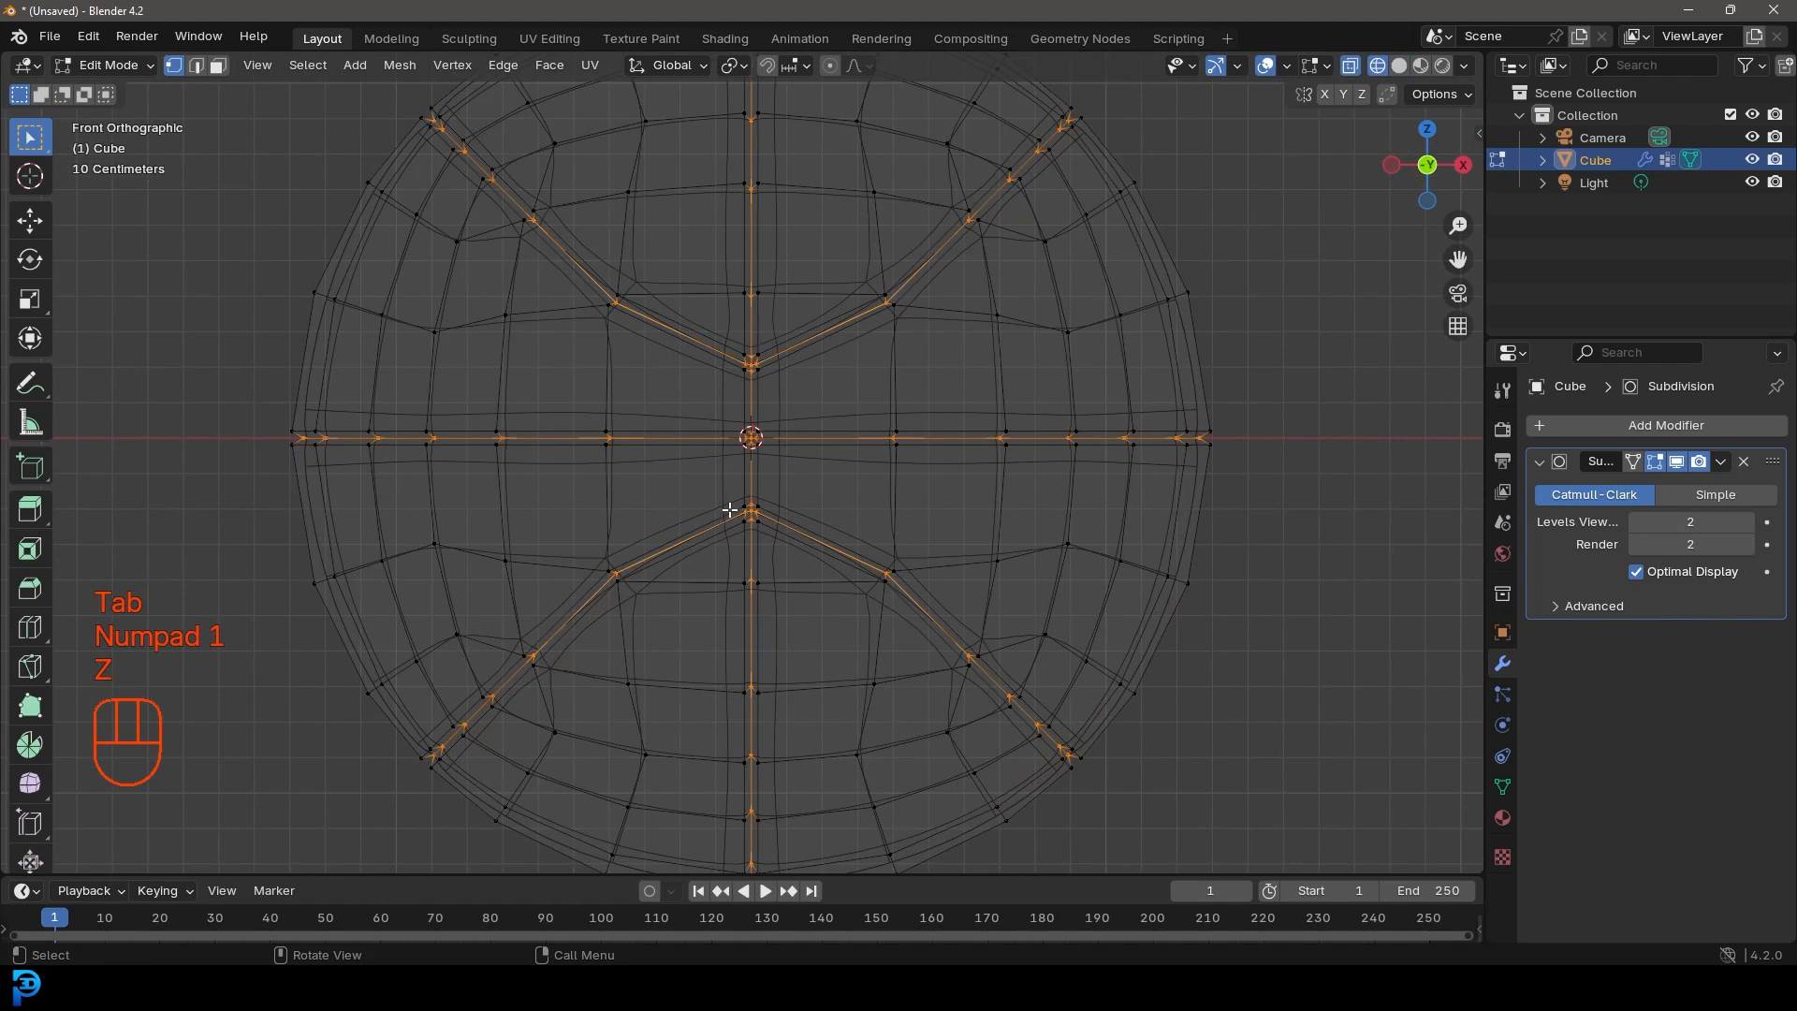
left_click_drag(718, 545, 783, 335)
key("z")
left_click(920, 439)
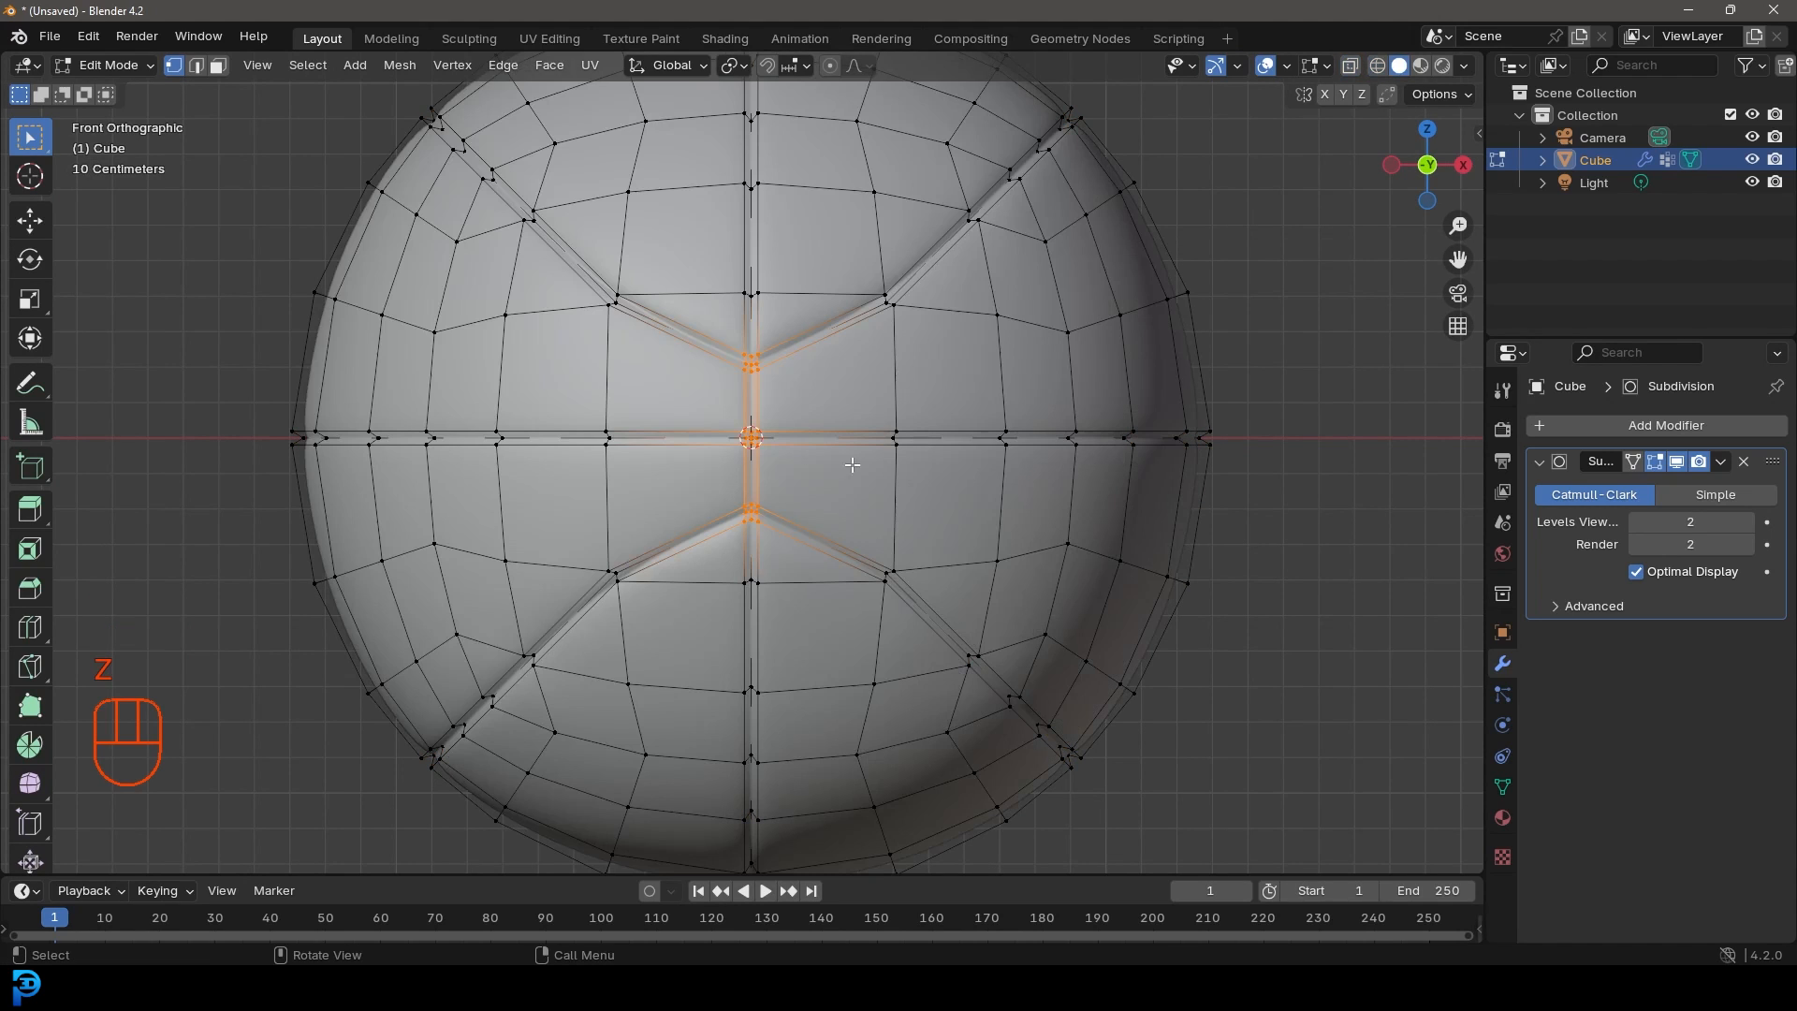
Step: Scale the centre vertices 1.4859 along Z with proportional editing, then turn proportional editing off
left_click(831, 64)
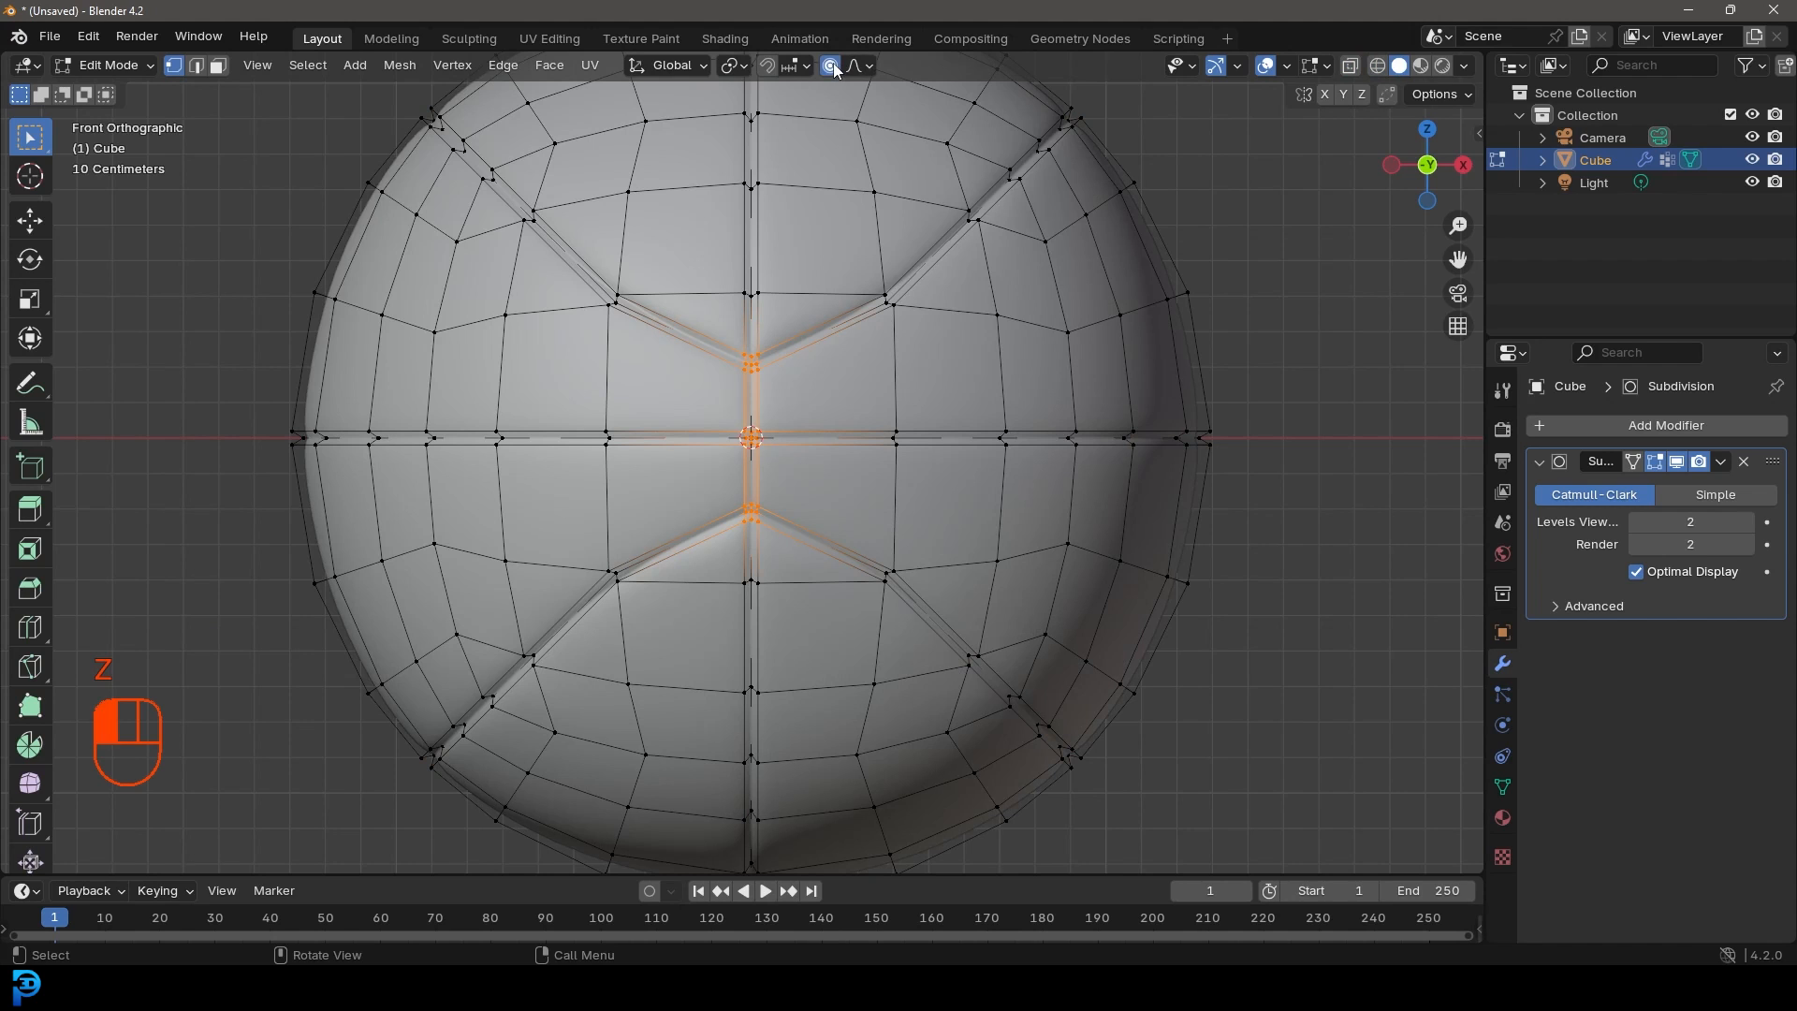
key("s")
key("z")
scroll(828, 636, "up", 10)
scroll(839, 655, "up", 5)
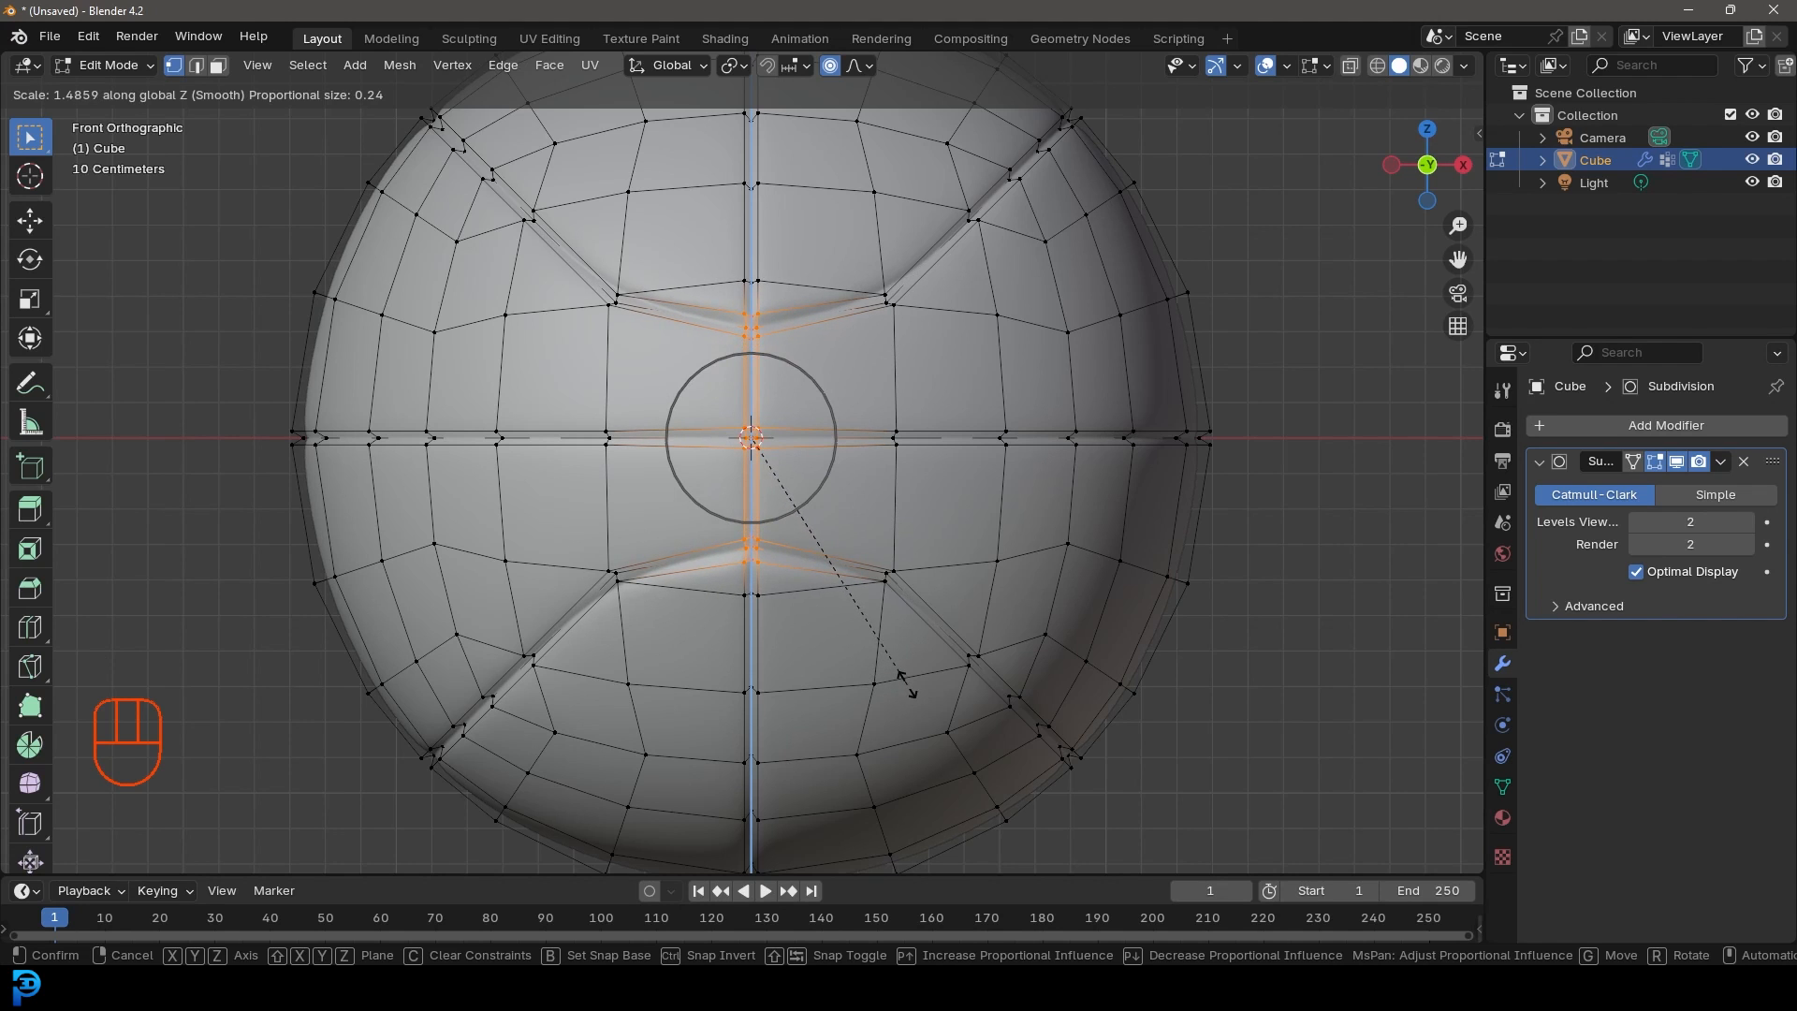
left_click(900, 683)
scroll(880, 577, "down", 7)
key("Tab")
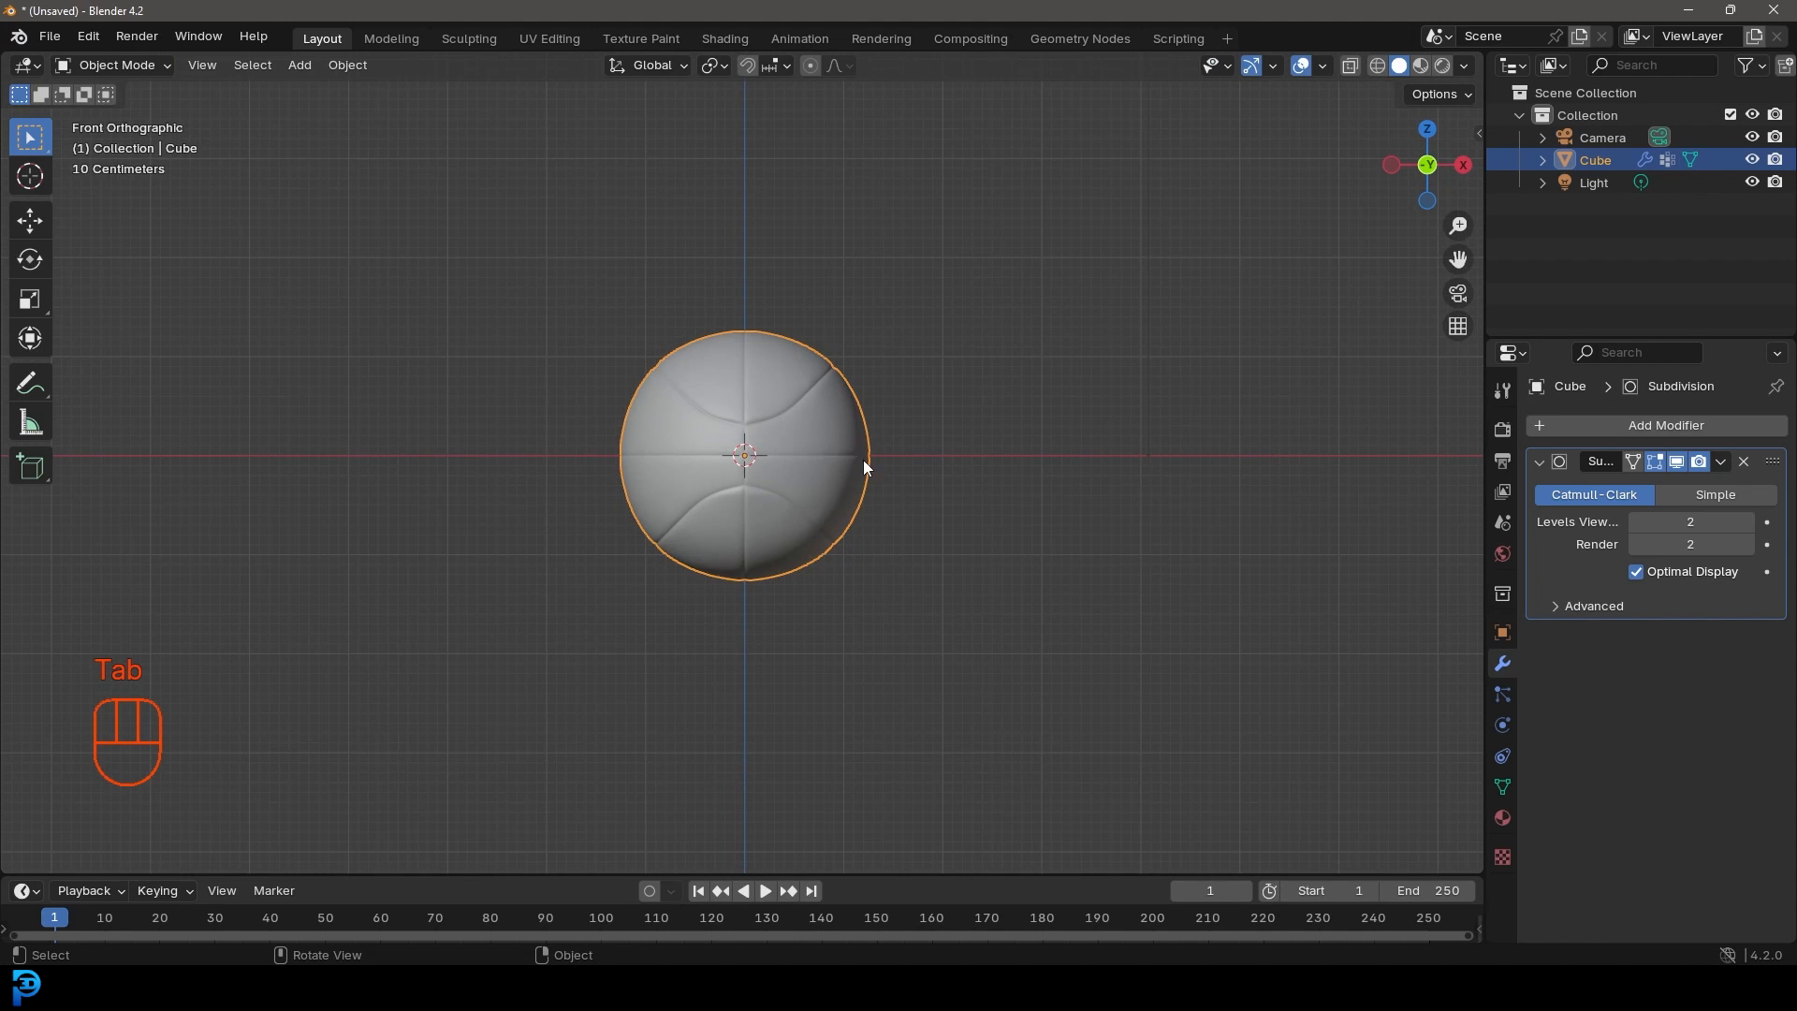
scroll(843, 448, "up", 4)
middle_click_drag(690, 393, 816, 177)
key("Tab")
left_click(830, 65)
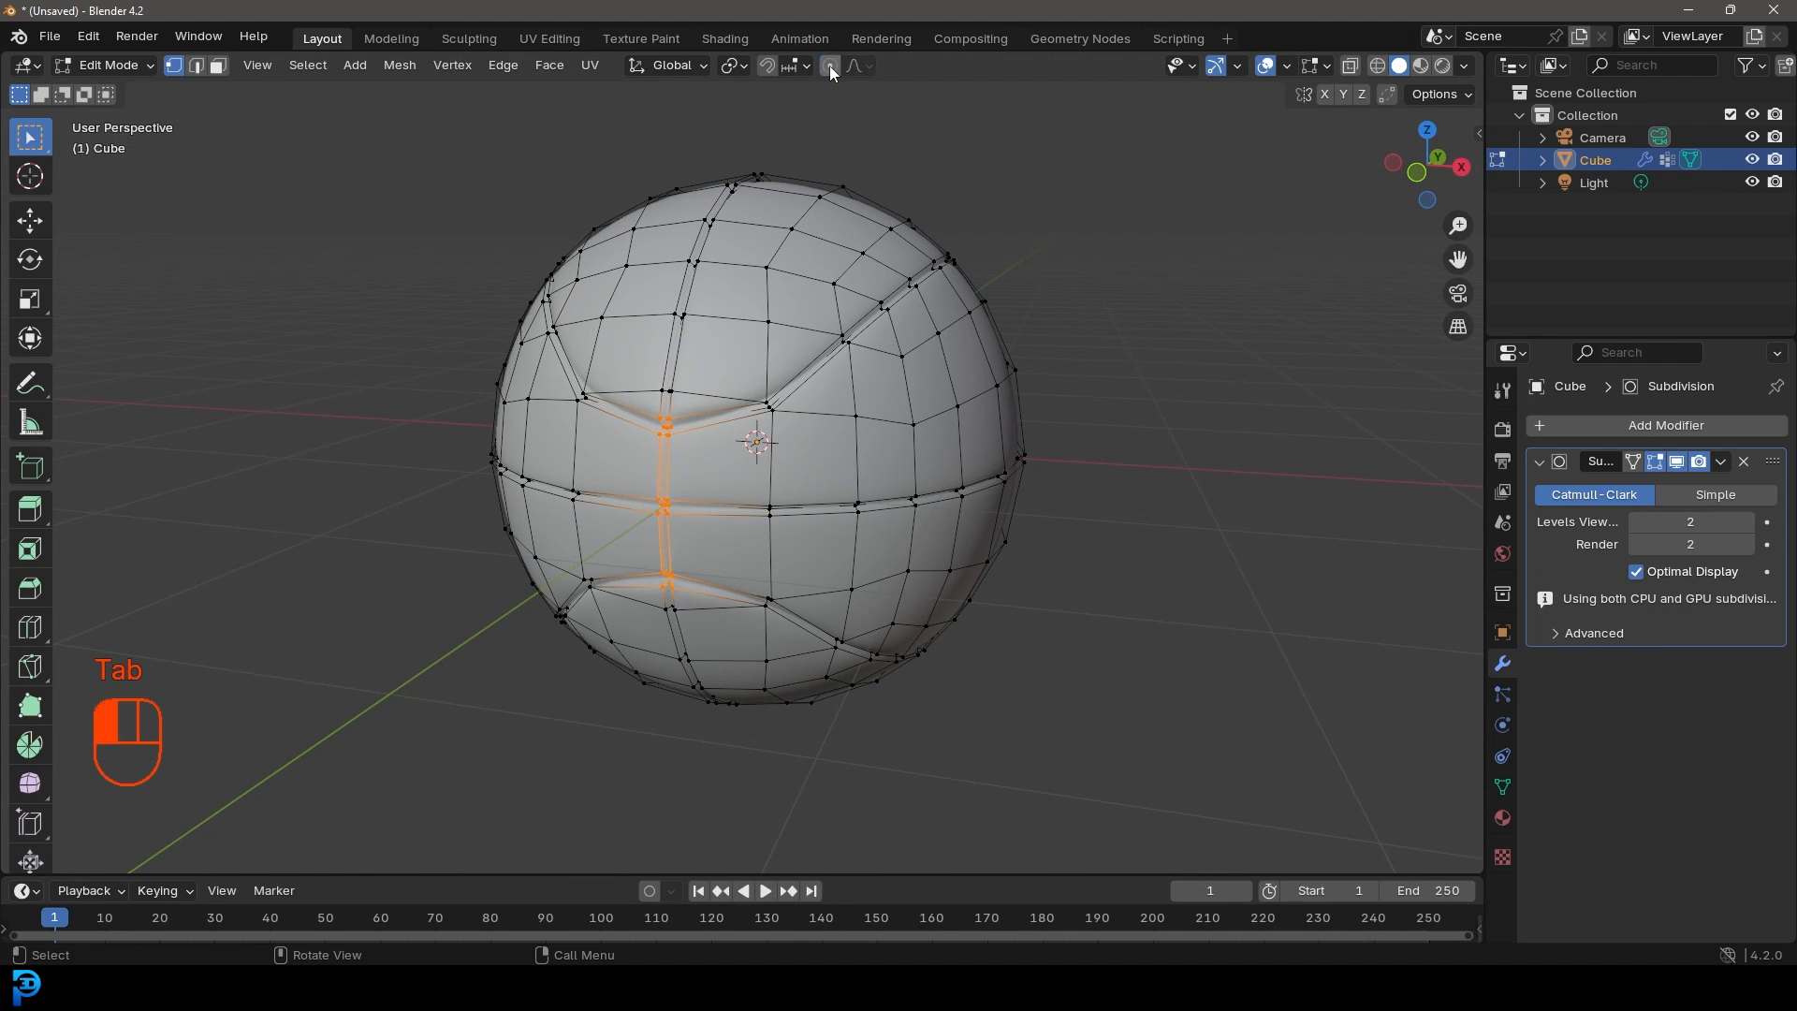
Step: In edge select mode, deselect all and select the edges of the groove vertex group
left_click(198, 70)
mouse_move(920, 515)
middle_mouse_down()
mouse_move(960, 511)
mouse_move(922, 506)
middle_mouse_up()
key("alt+a")
scroll(960, 511, "up", 1, "alt")
scroll(961, 511, "up", 1)
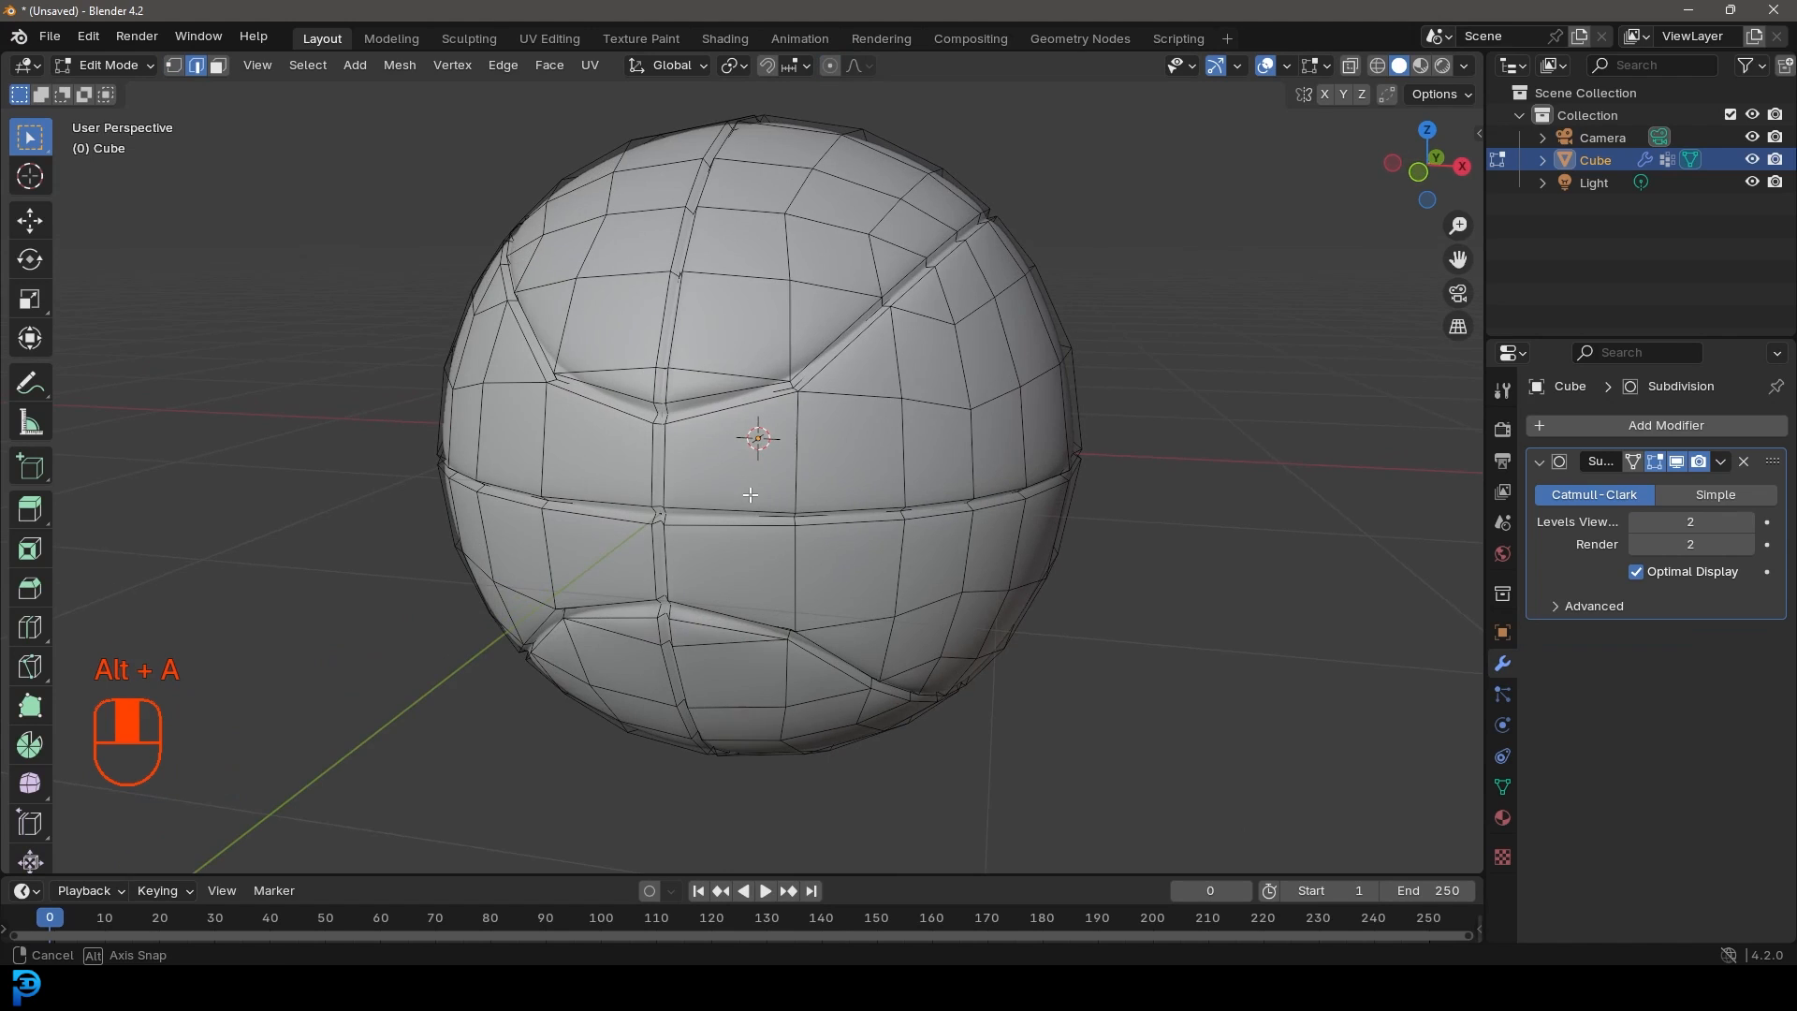
left_click(1502, 787)
left_click(1690, 632)
key("z")
left_click(792, 430)
key("z")
left_click(1075, 449)
scroll(1076, 458, "up", 3)
Step: Bevel the groove edges with 2 segments at about 0.021 m and check the smoothed result
key("ctrl+b")
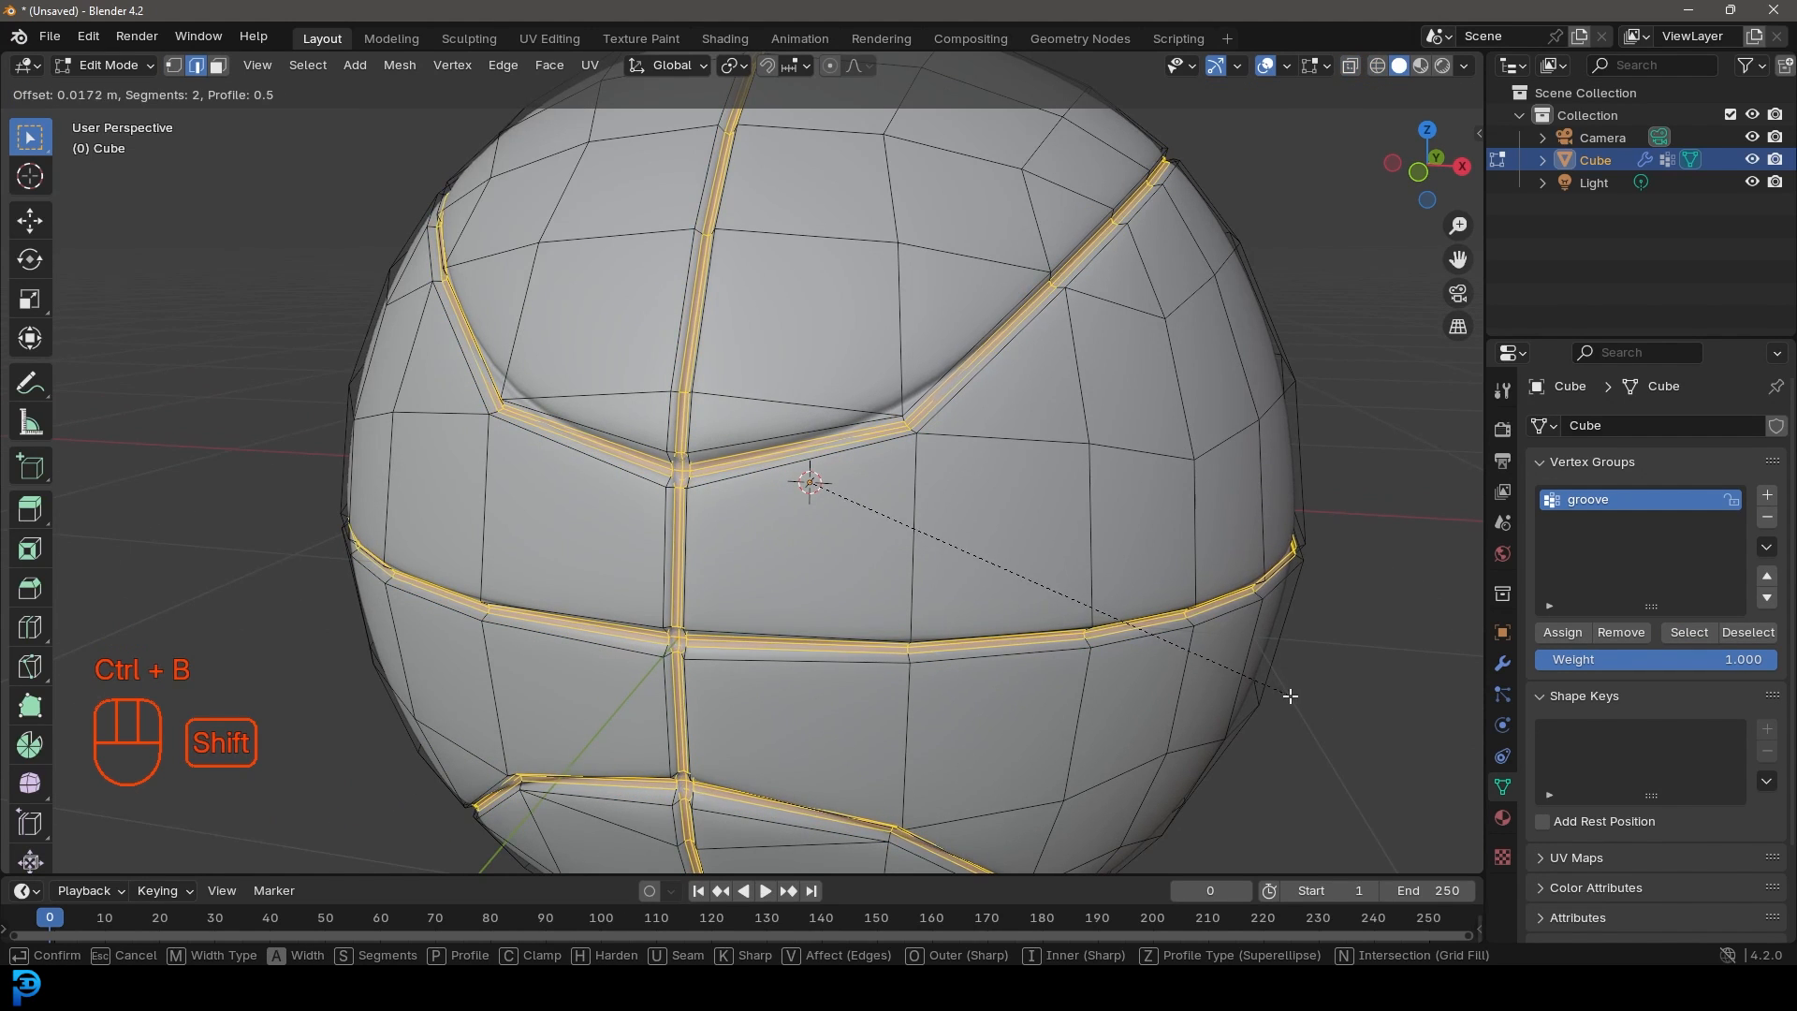
scroll(1296, 698, "down", 1, "shift")
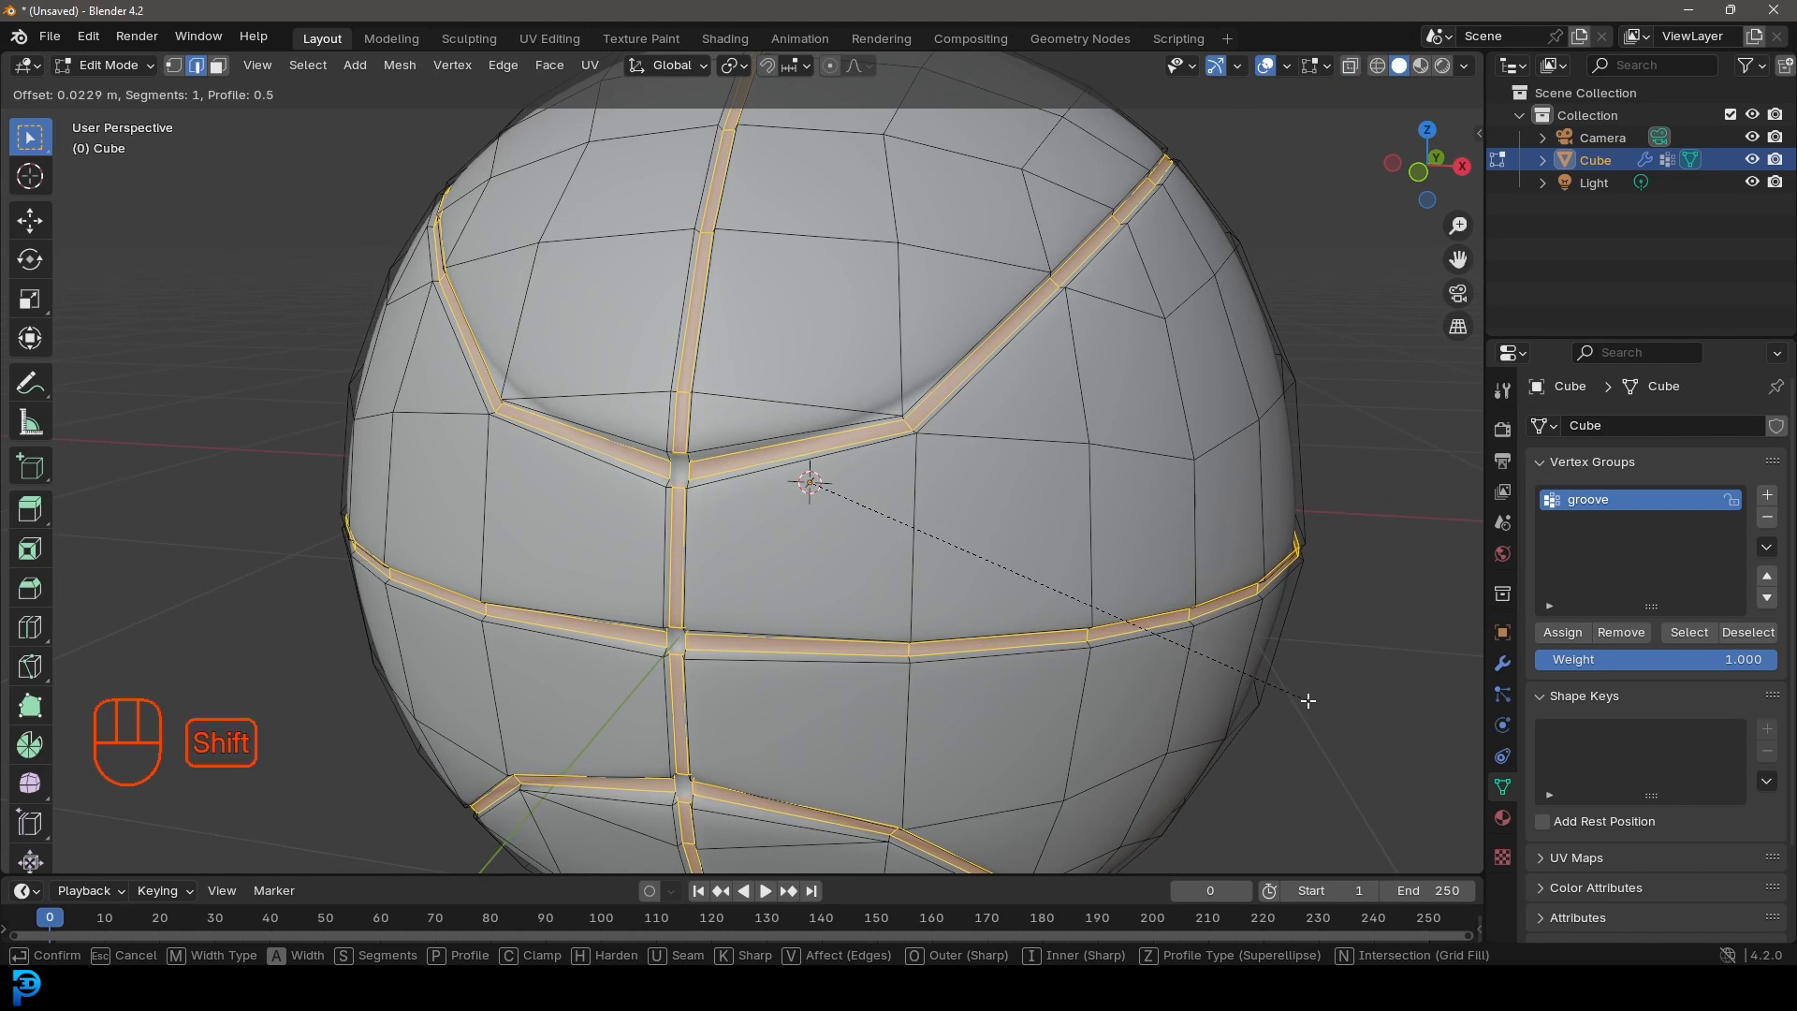
scroll(1302, 697, "up", 1, "shift")
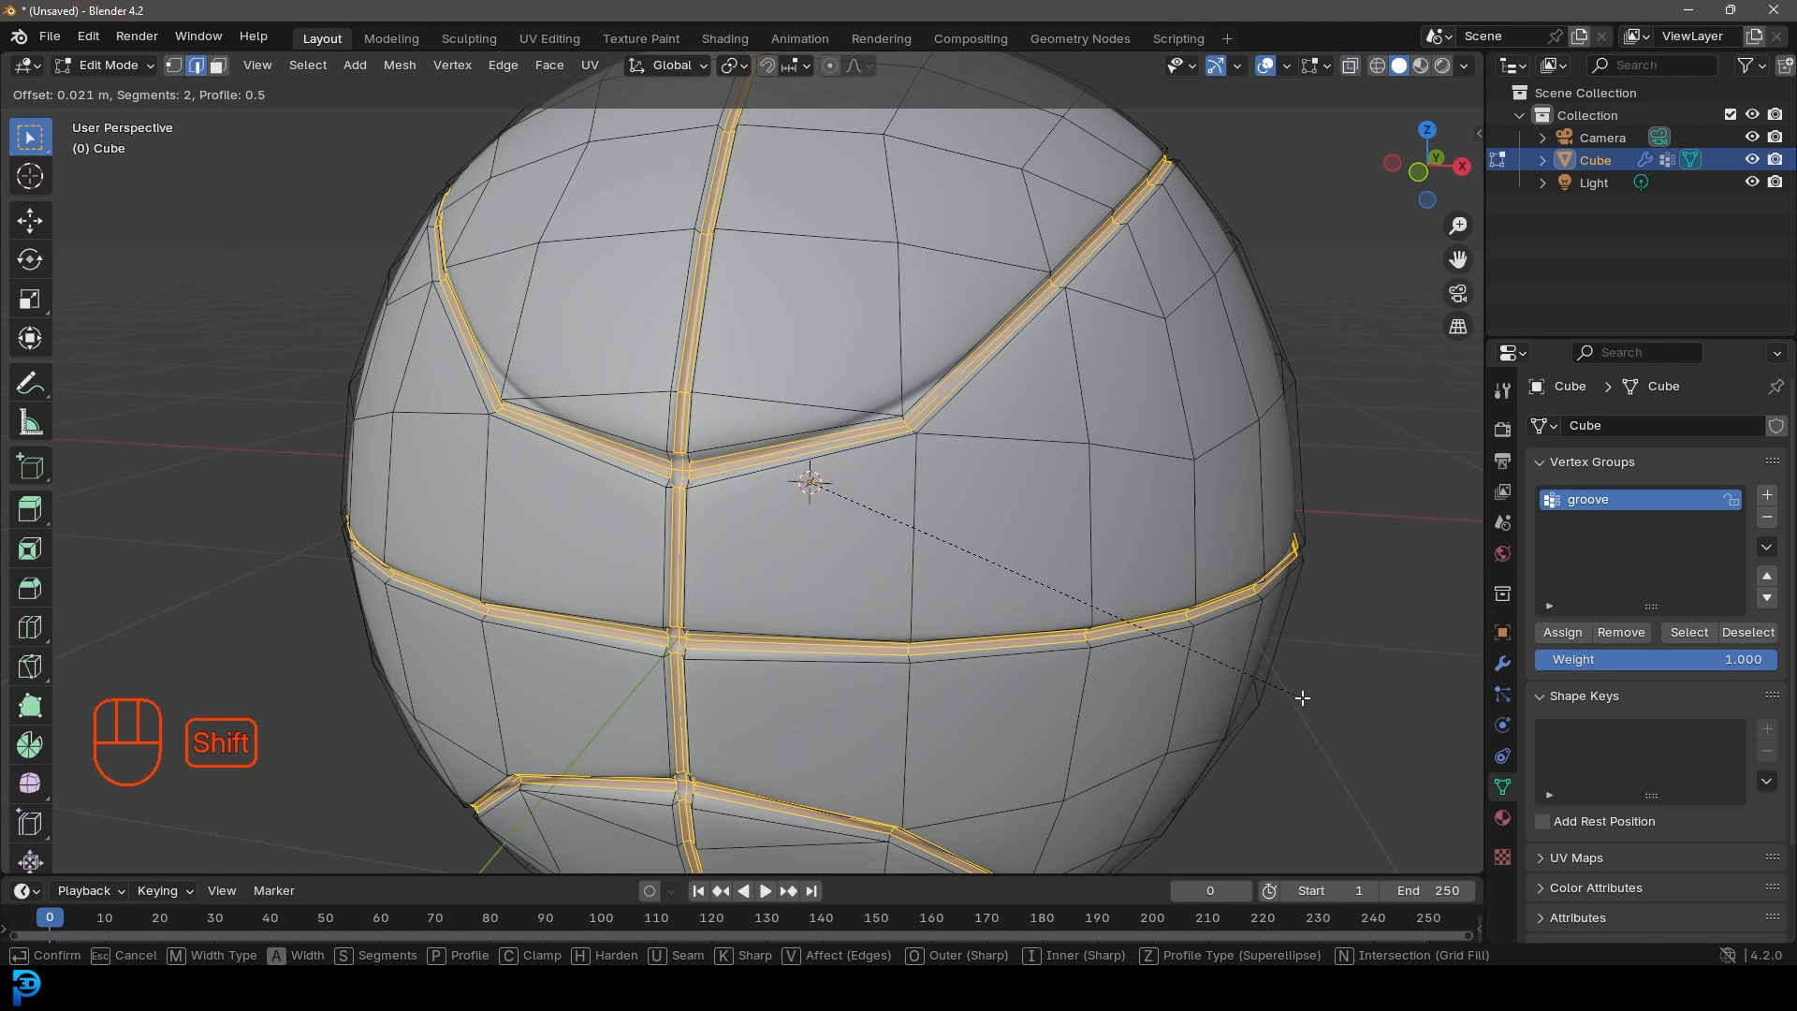
left_click(1302, 697)
scroll(930, 630, "down", 4)
middle_click_drag(930, 630, 963, 591)
key("Tab")
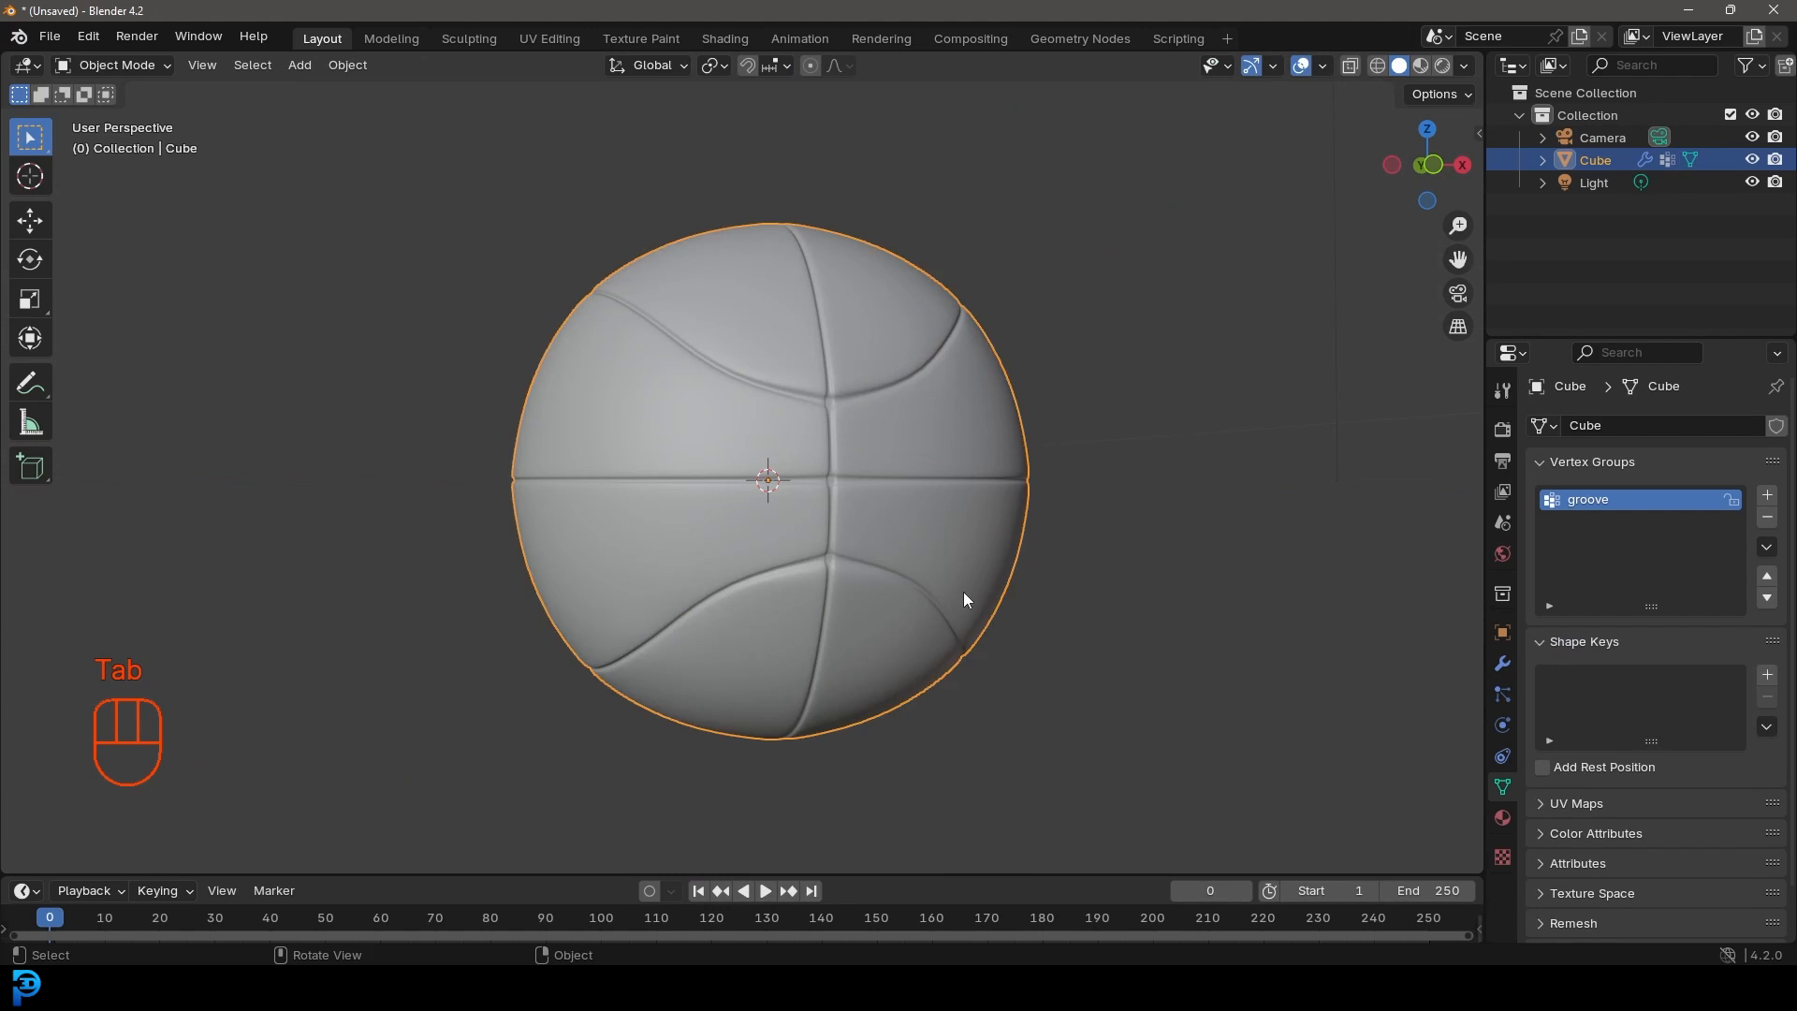
key("Tab")
scroll(963, 592, "up", 3)
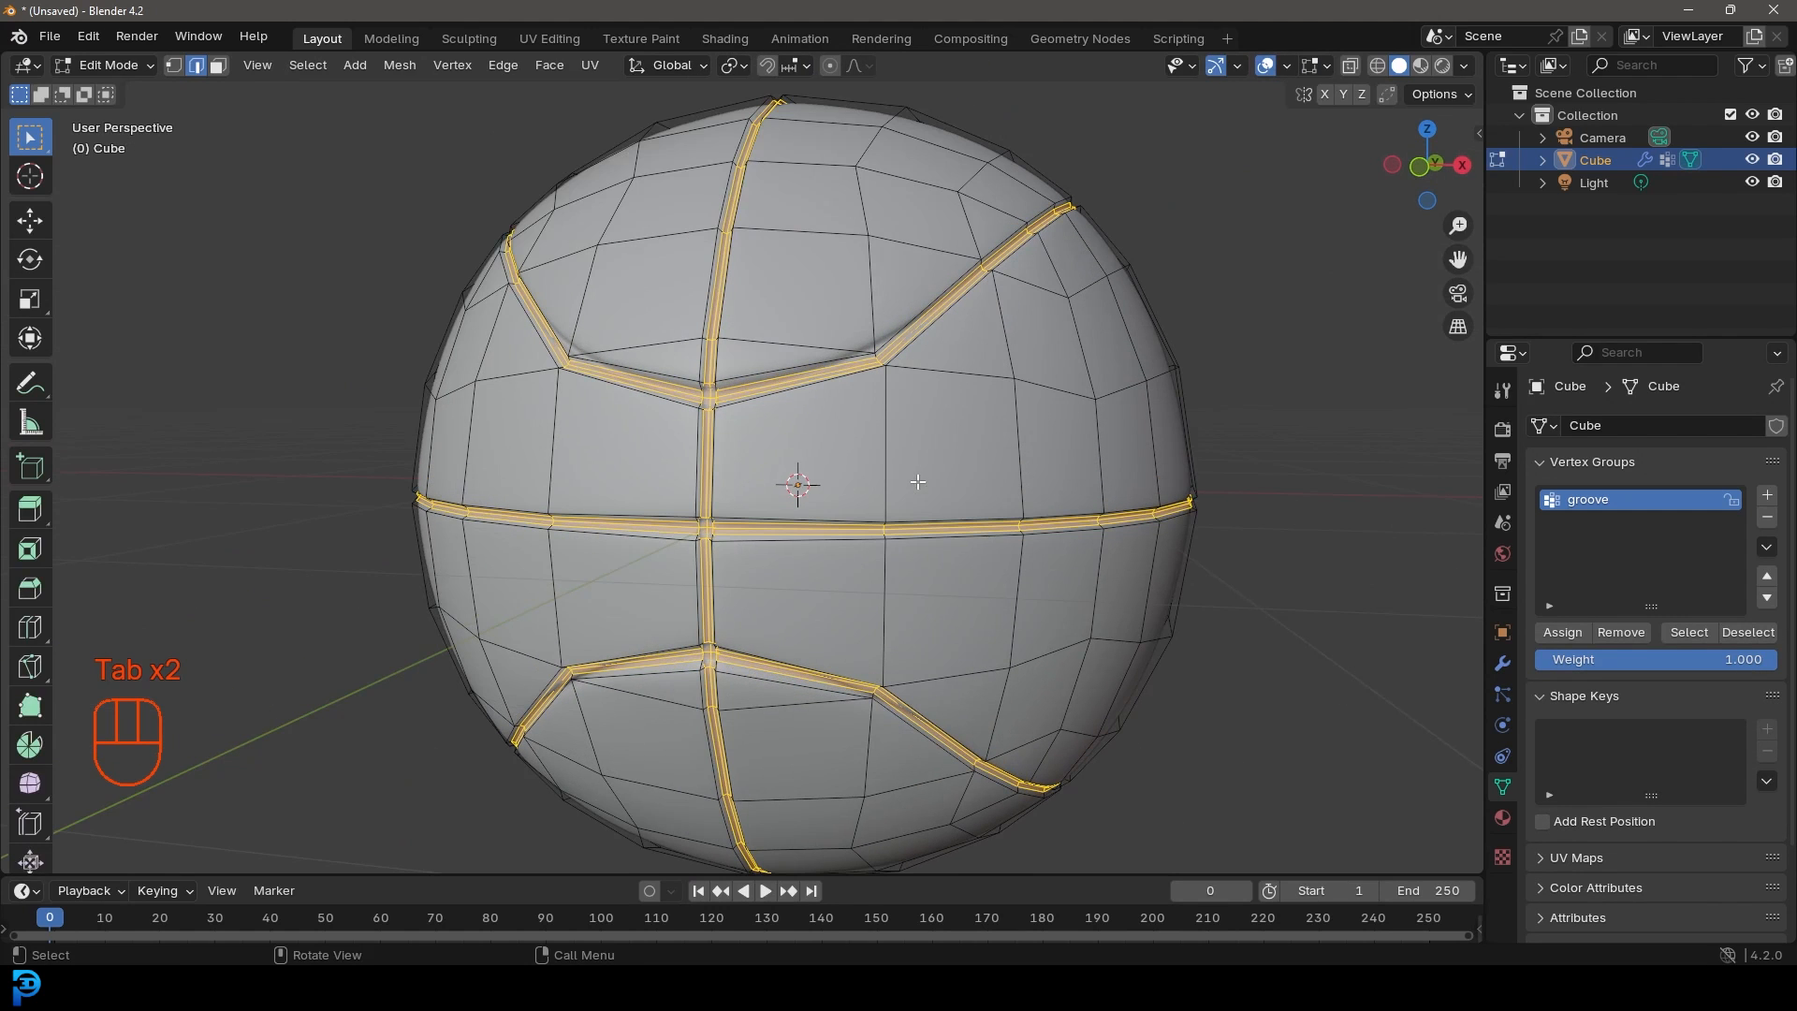
Step: Name the ball's material 'ball' and add a second material named 'seam'
left_click(1502, 818)
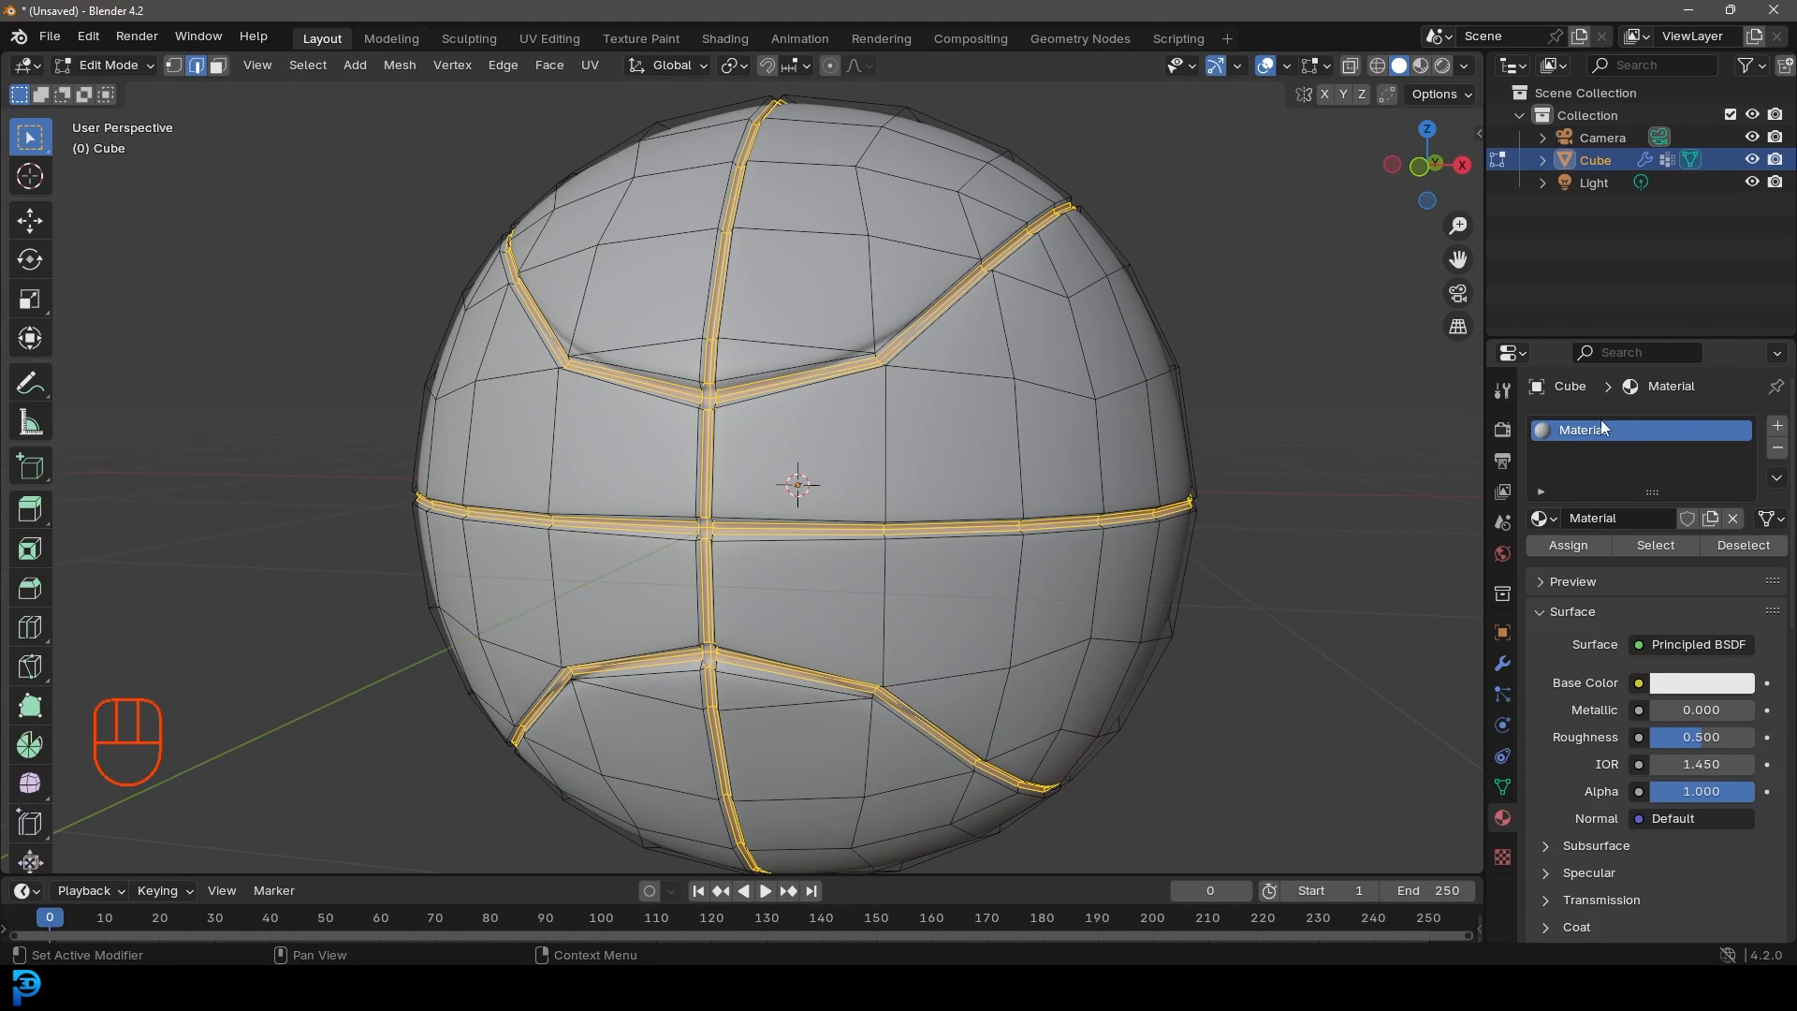
left_click(1590, 515)
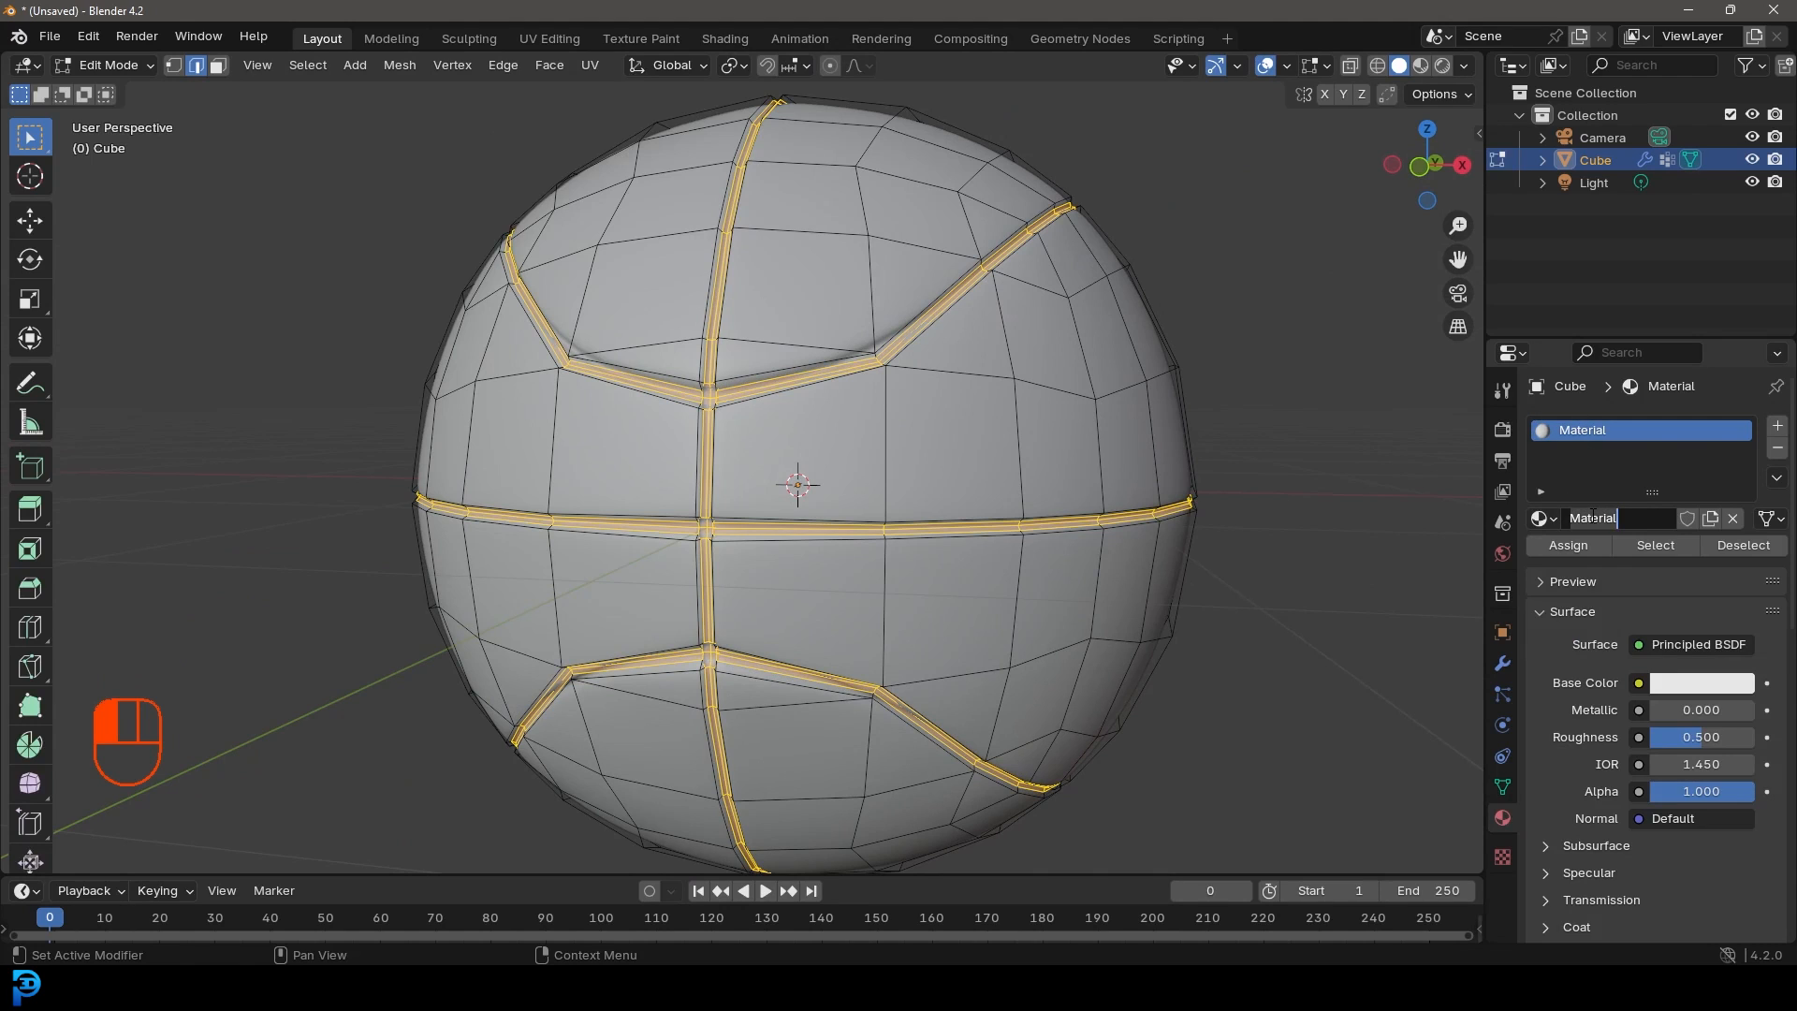
type("ball")
left_click(1777, 426)
left_click(1646, 560)
left_click(1643, 560)
type("seam")
key("Return")
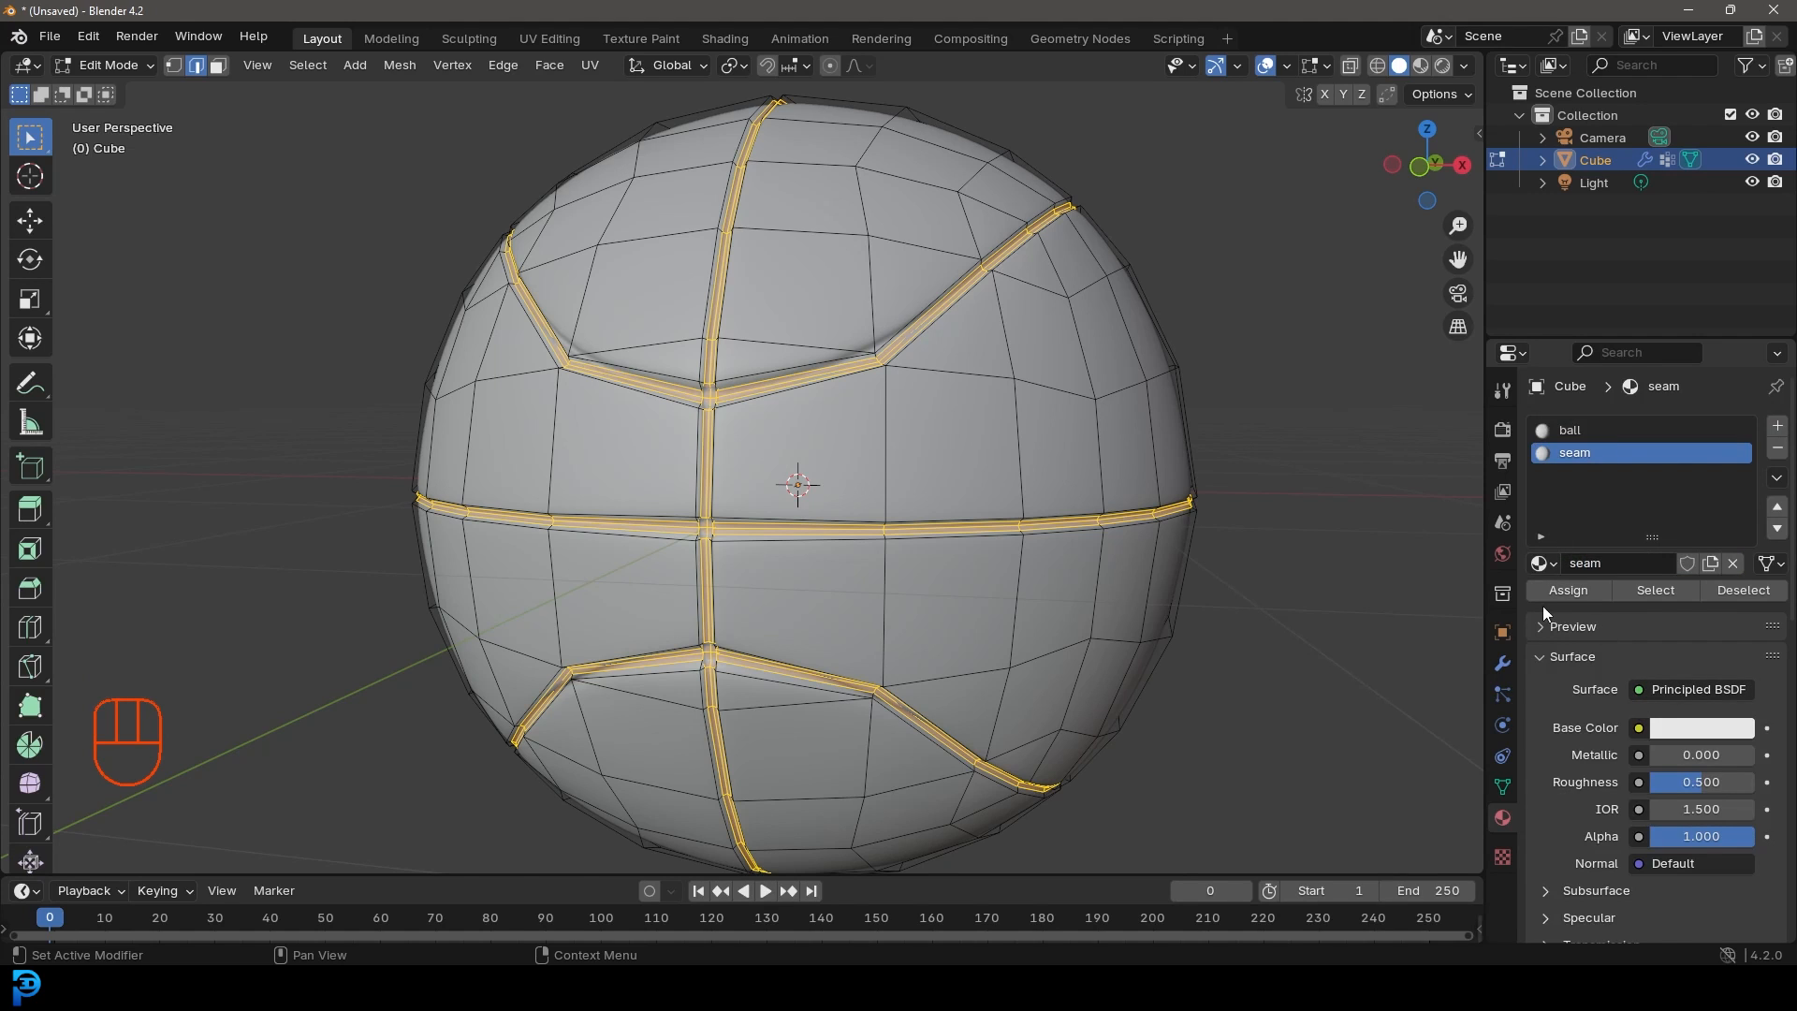
Step: Set the seam material's viewport display colour to black
left_click(1580, 658)
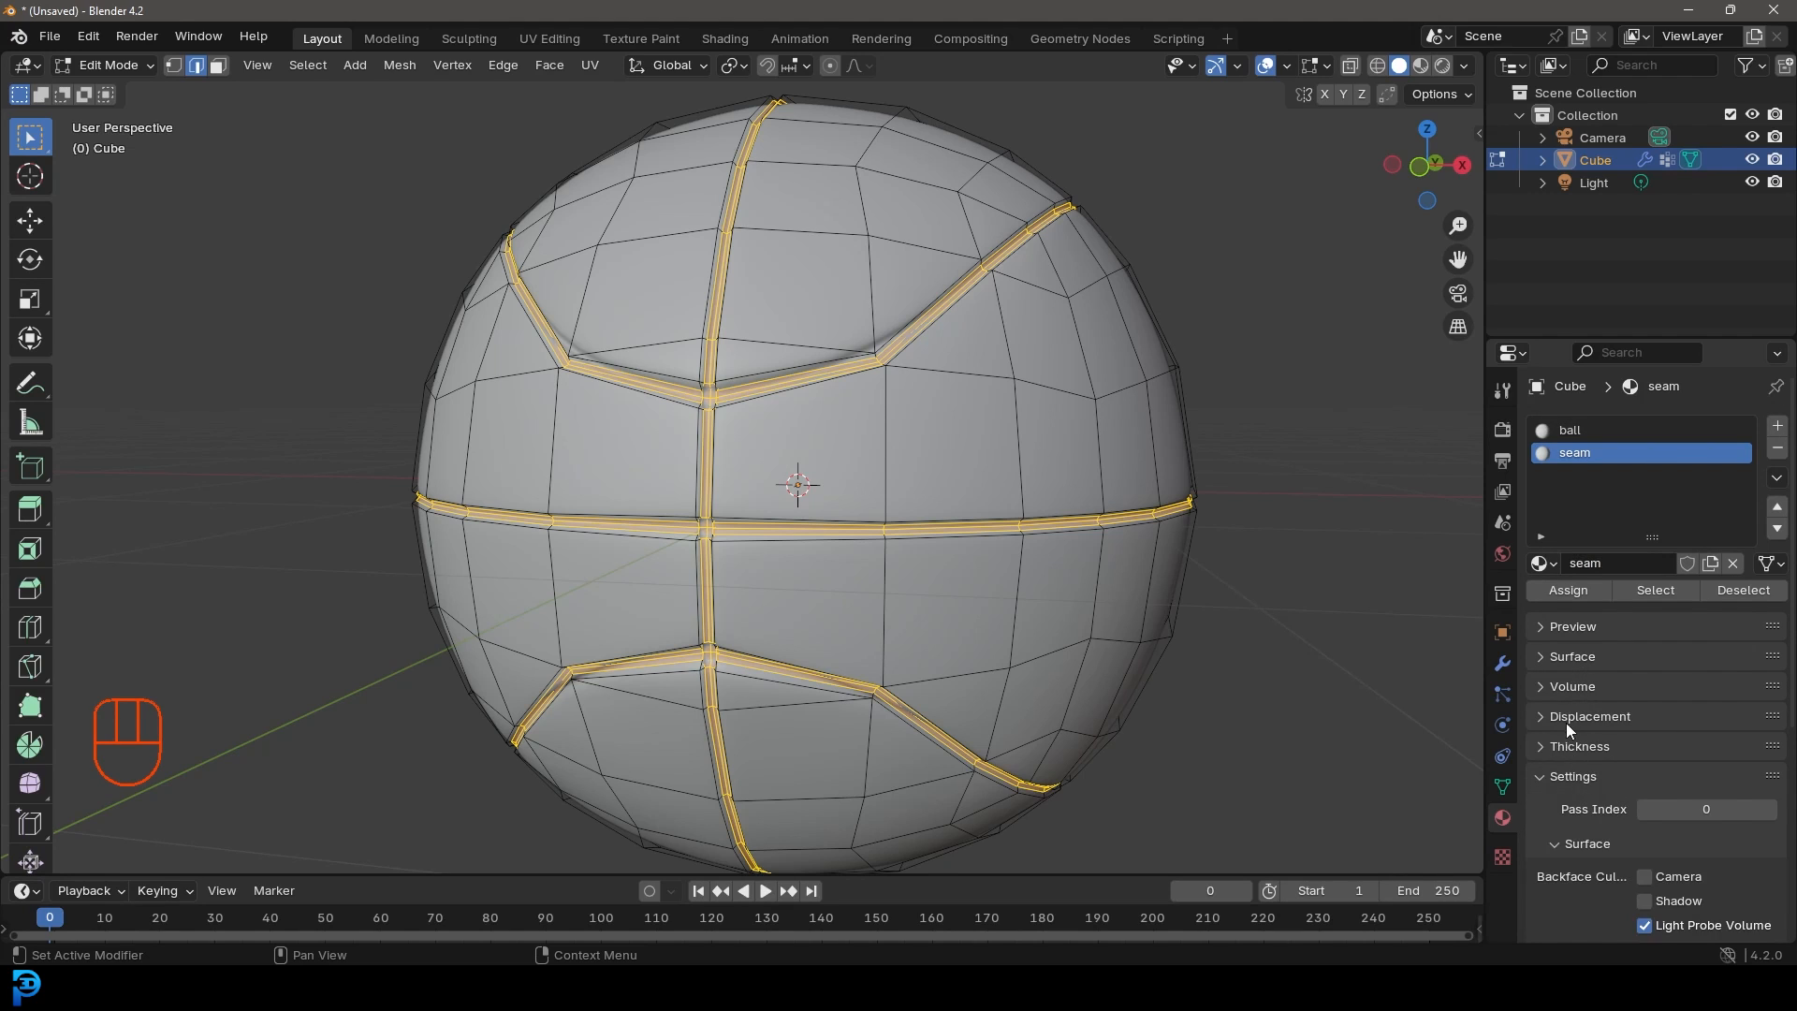
scroll(1563, 795, "down", 8)
left_click(1580, 896)
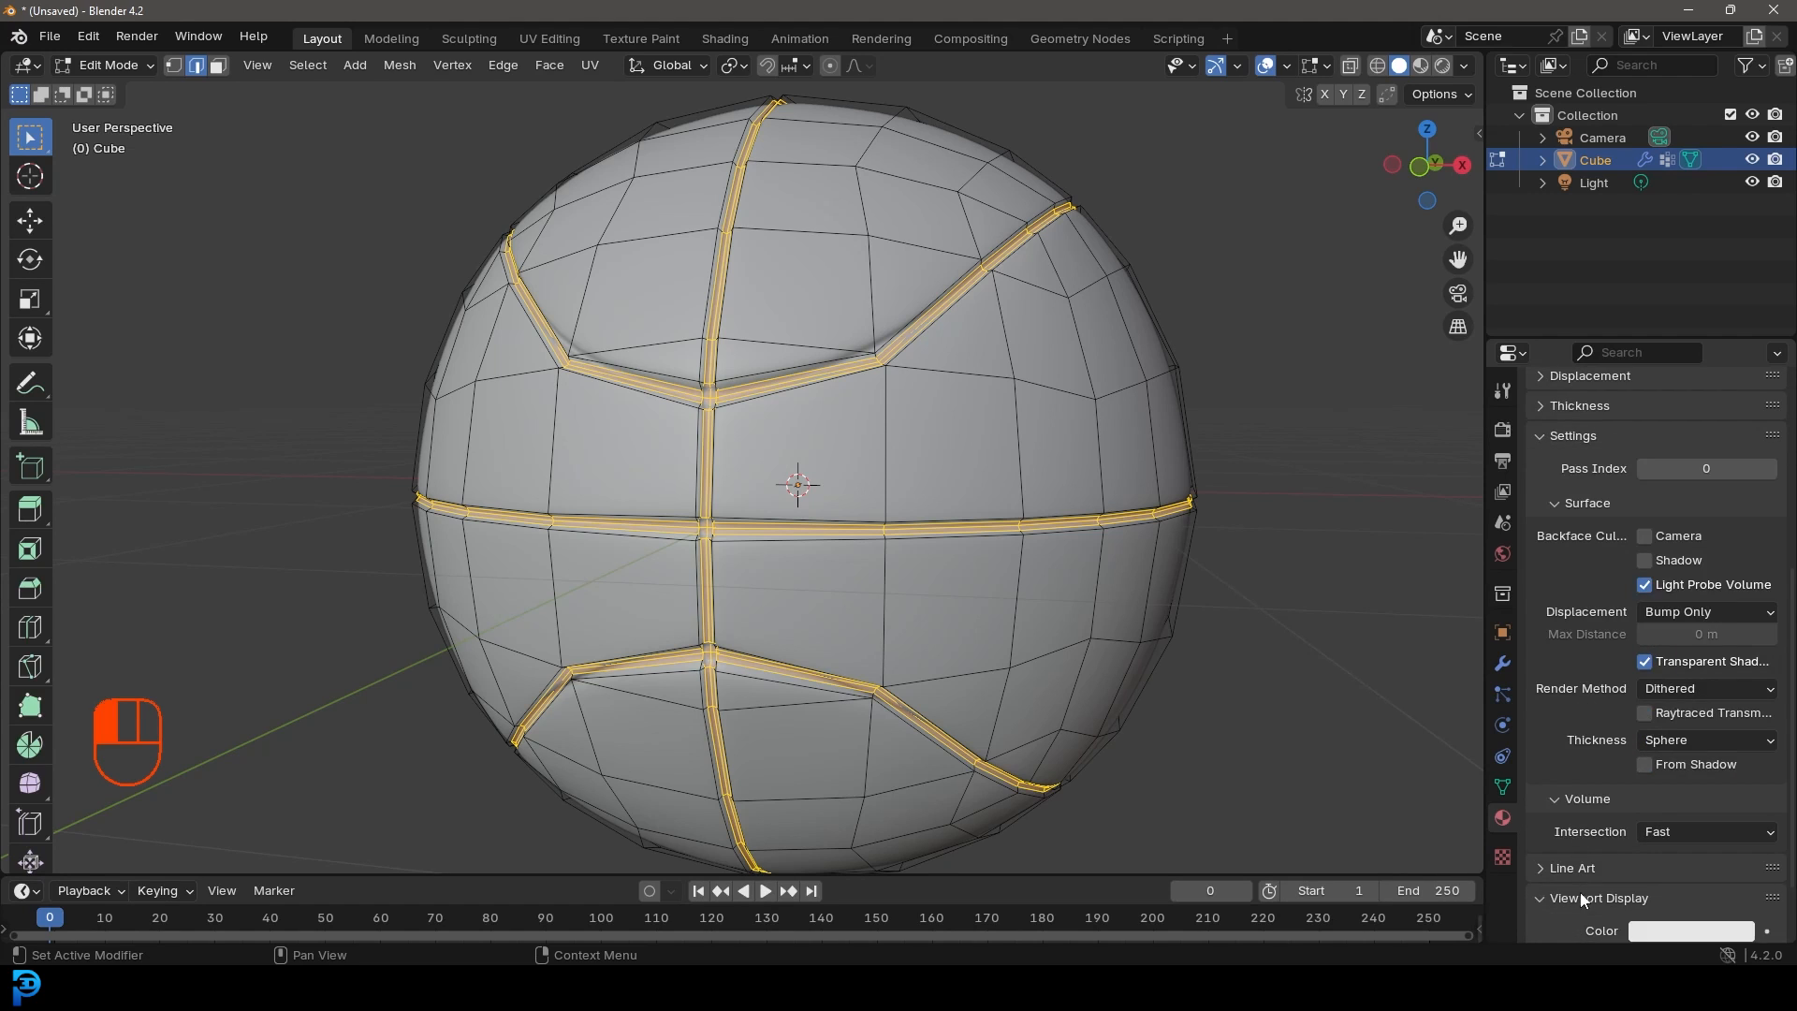
scroll(1580, 891, "down", 2)
left_click(1691, 842)
left_click(1752, 688)
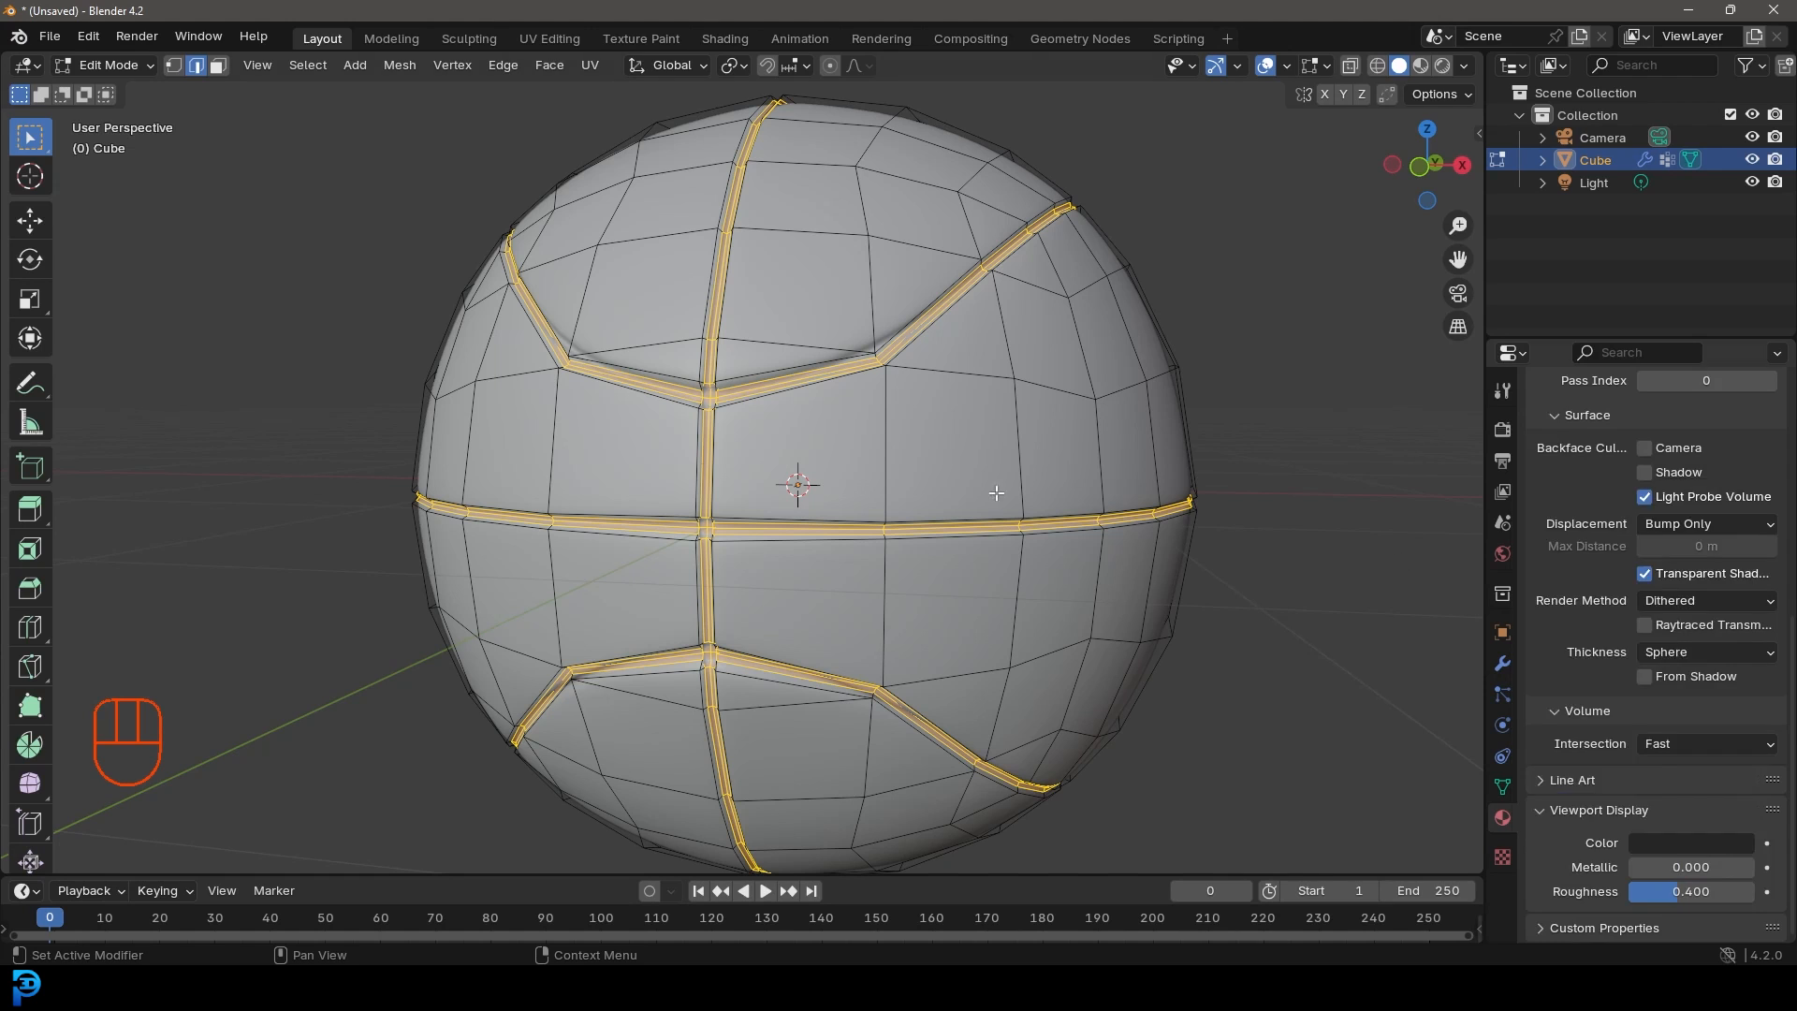
Step: Assign the seam material to the selected seam faces and return to Object Mode
scroll(1682, 547, "up", 10)
left_click(1559, 586)
middle_click_drag(786, 467, 745, 458)
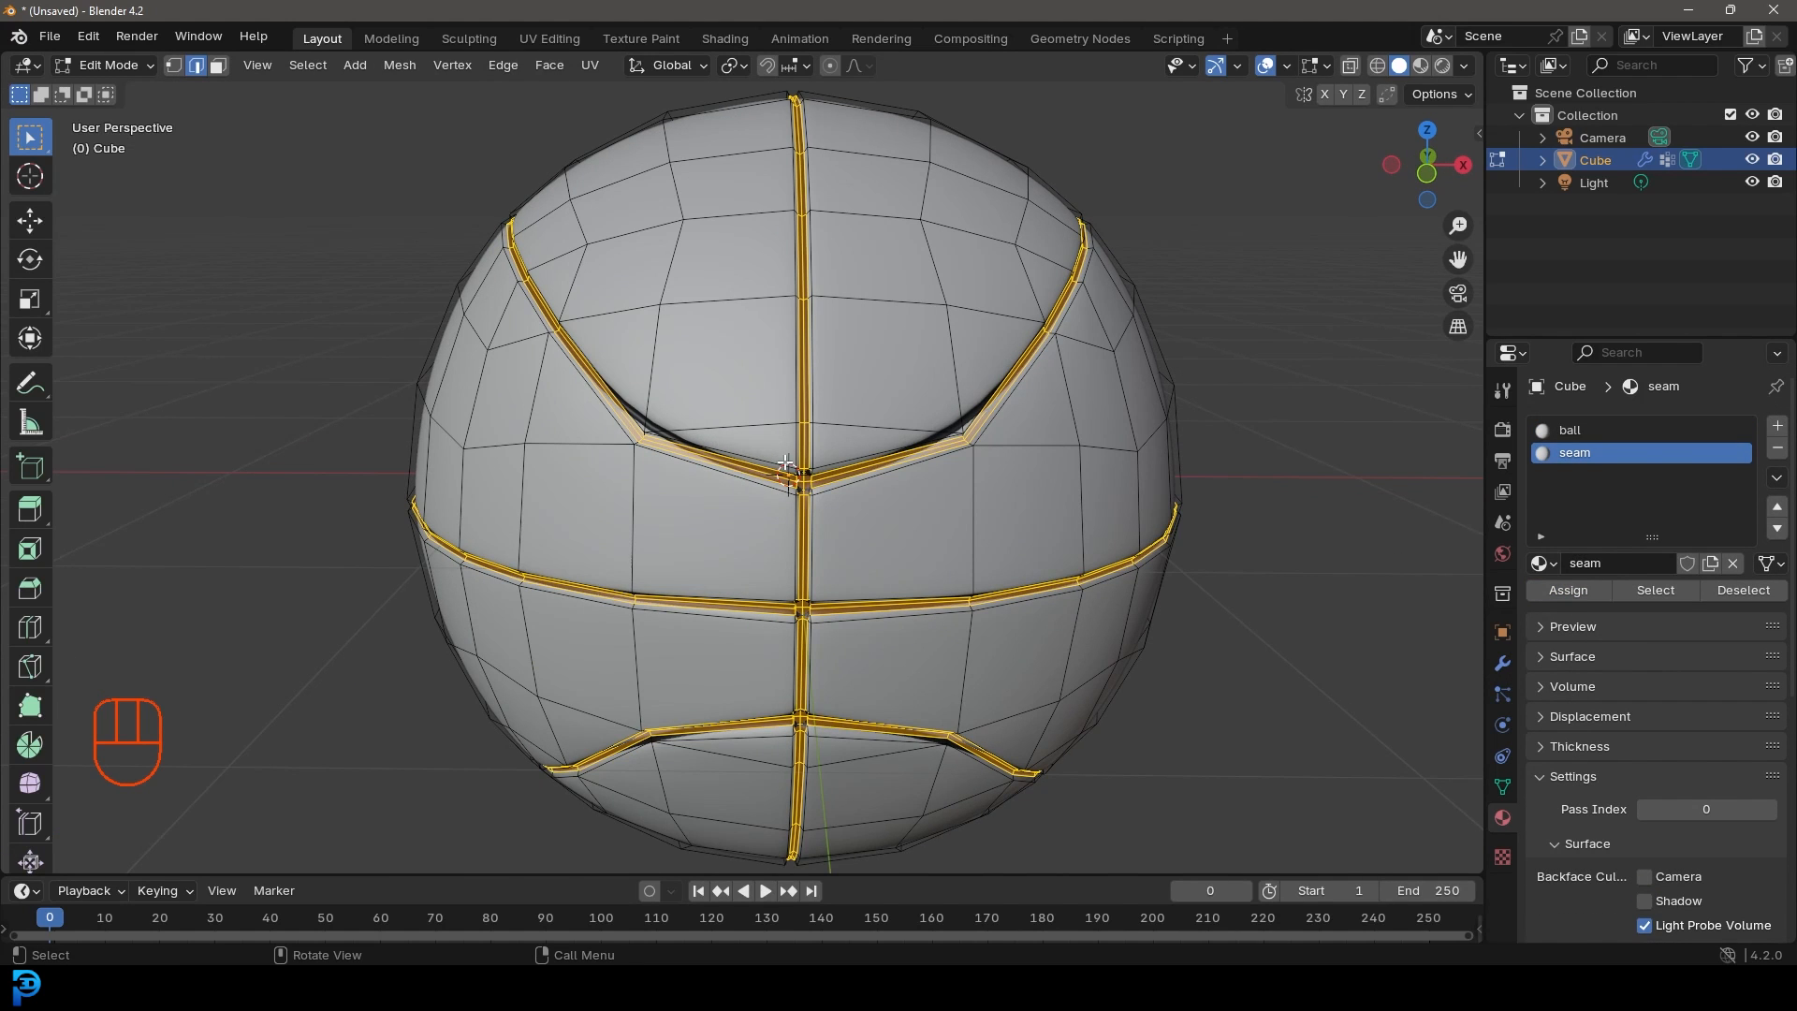
key("Tab")
scroll(779, 510, "down", 3)
mouse_move(935, 543)
middle_mouse_down()
mouse_move(851, 535)
mouse_move(934, 516)
middle_mouse_up()
Step: Set the ball material's colour to orange
scroll(919, 479, "up", 3)
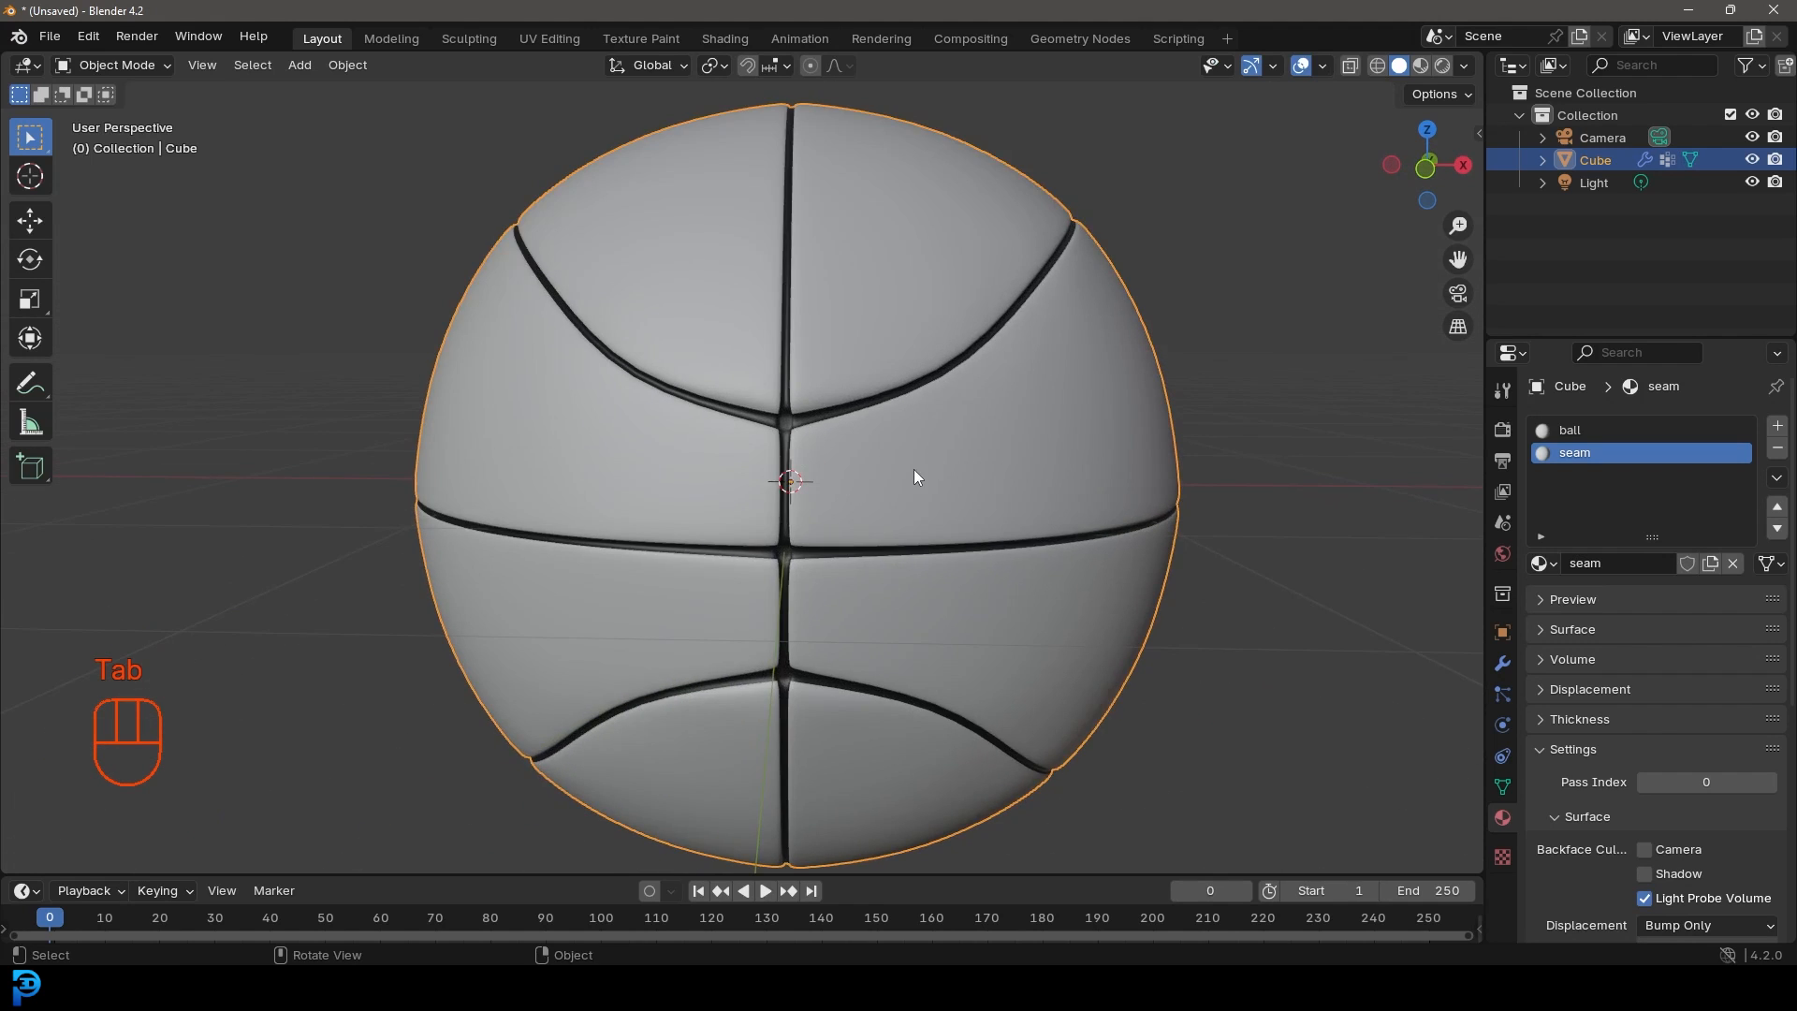
key("Tab")
left_click(1581, 435)
scroll(1600, 580, "down", 8)
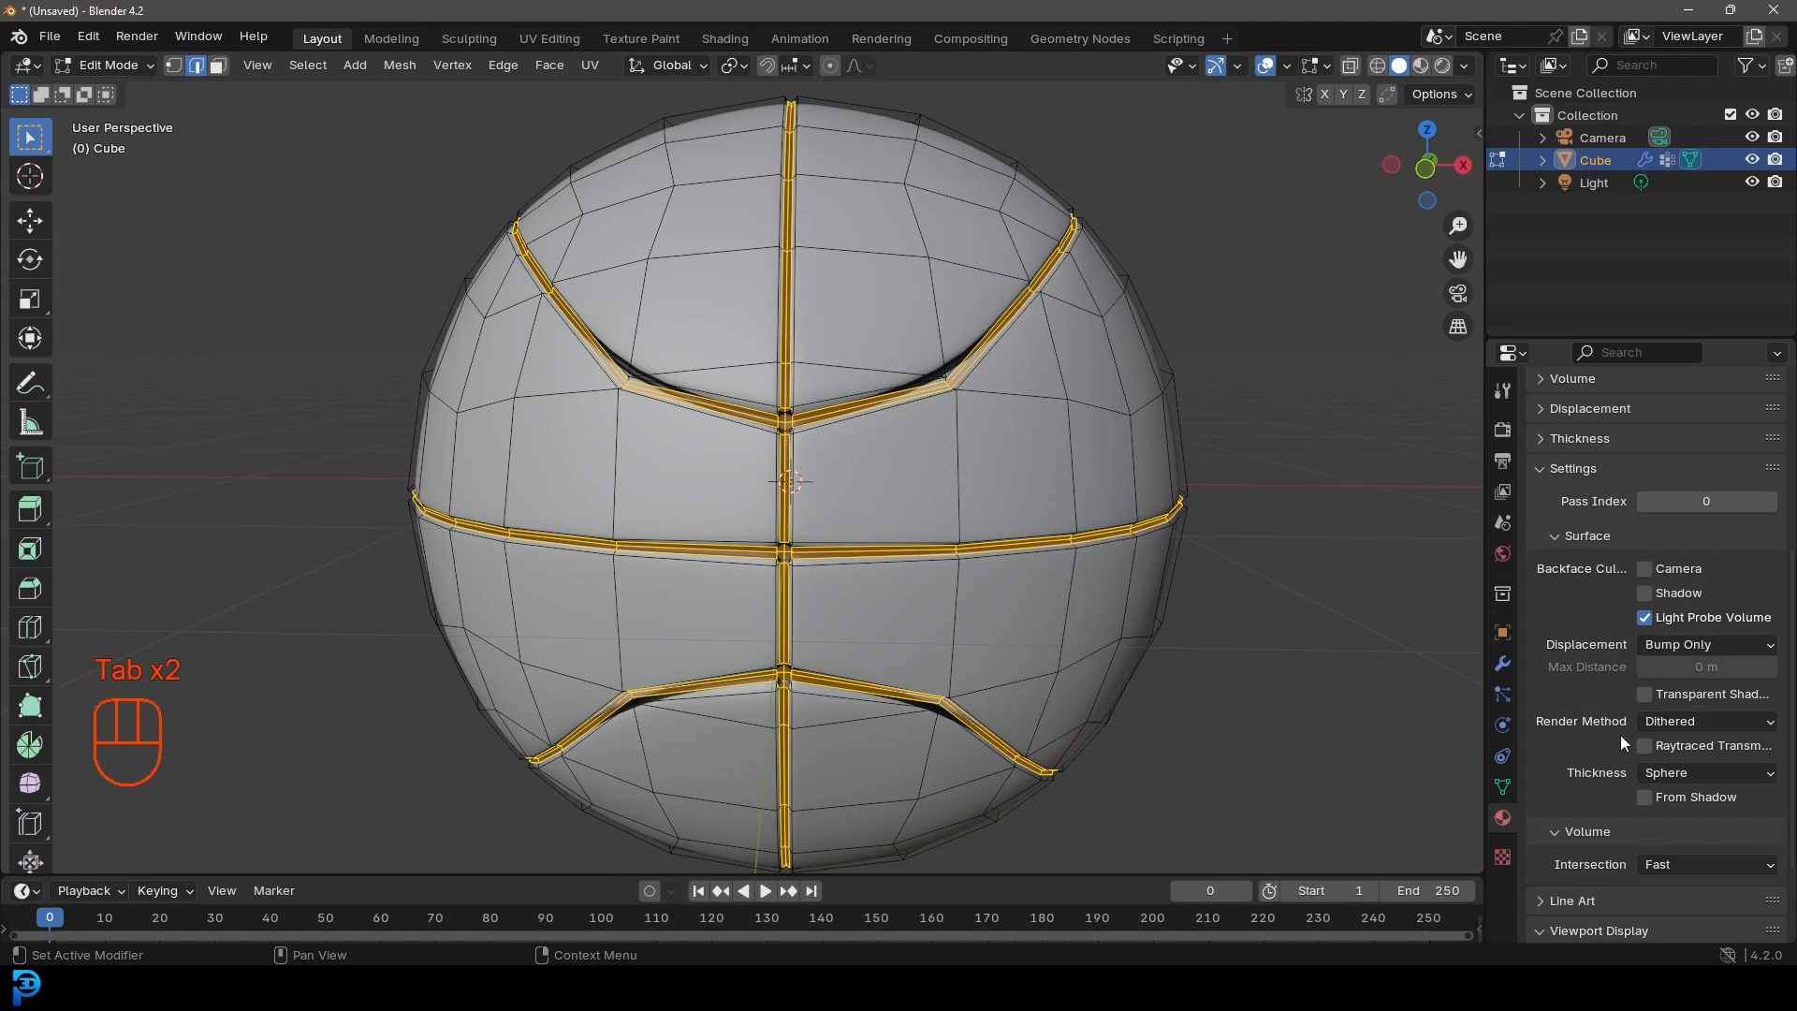
scroll(1620, 733, "down", 4)
left_click(1642, 846)
left_click(1591, 659)
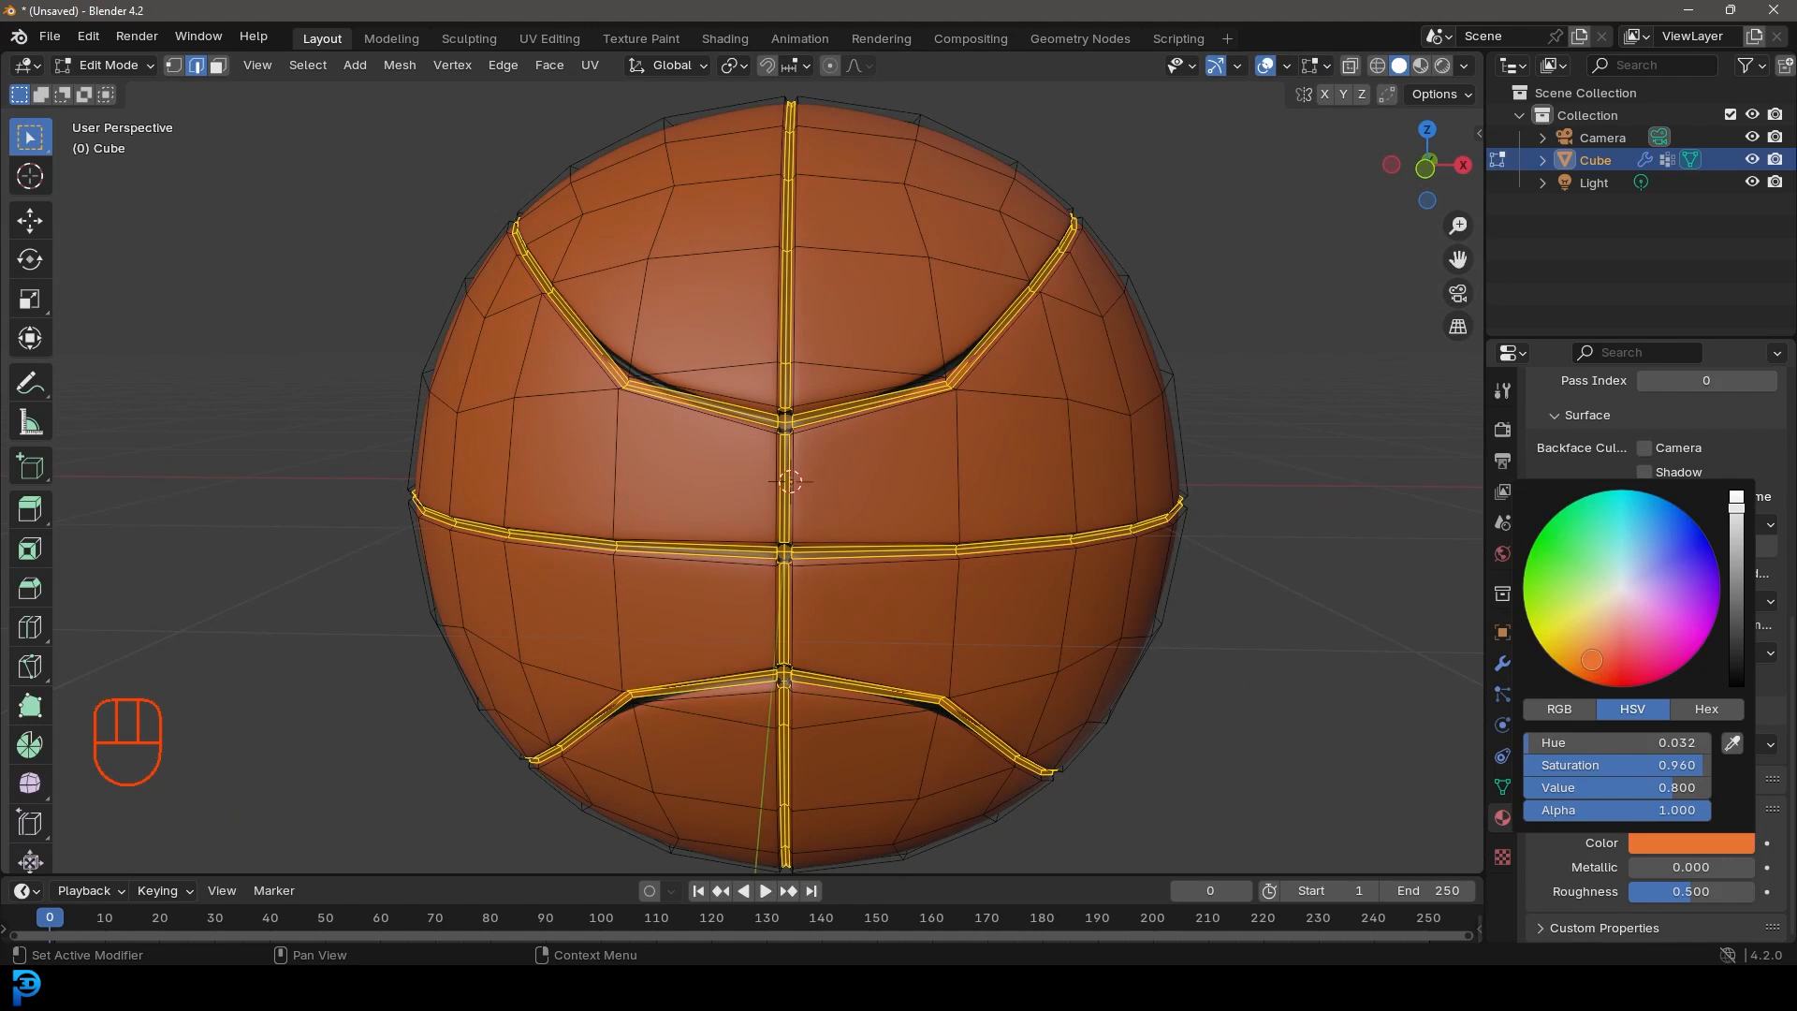
scroll(842, 524, "down", 5)
middle_click_drag(906, 565, 982, 520)
Step: In front view, move the ball up so its bottom rests on the ground at the origin
key("Tab")
key("KP_1")
scroll(936, 570, "up", 2)
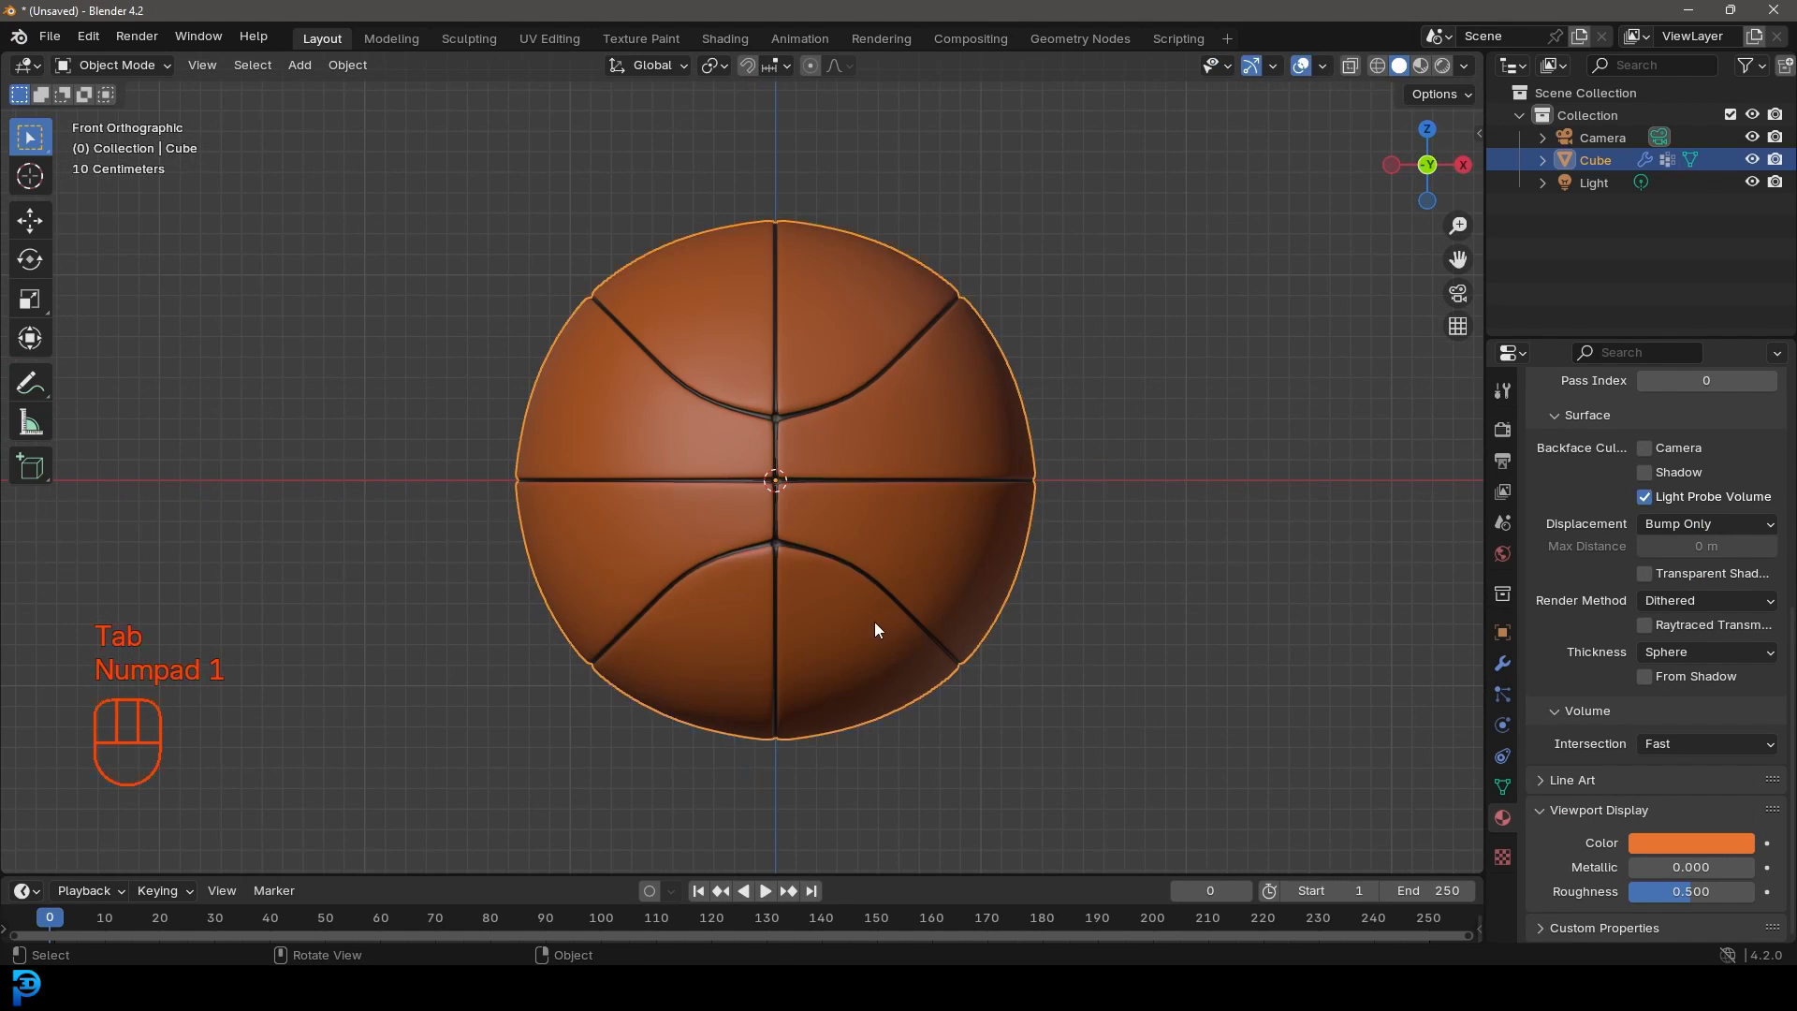
key("g")
left_click(845, 363)
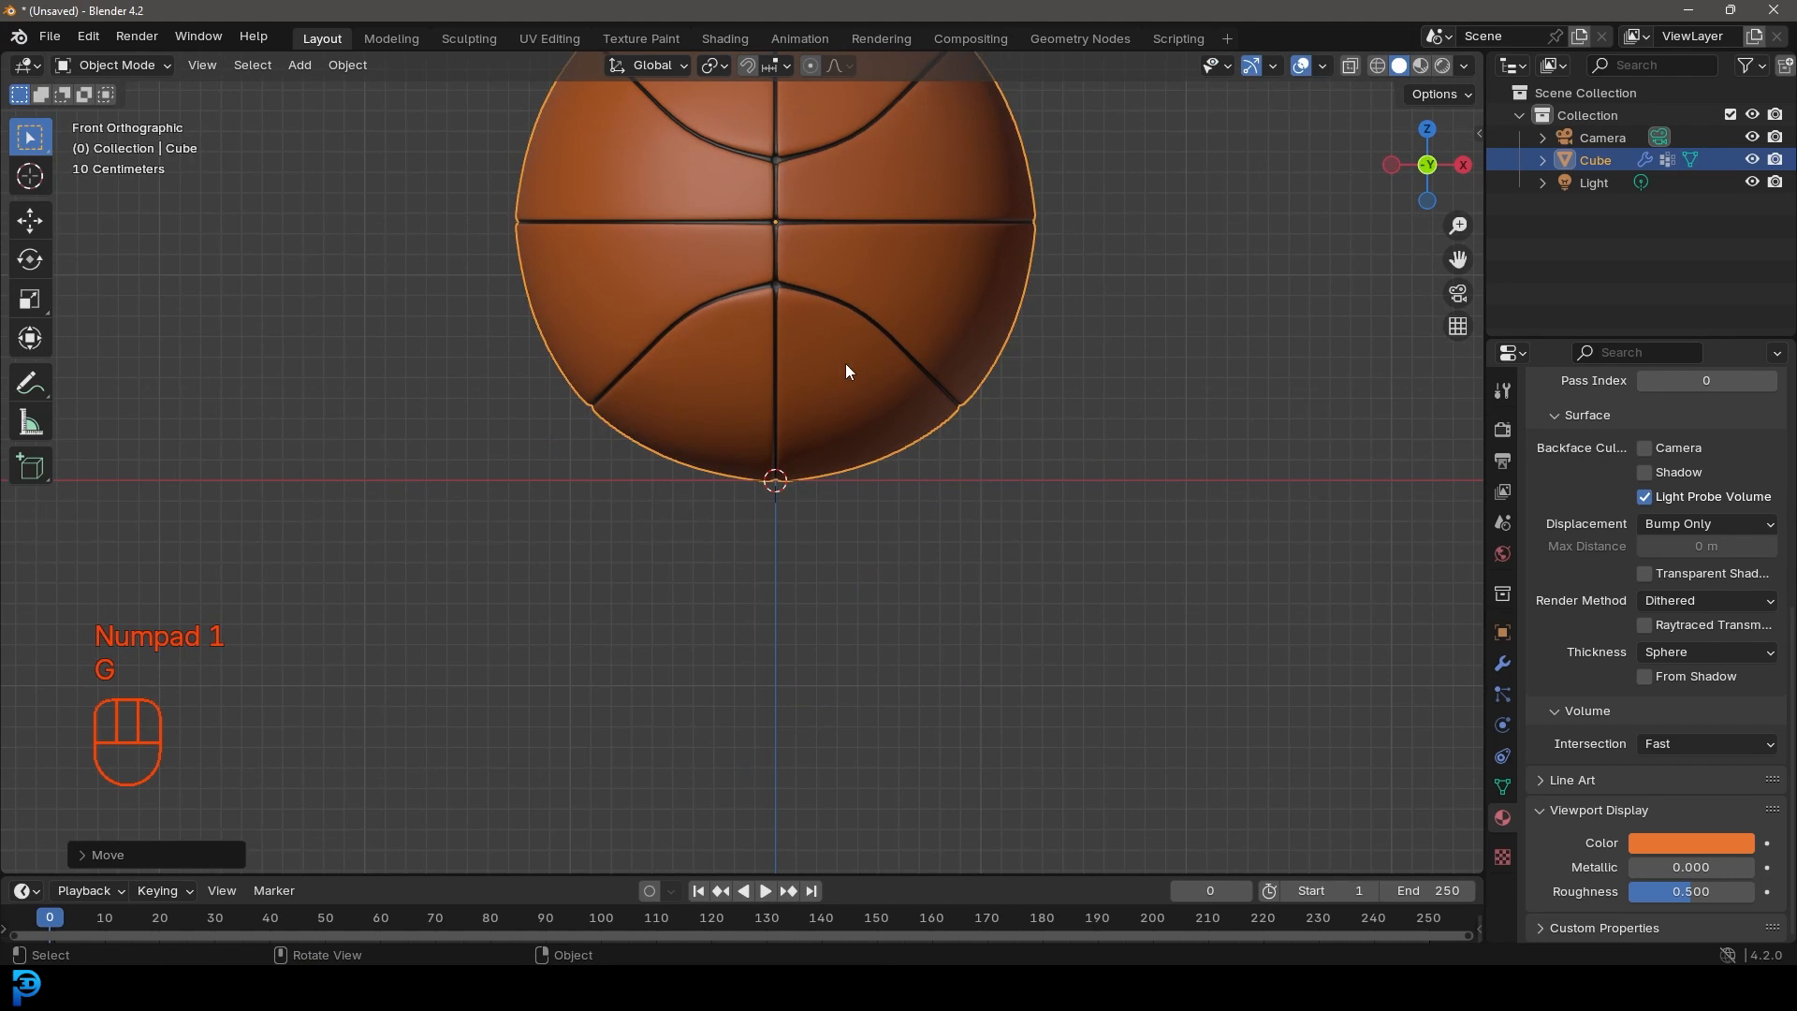
middle_click_drag(800, 378, 845, 411)
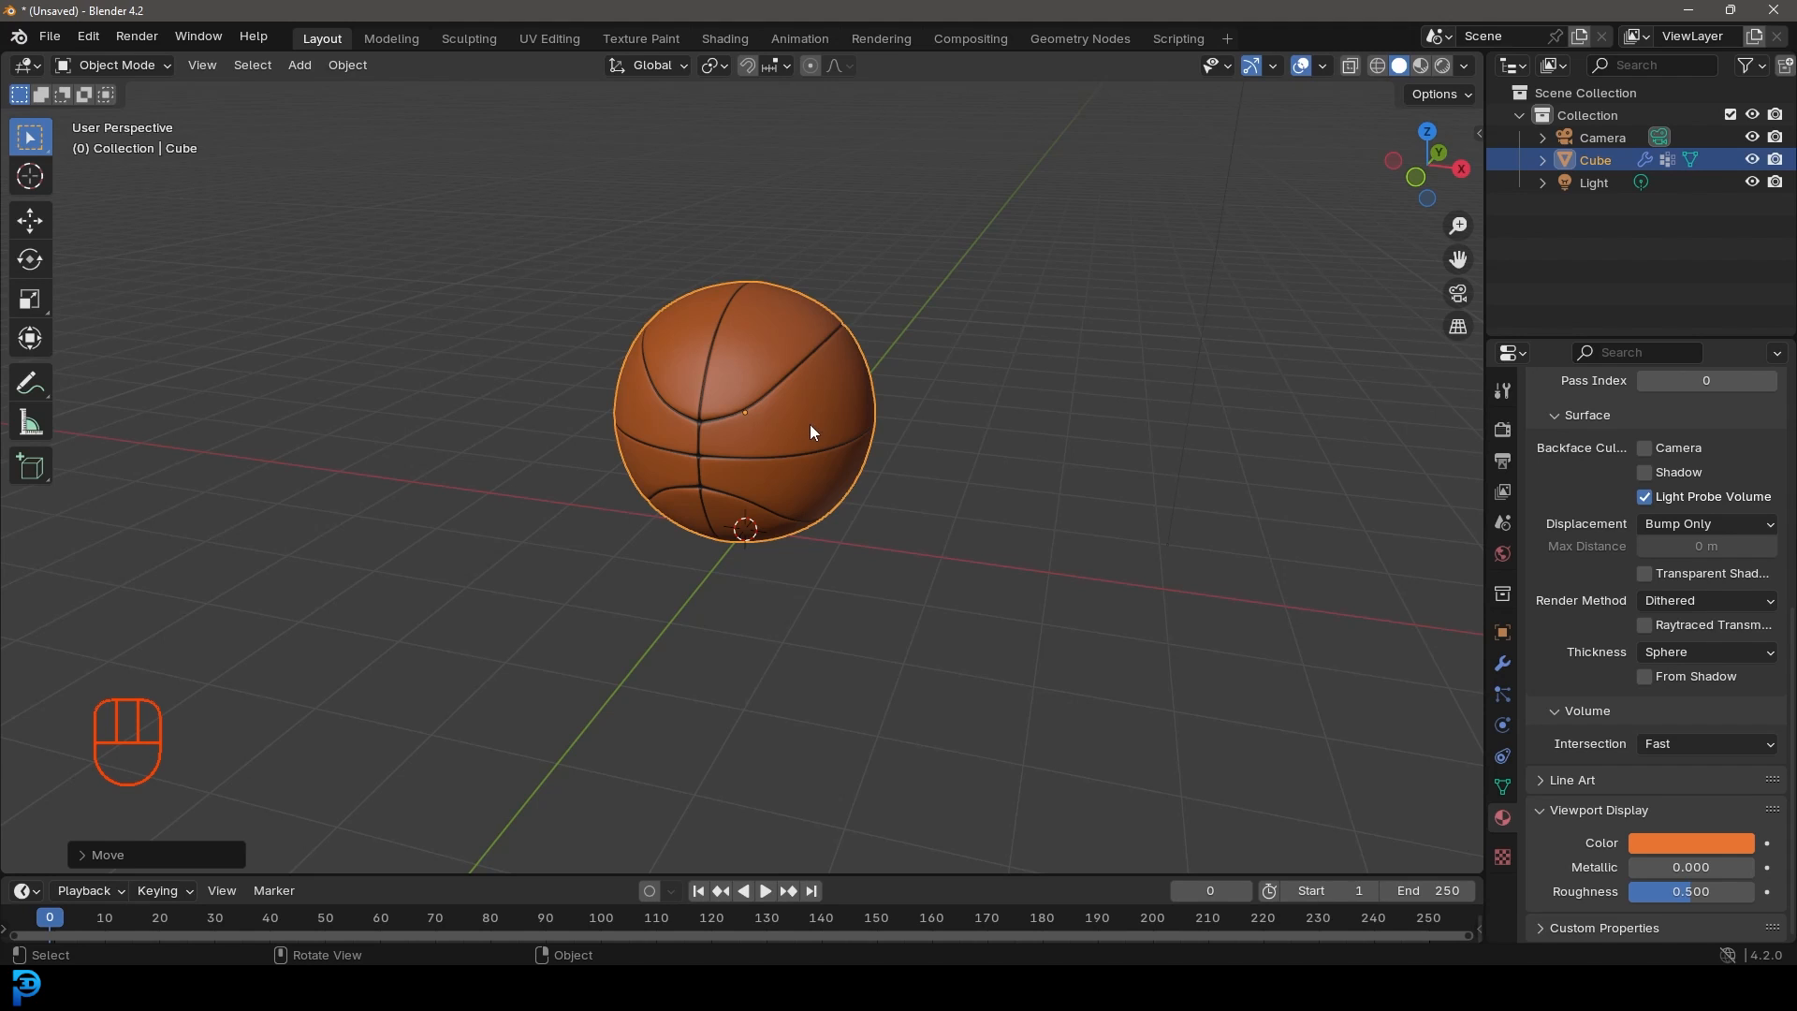
scroll(790, 424, "up", 2)
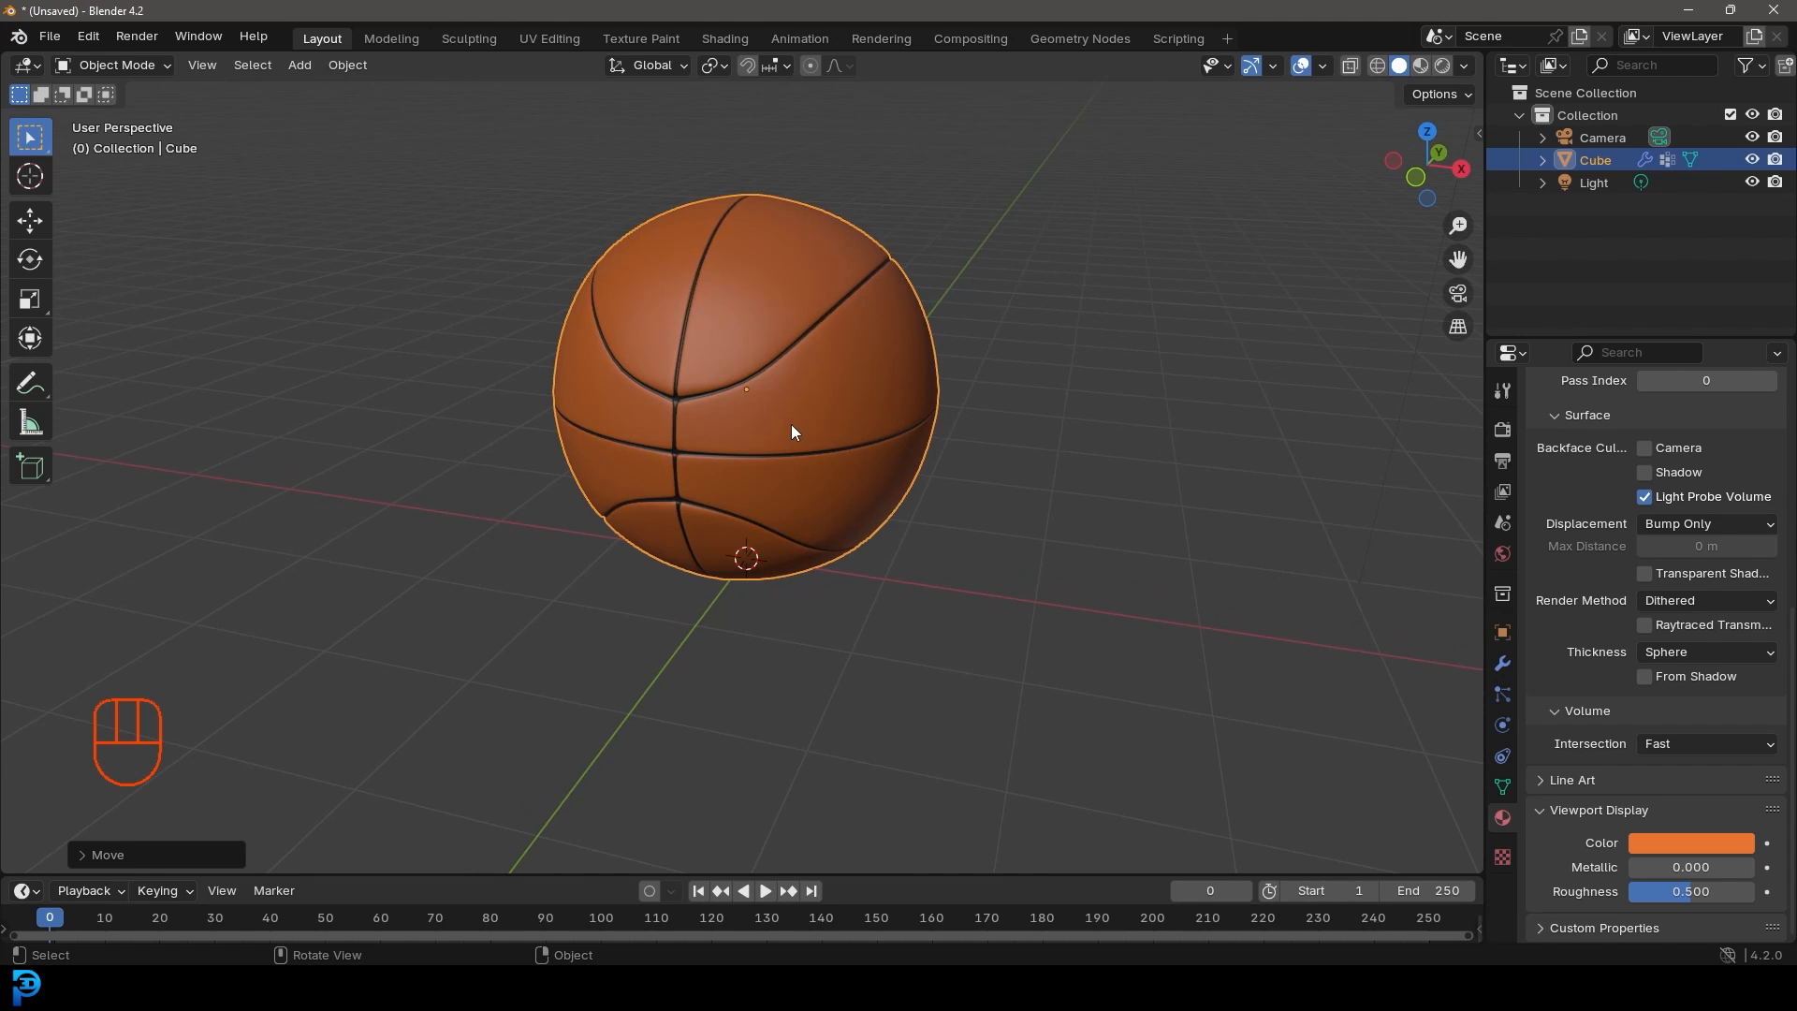
left_click(1502, 430)
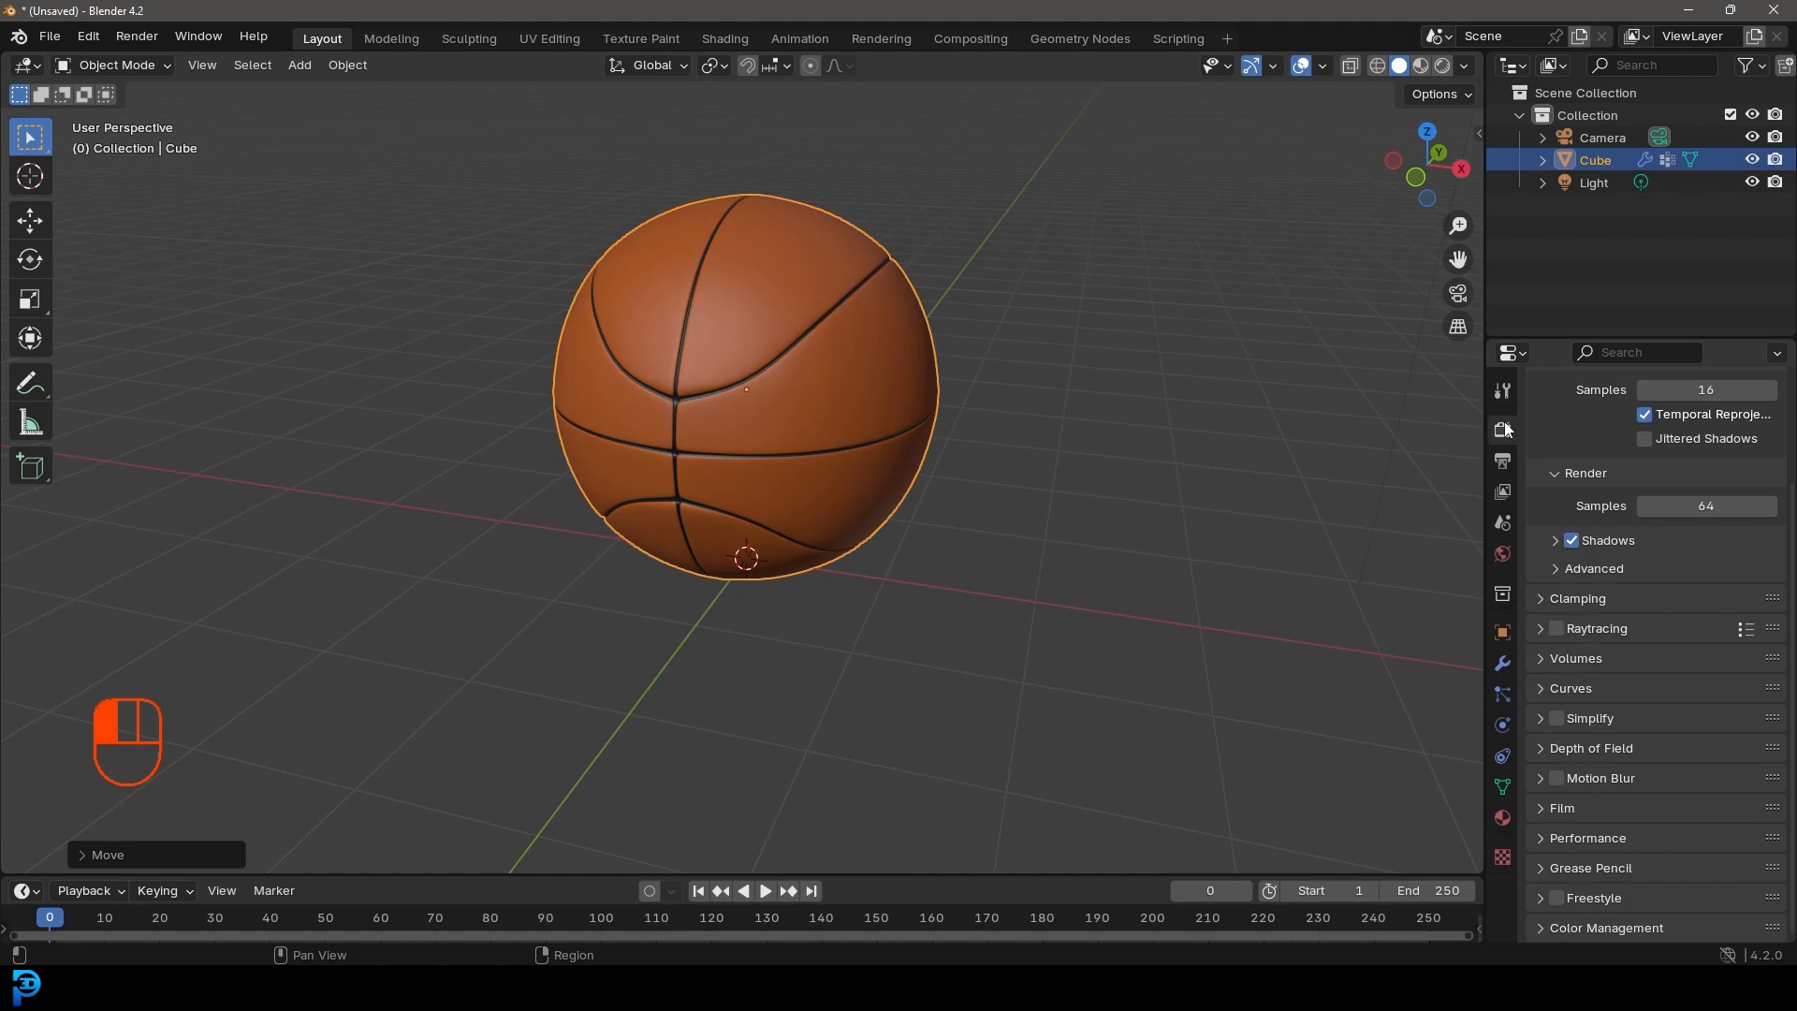
Step: Set the render engine to Cycles on GPU Compute with Max Samples 70
scroll(1653, 489, "up", 3)
left_click(1667, 425)
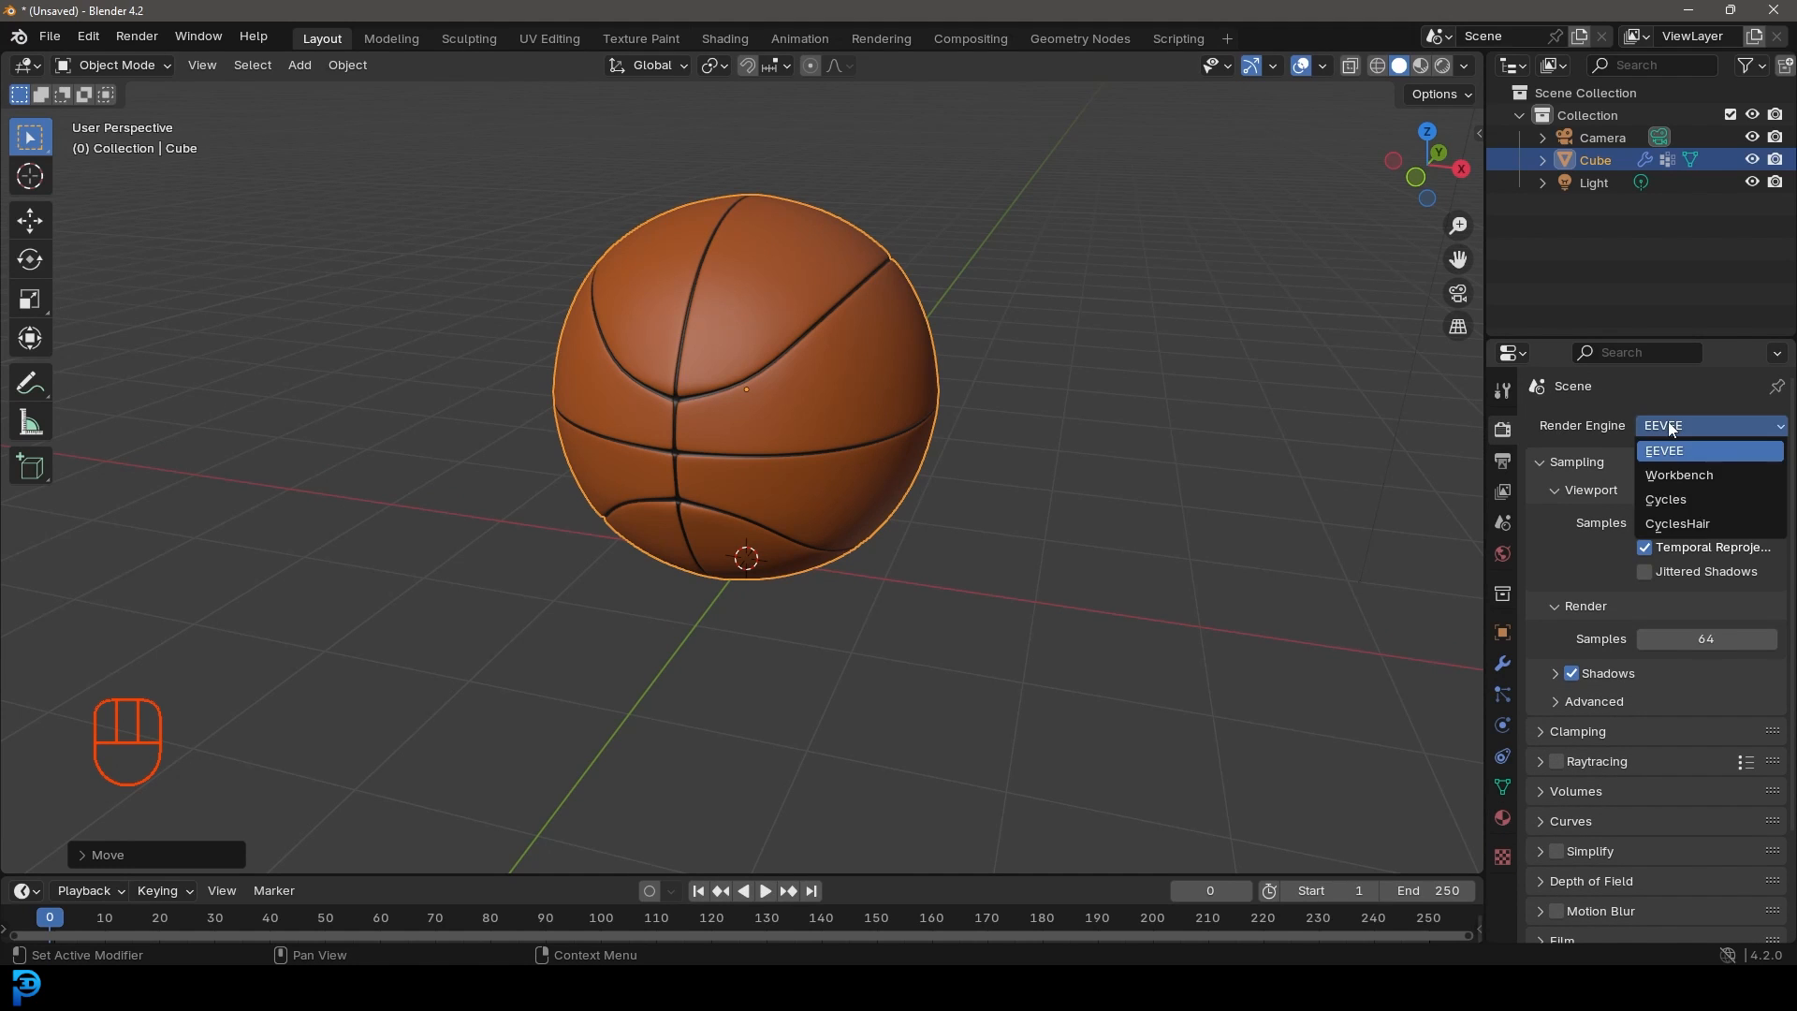
left_click(1667, 496)
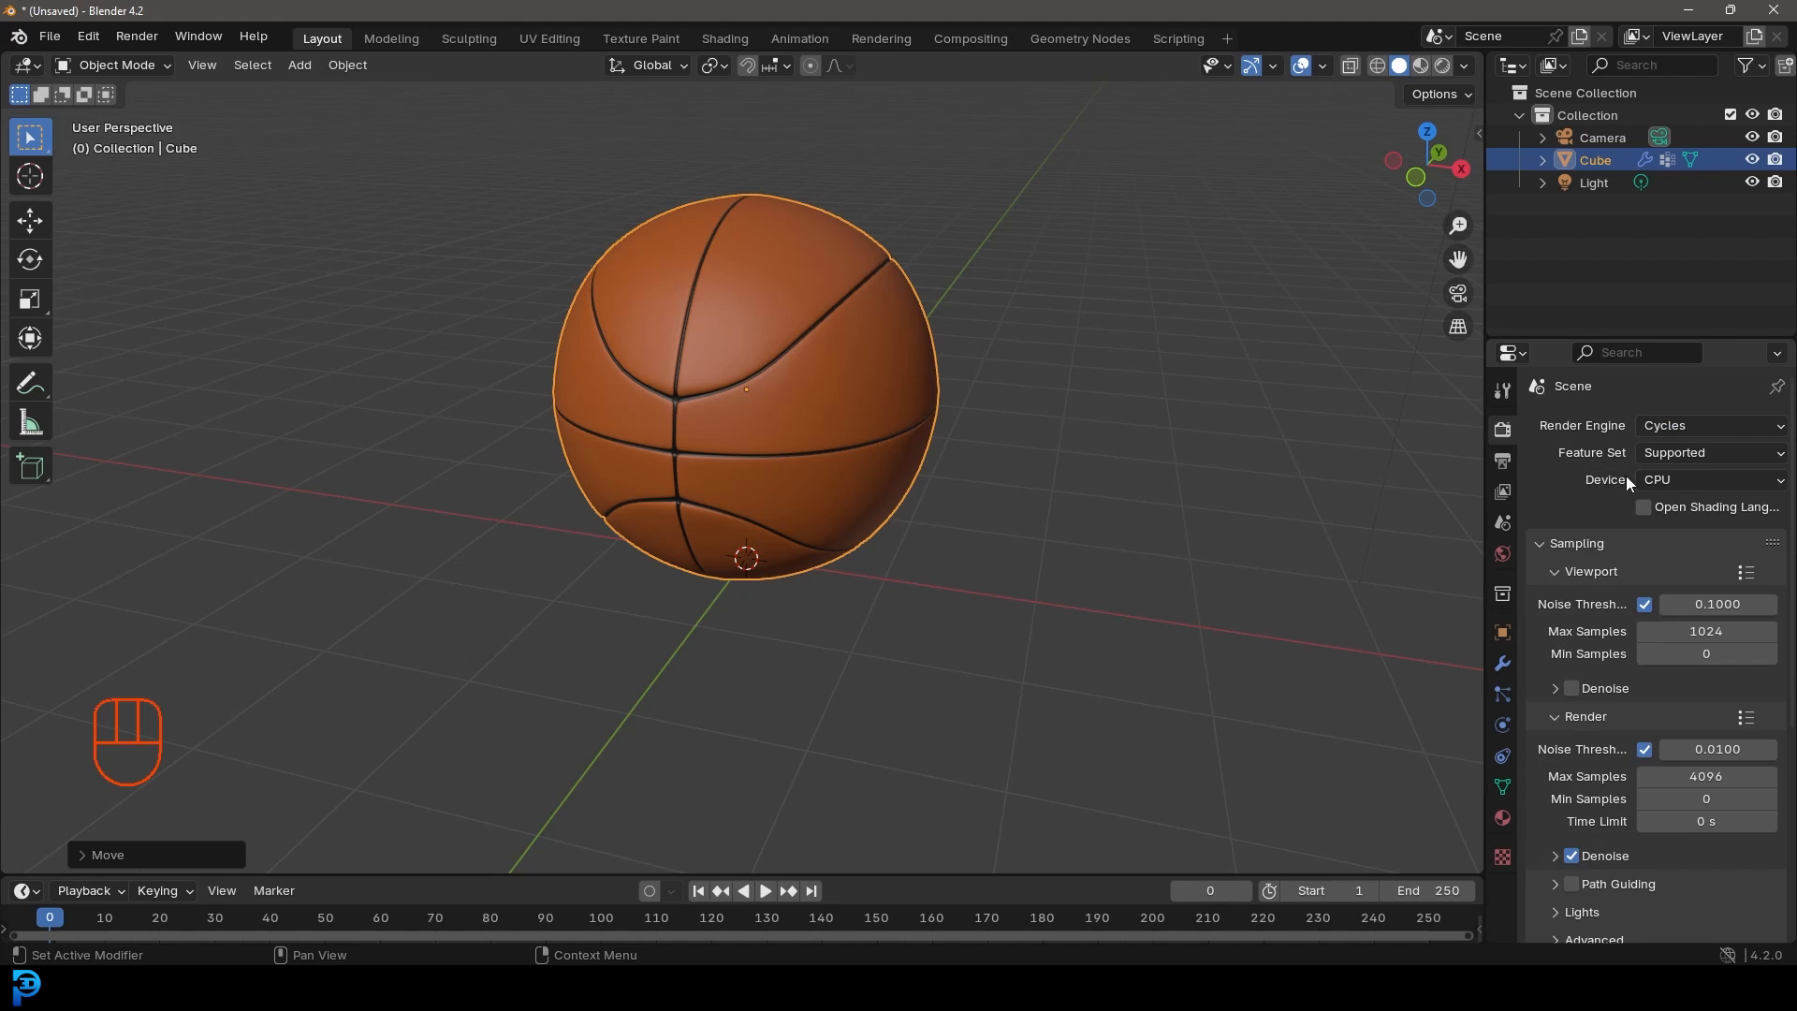
left_click(1661, 480)
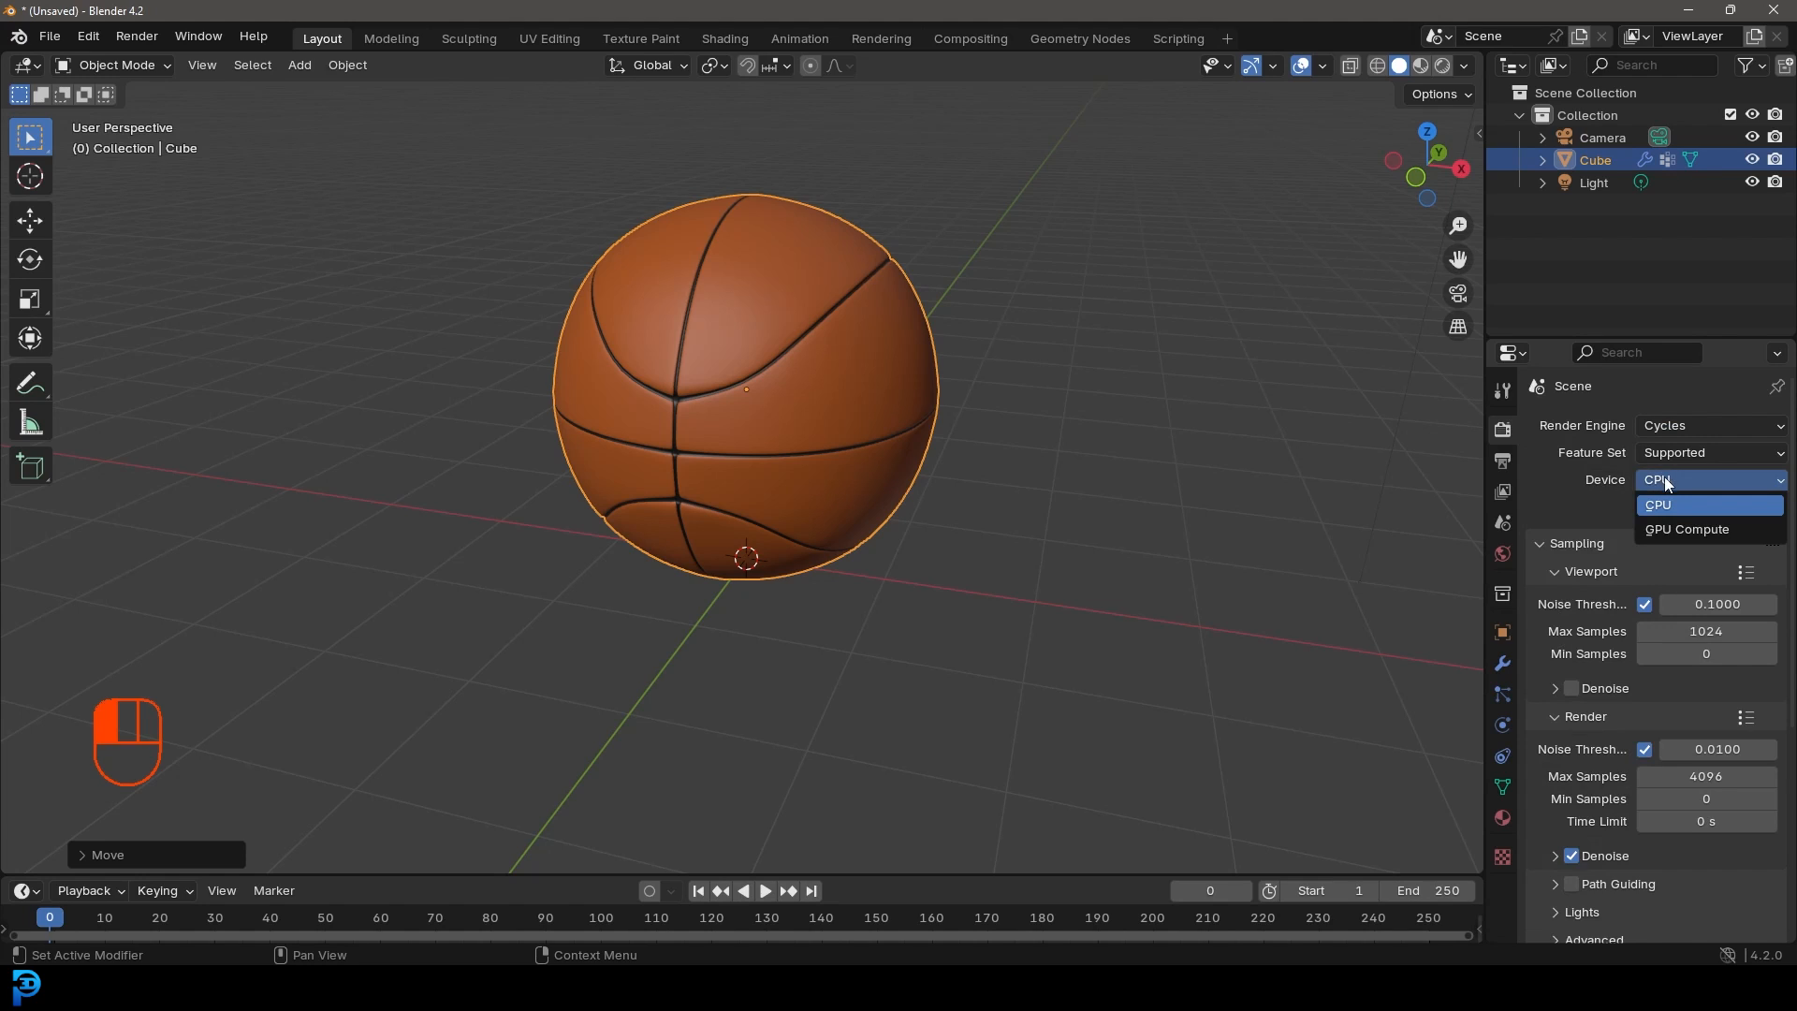
left_click(1670, 528)
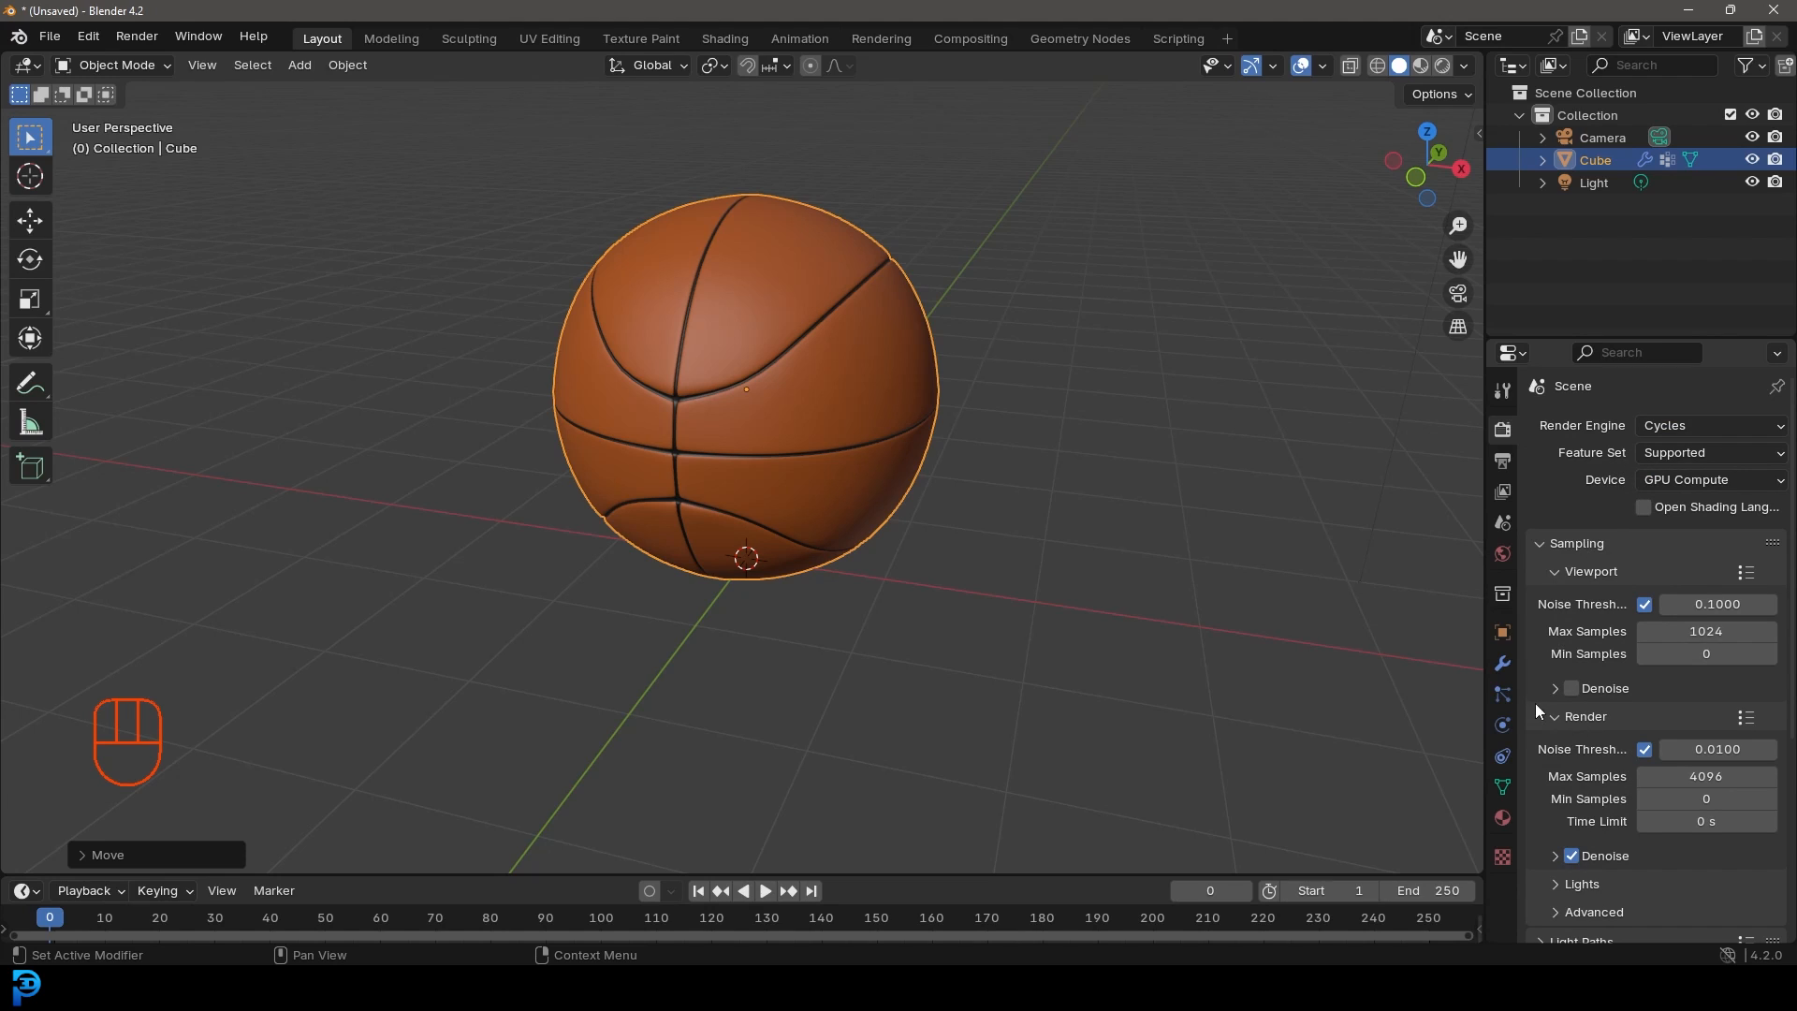
double_click(1719, 775)
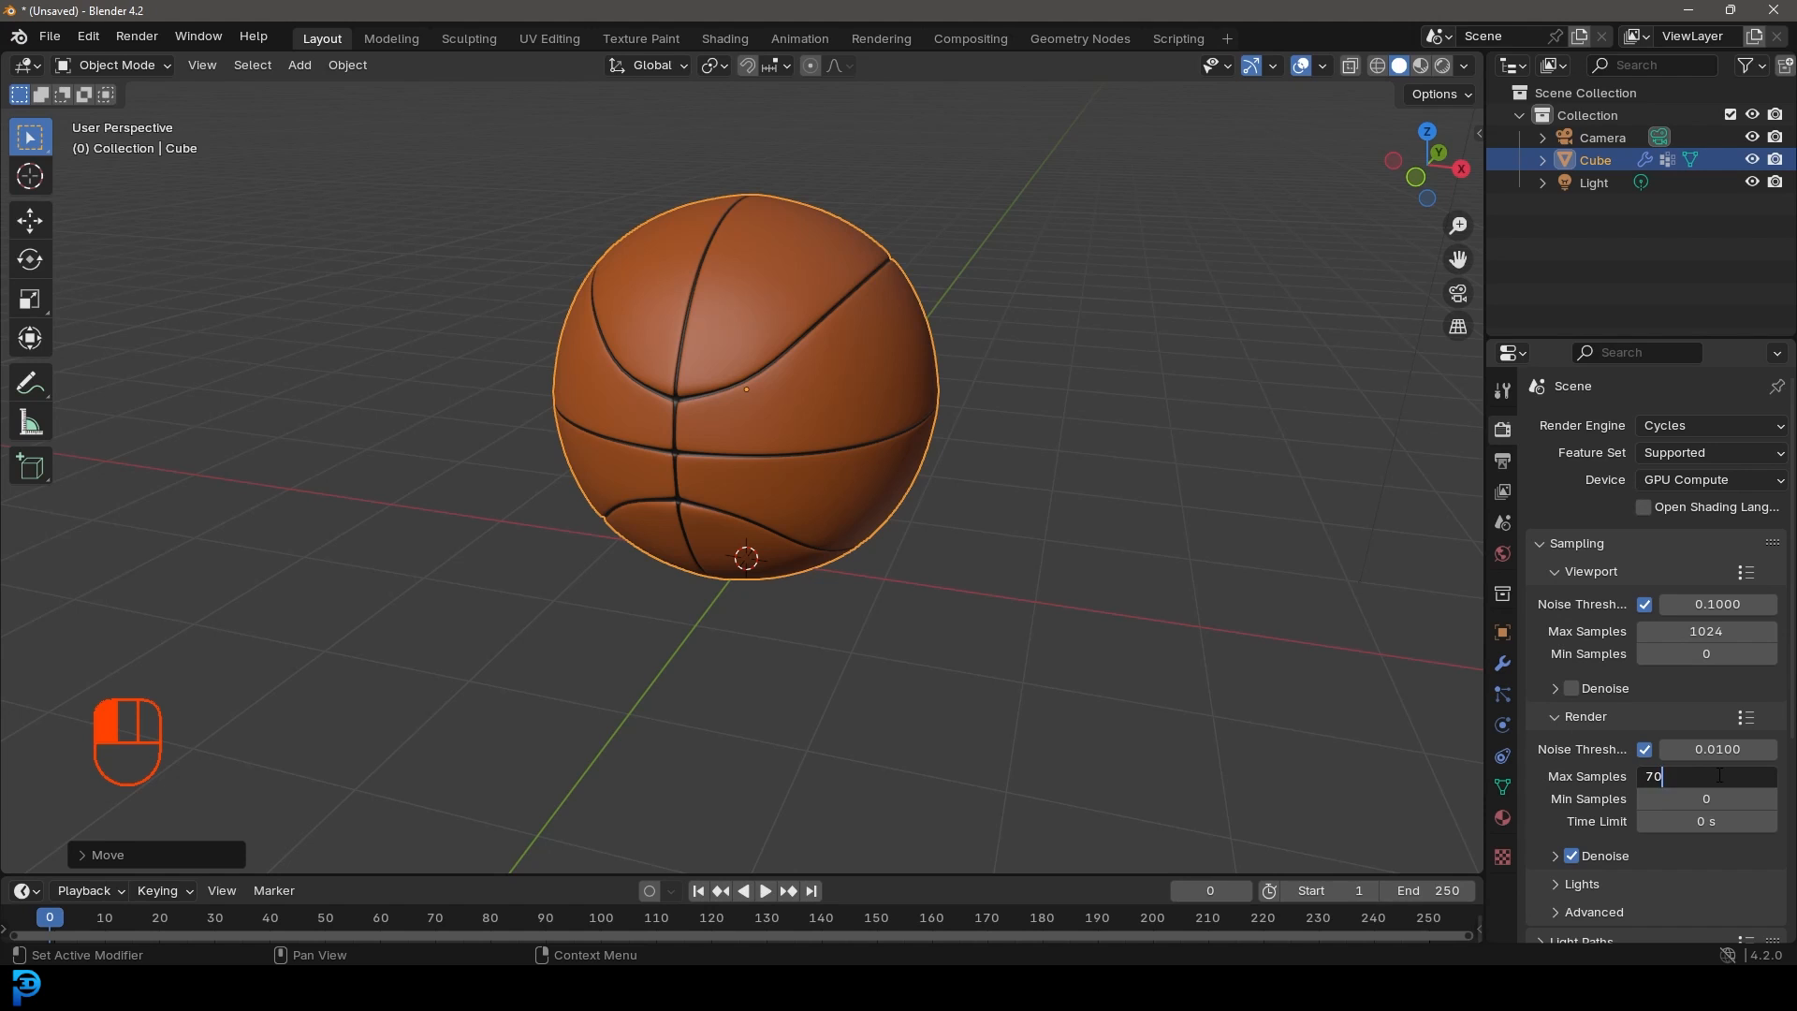
key("Return")
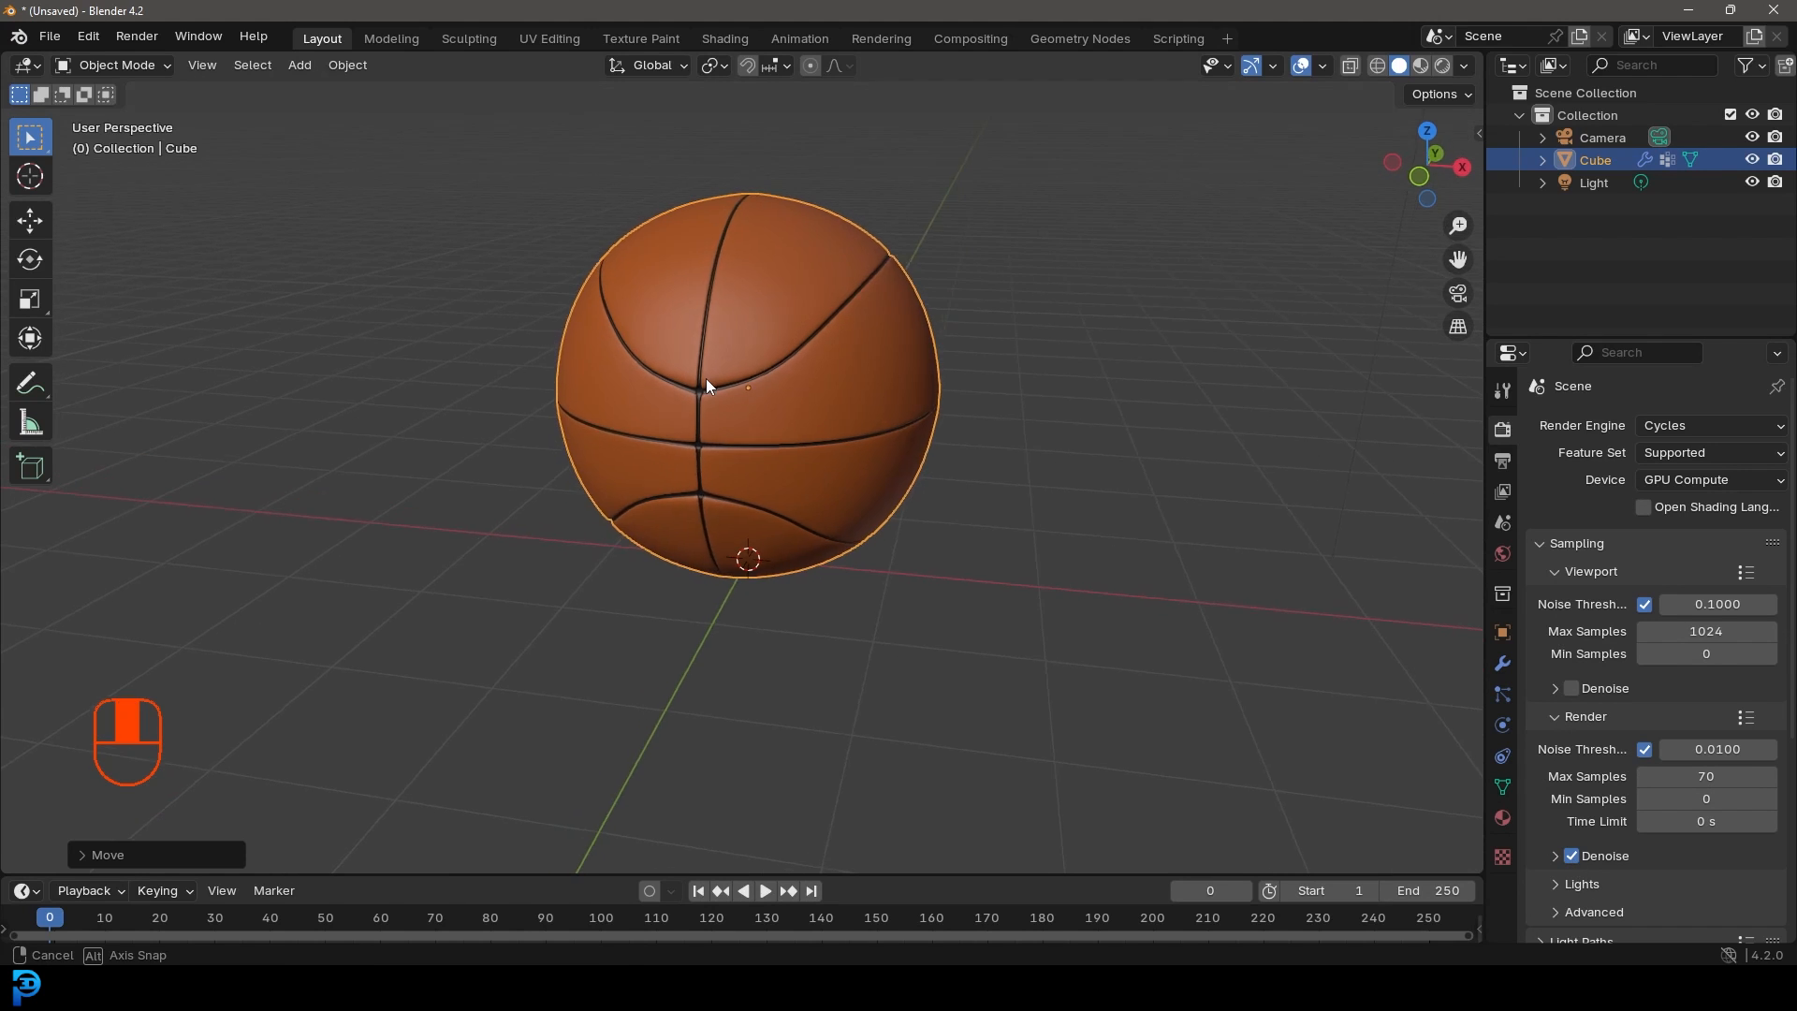
Step: Save the project as basketball.blend
key("ctrl+s")
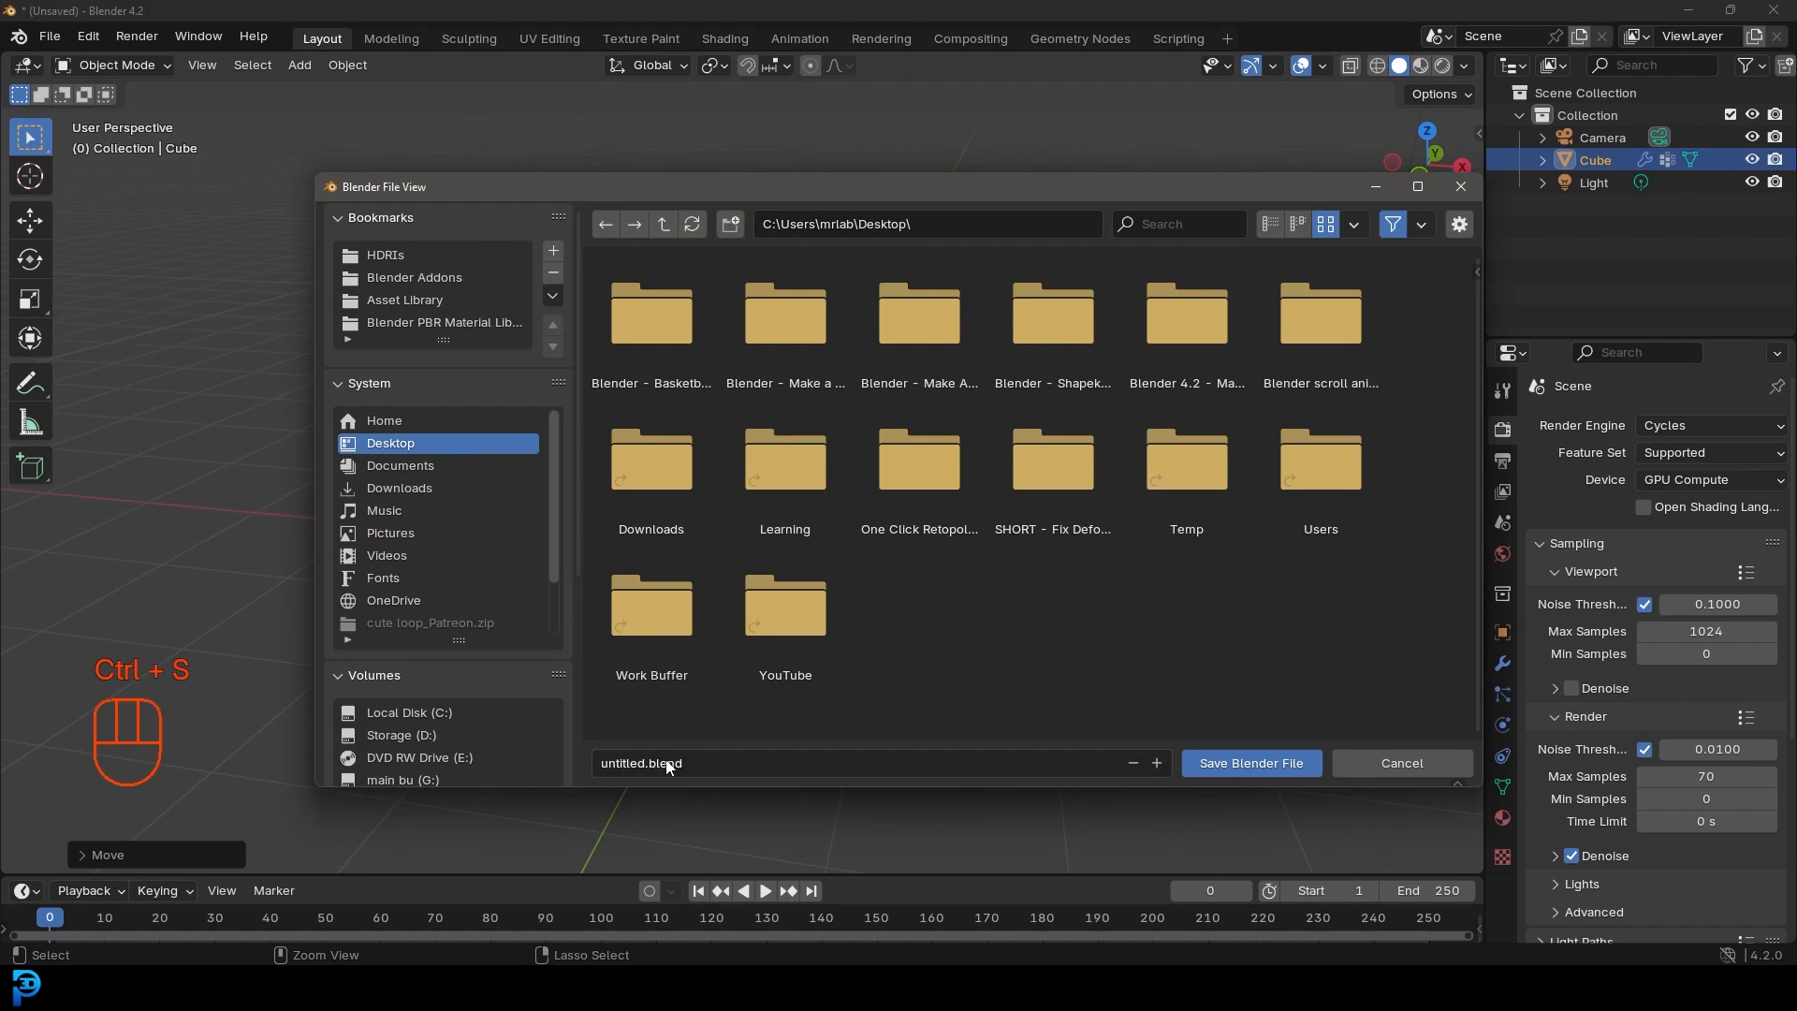
left_click(758, 765)
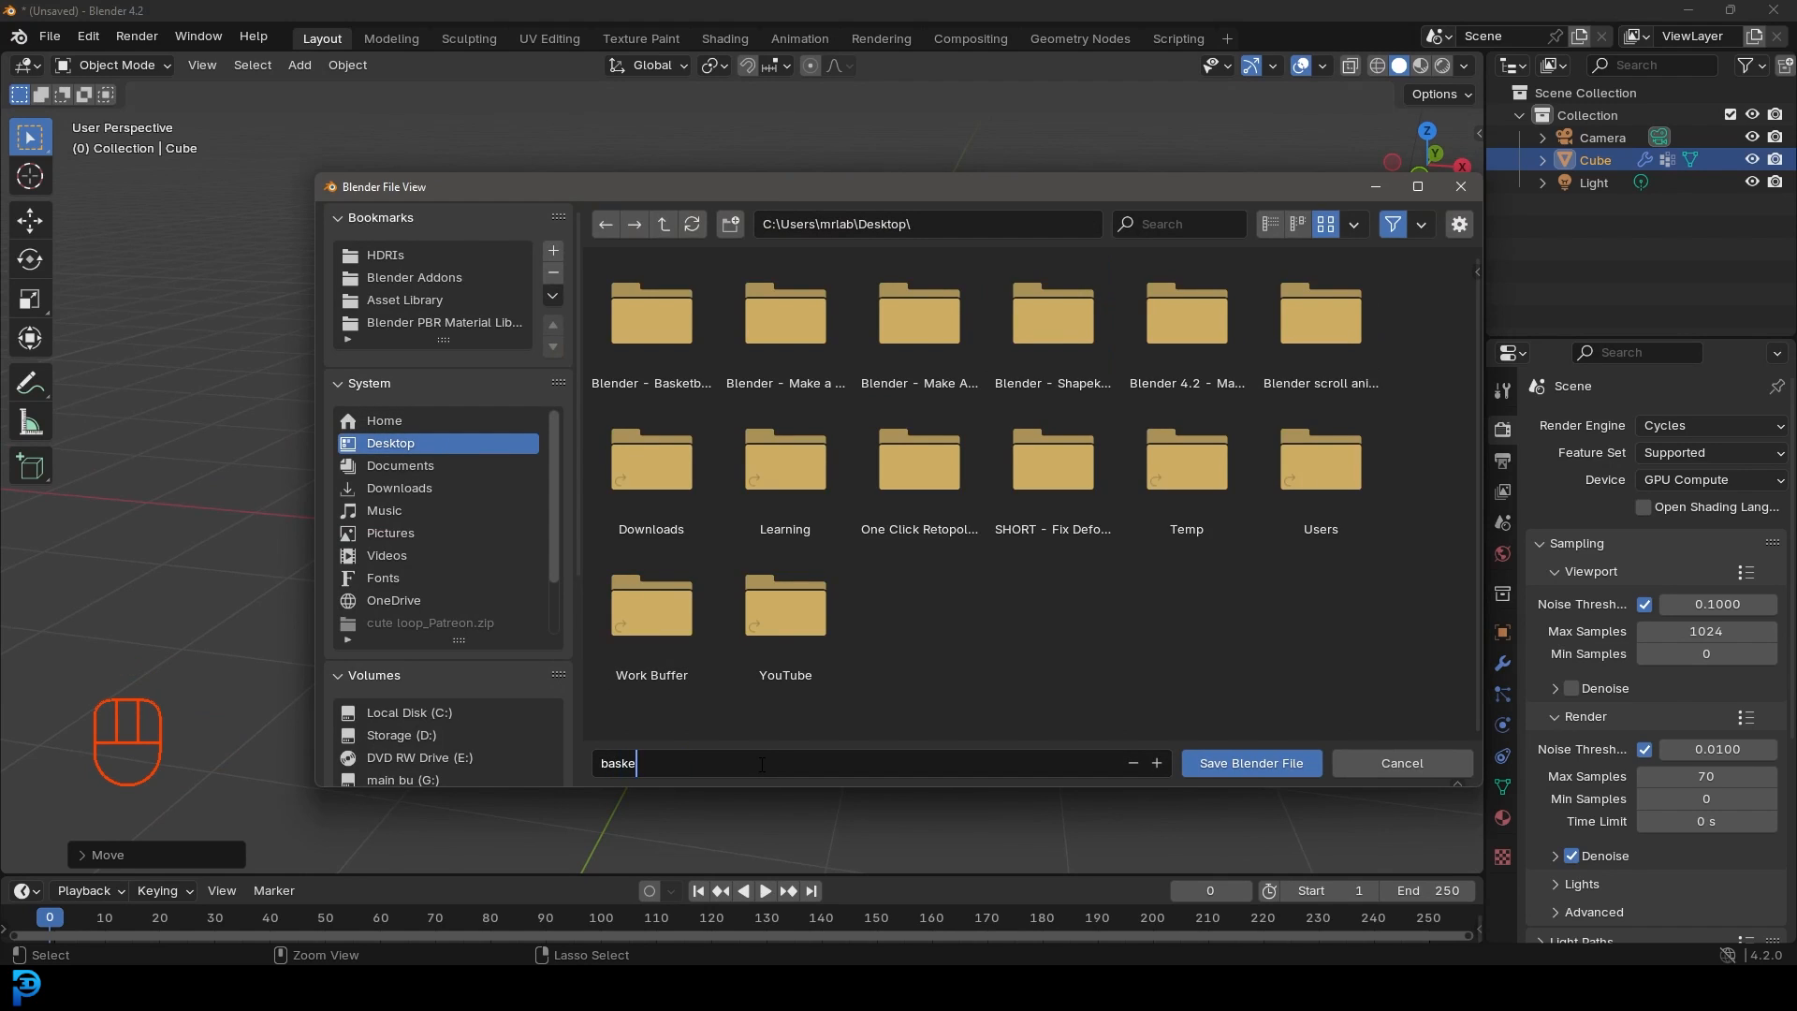
type("basketball")
key("Return")
left_click(1235, 760)
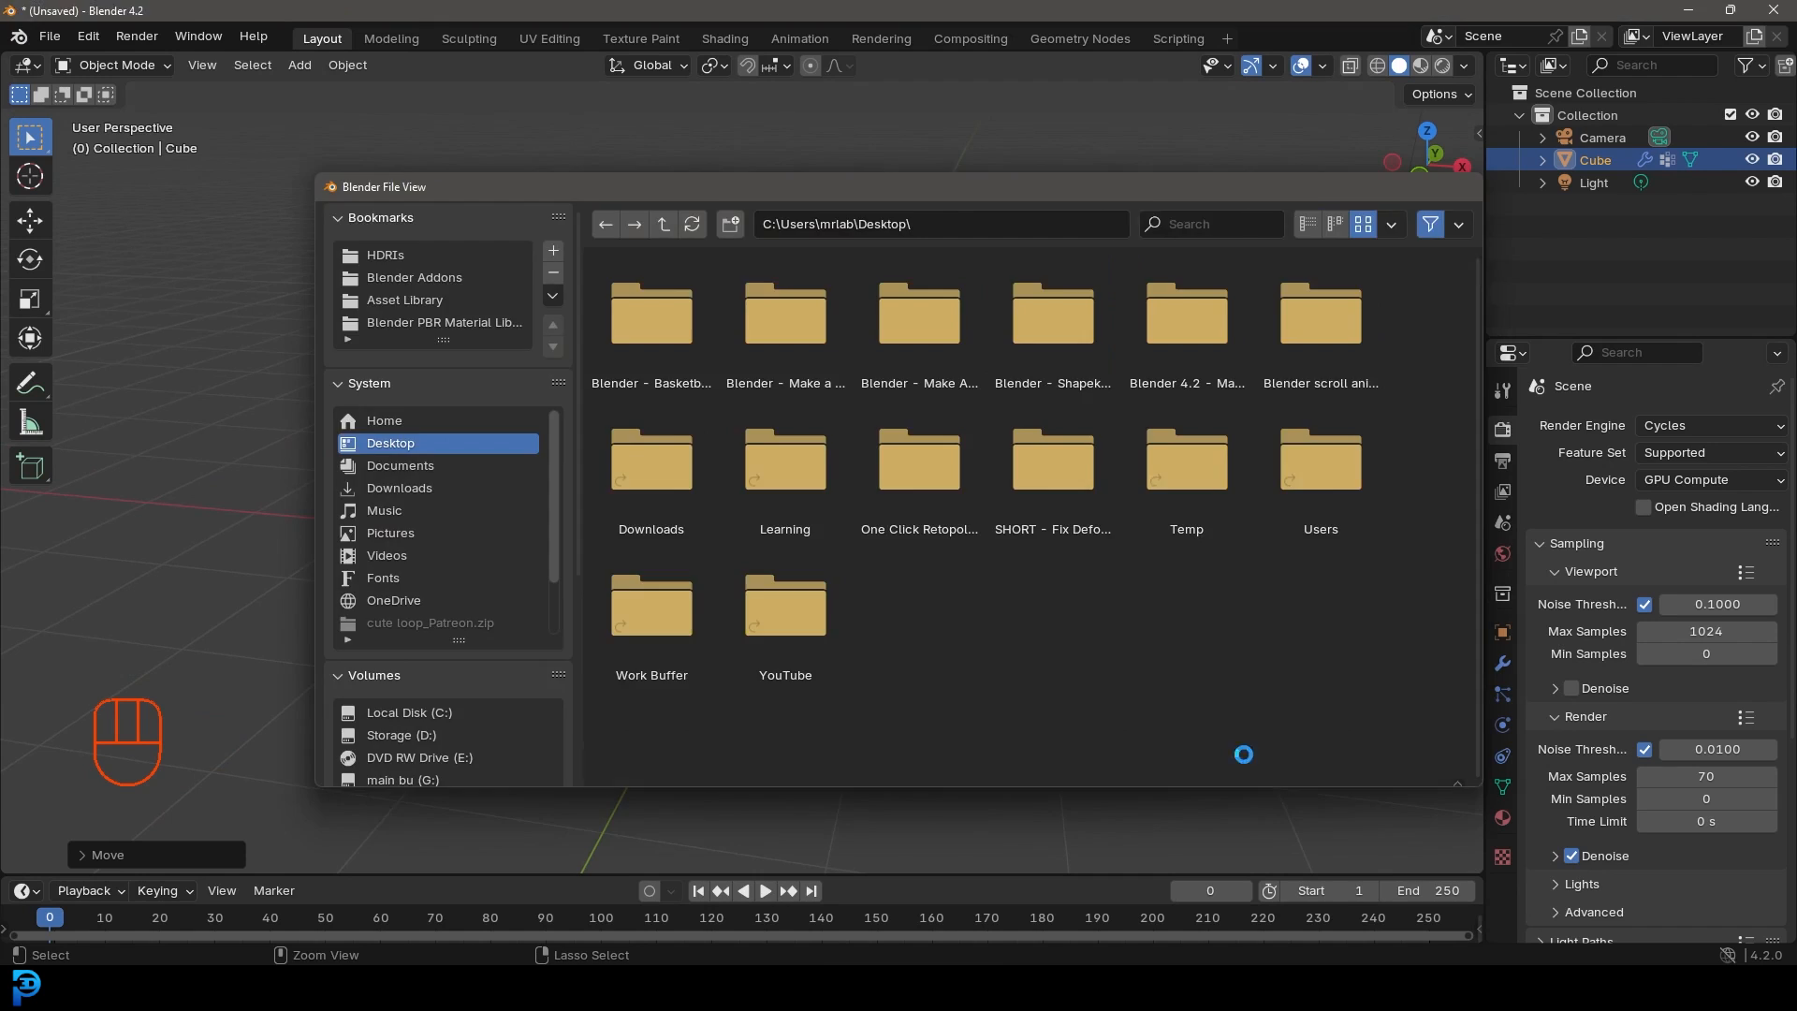
key("shift+a")
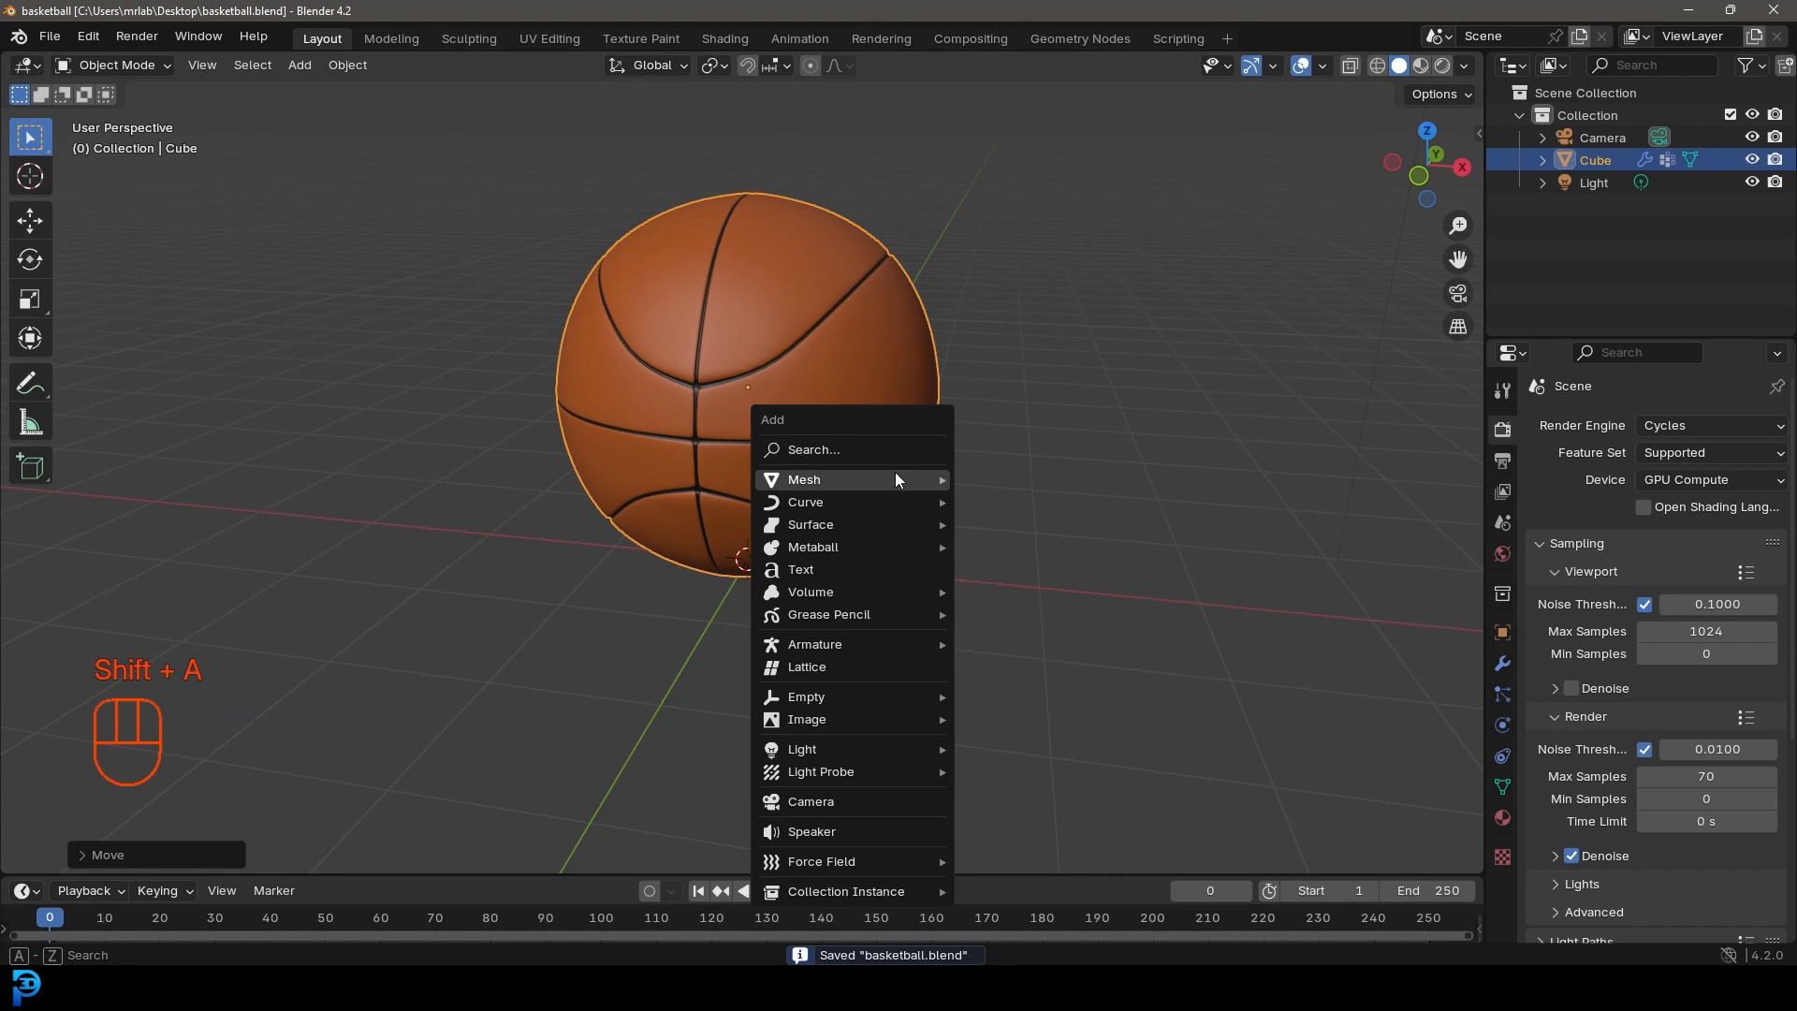
Step: Add a plane and rotate it 90 degrees on X to stand upright
mouse_move(908, 476)
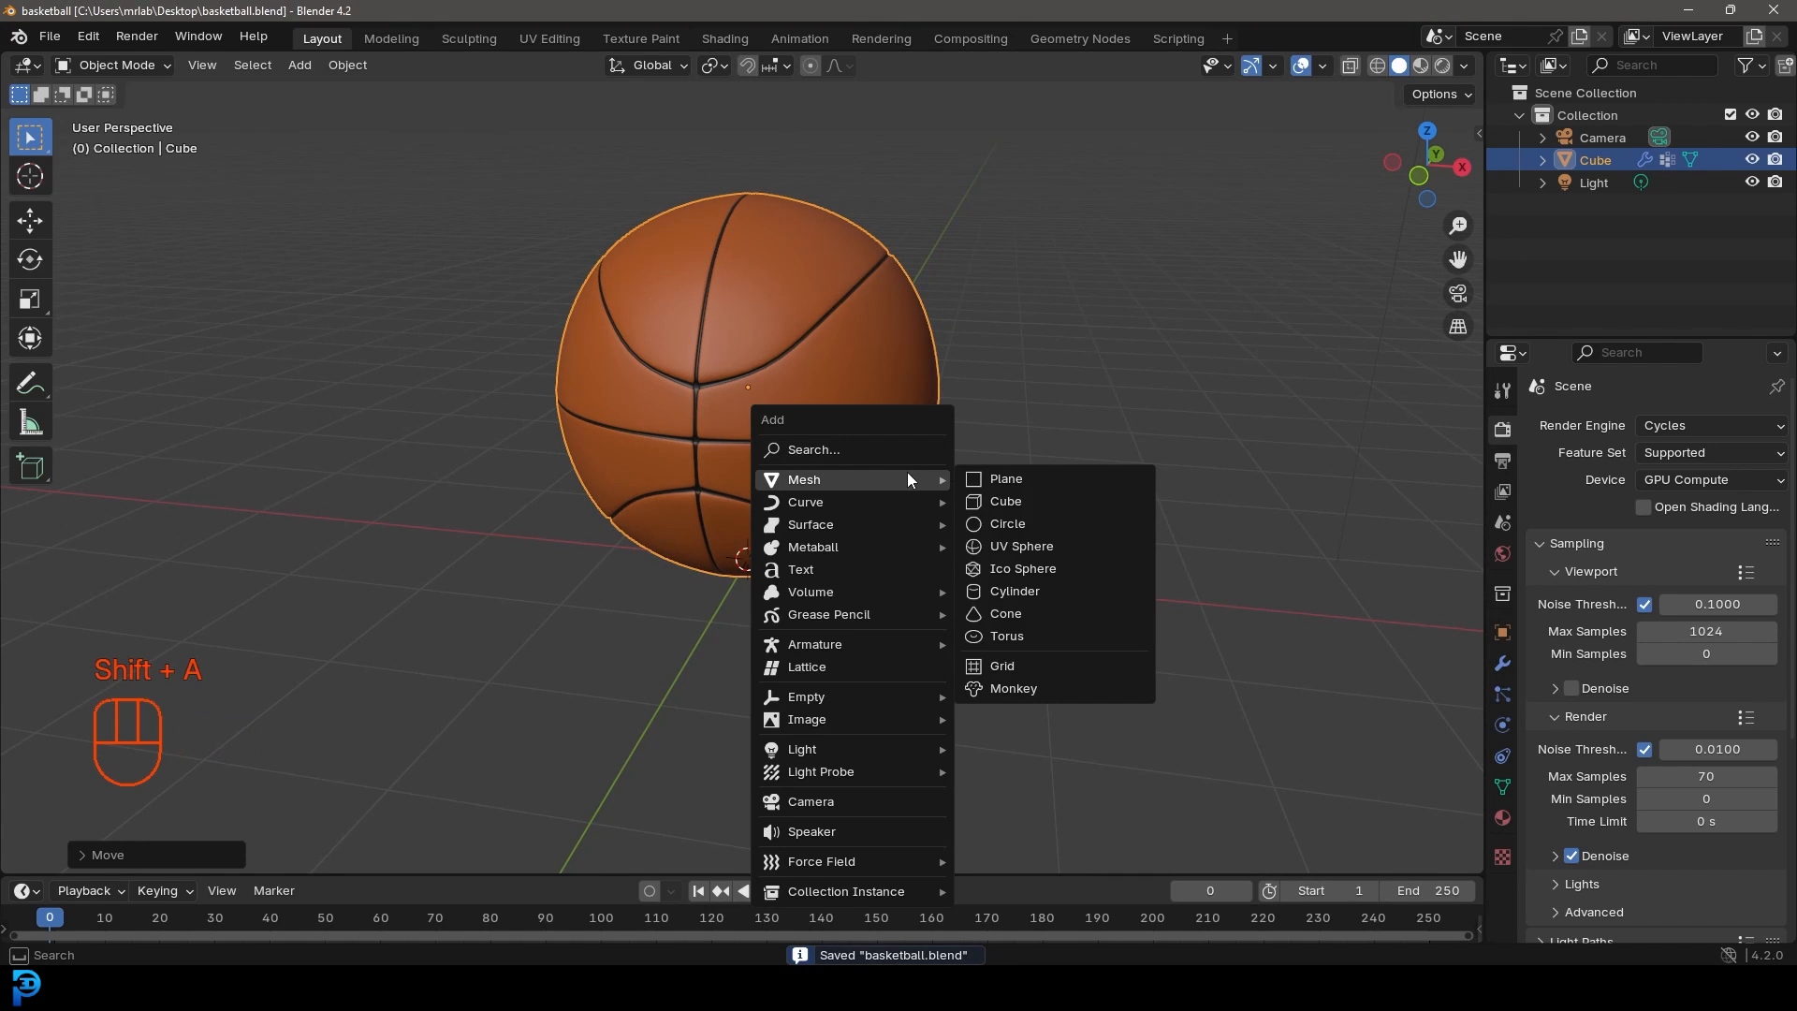
key("KP_1")
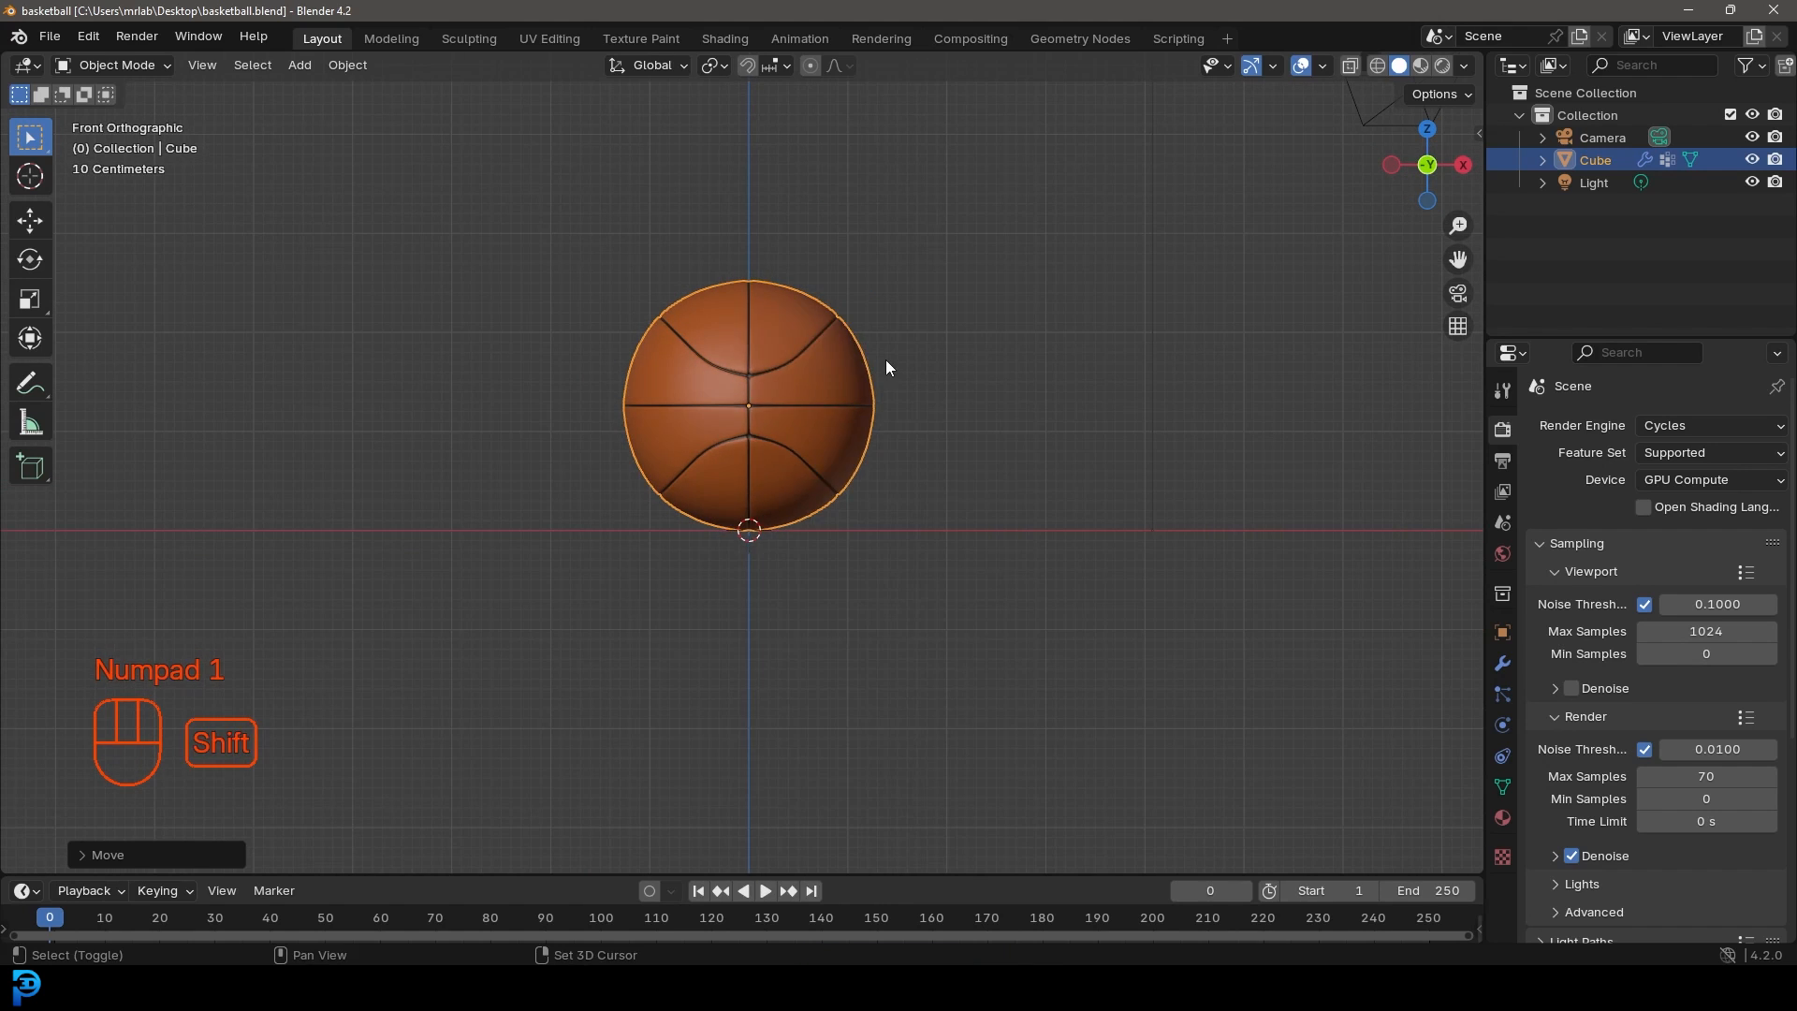
key("shift+a")
mouse_move(880, 388)
left_click(980, 391)
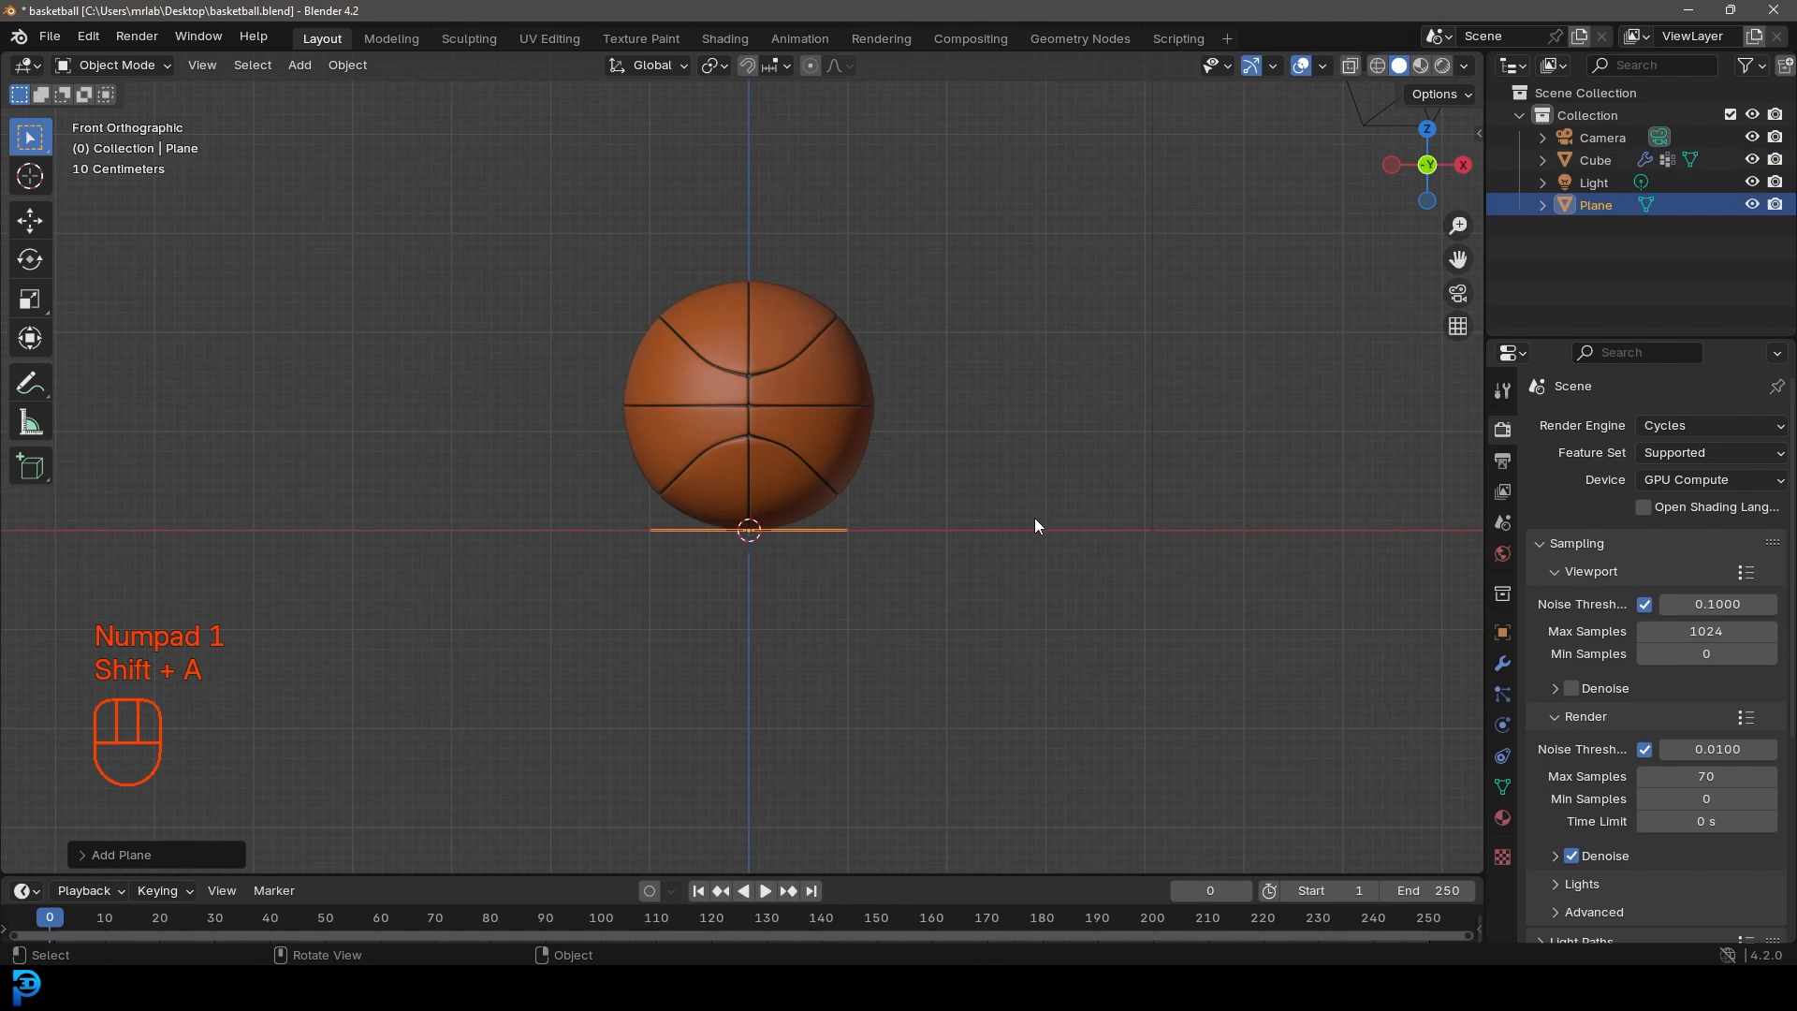
key("r")
key("x")
key("9")
key("0")
key("Return")
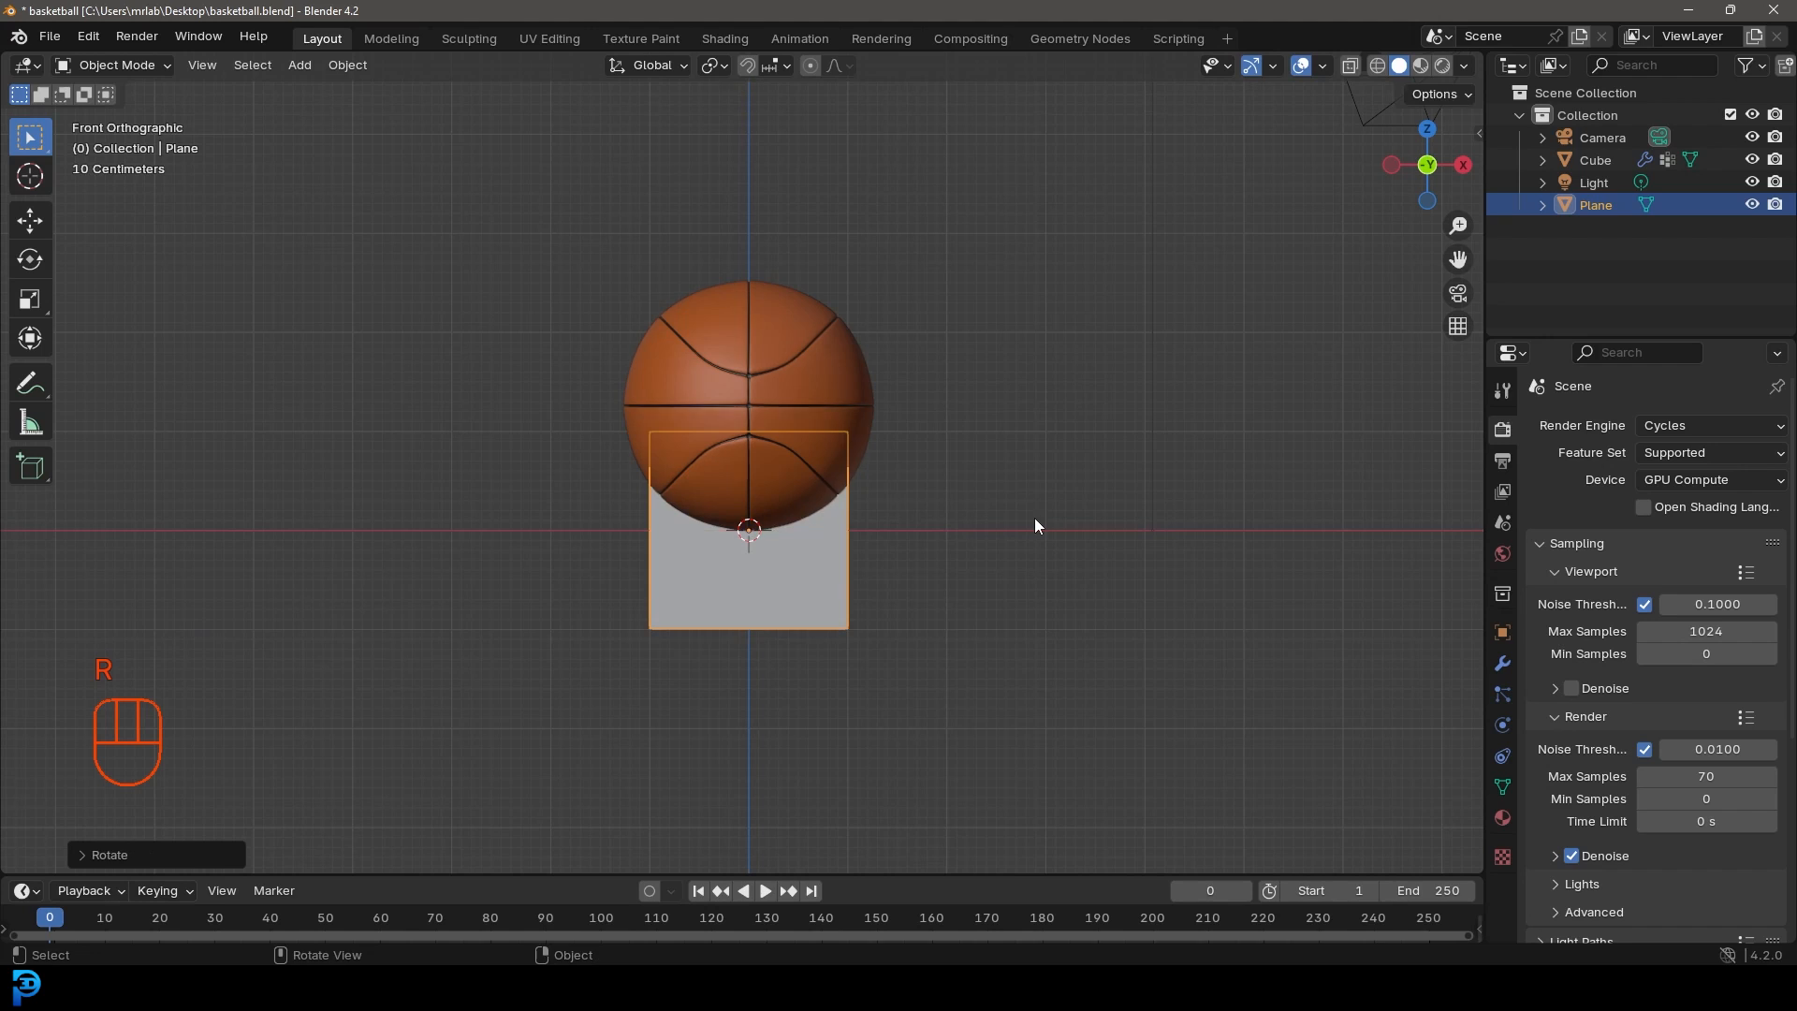
Step: Widen the backdrop plane along X and move it behind the ball along Y
scroll(469, 443, "down", 3)
key("s")
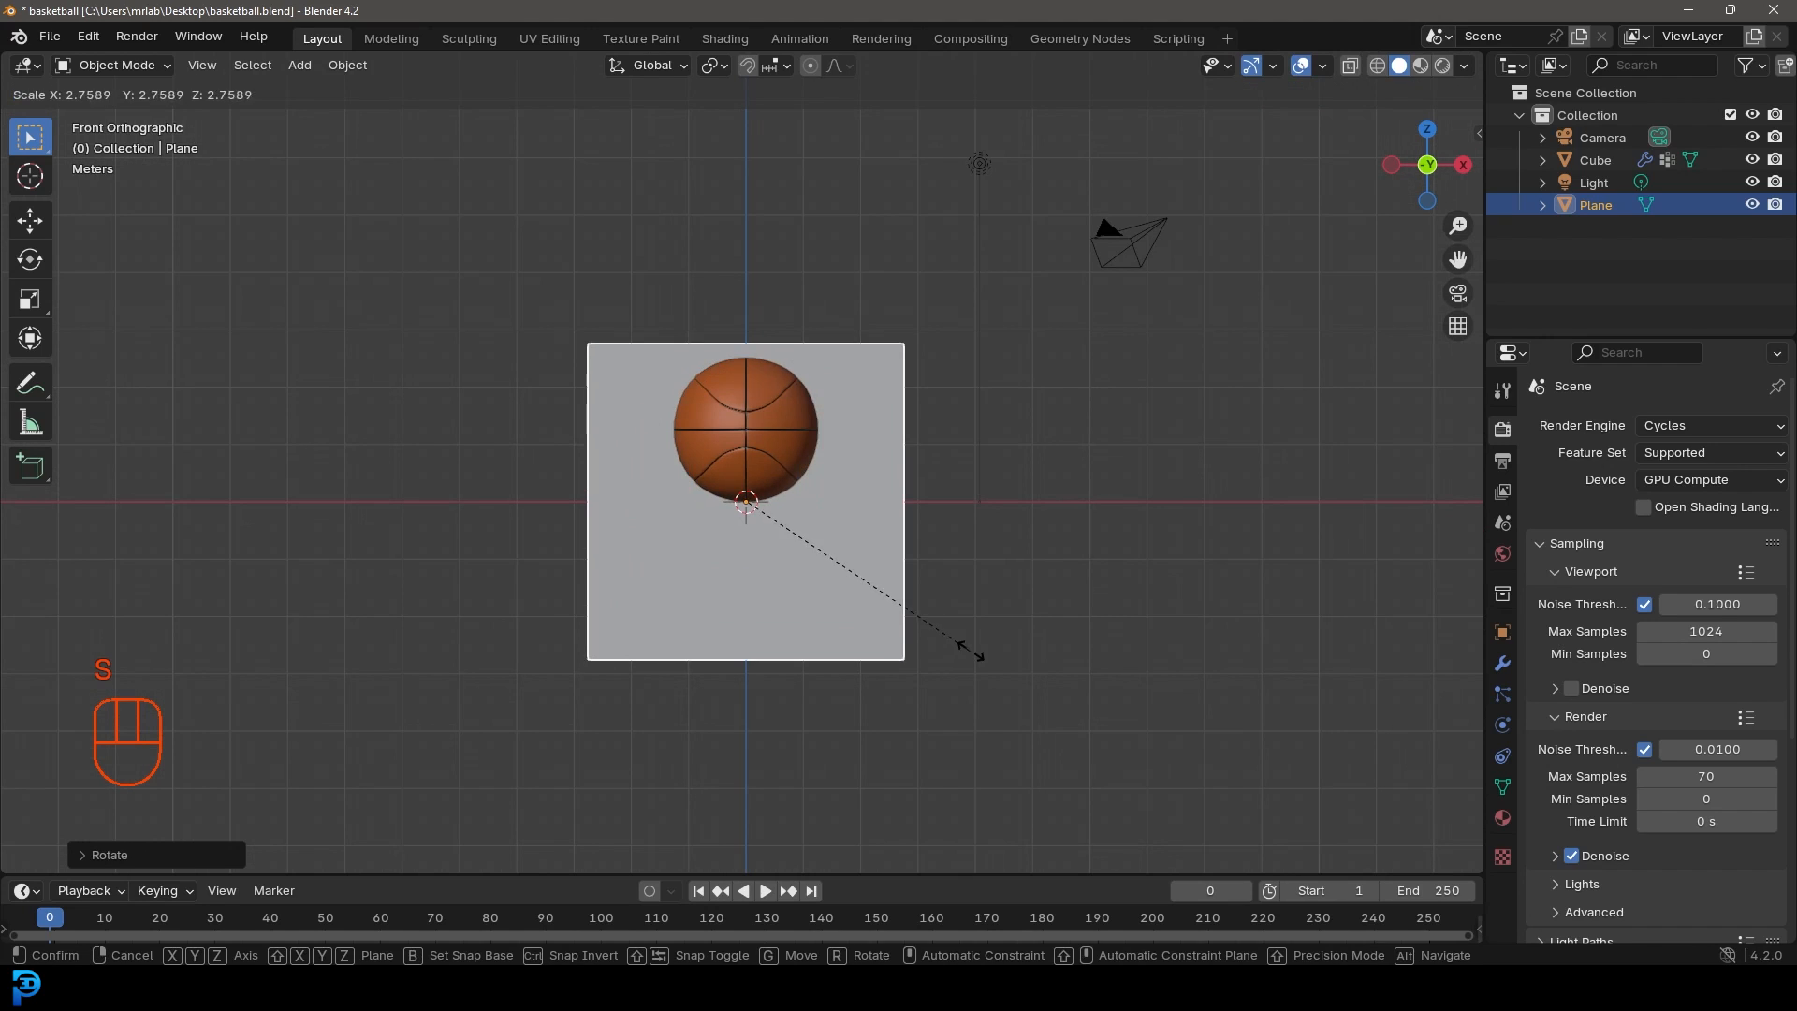
key("x")
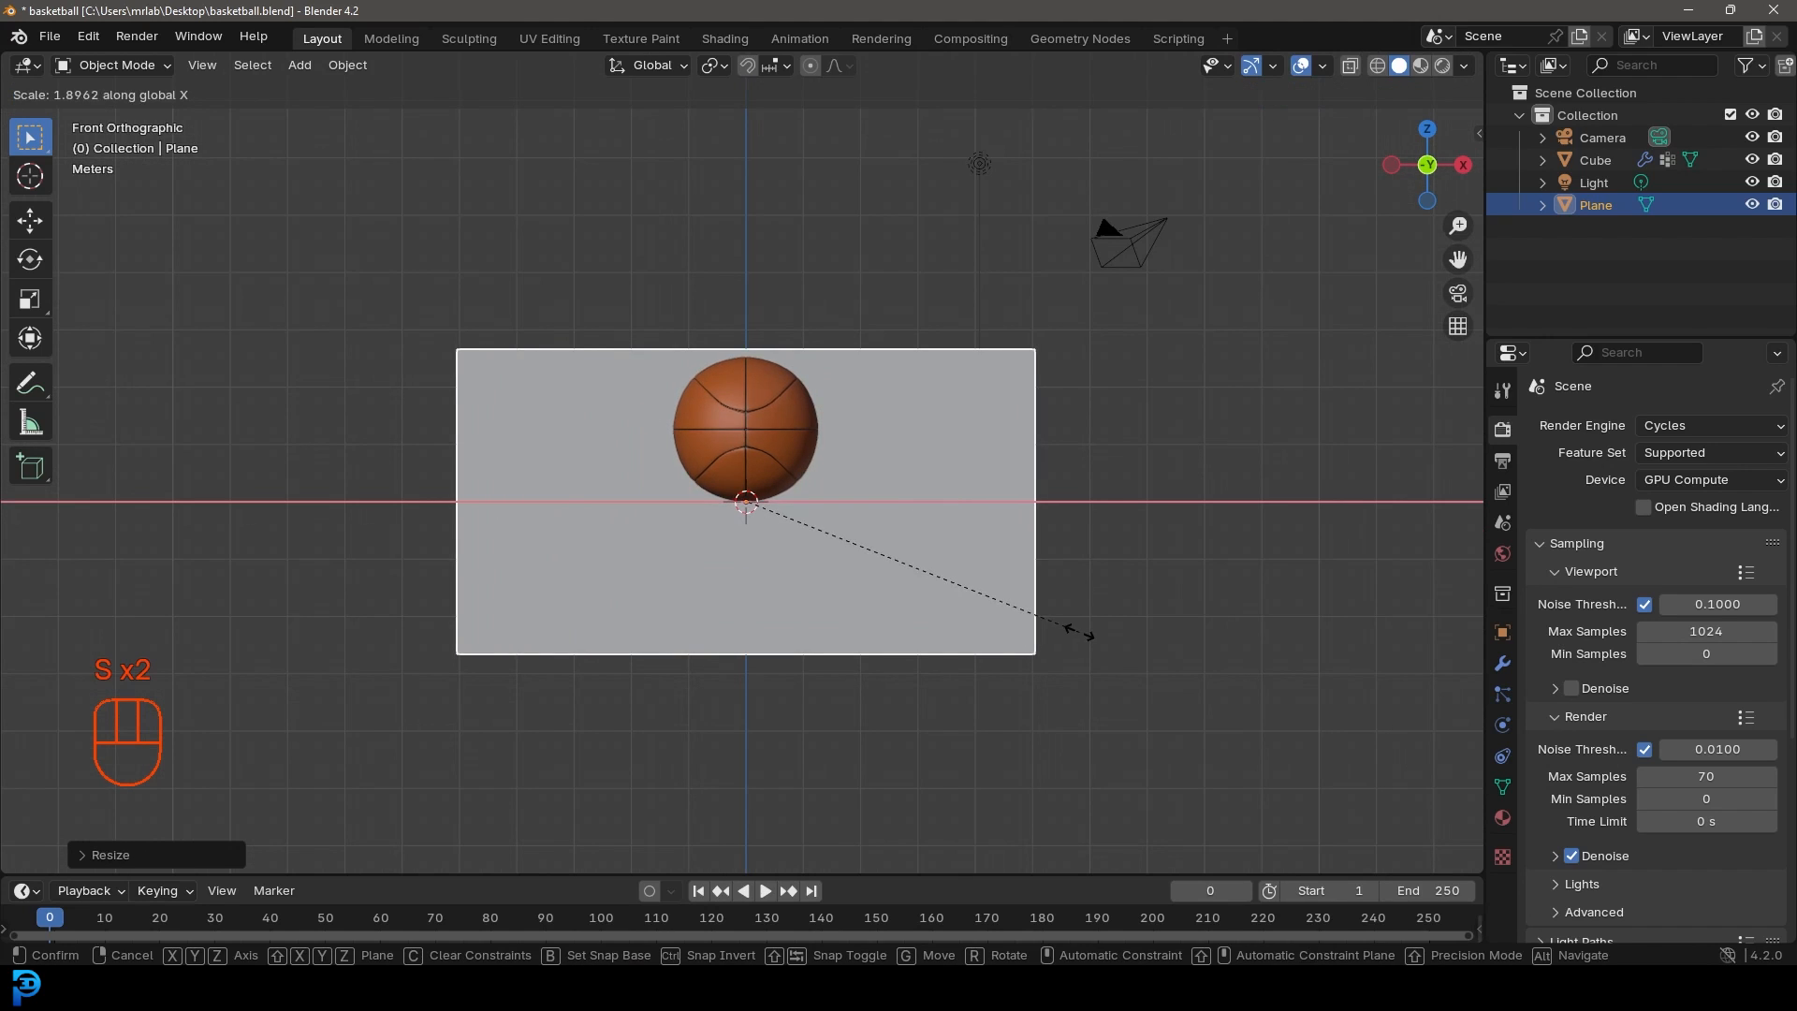
left_click(1040, 572)
middle_click_drag(1041, 572, 839, 597)
scroll(839, 589, "down", 2)
key("g")
key("y")
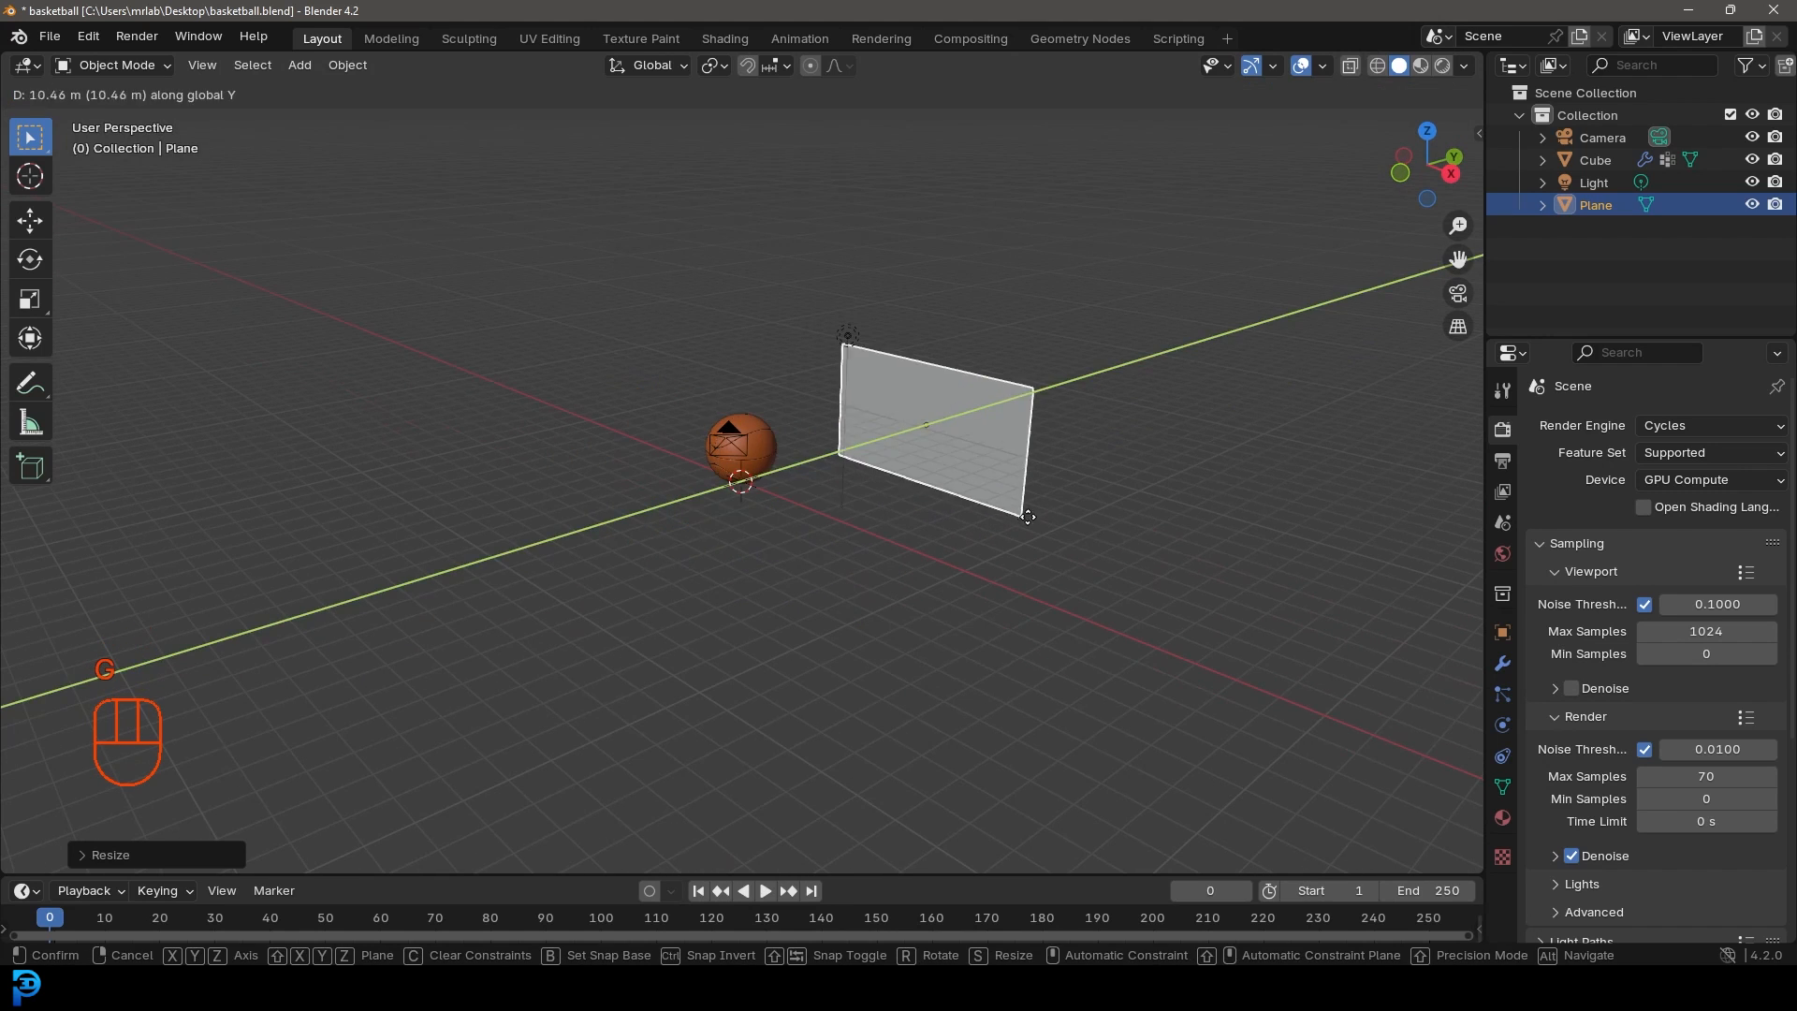
left_click(1059, 509)
Step: Lower the basketball along the Z axis
key("KP_1")
scroll(655, 407, "up", 5)
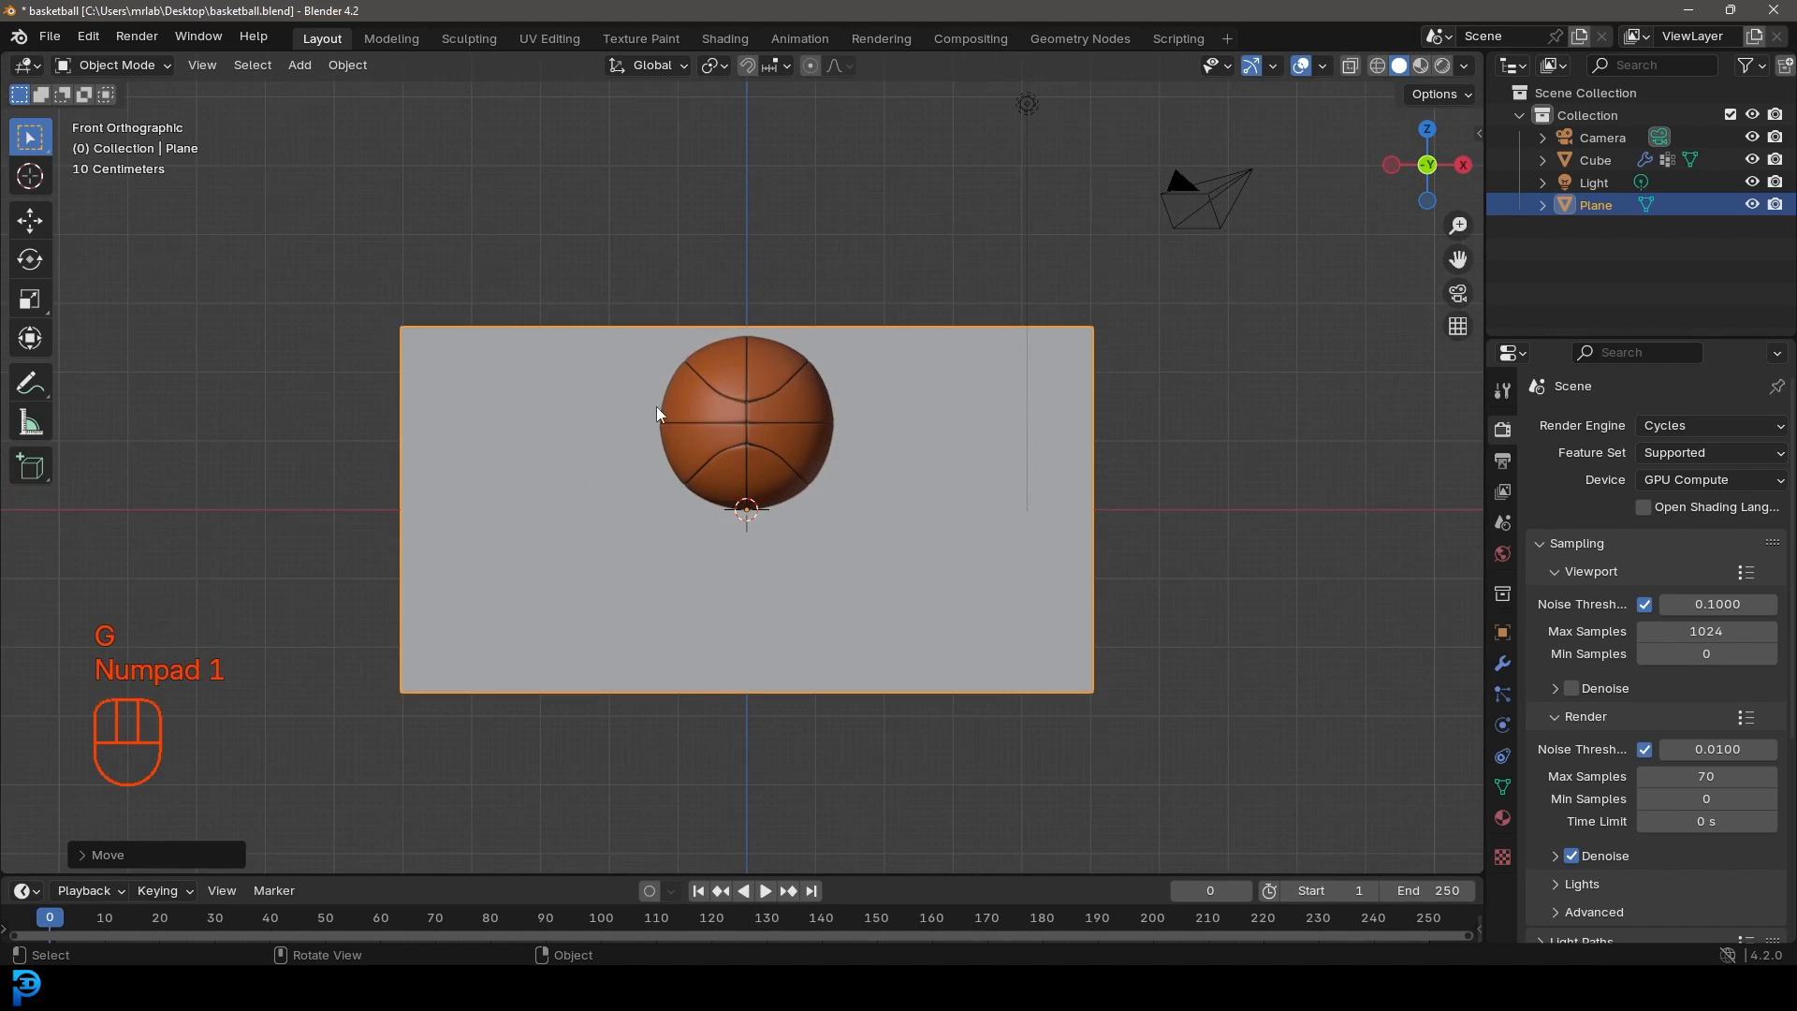
scroll(783, 458, "up", 2)
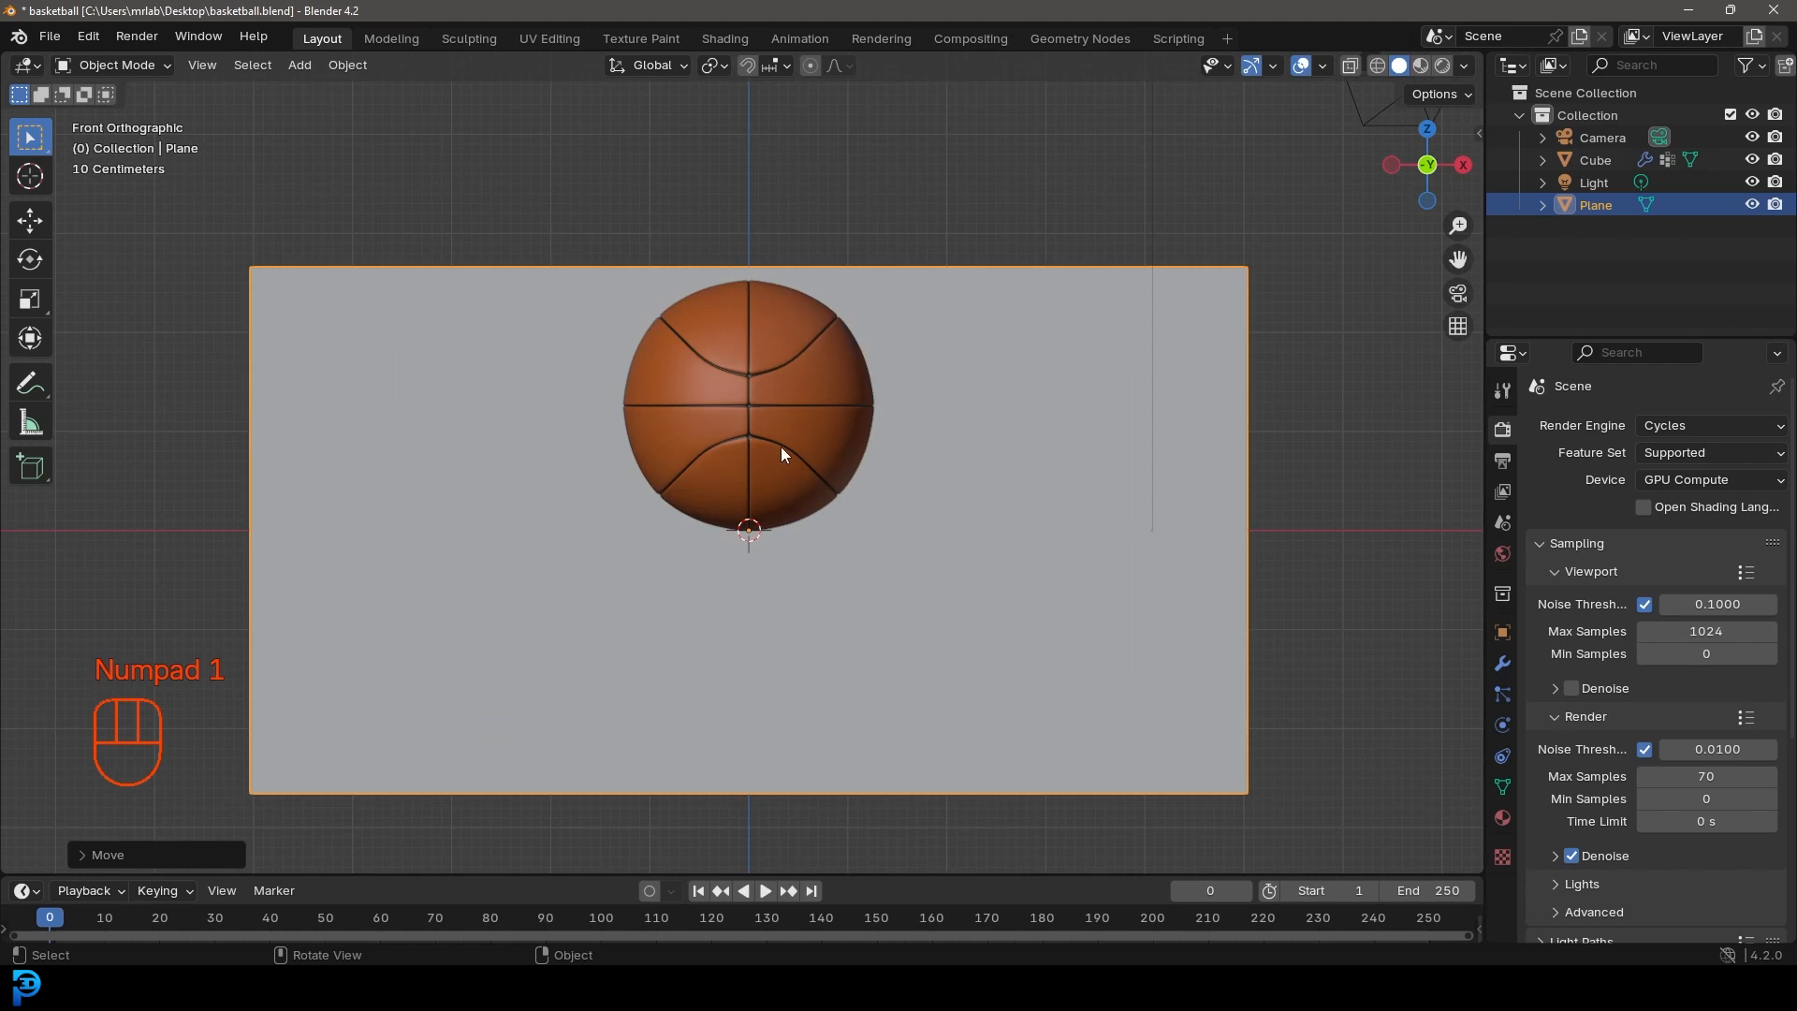
left_click(782, 453)
key("g")
key("z")
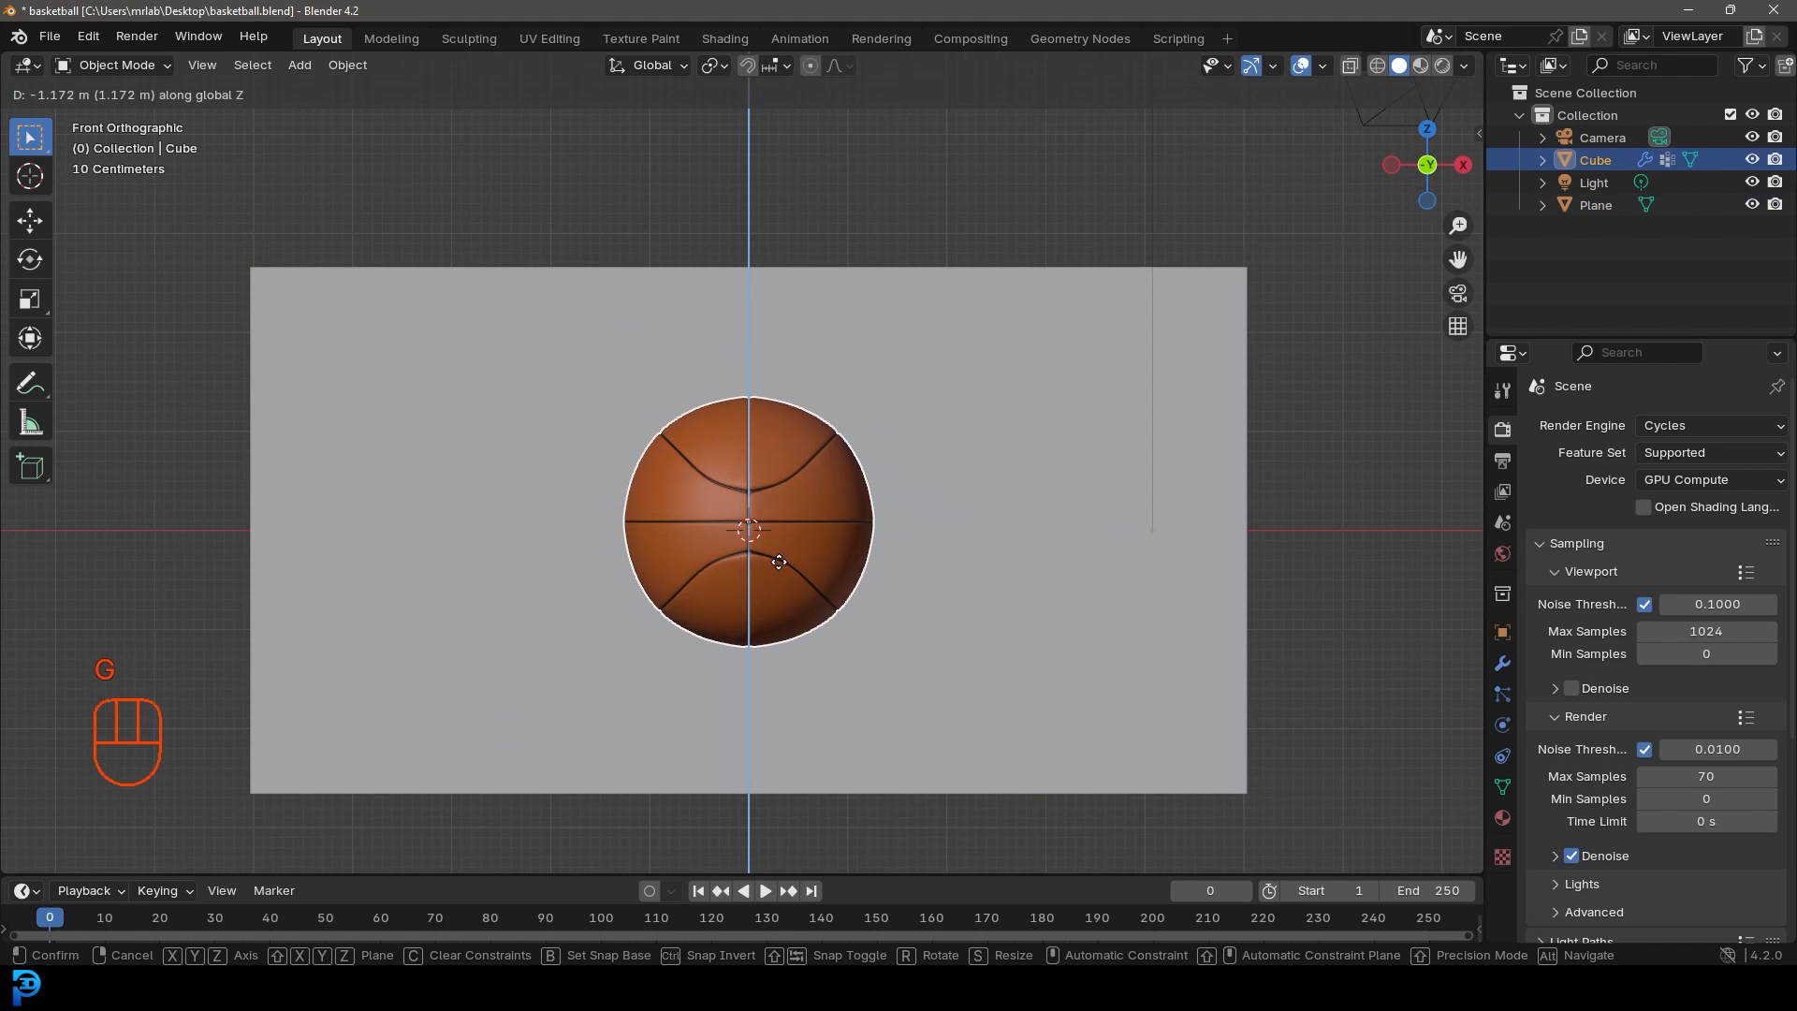
left_click(779, 562)
Step: Delete the old camera and light
scroll(1292, 337, "down", 3)
left_click_drag(1289, 343, 921, 82)
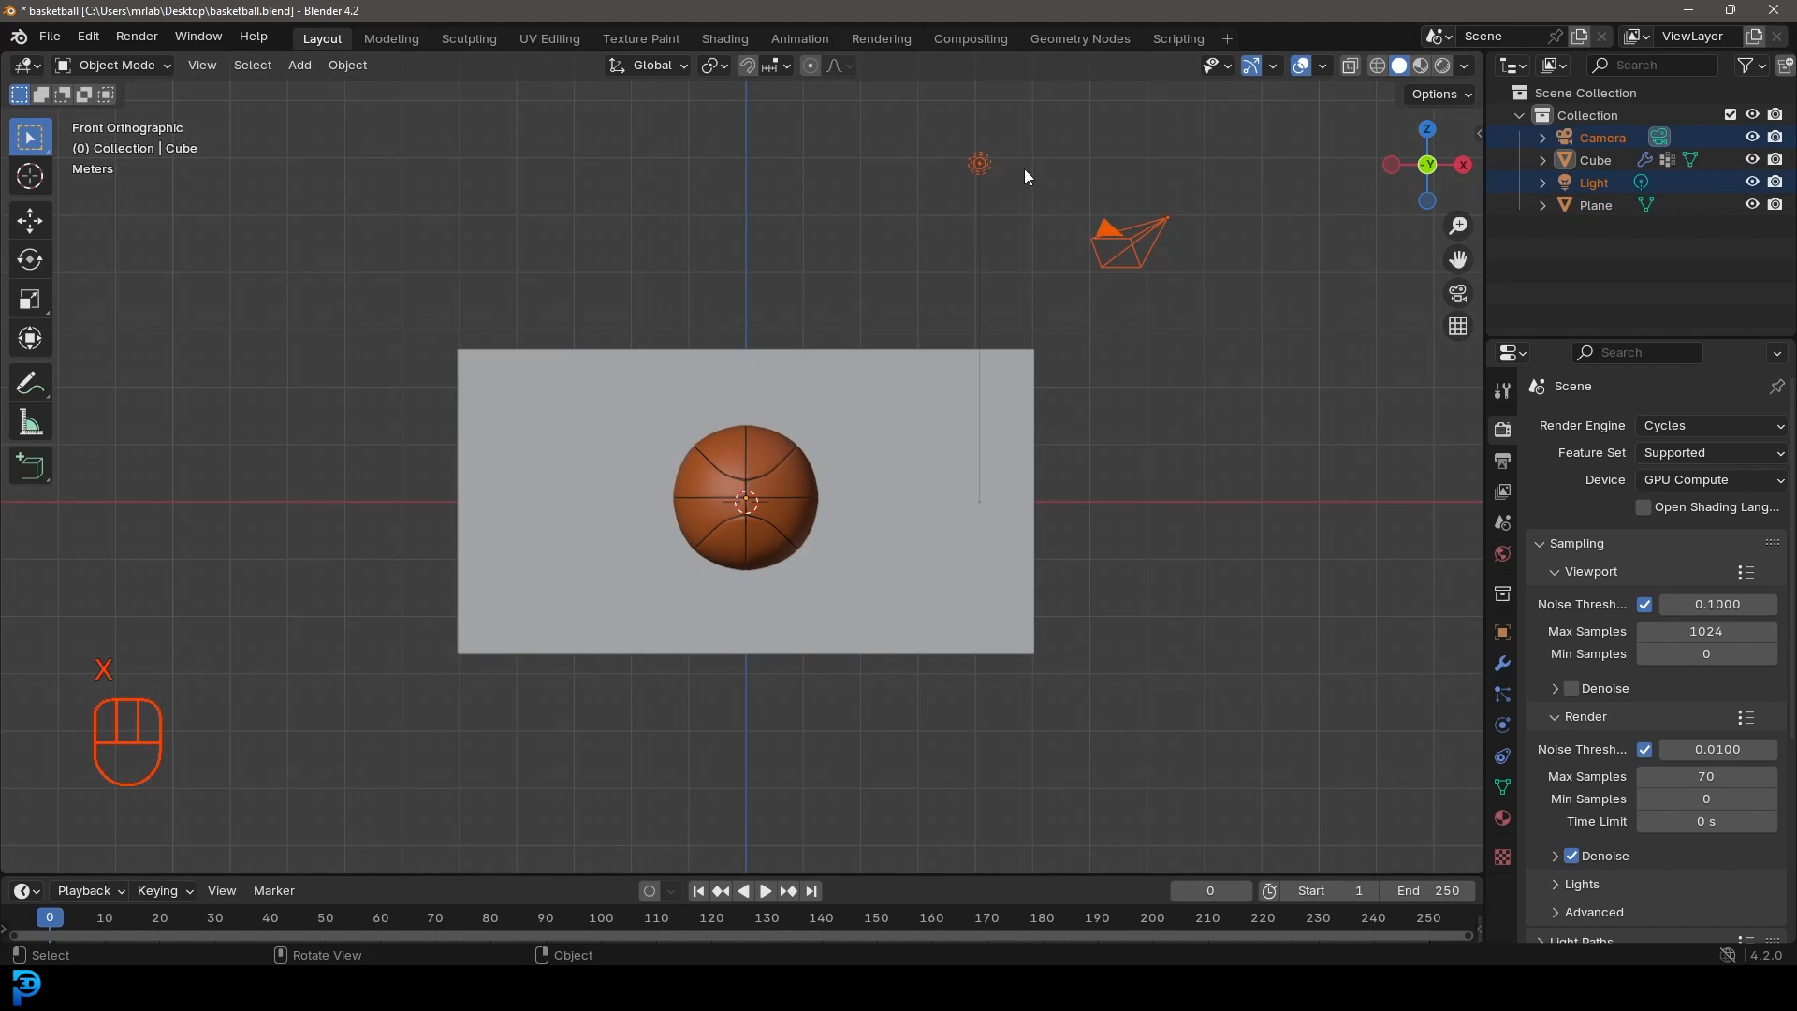
key("x")
left_click(1163, 249)
scroll(750, 378, "up", 2)
scroll(751, 378, "up", 1)
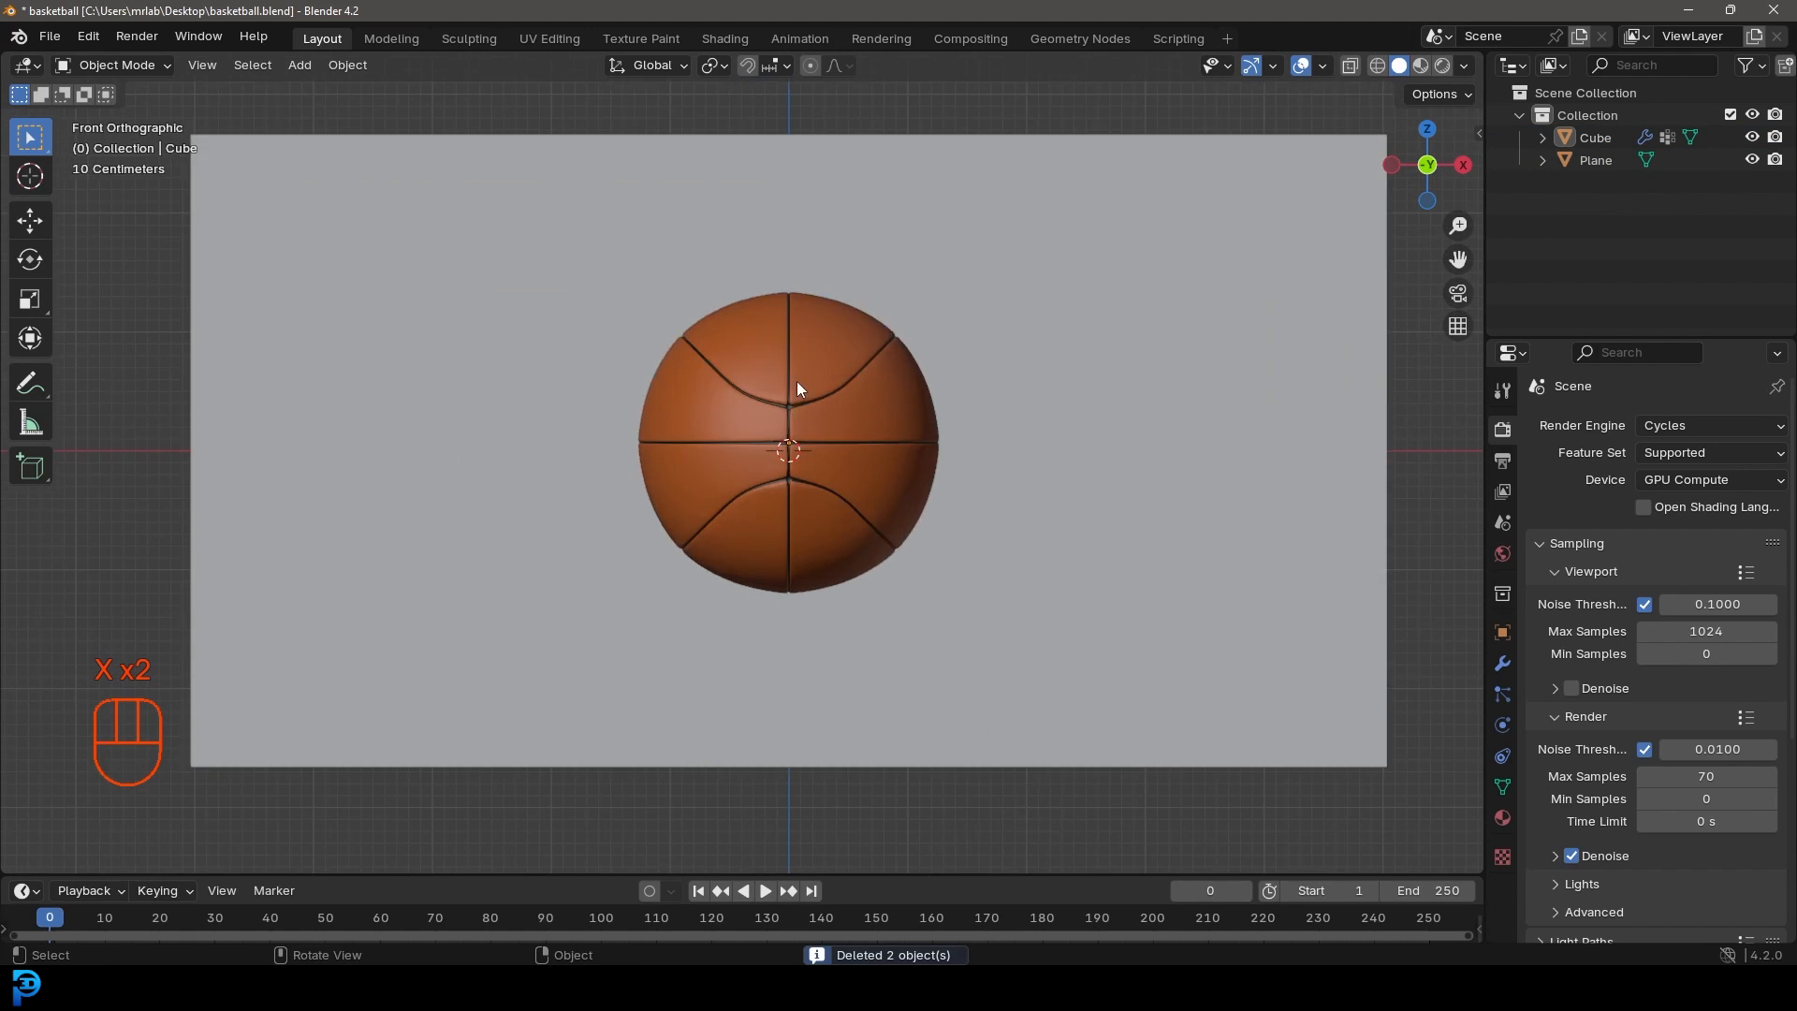
Step: Add a new camera and position it in front of the ball at a suitable height
key("shift+a")
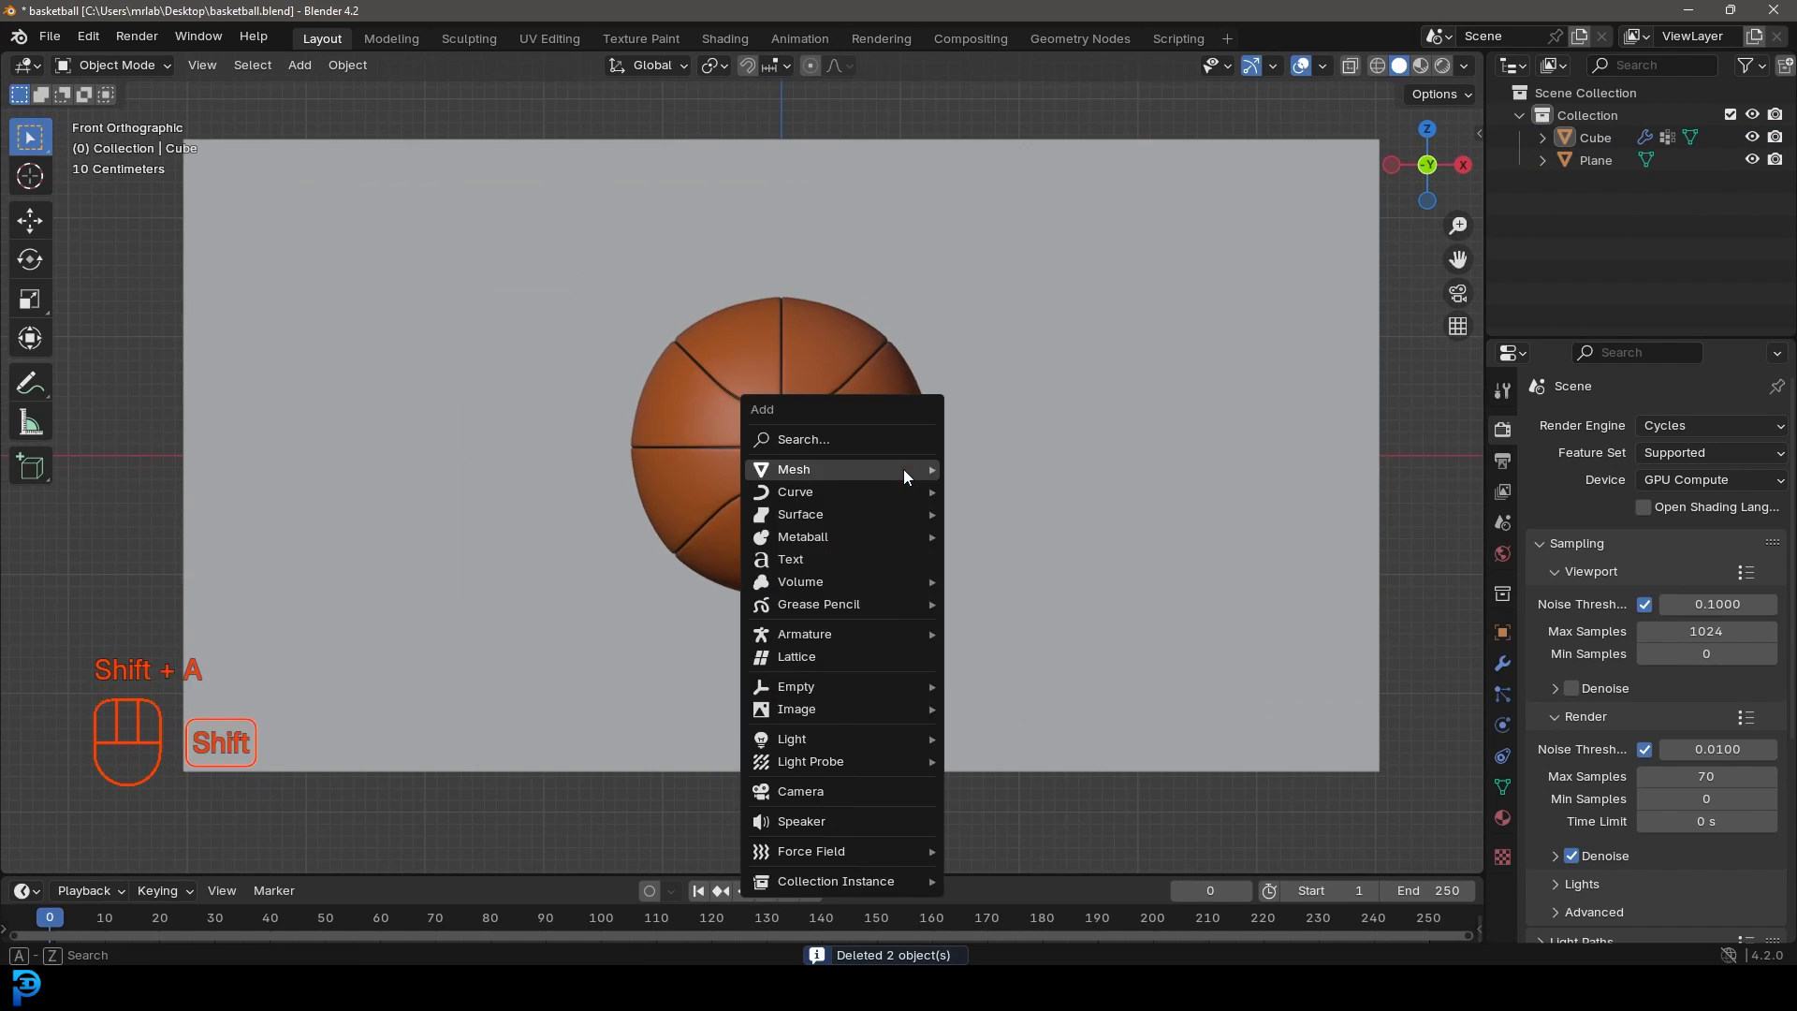
left_click(823, 791)
scroll(936, 559, "down", 3)
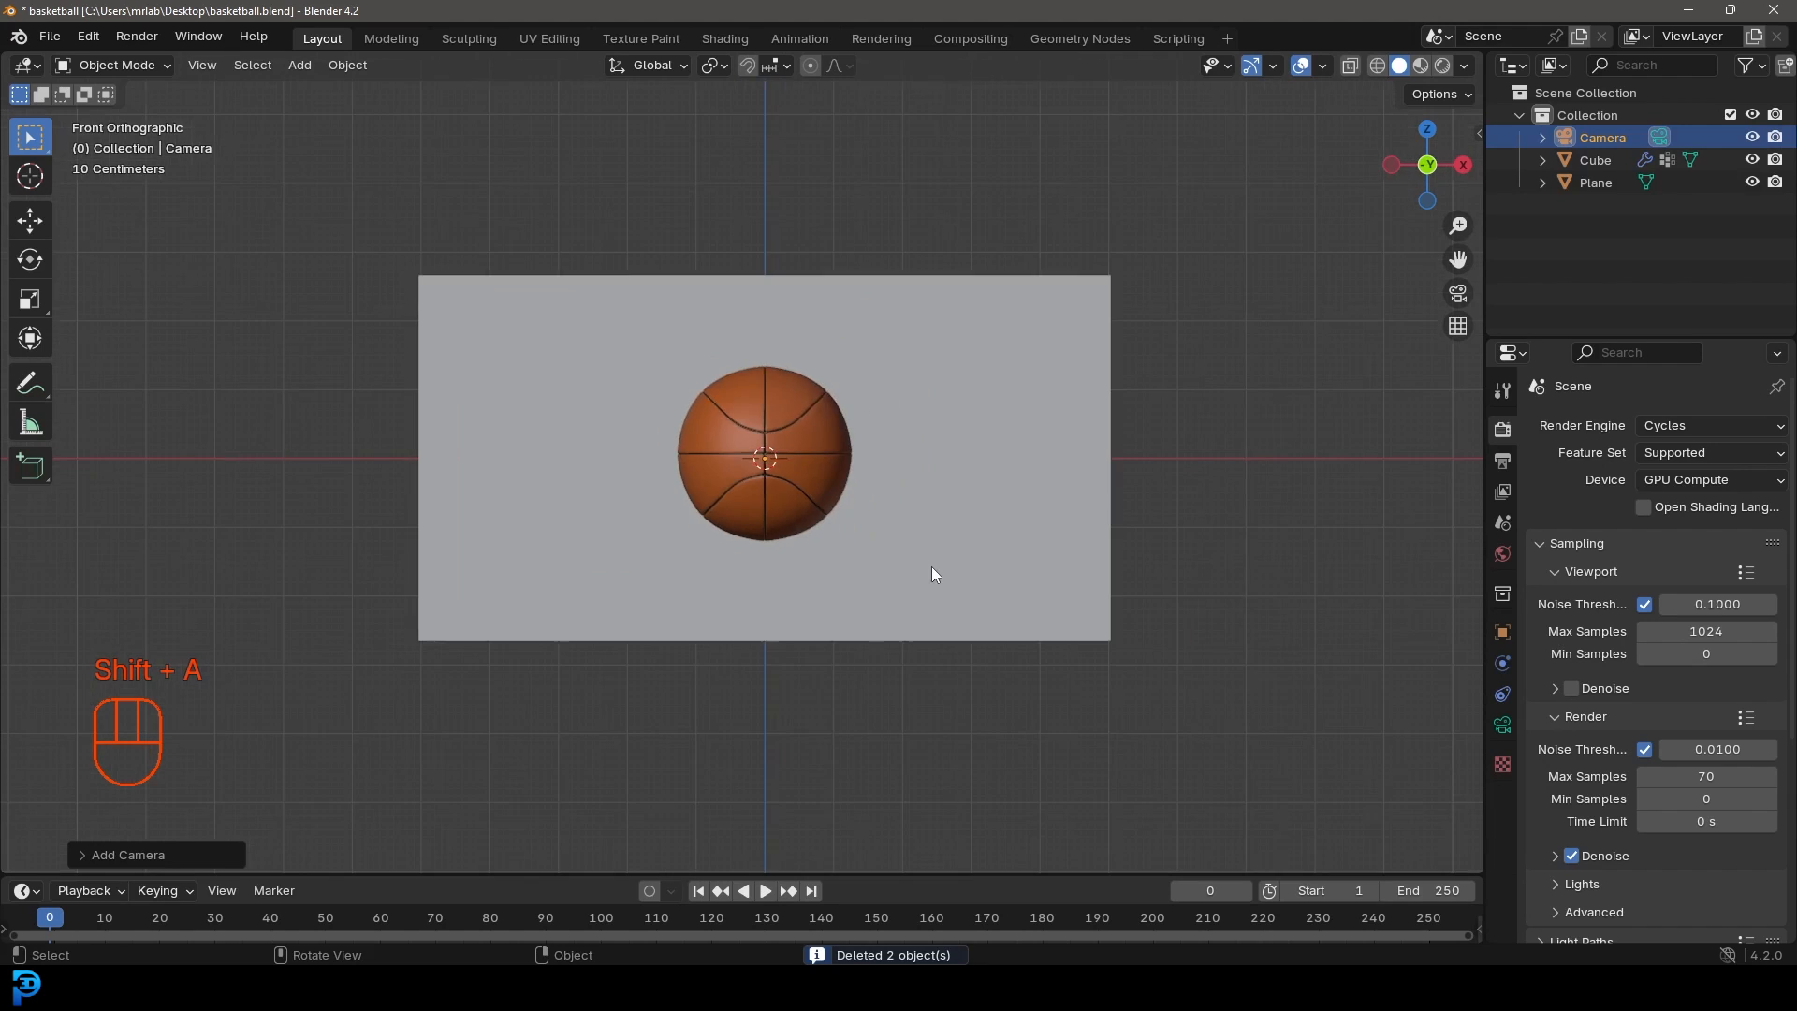
key("KP_3")
key("g")
key("y")
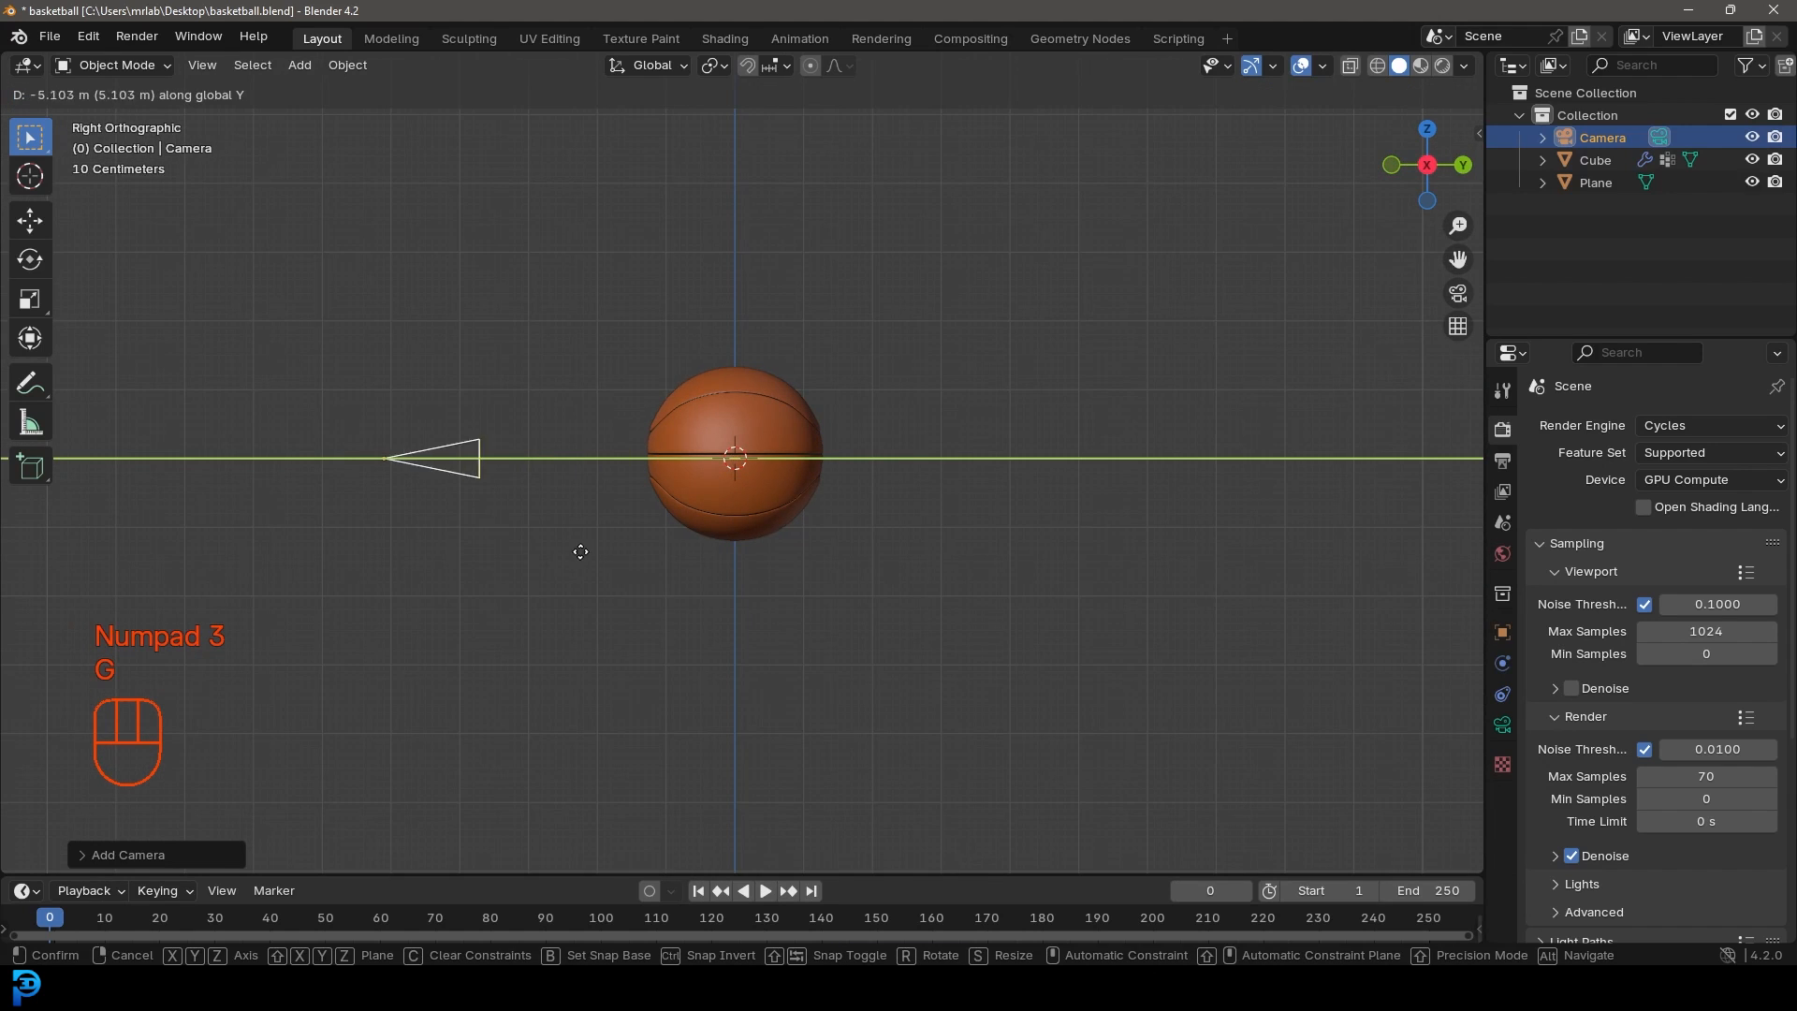
left_click(289, 582)
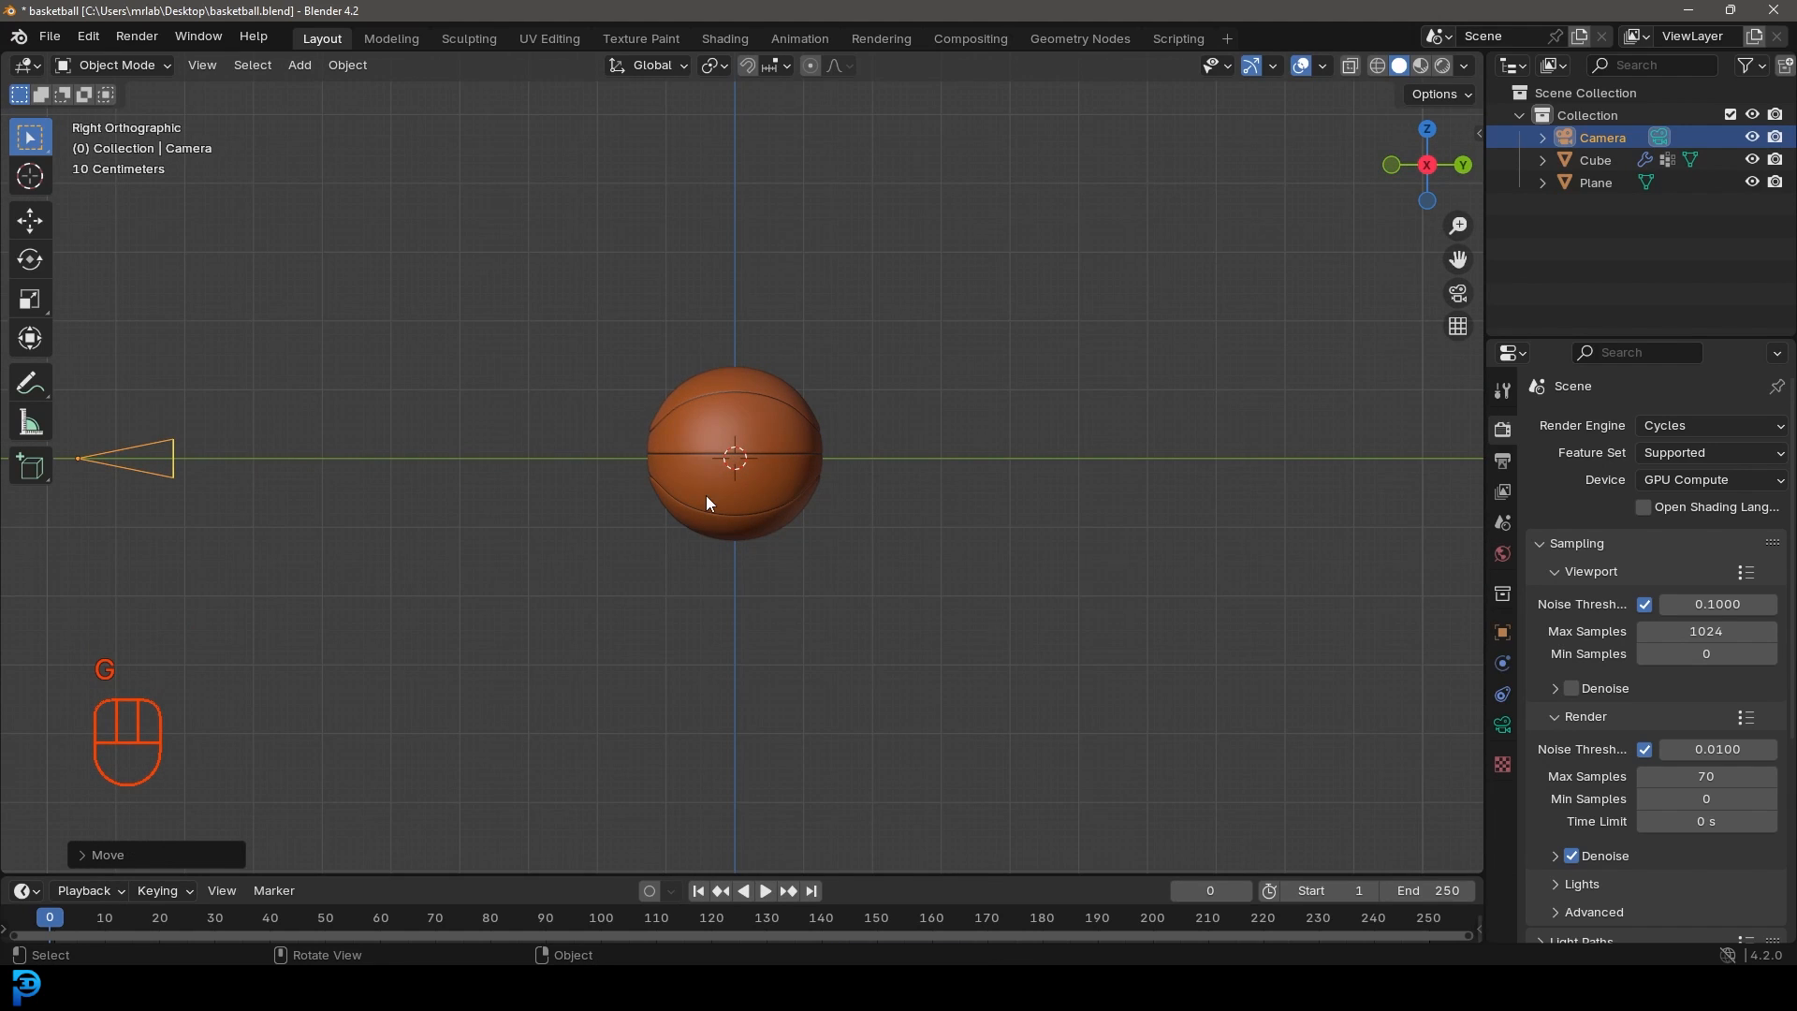
key("KP_0")
key("g")
key("g")
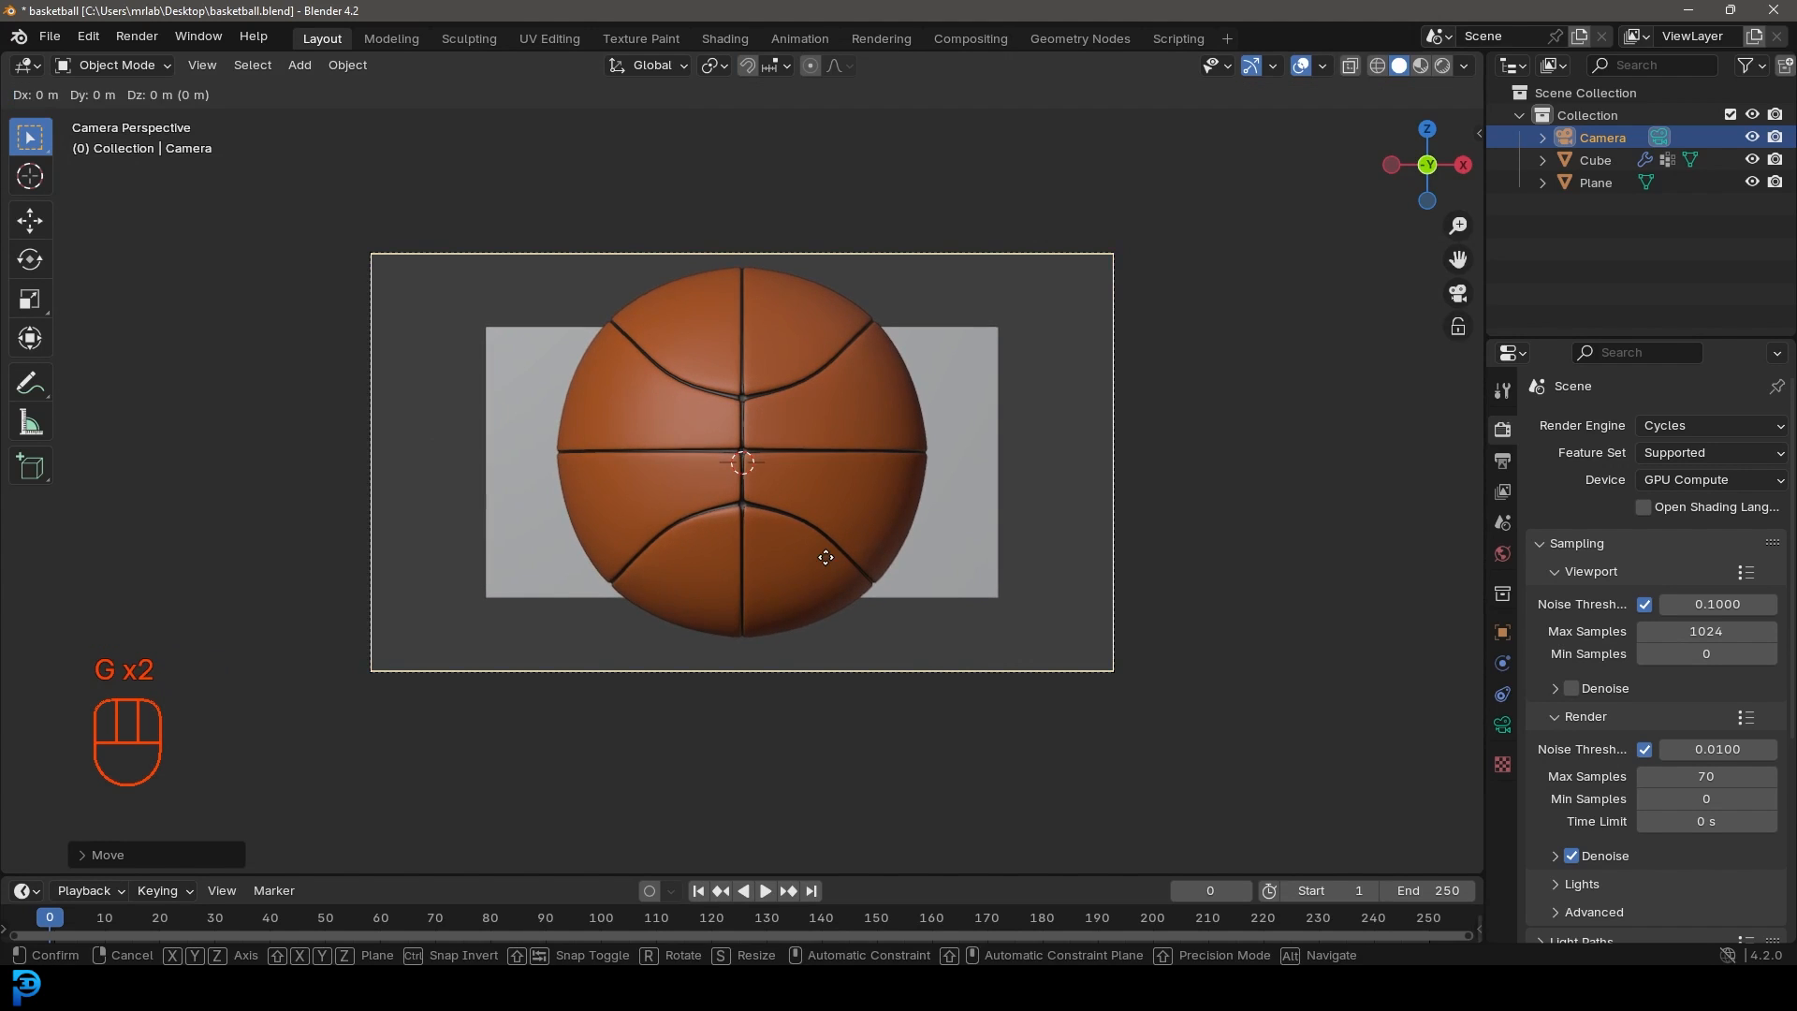
key("z")
left_click(826, 555)
Step: Scale the grey backdrop plane, including vertically, to fill the camera view
left_click(973, 346)
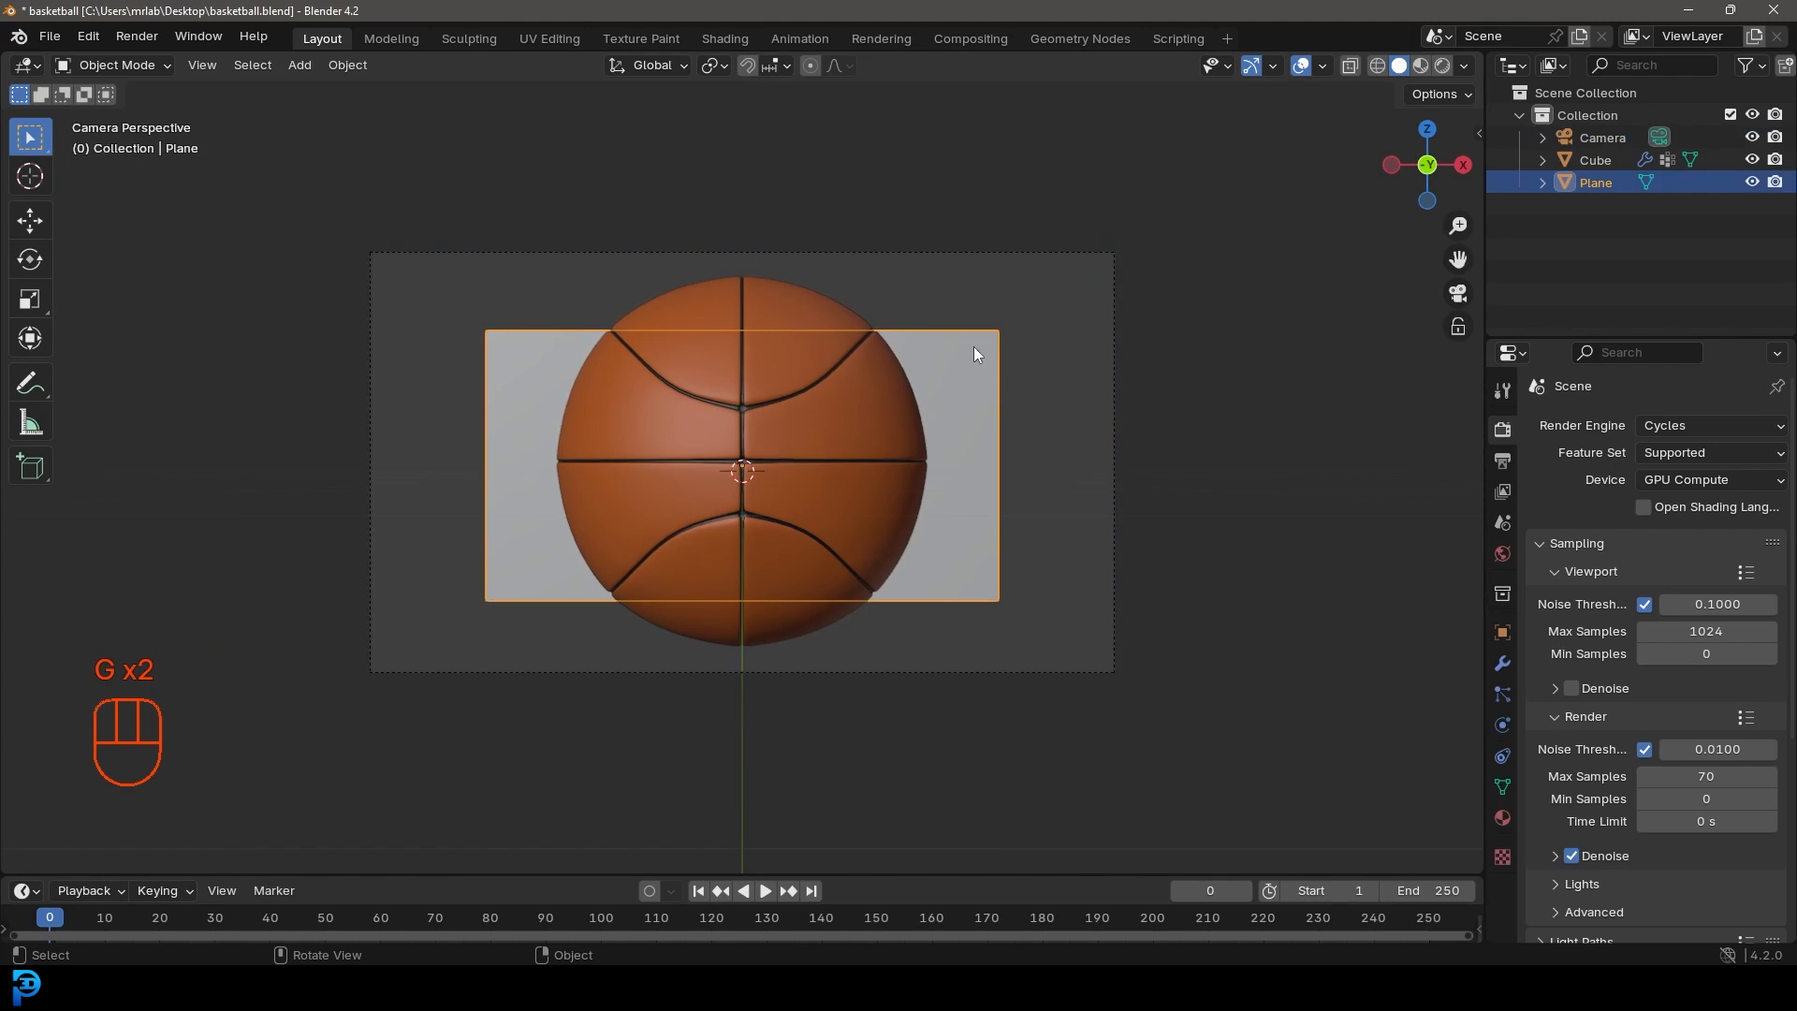
key("s")
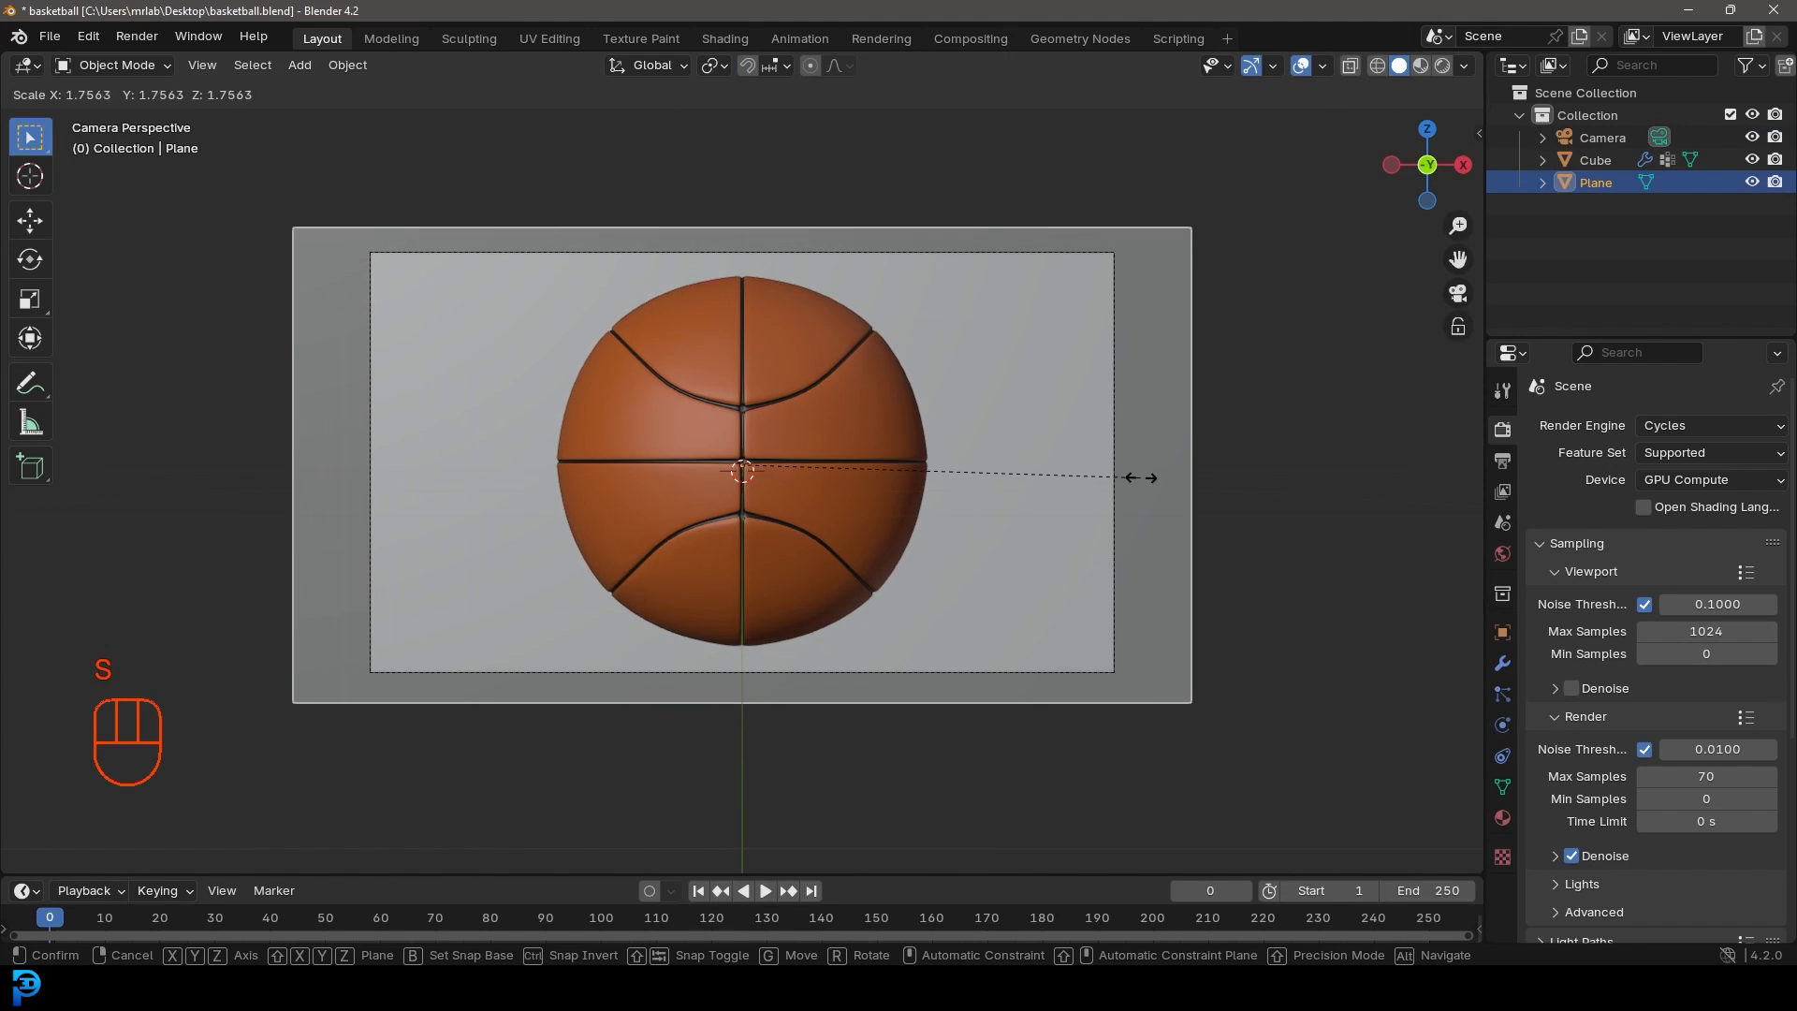
left_click(1143, 478)
key("s")
key("z")
left_click(1166, 619)
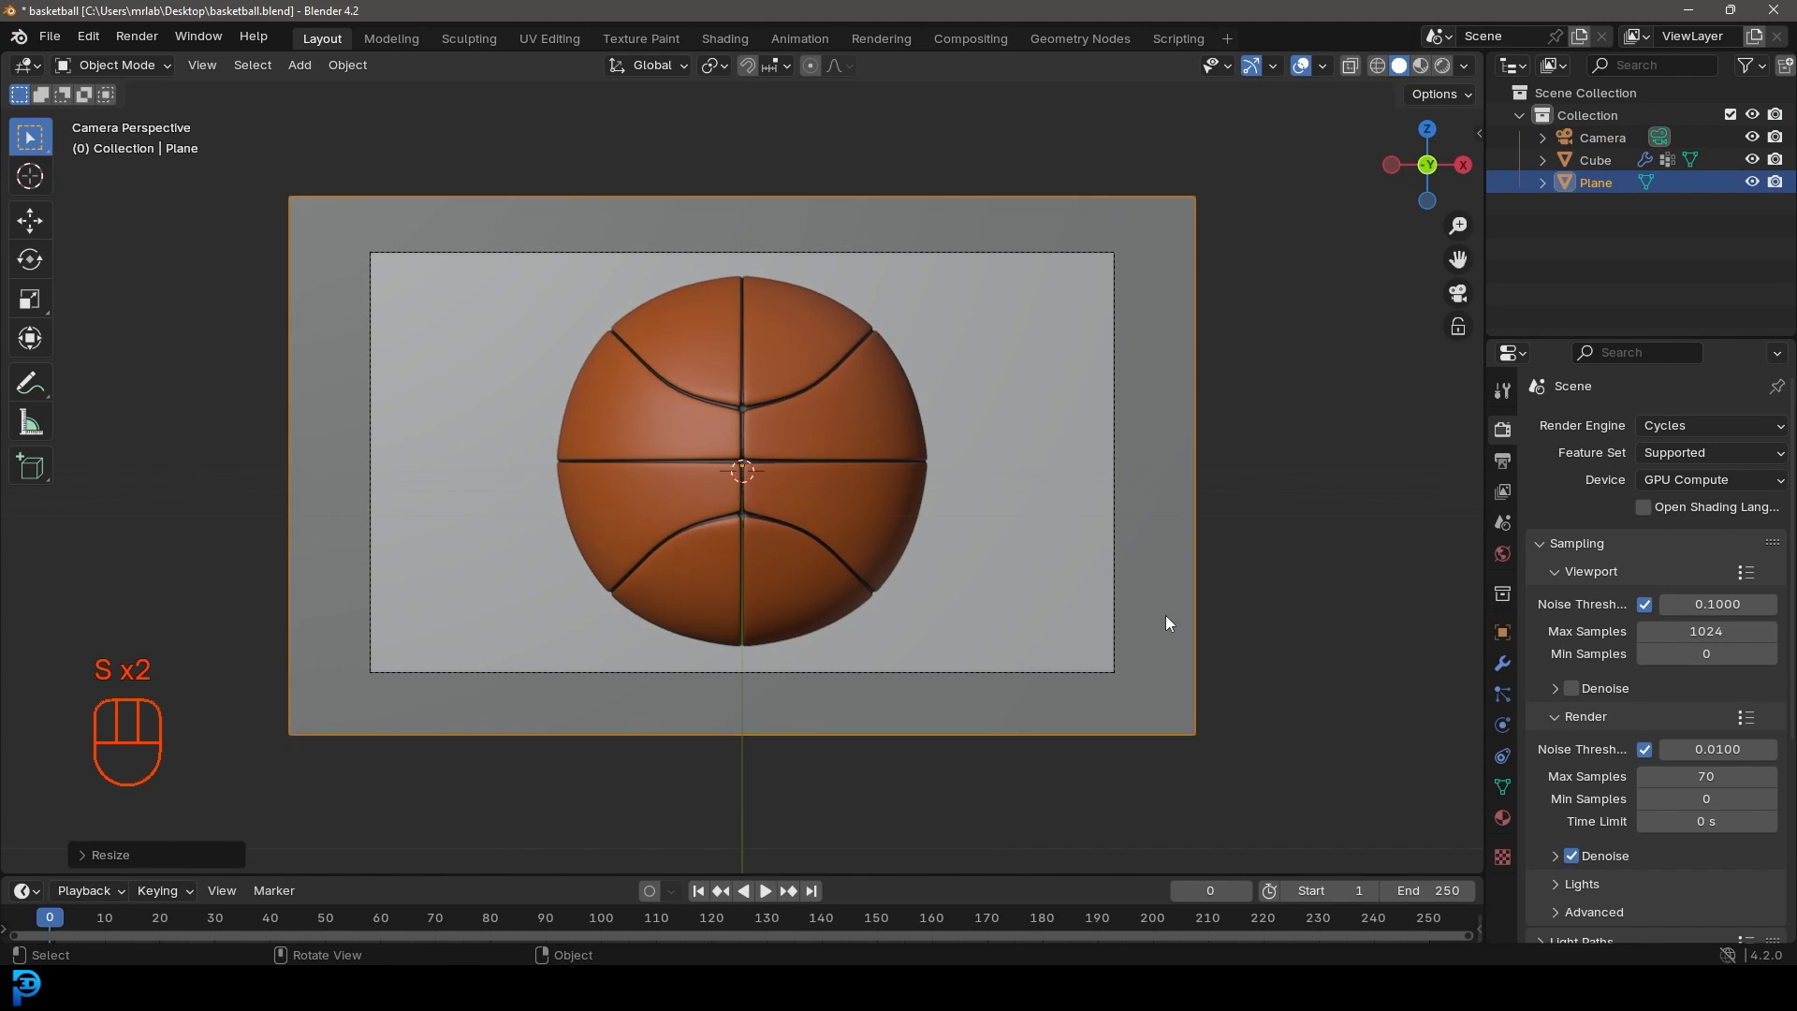
key("s")
left_click(1126, 589)
scroll(902, 489, "down", 4)
Step: Save the file and limit the render region to the camera frame
key("ctrl+s")
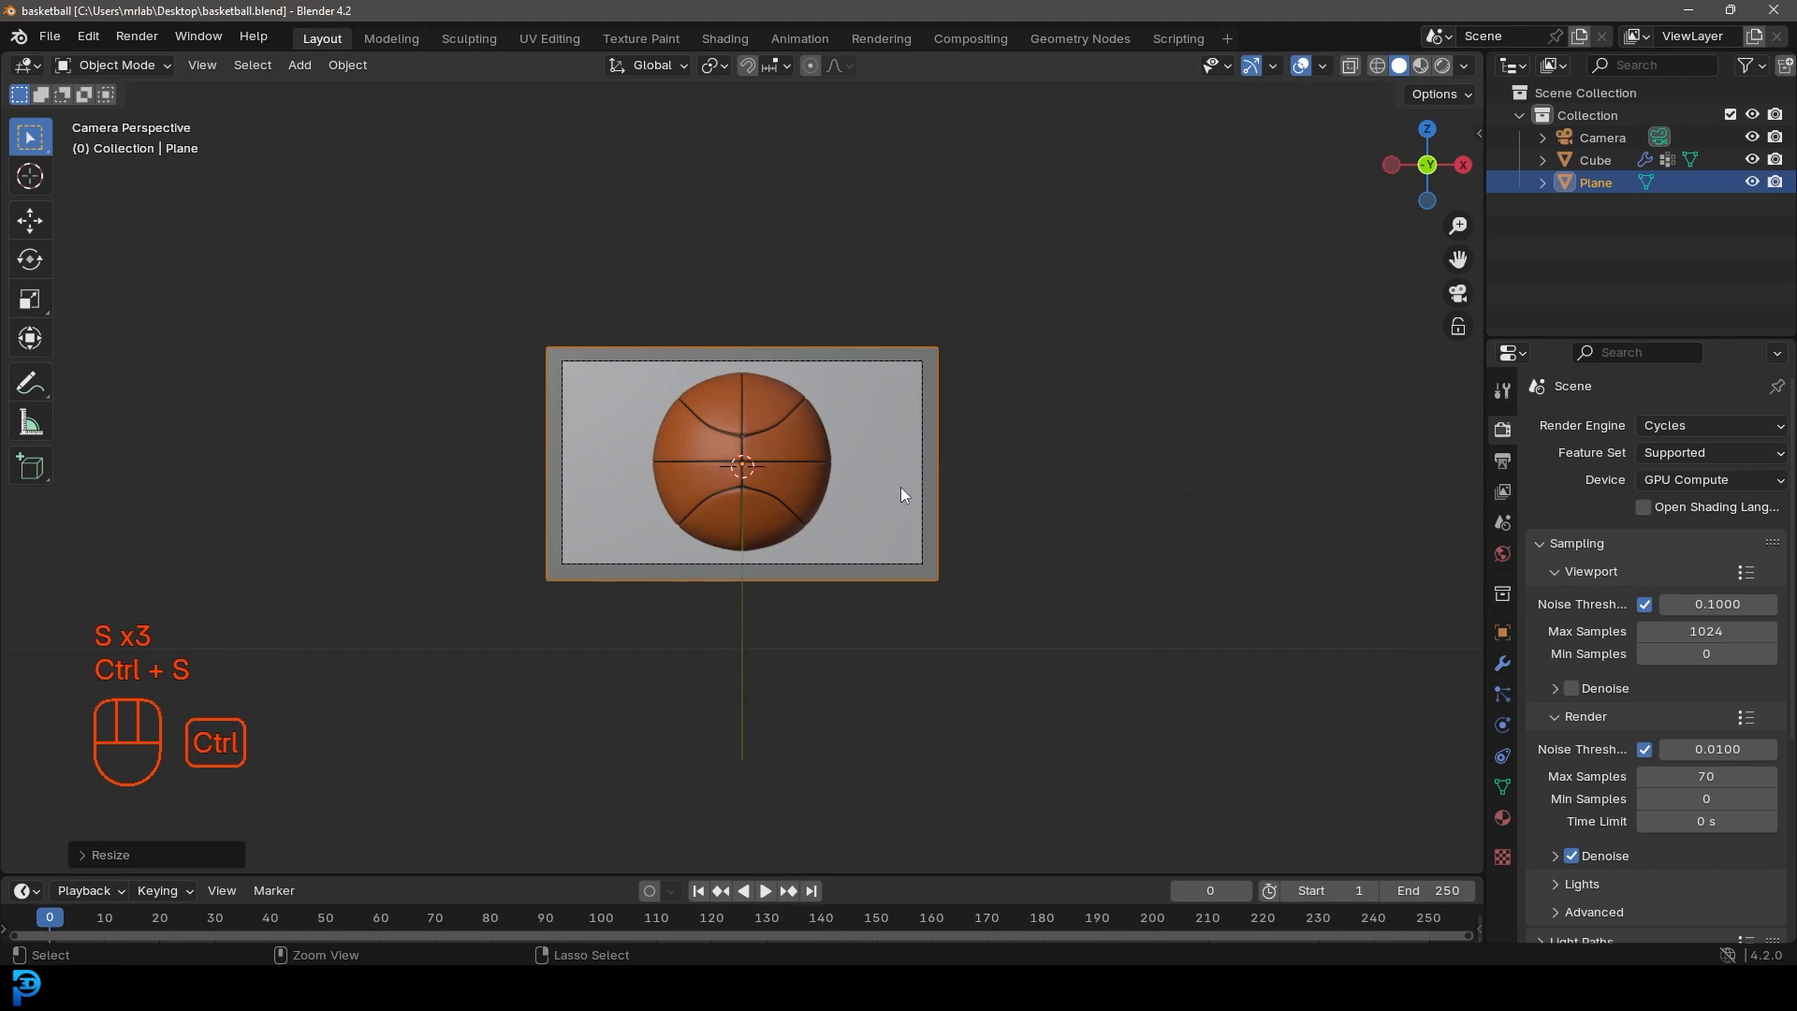
key("ctrl+s")
scroll(894, 484, "up", 4)
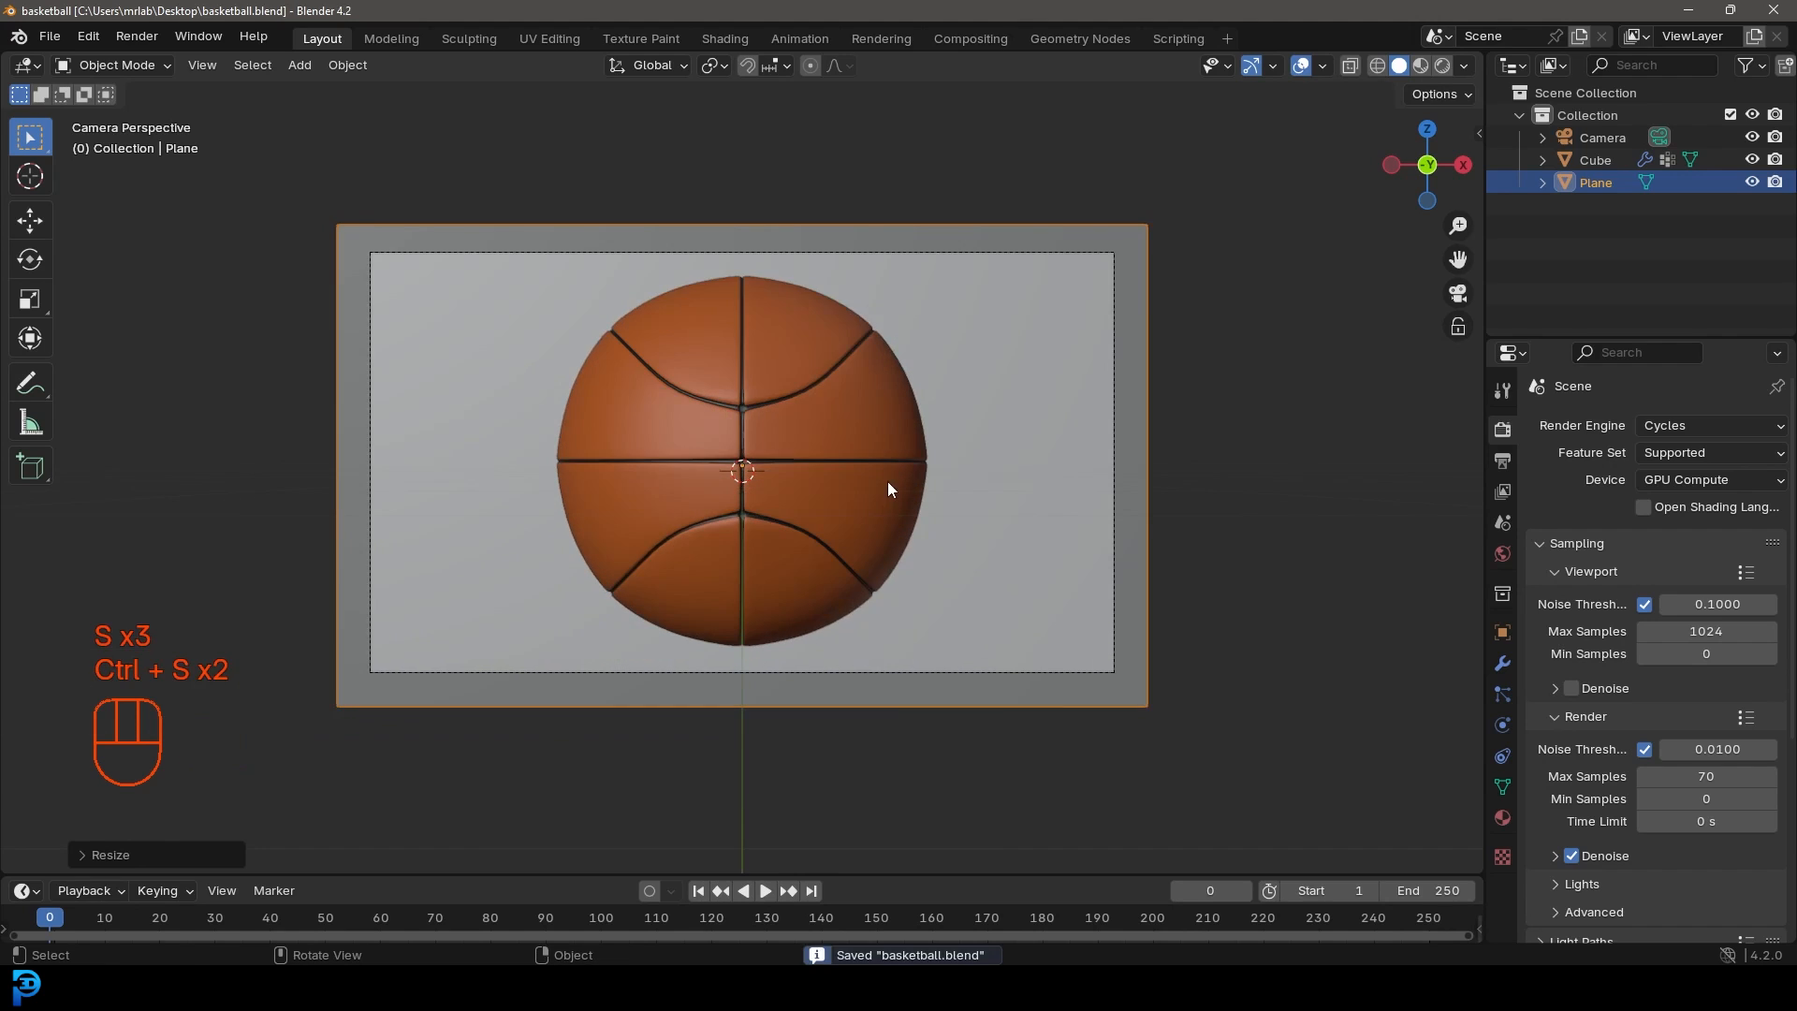
key("ctrl+b")
left_click_drag(315, 162, 1188, 731)
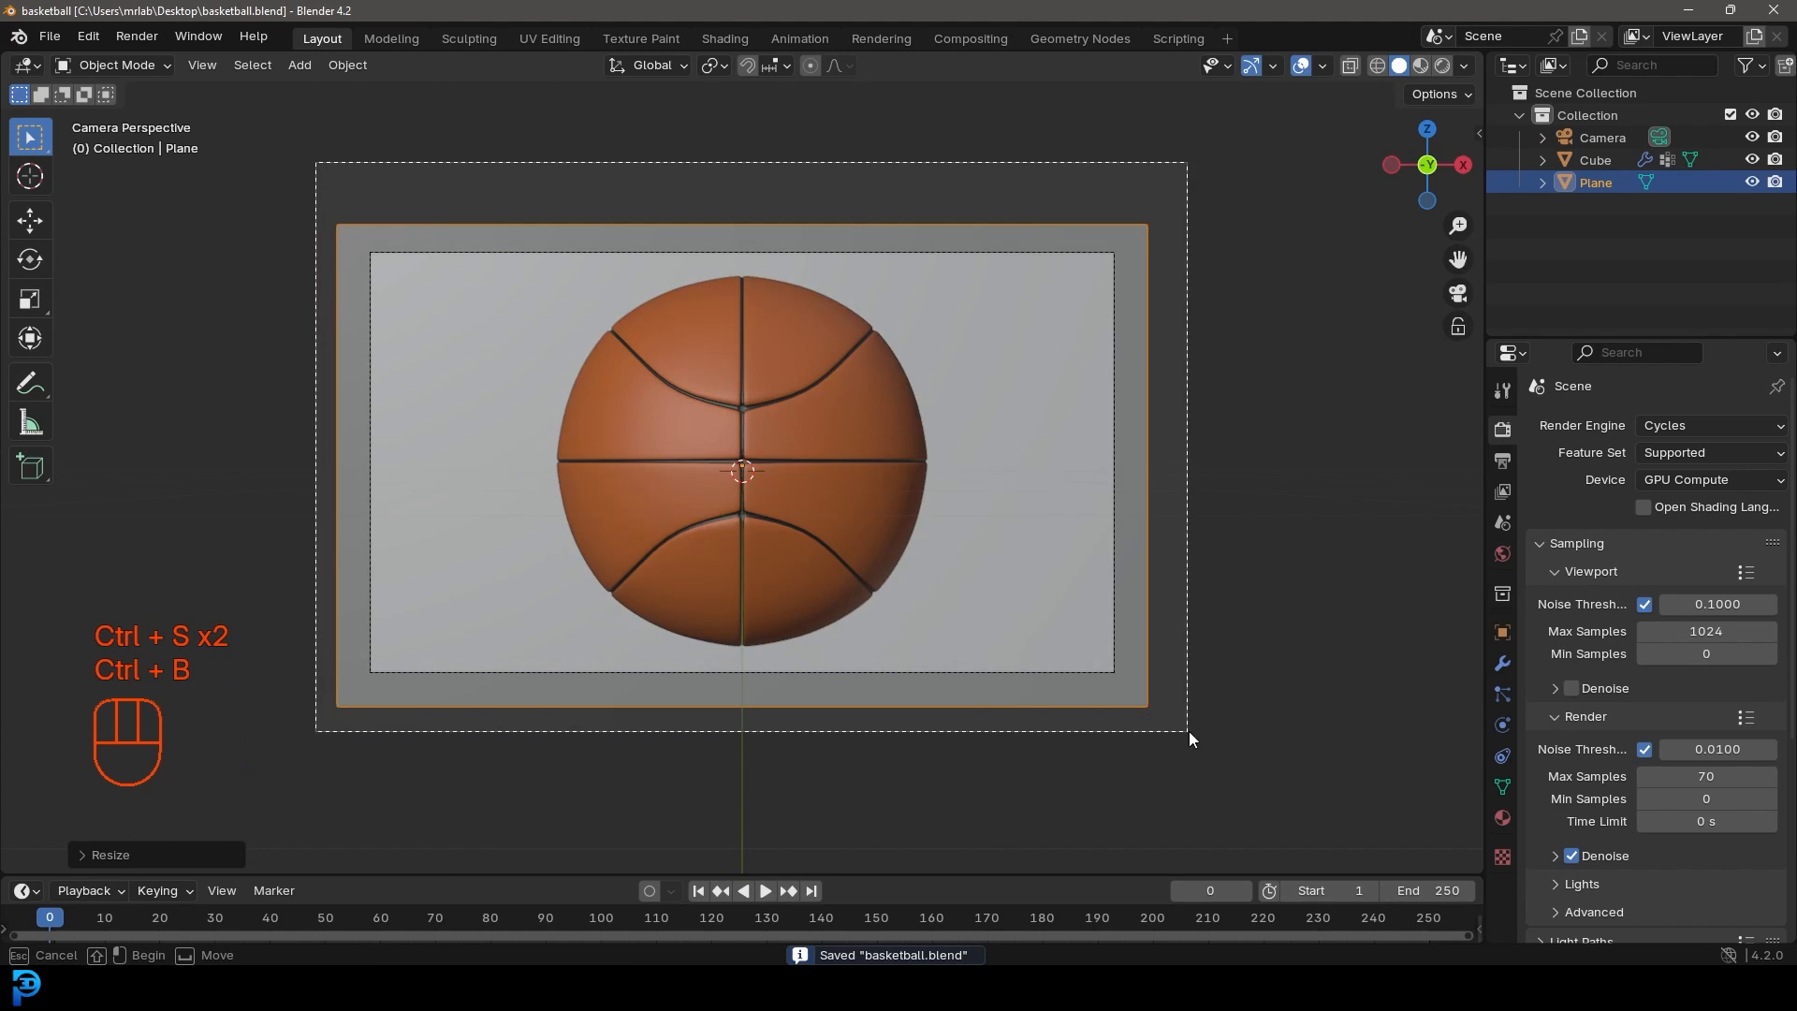
left_click(846, 395)
key("r")
key("r")
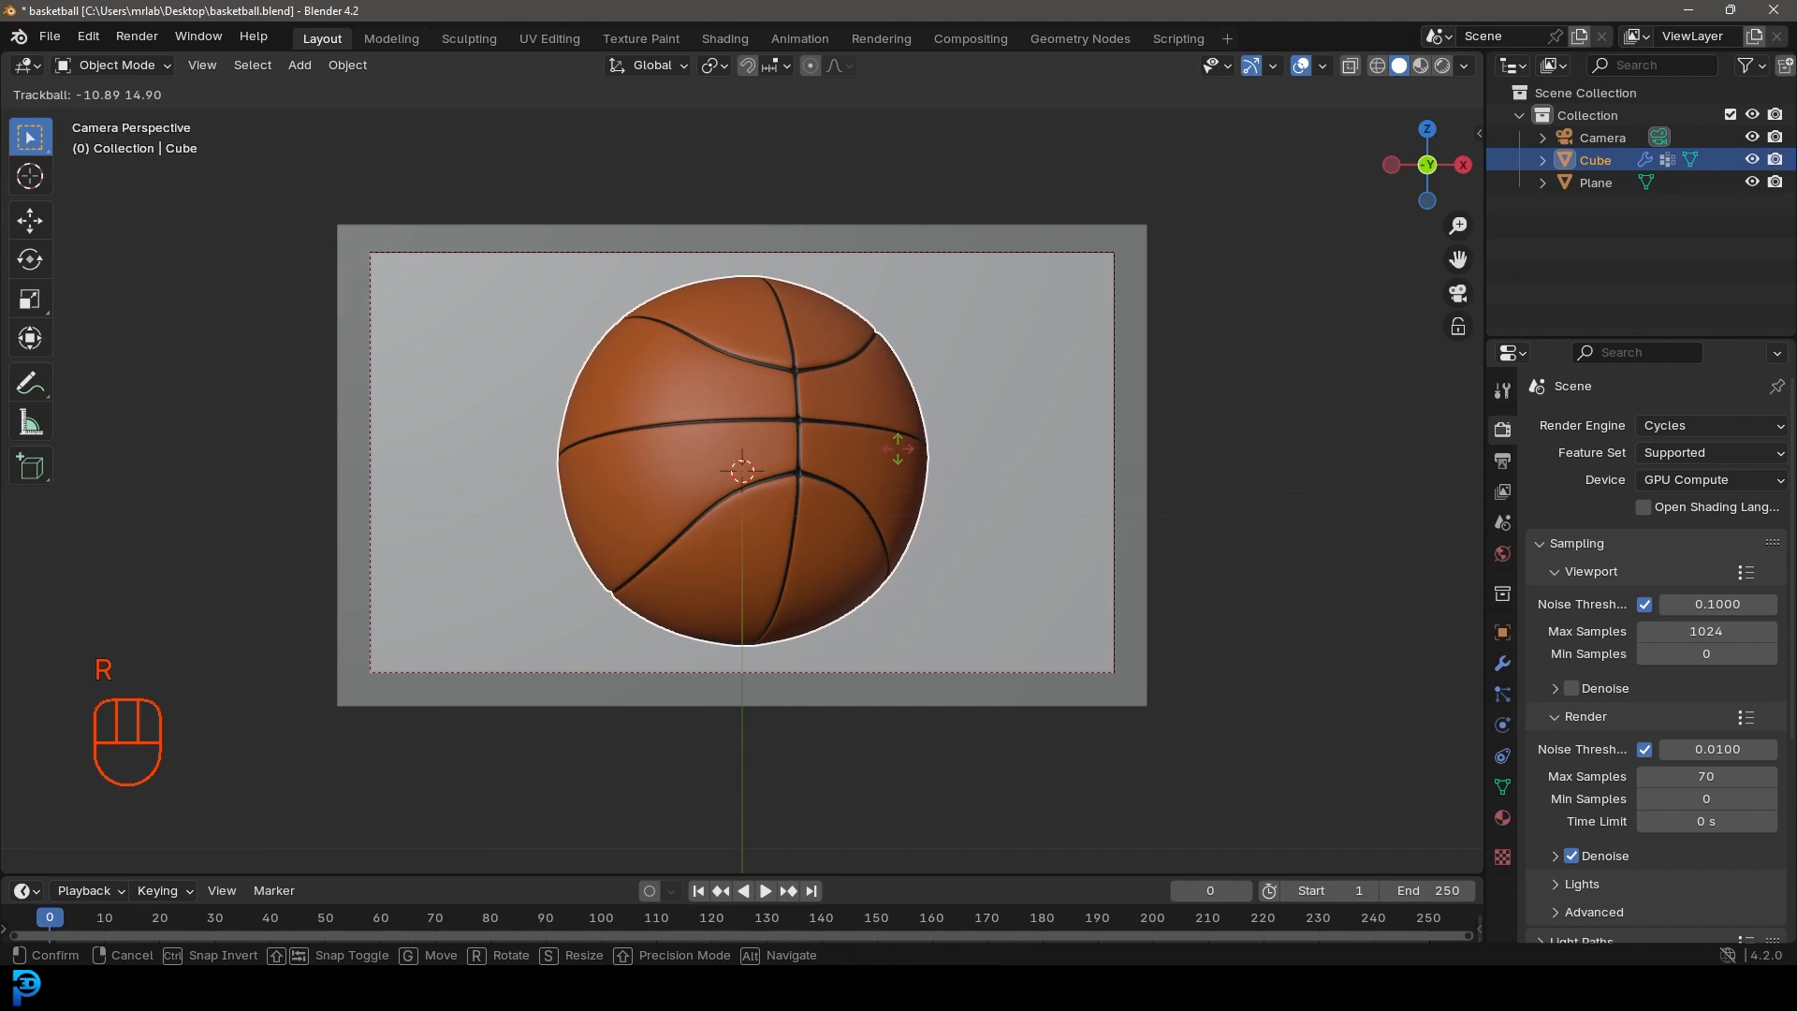
Step: Add an area light to the scene and roughly orient it from the front view
left_click(900, 456)
key("alt+a")
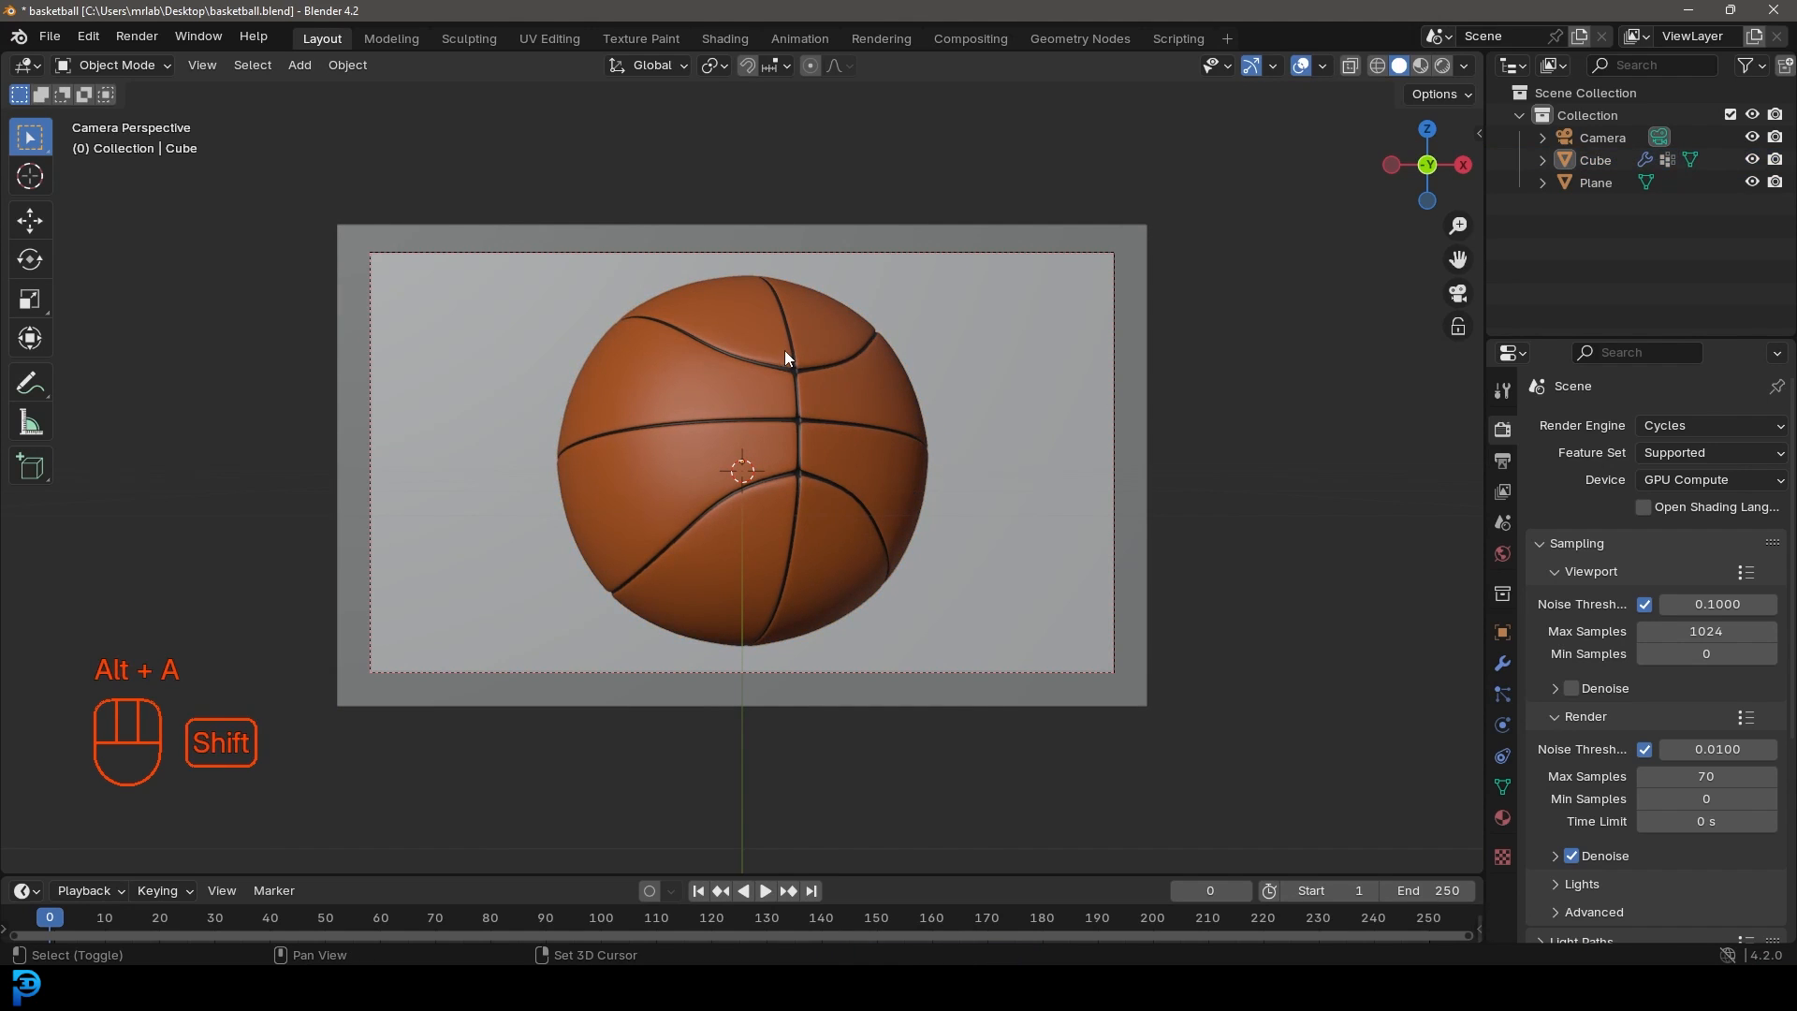
key("shift+a")
mouse_move(694, 376)
left_click(928, 449)
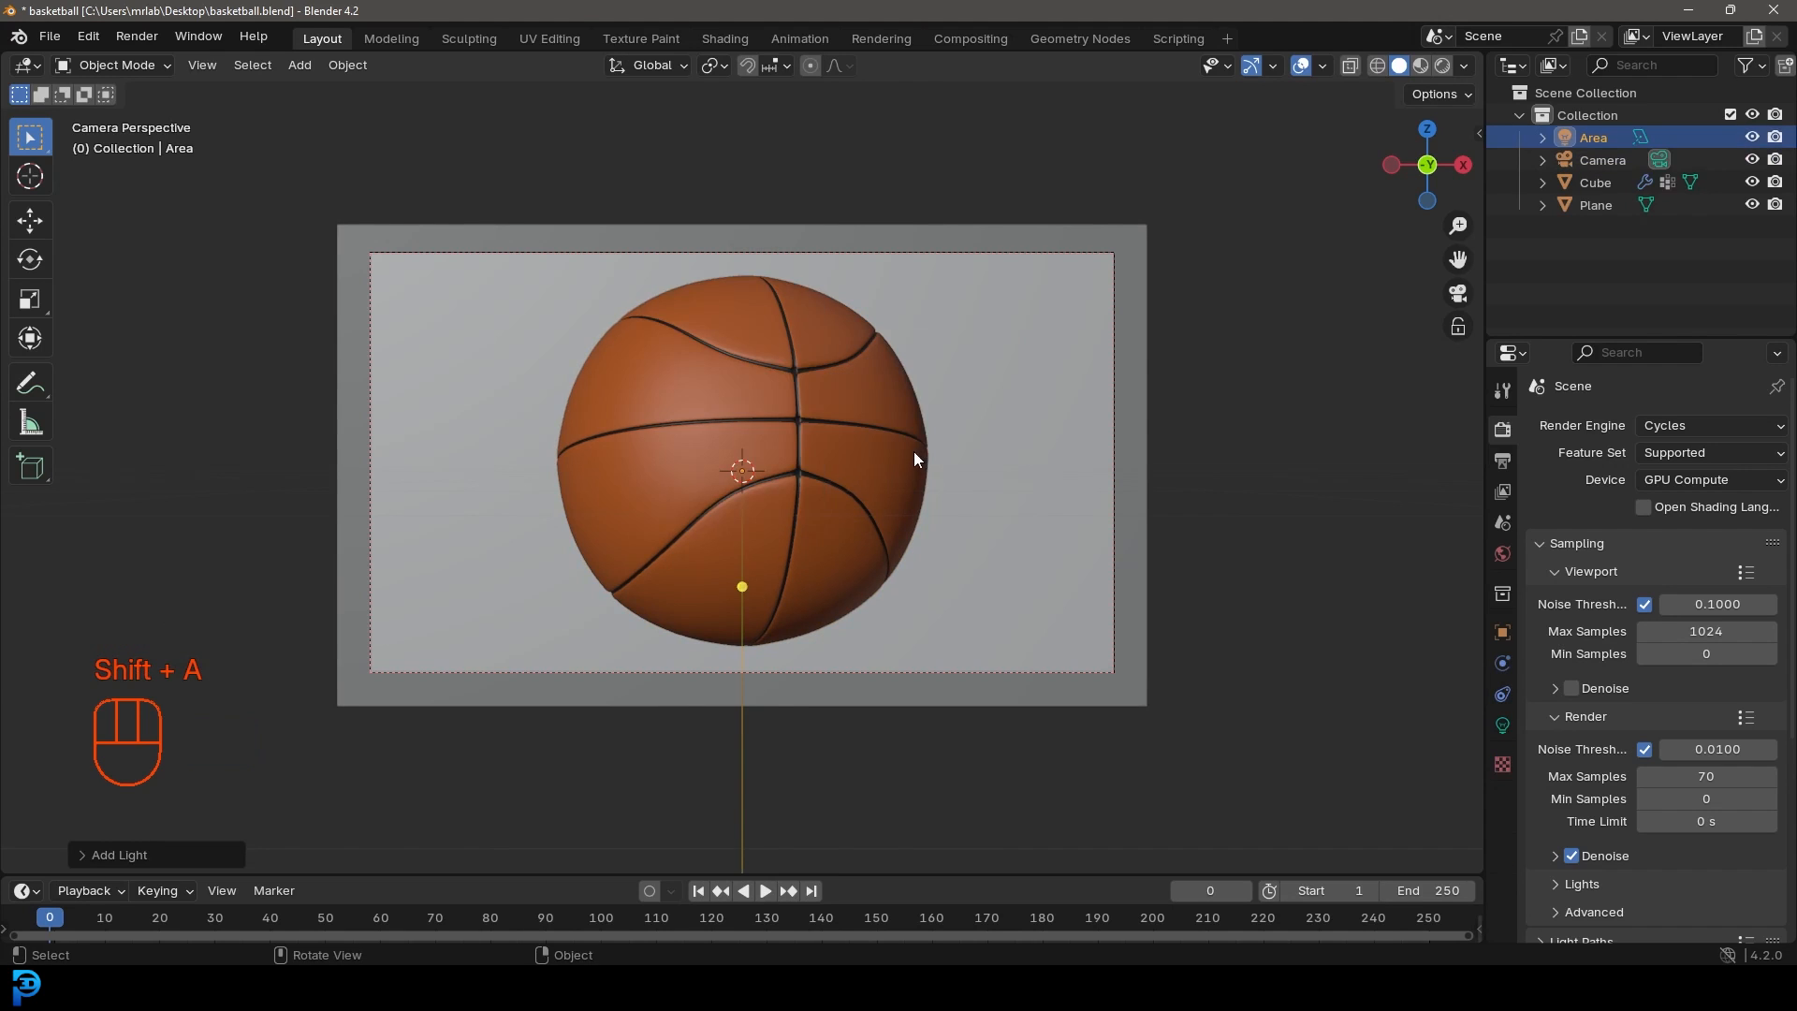
key("KP_1")
key("g")
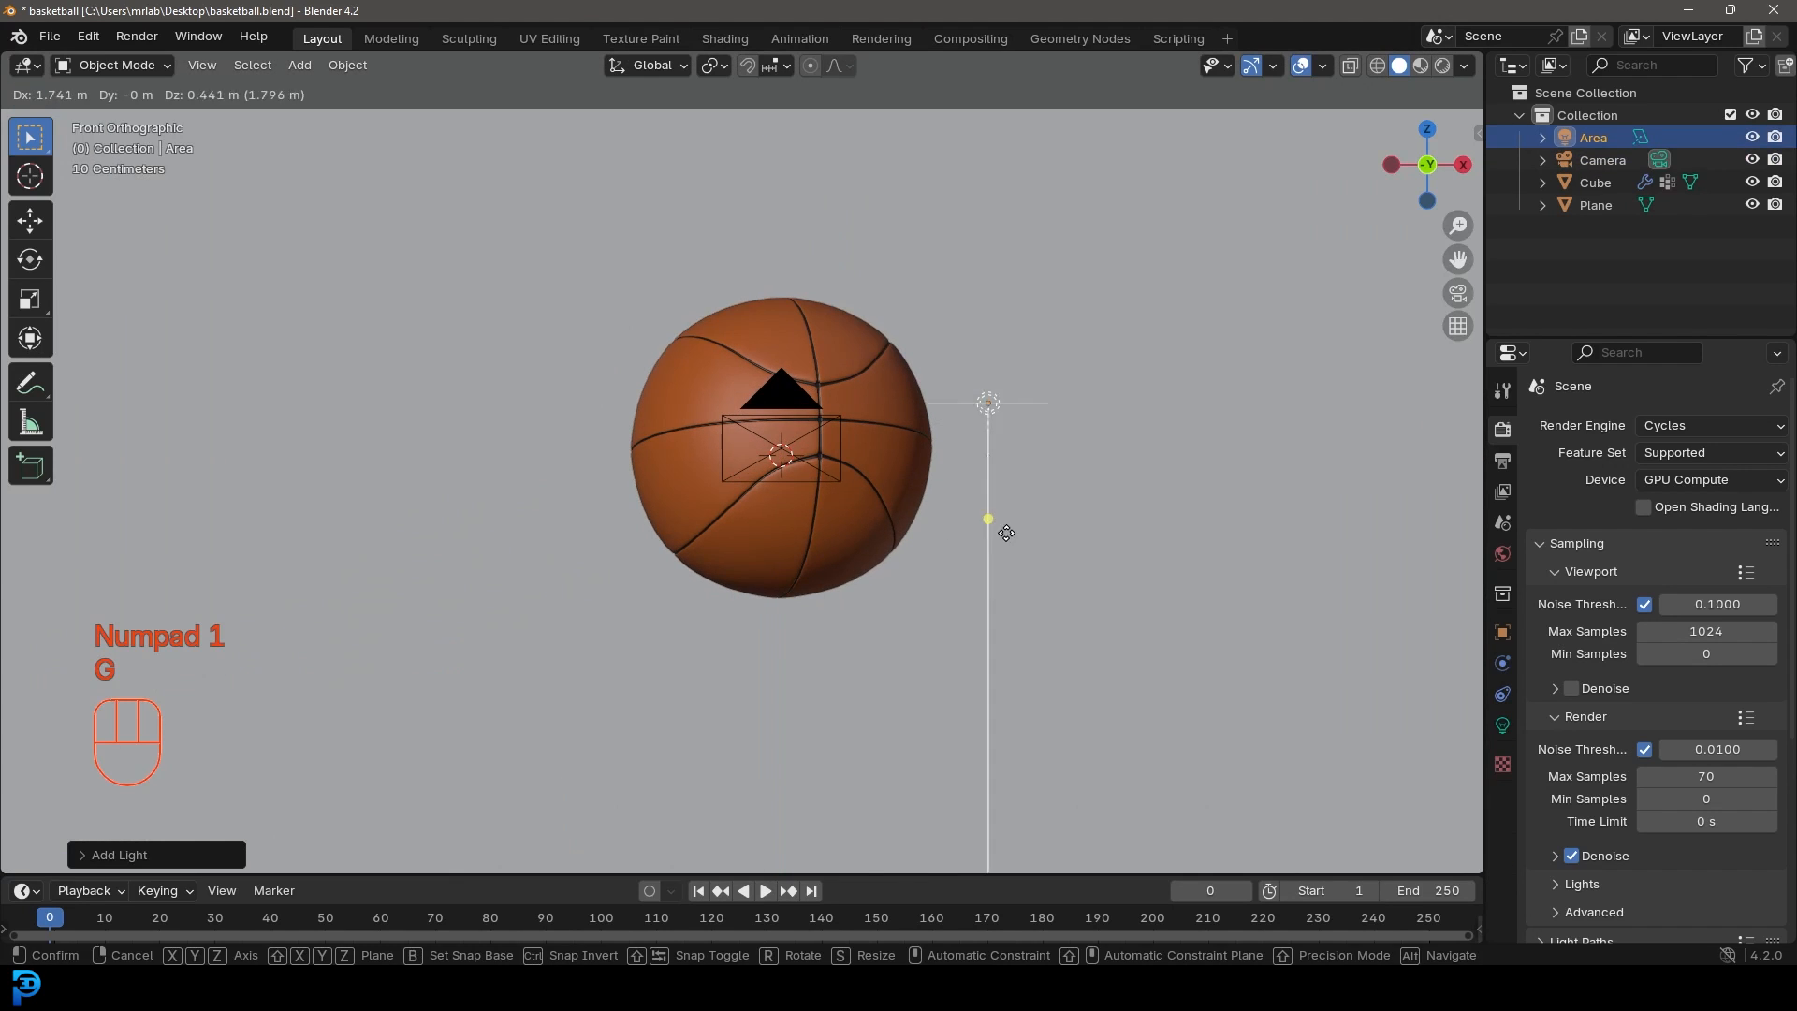
key("r")
left_click(846, 565)
middle_click_drag(846, 566, 1438, 569)
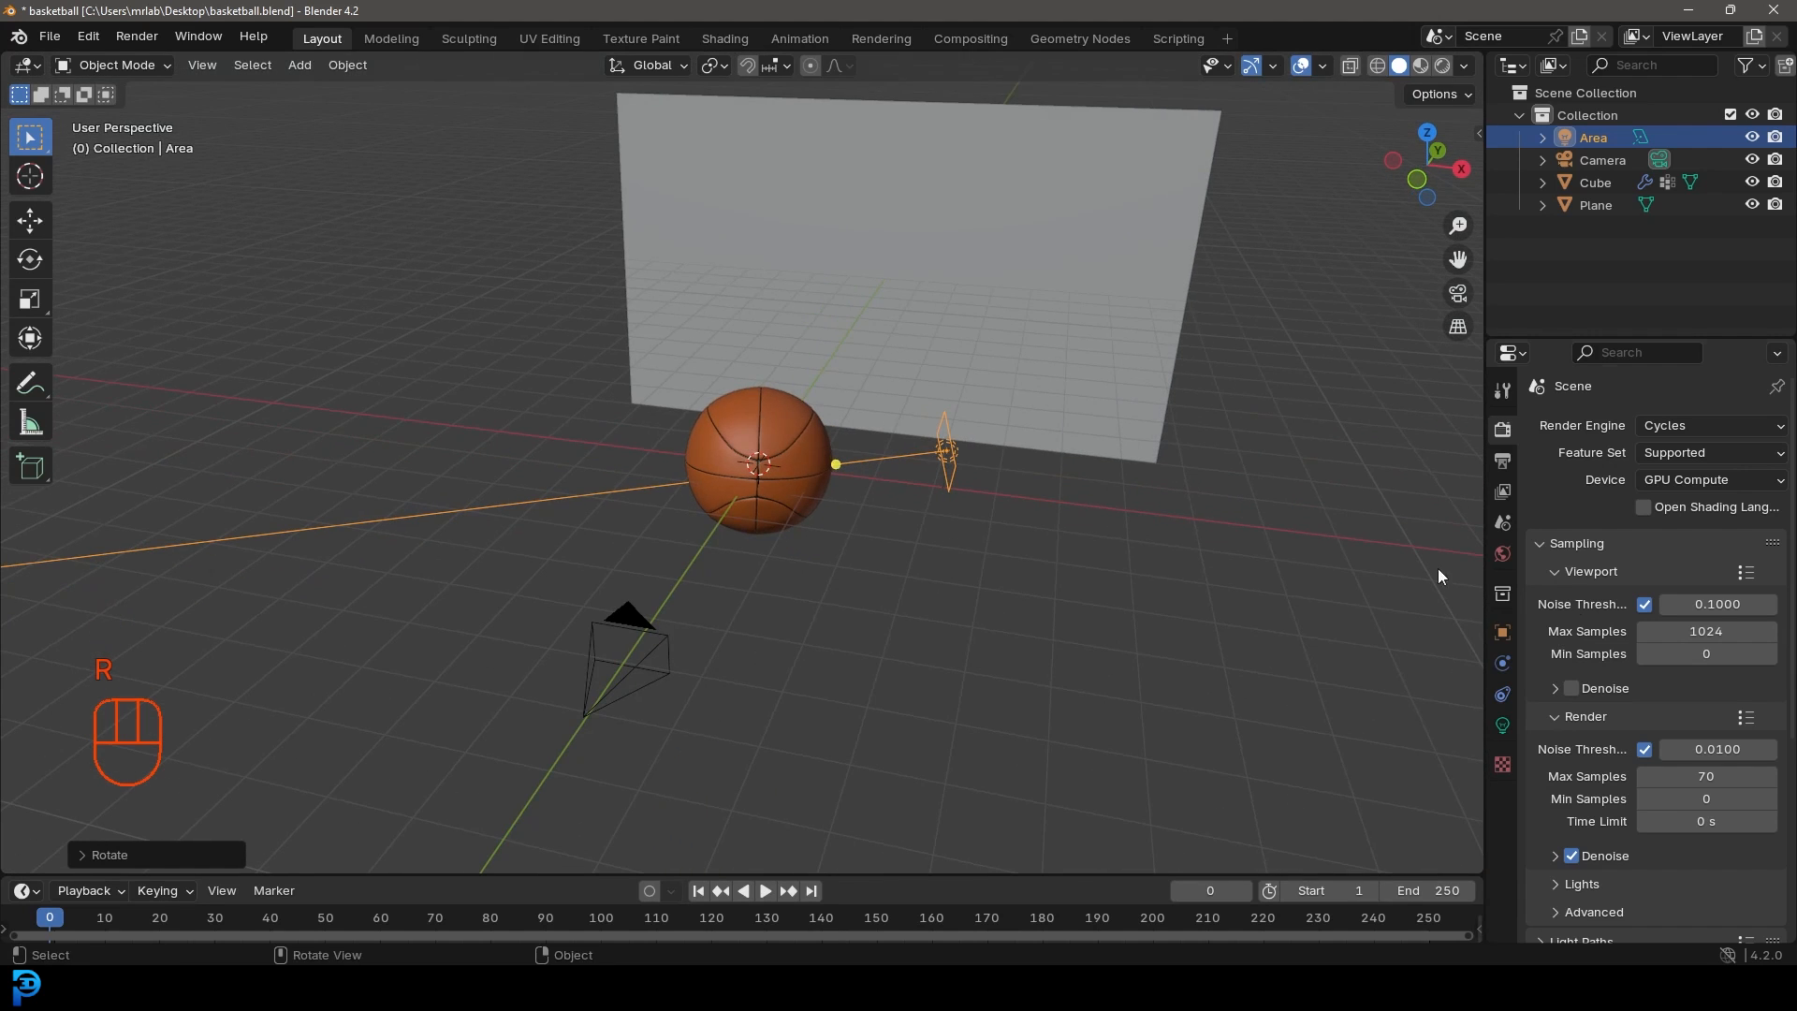
Step: Set the area light's power to 450 W and size to 3 m
left_click(1502, 725)
left_click(1687, 577)
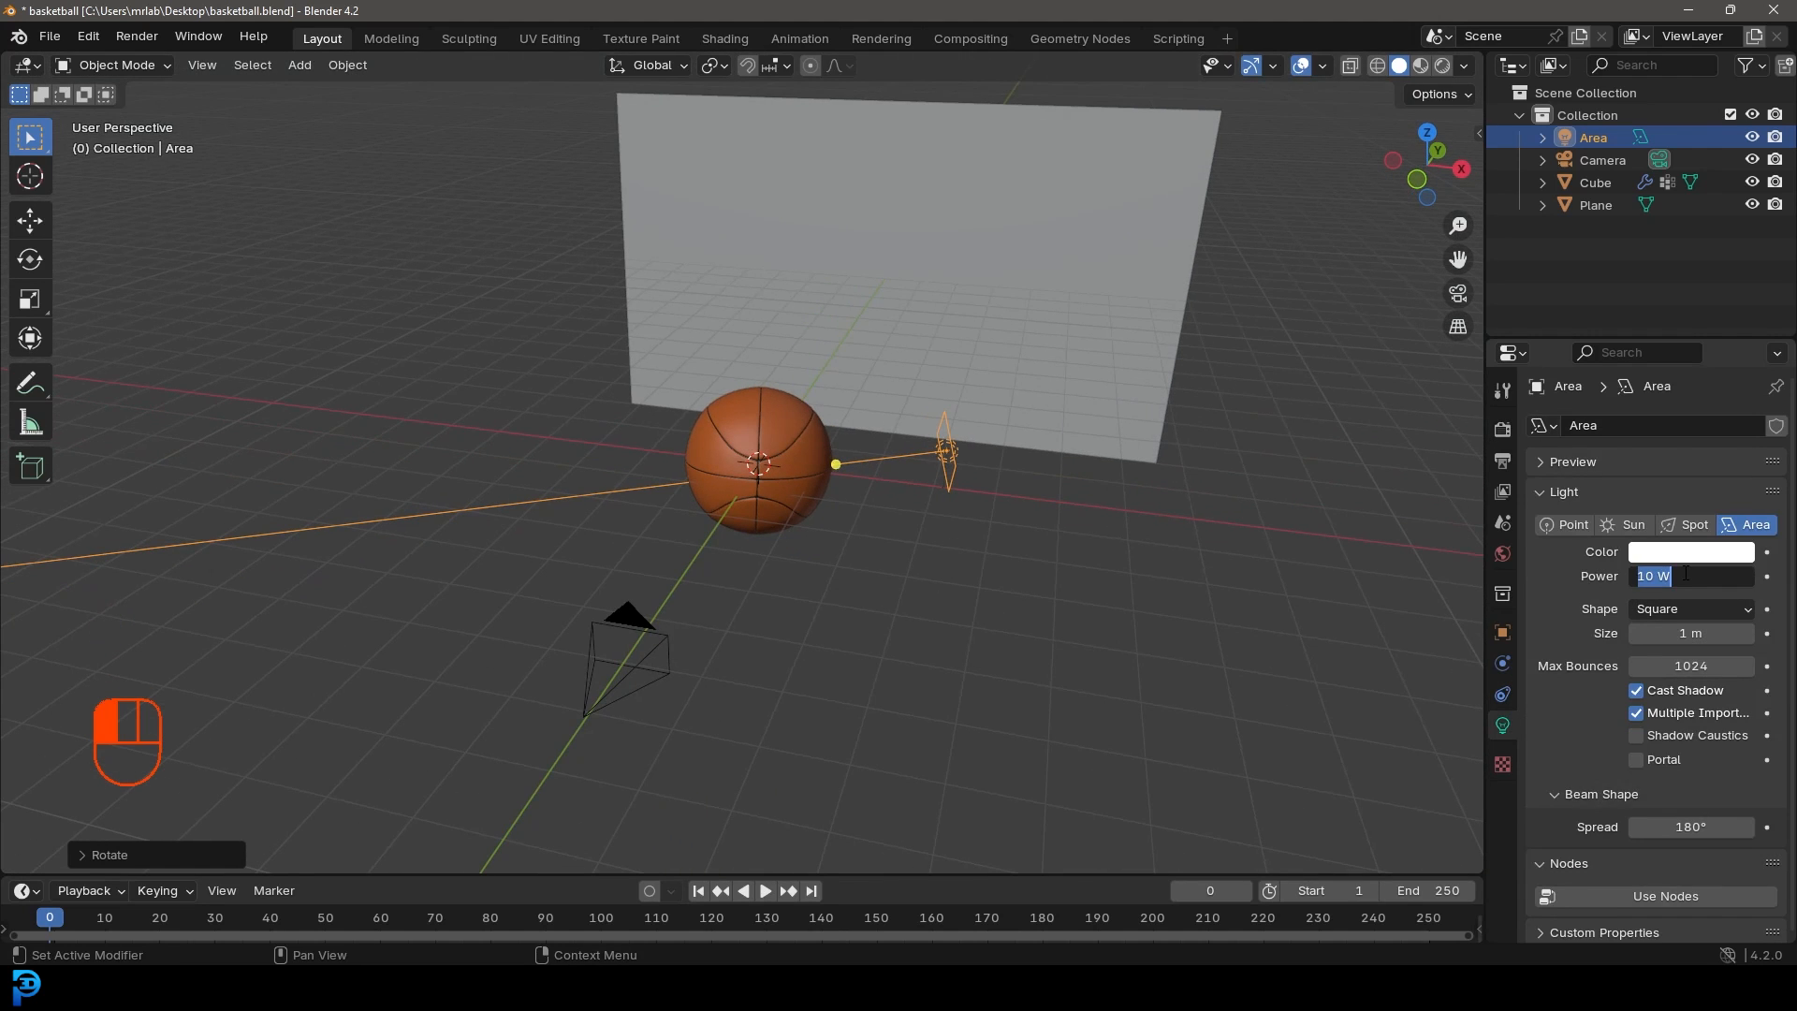
key("Return")
left_click(1690, 633)
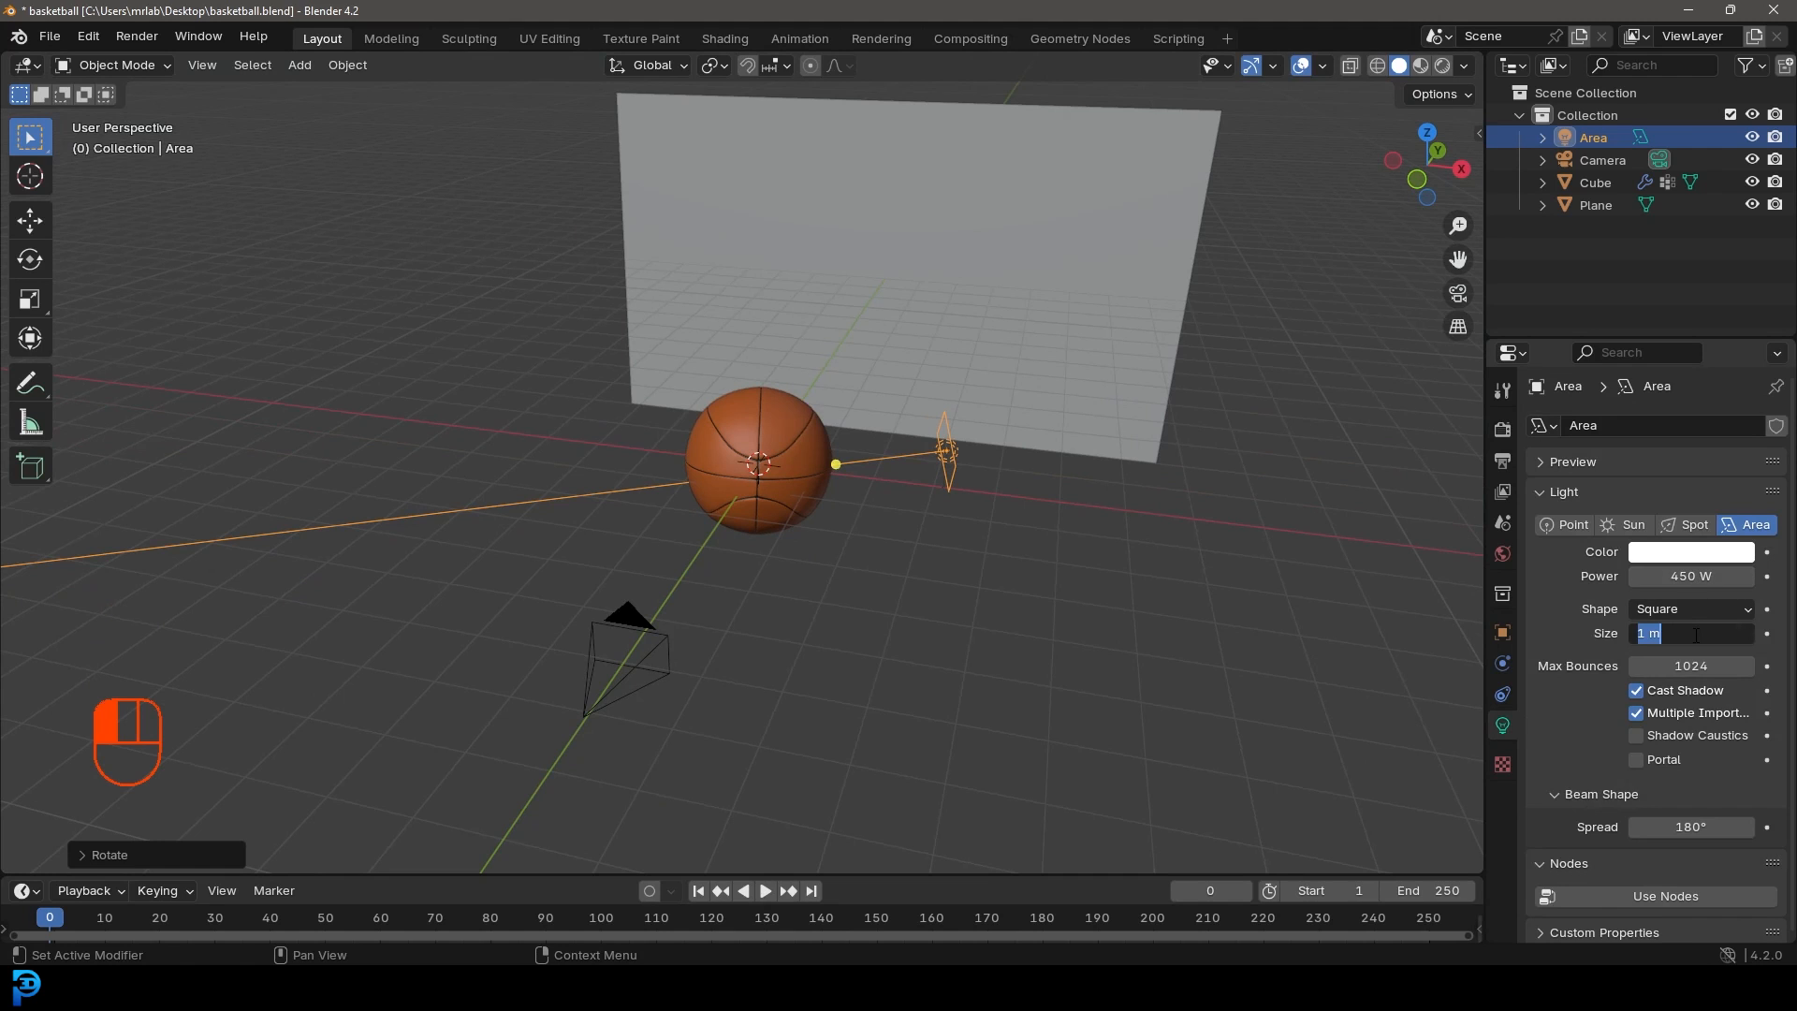
type("3")
key("Return")
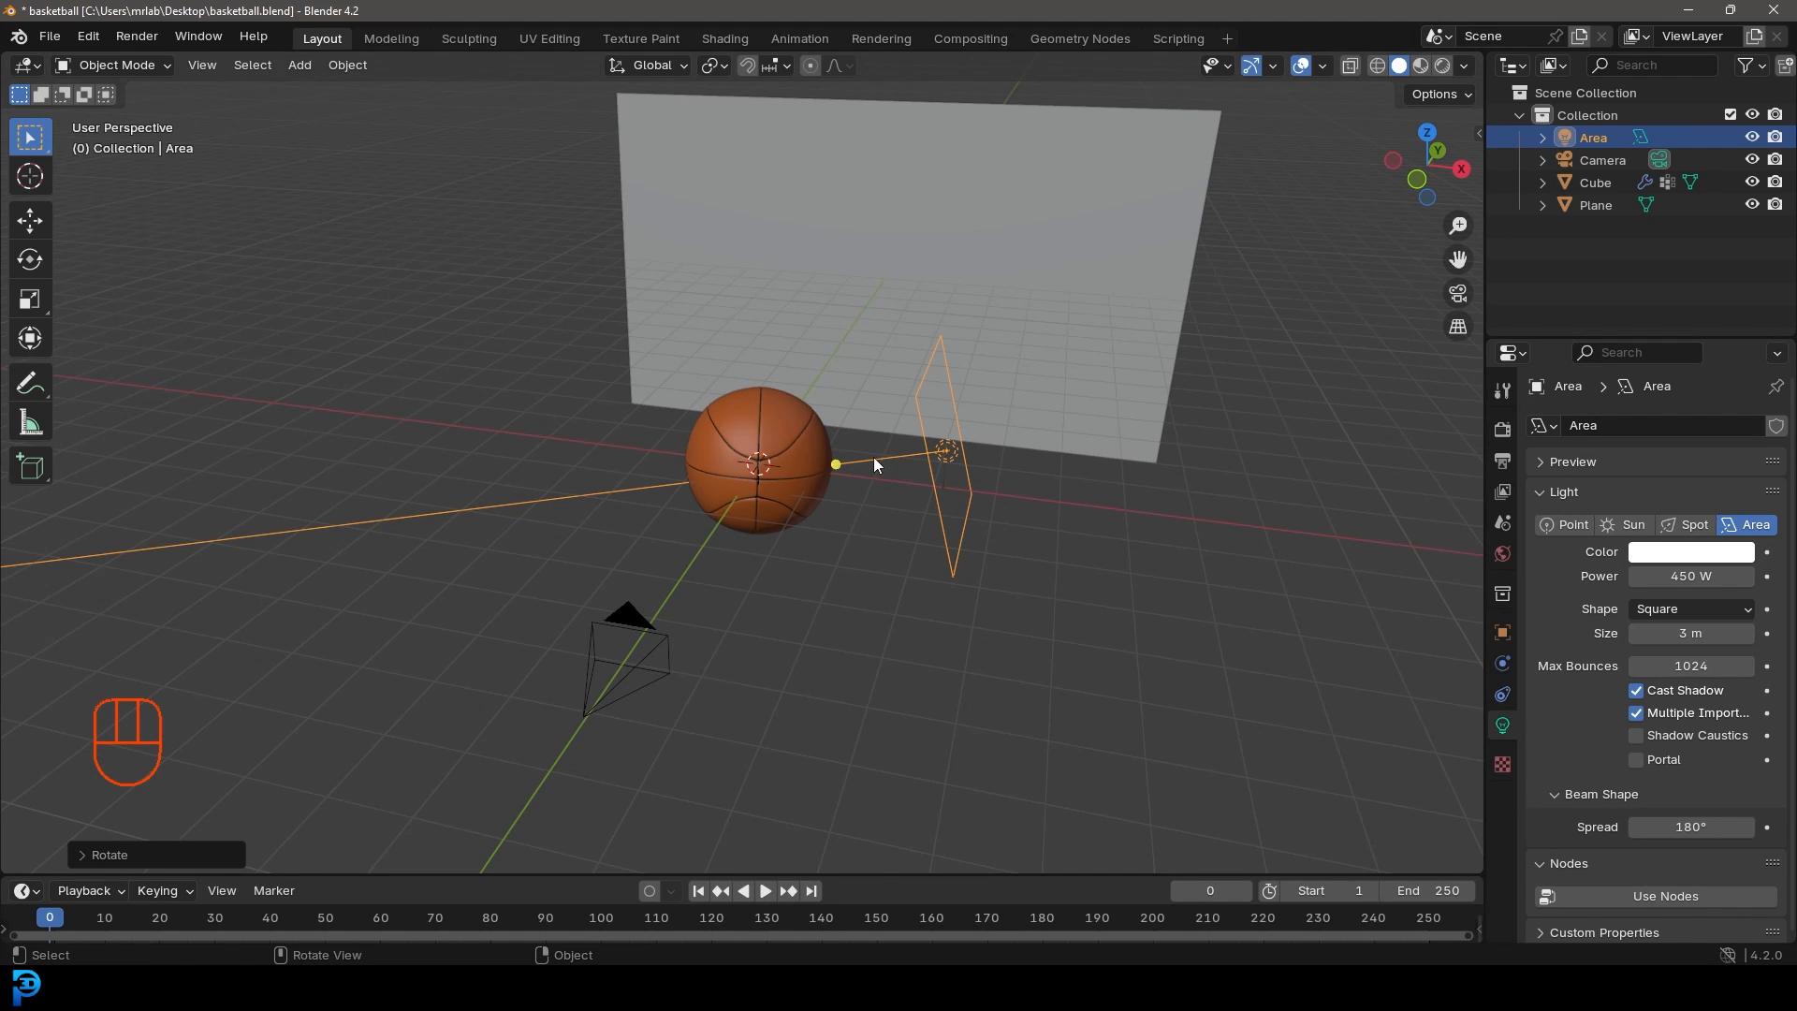
Step: From the top view, rotate and move the first light so it aims at the ball
key("KP_7")
key("r")
left_click(1060, 455)
key("g")
left_click(1061, 549)
Step: Duplicate the light and rotate the second copy to face the ball
key("shift+d")
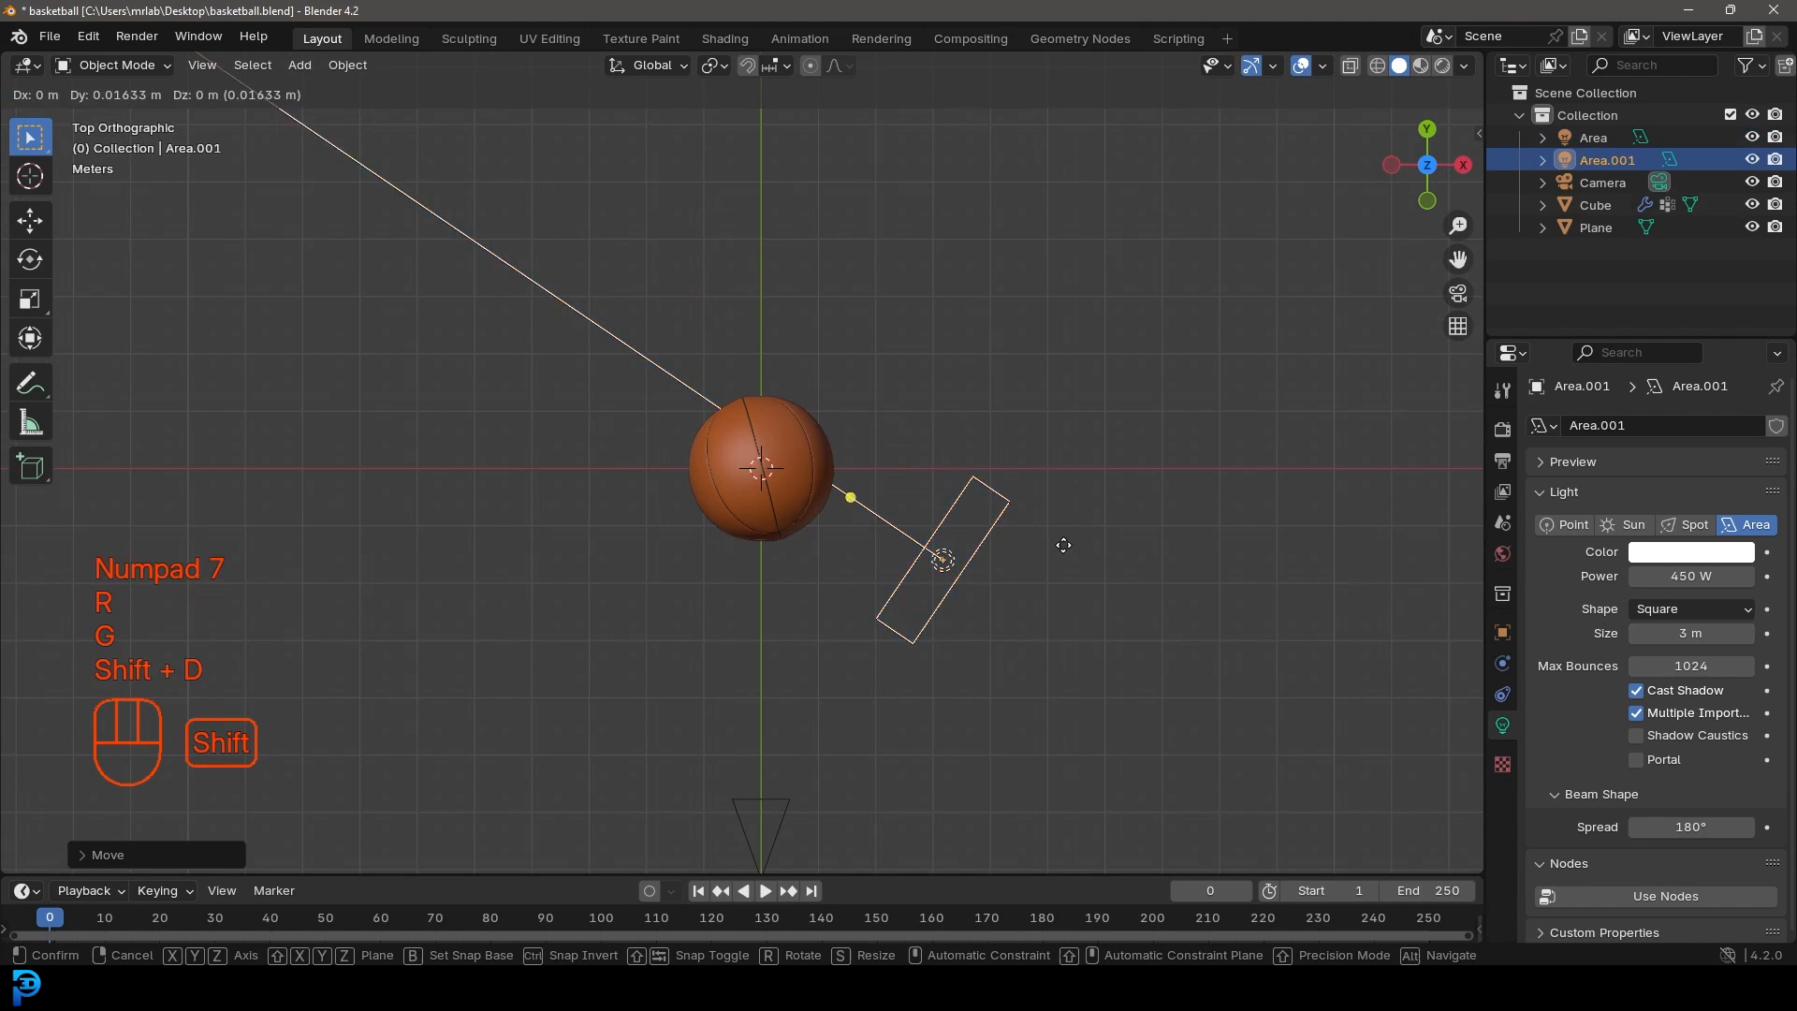
left_click(720, 534)
key("r")
left_click(754, 633)
key("r")
left_click(728, 537)
Step: Duplicate the light twice more, placing the third and fourth lights around the ball
scroll(728, 537, "up", 2)
key("shift+d")
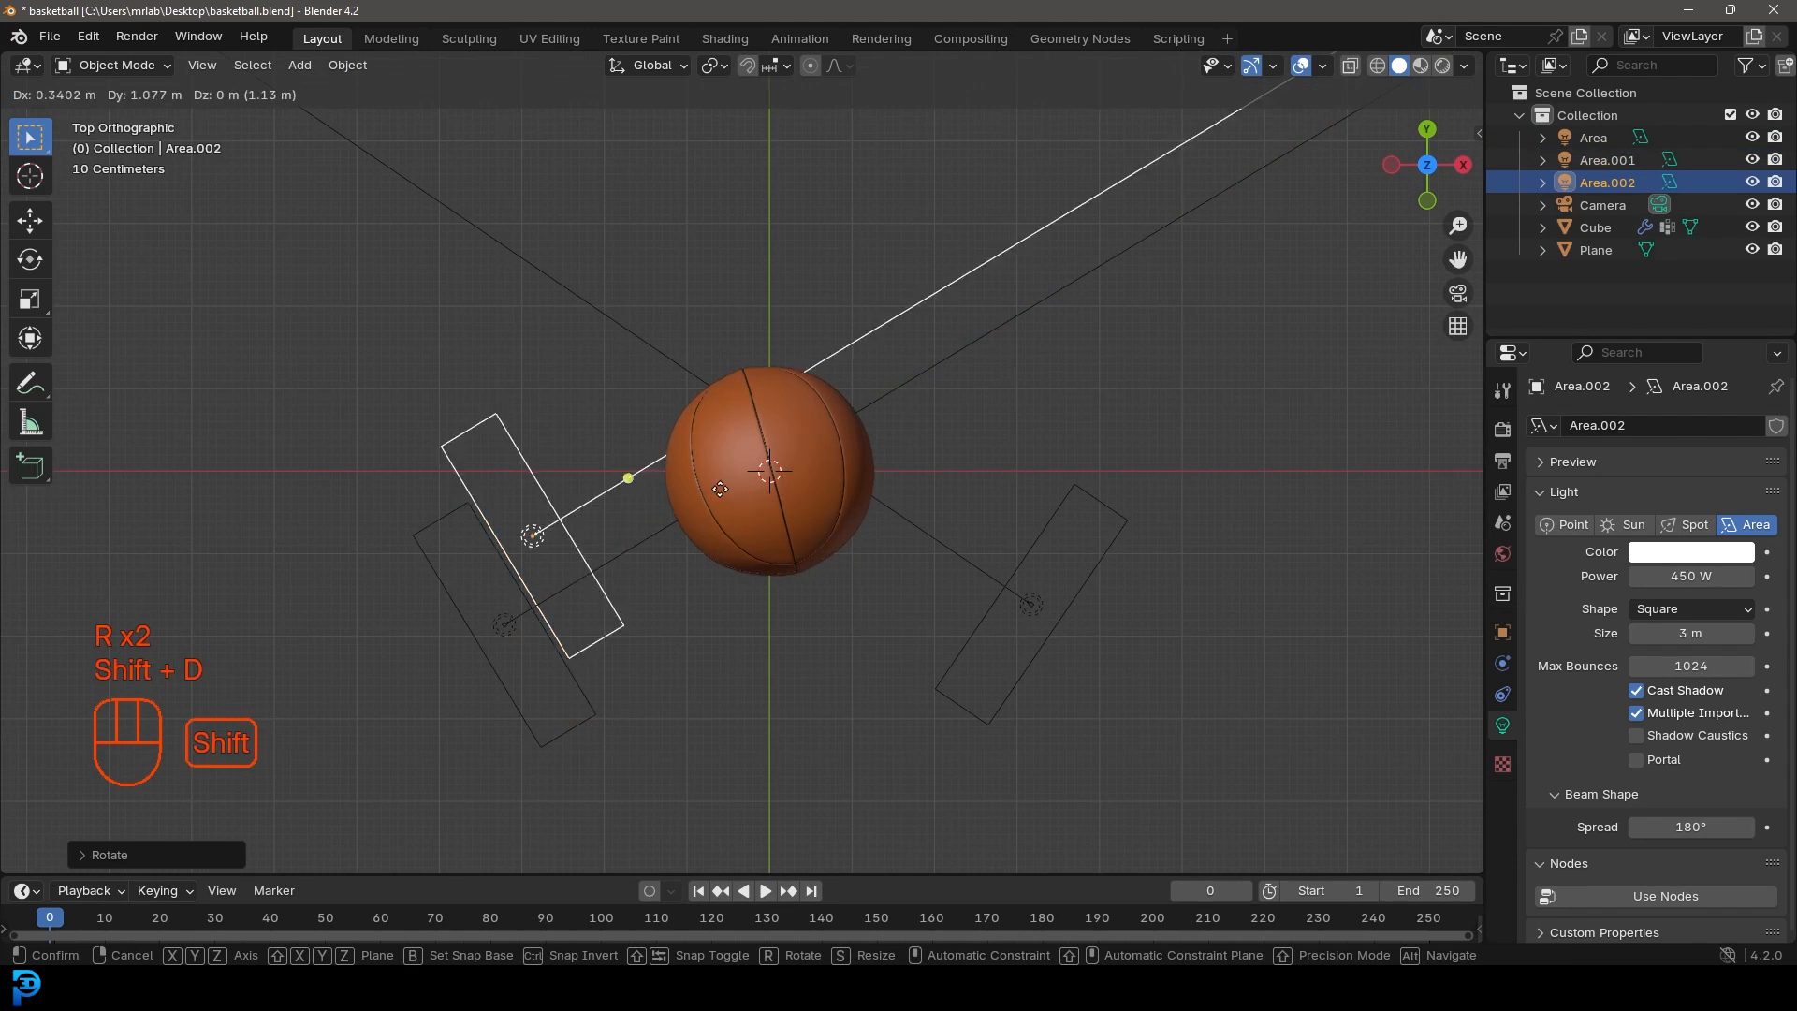
key("r")
key("g")
left_click(672, 672)
key("shift+d")
left_click(947, 598)
key("r")
key("g")
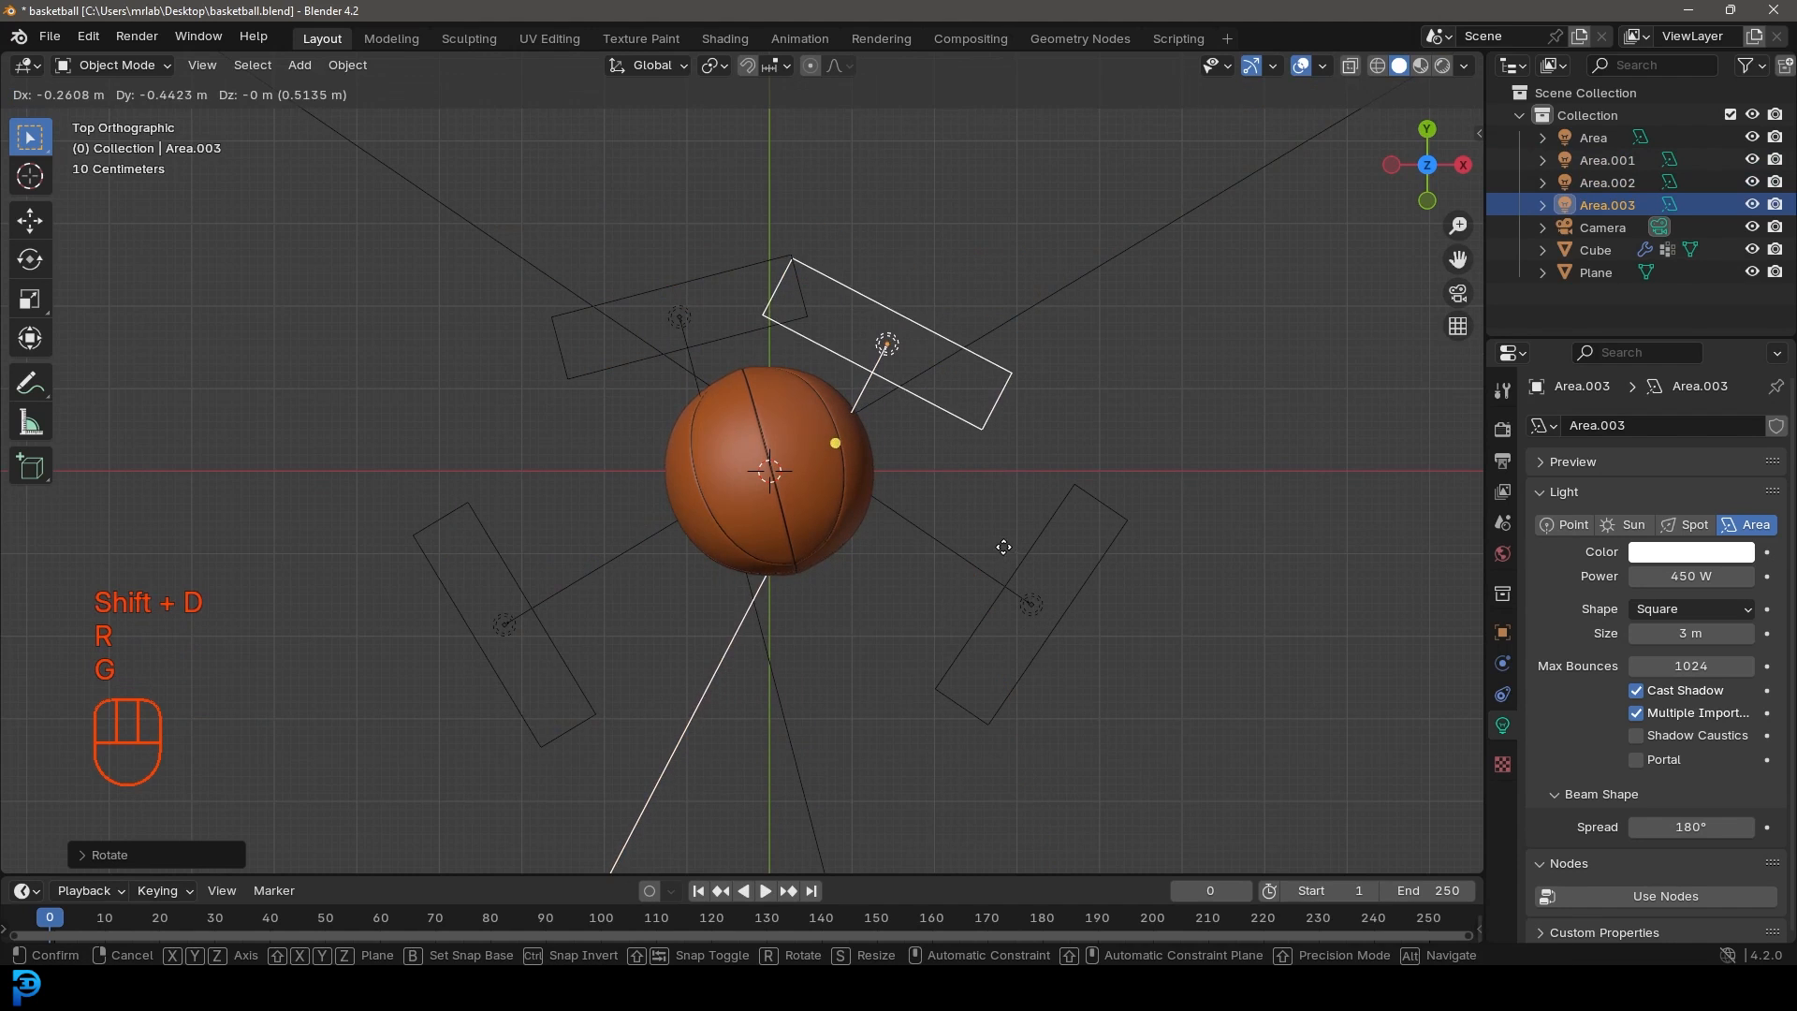
left_click(998, 548)
Step: Check all four lights through the camera view and save basketball.blend
scroll(963, 580, "down", 5)
middle_click_drag(930, 622, 720, 369)
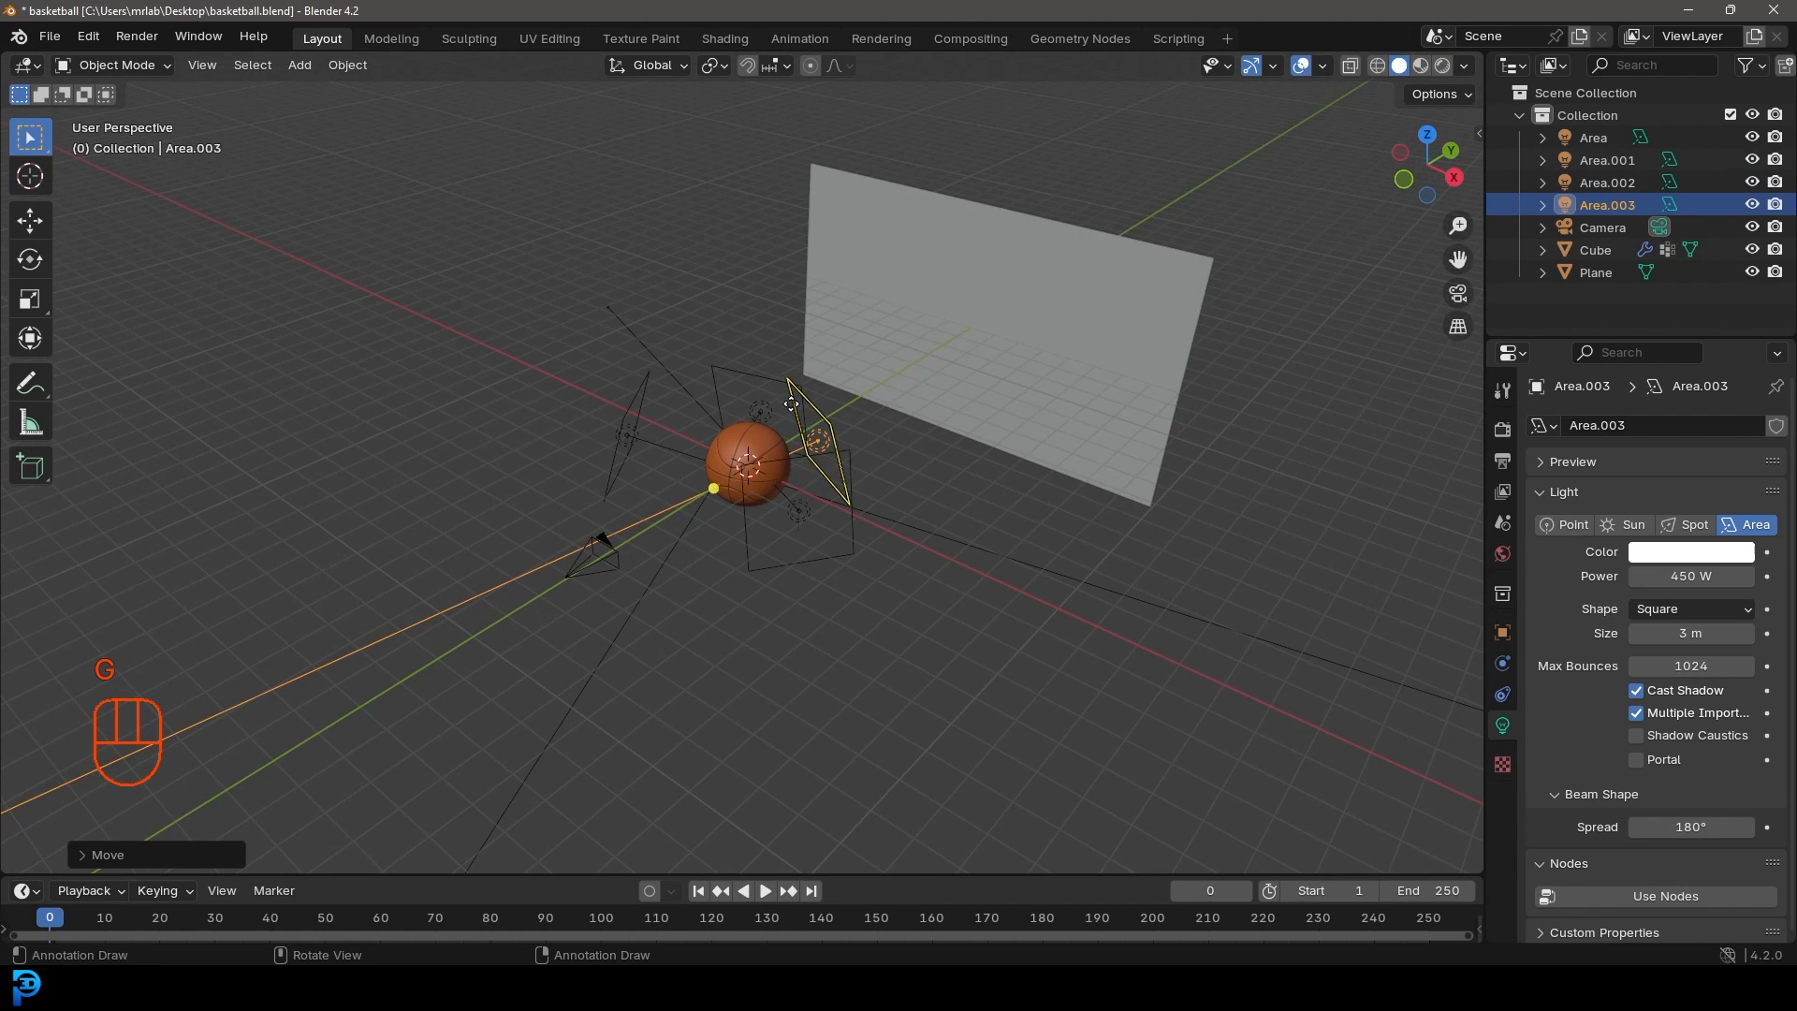
key("KP_0")
key("ctrl+s")
Step: Switch the viewport to rendered preview and save the file
key("z")
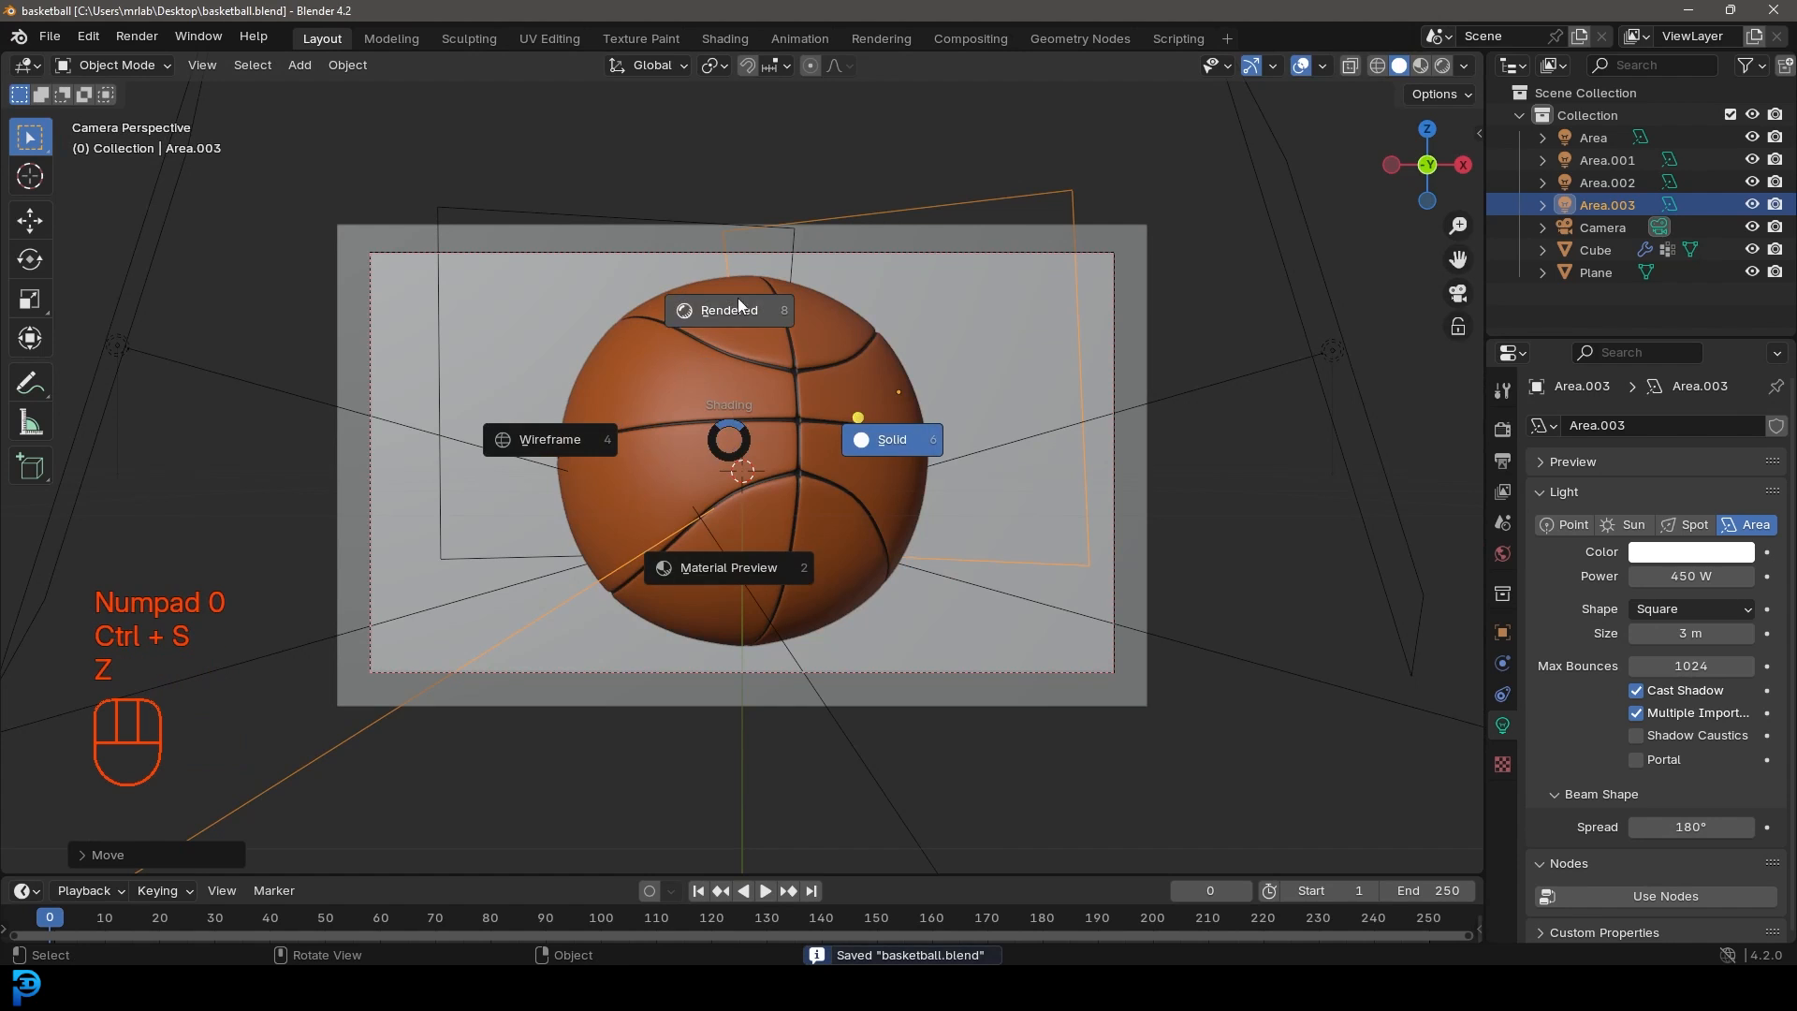
left_click(738, 297)
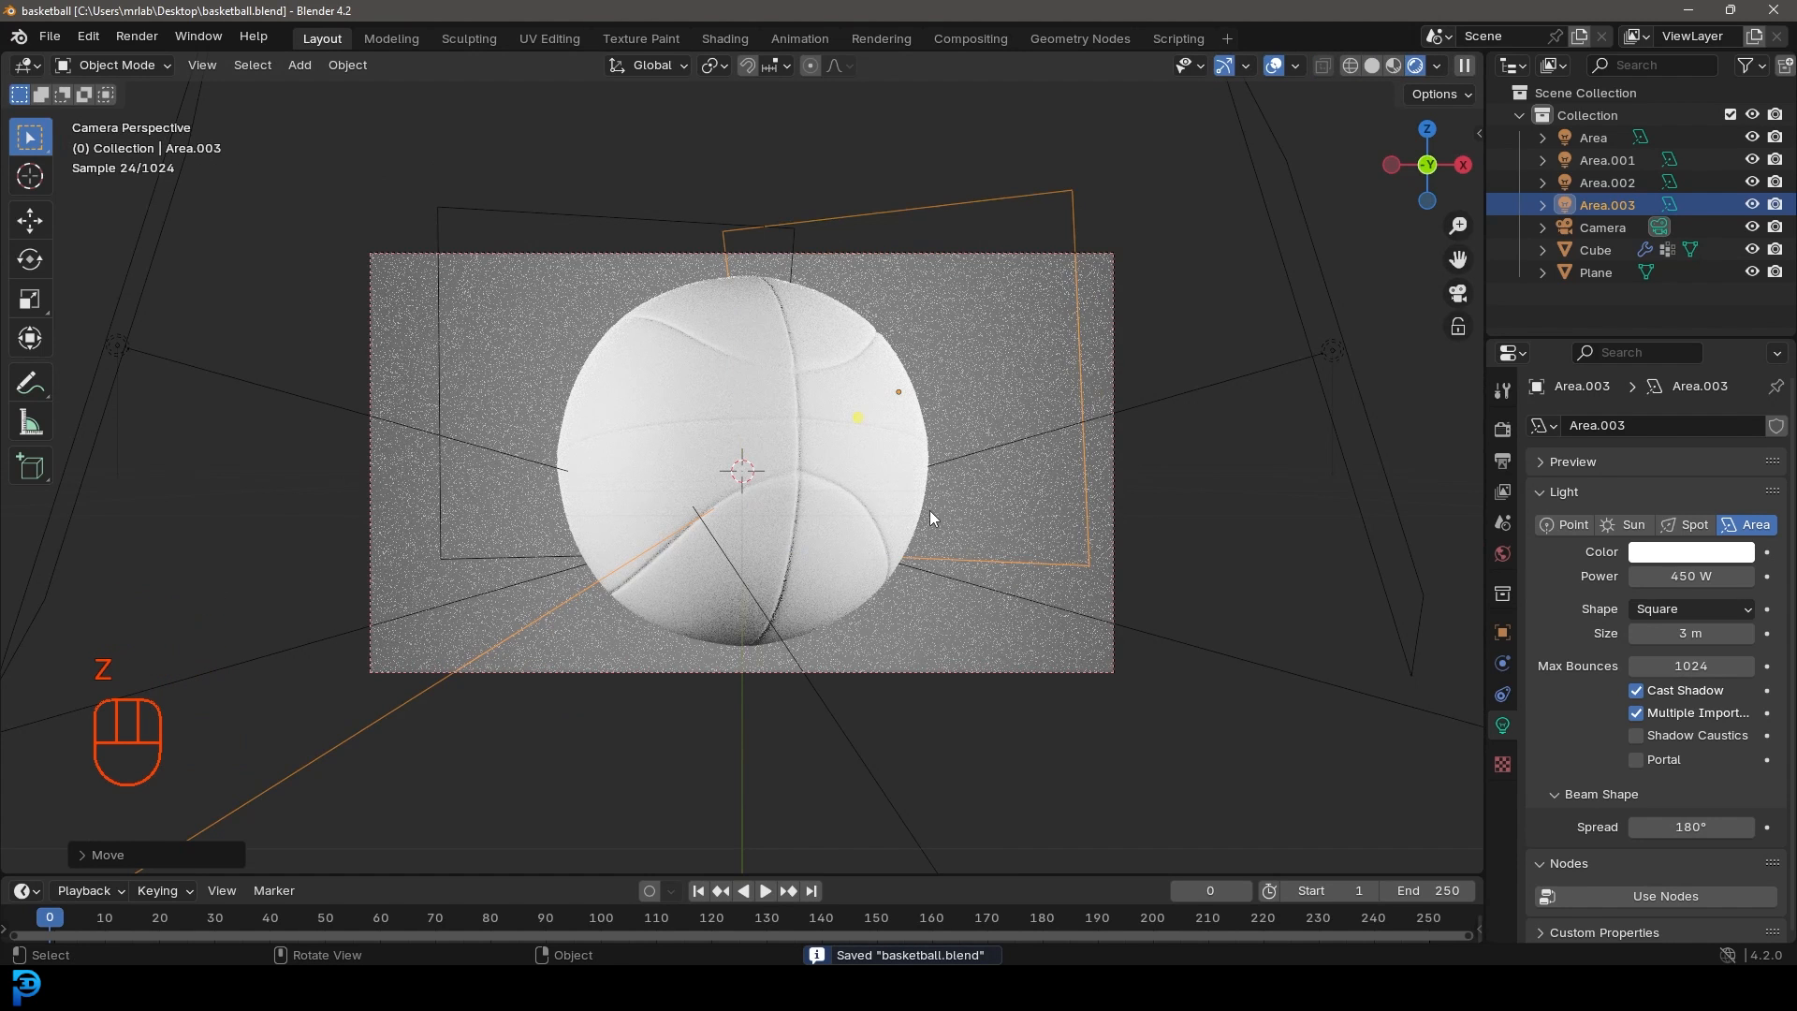
key("ctrl+s")
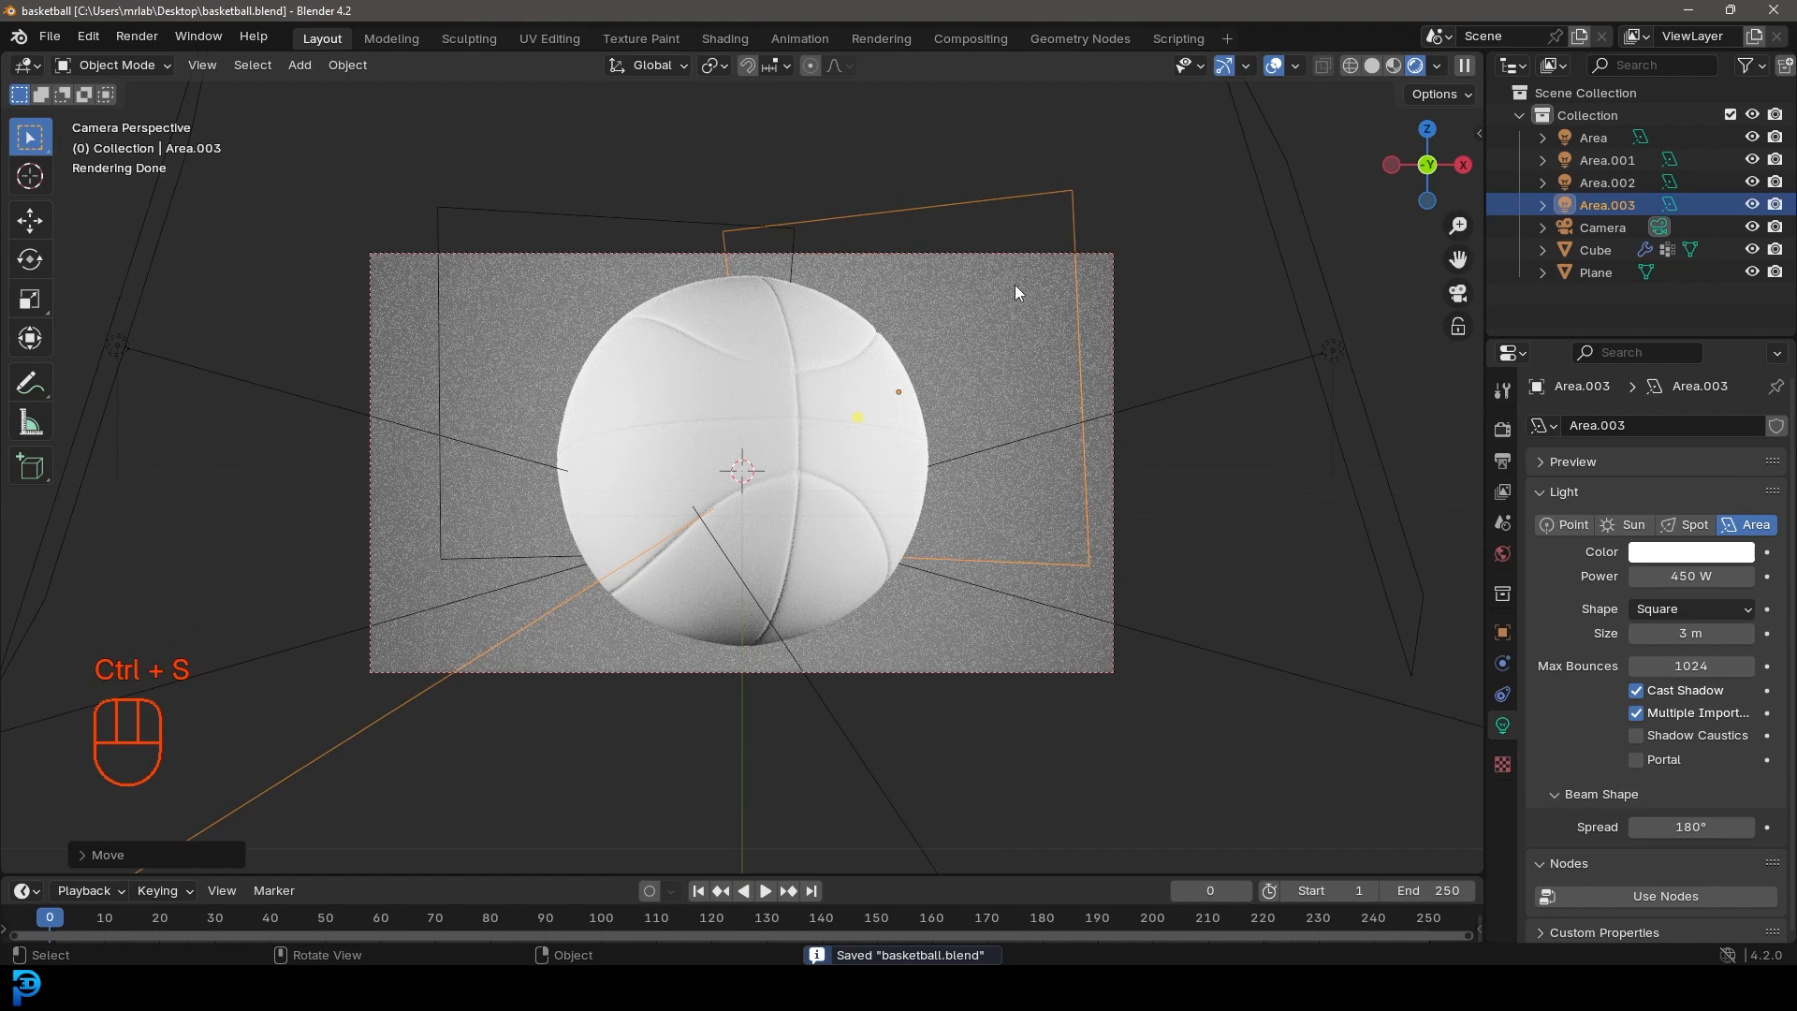
Step: Give the backdrop plane a new 'BG' material with an almost-black base colour, then save
left_click(987, 305)
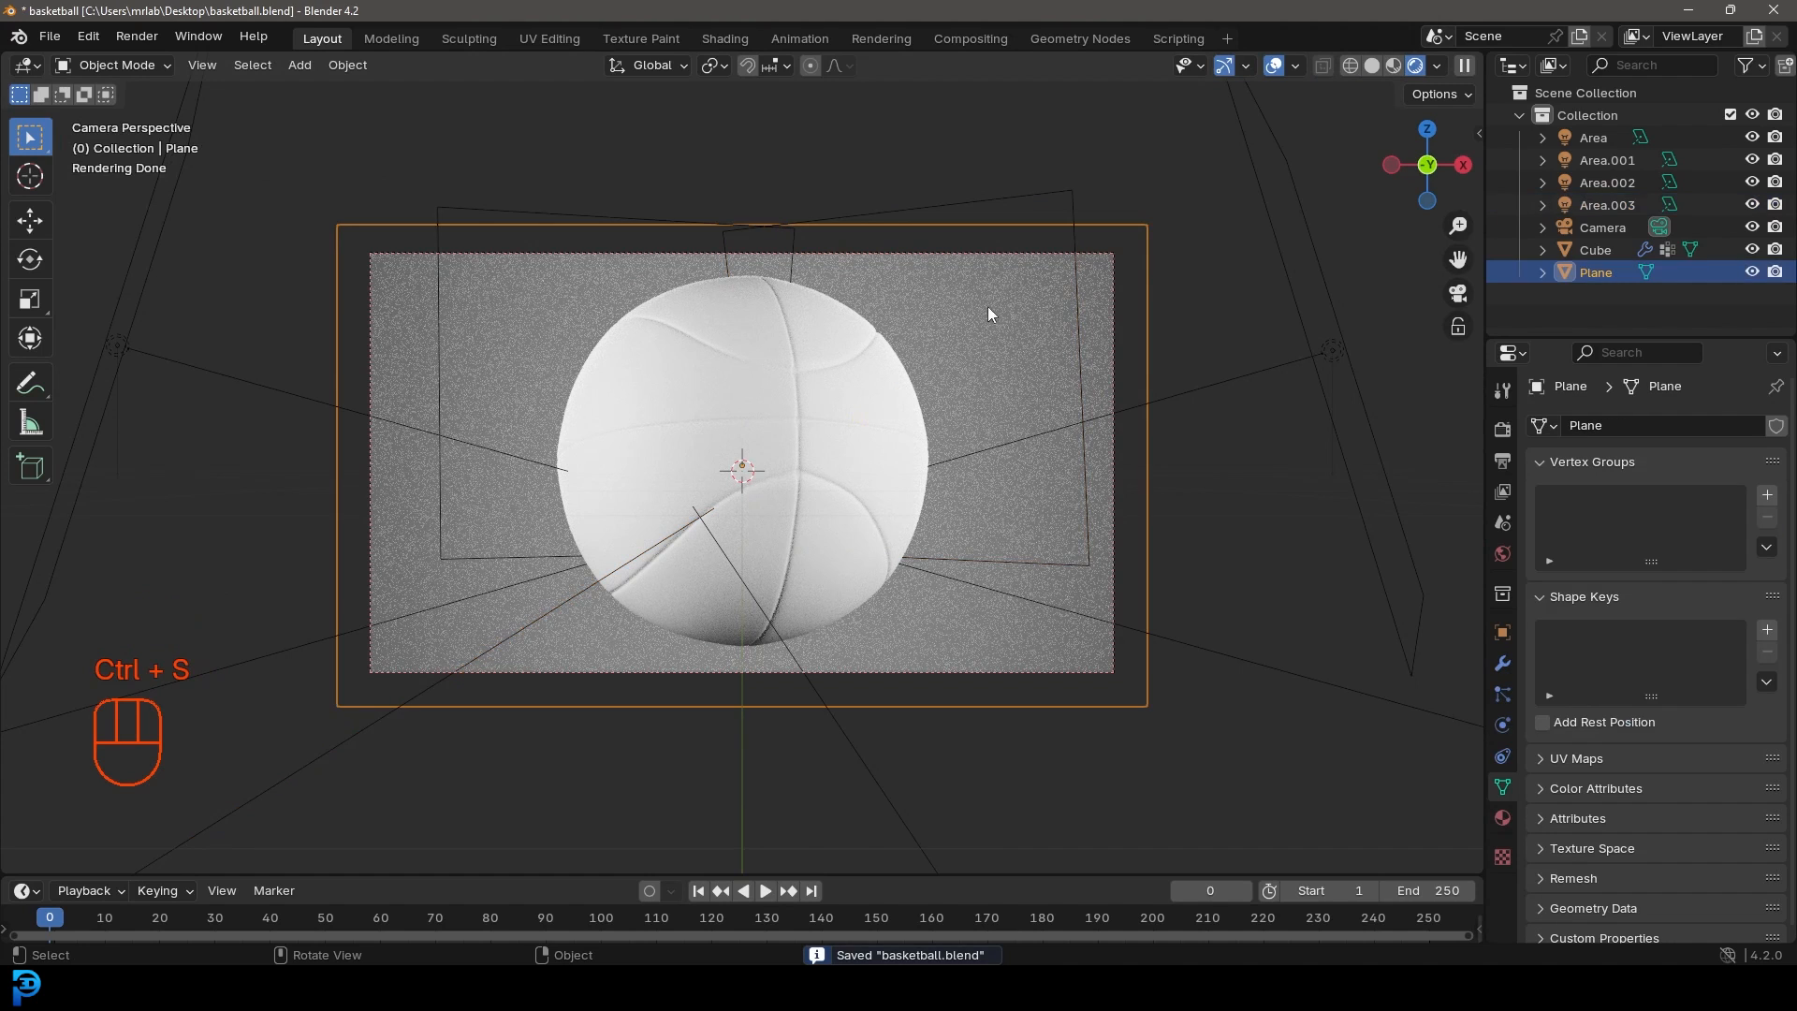
left_click(1501, 818)
left_click(1639, 520)
left_click(1637, 519)
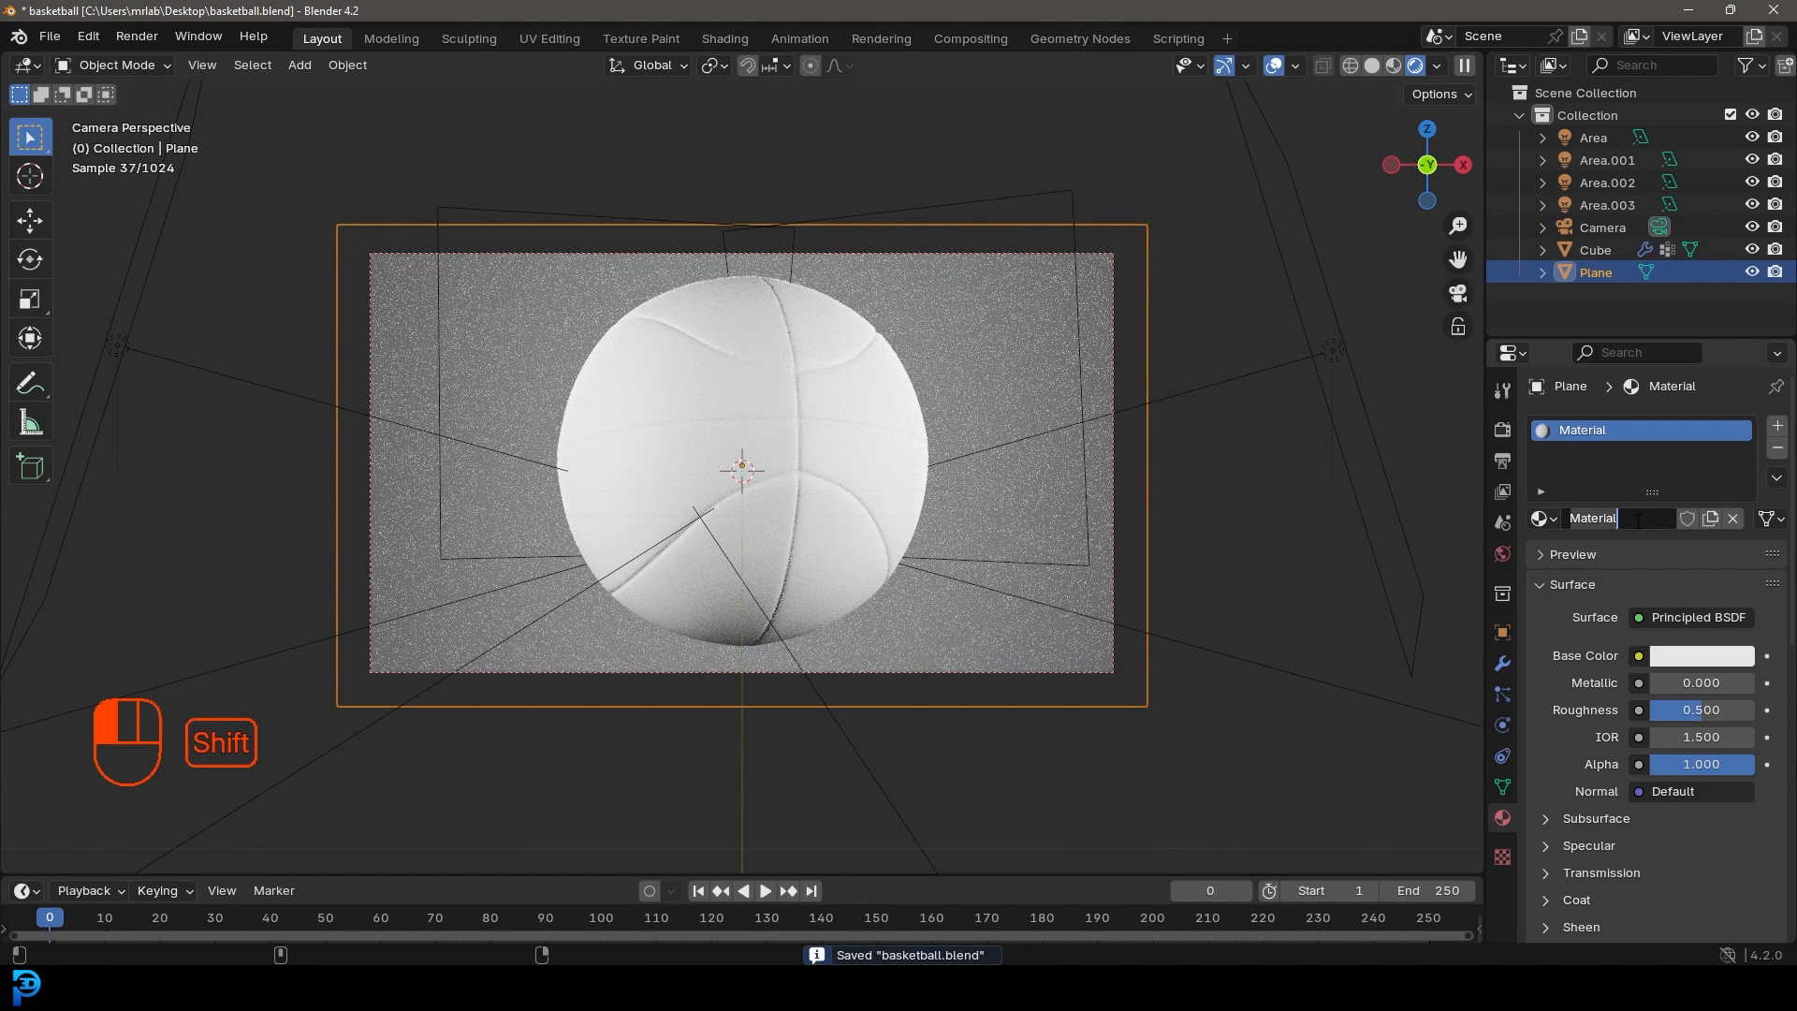
type("BG")
key("Return")
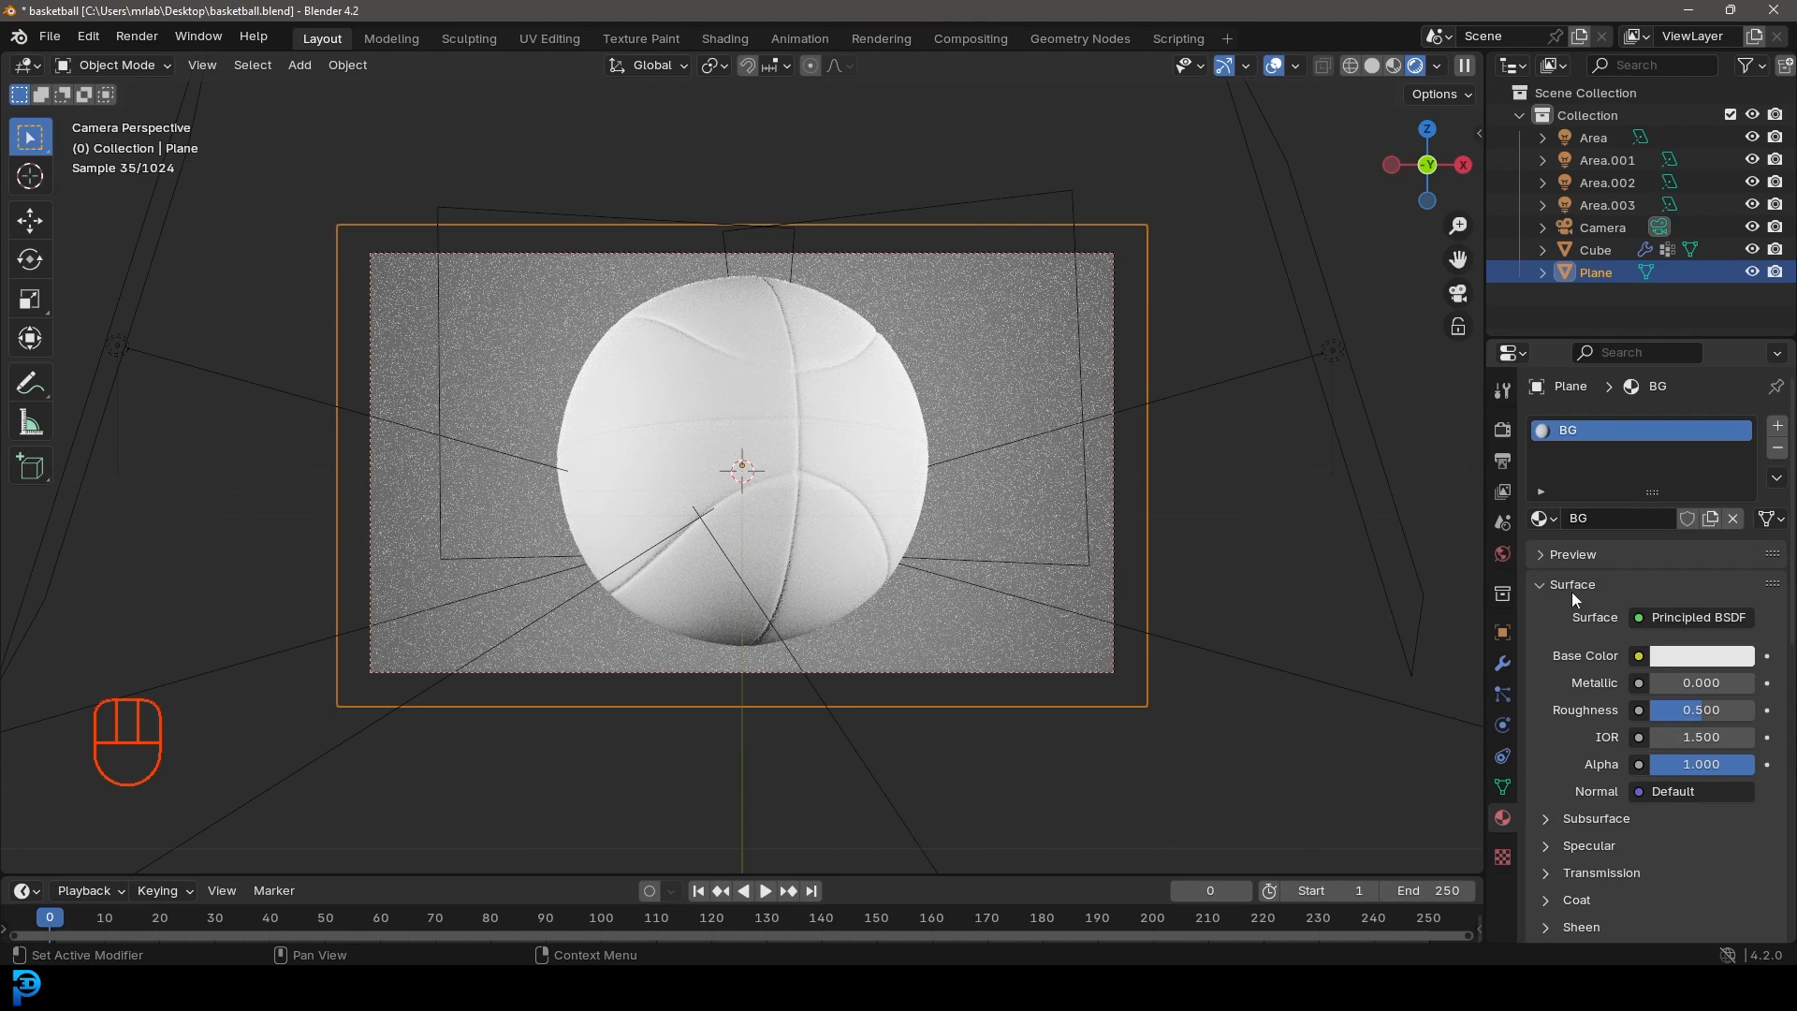
left_click(1686, 658)
left_click_drag(1738, 494, 1738, 473)
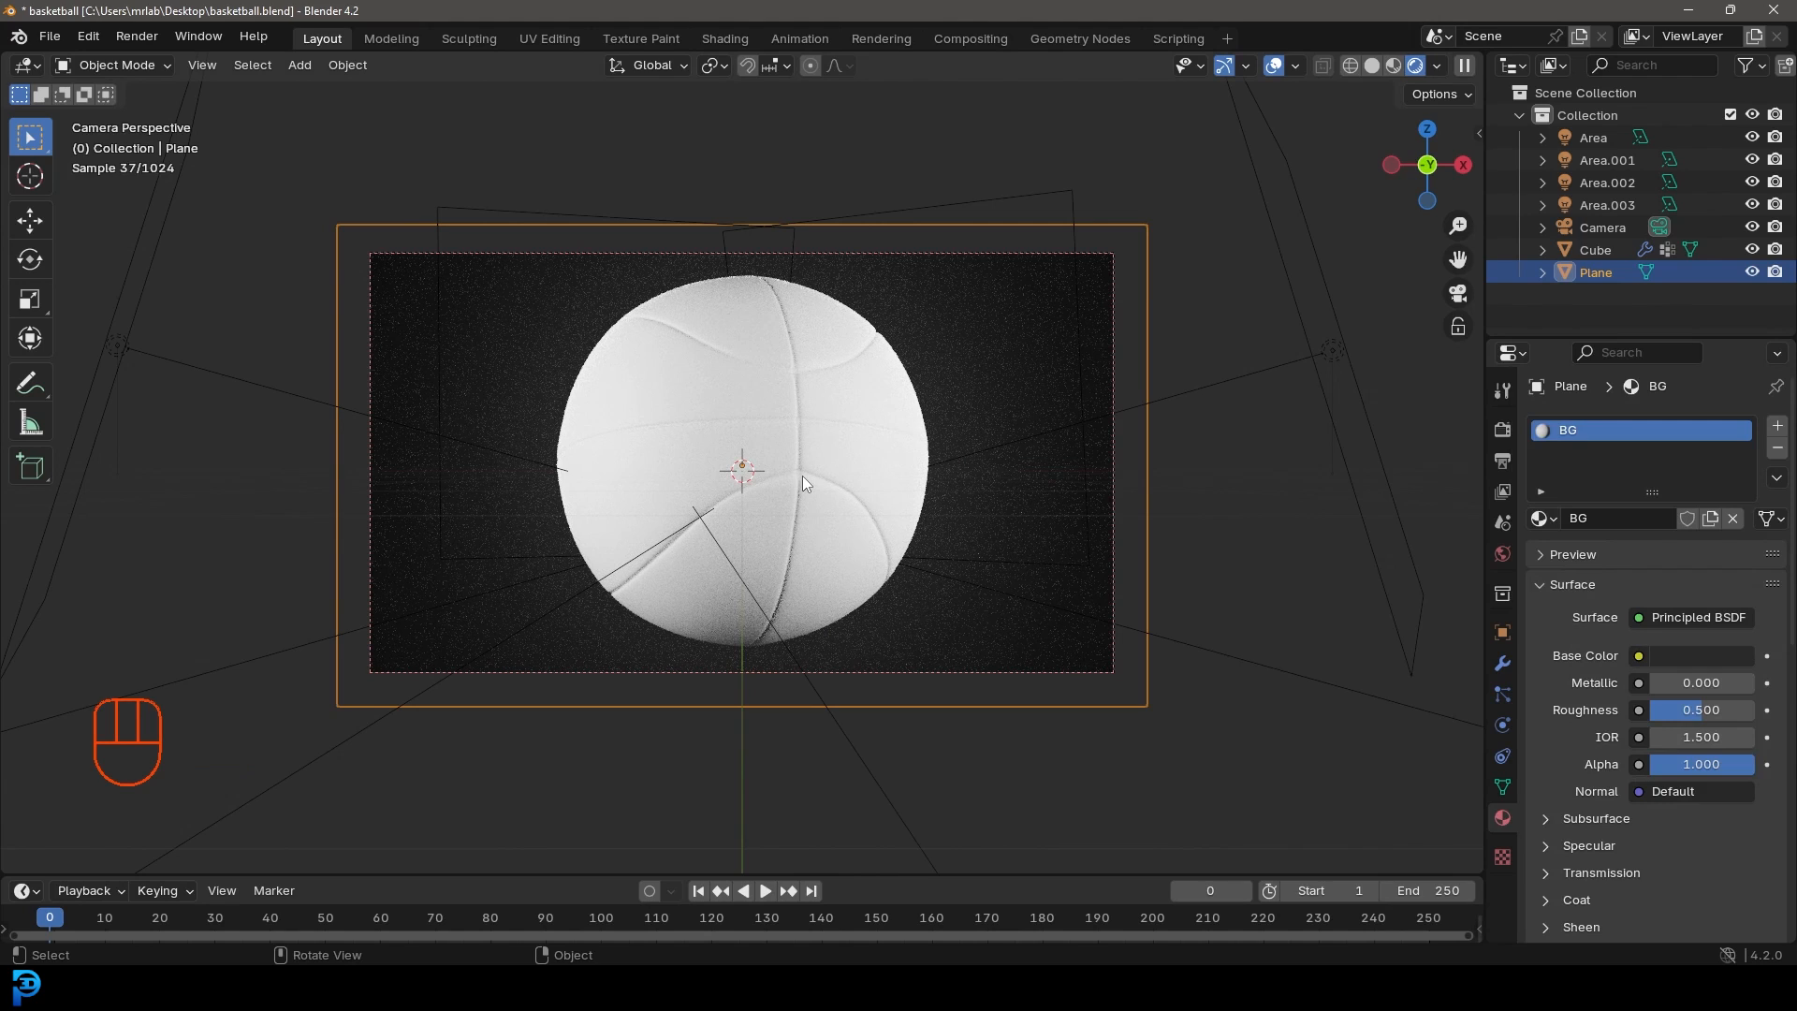
key("ctrl+s")
Step: Make the ball's seam material near-black with roughness lowered to 0.394
left_click(816, 324)
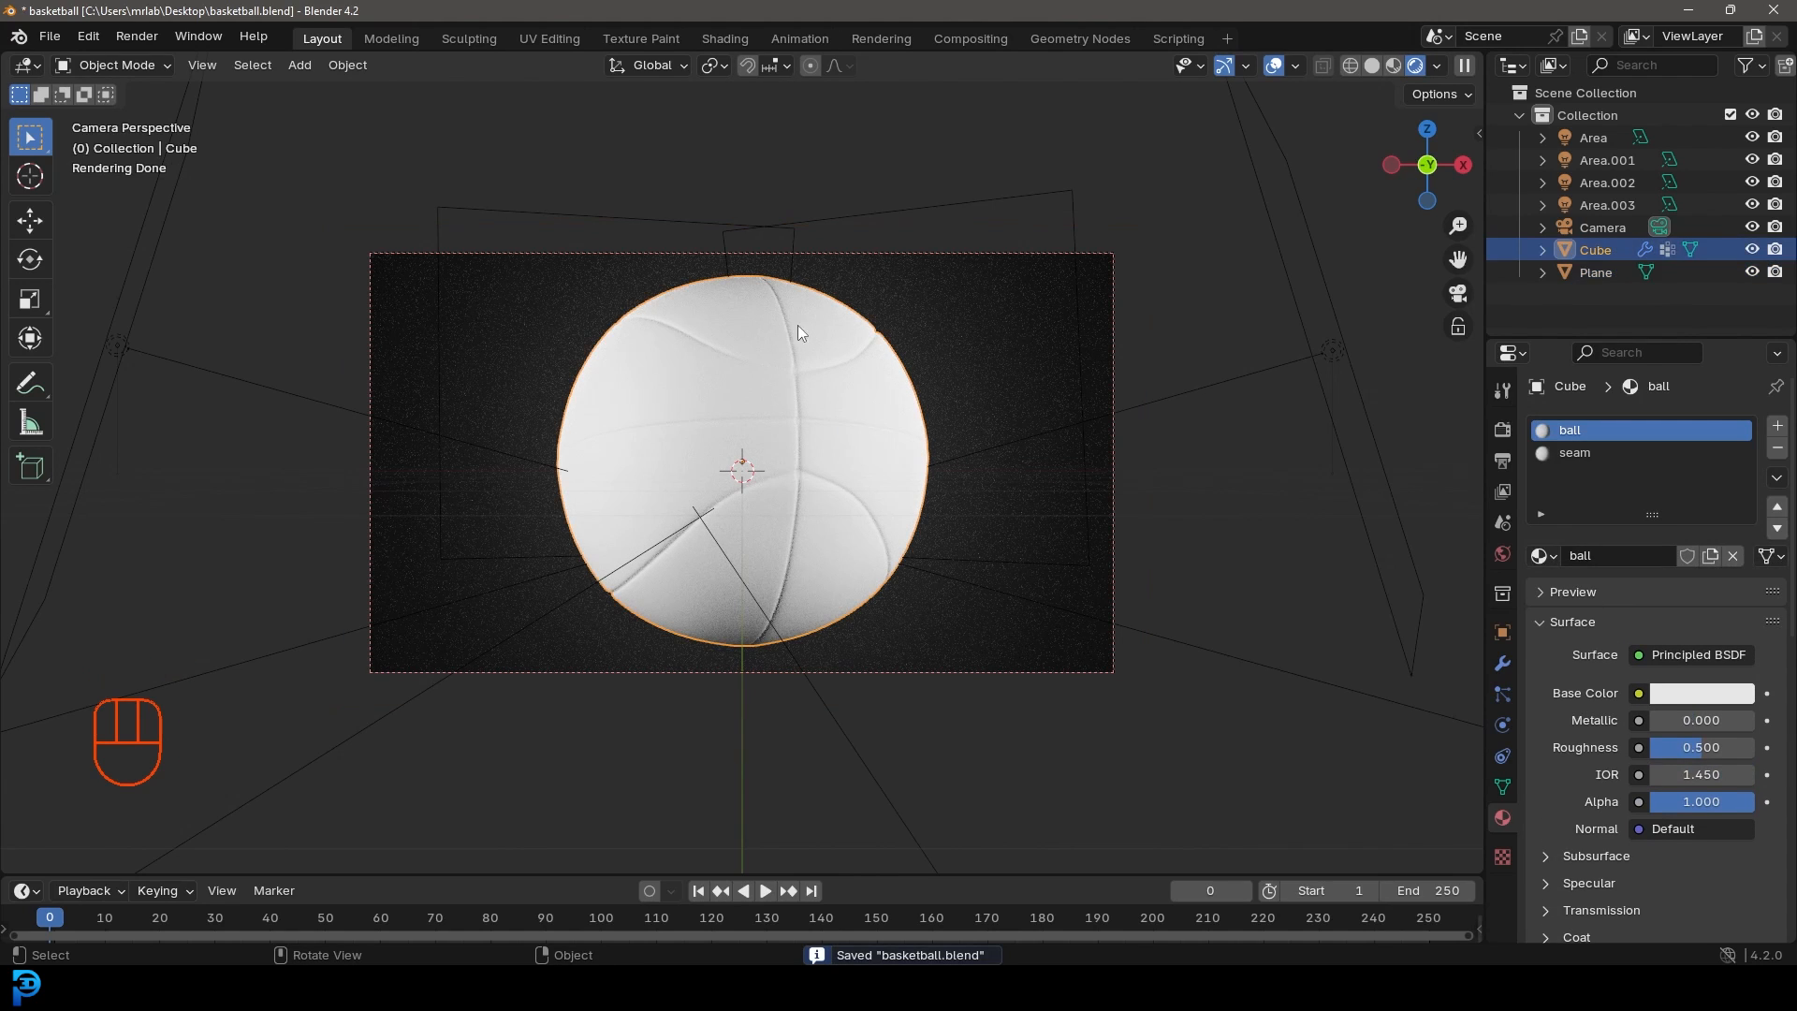
left_click(1591, 454)
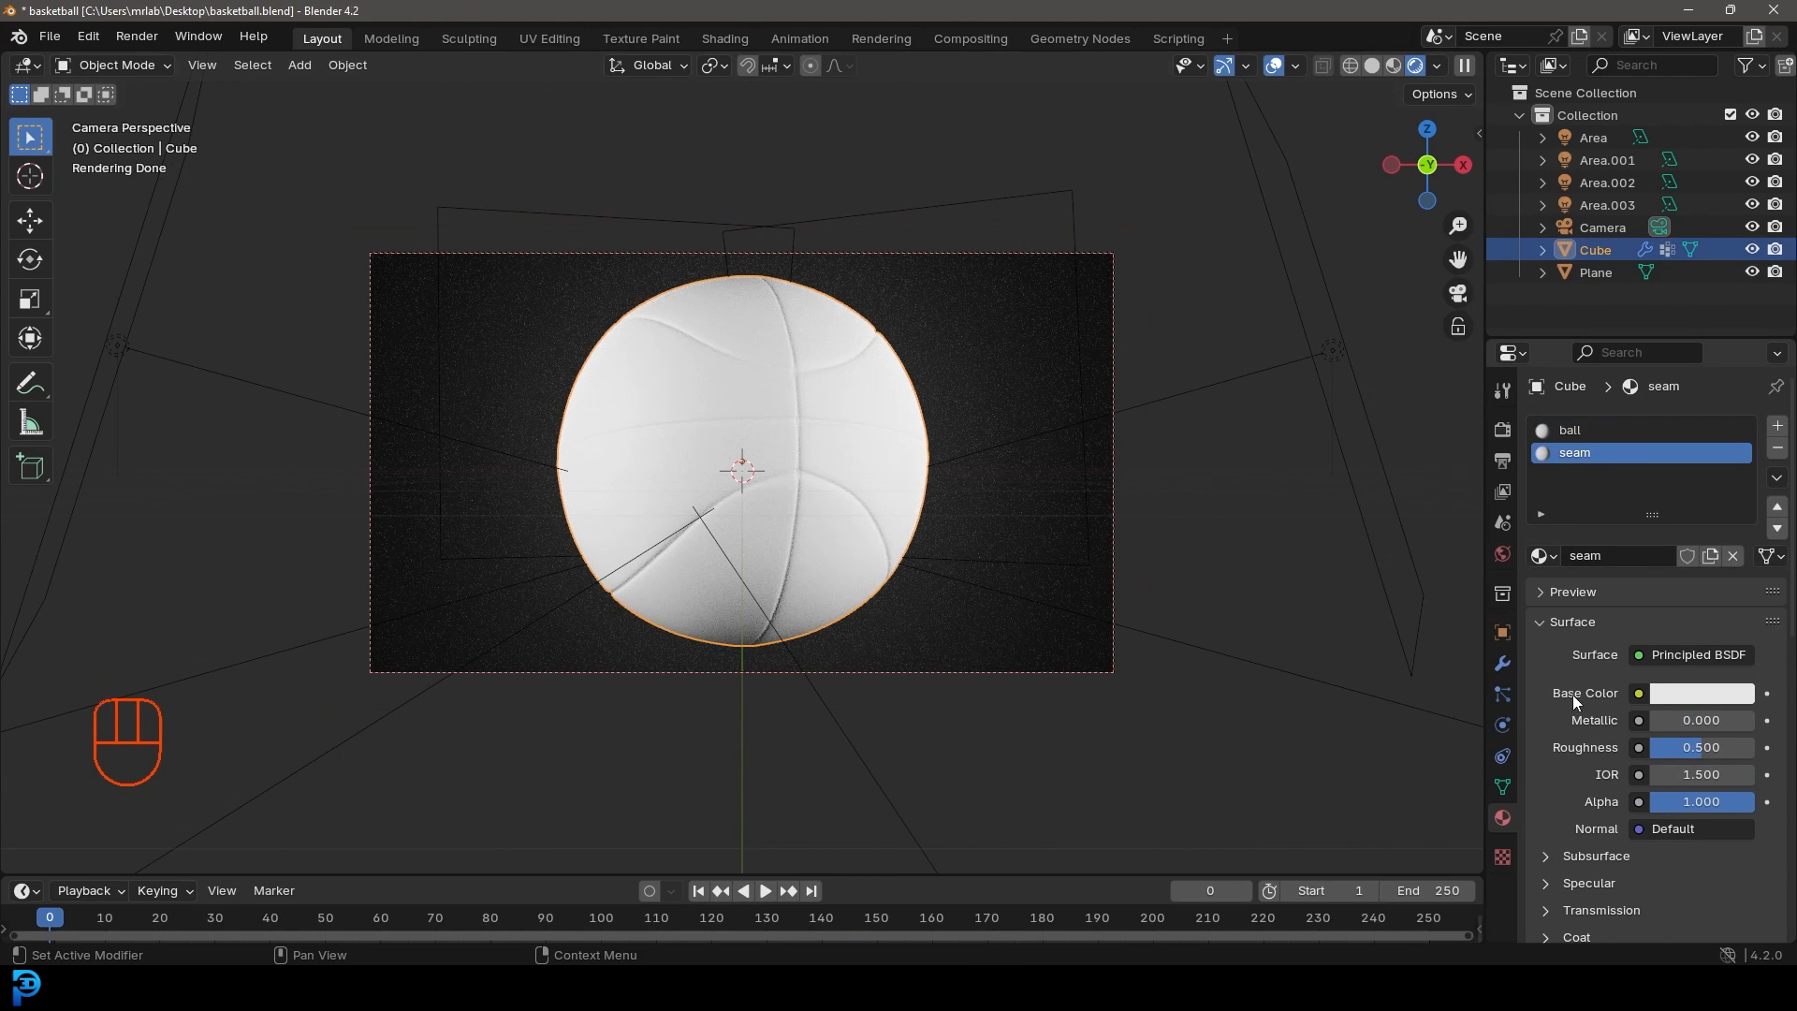
left_click(1708, 694)
left_click(1735, 512)
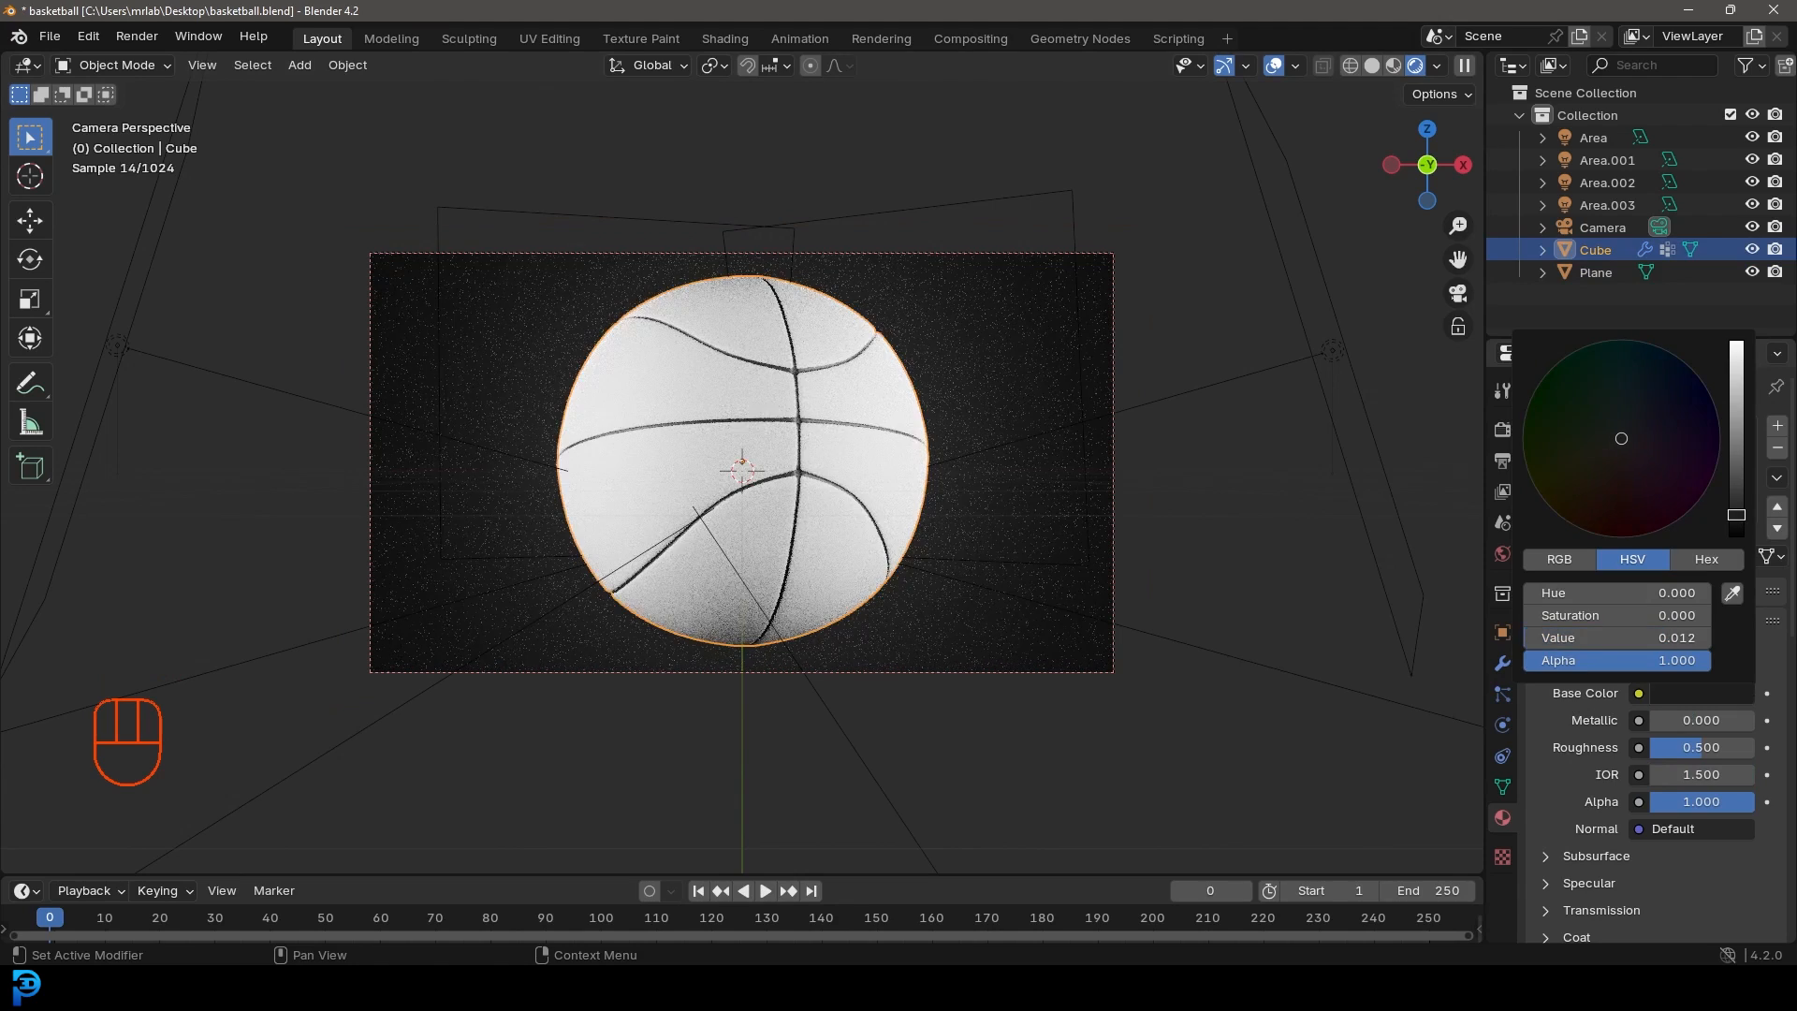
left_click_drag(1715, 749, 1699, 749)
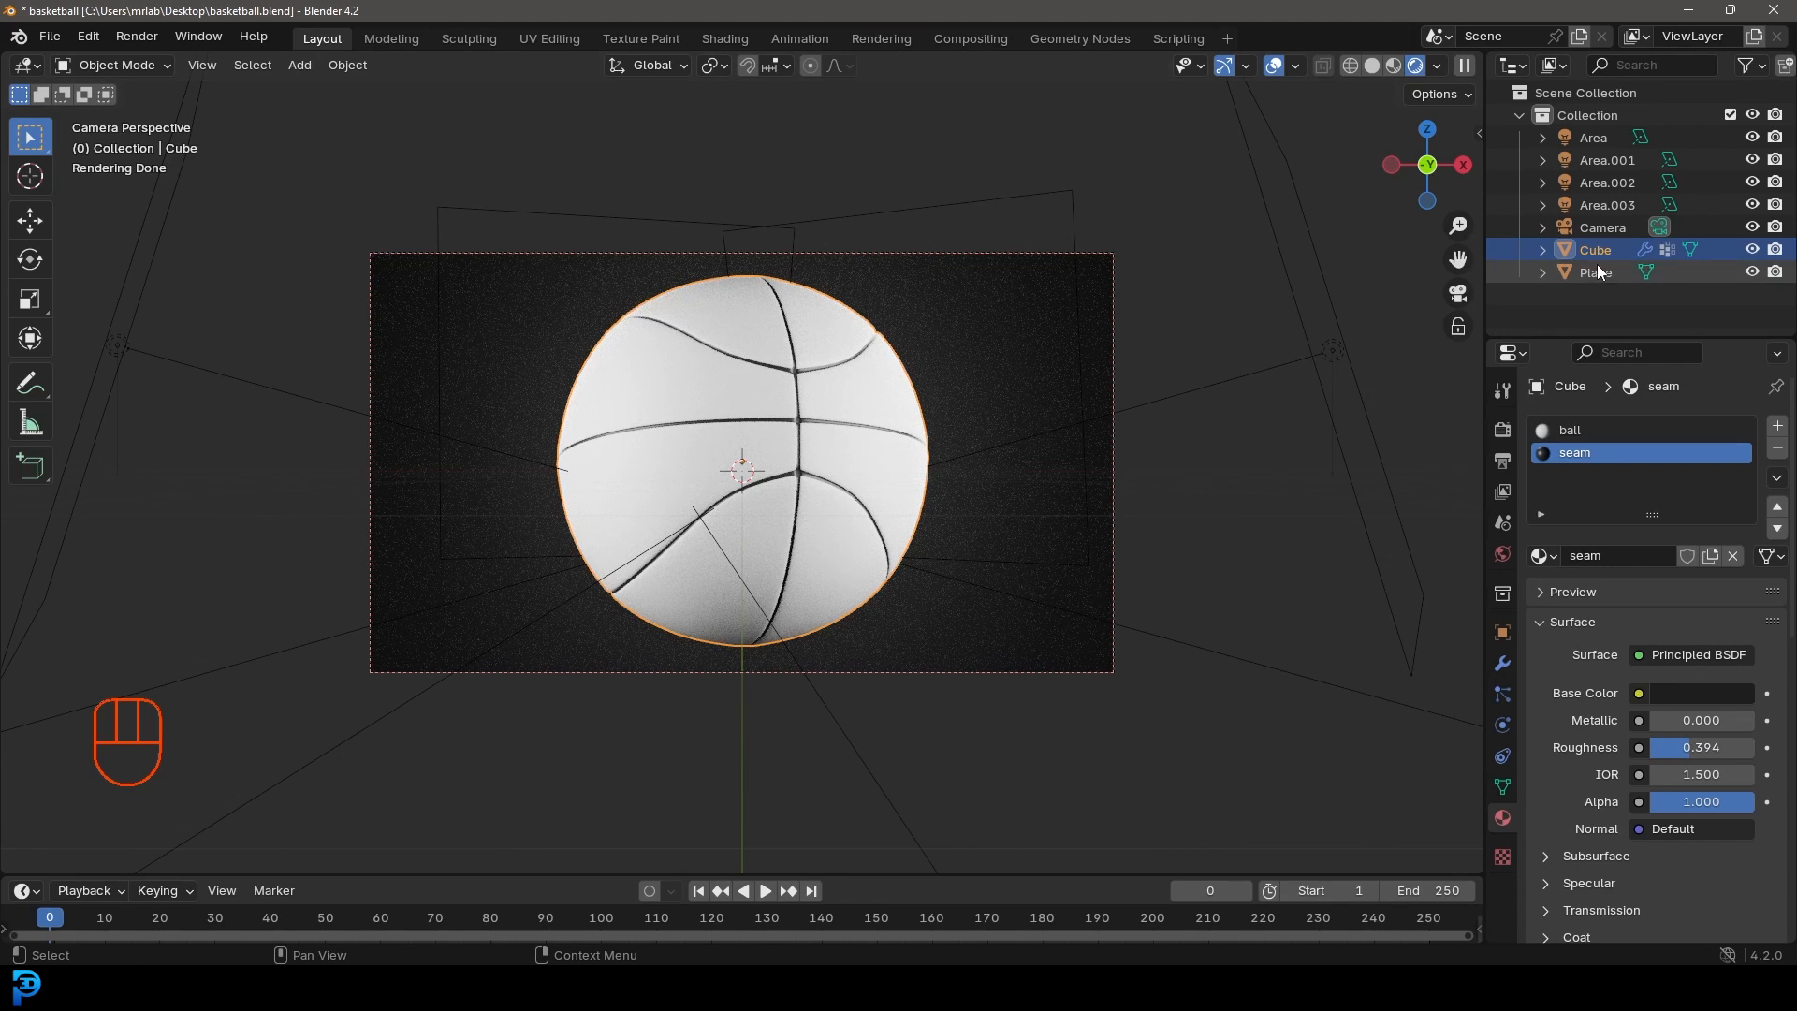
left_click(1580, 430)
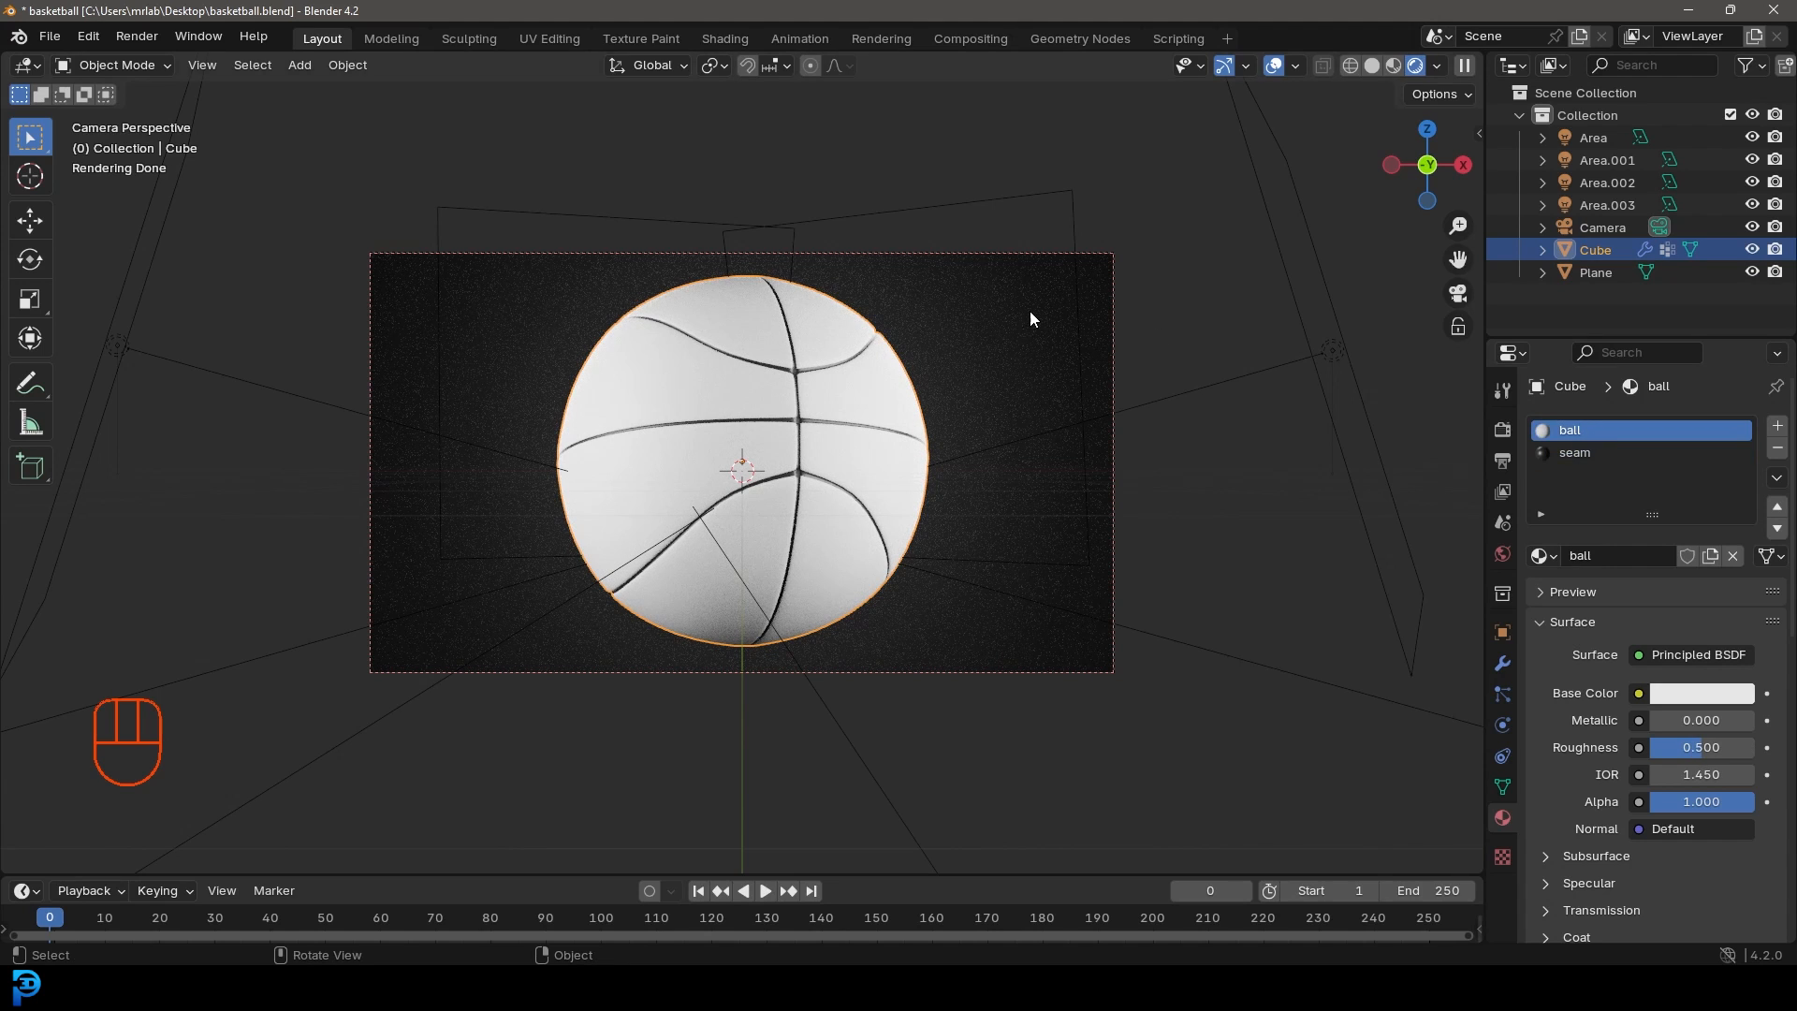
Step: Open the Shading workspace, save, and show a rendered camera view of the ball
left_click(724, 39)
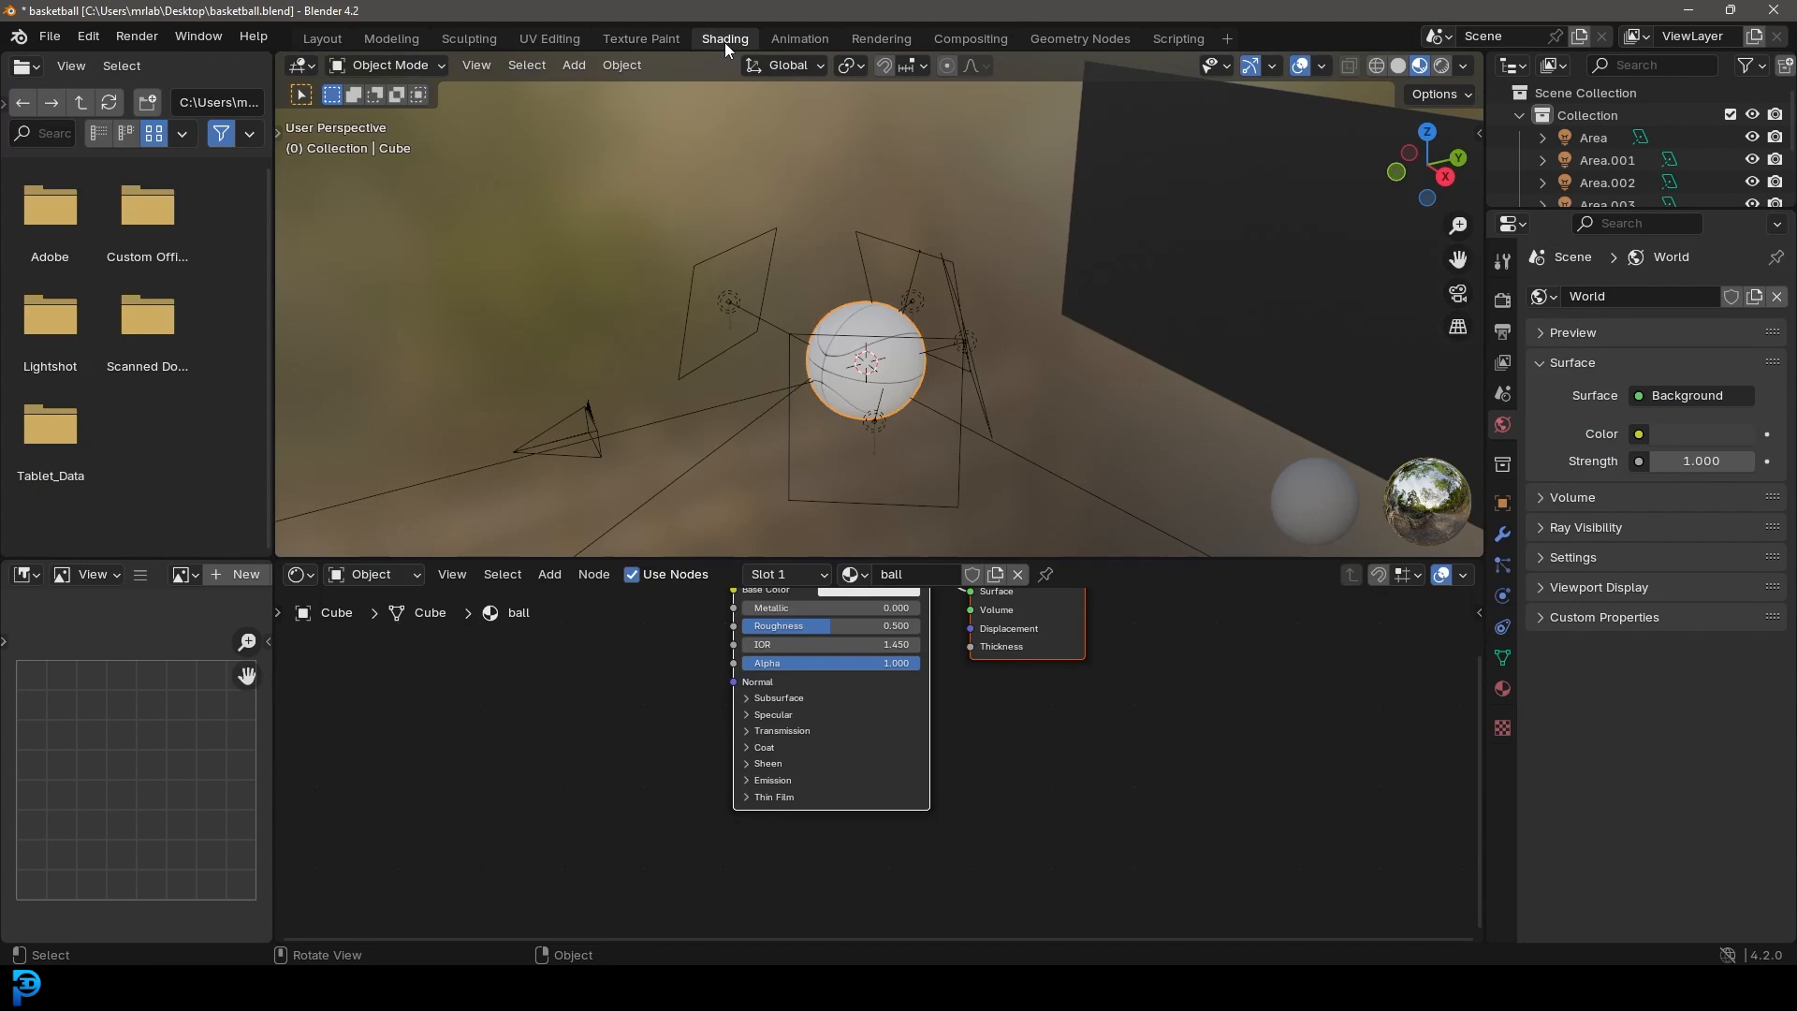
key("ctrl+s")
key("KP_0")
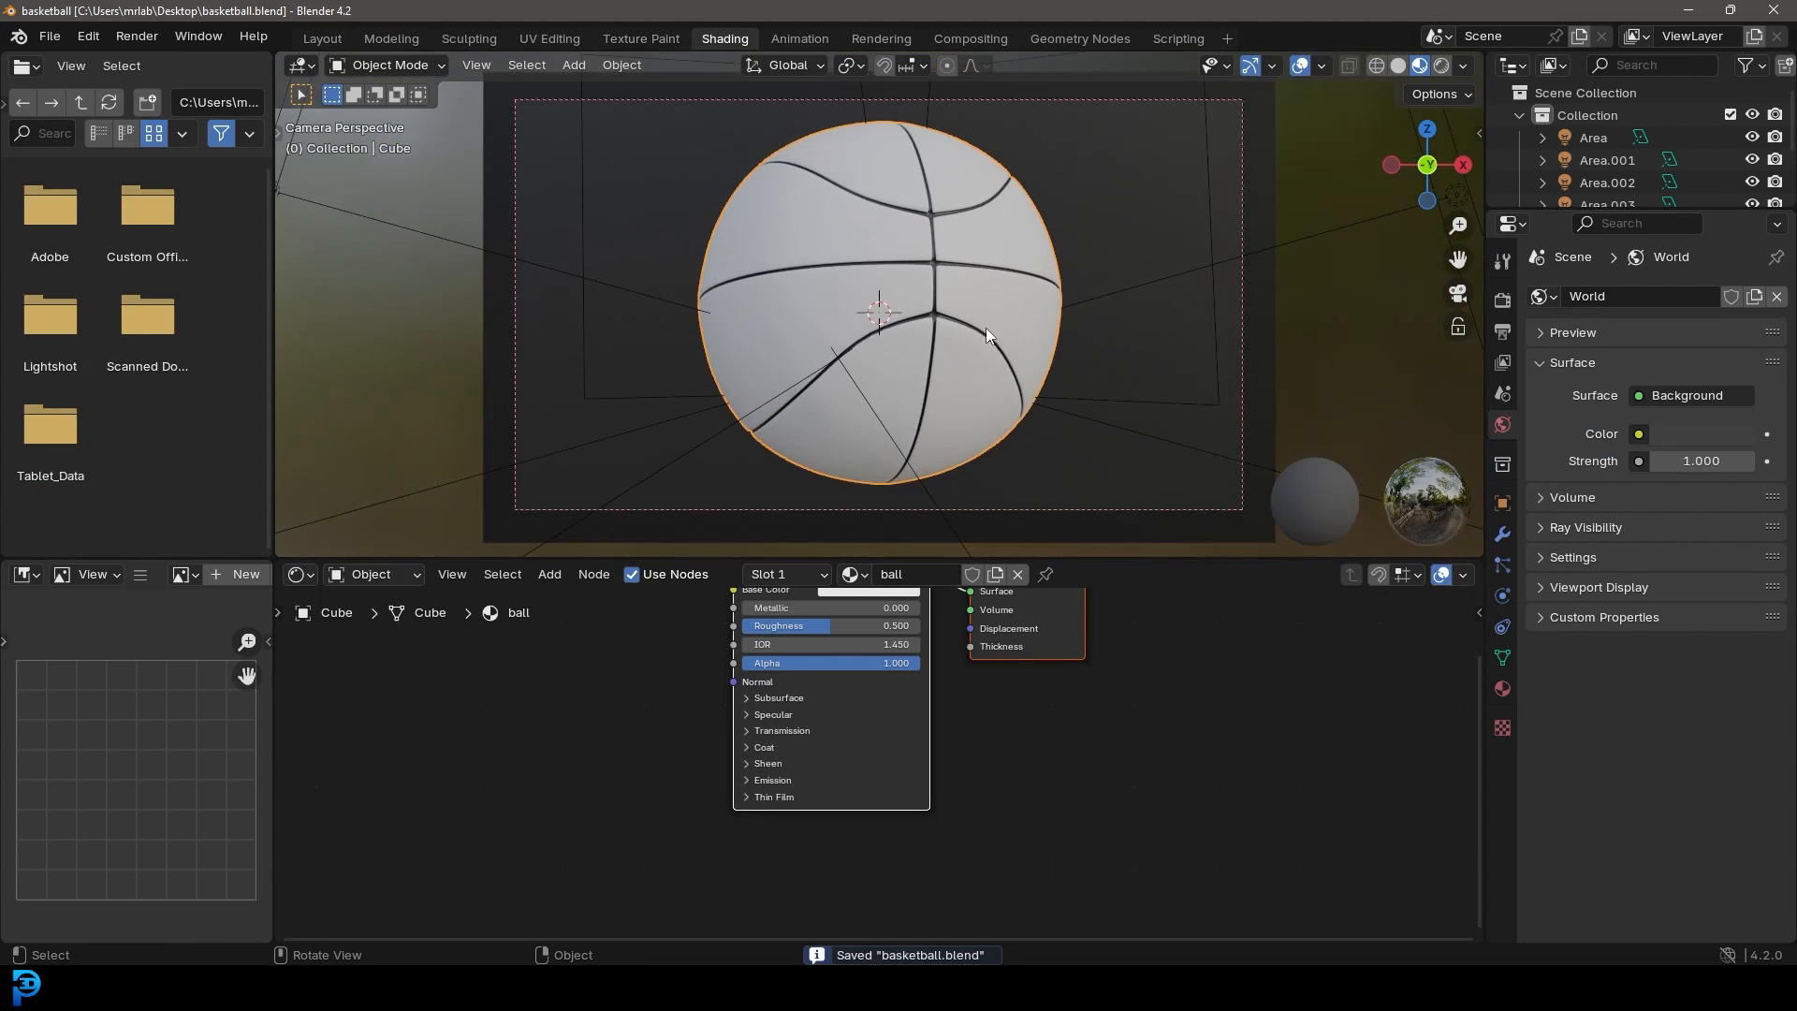
left_click(957, 197)
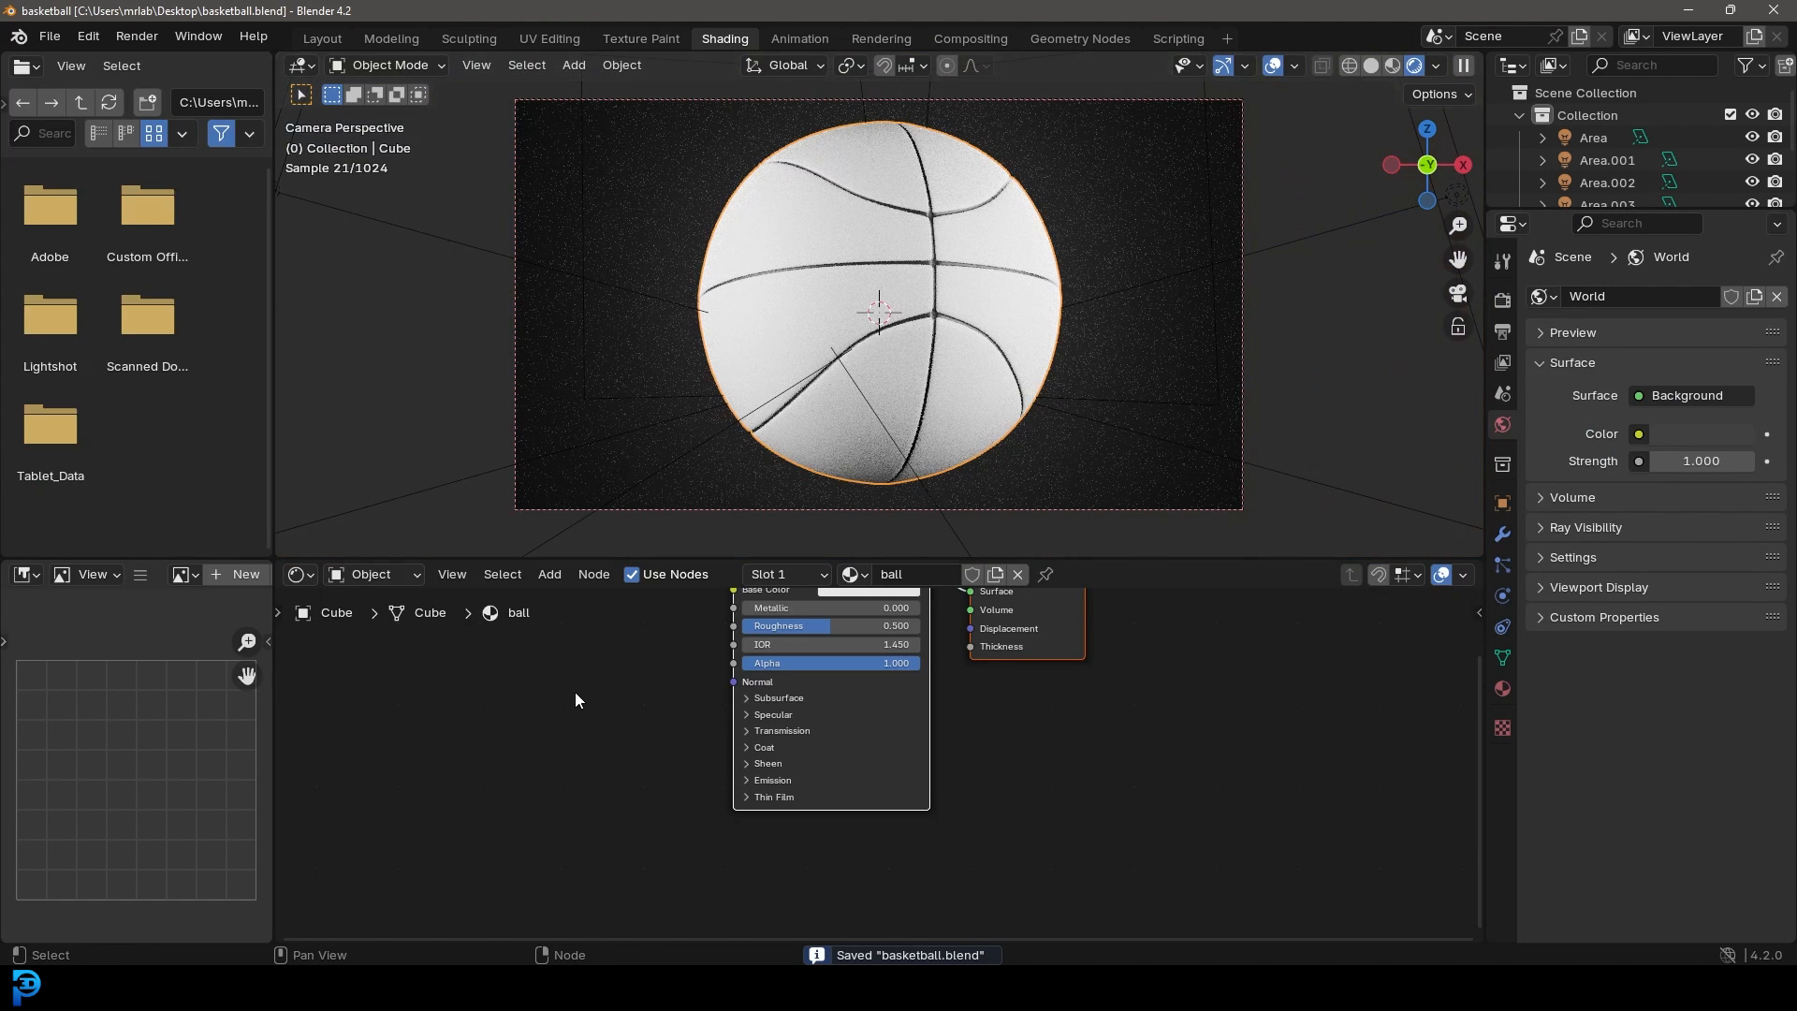
key("Home")
Step: Add a Voronoi Texture node and link its Color to the ball's Base Color
key("shift+a")
left_click(644, 676)
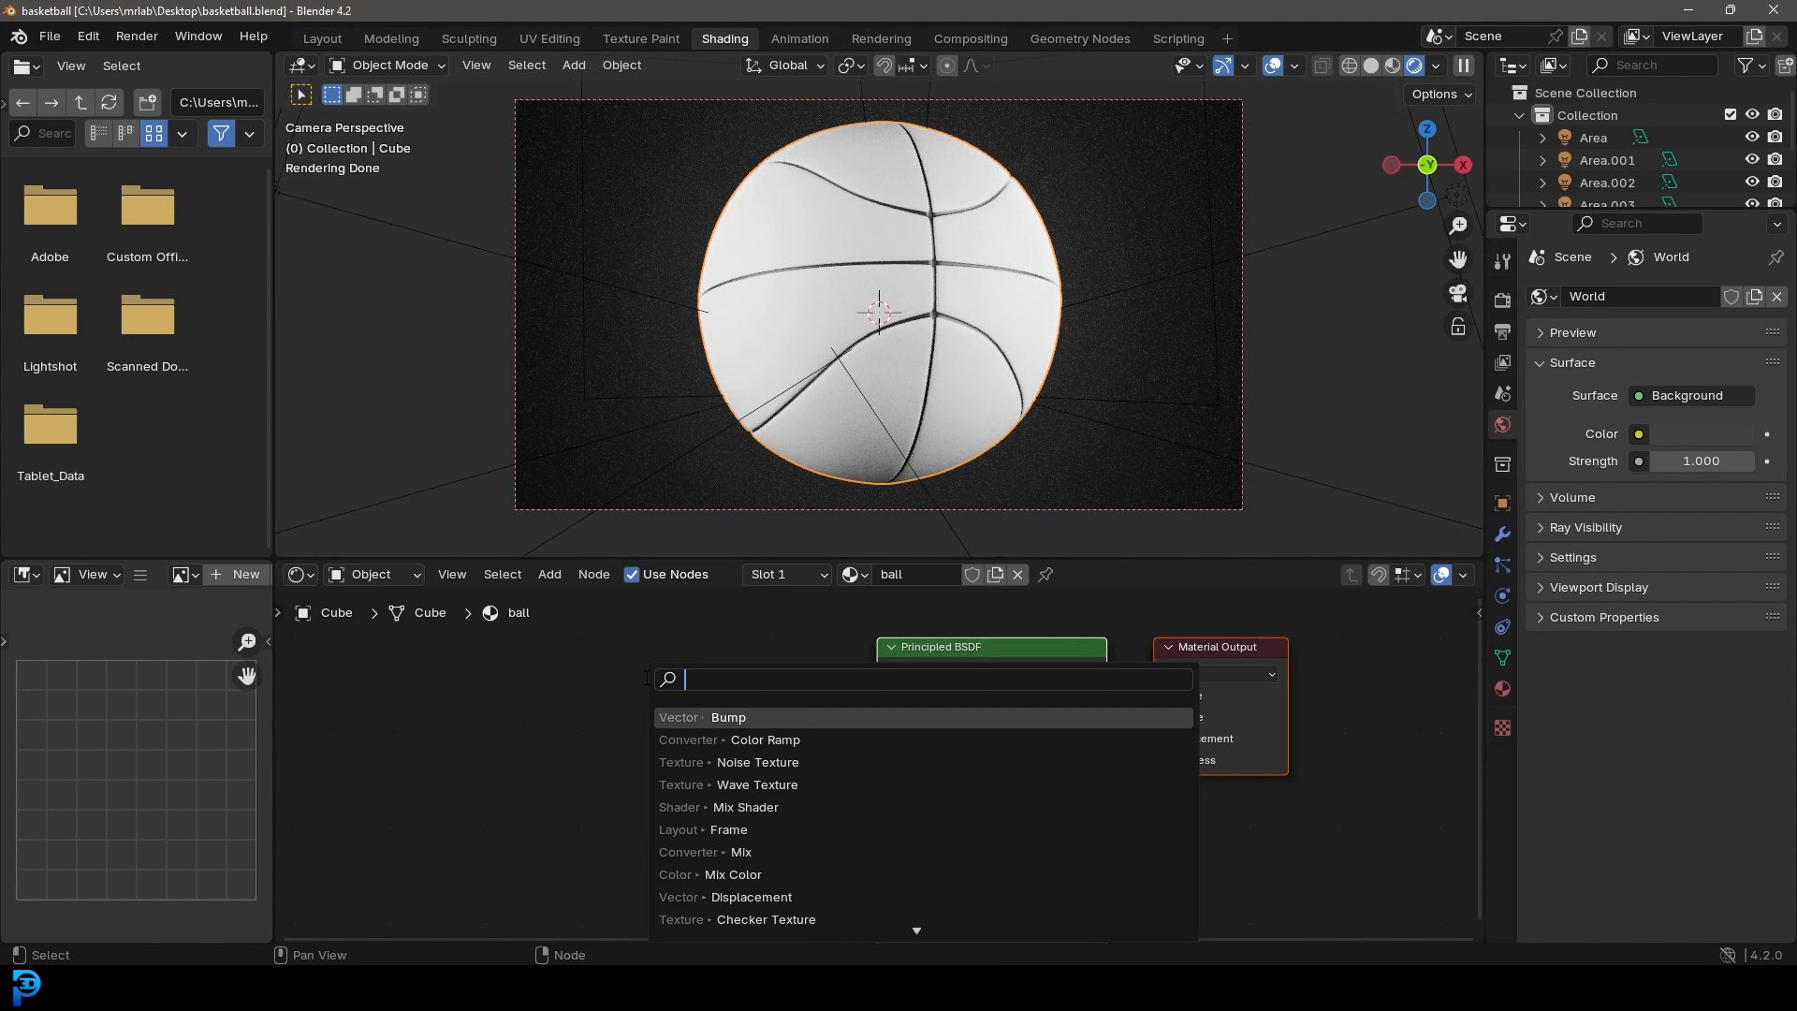
type("voro")
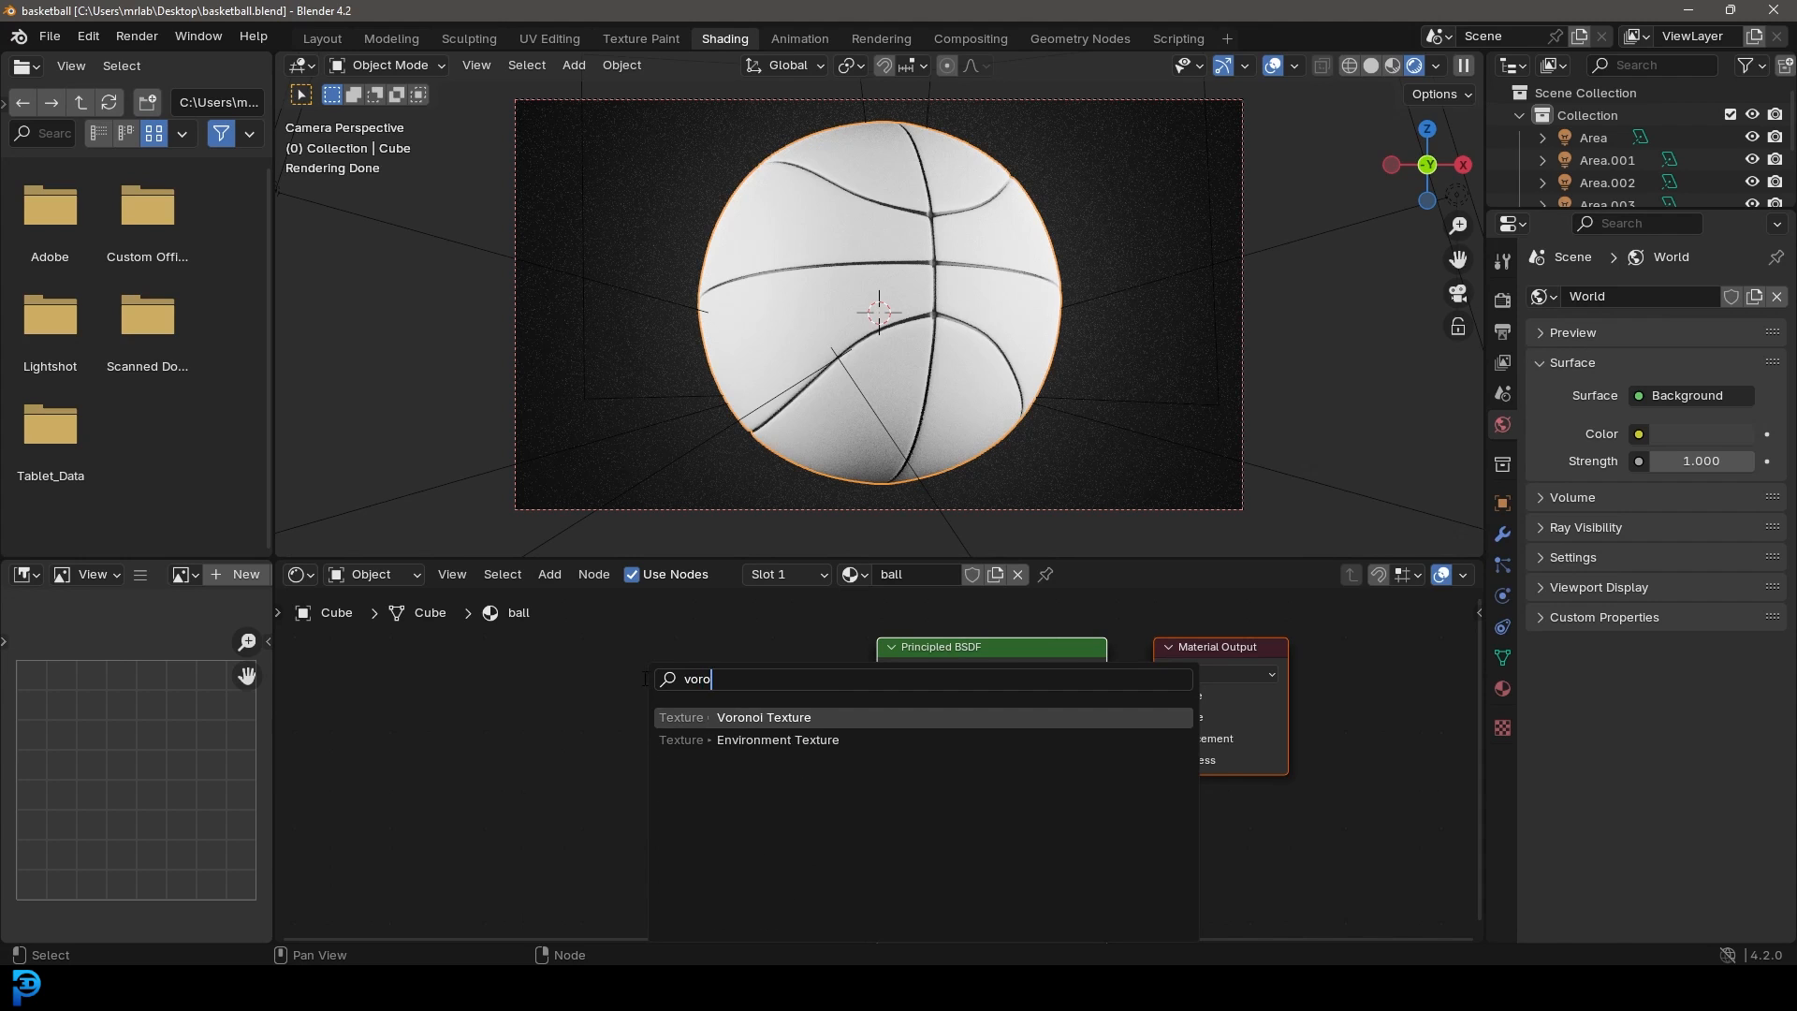
left_click(726, 718)
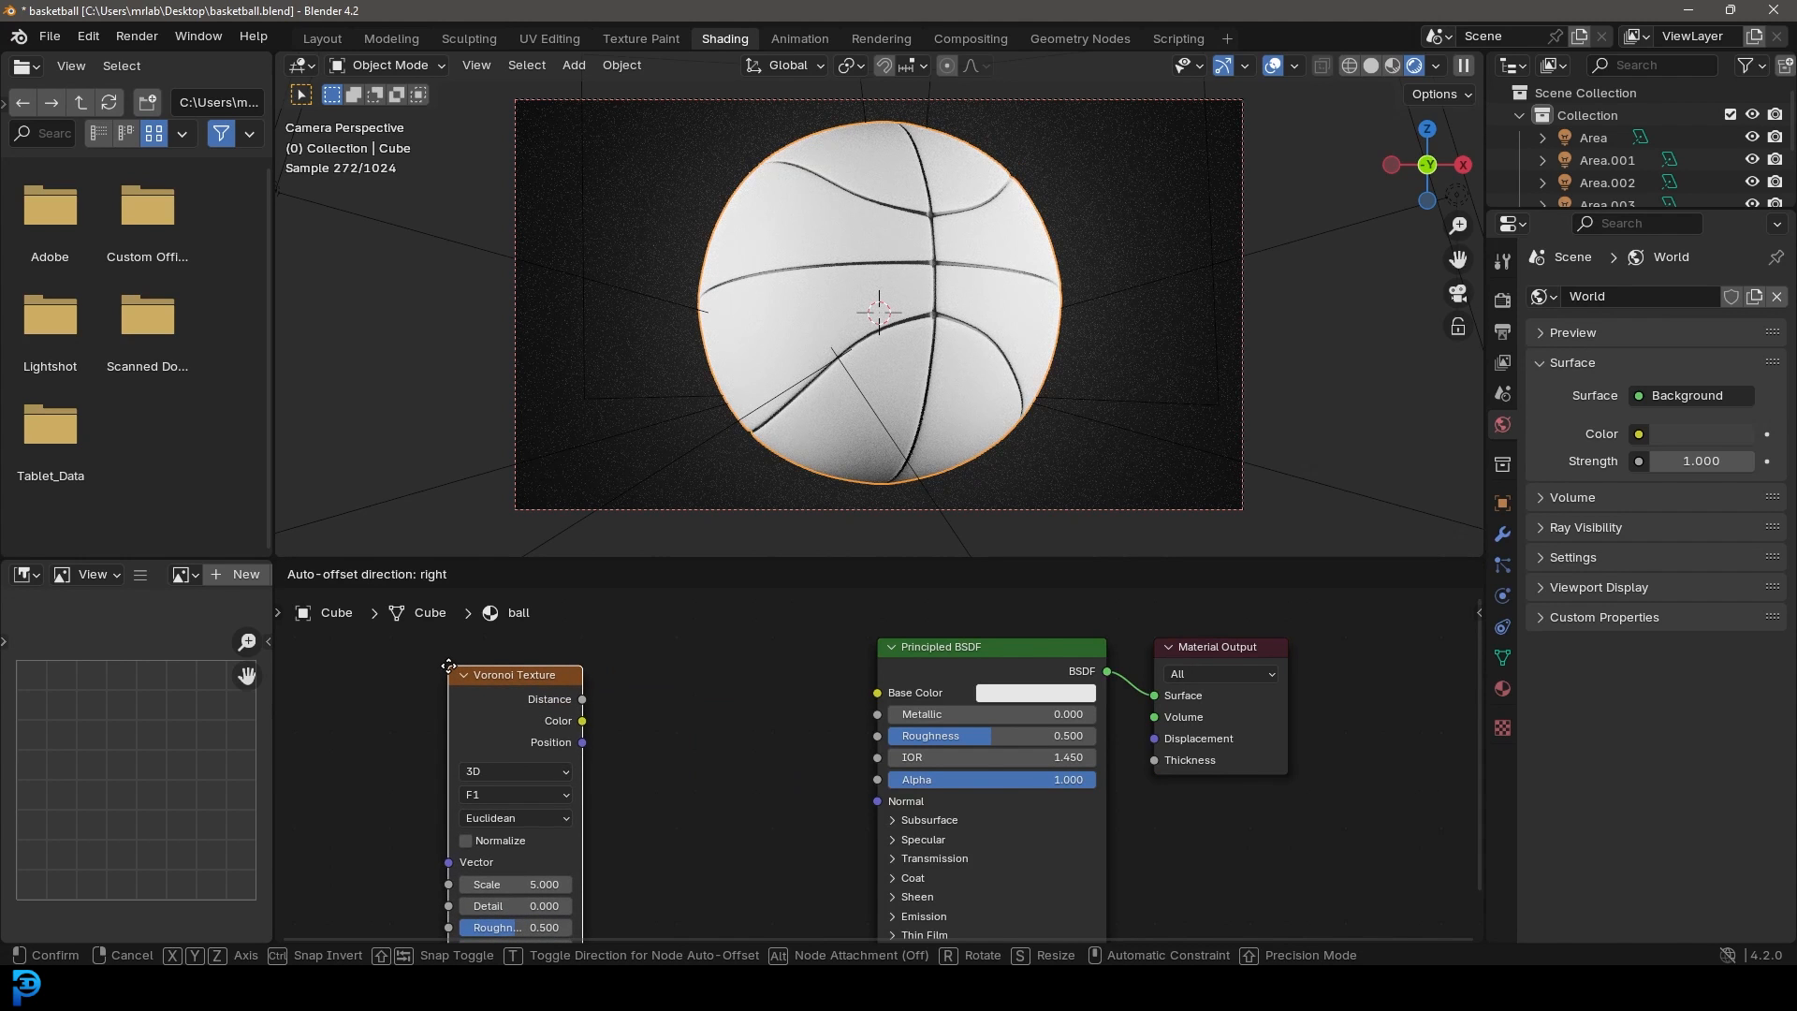
left_click(448, 666)
left_click_drag(582, 721, 642, 729)
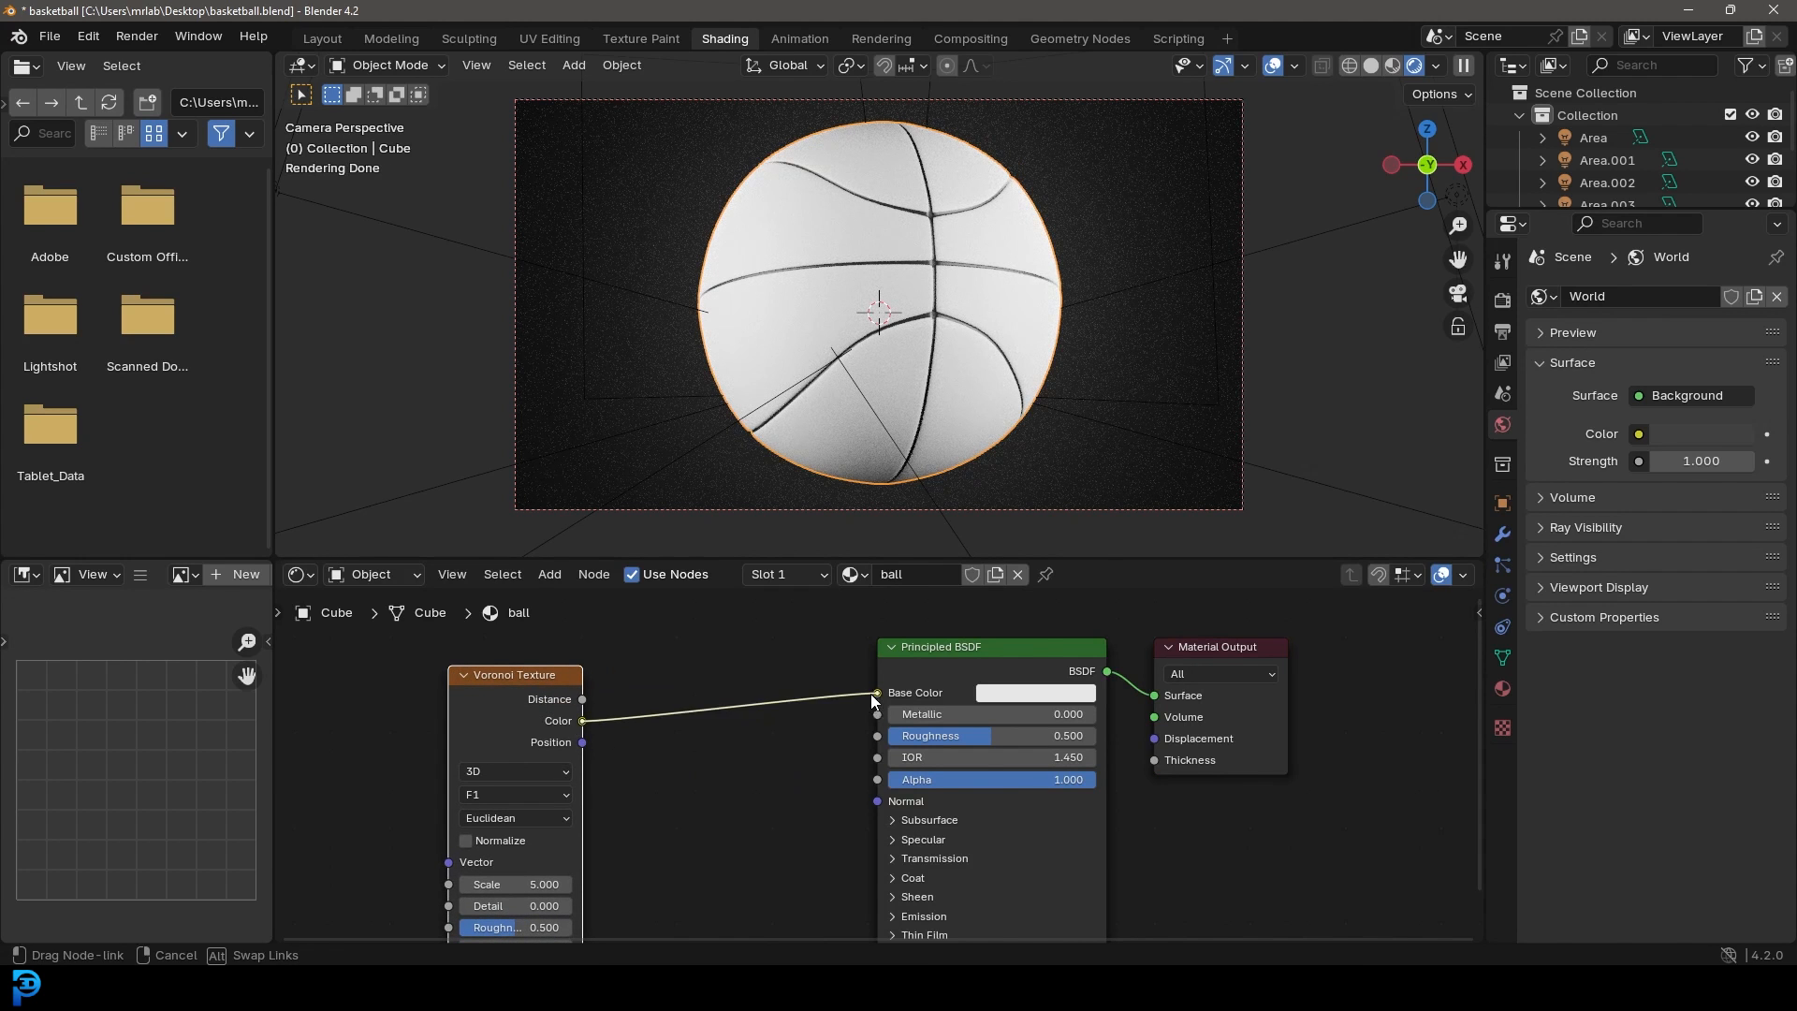
left_click_drag(872, 700, 874, 696)
Step: Set the Voronoi Scale to 140 and move the node further left
middle_click_drag(668, 703, 732, 681)
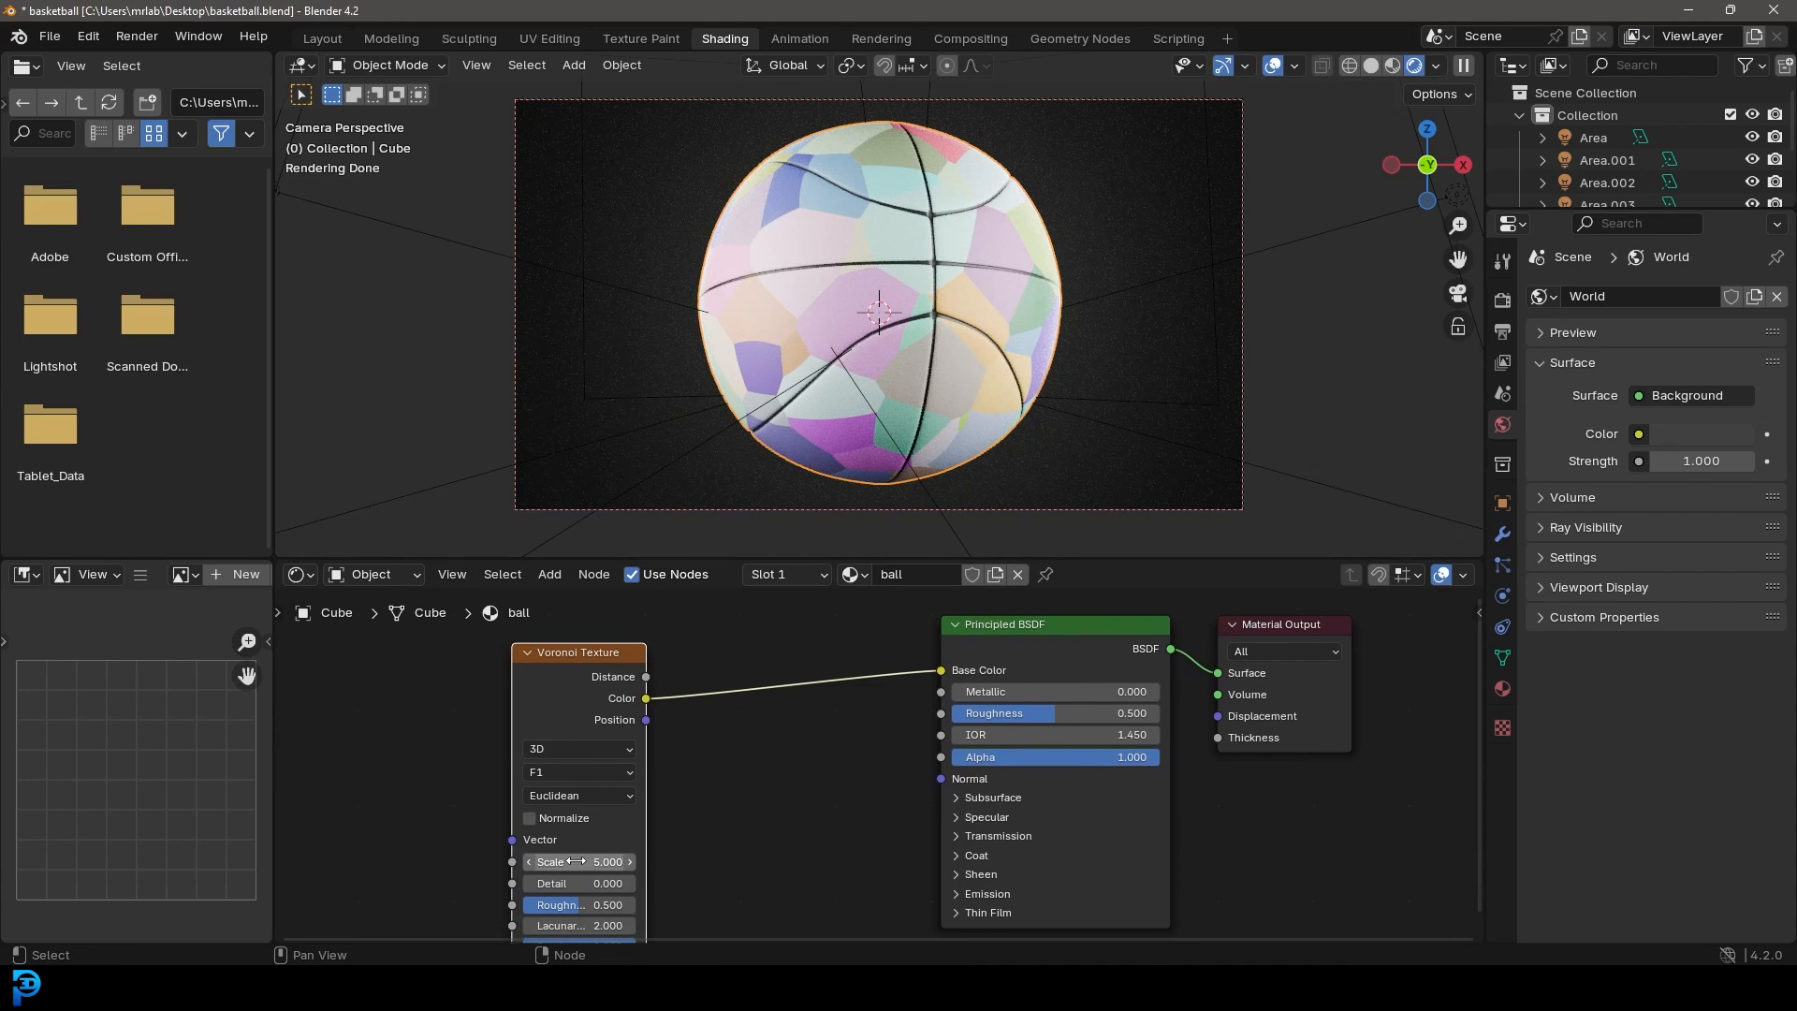
left_click_drag(580, 861, 655, 862)
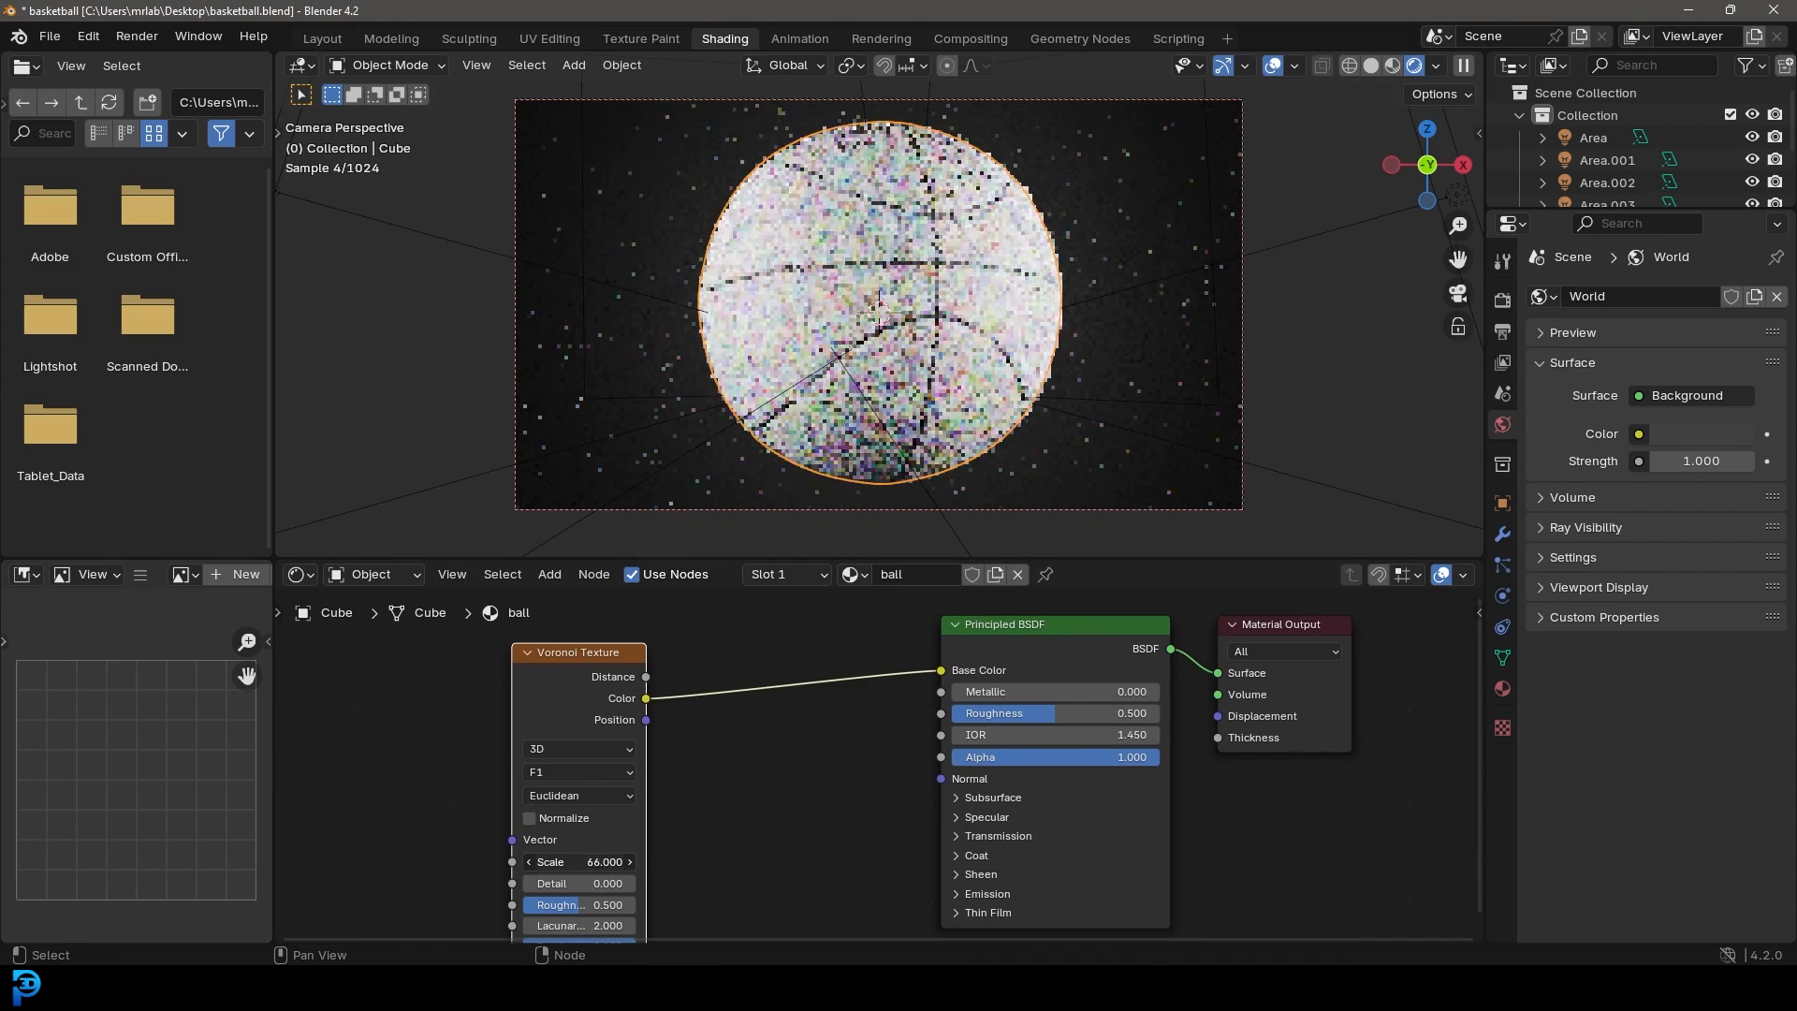
left_click(583, 861)
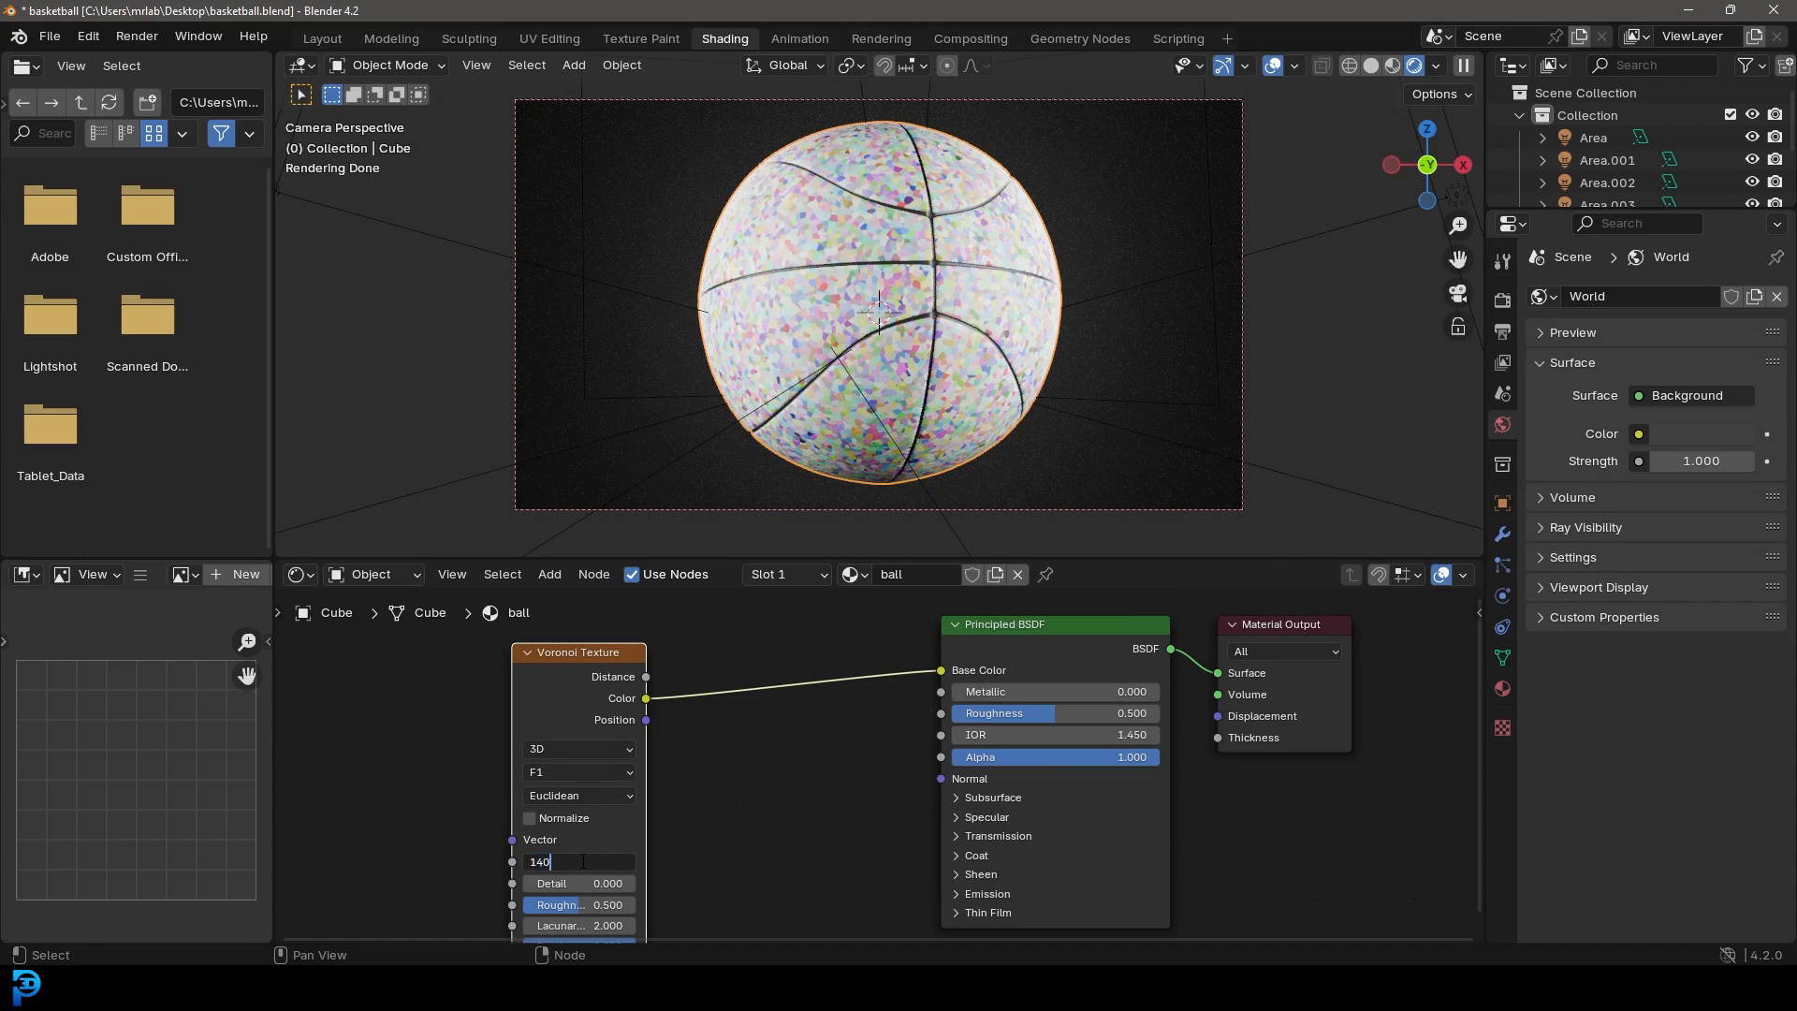
key("Return")
scroll(1099, 379, "up", 4)
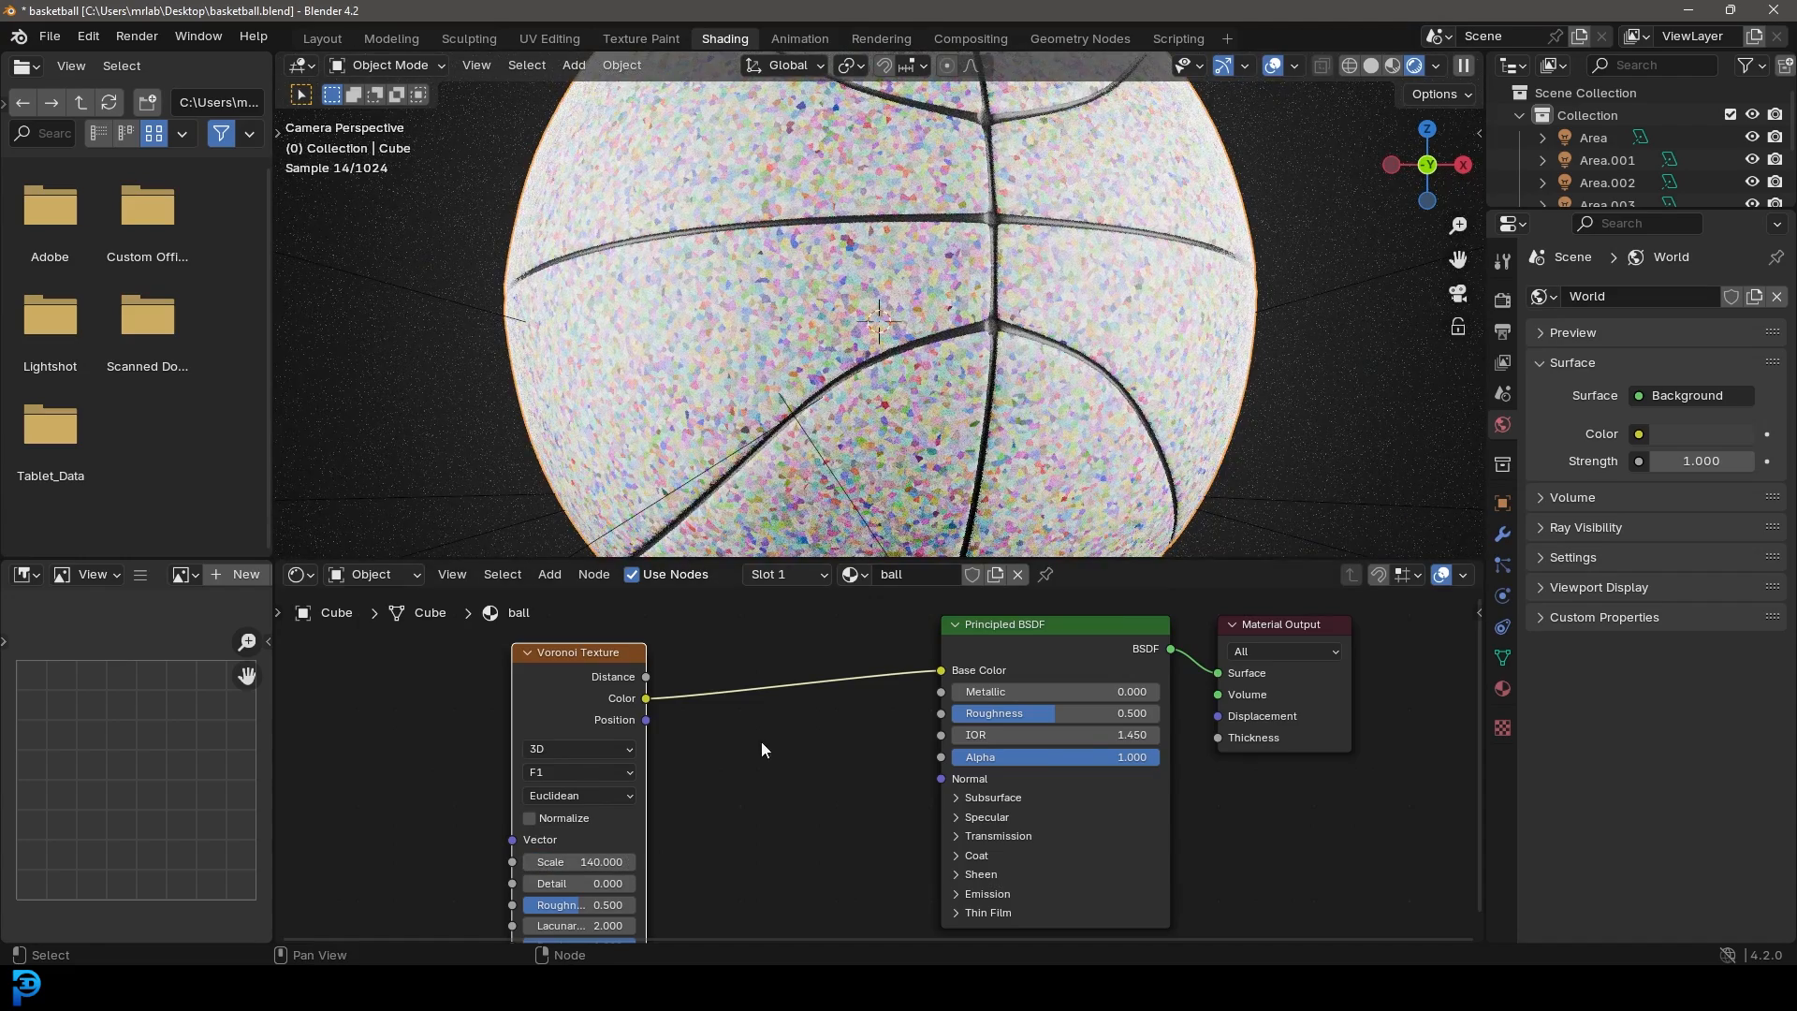
middle_click_drag(444, 661, 522, 681)
left_click_drag(599, 678, 418, 673)
key("shift+a")
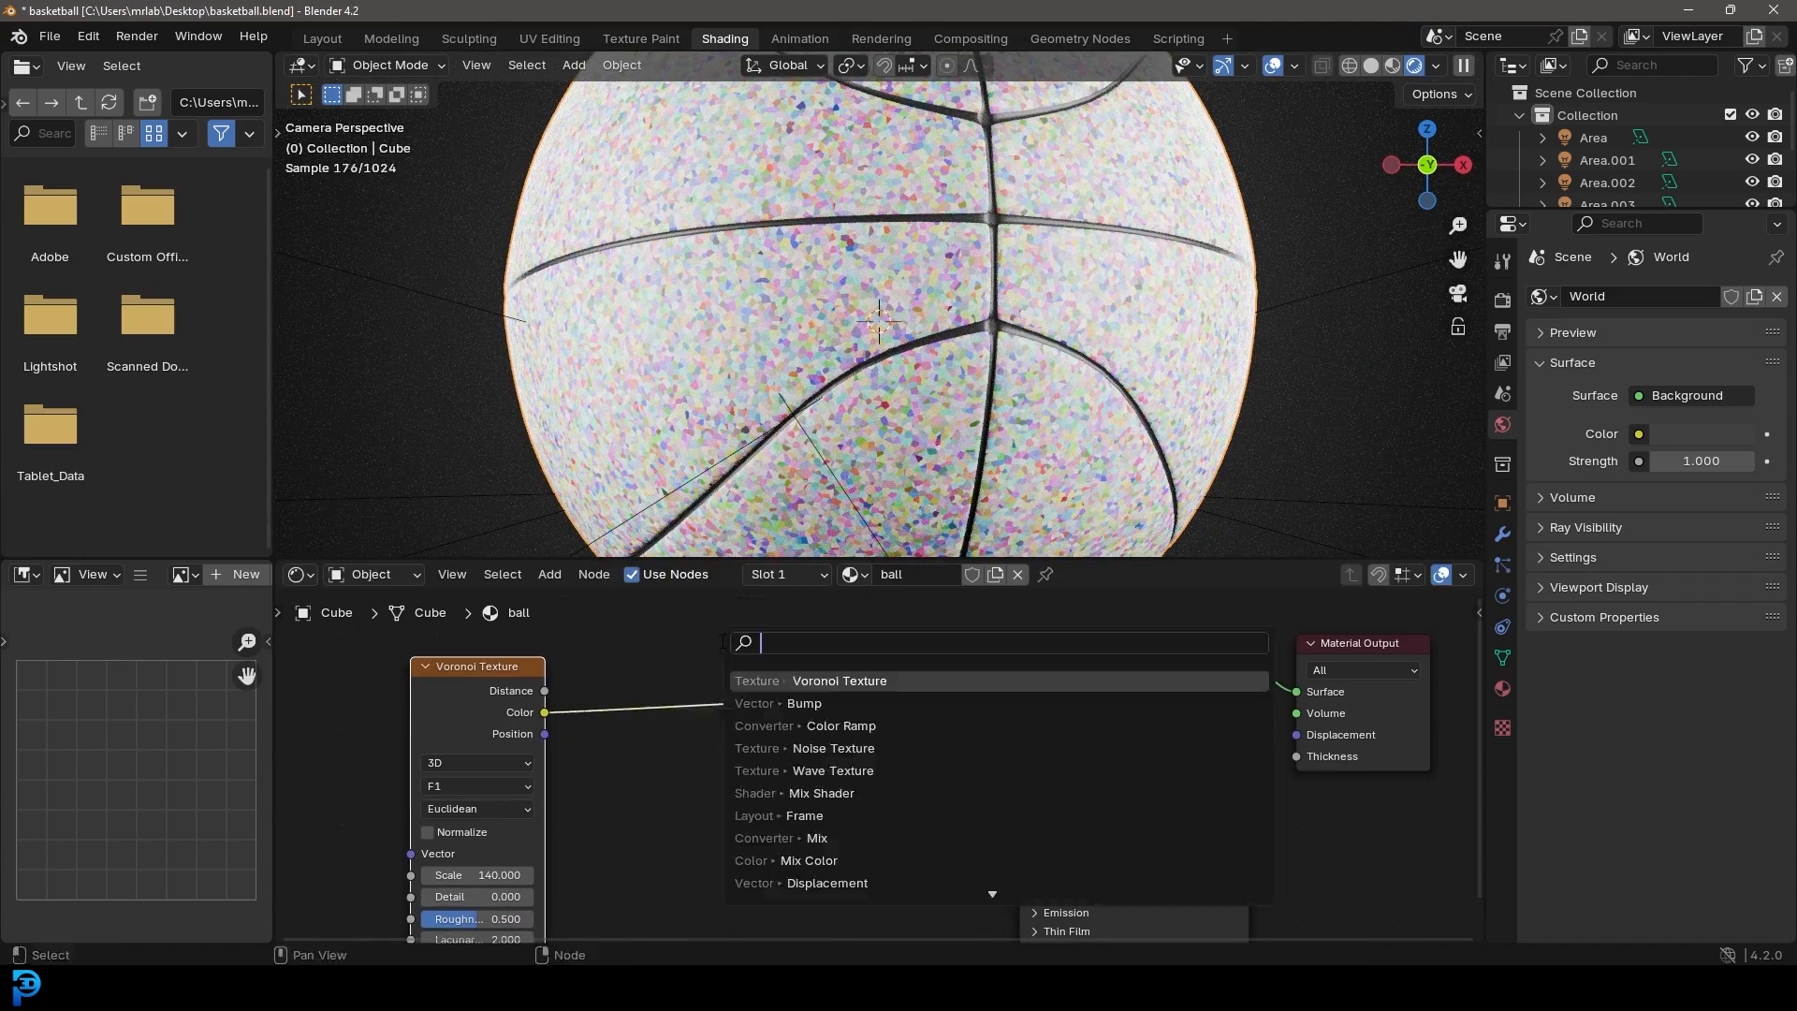
Step: Insert a Color Ramp between Voronoi and the shader, moving its black stop to about 0.088
type("colo")
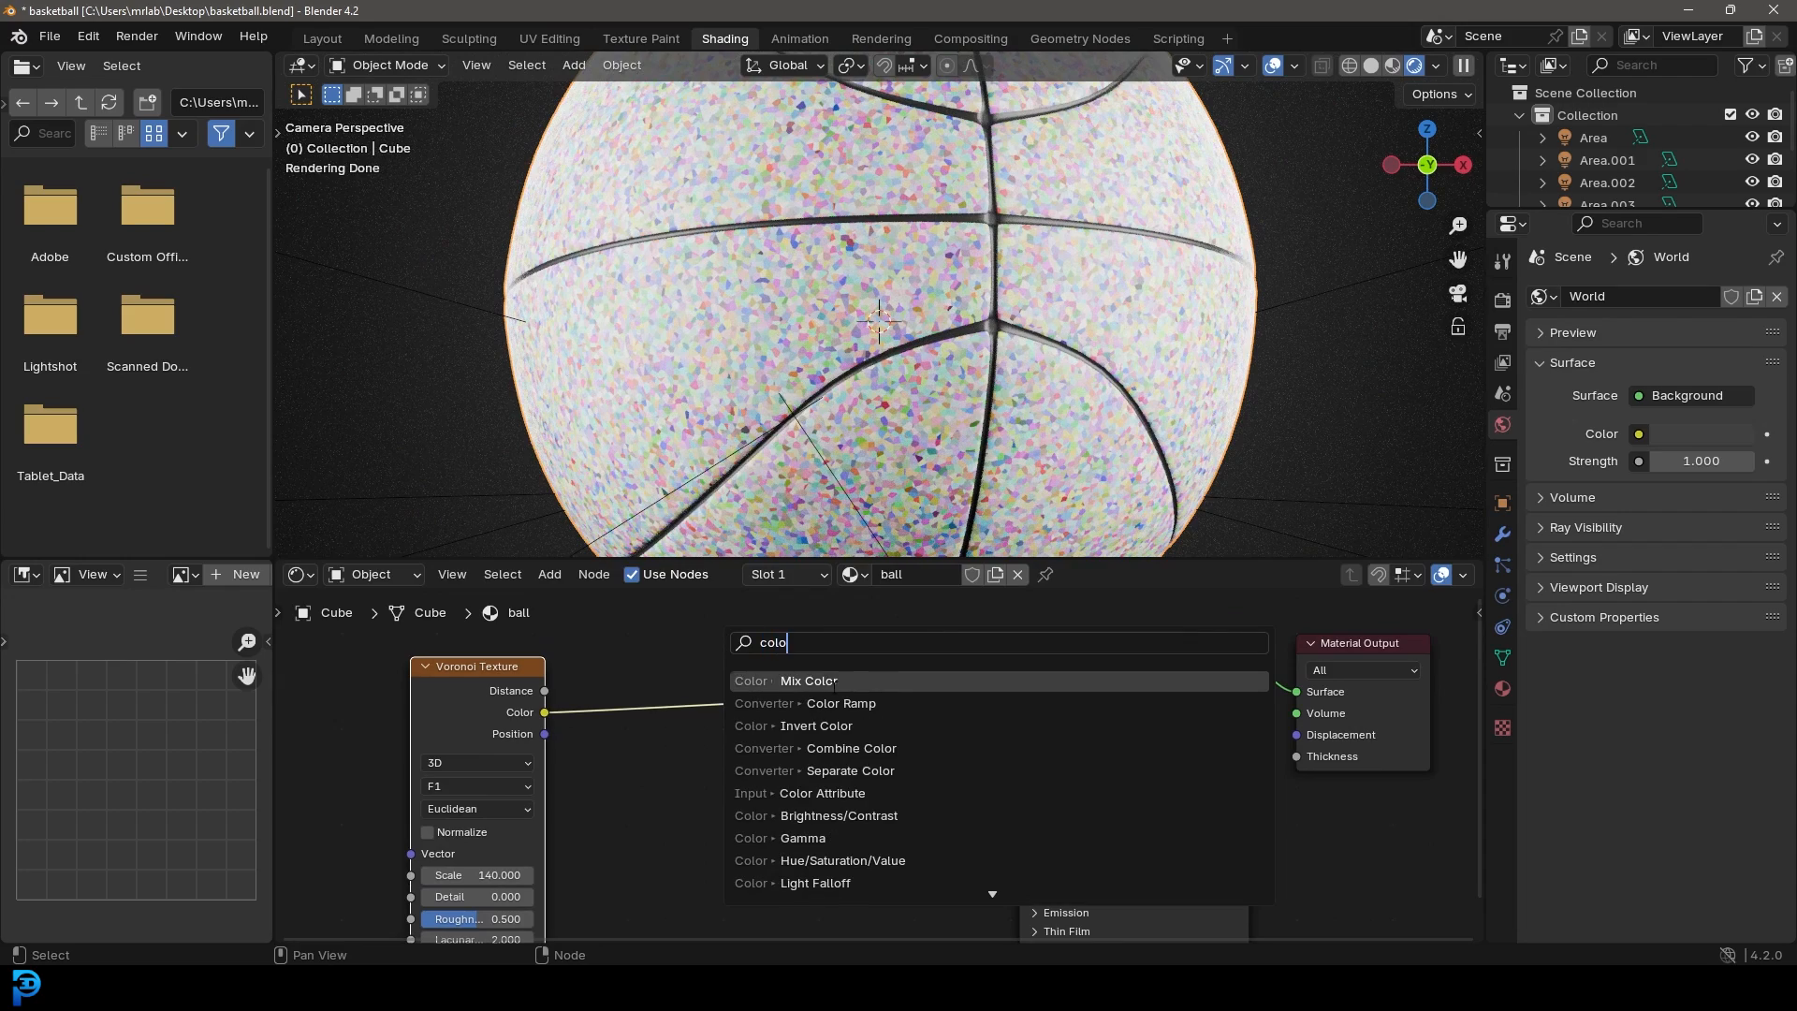
left_click(841, 703)
left_click(725, 778)
middle_click_drag(683, 861, 704, 839)
scroll(696, 819, "up", 1)
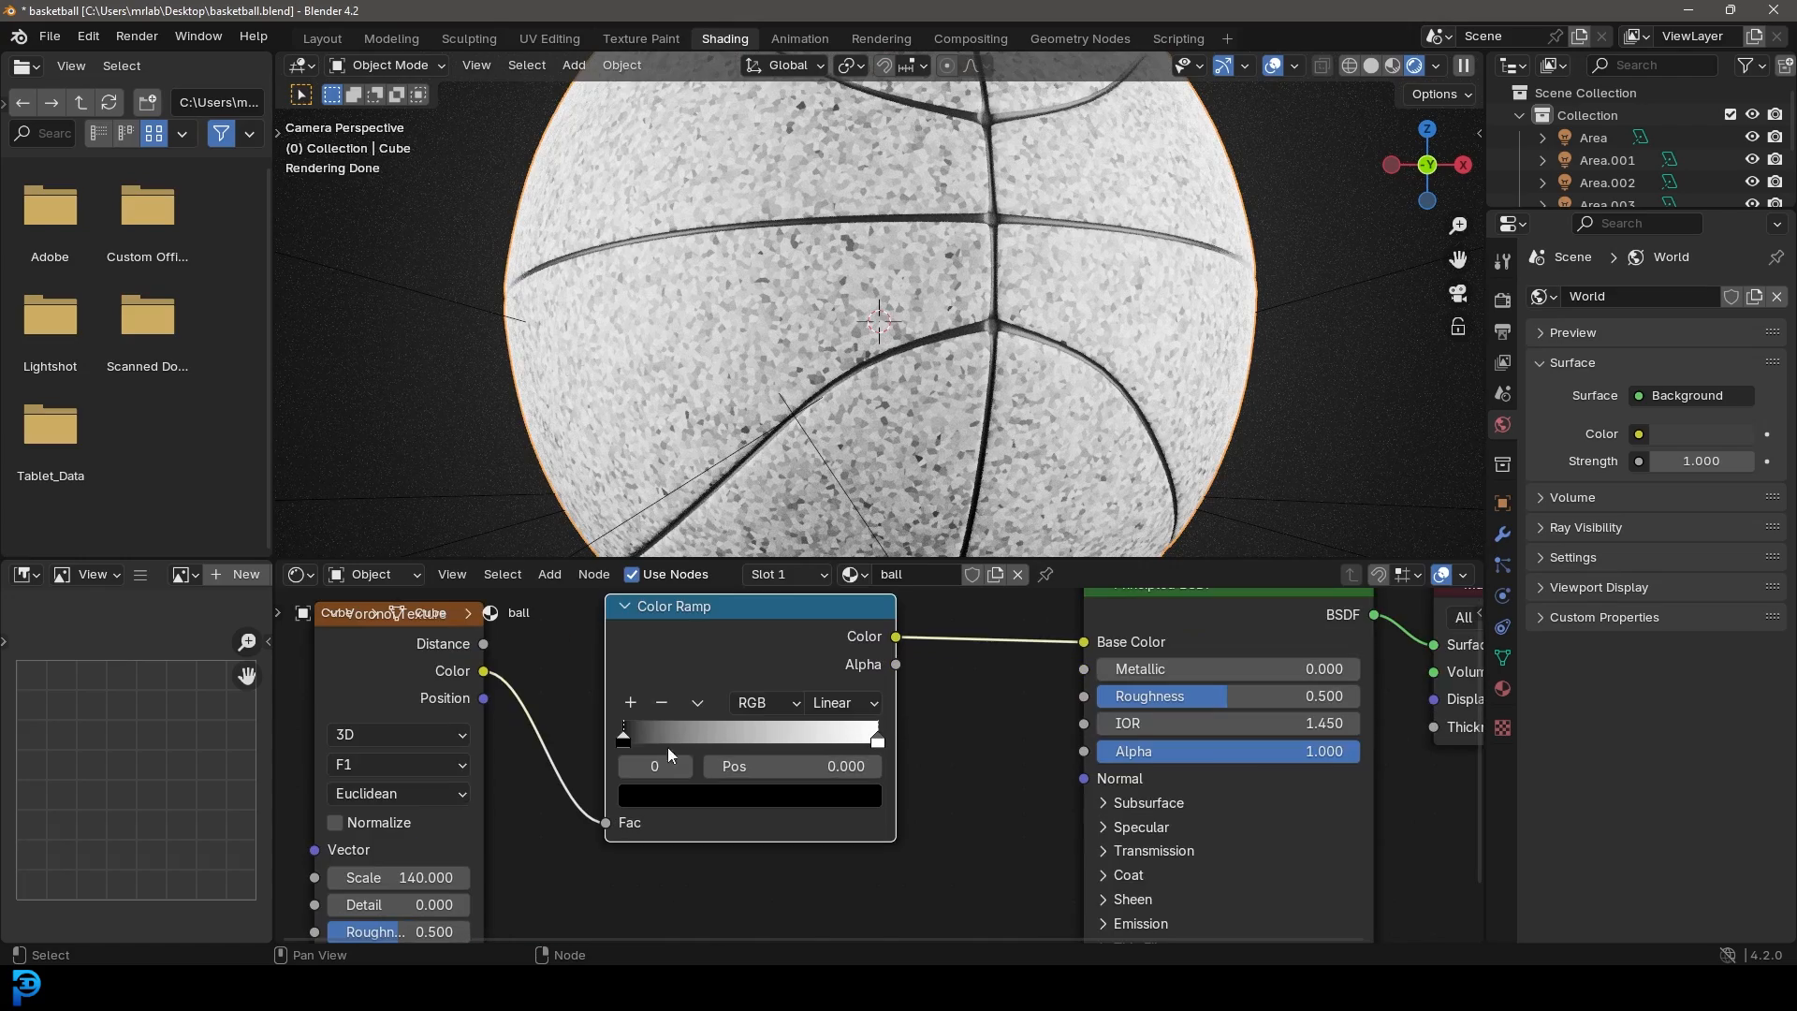
left_click_drag(623, 741, 645, 740)
Step: Lighten the black stop and add a darker grey middle stop at 0.448
left_click(694, 797)
left_click_drag(863, 553, 861, 527)
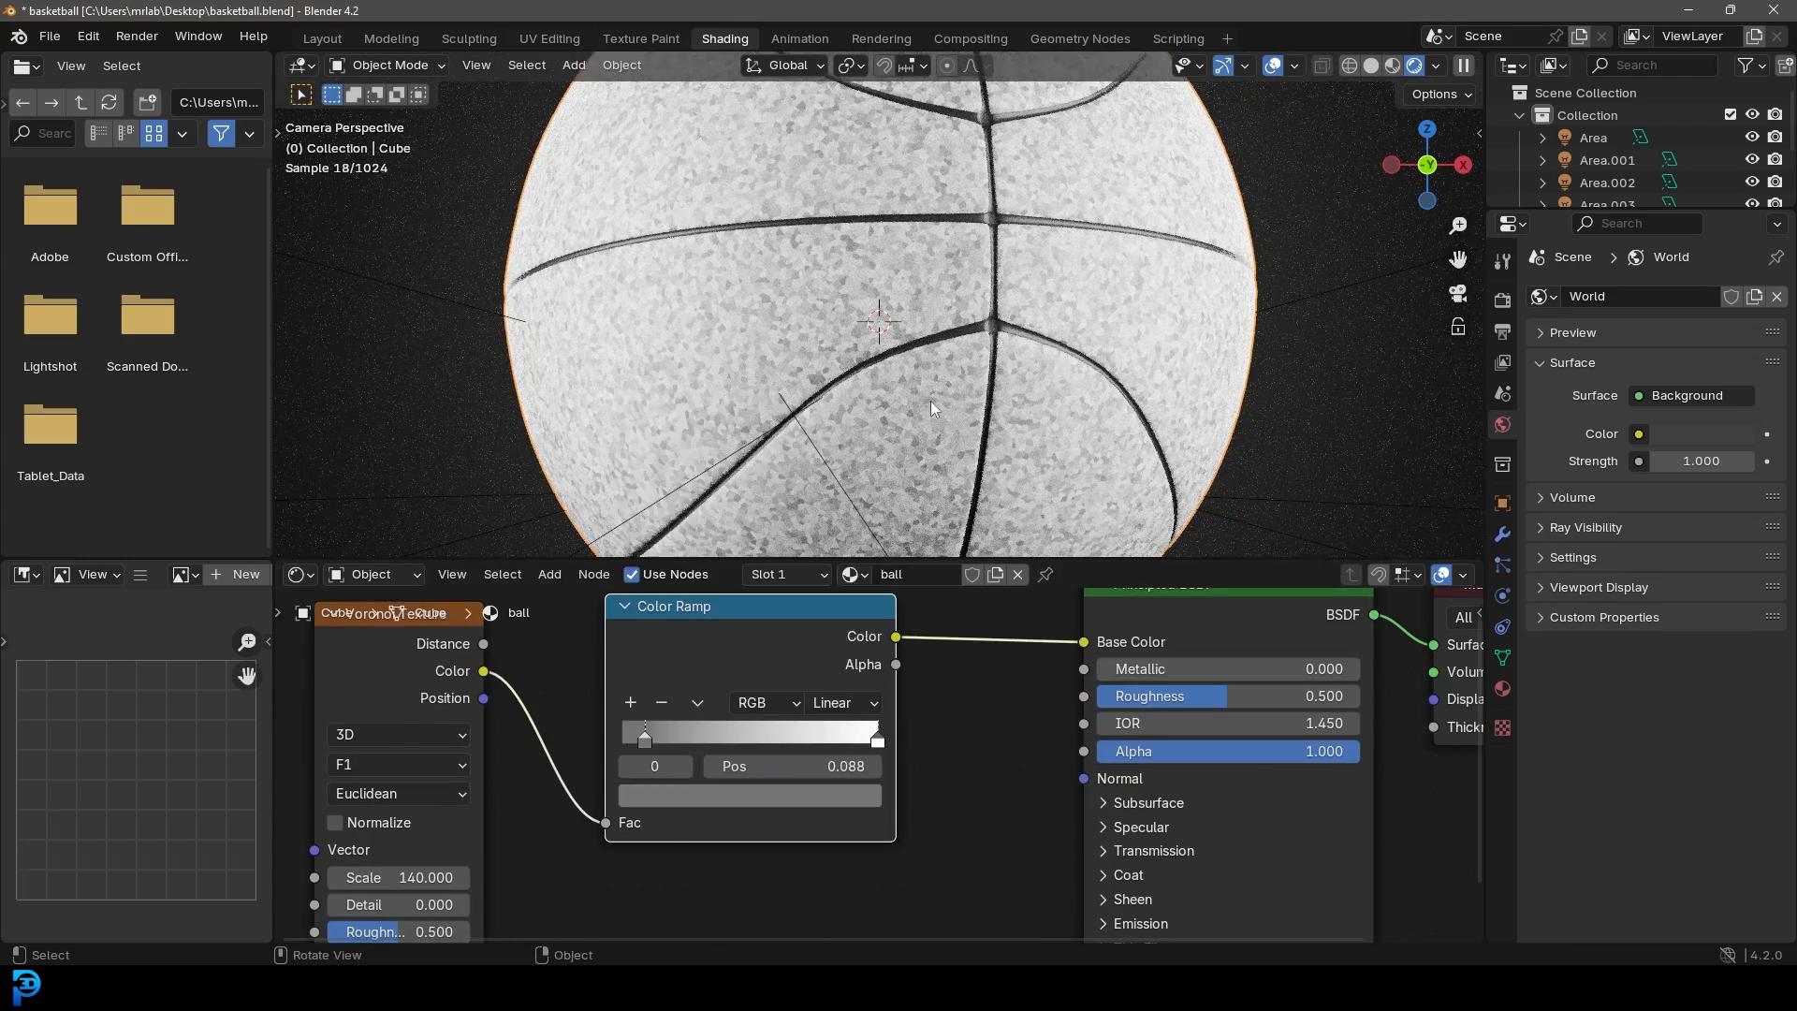
left_click(630, 702)
left_click_drag(761, 741, 736, 744)
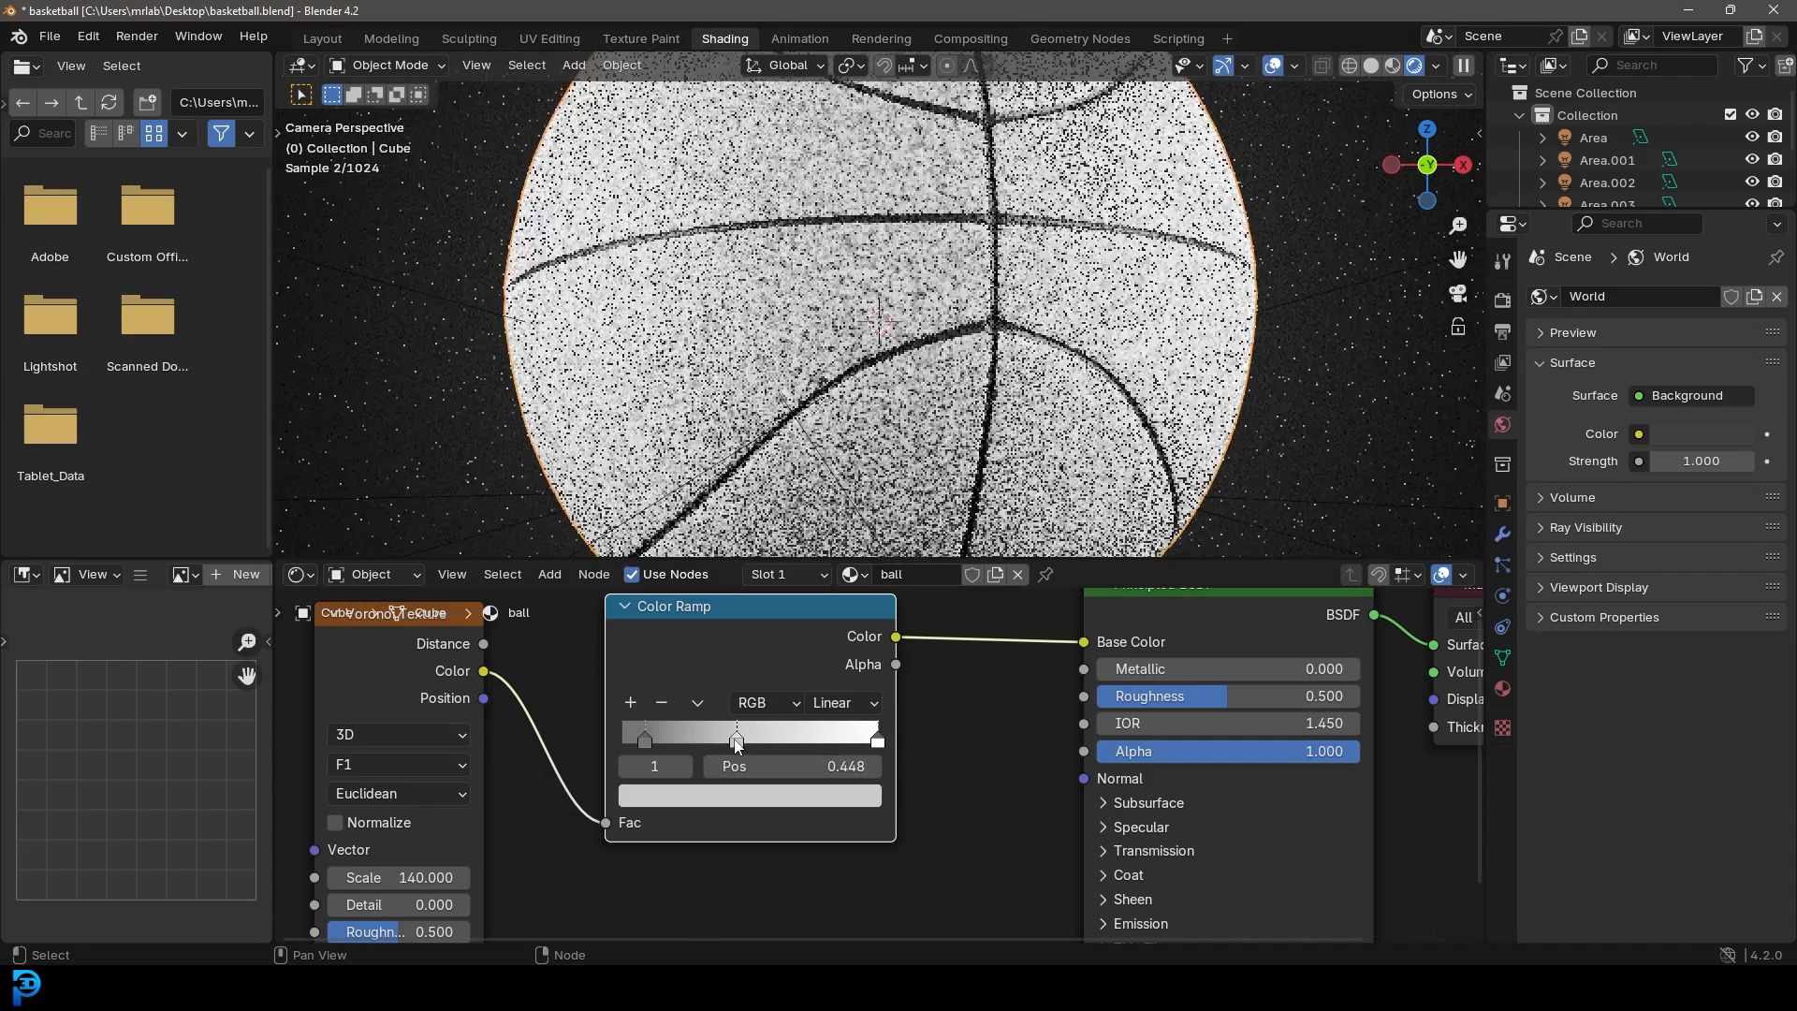
left_click(738, 797)
left_click_drag(860, 458, 861, 491)
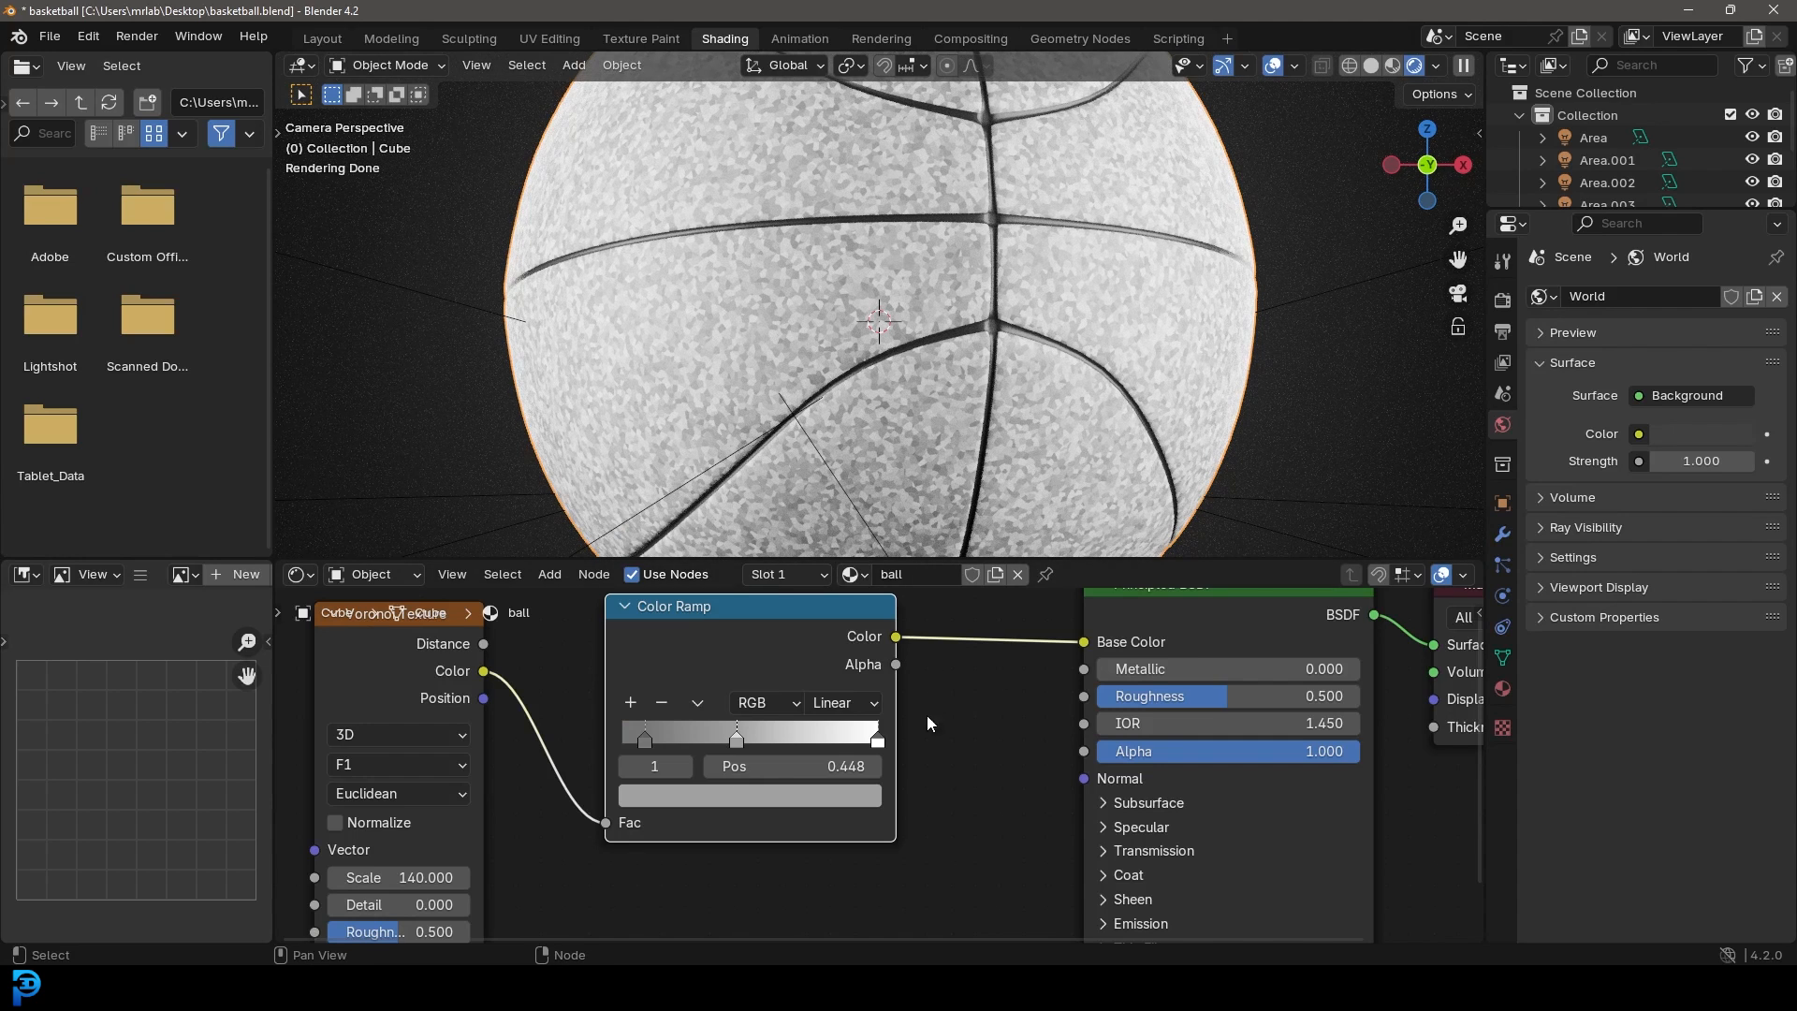
scroll(486, 830, "down", 2)
left_click_drag(573, 653, 445, 640)
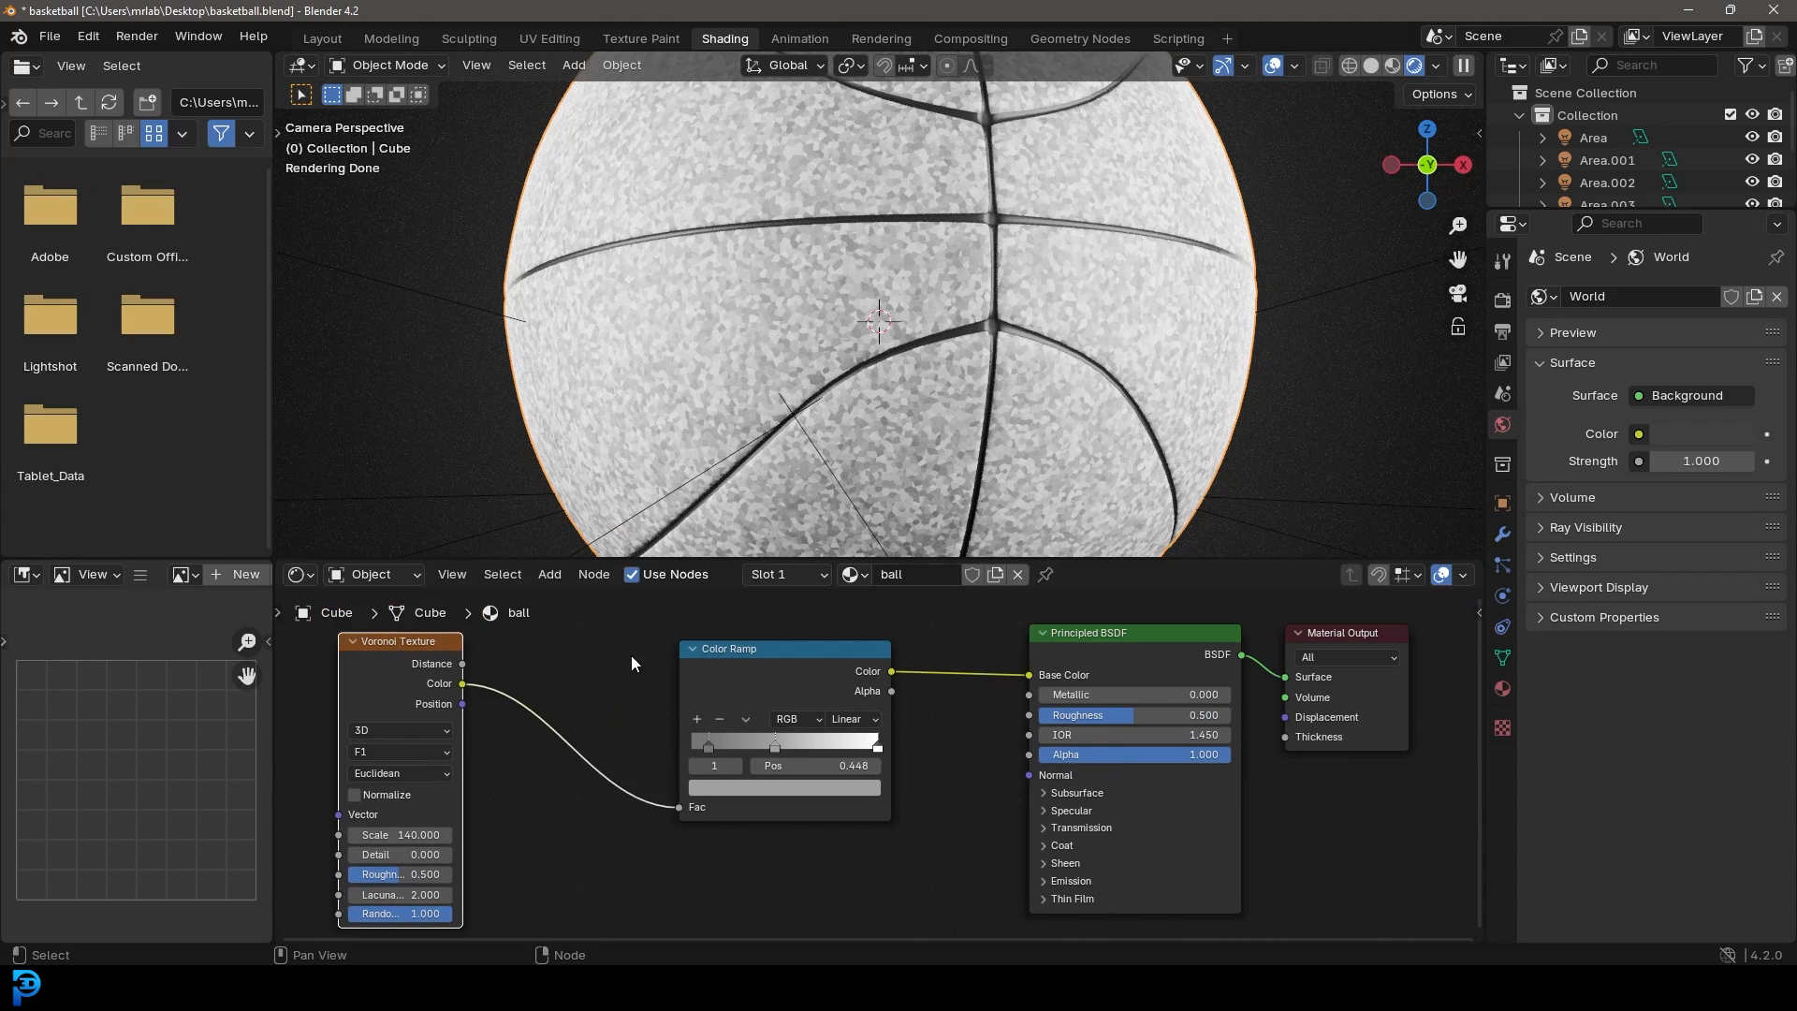
Step: Insert a second Color Ramp node before the shader's Base Color
left_click_drag(765, 650, 652, 660)
key("shift+a")
left_click(742, 624)
type("ramp")
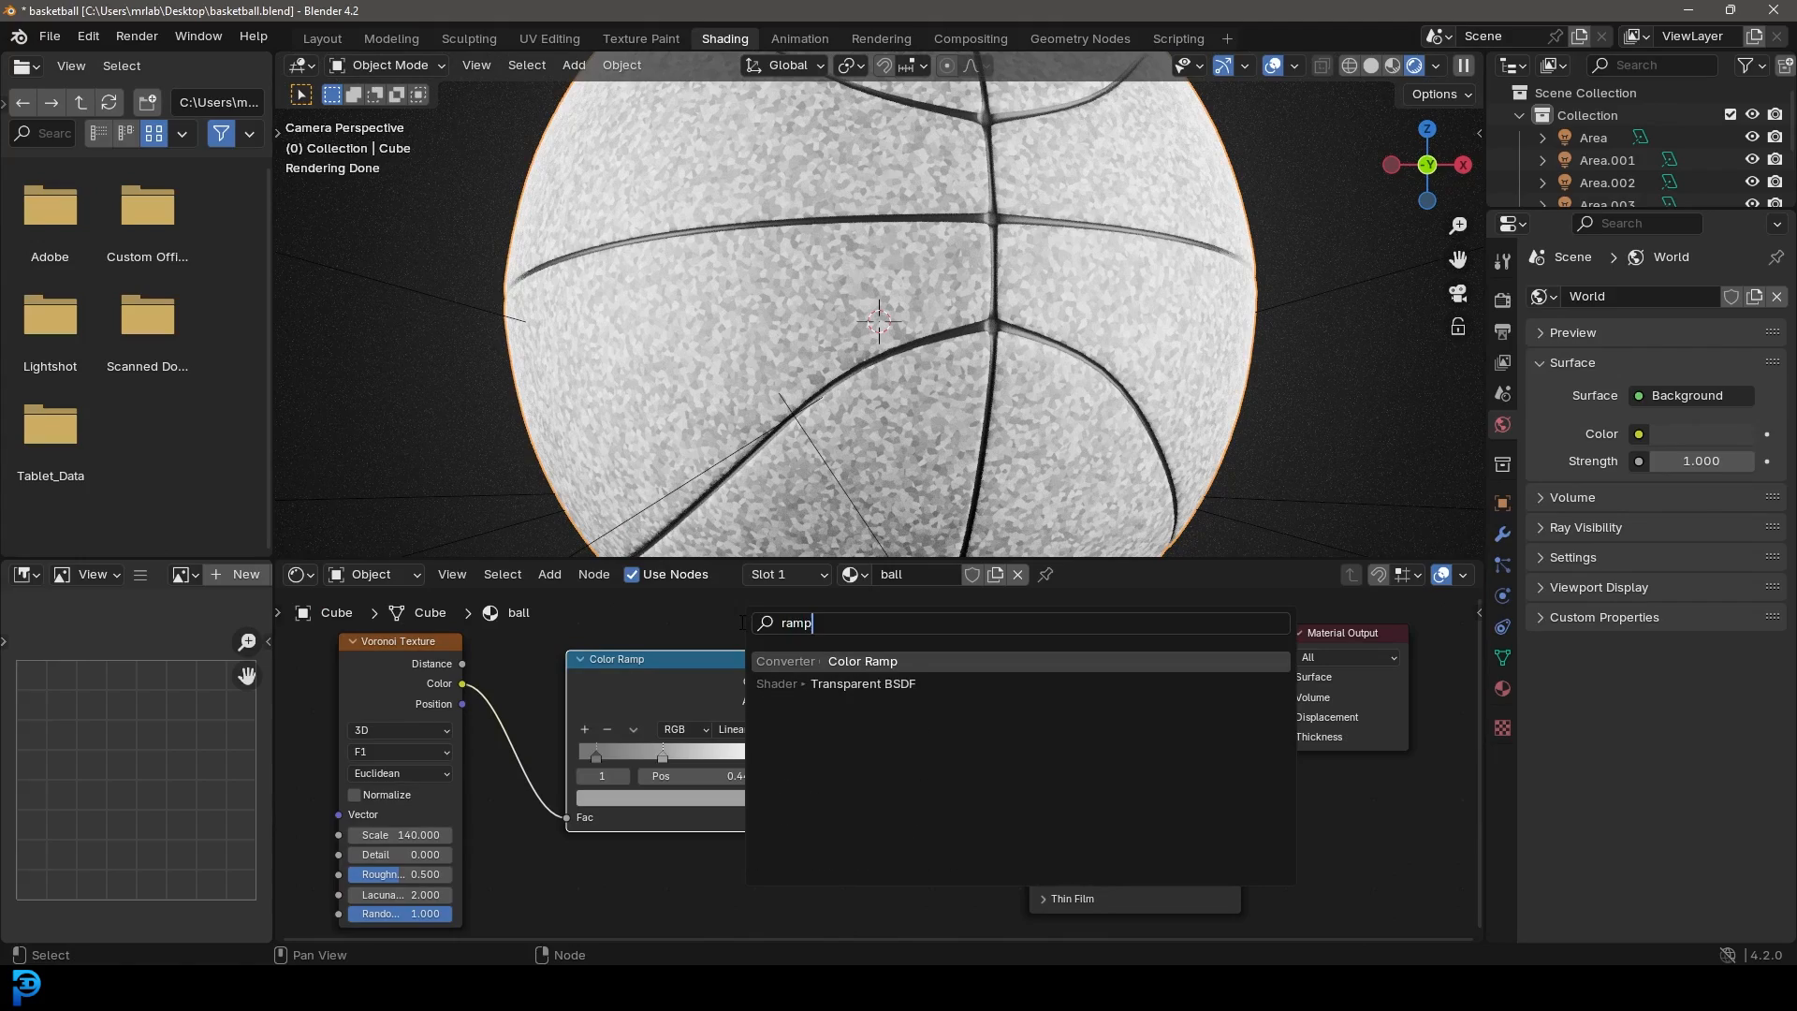
key("Return")
left_click(868, 719)
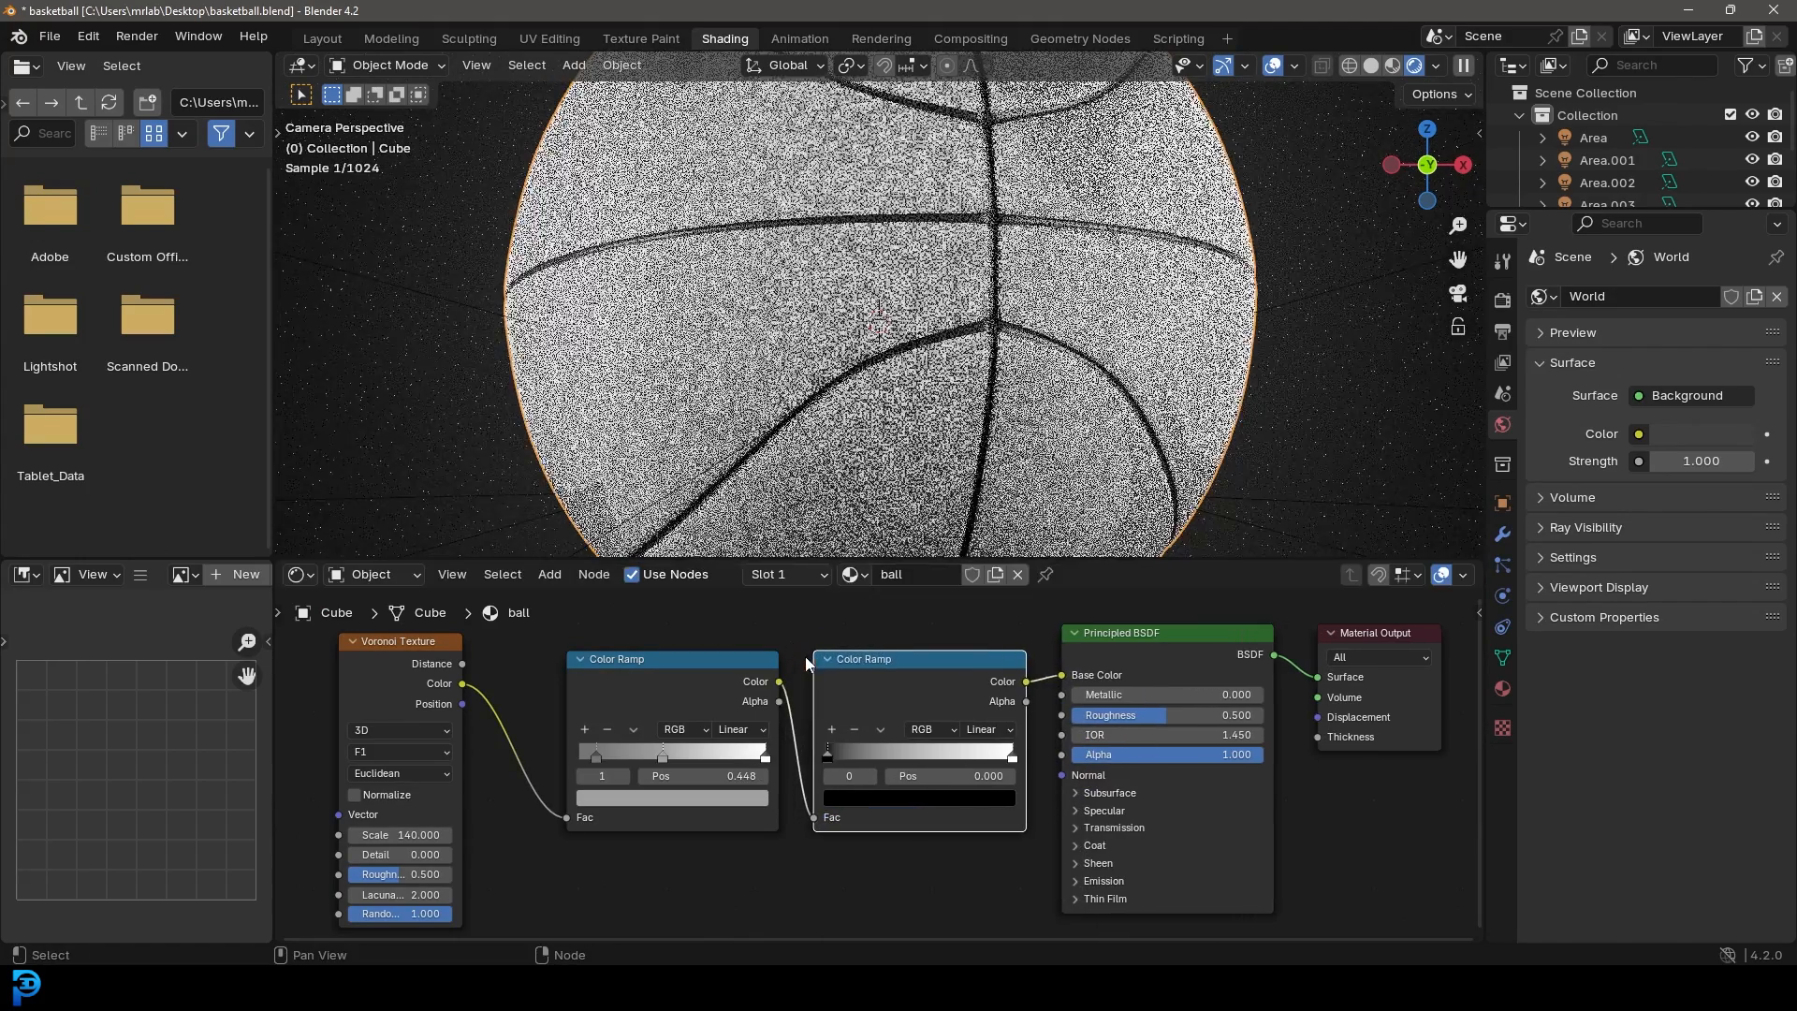
scroll(842, 721, "up", 2)
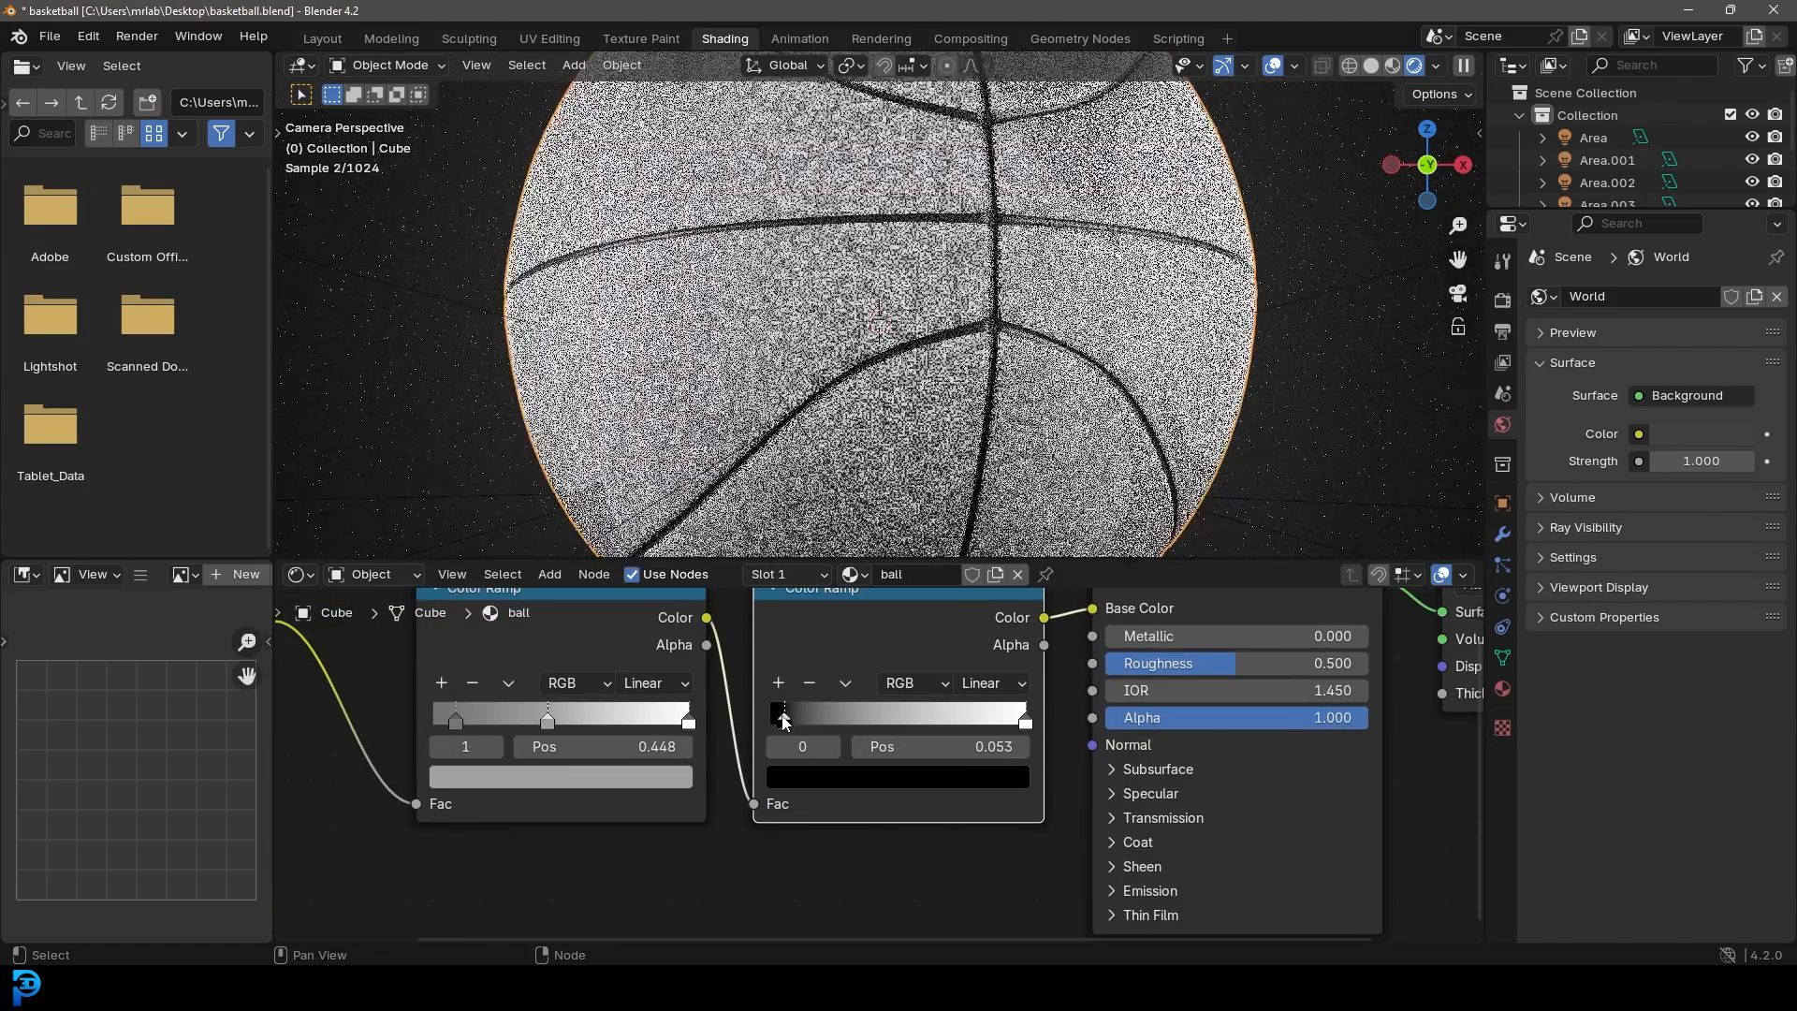
Step: Color the second ramp with a deep orange-brown stop and a reddish-orange stop at 0.79
left_click(807, 784)
left_click_drag(1023, 549, 847, 580)
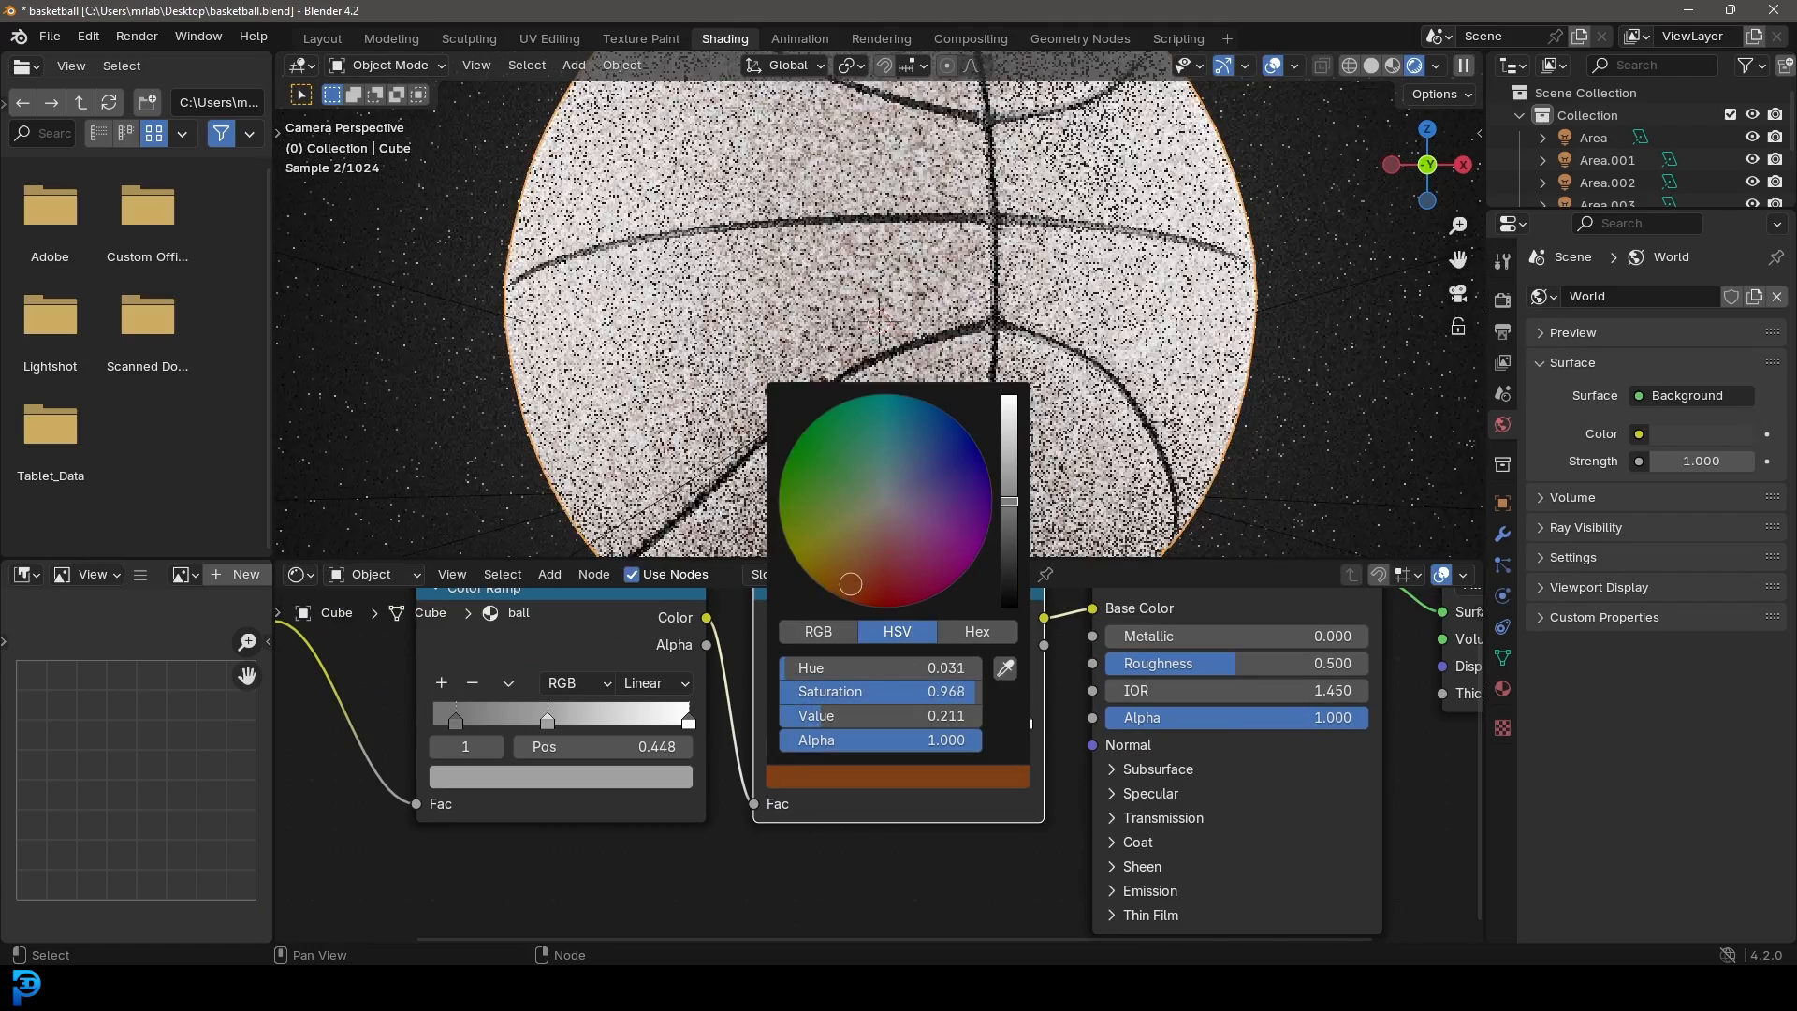
left_click_drag(1026, 720, 973, 722)
left_click(953, 776)
left_click_drag(864, 574, 857, 578)
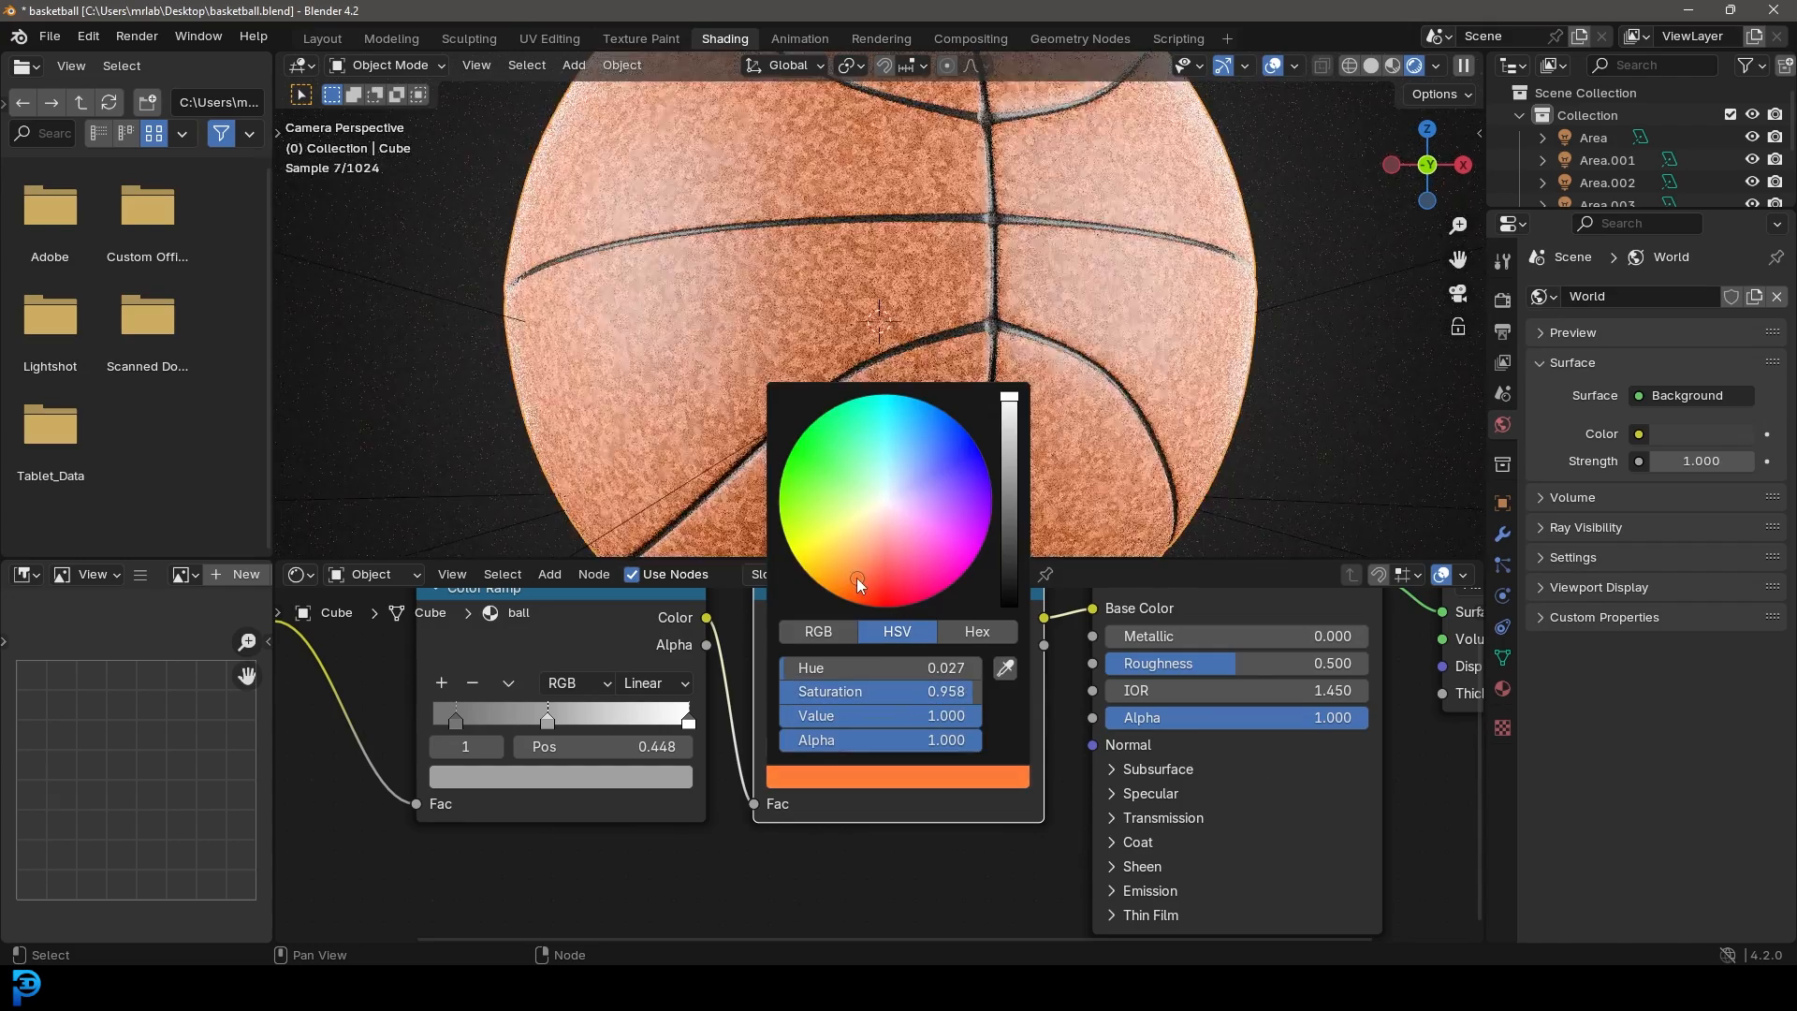
left_click_drag(1009, 399, 1009, 412)
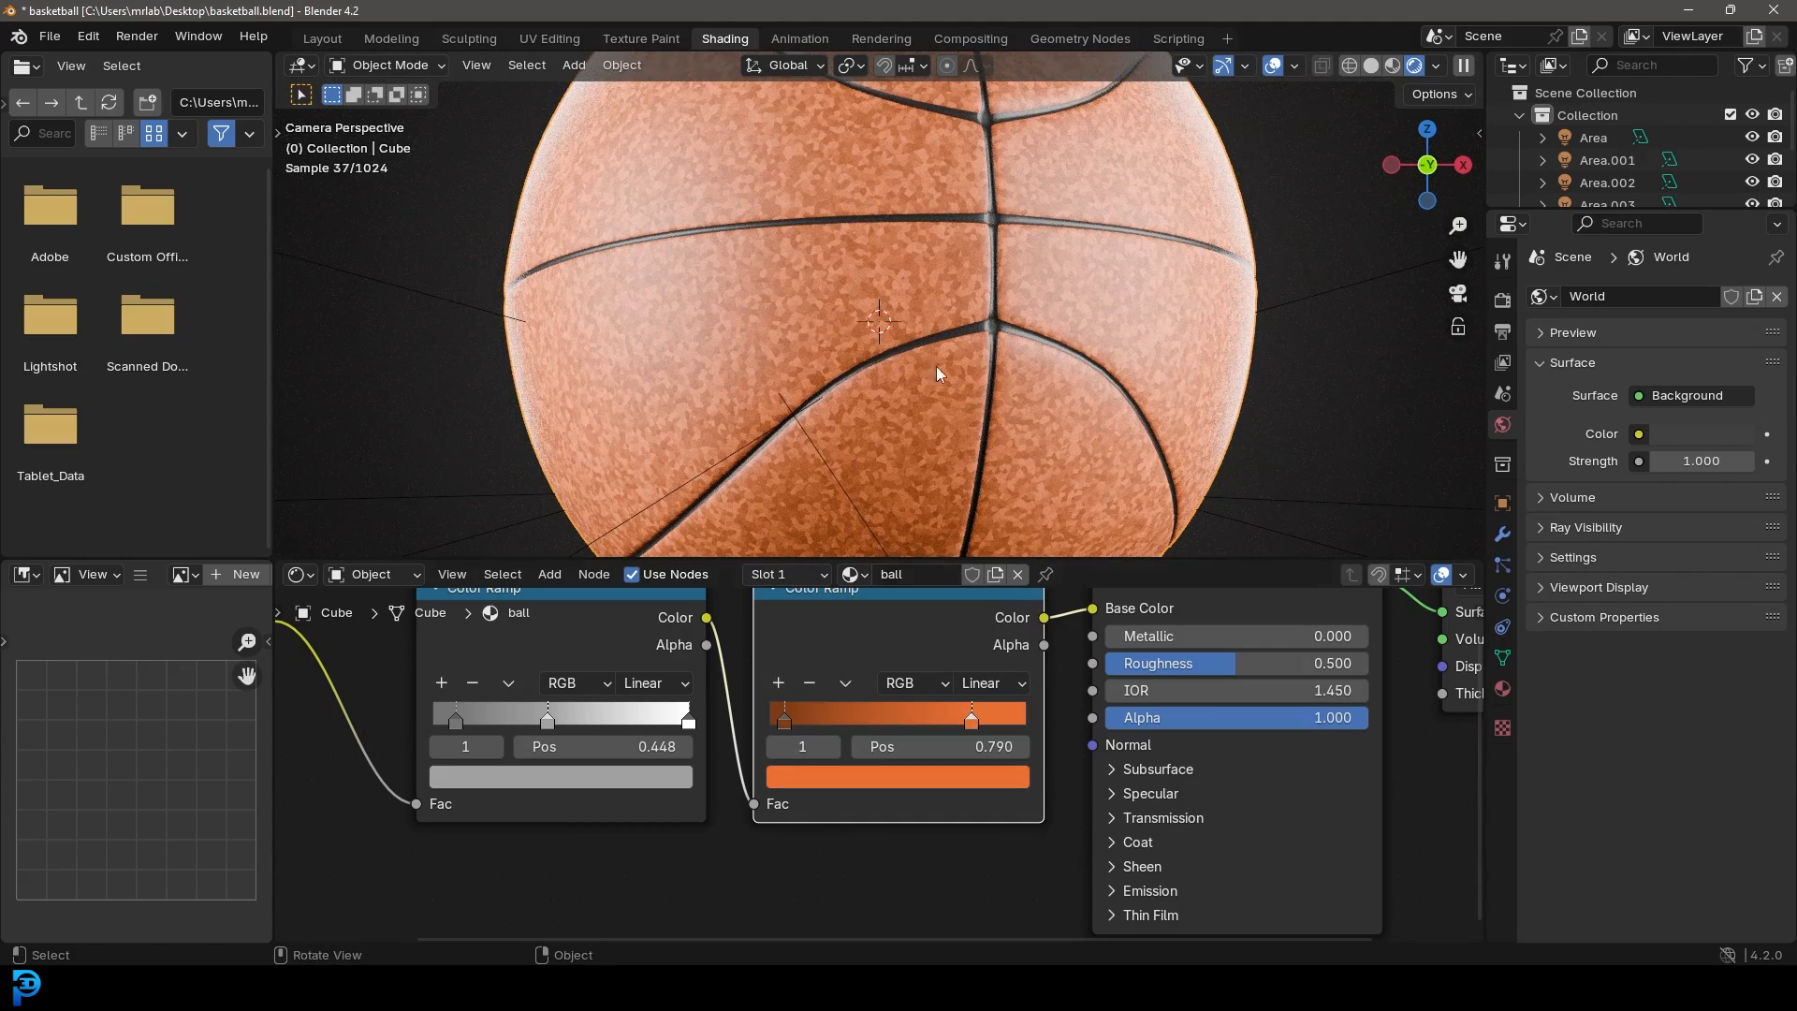
scroll(825, 881, "down", 5)
Step: Box-select the Voronoi and first Color Ramp nodes and shift them left
middle_click_drag(771, 882, 845, 843)
left_click_drag(749, 850, 435, 670)
middle_click_drag(533, 685, 673, 705)
key("g")
left_click(528, 701)
scroll(518, 702, "up", 1)
scroll(1039, 779, "down", 4)
scroll(936, 746, "up", 2)
middle_click_drag(1054, 783, 817, 773)
scroll(817, 775, "up", 1)
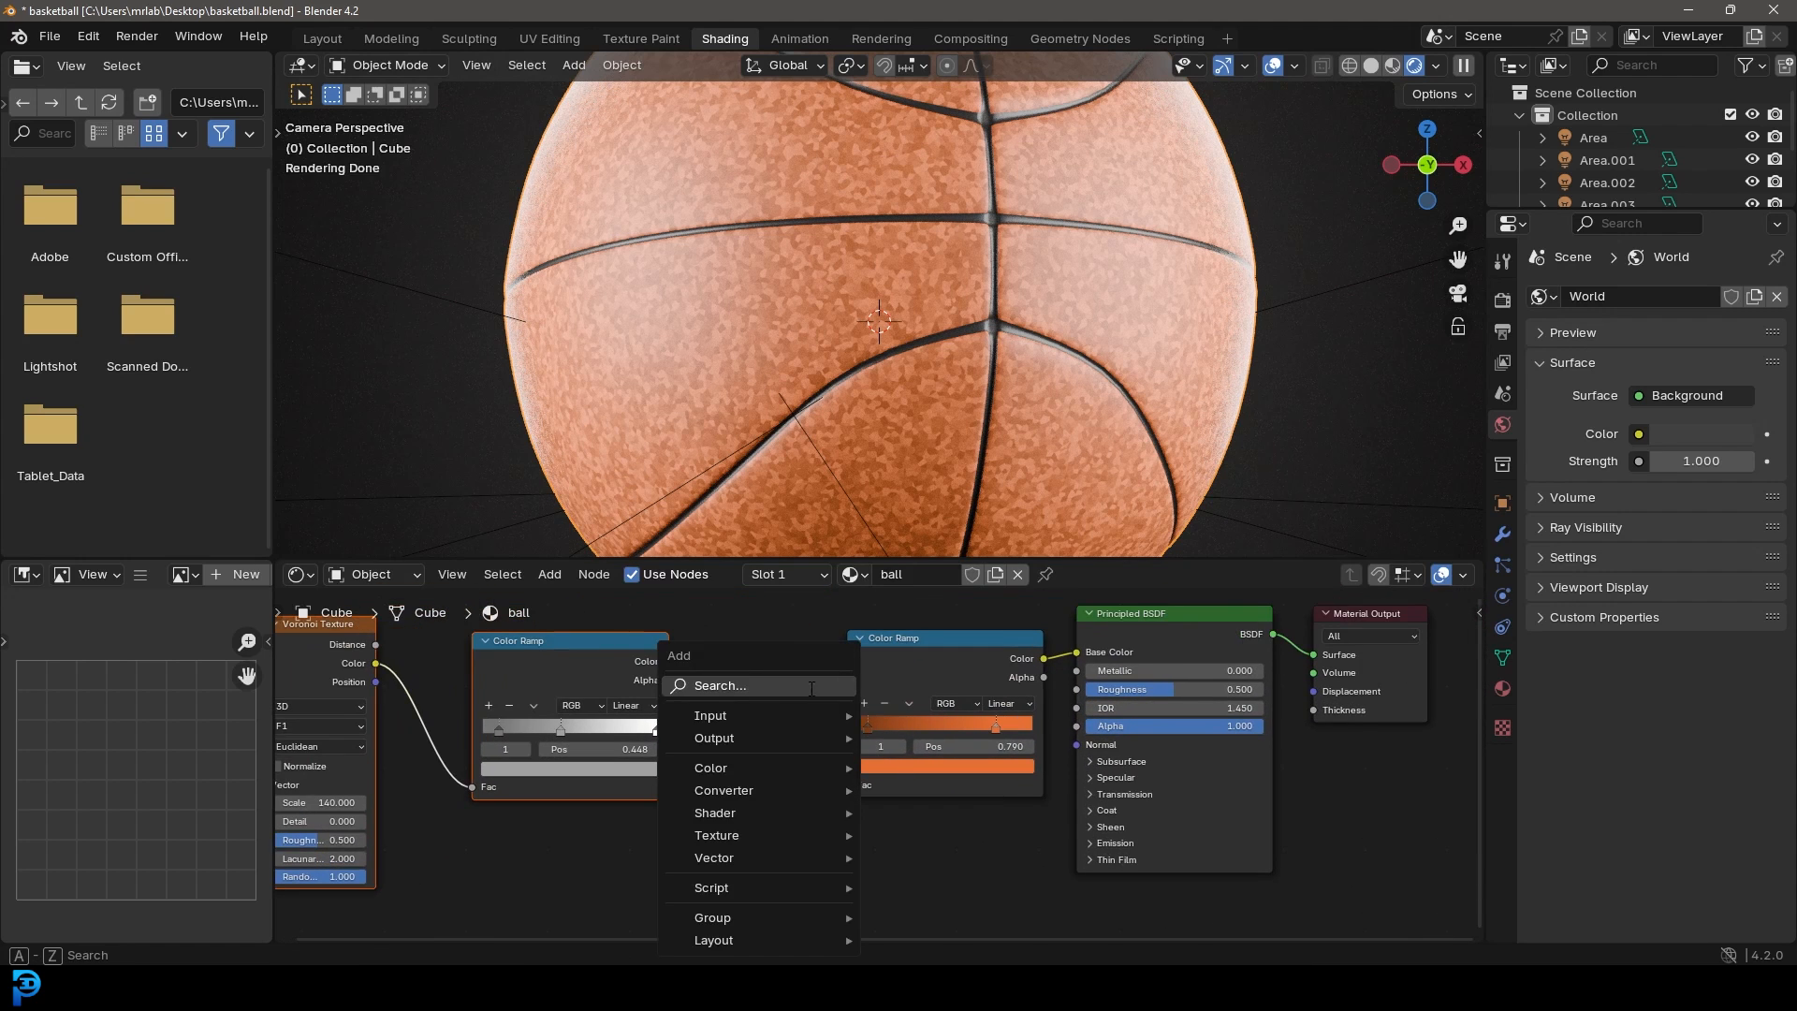
Step: Add a Bump node below the color ramps
left_click(812, 690)
type("bump")
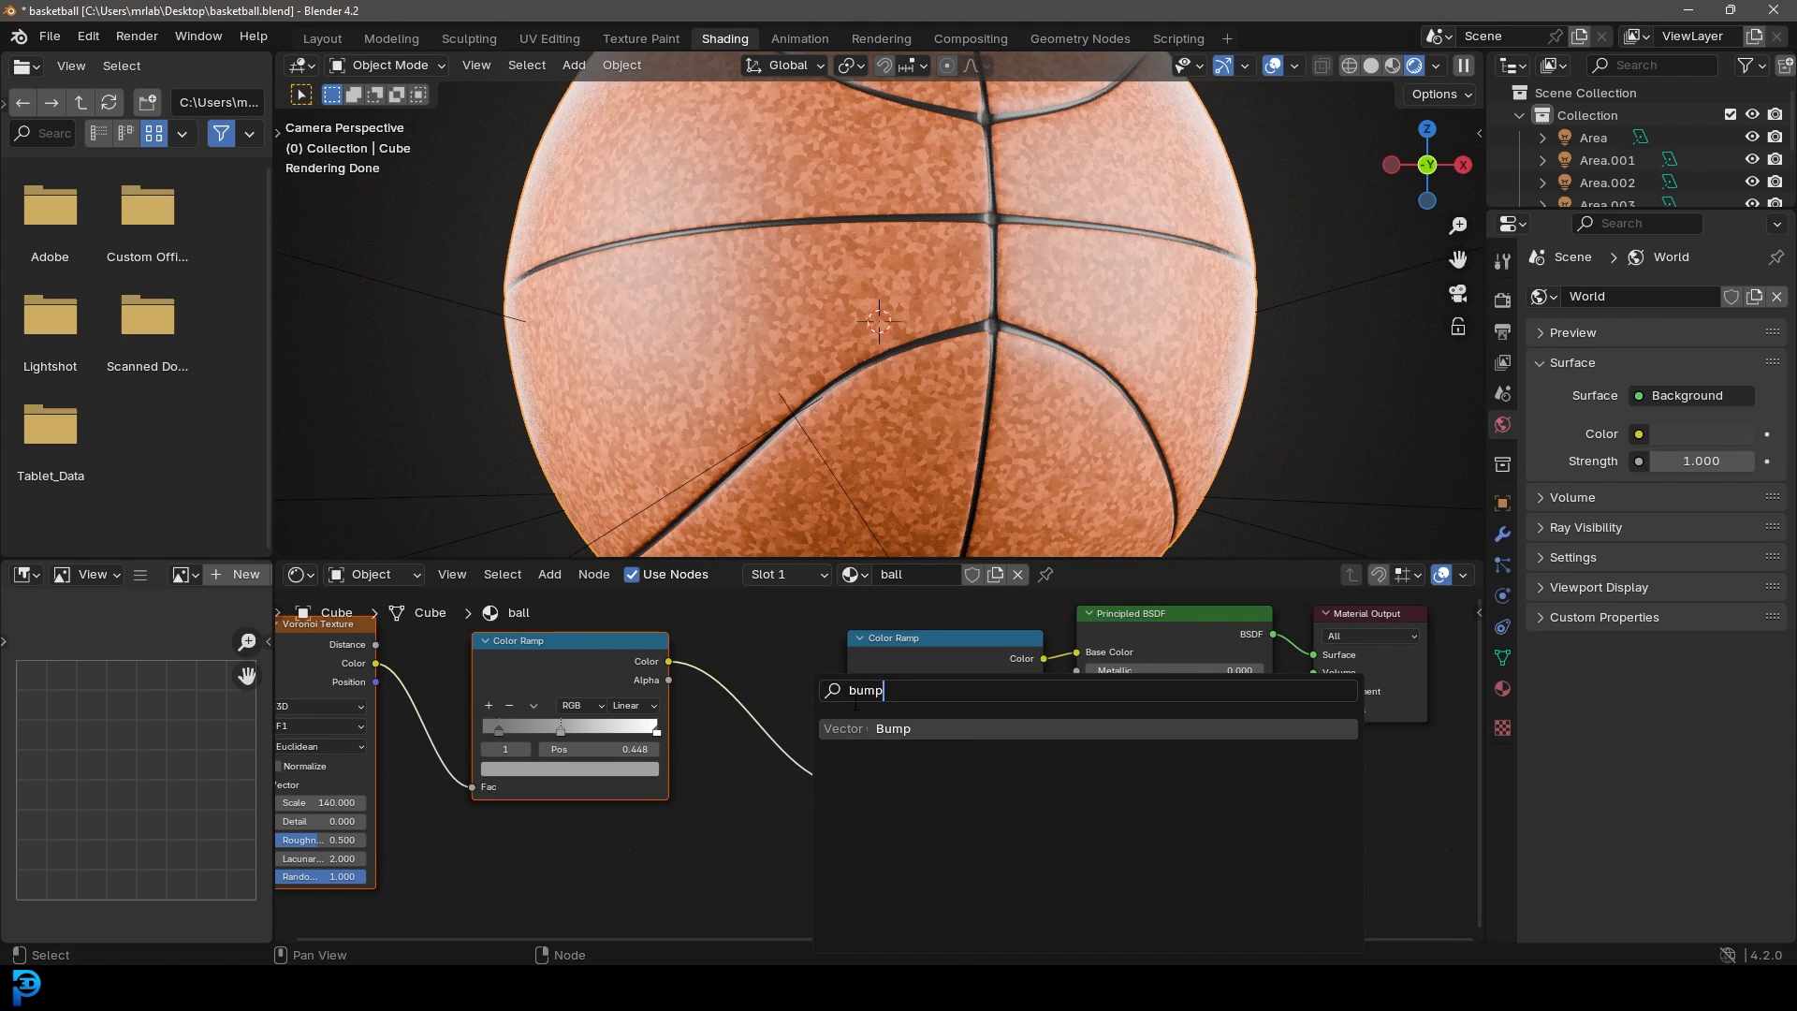
key("Return")
left_click(934, 833)
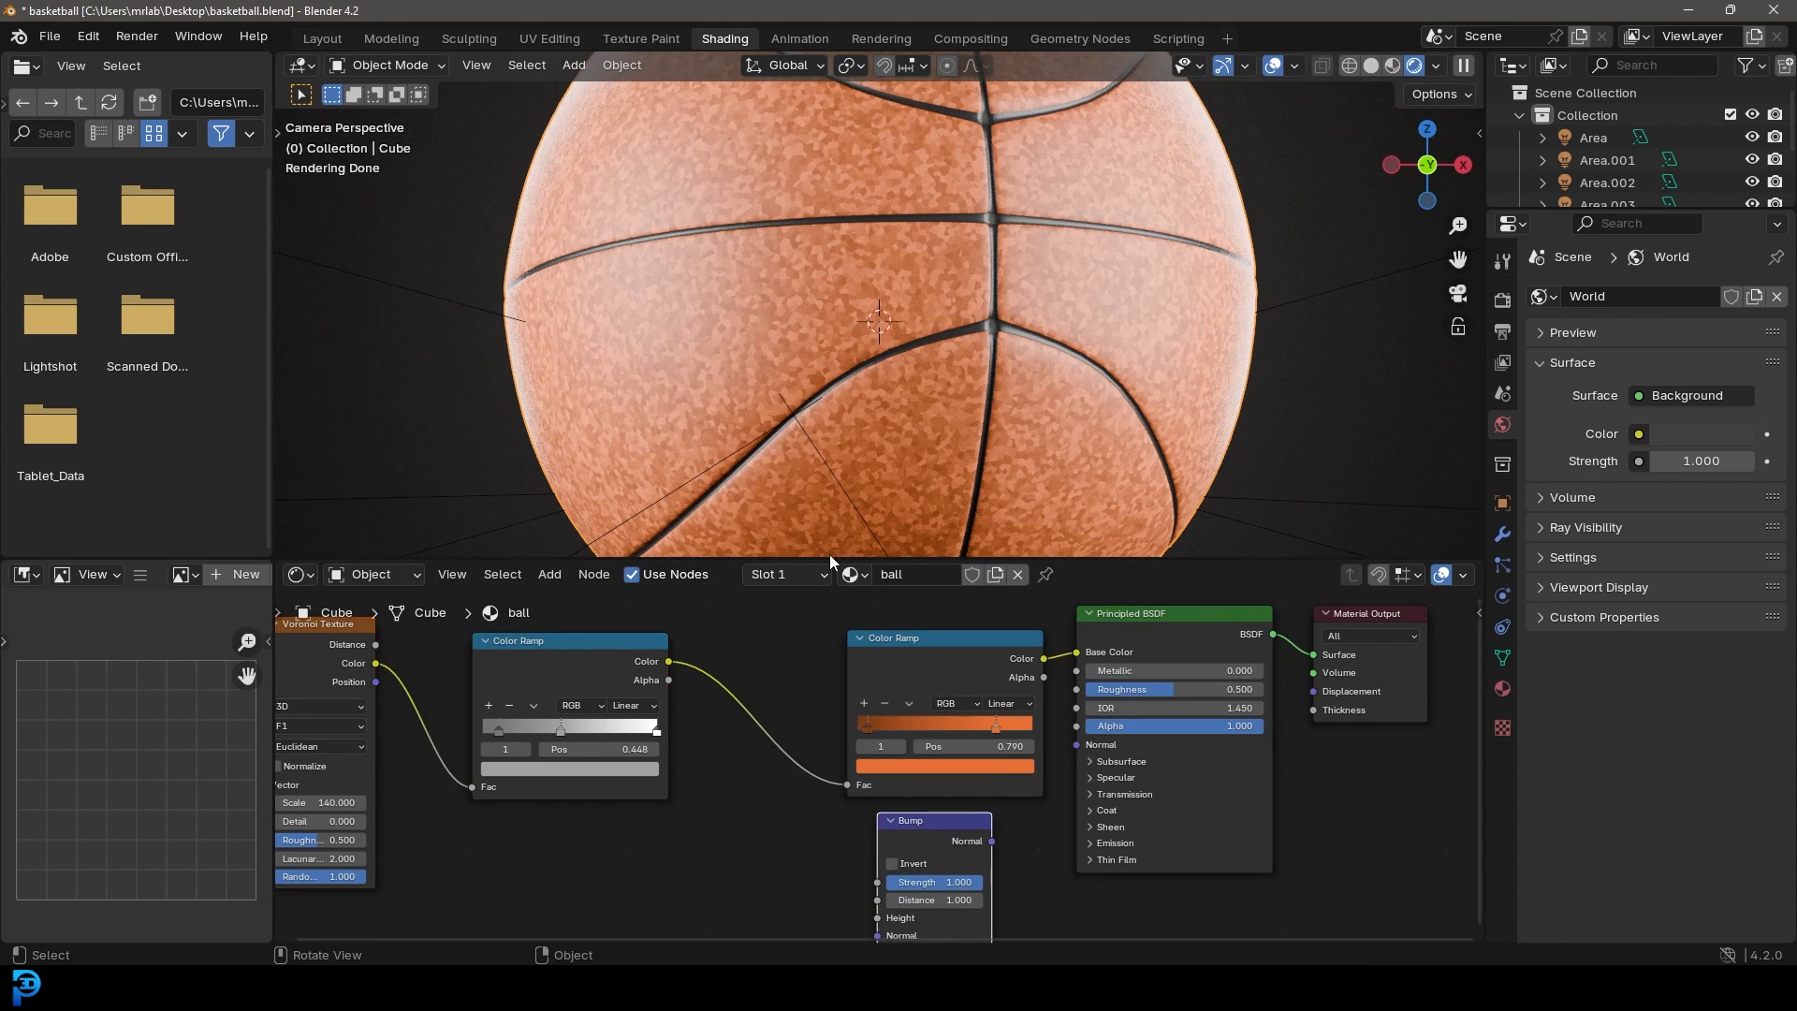
left_click_drag(829, 559, 749, 350)
Step: Wire the first Color Ramp into Bump Height and Bump Normal into the shader's Normal, strength 0.491
left_click_drag(668, 557, 877, 813)
scroll(908, 783, "up", 1)
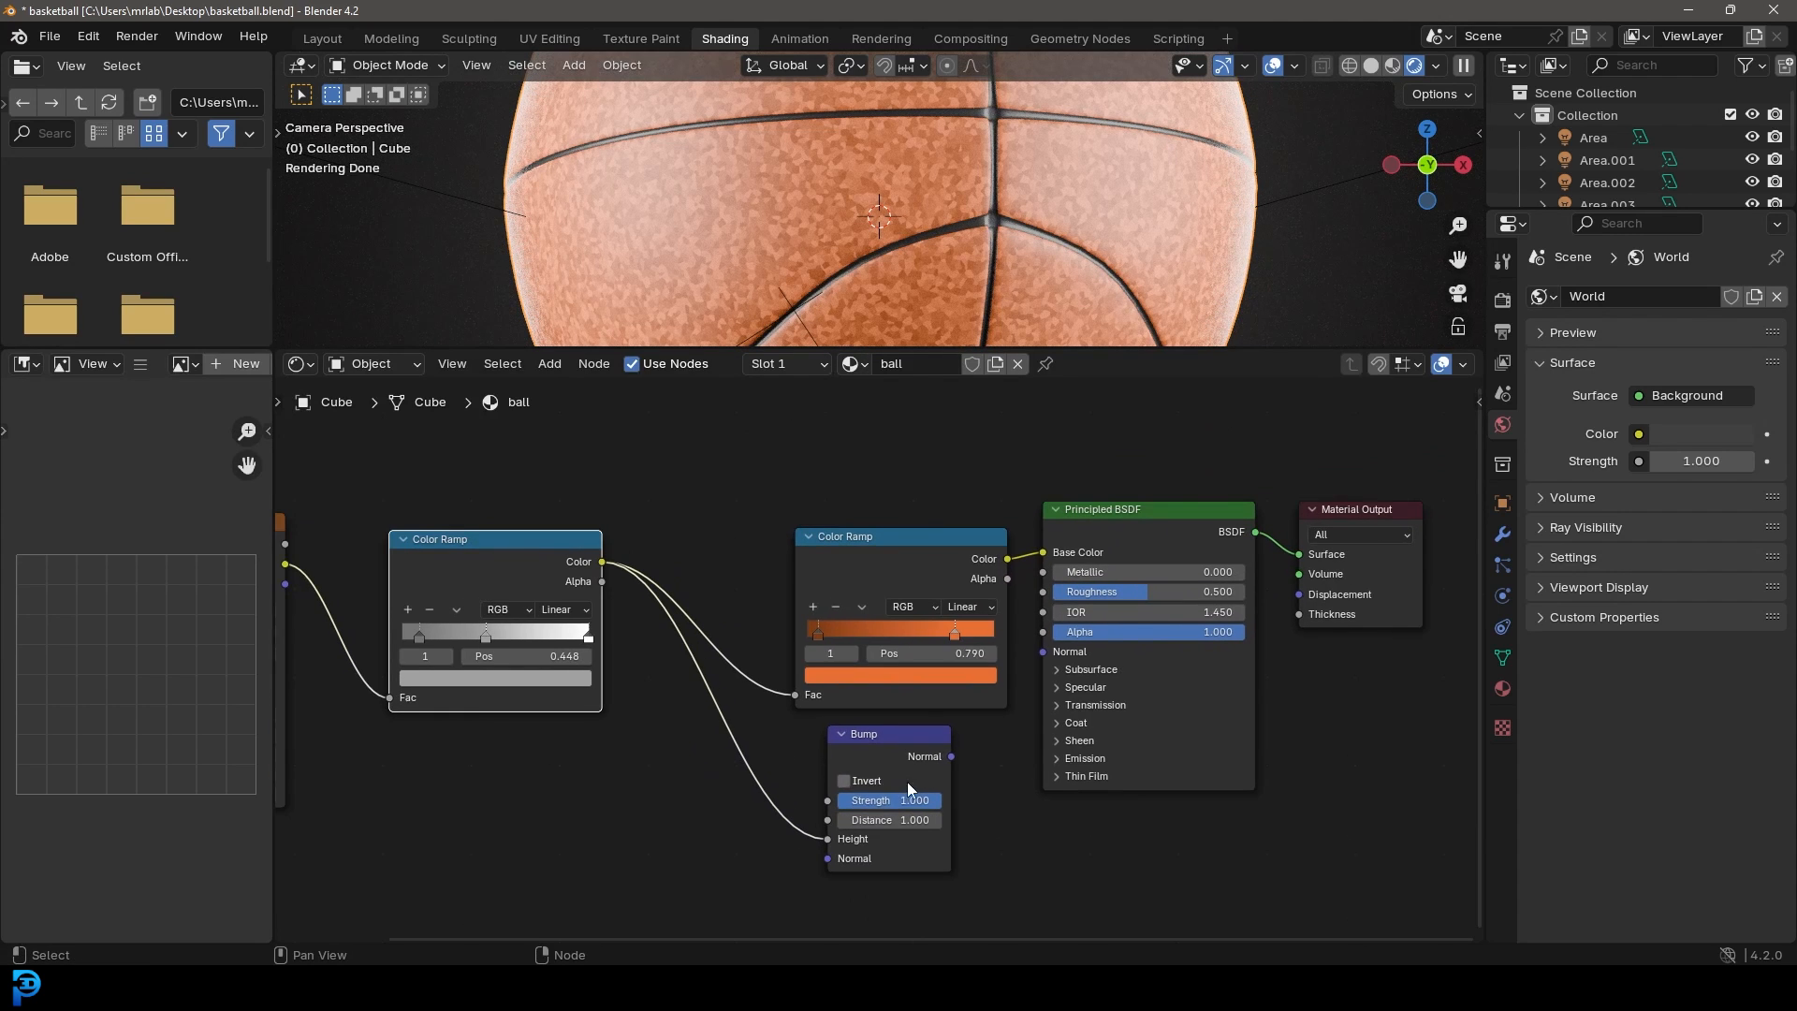
type(".0")
left_click_drag(951, 756, 1043, 651)
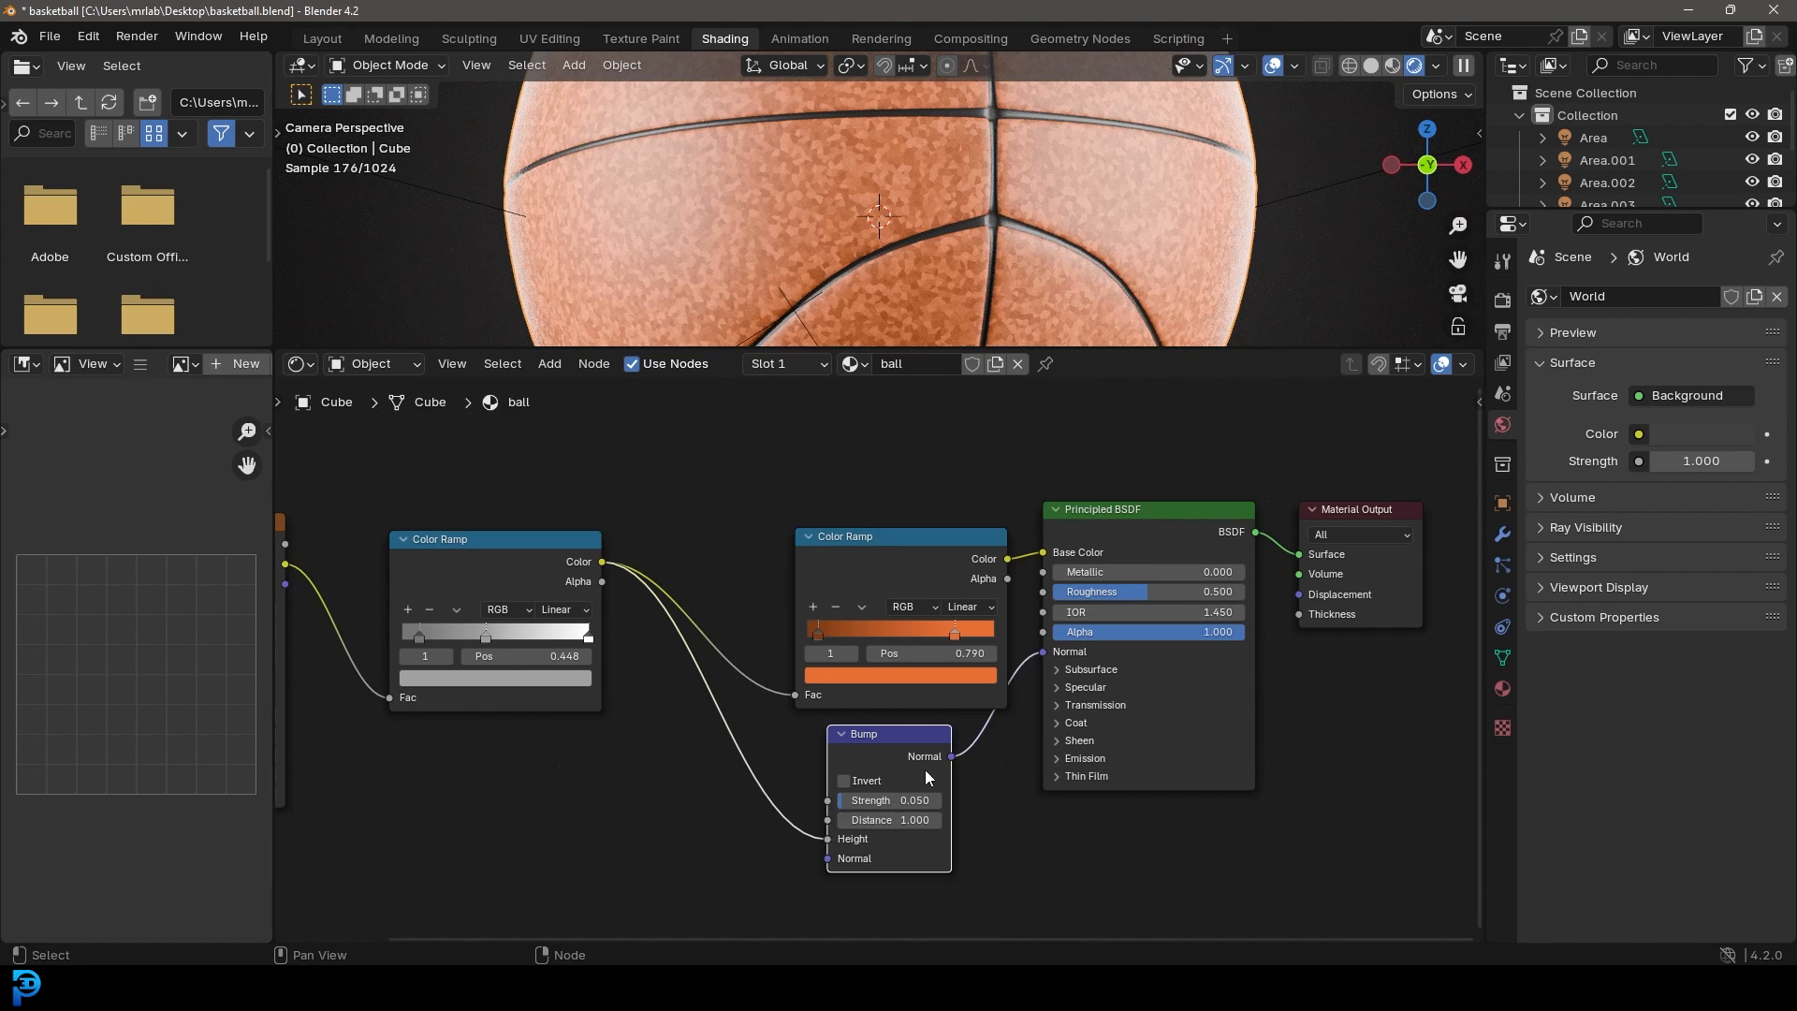
left_click_drag(878, 734, 883, 777)
left_click_drag(895, 559, 829, 499)
left_click_drag(889, 844, 935, 844)
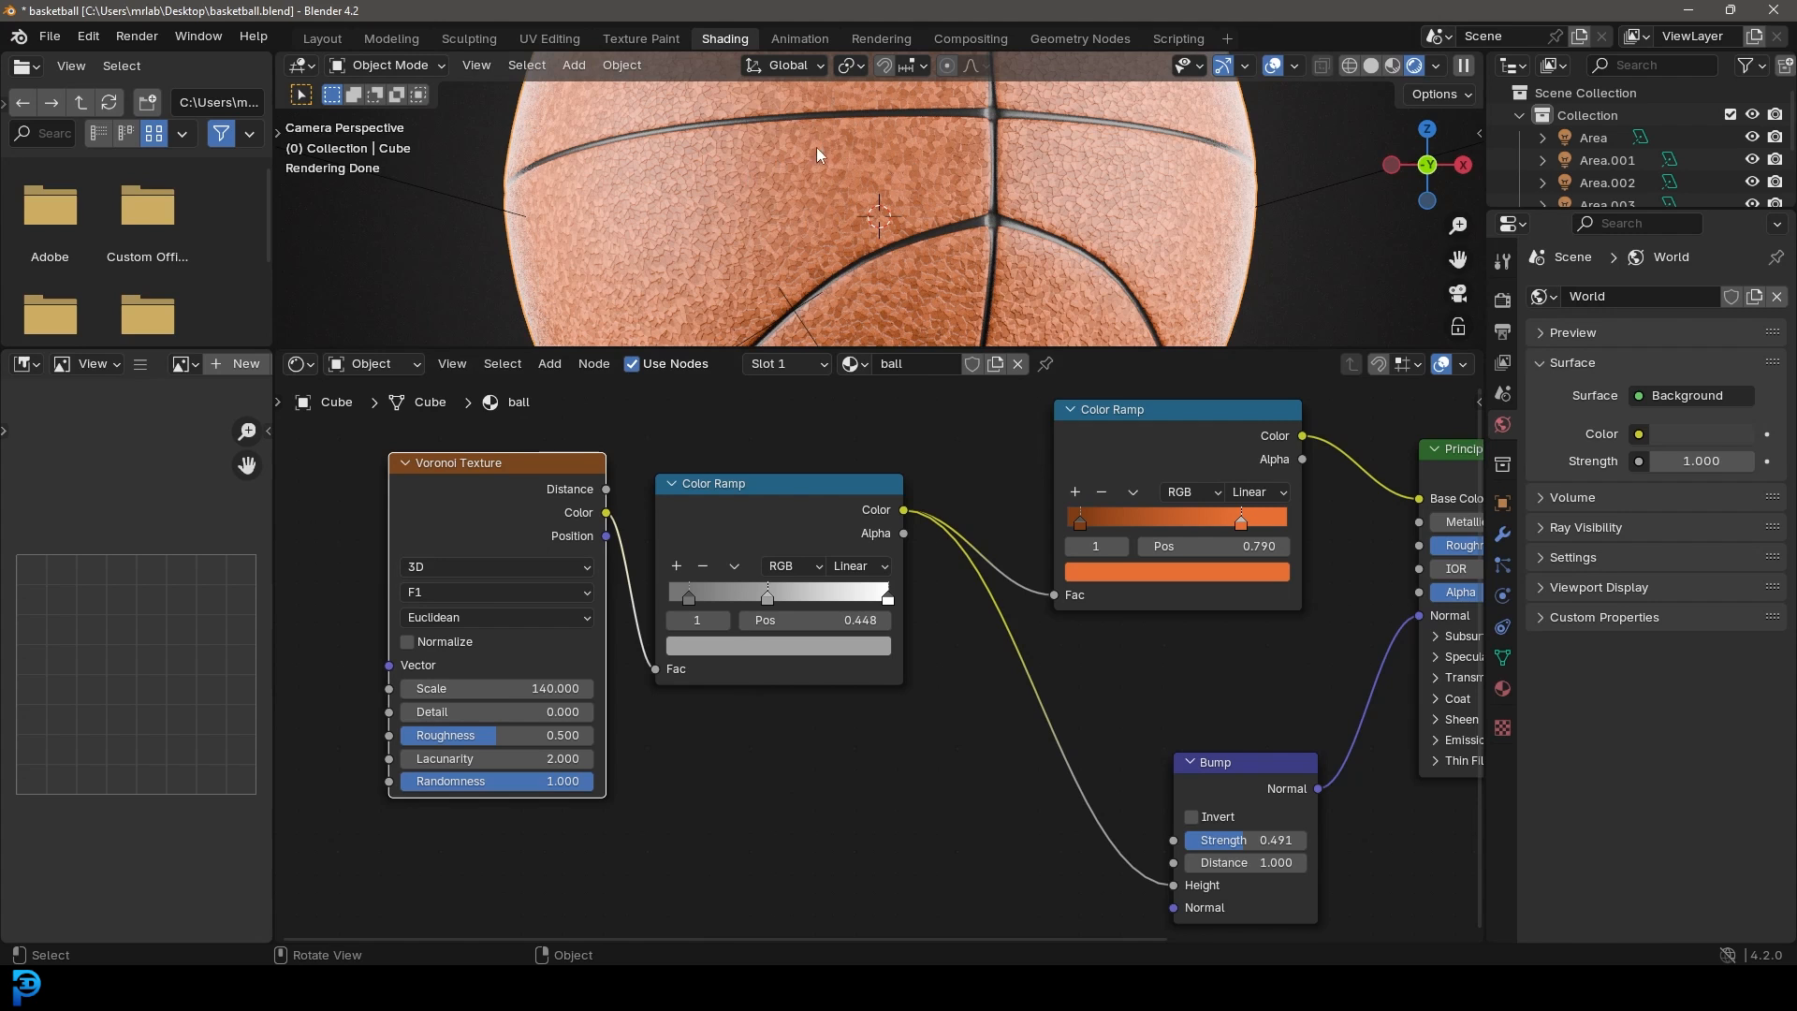
Step: Switch the Voronoi feature output to Smooth F1 and lower the Bump strength
left_click(422, 593)
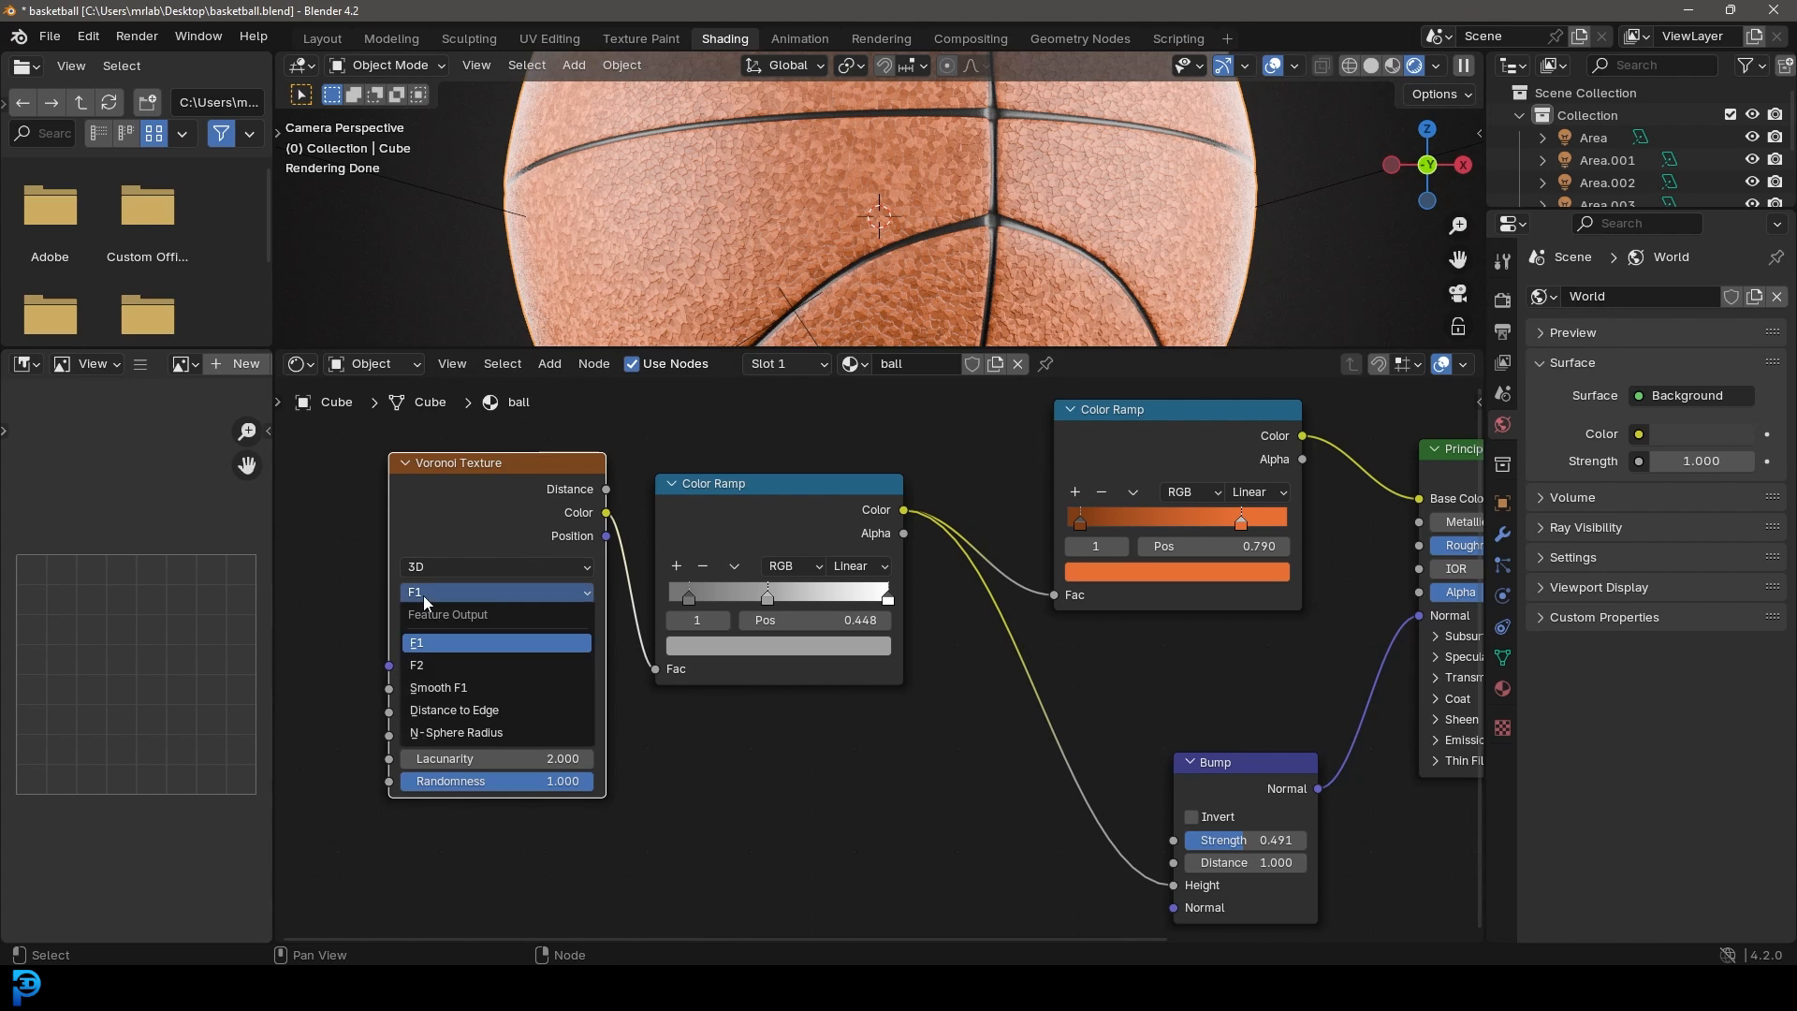
left_click(462, 688)
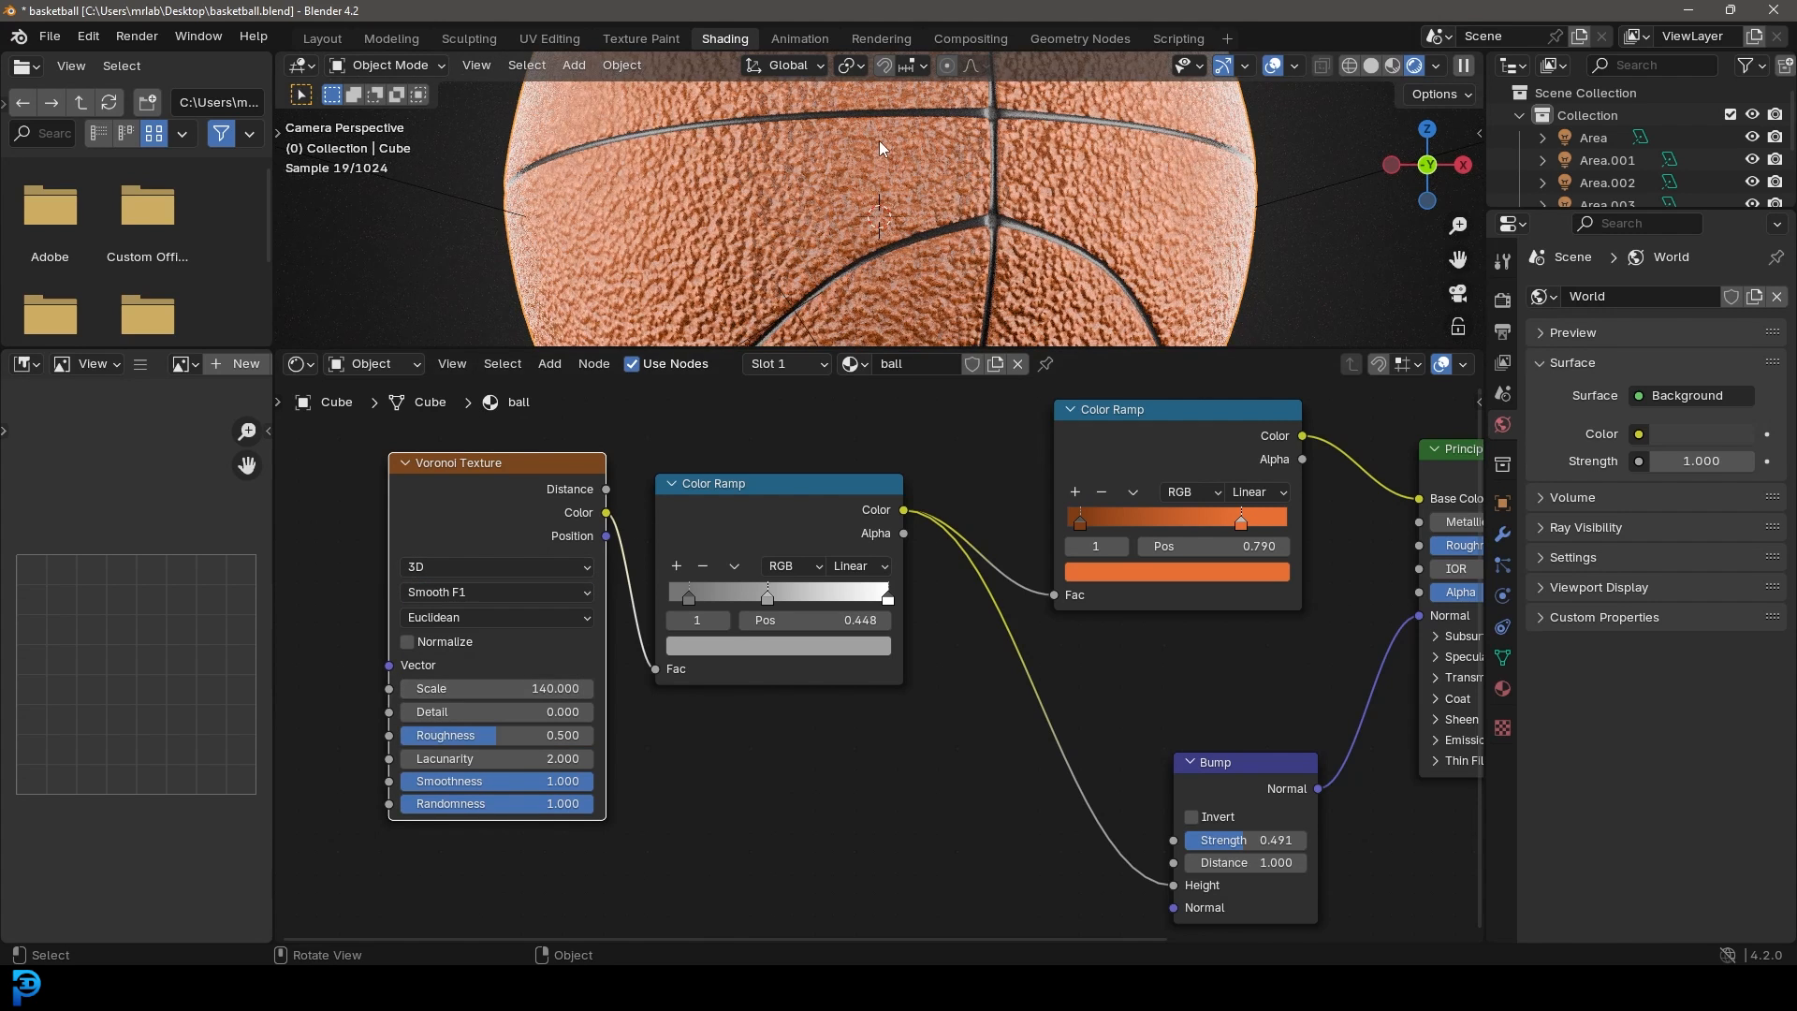
middle_click_drag(1071, 813, 777, 767)
scroll(852, 773, "up", 2)
scroll(874, 227, "up", 1)
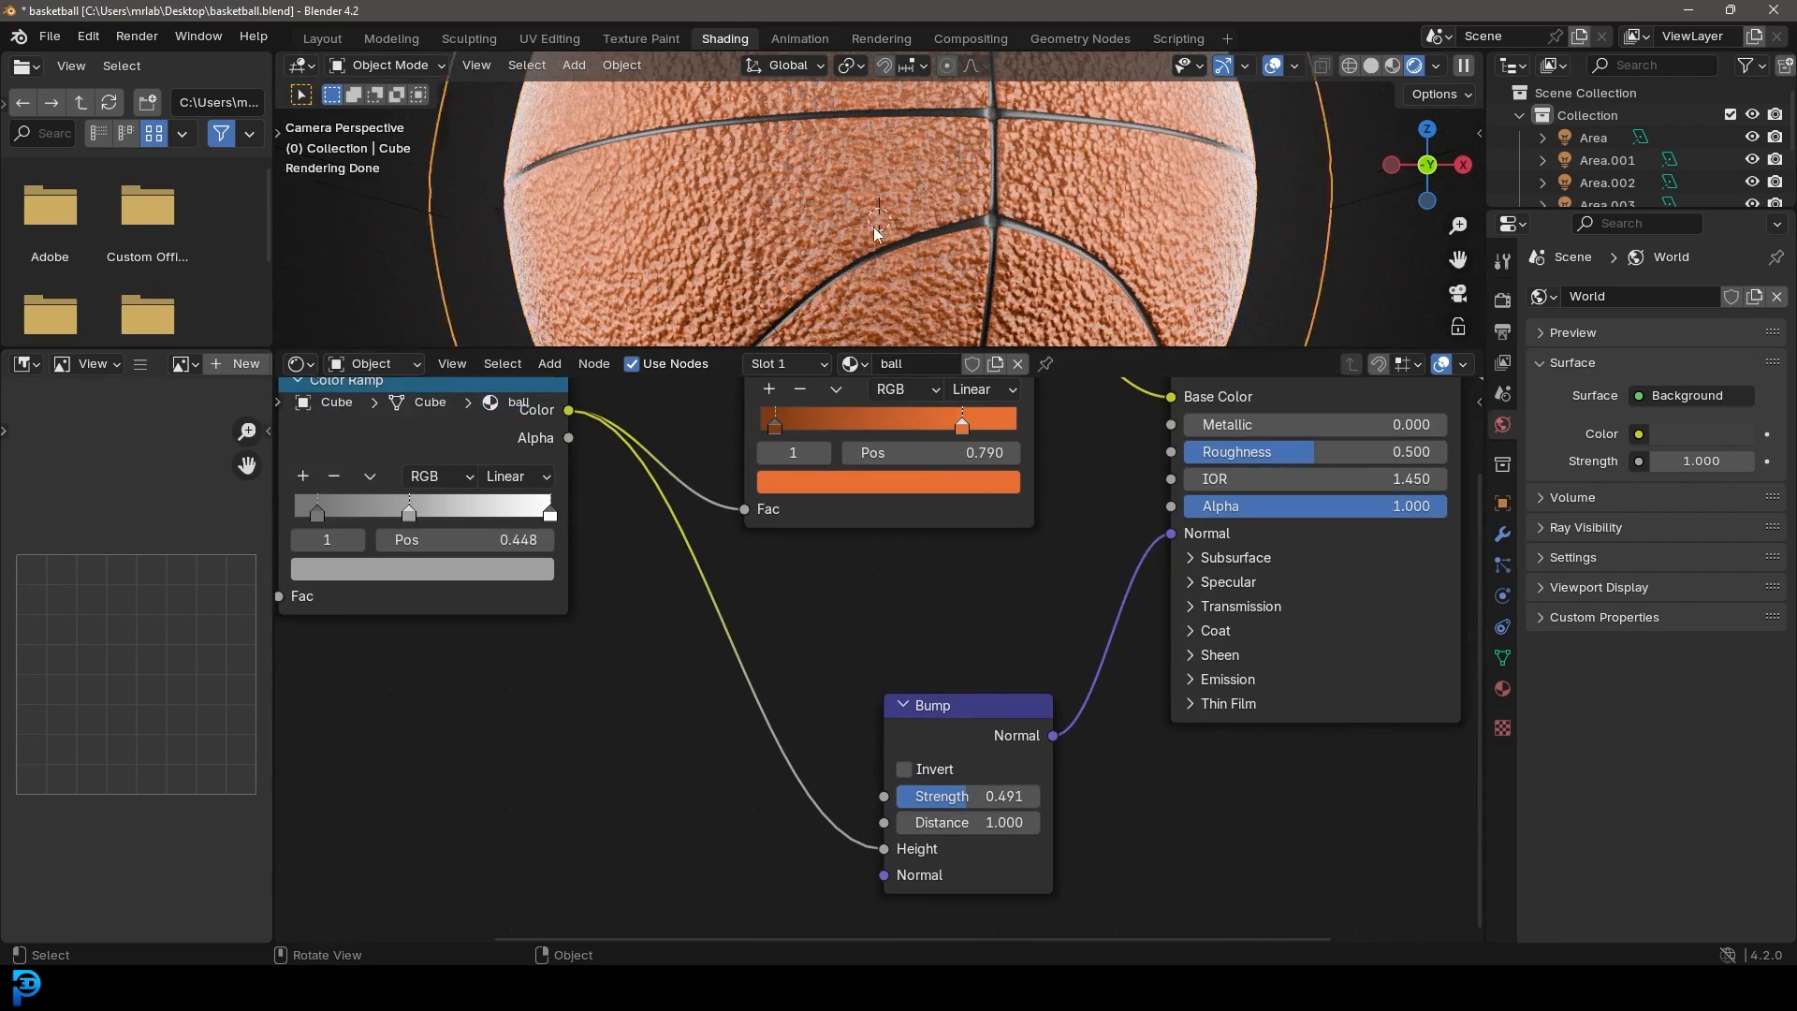
scroll(874, 232, "up", 3)
left_click_drag(968, 796, 915, 795)
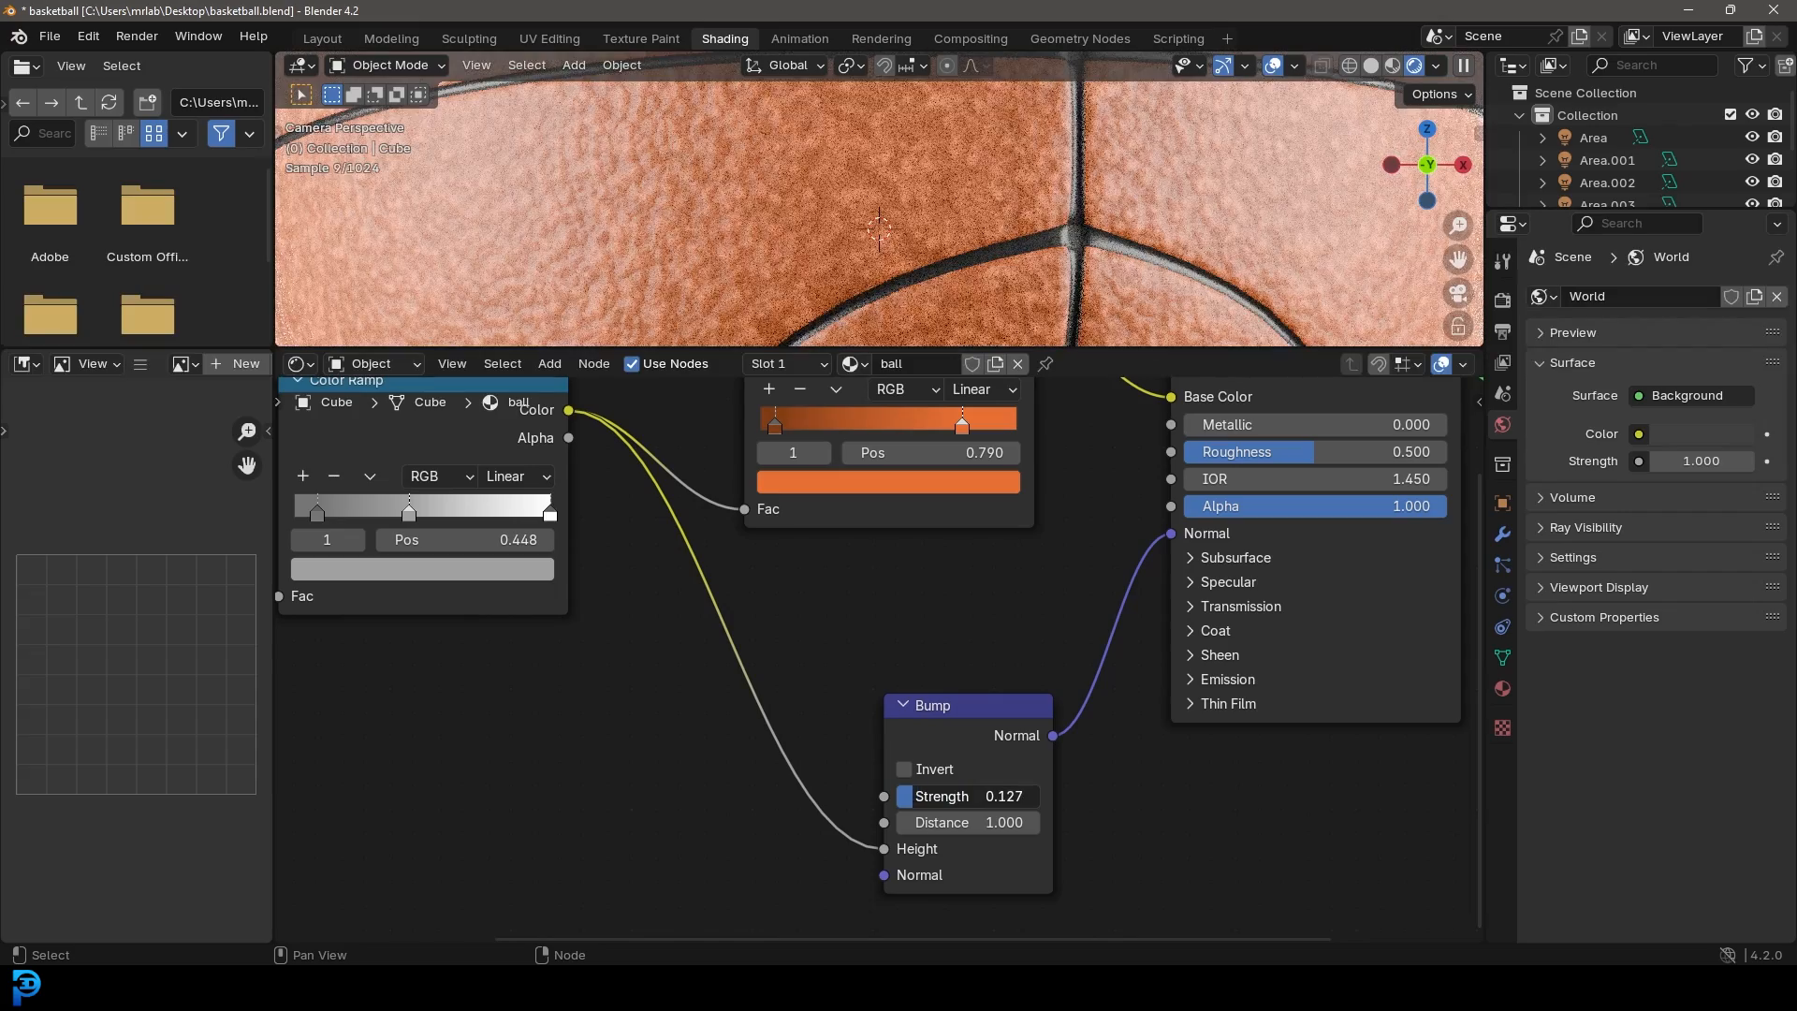
Step: Set the Voronoi Texture scale to 200
scroll(947, 166, "down", 4)
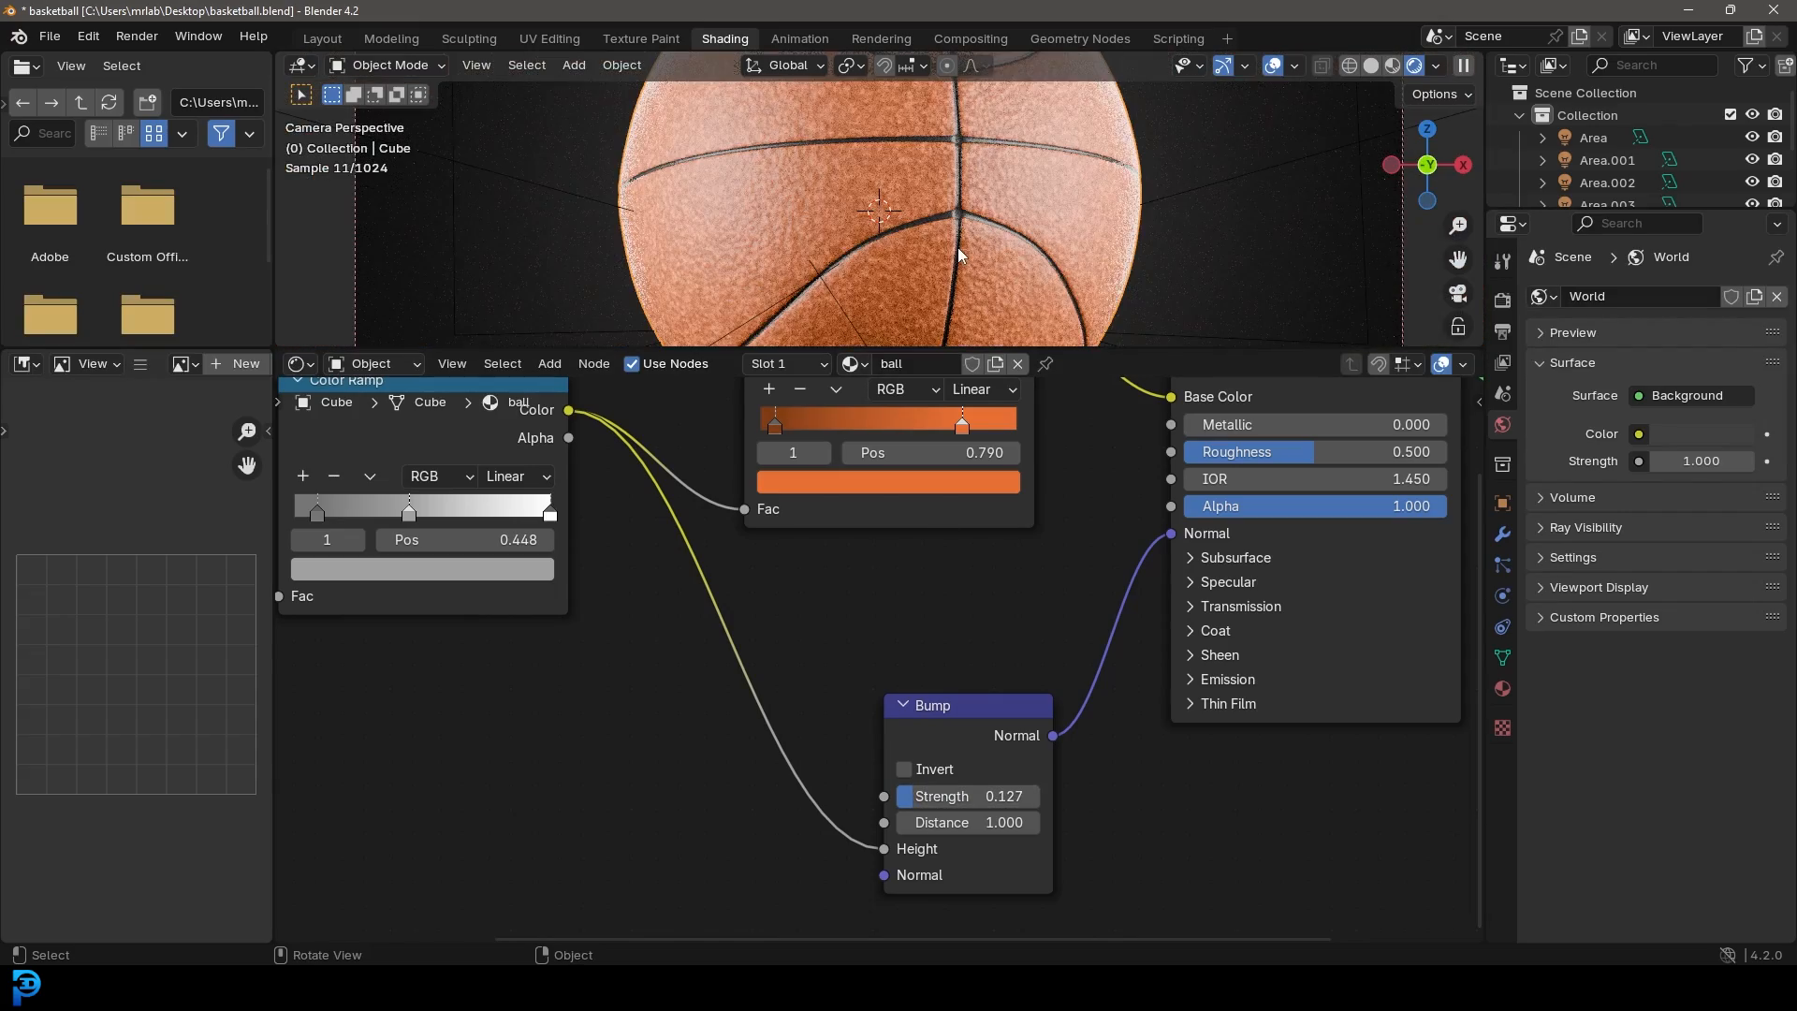
middle_click_drag(695, 577, 954, 577)
scroll(824, 510, "up", 1)
middle_click_drag(822, 510, 1179, 497)
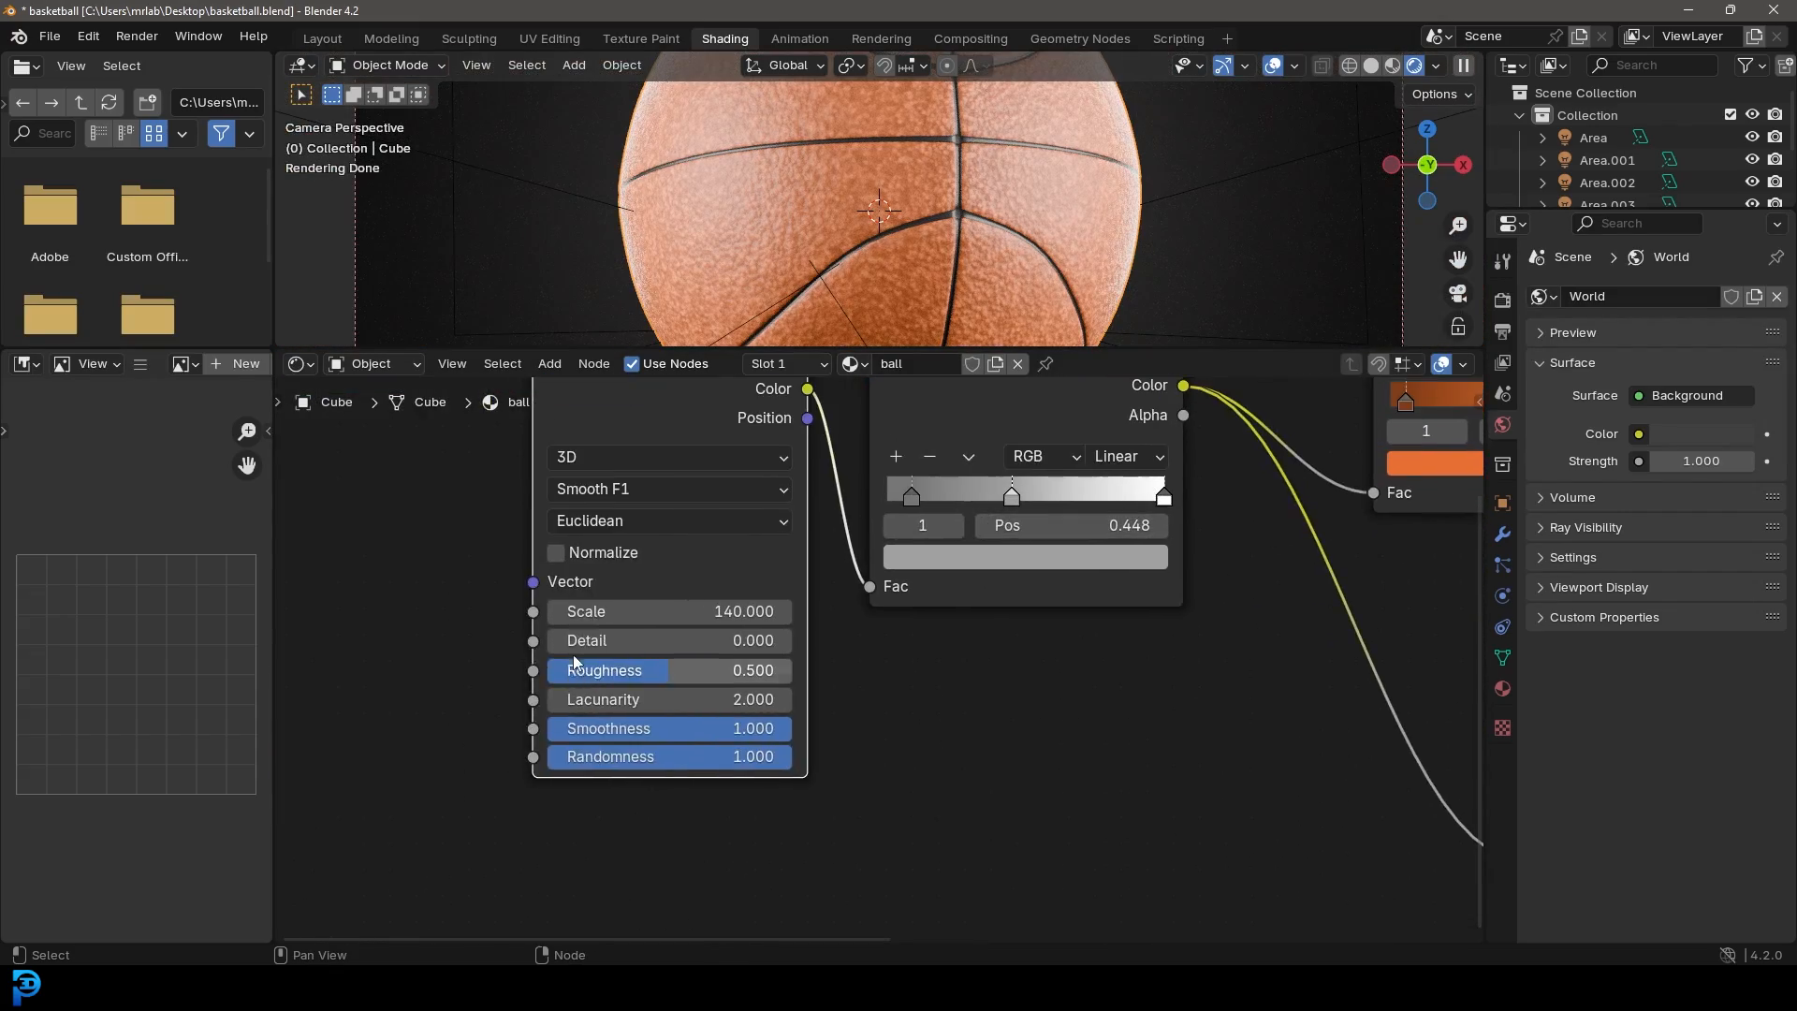
double_click(627, 610)
type("200")
key("Return")
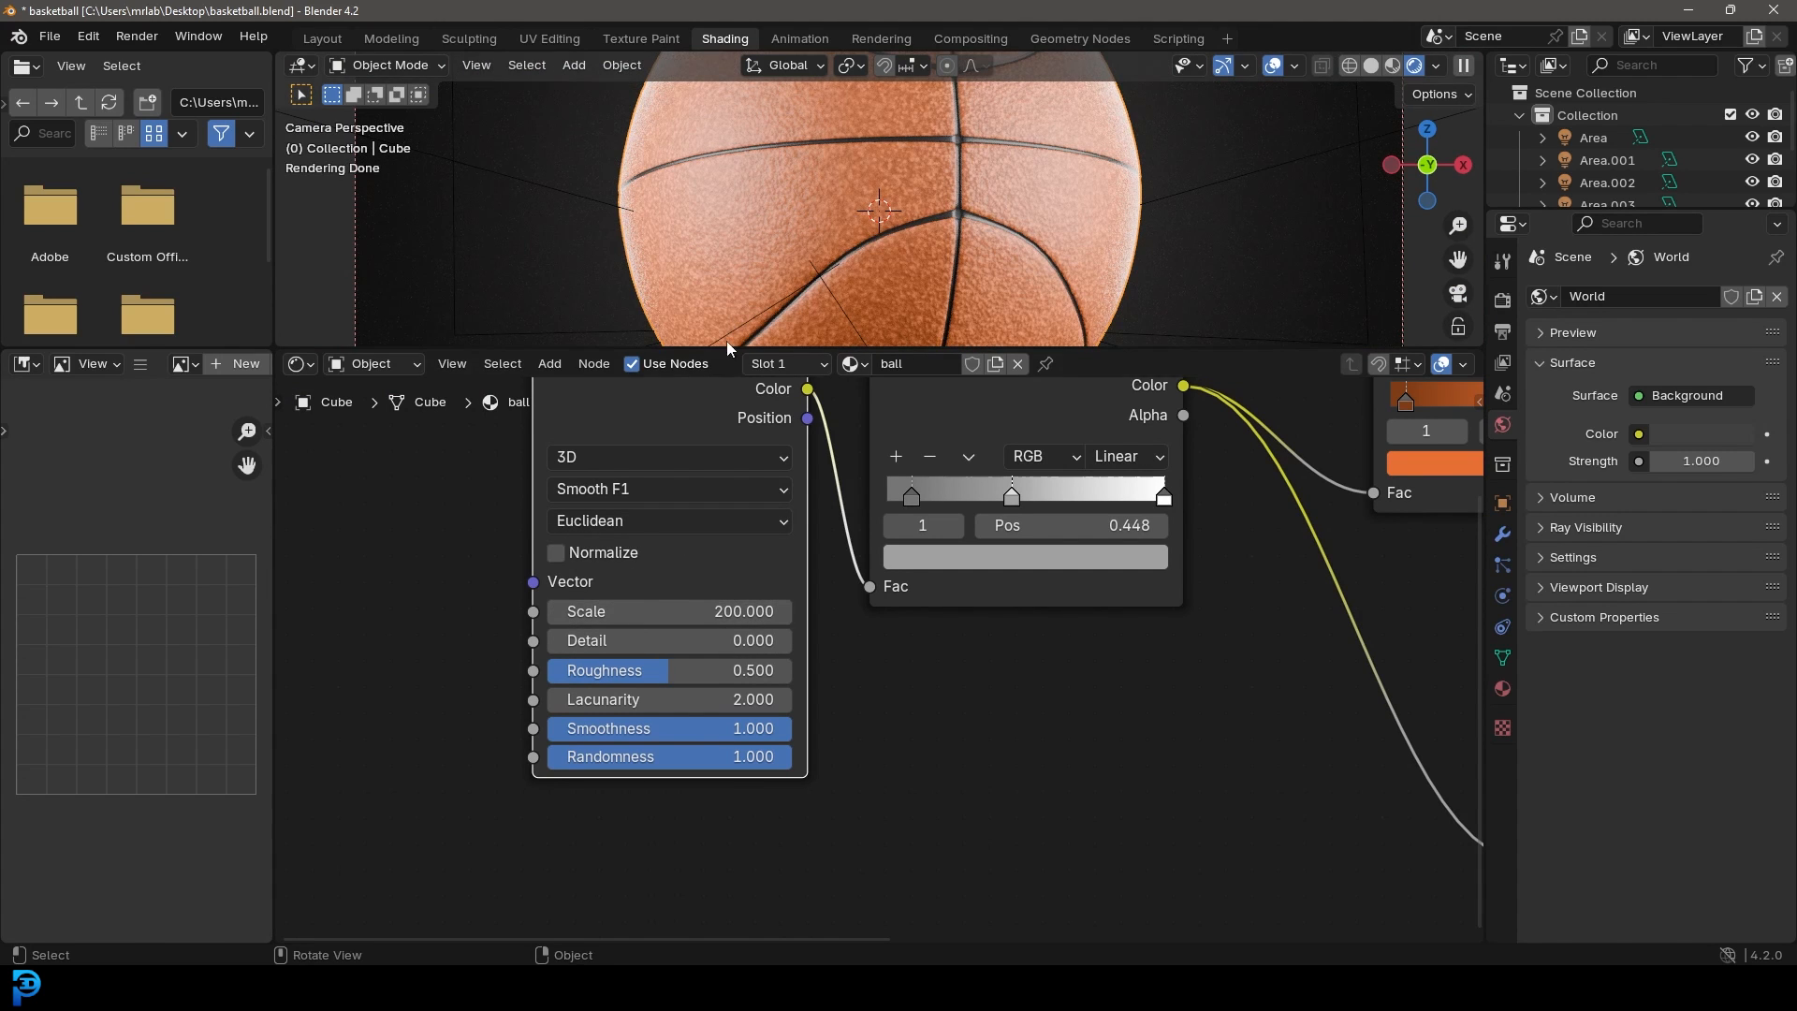
Step: Fine-tune the Bump strength to 0.197 and enlarge the 3D viewport to preview it
middle_click_drag(648, 503, 665, 630)
middle_click_drag(839, 610, 500, 668)
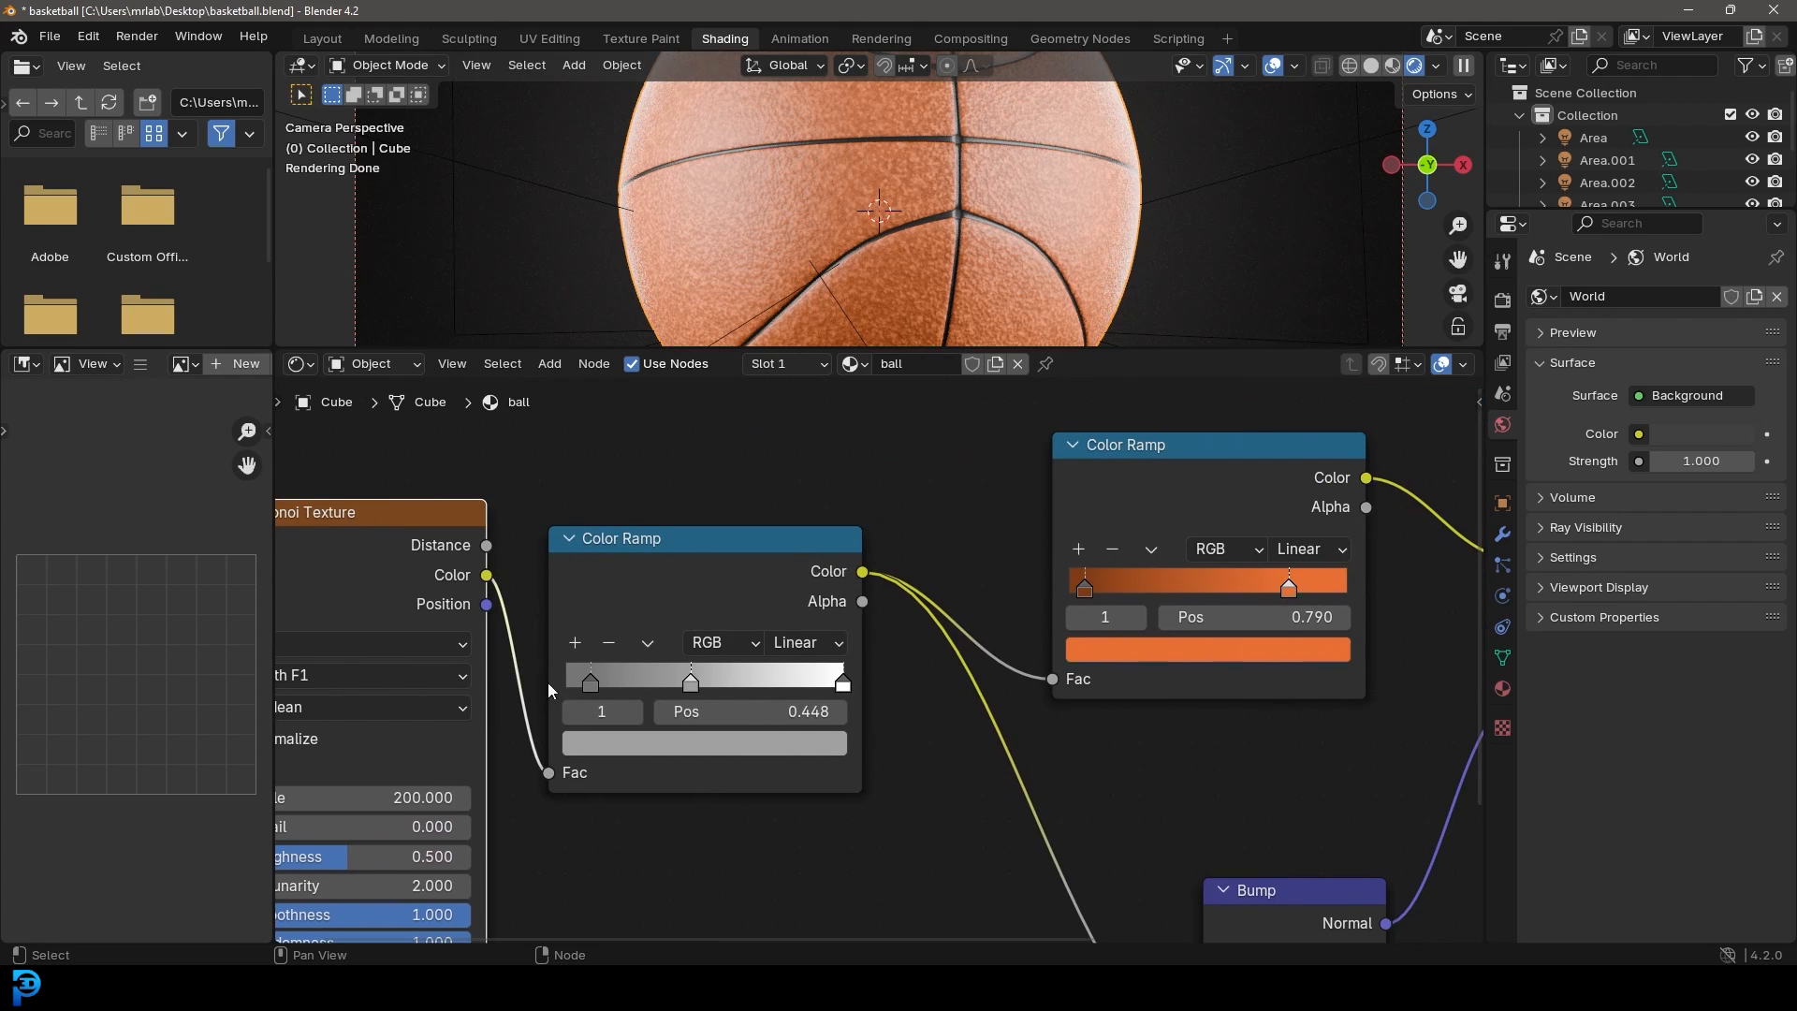
middle_click_drag(1151, 748, 785, 581)
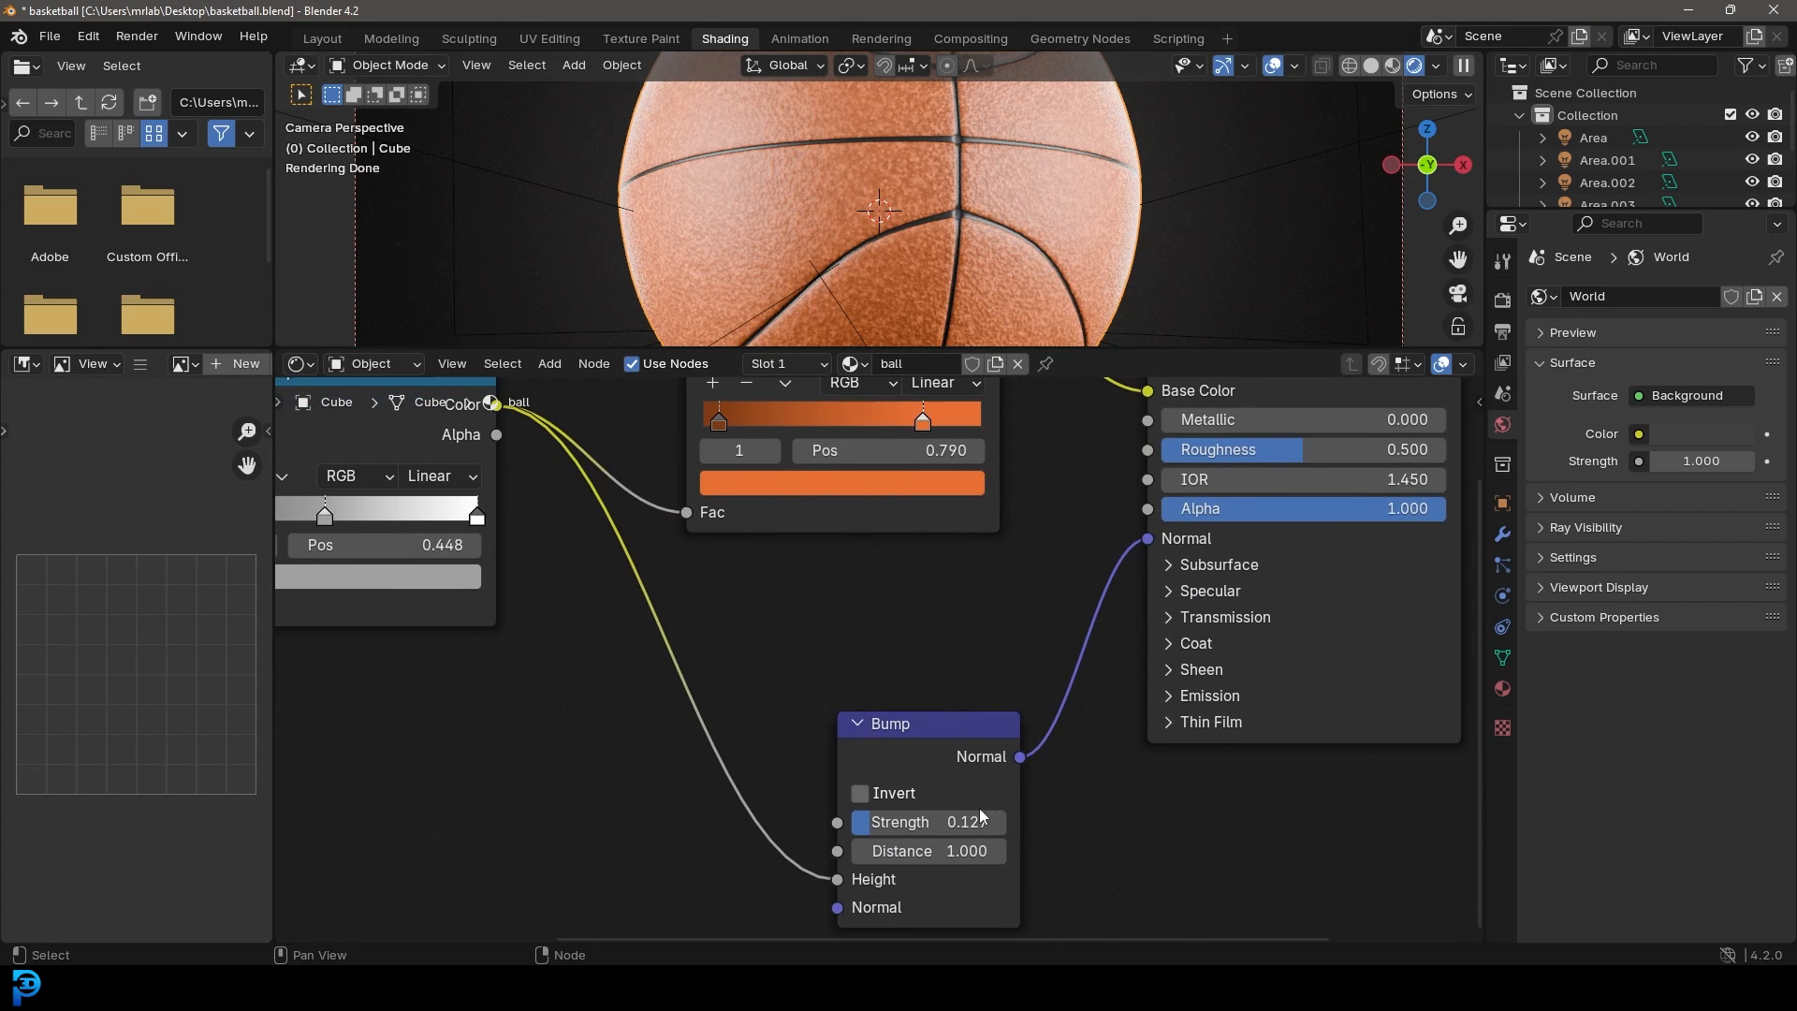
left_click_drag(988, 810, 1030, 812)
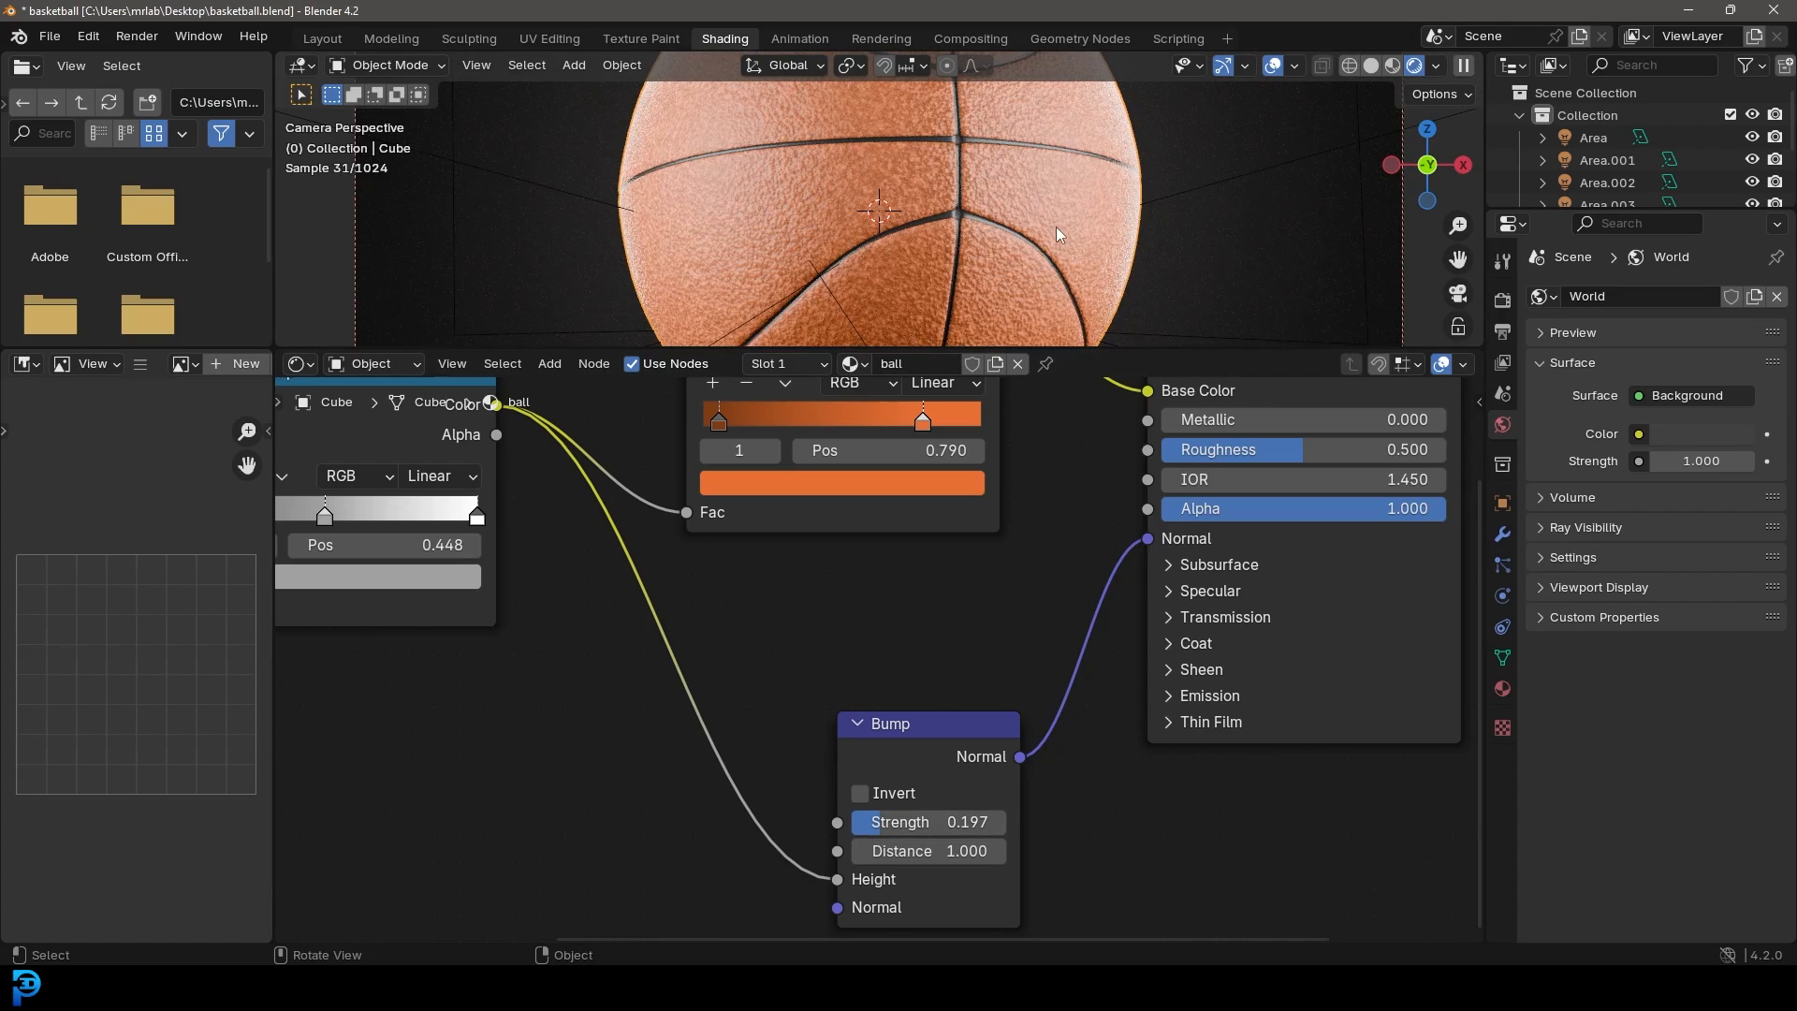
left_click_drag(1068, 349, 1068, 546)
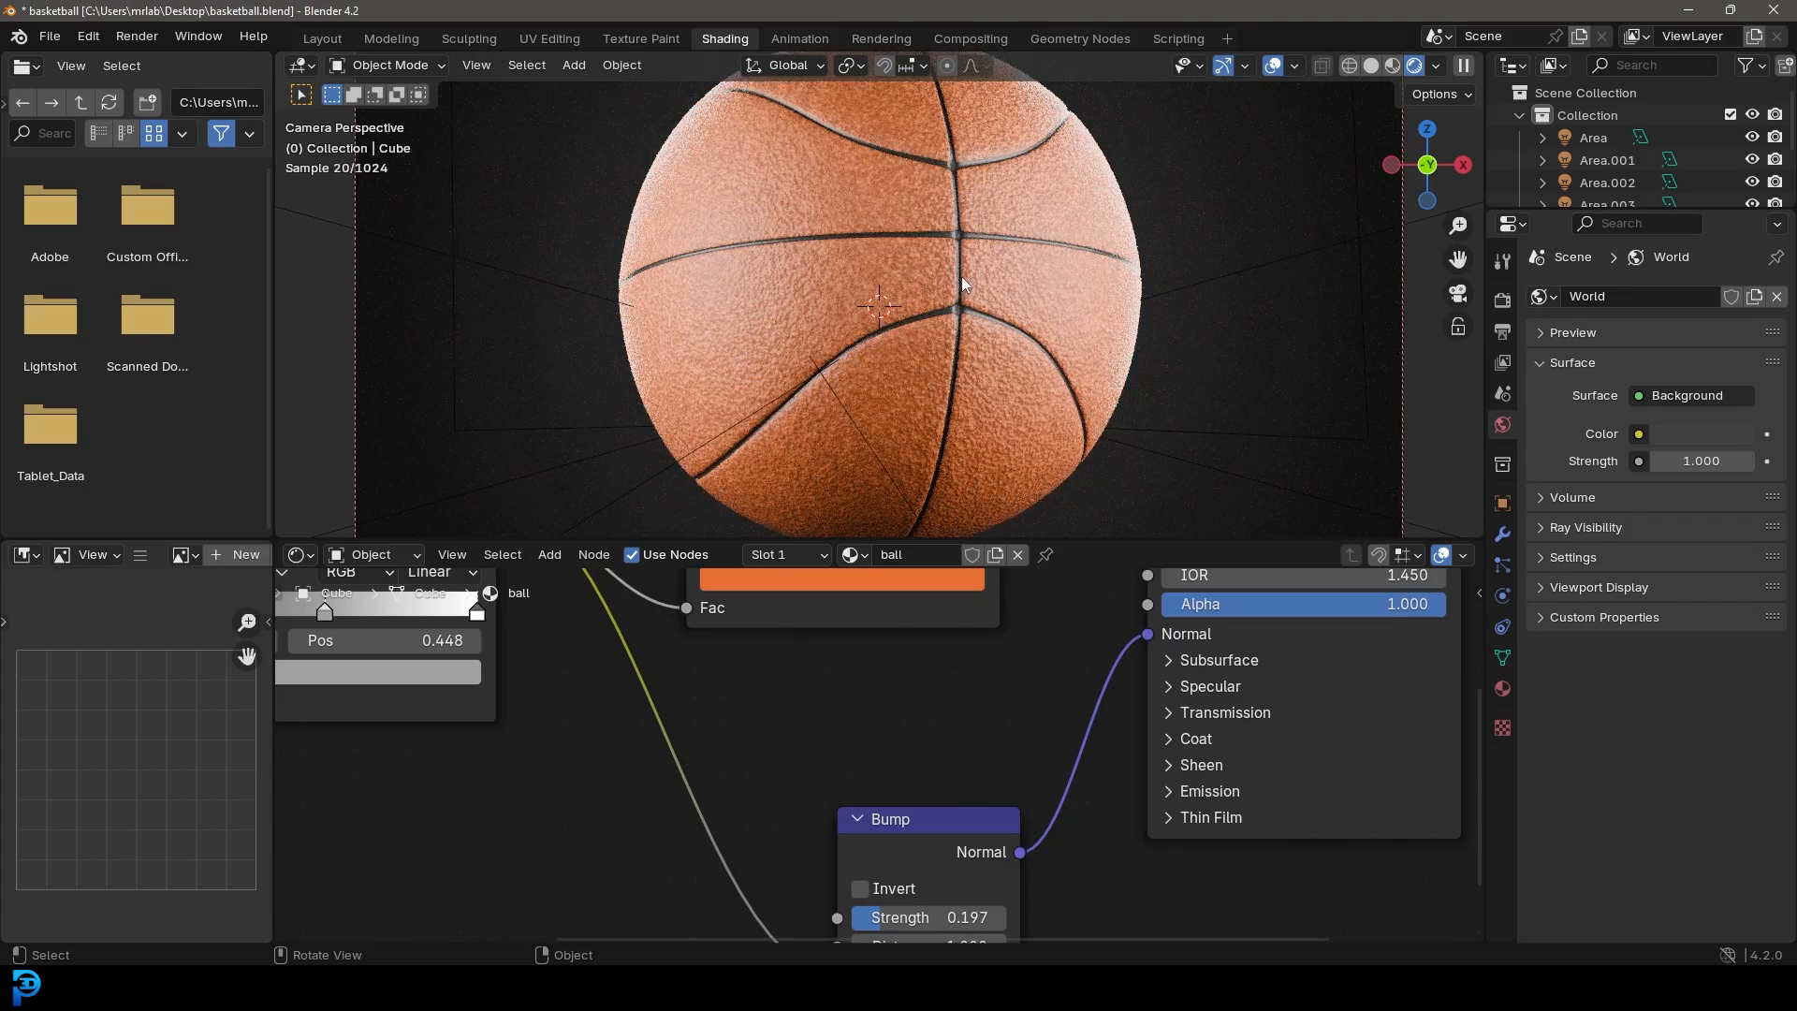
scroll(965, 280, "up", 3)
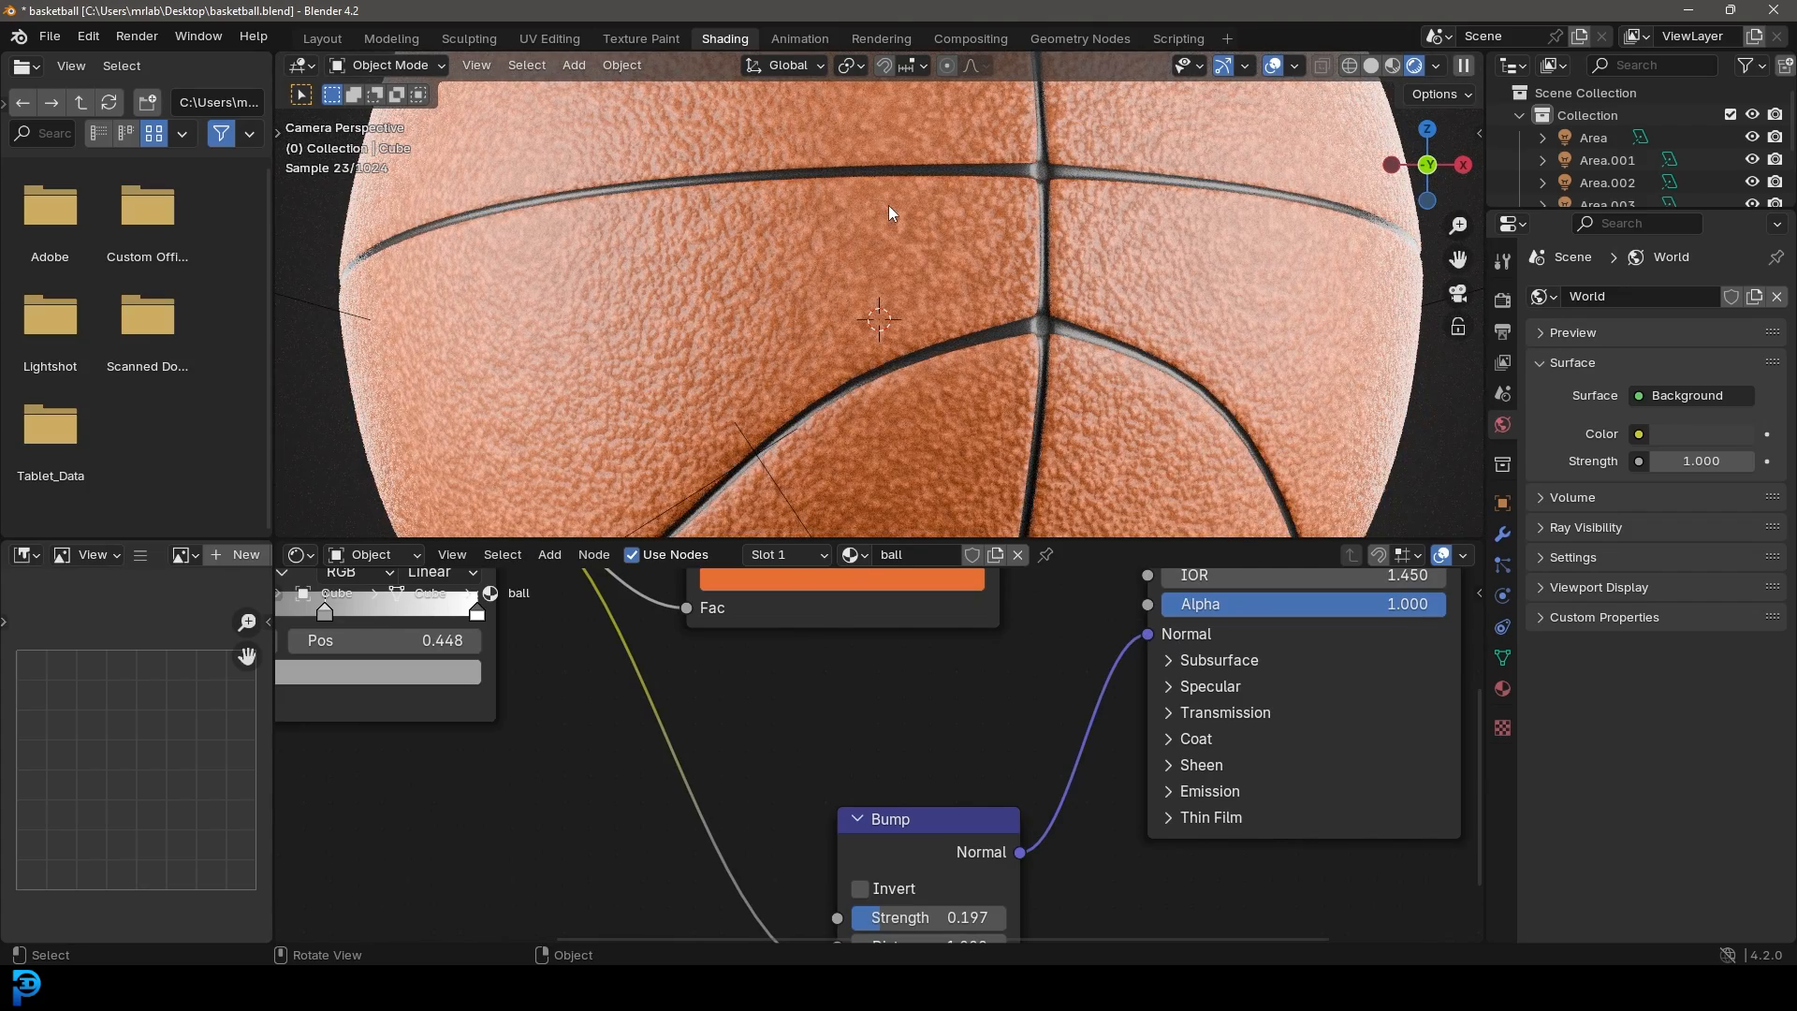
Step: Lower the Principled BSDF roughness of the ball to 0.408
scroll(1007, 799, "down", 3)
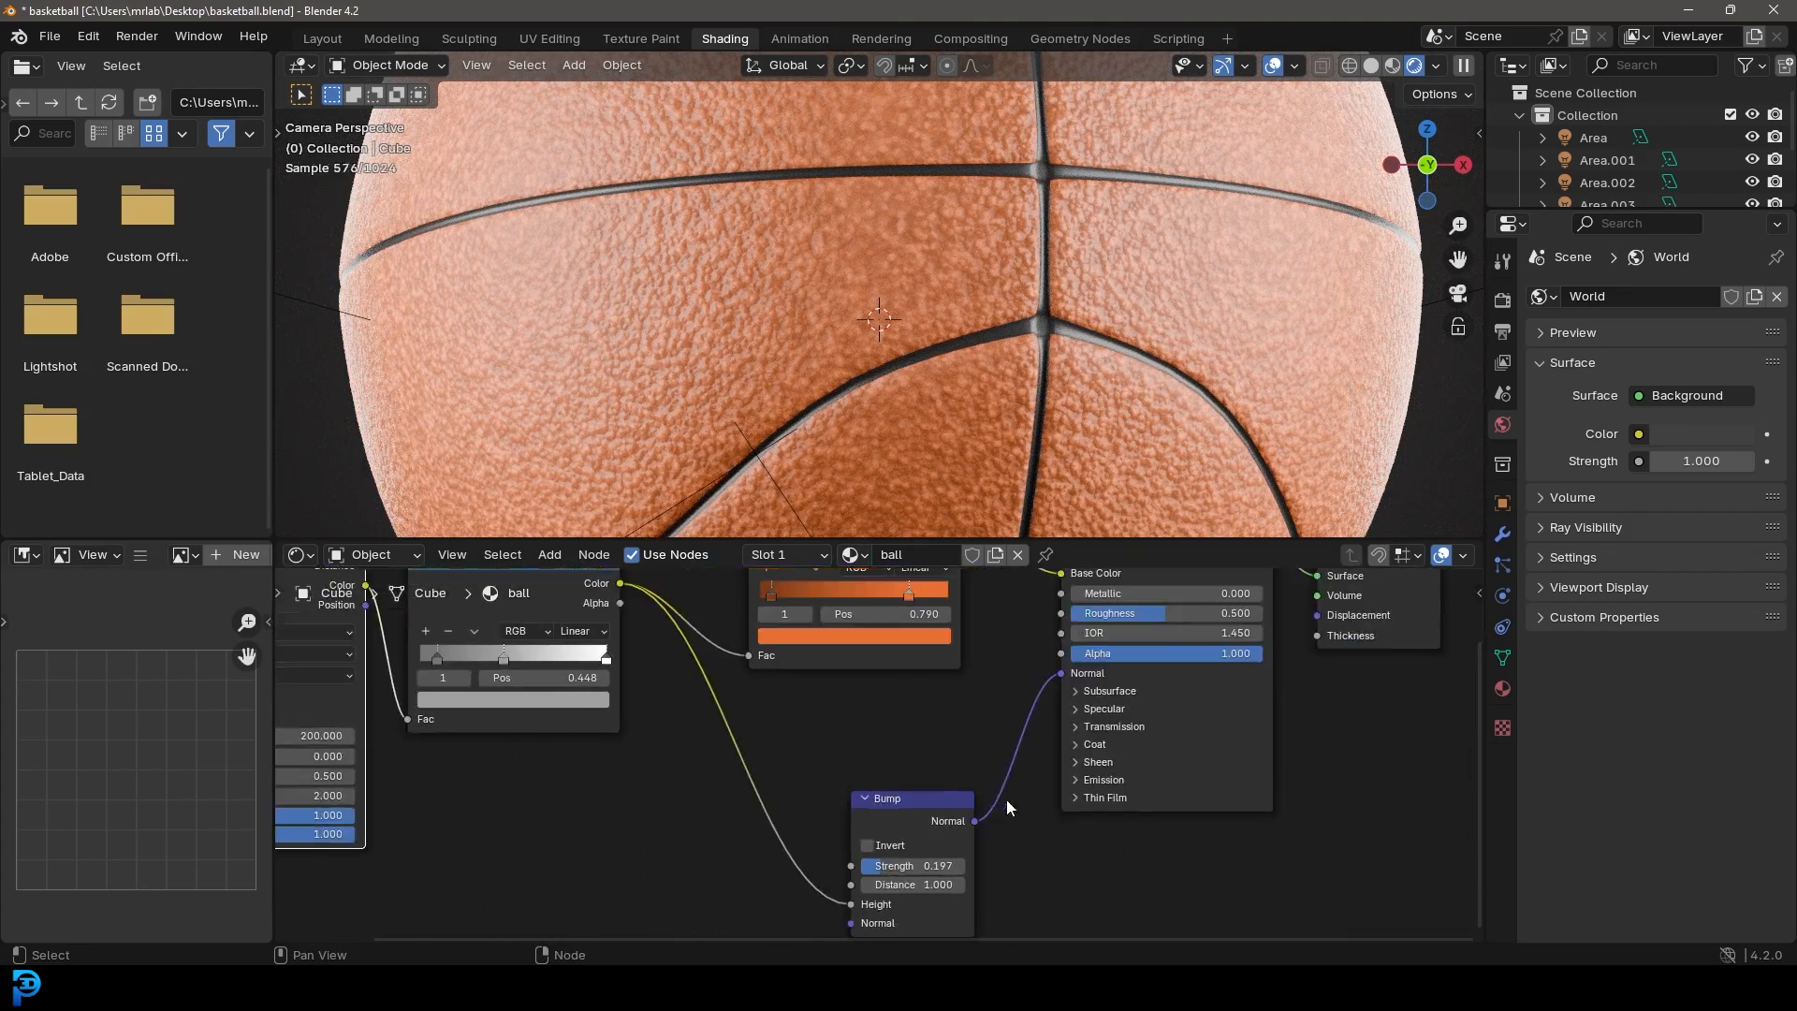
scroll(818, 765, "up", 1)
middle_click_drag(797, 747, 797, 771)
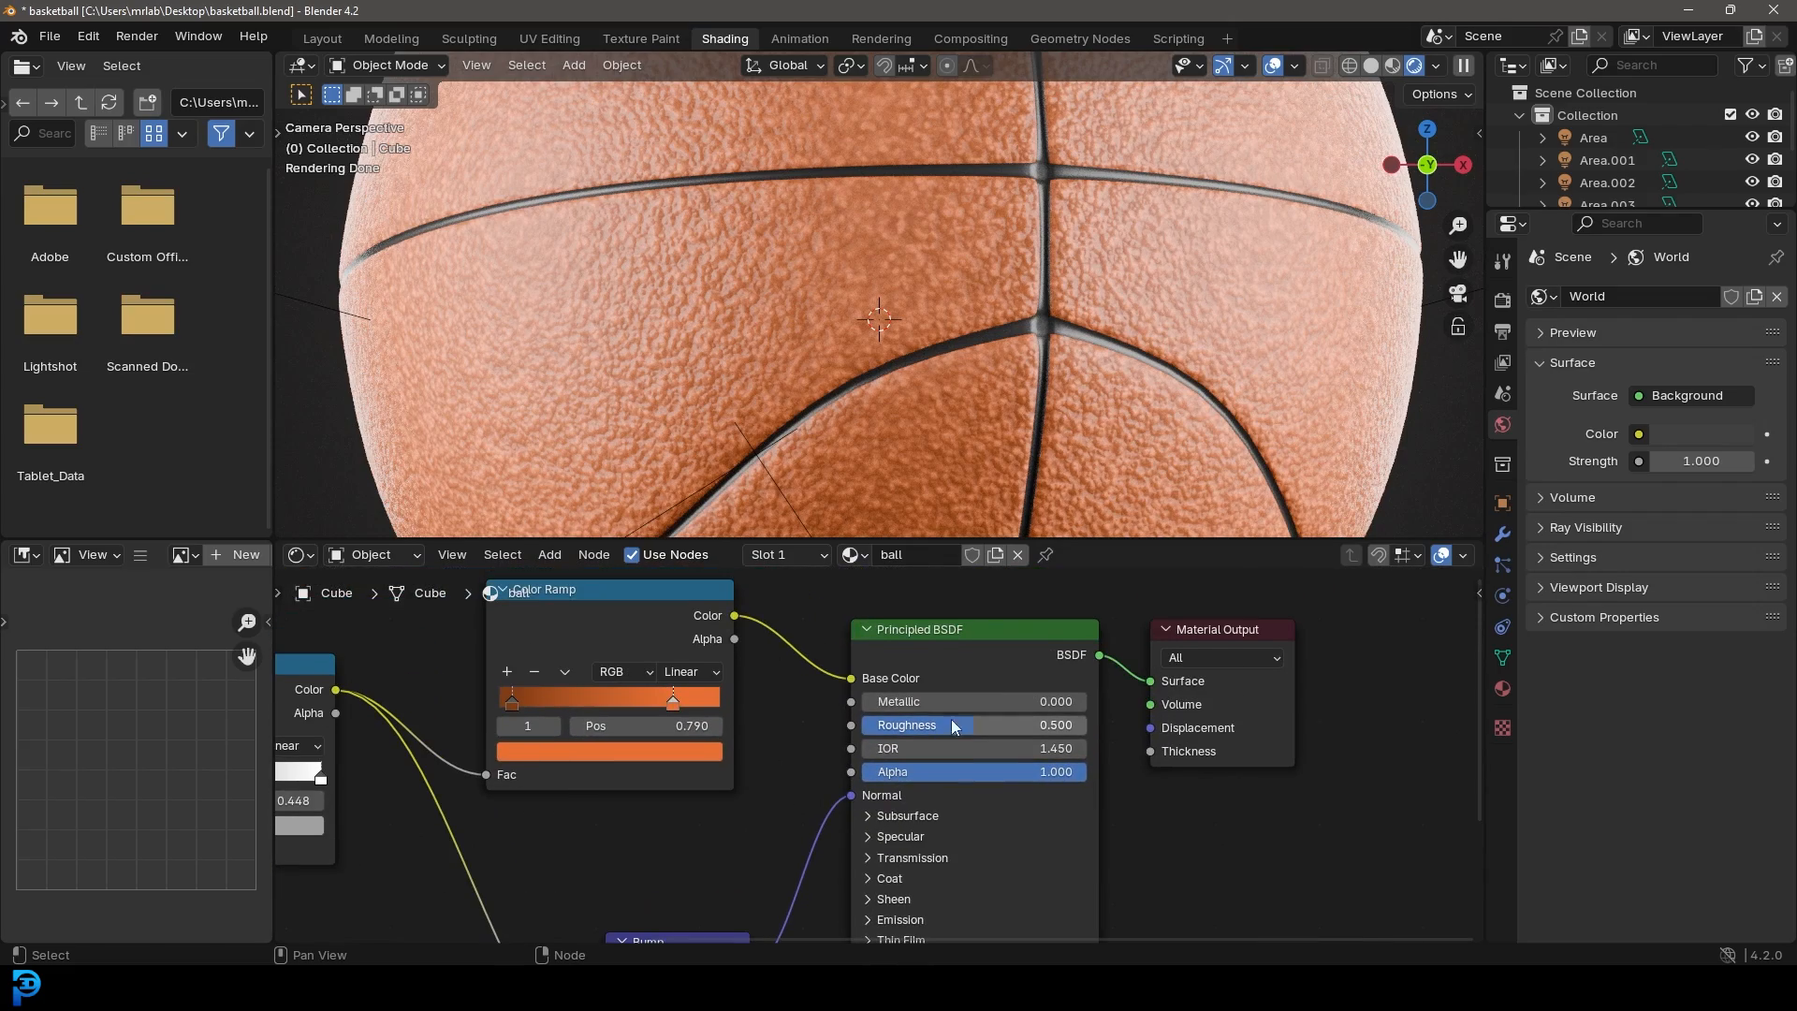
scroll(844, 290, "down", 4)
left_click_drag(983, 726, 965, 726)
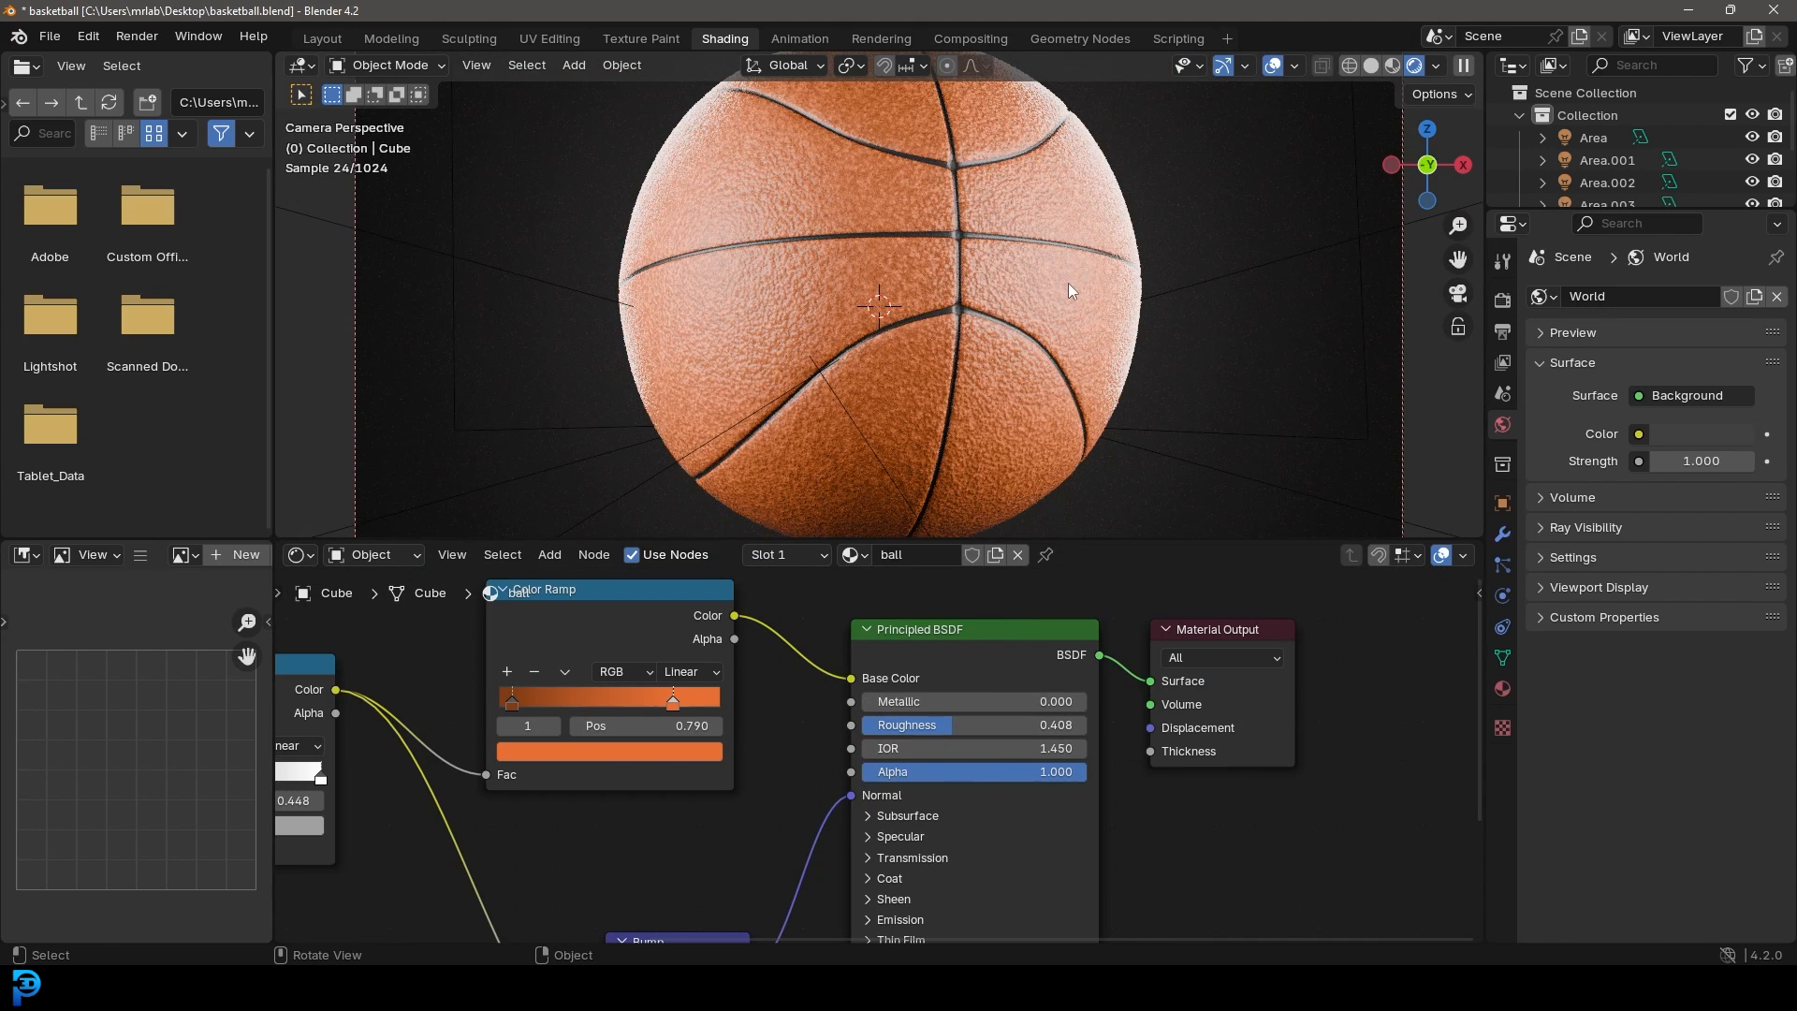
Step: Switch the viewport to Solid shading and save basketball.blend
key("z")
left_click(1094, 245)
key("ctrl+s")
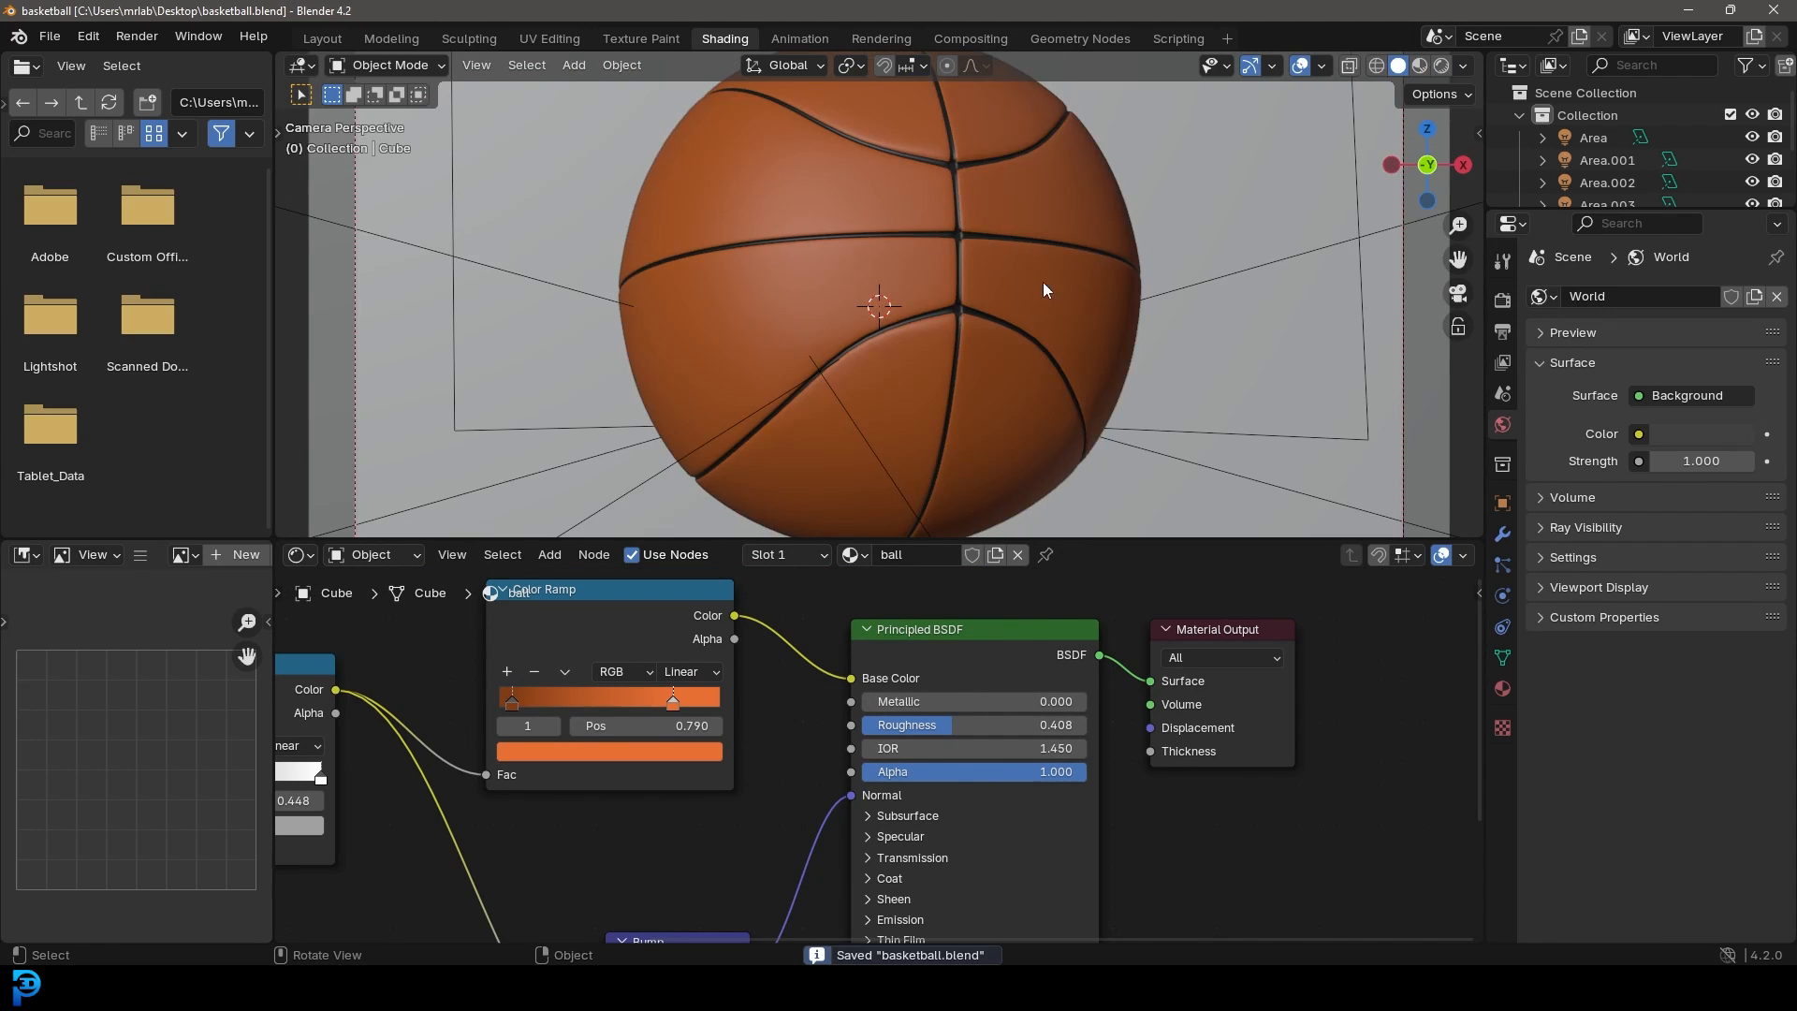
left_click(137, 37)
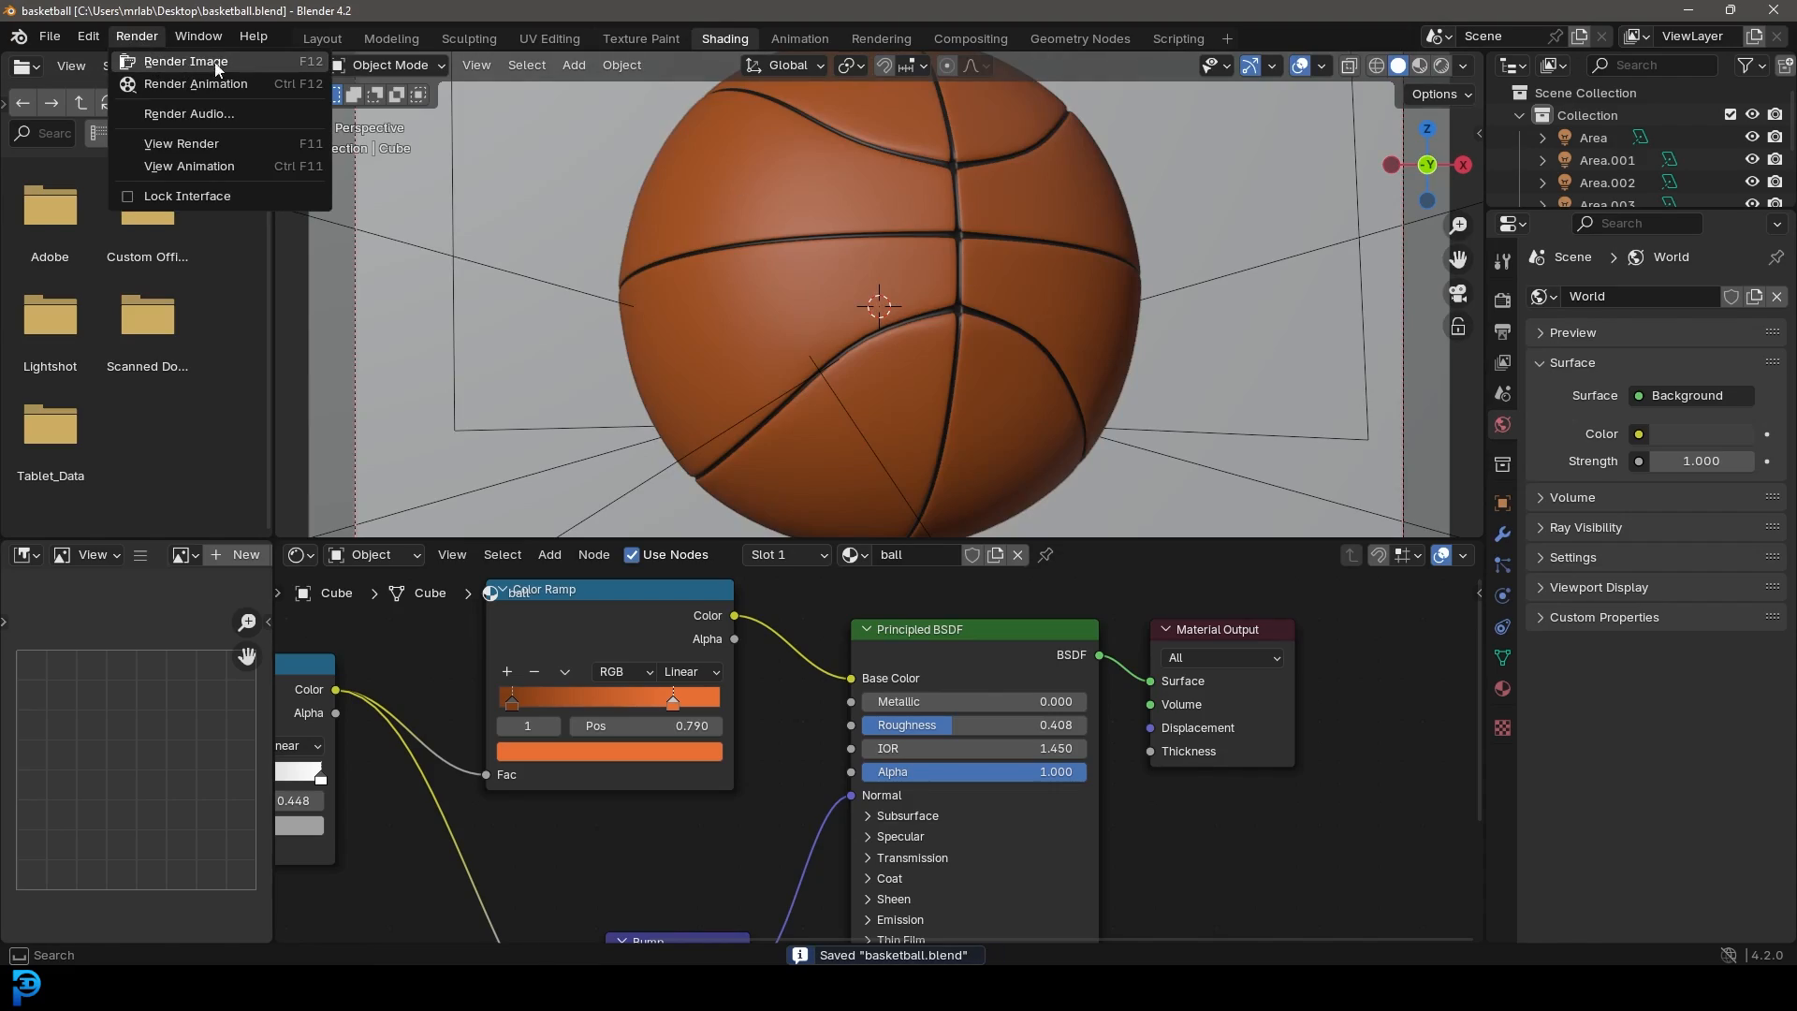
Step: Render the final image and inspect the pebbled orange basketball in the render window
left_click(253, 61)
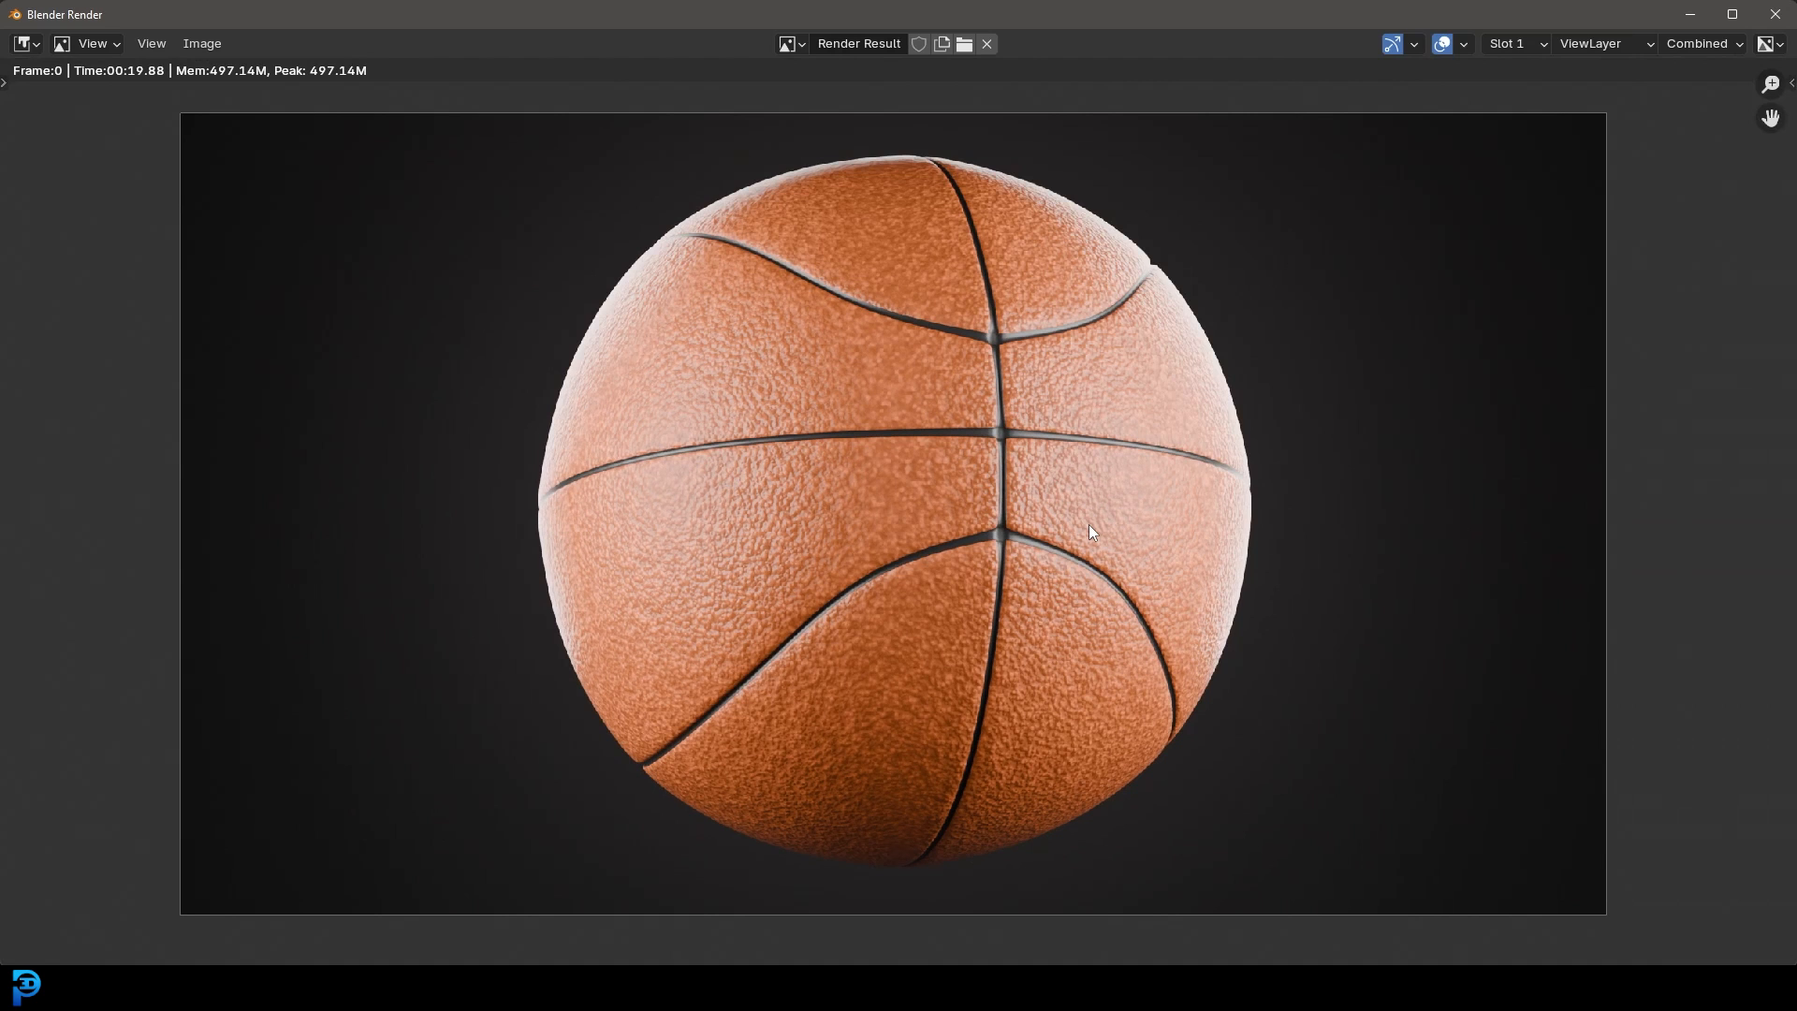
scroll(1088, 524, "up", 3)
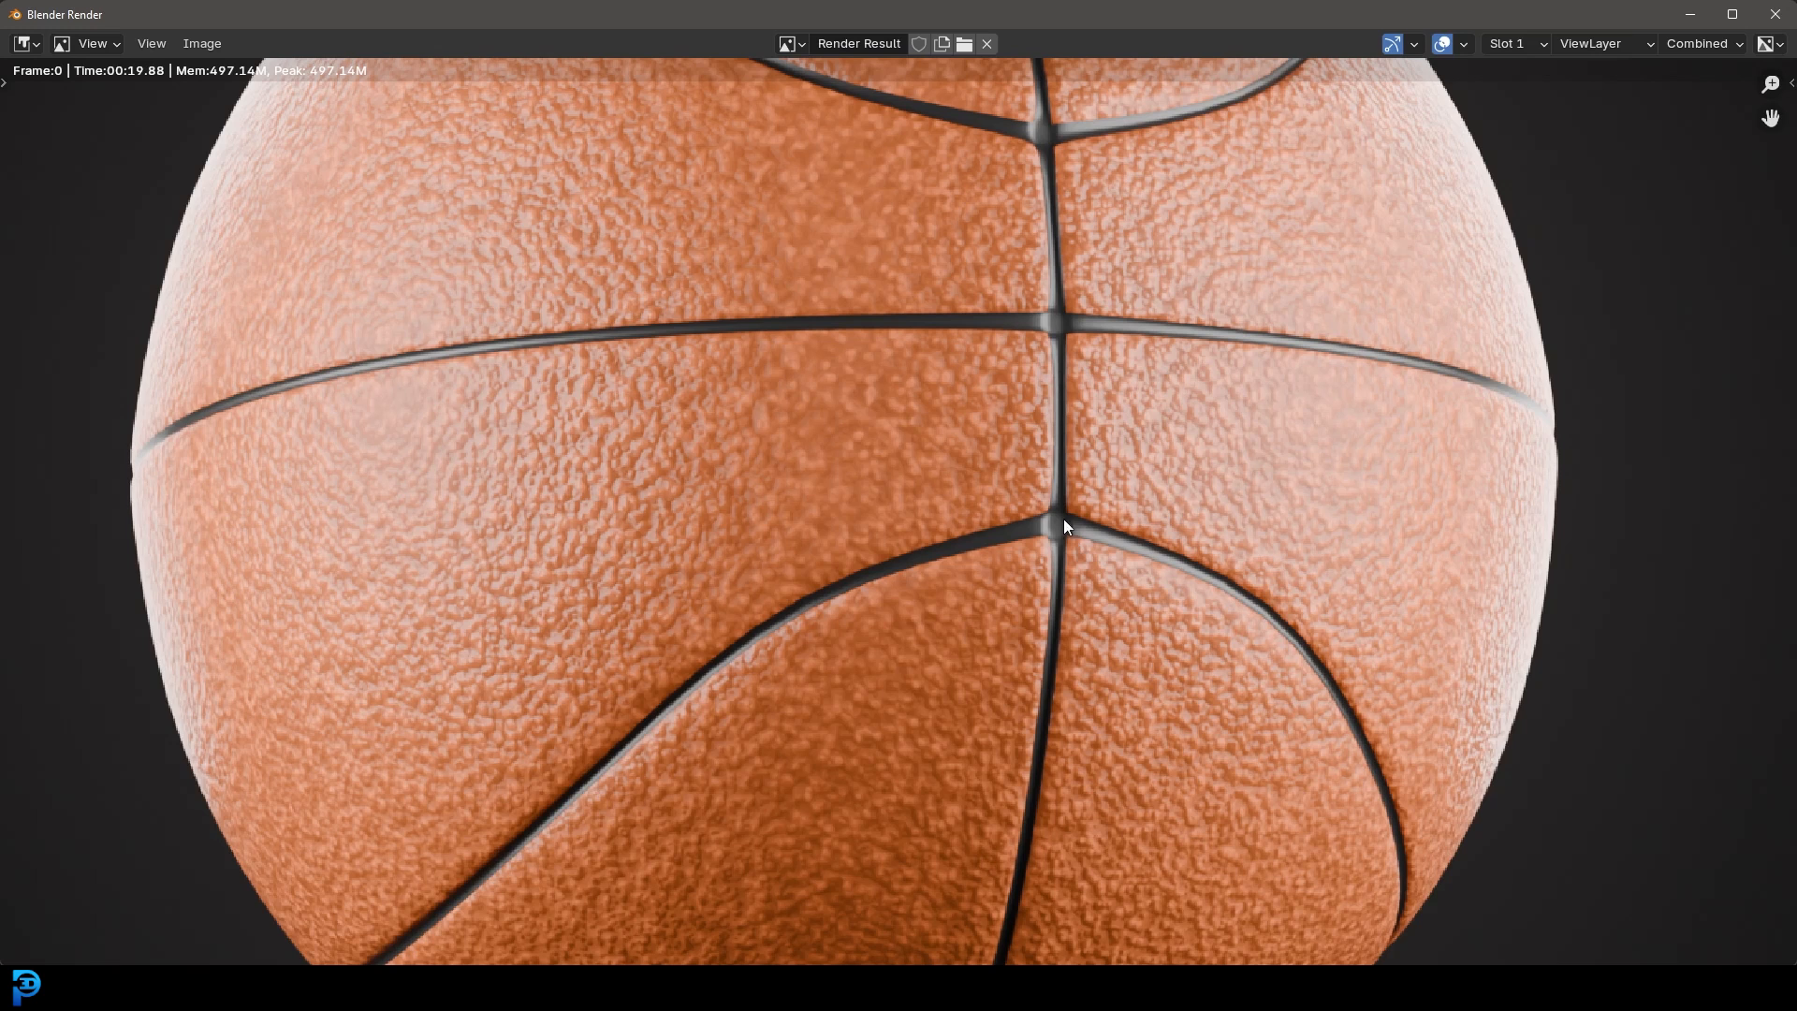
scroll(997, 475, "down", 2)
middle_click_drag(980, 471, 985, 486)
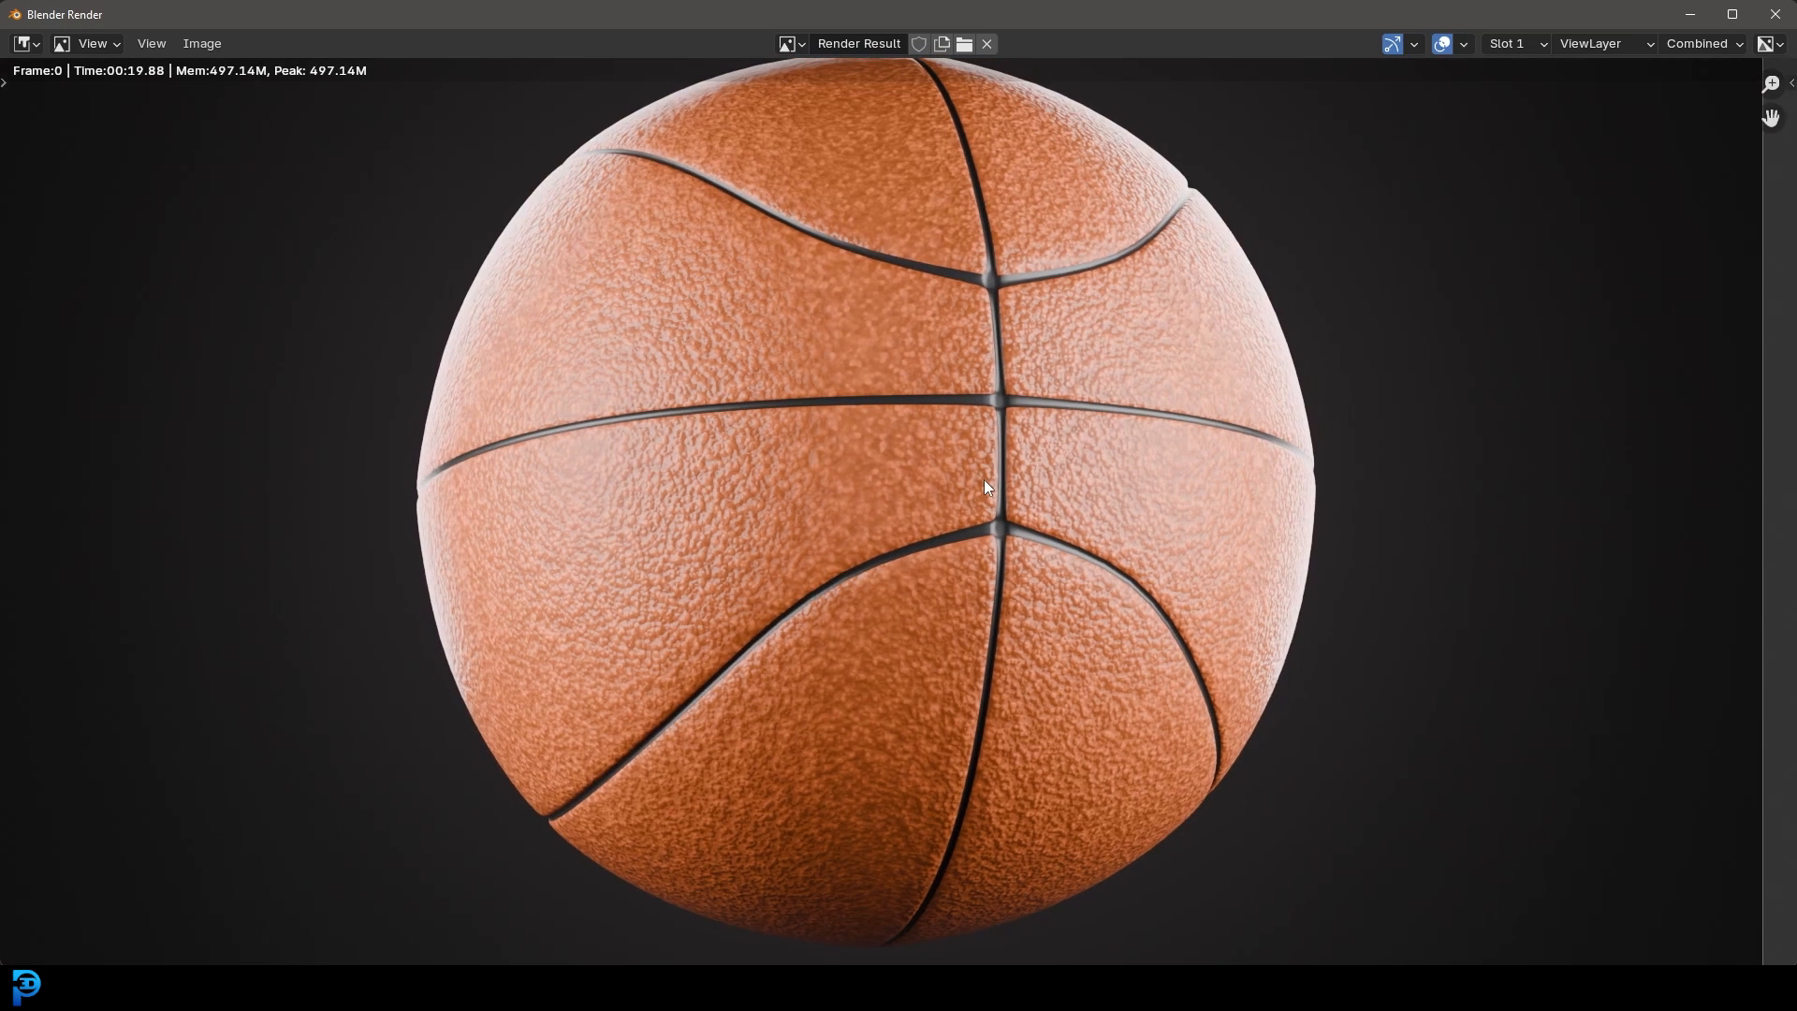